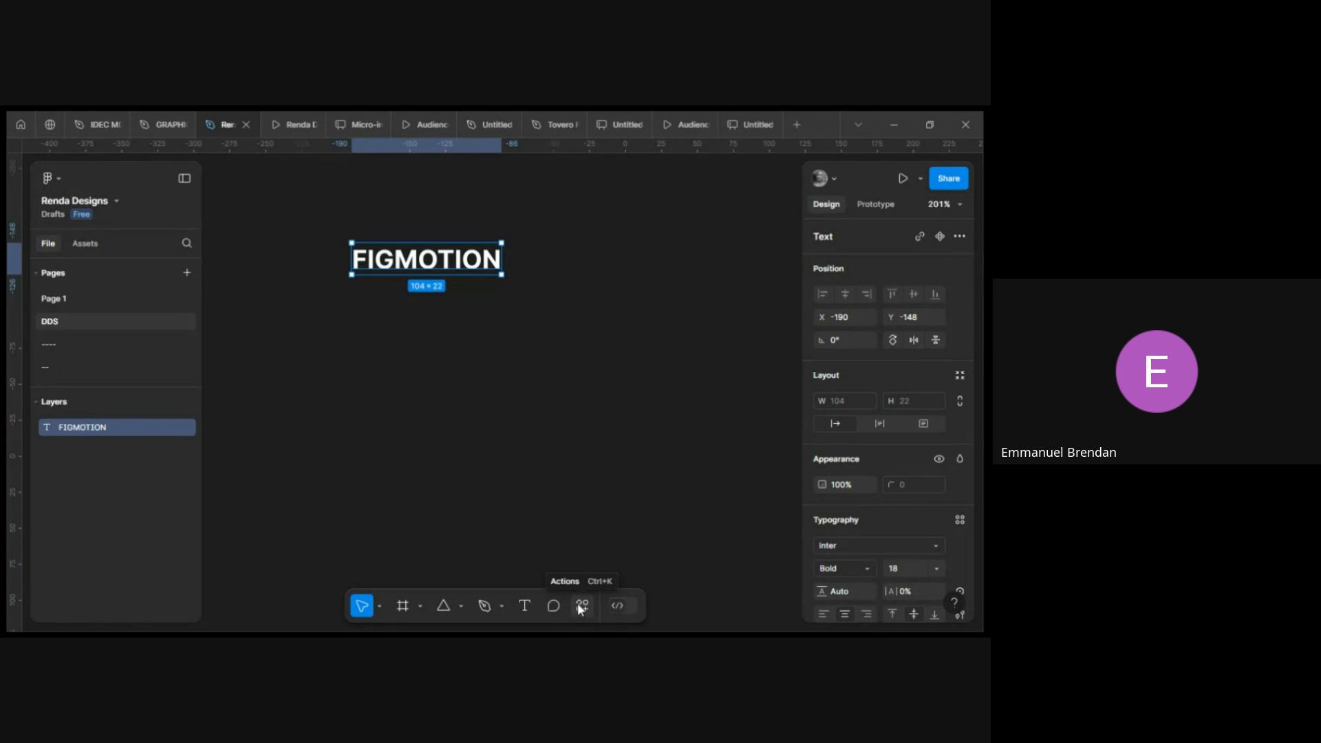
Search the plugins for Figmotion, run it, and close the plugin window.
{"action": "left_click", "coordinate": [580, 608]}
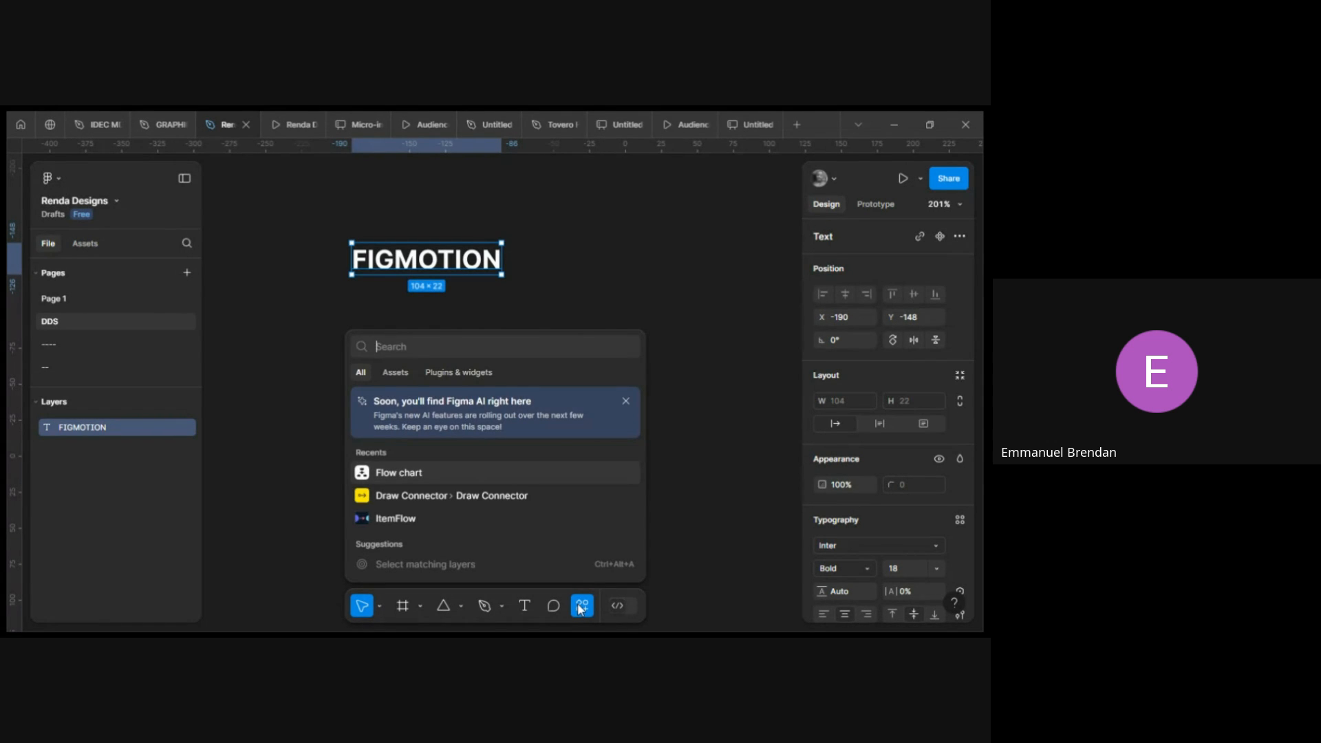
{"action": "left_click", "coordinate": [444, 371]}
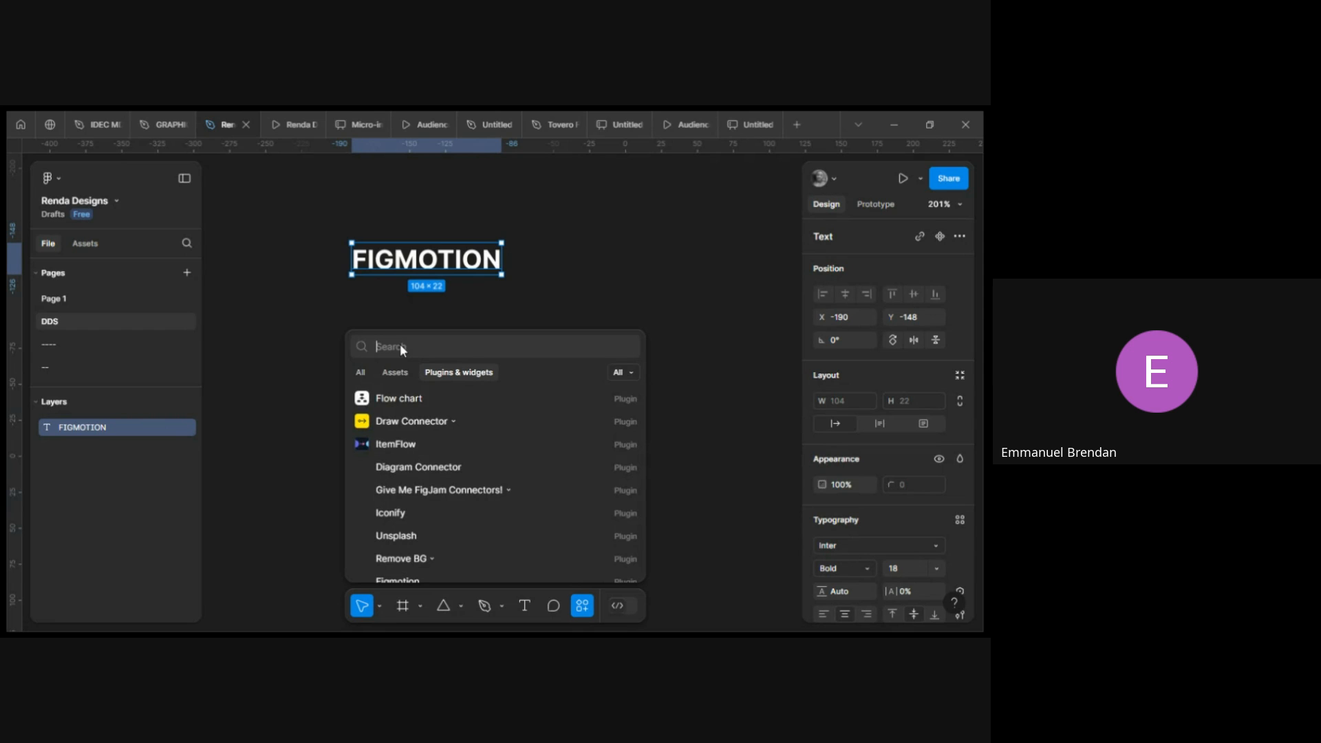
{"action": "type", "text": "Fi"}
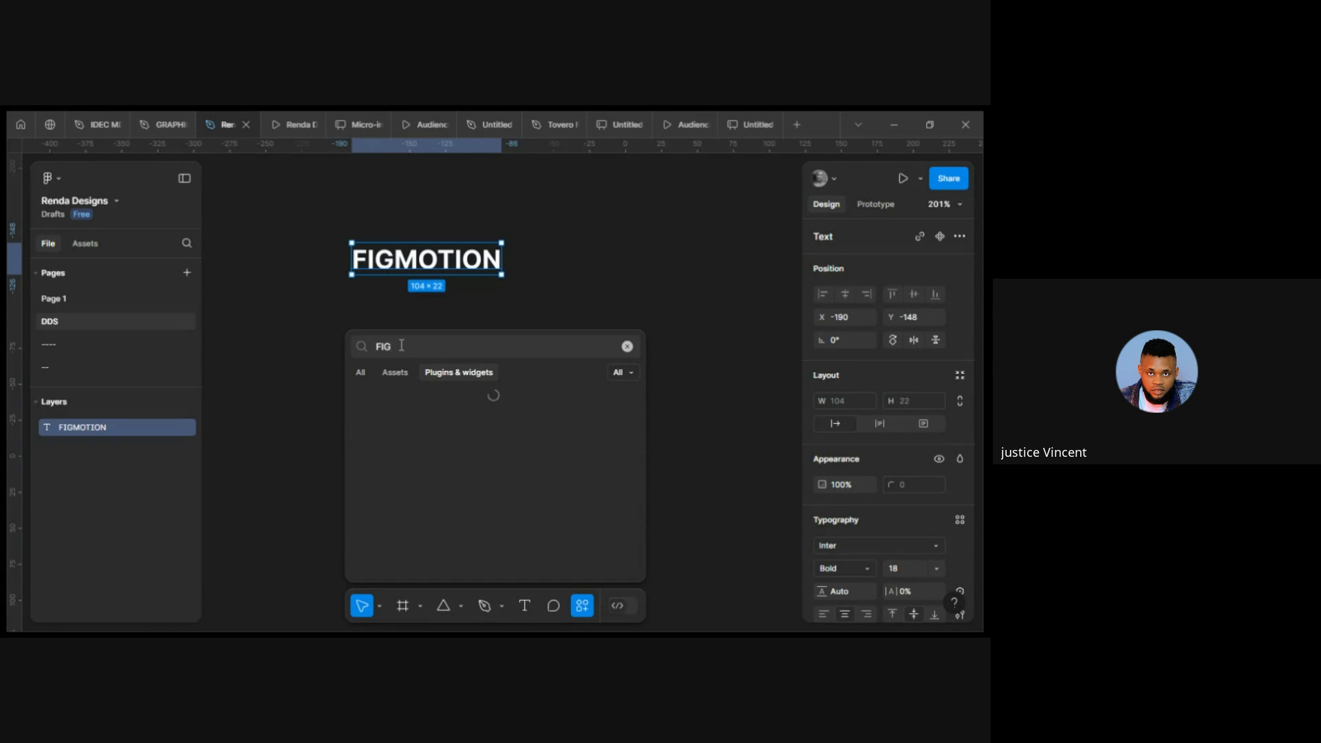
{"action": "key", "text": "BackSpace"}
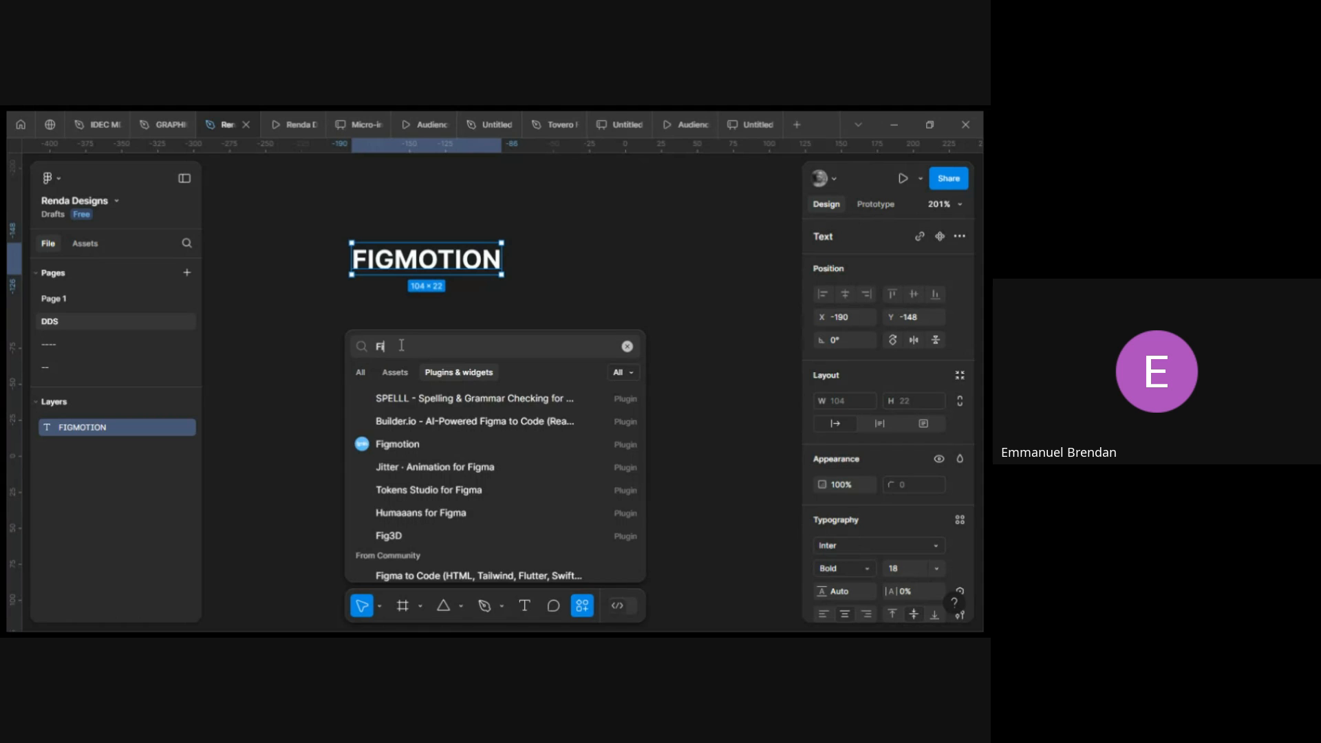
{"action": "type", "text": "igmot"}
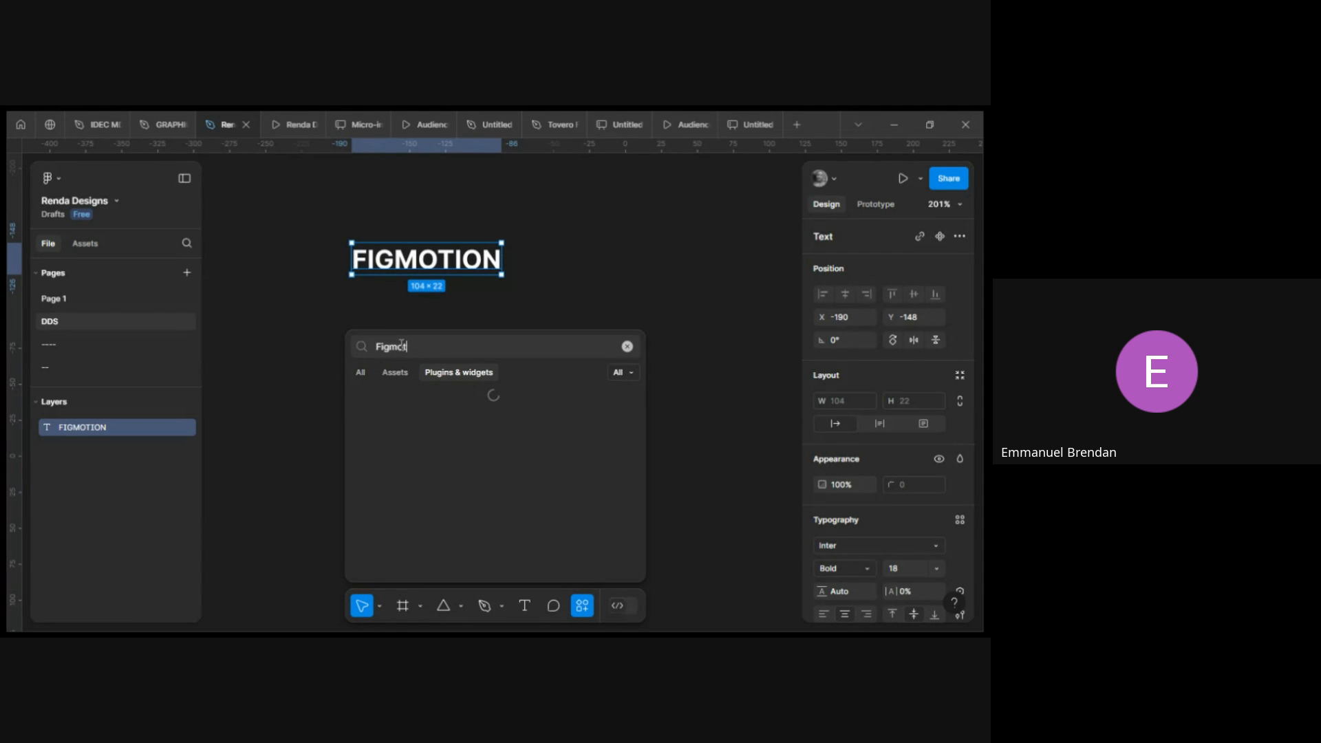
{"action": "key", "text": "BackSpace"}
{"action": "type", "text": "to"}
{"action": "key", "text": "BackSpace"}
{"action": "type", "text": "ion"}
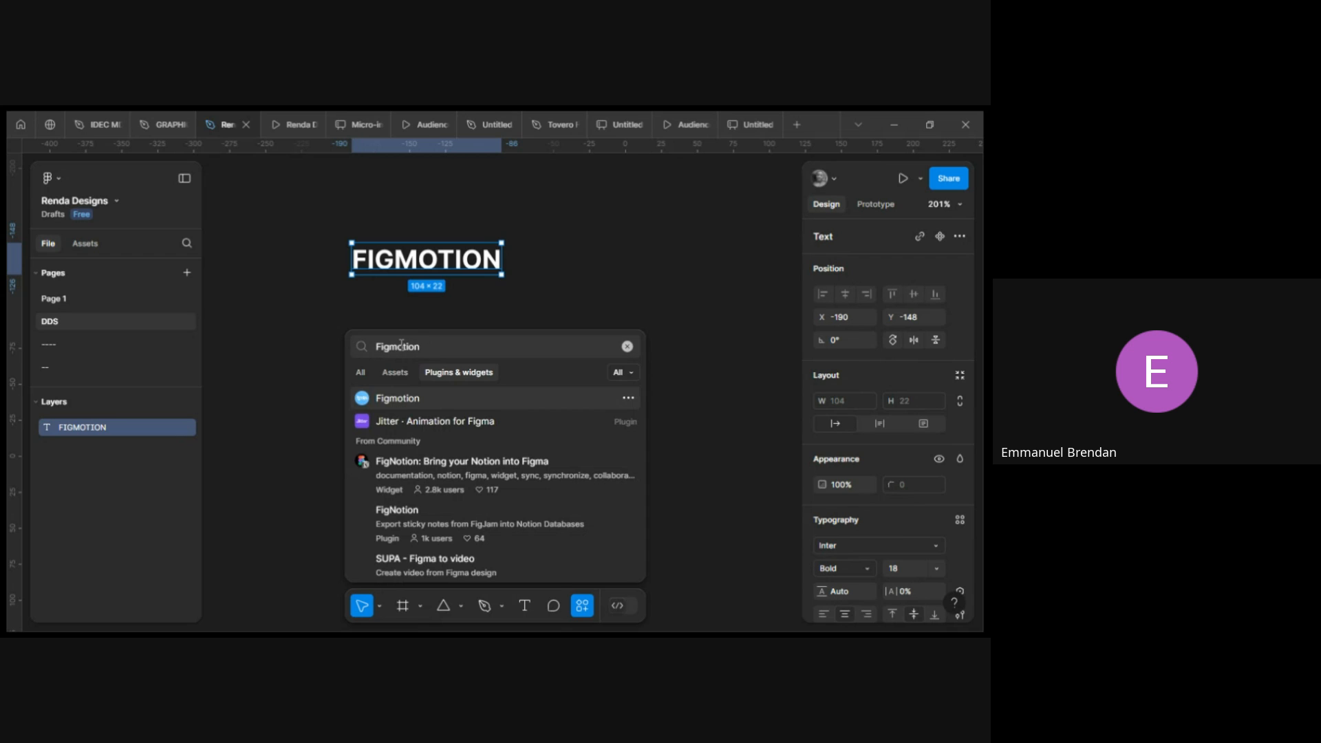
{"action": "left_click", "coordinate": [498, 397]}
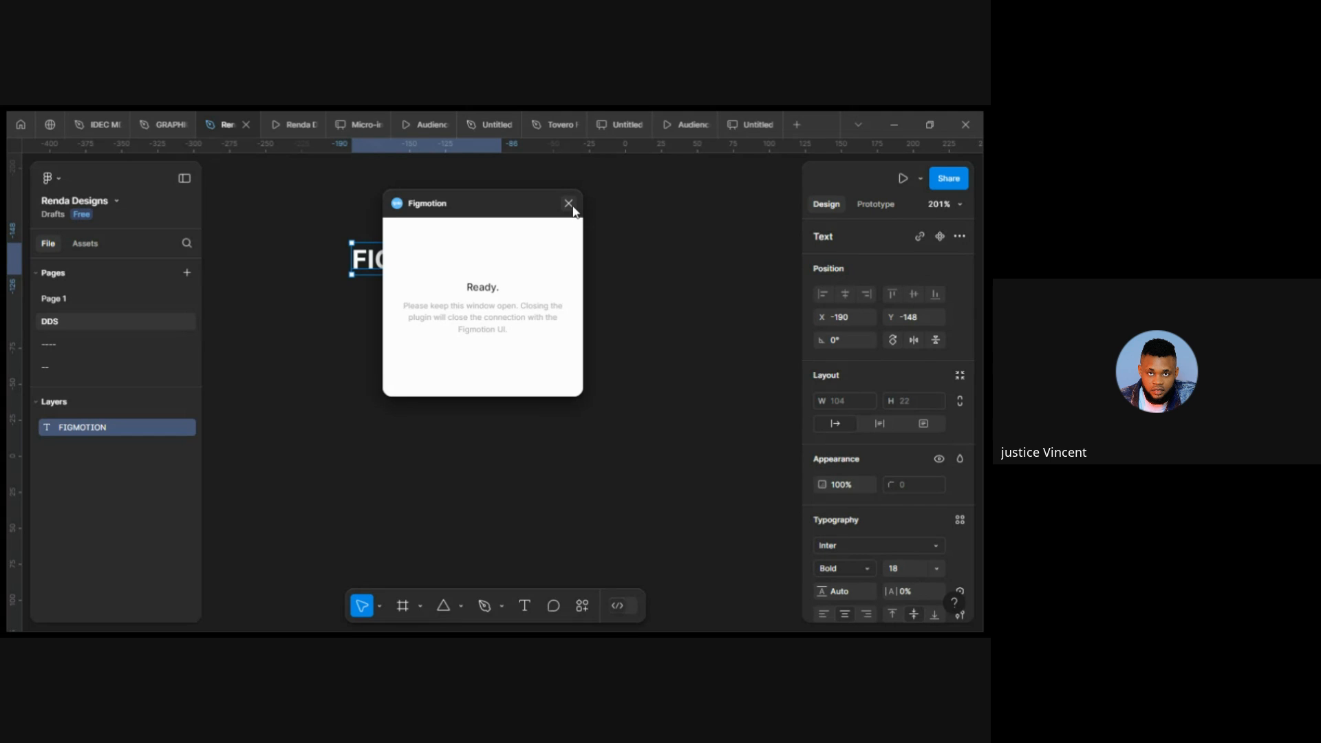
{"action": "left_click", "coordinate": [568, 204]}
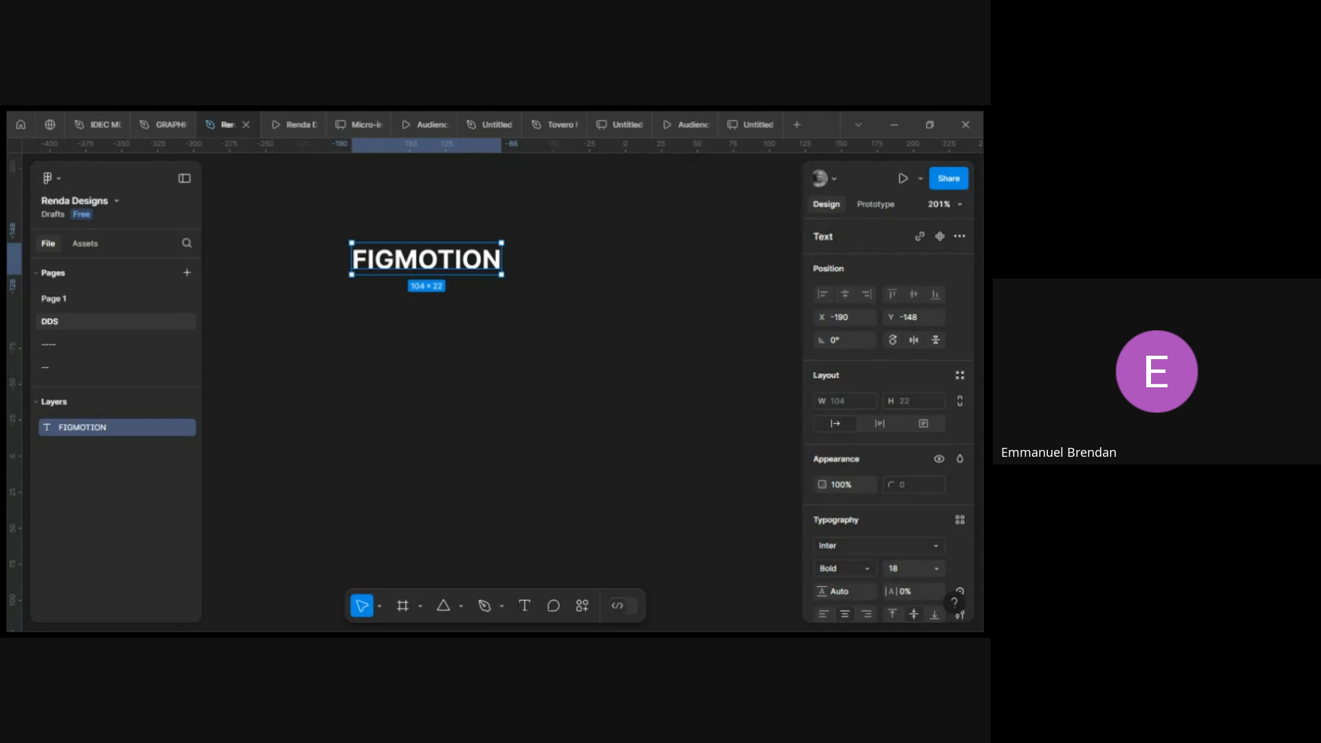
Move the FIGMOTION text layer slightly, then delete it.
{"action": "left_click_drag", "start_coordinate": [440, 259], "coordinate": [485, 299]}
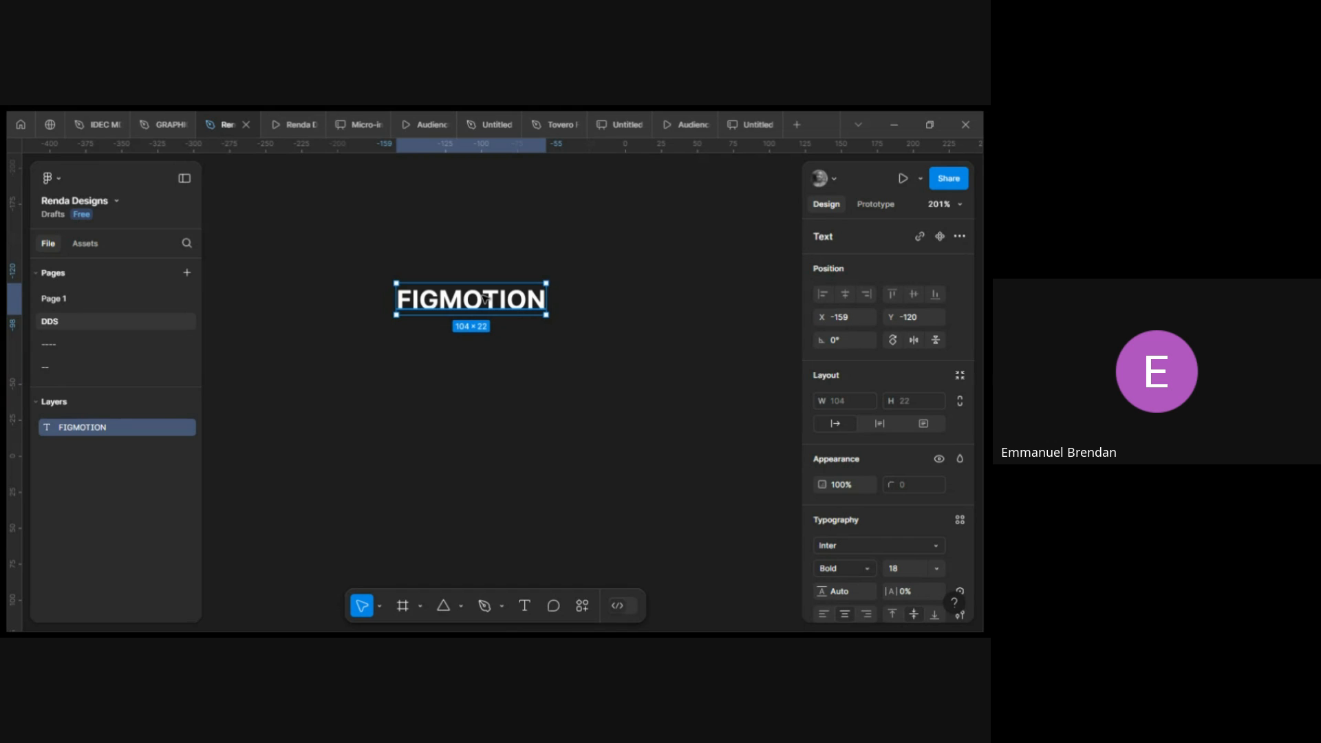
{"action": "left_click_drag", "start_coordinate": [451, 308], "coordinate": [467, 324]}
{"action": "key", "text": "Delete"}
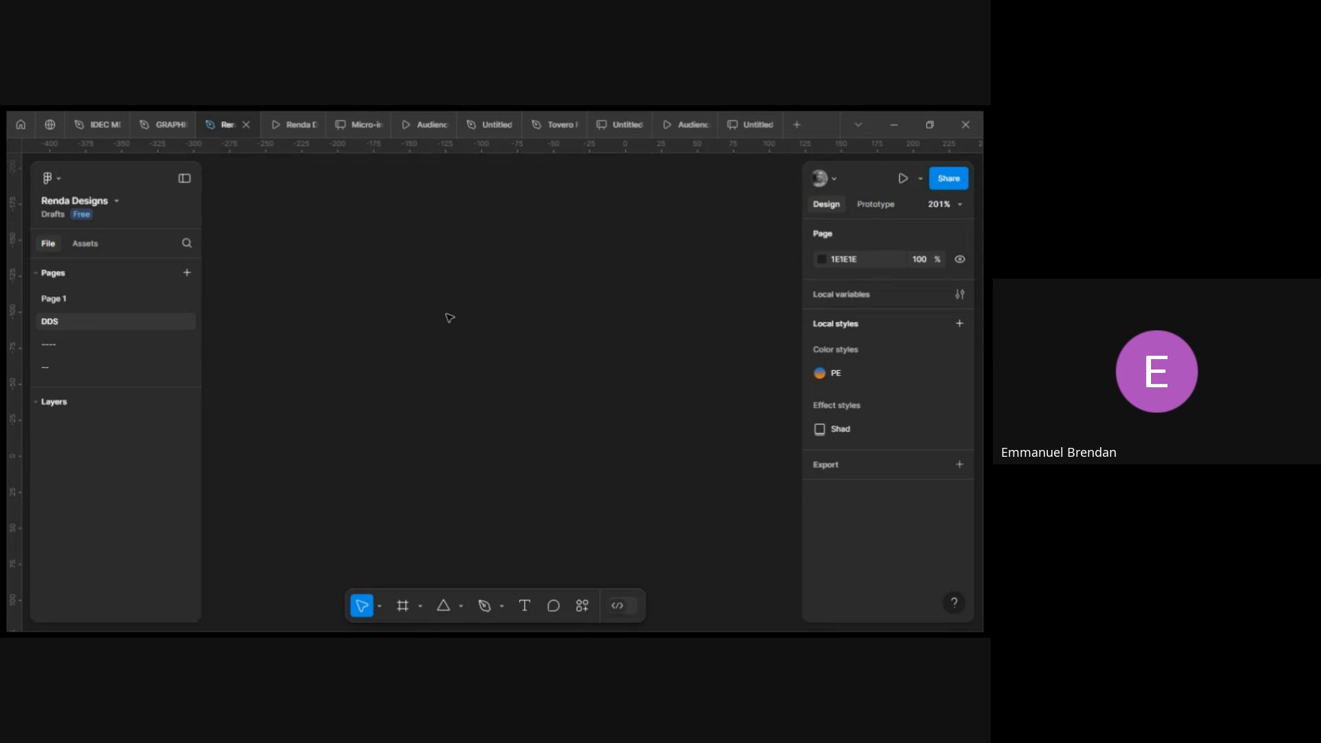
Insert a Desktop preset frame of 1440 × 1024 and delete it again.
{"action": "scroll", "coordinate": [450, 318], "scroll_direction": "right", "scroll_amount": 1}
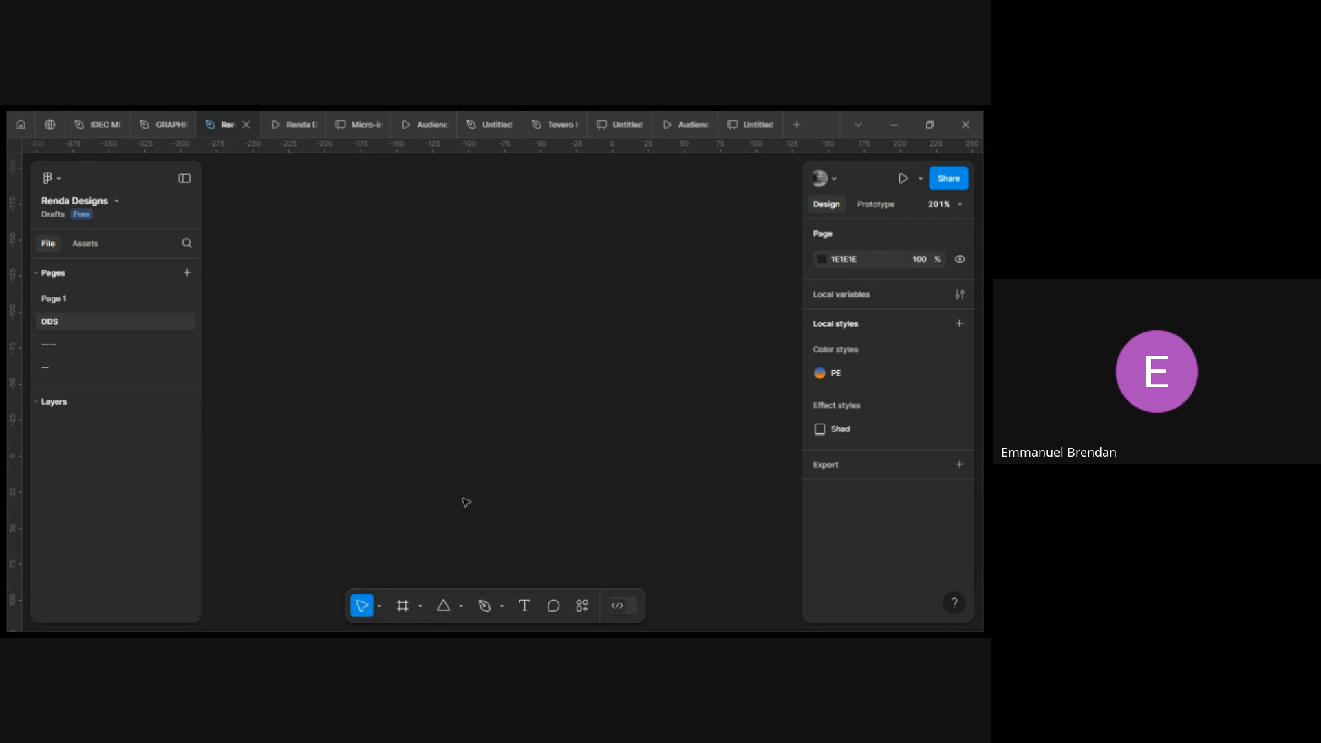
{"action": "left_click", "coordinate": [403, 607]}
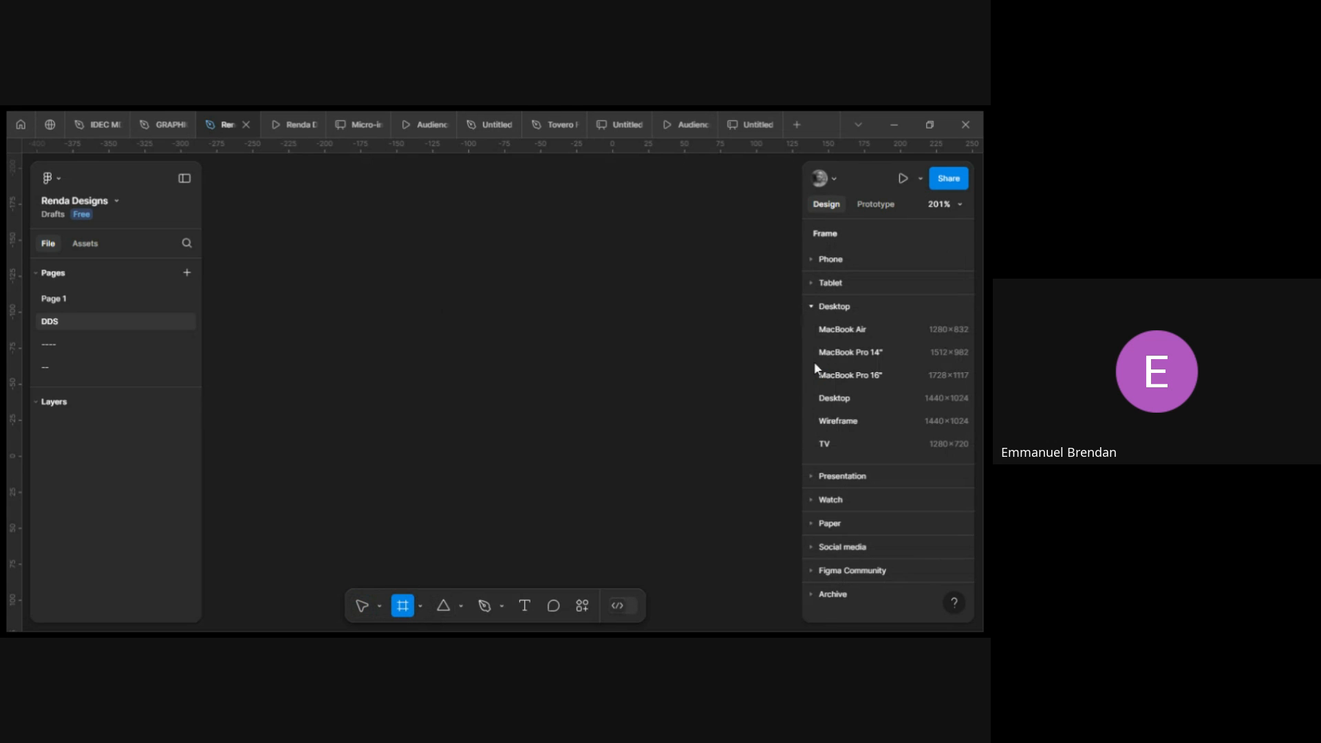
{"action": "left_click", "coordinate": [861, 398]}
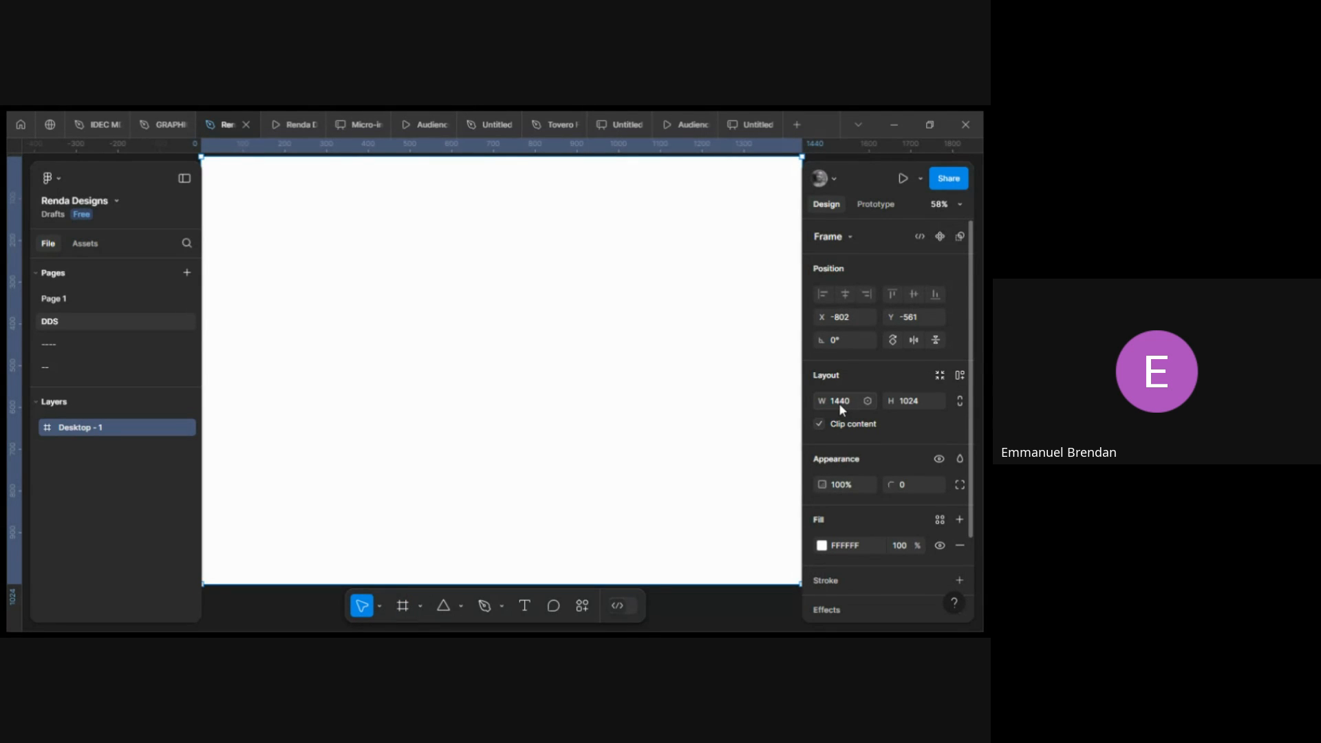
{"action": "scroll", "coordinate": [521, 290], "scroll_direction": "up", "scroll_amount": 1}
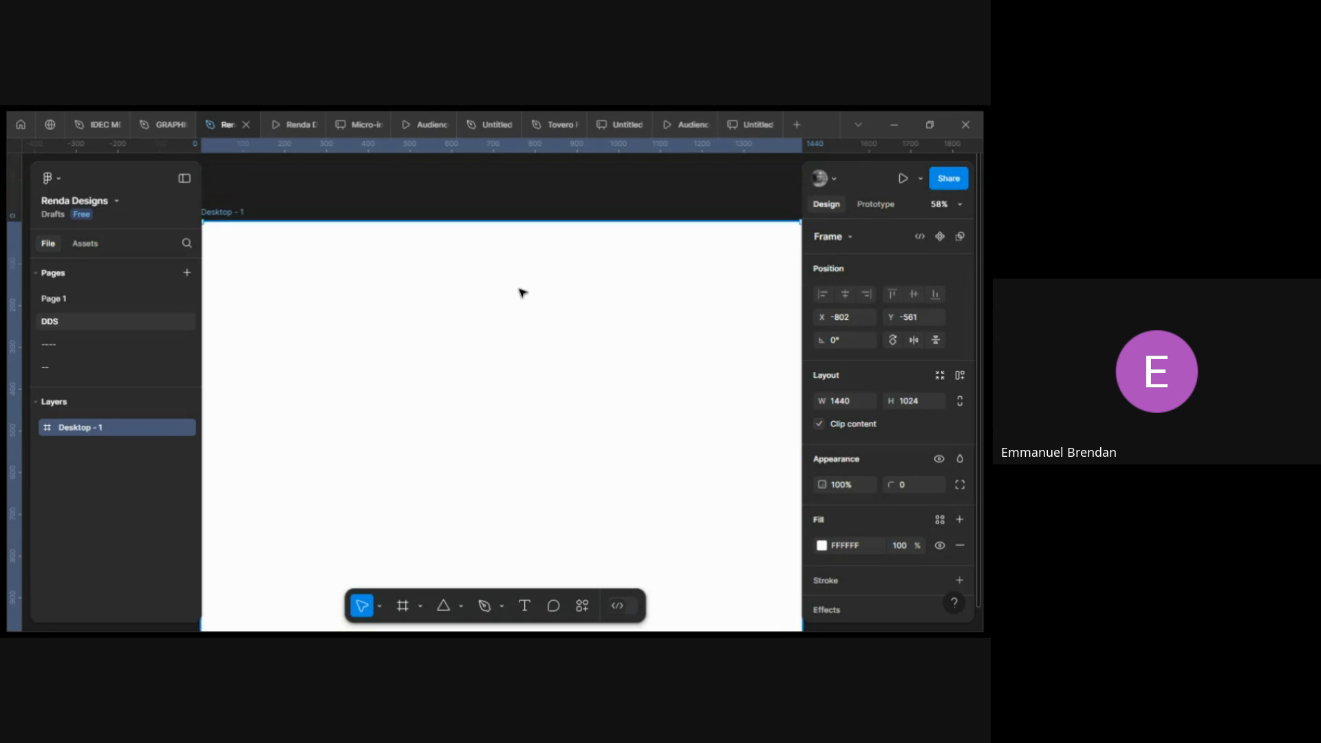
{"action": "scroll", "coordinate": [512, 310], "scroll_direction": "down", "scroll_amount": 2}
{"action": "scroll", "coordinate": [511, 311], "scroll_direction": "down", "scroll_amount": 2}
{"action": "scroll", "coordinate": [511, 313], "scroll_direction": "up", "scroll_amount": 1}
{"action": "scroll", "coordinate": [512, 315], "scroll_direction": "up", "scroll_amount": 1}
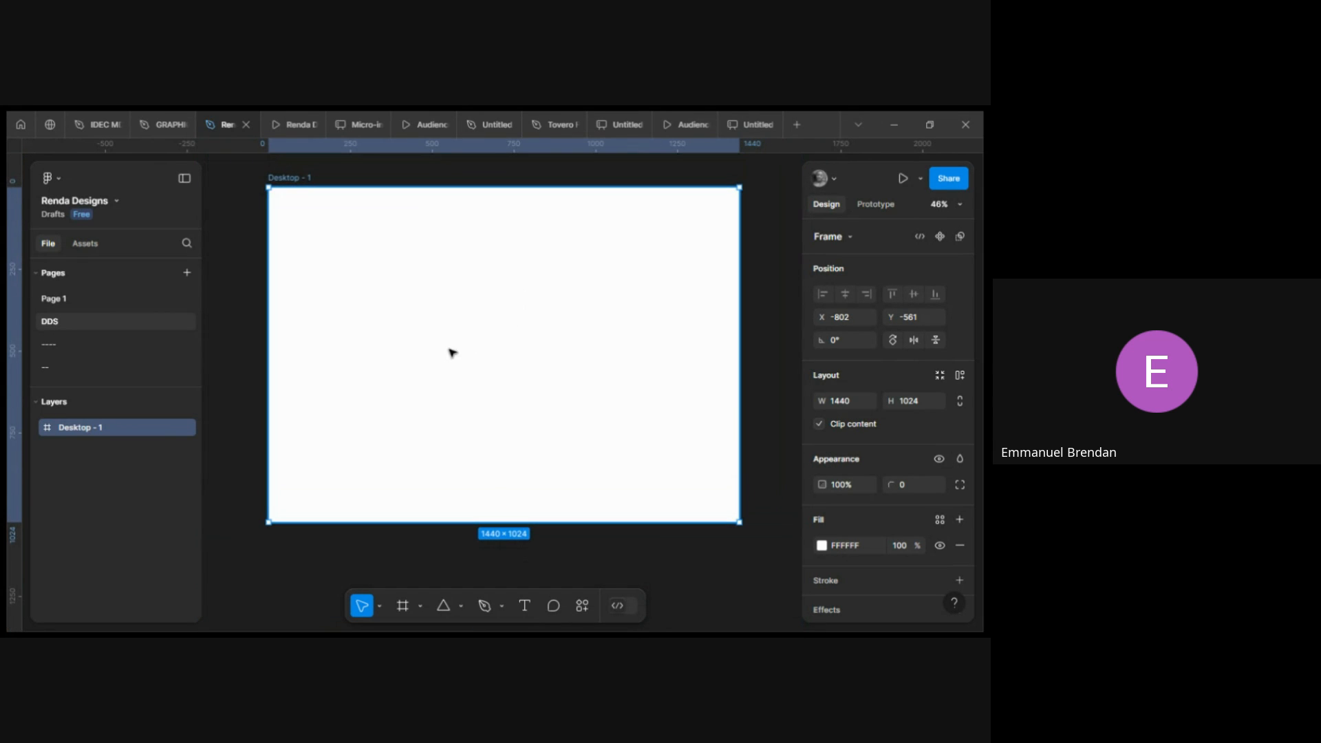
{"action": "key", "text": "Delete"}
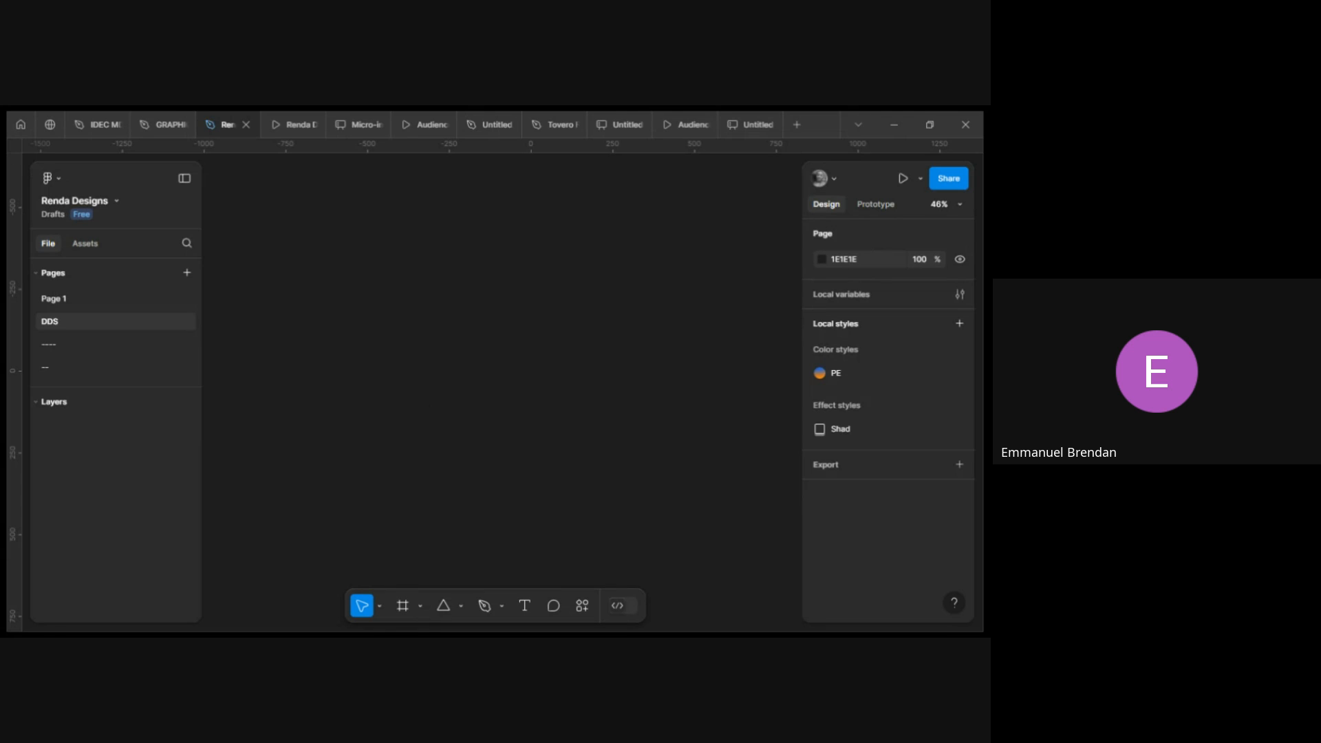
Create a new frame from the Desktop preset at 1440 × 1024.
{"action": "left_click", "coordinate": [403, 607]}
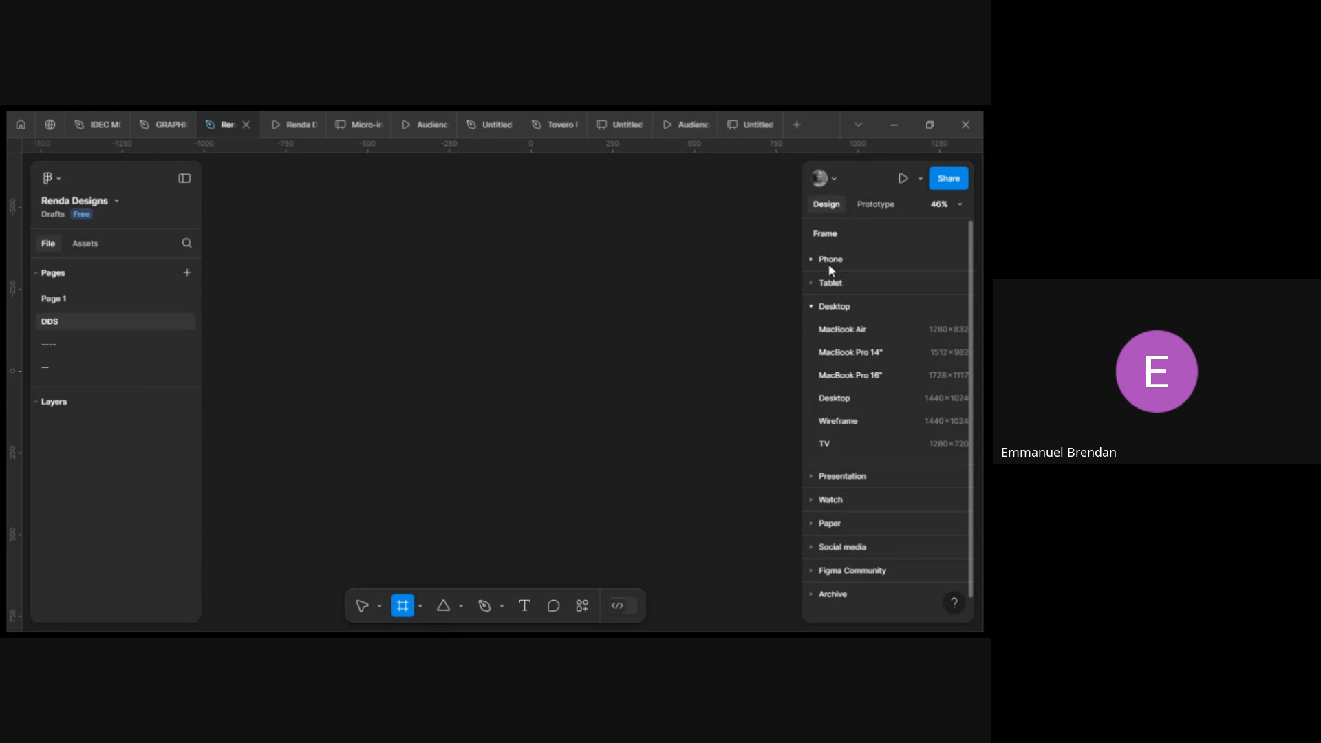
{"action": "left_click", "coordinate": [812, 307]}
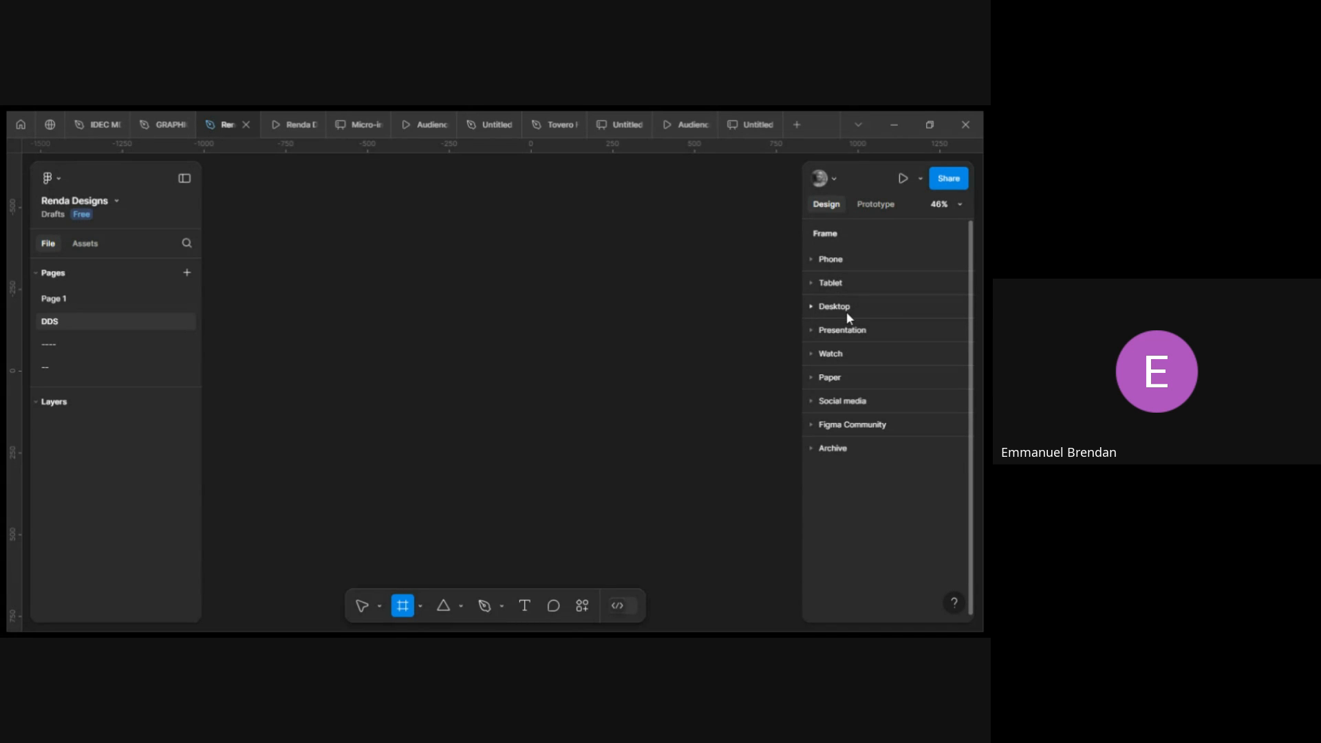
{"action": "left_click", "coordinate": [826, 313]}
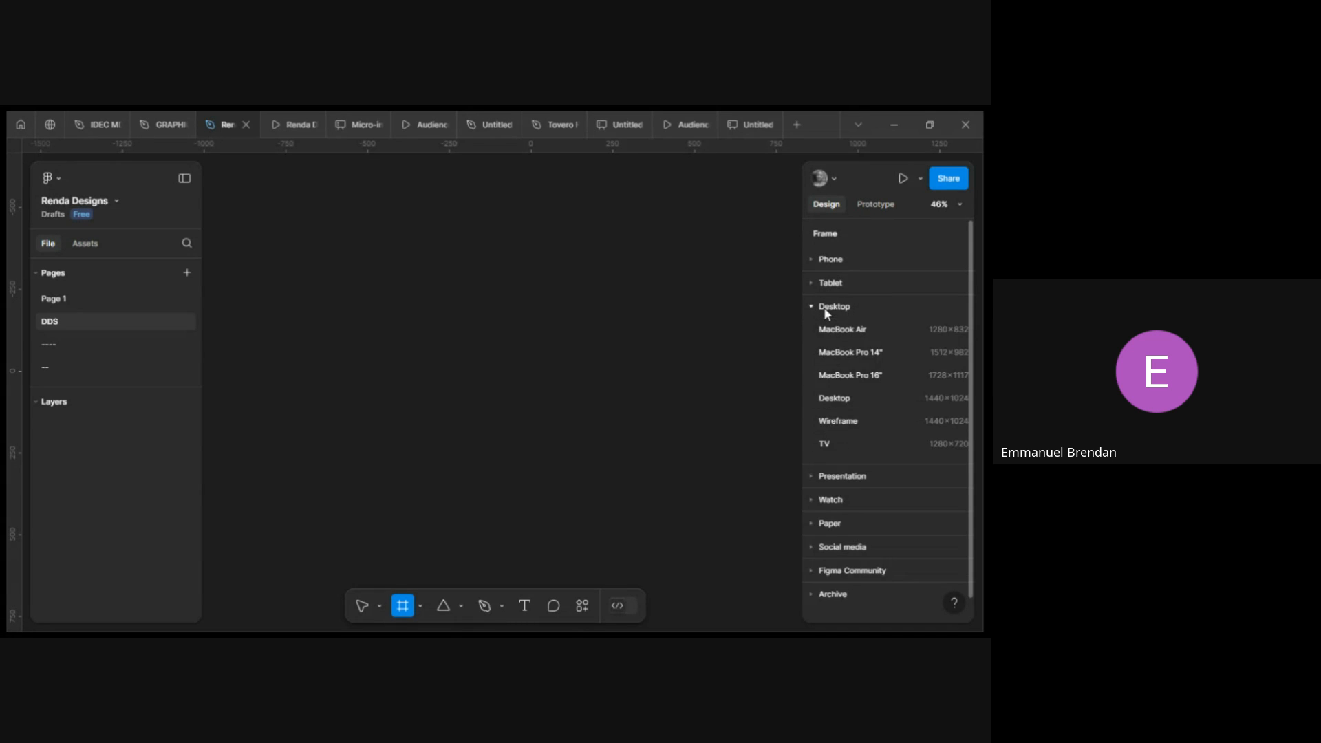
{"action": "left_click", "coordinate": [855, 398]}
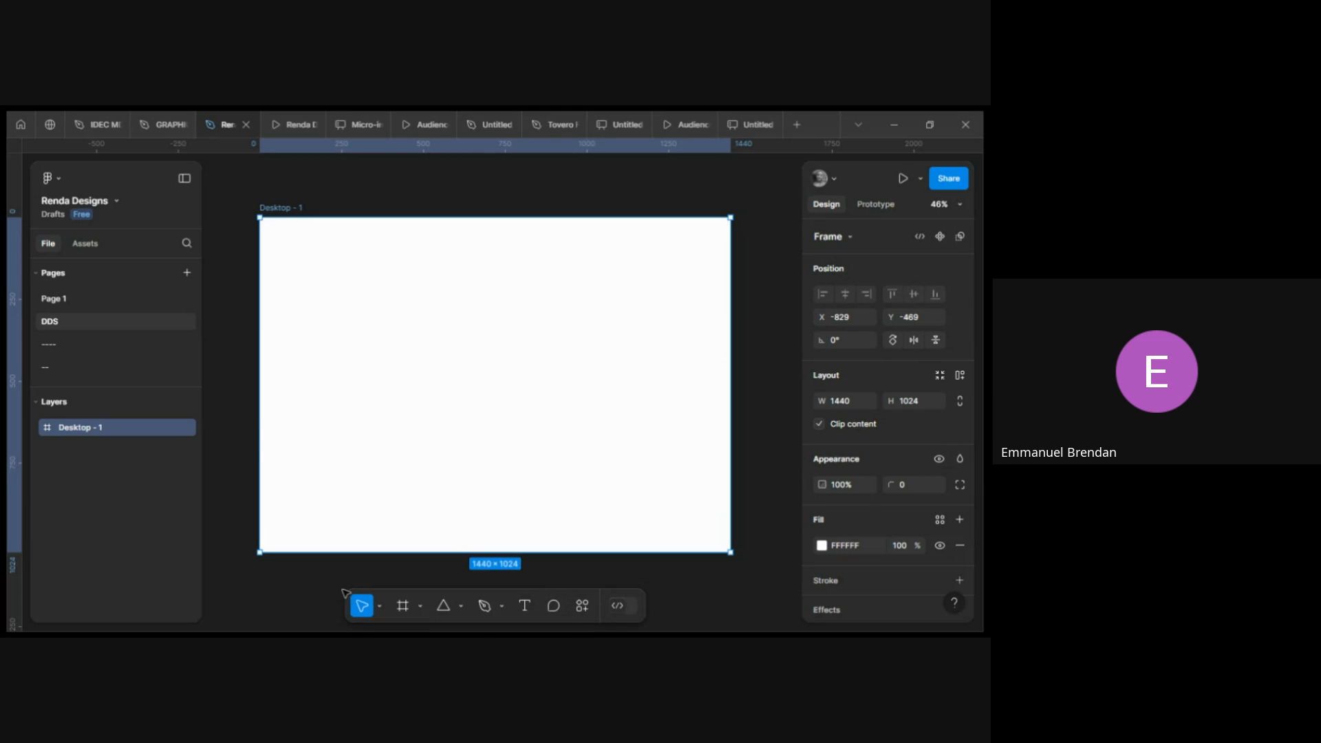
Add a text layer inside the frame reading "LEARN WITH PERXELS TO BECOME A TECHIE".
{"action": "left_click", "coordinate": [525, 604]}
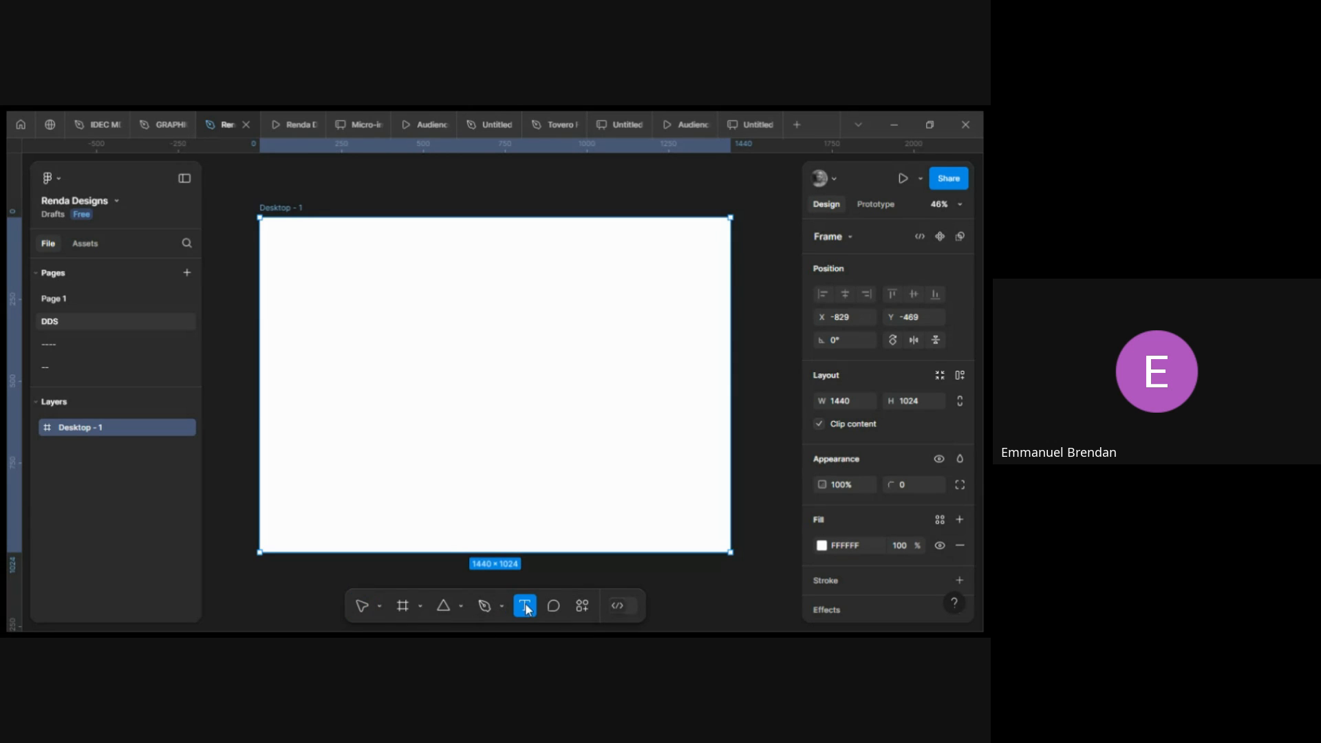
{"action": "left_click", "coordinate": [331, 334]}
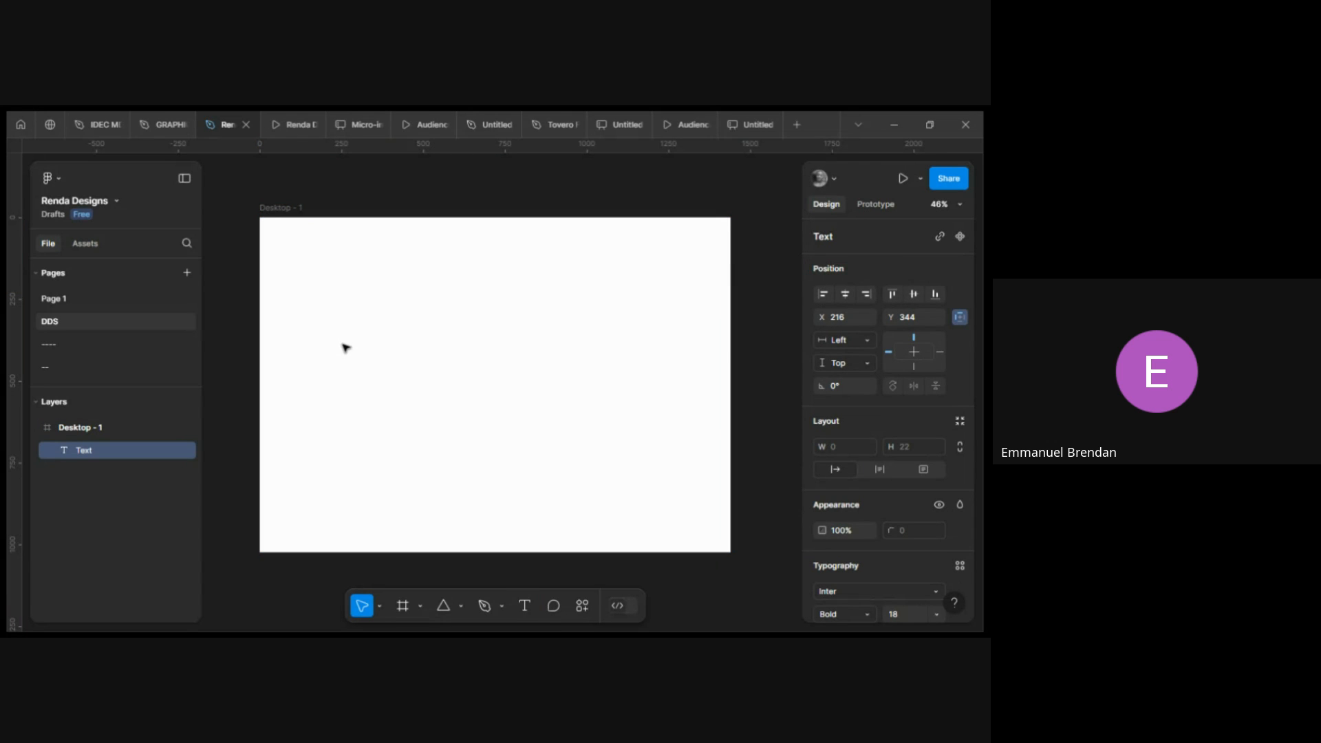
{"action": "scroll", "coordinate": [342, 351], "scroll_direction": "up", "scroll_amount": 3, "text": "ctrl"}
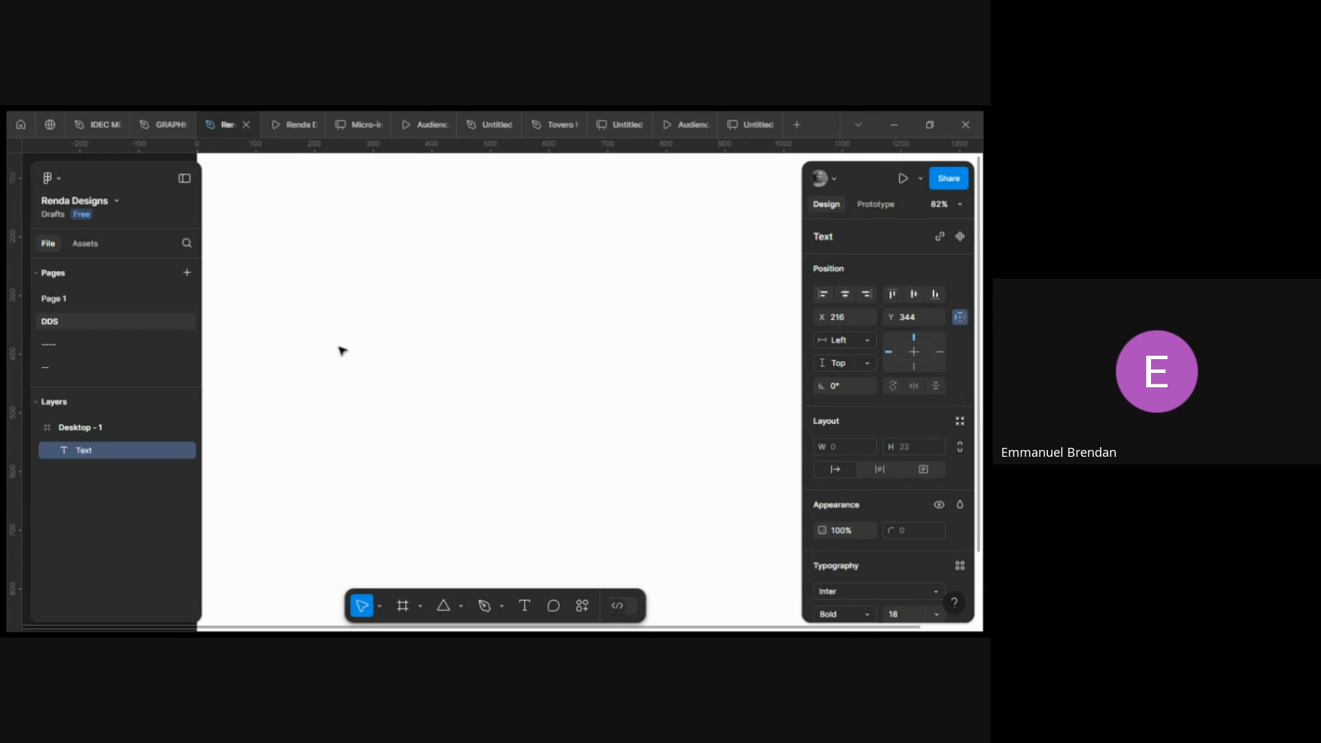
{"action": "scroll", "coordinate": [327, 337], "scroll_direction": "up", "scroll_amount": 2, "text": "ctrl"}
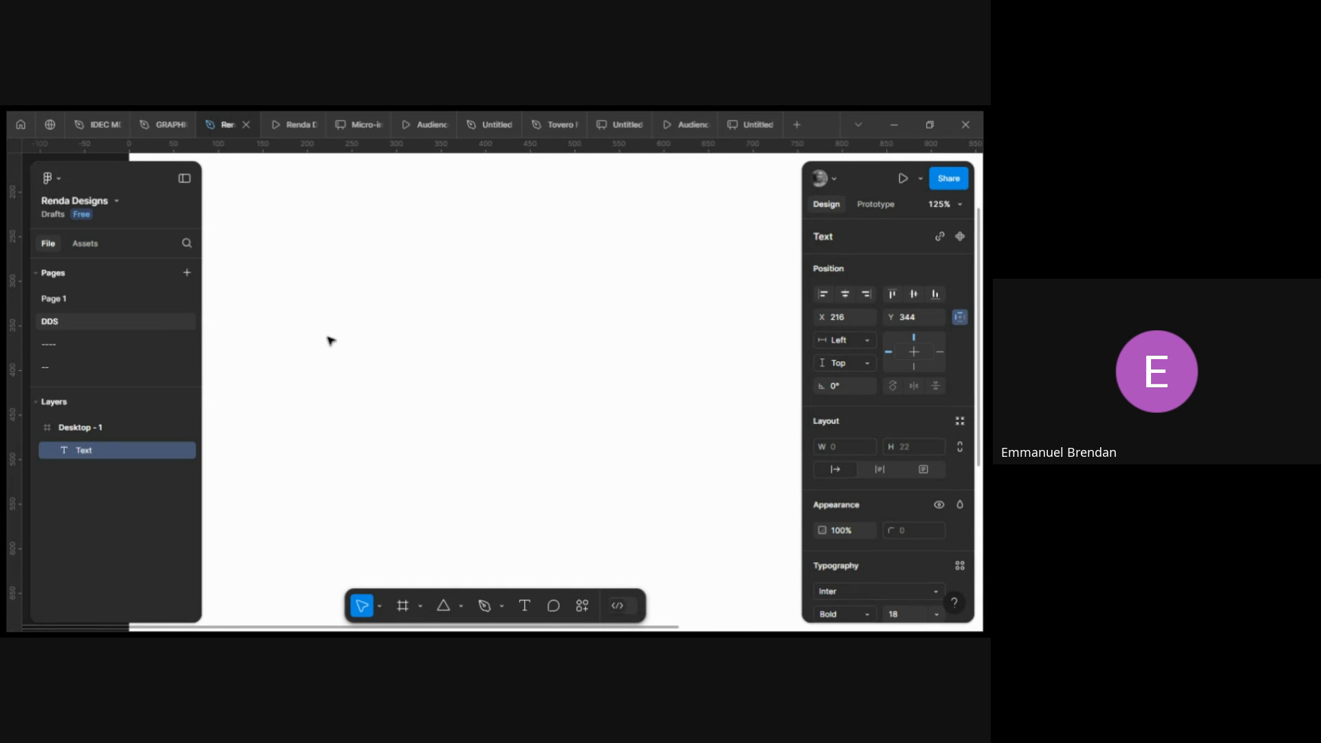
{"action": "scroll", "coordinate": [332, 341], "scroll_direction": "left", "scroll_amount": 1}
{"action": "scroll", "coordinate": [391, 345], "scroll_direction": "up", "scroll_amount": 1}
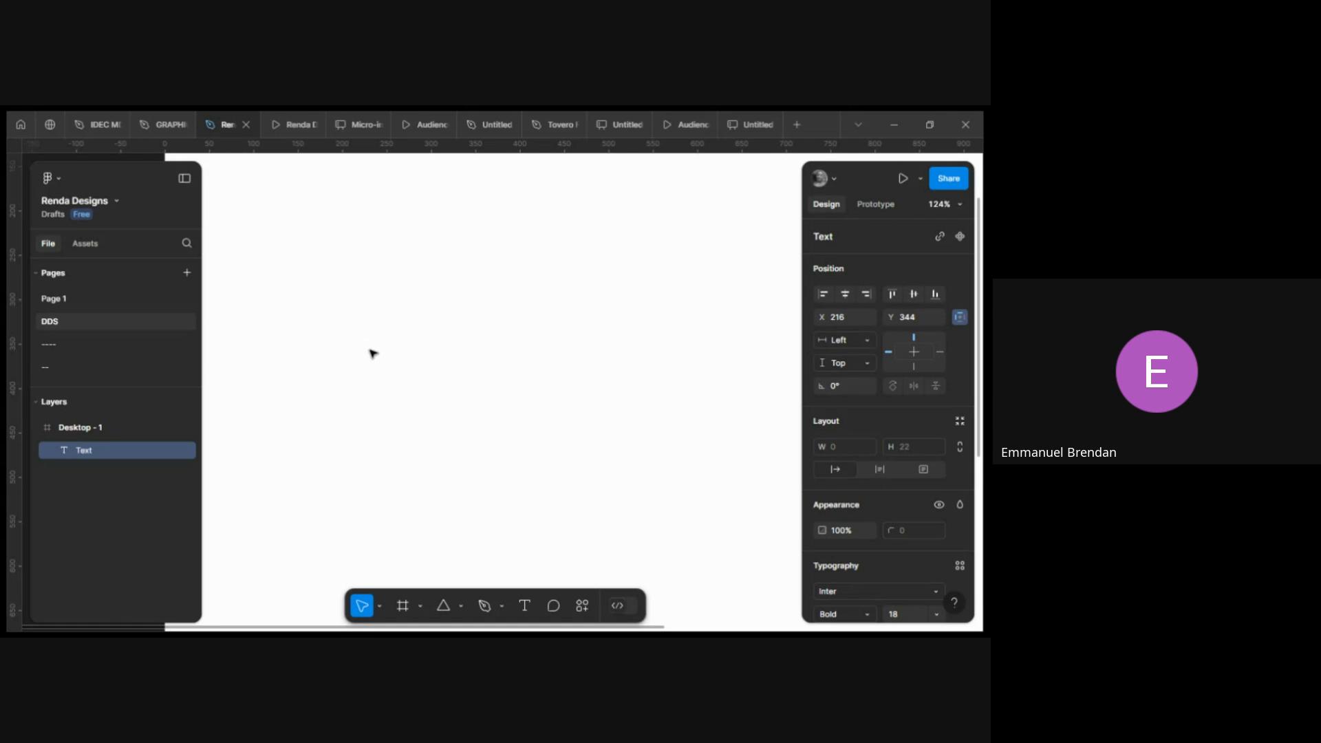
{"action": "type", "text": "Learn"}
{"action": "key", "text": "BackSpace"}
{"action": "key", "text": "BackSpace"}
{"action": "key", "text": "BackSpace"}
{"action": "key", "text": "BackSpace"}
{"action": "key", "text": "BackSpace"}
{"action": "type", "text": "LER"}
{"action": "key", "text": "BackSpace"}
{"action": "type", "text": "A"}
{"action": "key", "text": "BackSpace"}
{"action": "type", "text": "ARN"}
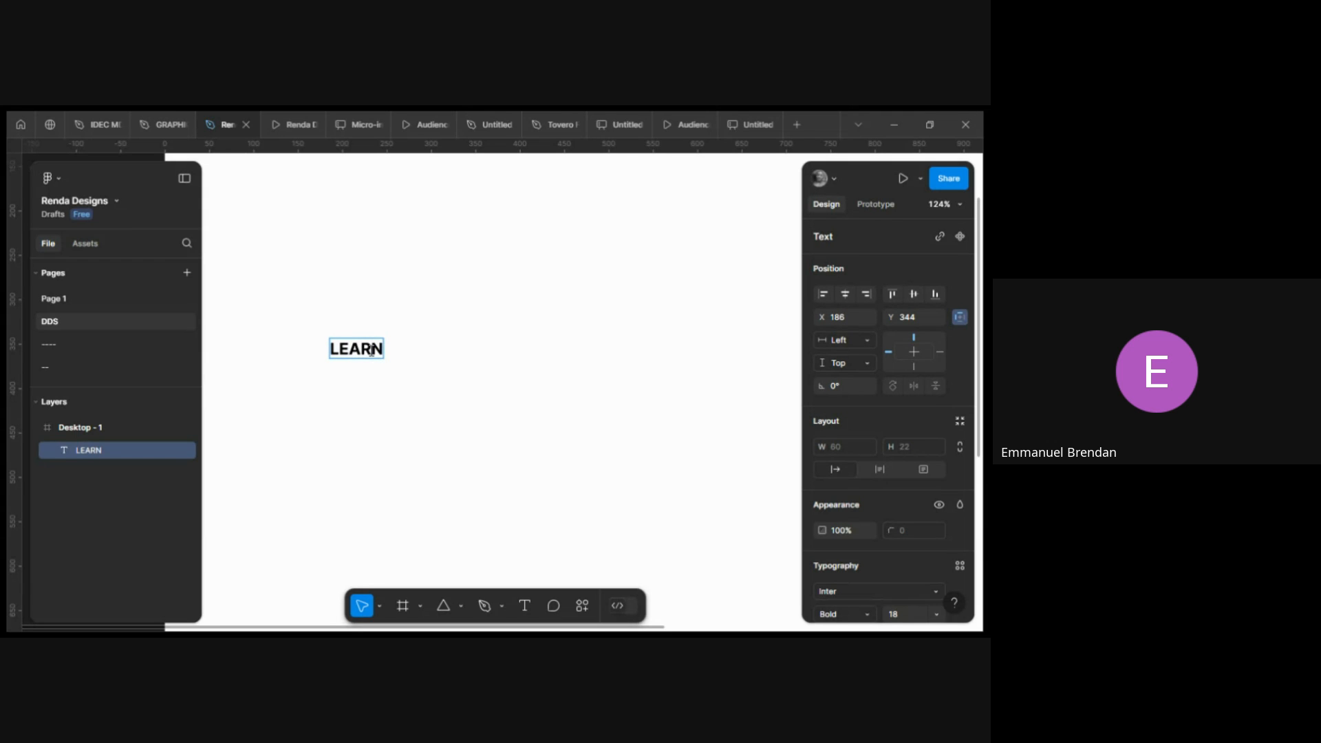
{"action": "type", "text": " WITH PE"}
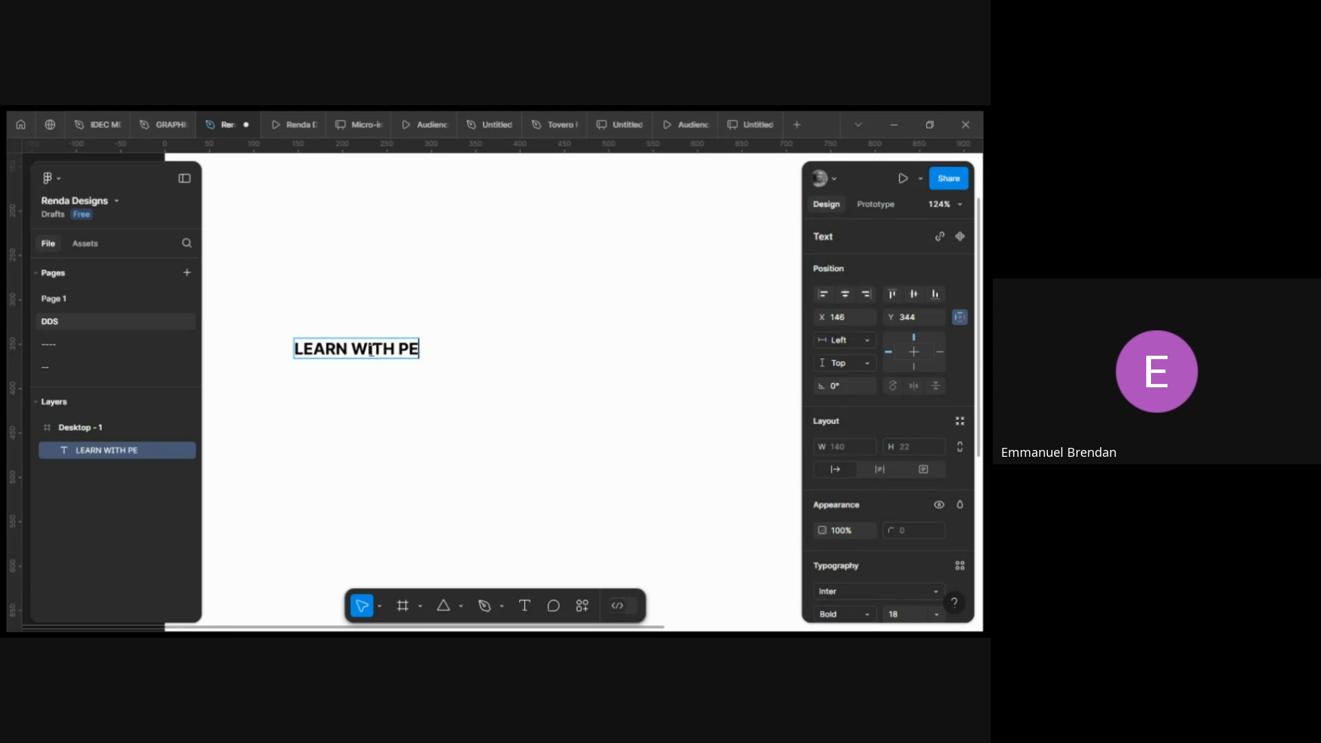
{"action": "type", "text": "RXELS"}
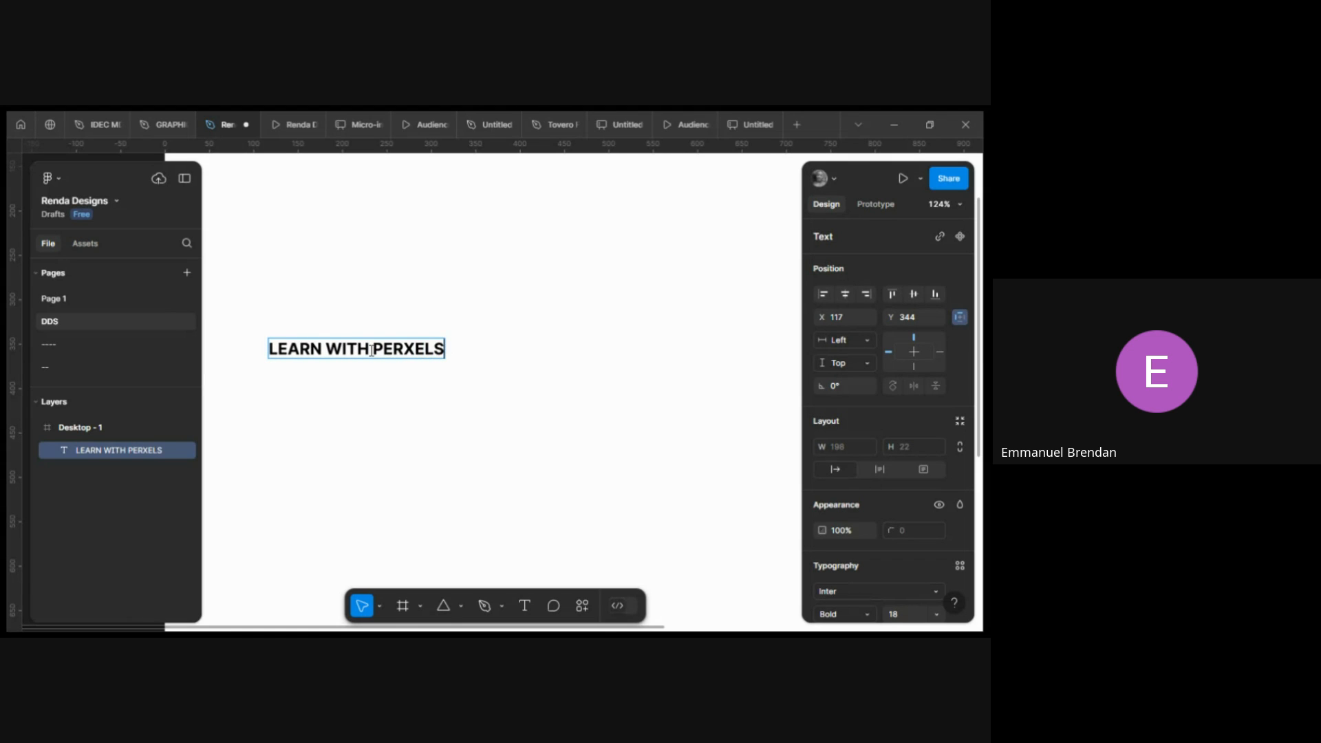
{"action": "type", "text": " RO"}
{"action": "key", "text": "BackSpace"}
{"action": "key", "text": "BackSpace"}
{"action": "type", "text": "TO"}
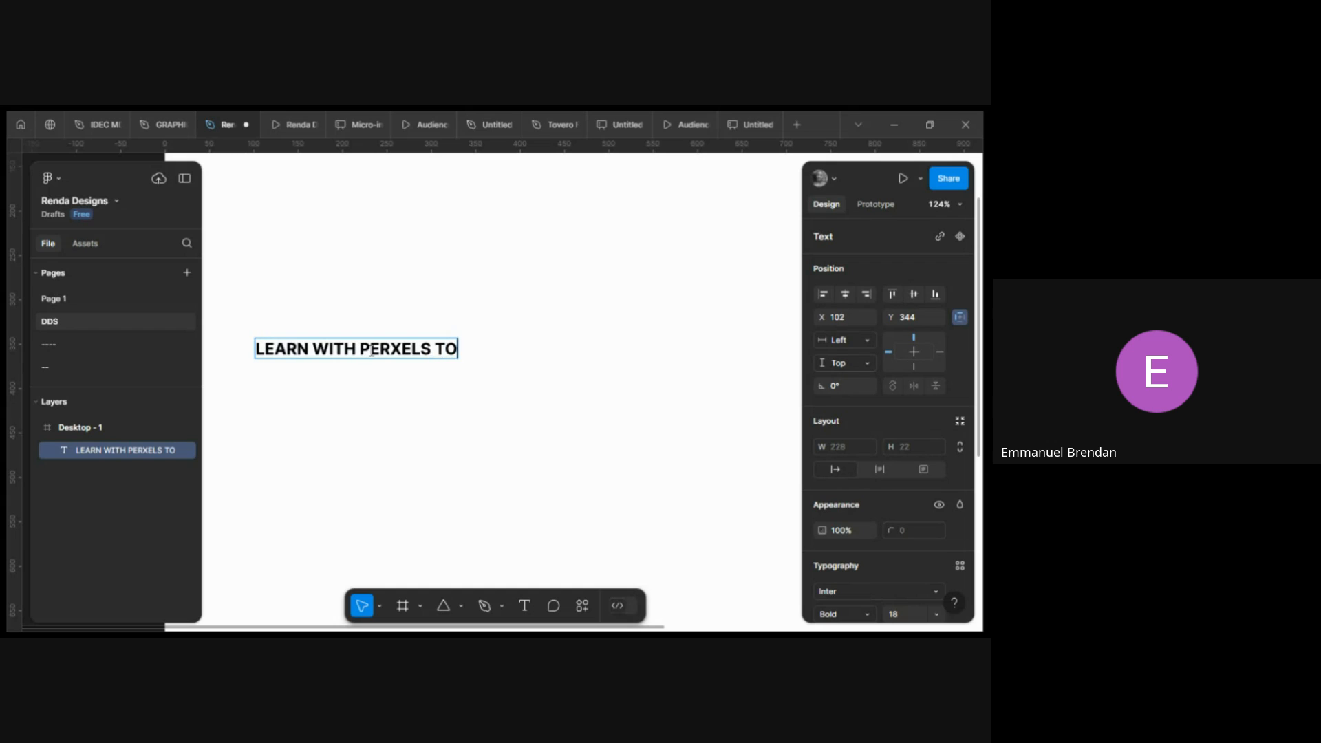
{"action": "type", "text": " BECOM"}
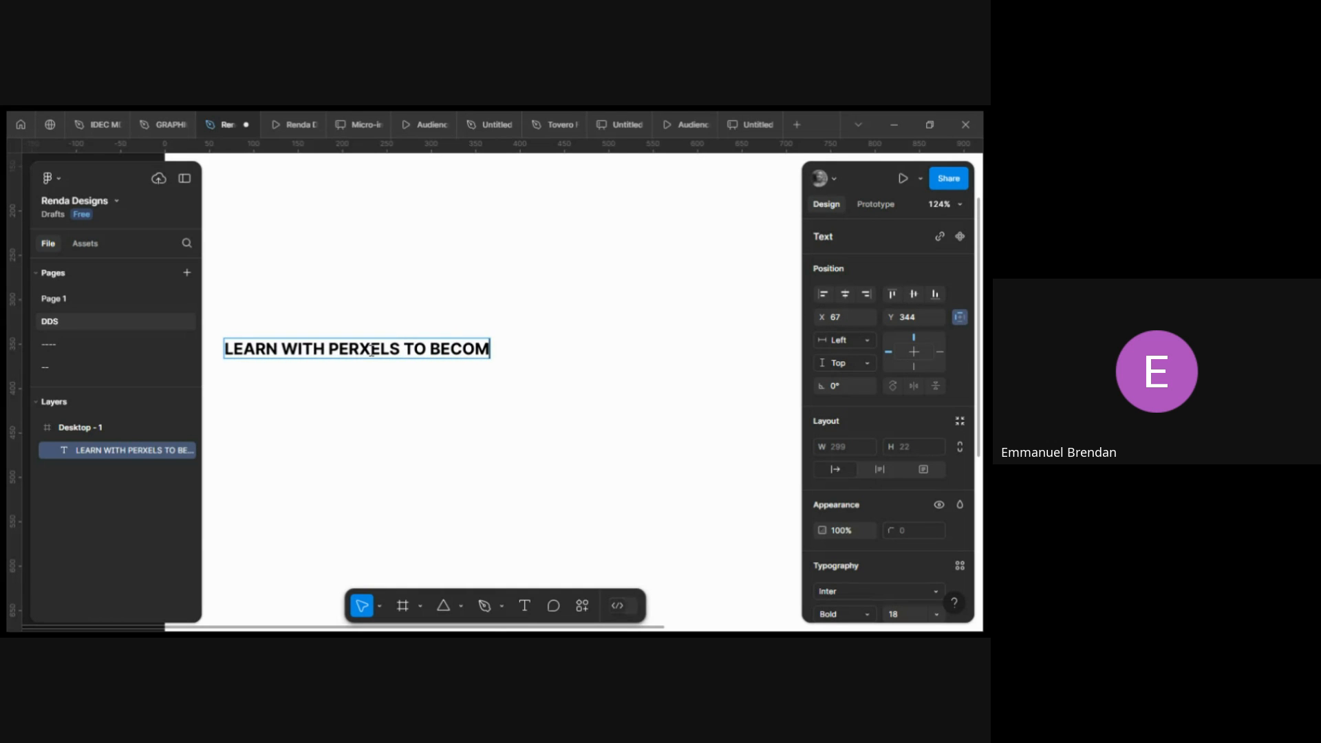
{"action": "type", "text": "E"}
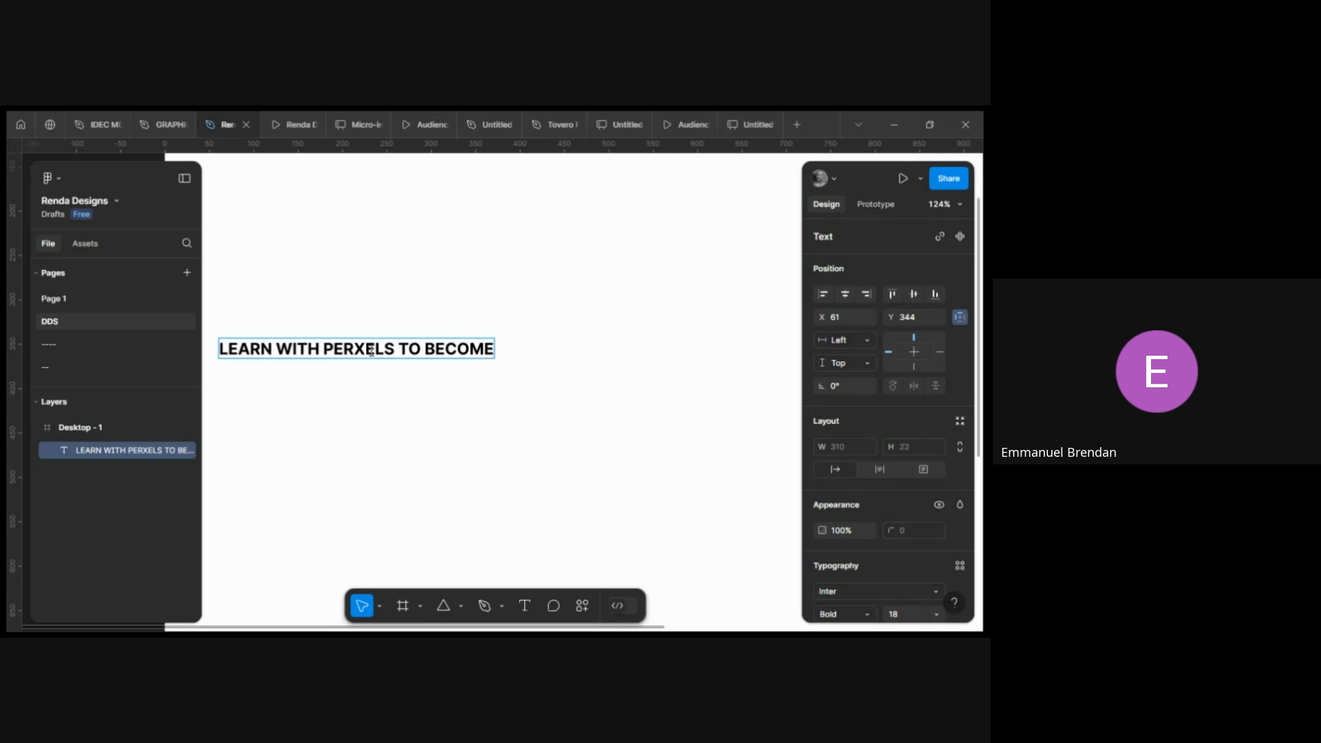
{"action": "type", "text": " A TECH"}
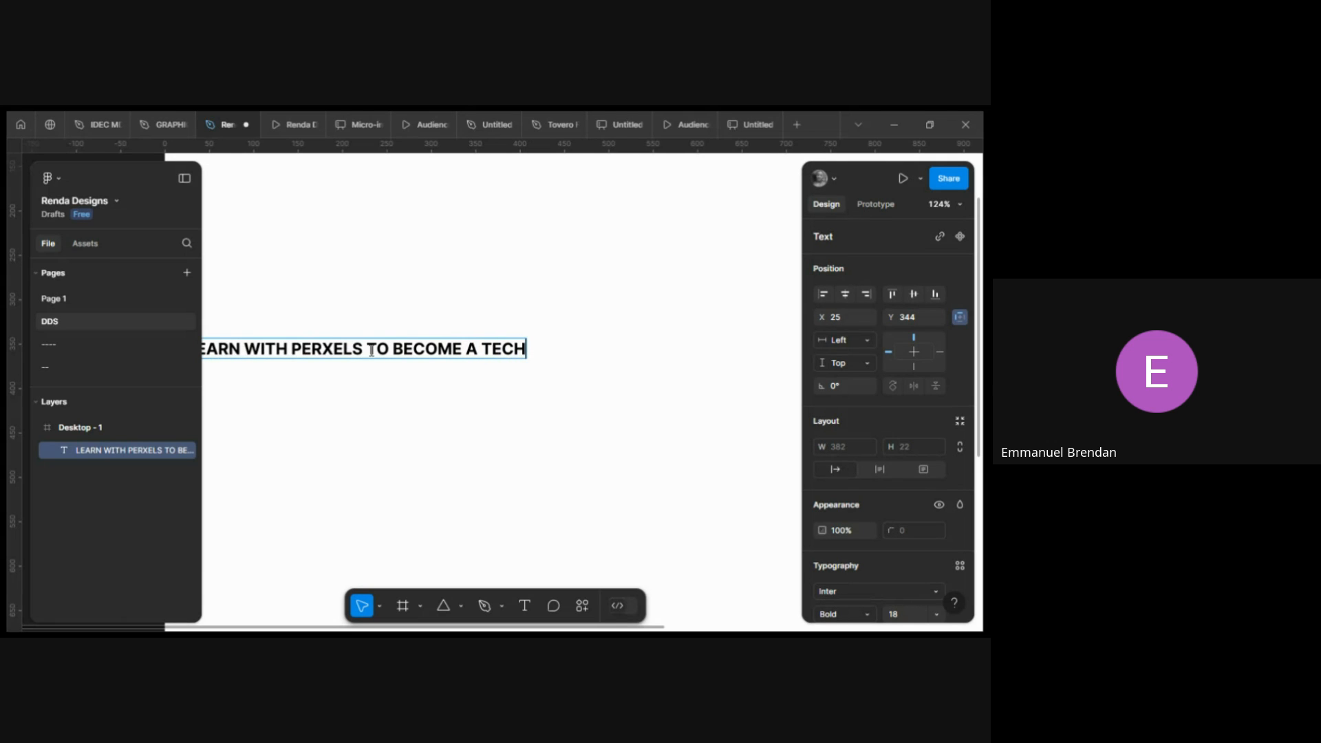
{"action": "type", "text": "IE"}
{"action": "key", "text": "Escape"}
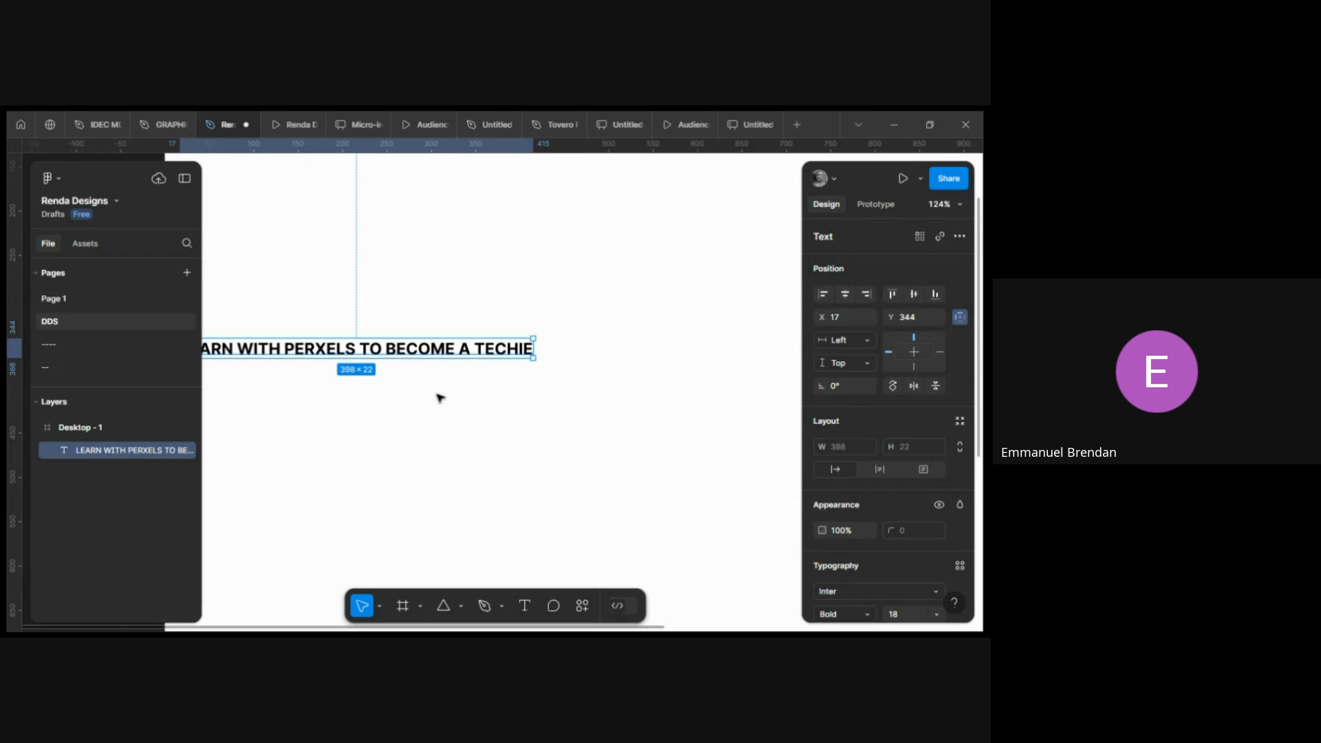
Move the headline text within the frame and set its font size to 48.
{"action": "left_click_drag", "start_coordinate": [478, 346], "coordinate": [572, 315]}
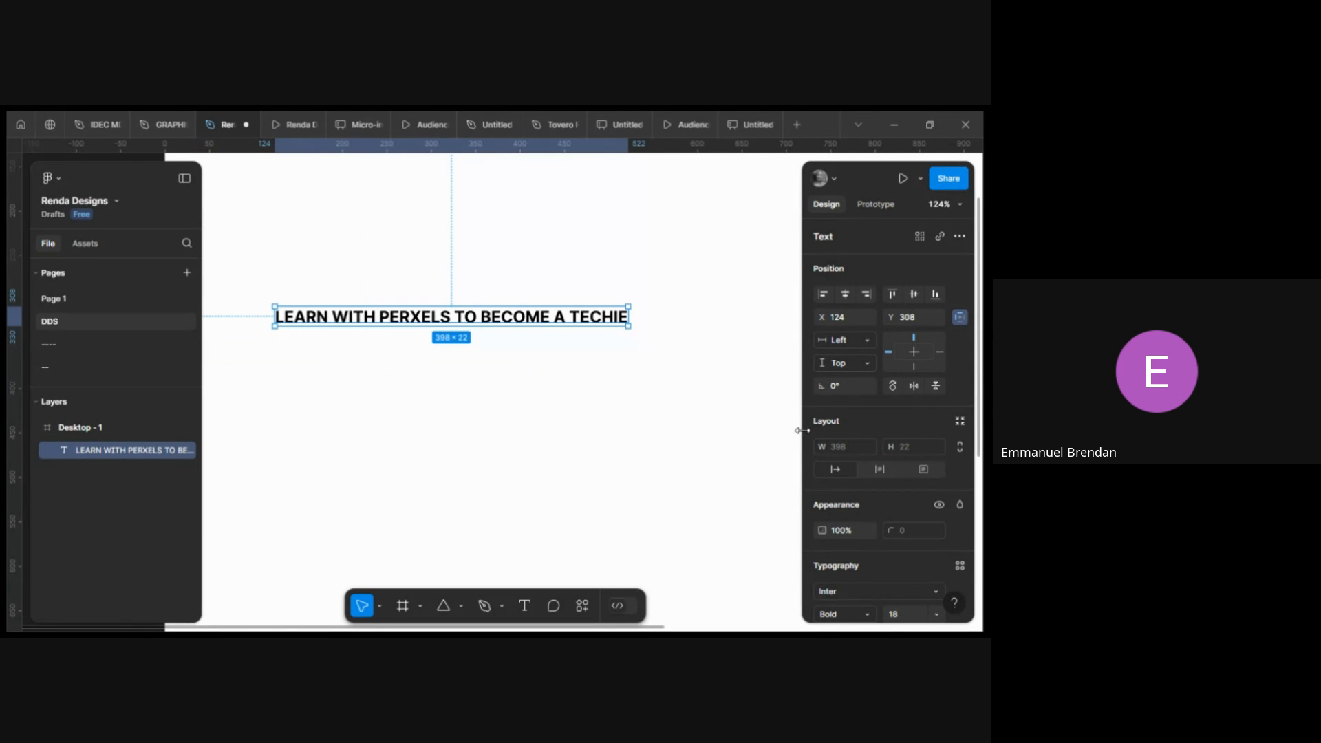
{"action": "scroll", "coordinate": [895, 548], "scroll_direction": "down", "scroll_amount": 3}
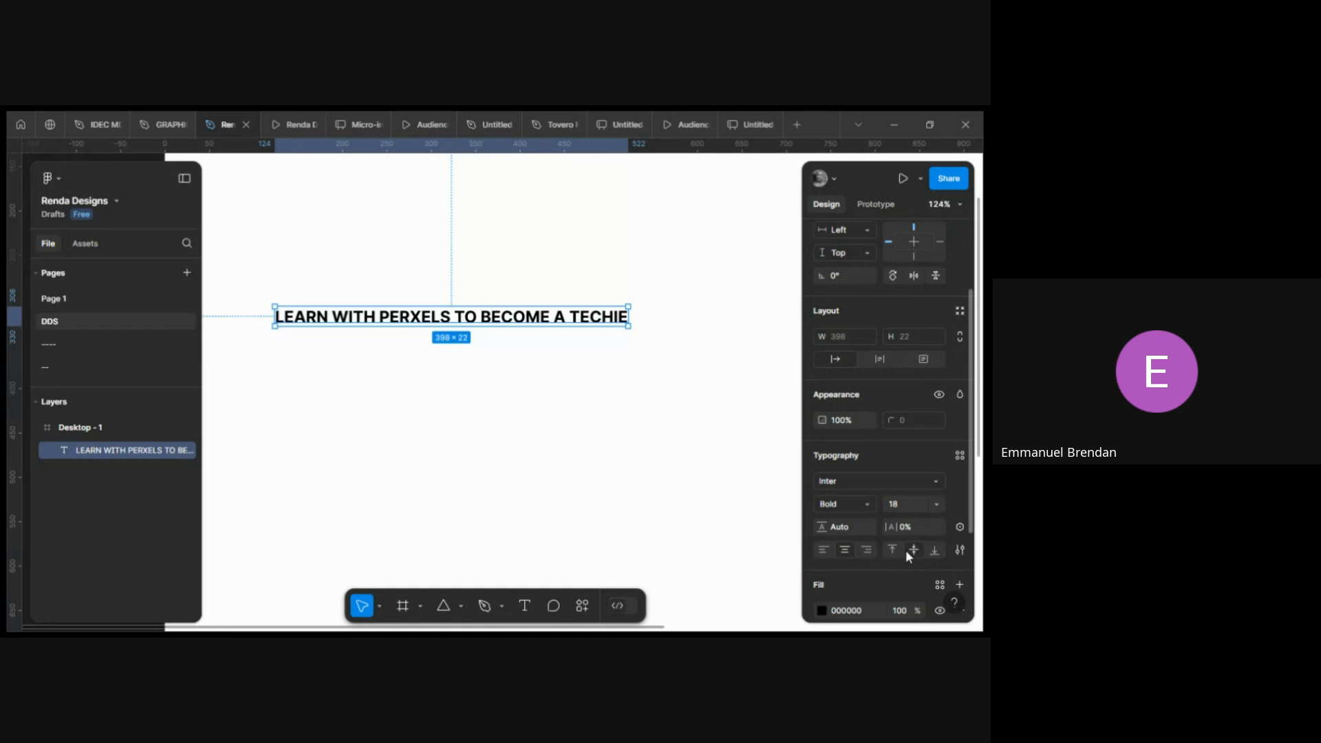
{"action": "left_click", "coordinate": [935, 501]}
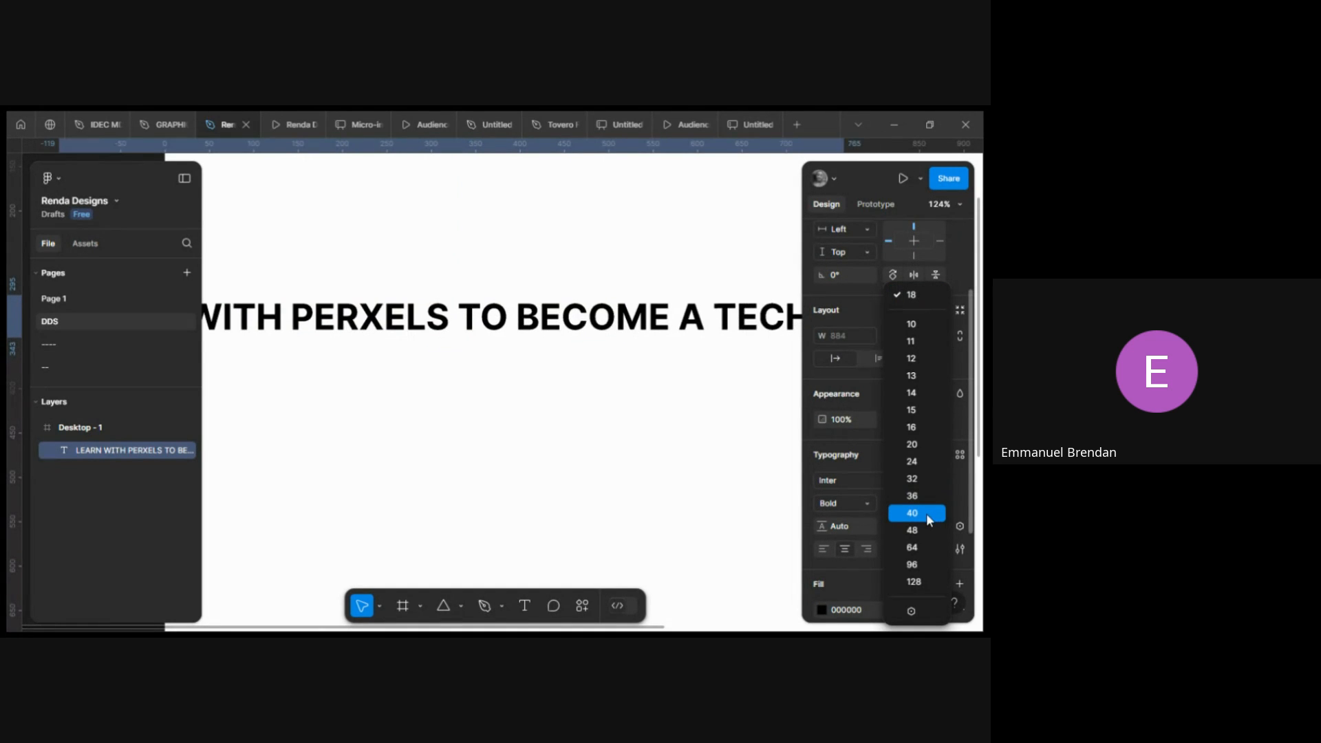
{"action": "left_click", "coordinate": [913, 531]}
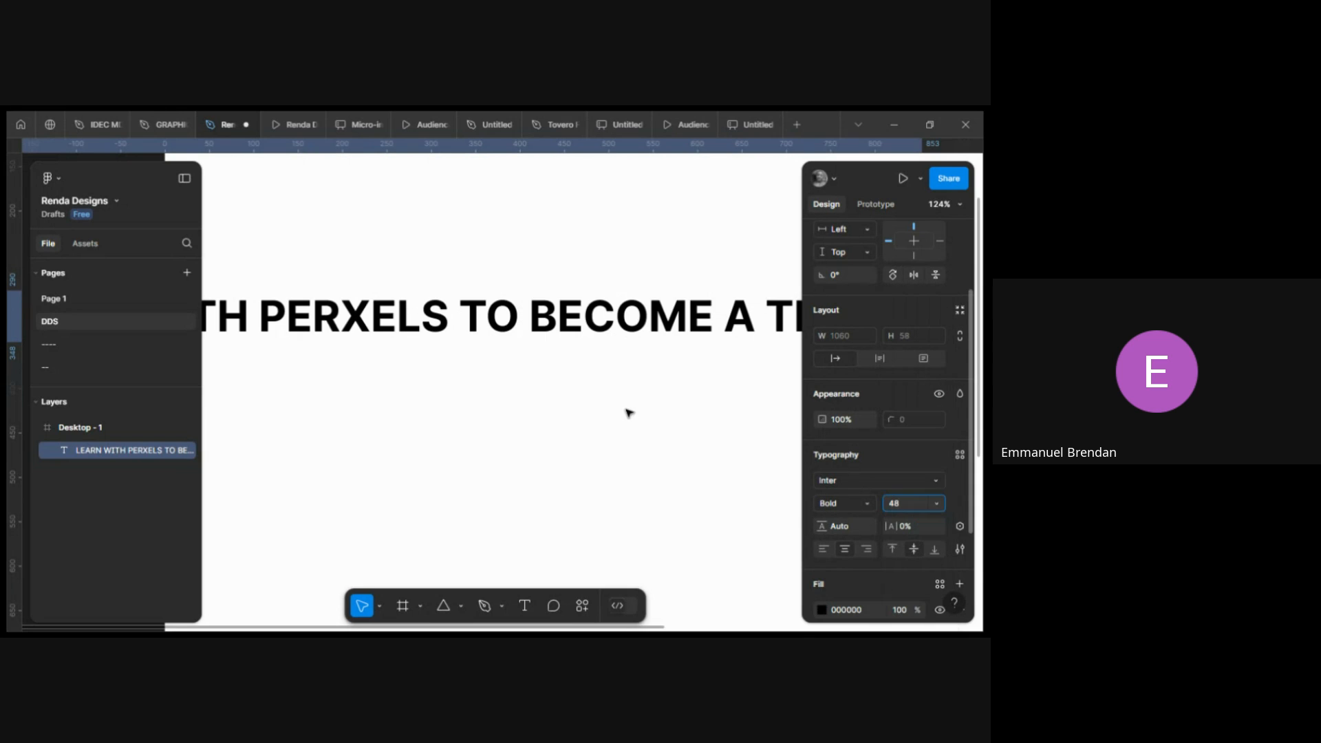
Reposition the headline inside the frame and set its text alignment to left.
{"action": "scroll", "coordinate": [532, 392], "scroll_direction": "down", "scroll_amount": 5}
{"action": "left_click_drag", "start_coordinate": [474, 366], "coordinate": [568, 376]}
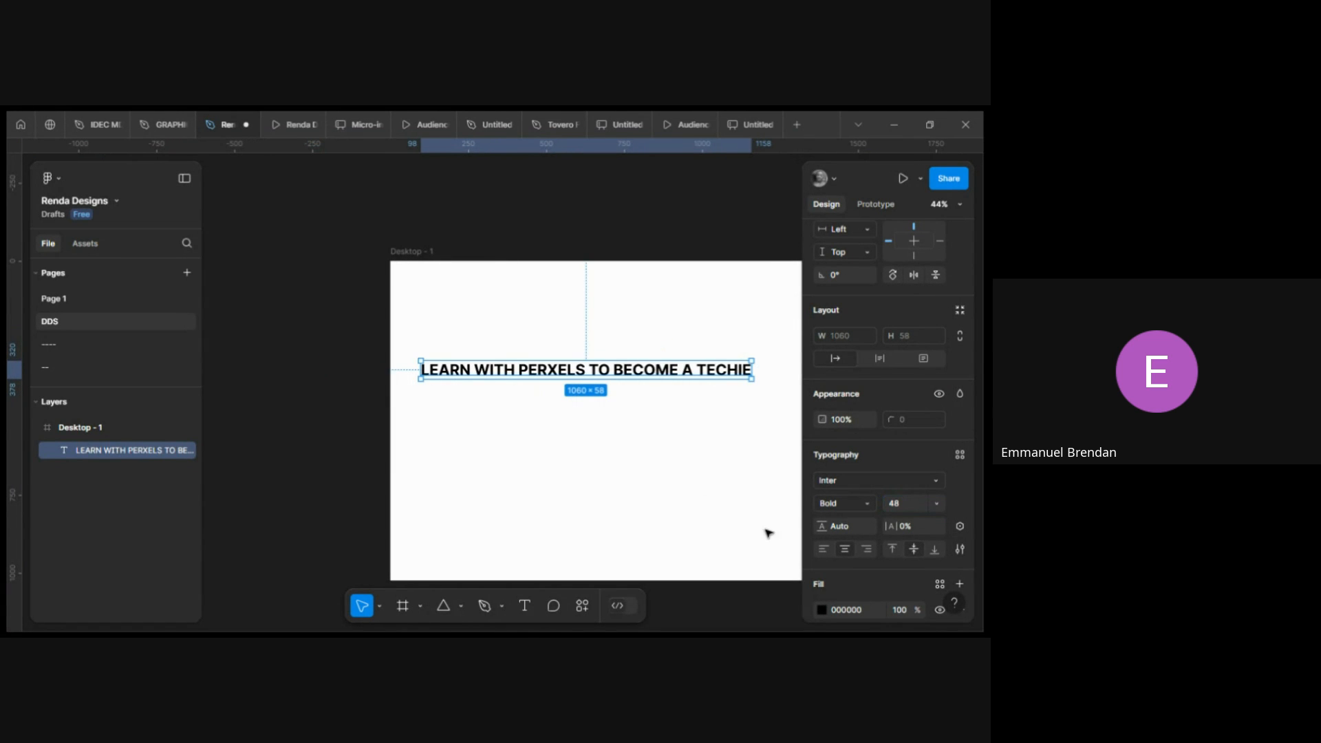
{"action": "left_click", "coordinate": [824, 549]}
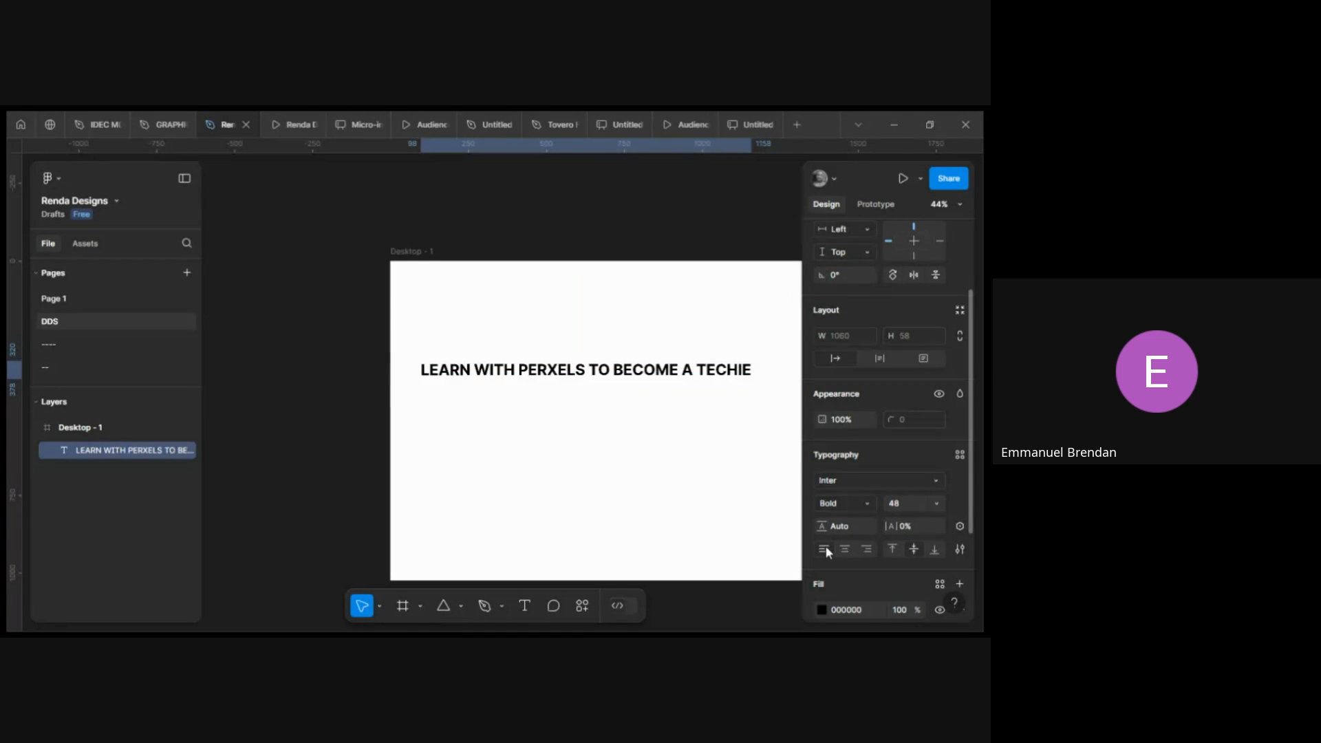
Narrow the headline text box to about 589 px wide so it wraps onto two lines, and nudge it into place.
{"action": "scroll", "coordinate": [594, 426], "scroll_direction": "right", "scroll_amount": 1}
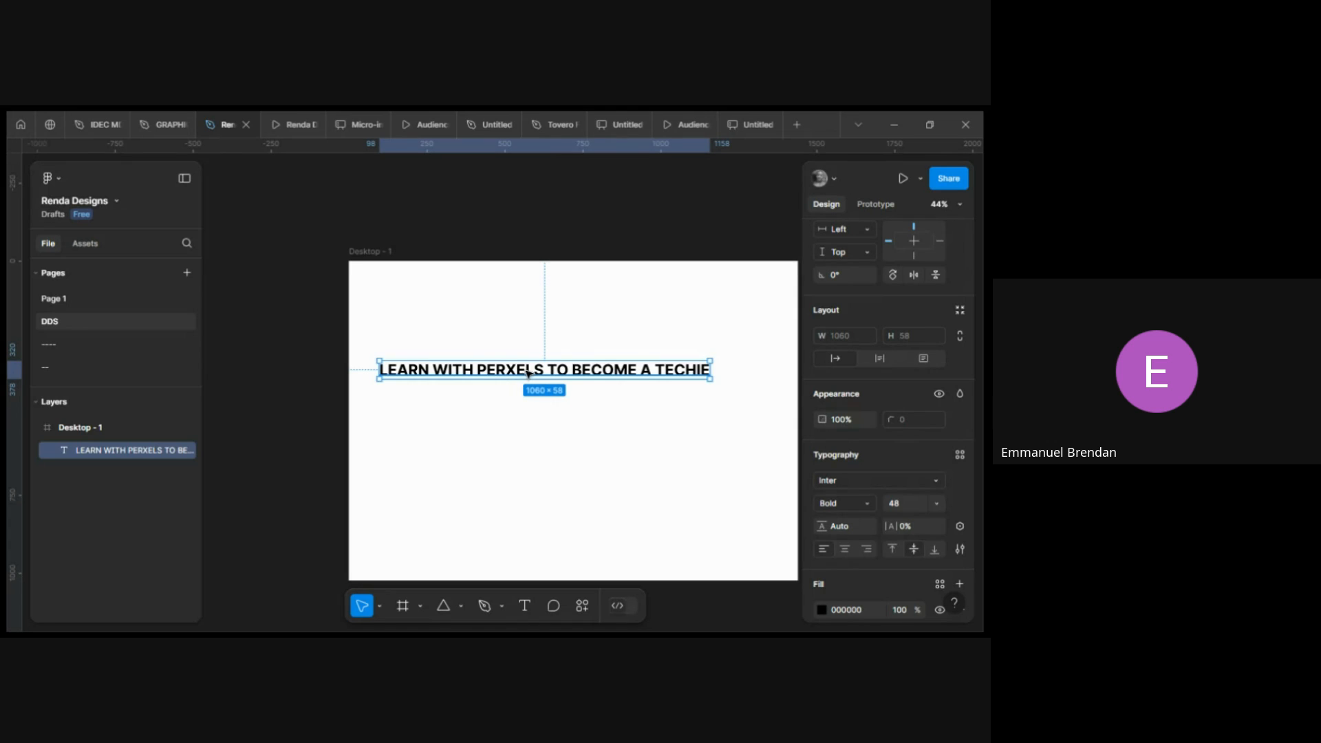
{"action": "left_click_drag", "start_coordinate": [536, 379], "coordinate": [530, 389]}
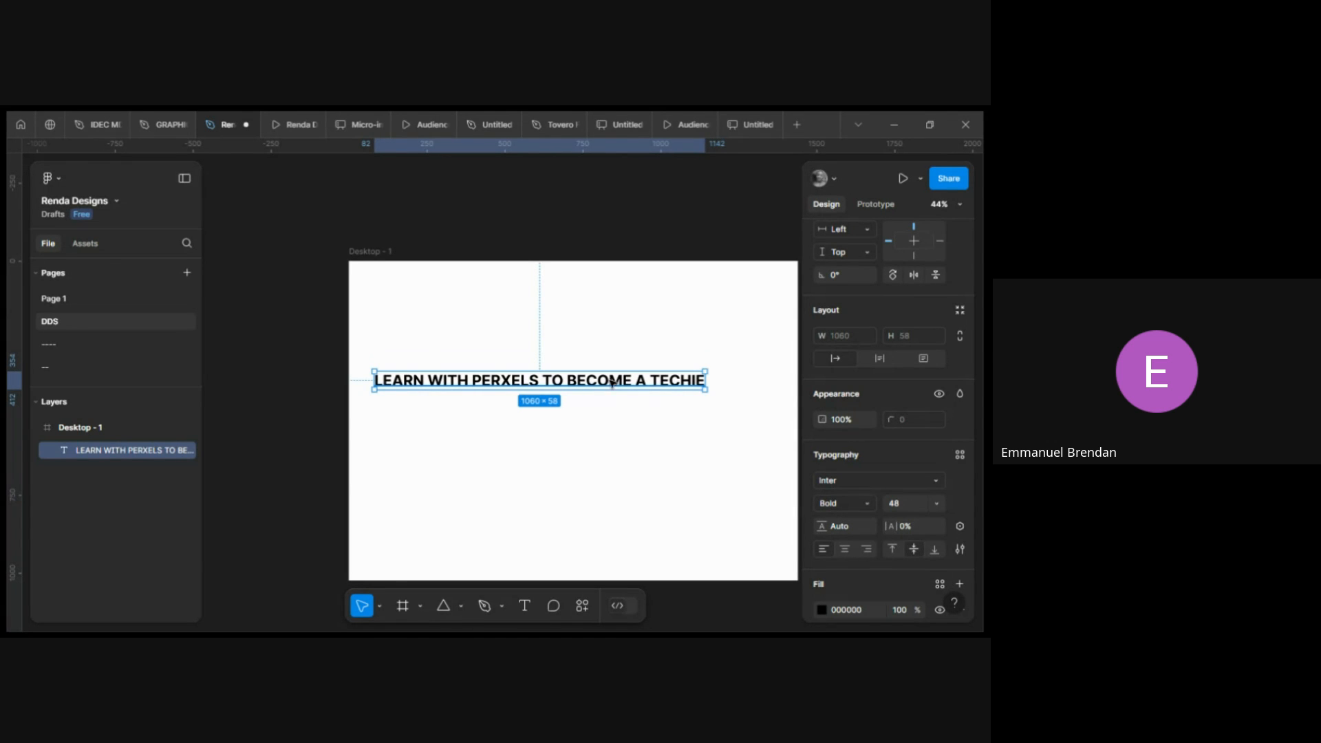
{"action": "left_click_drag", "start_coordinate": [697, 387], "coordinate": [558, 380]}
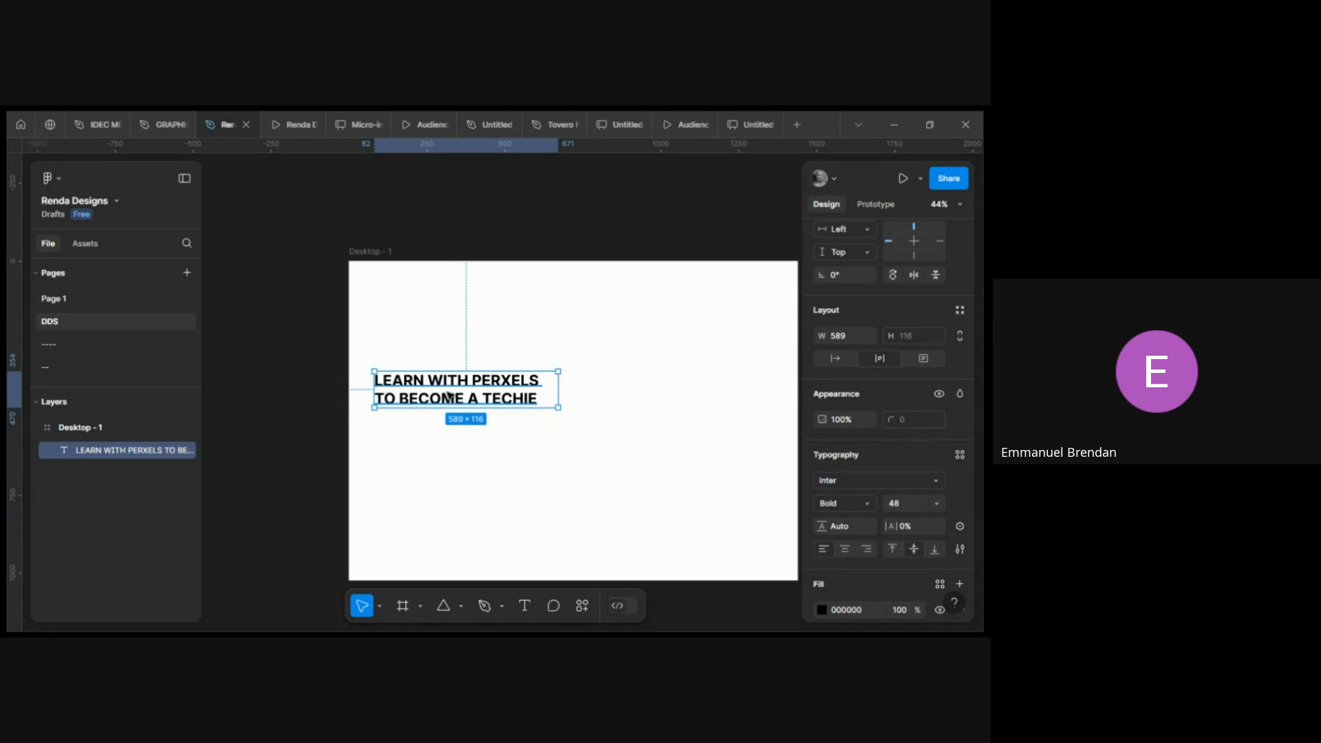
{"action": "left_click_drag", "start_coordinate": [443, 393], "coordinate": [449, 383]}
{"action": "scroll", "coordinate": [448, 384], "scroll_direction": "right", "scroll_amount": 3}
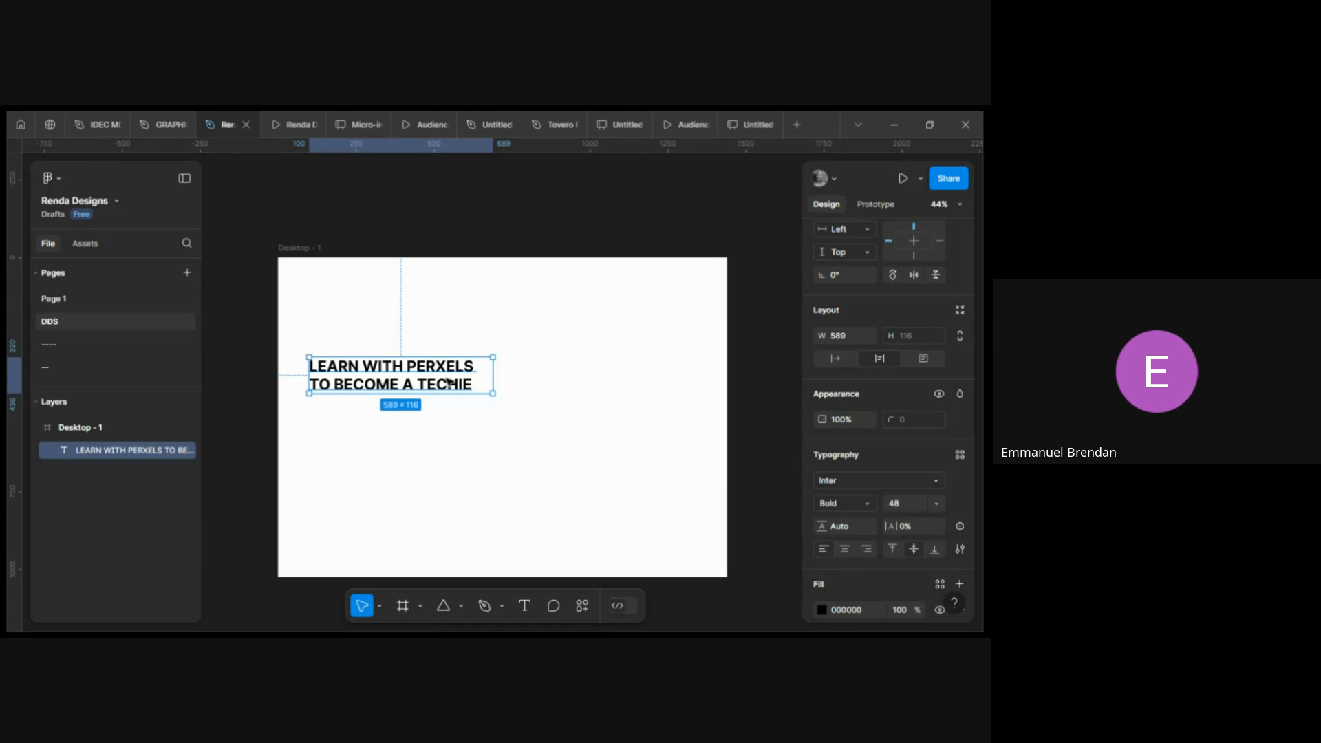
{"action": "scroll", "coordinate": [447, 383], "scroll_direction": "up", "scroll_amount": 3}
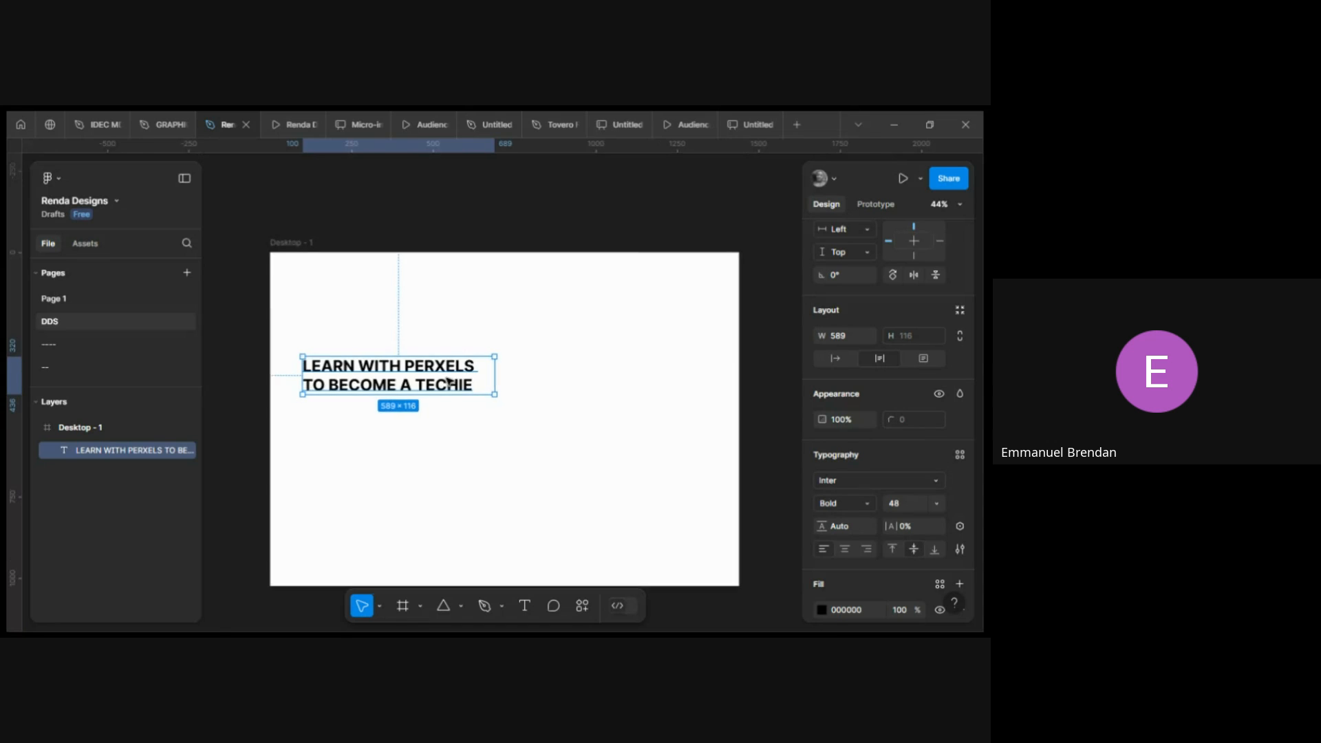
{"action": "double_click", "coordinate": [425, 387]}
{"action": "left_click", "coordinate": [426, 387]}
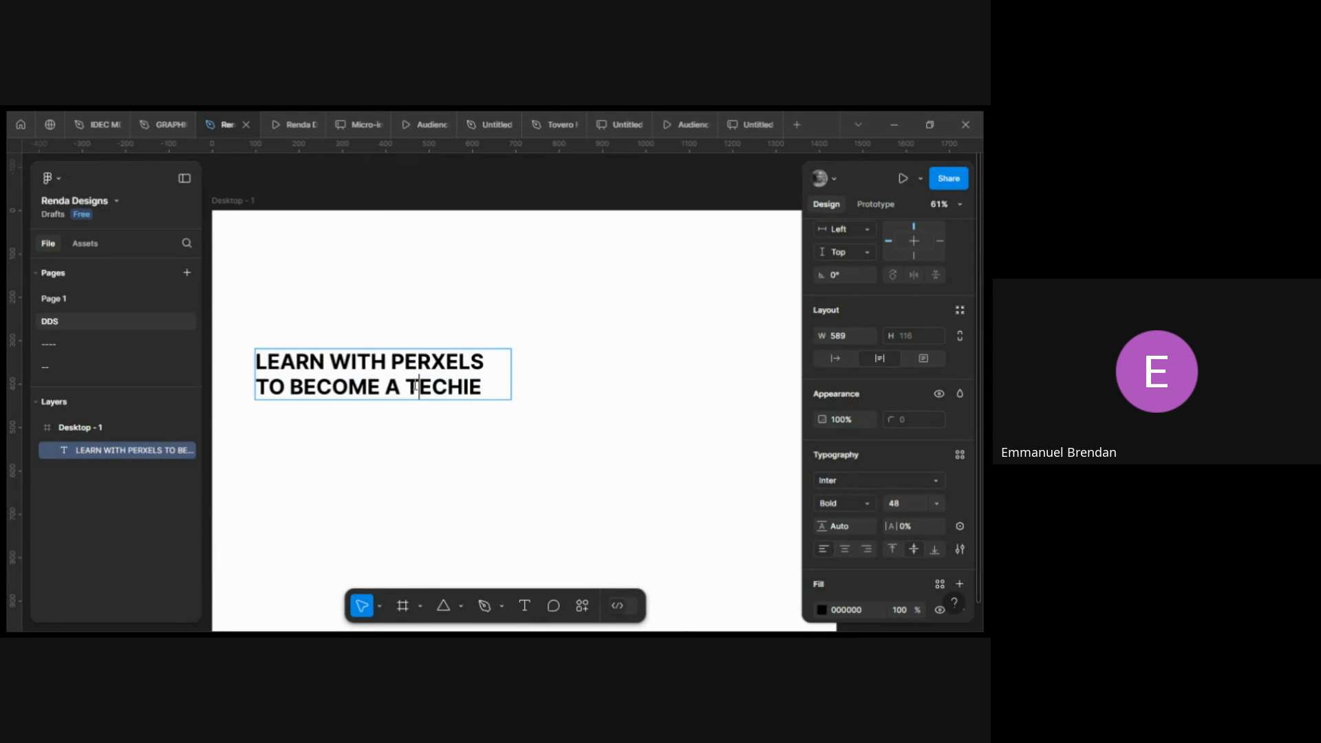
{"action": "left_click_drag", "start_coordinate": [406, 388], "coordinate": [476, 382]}
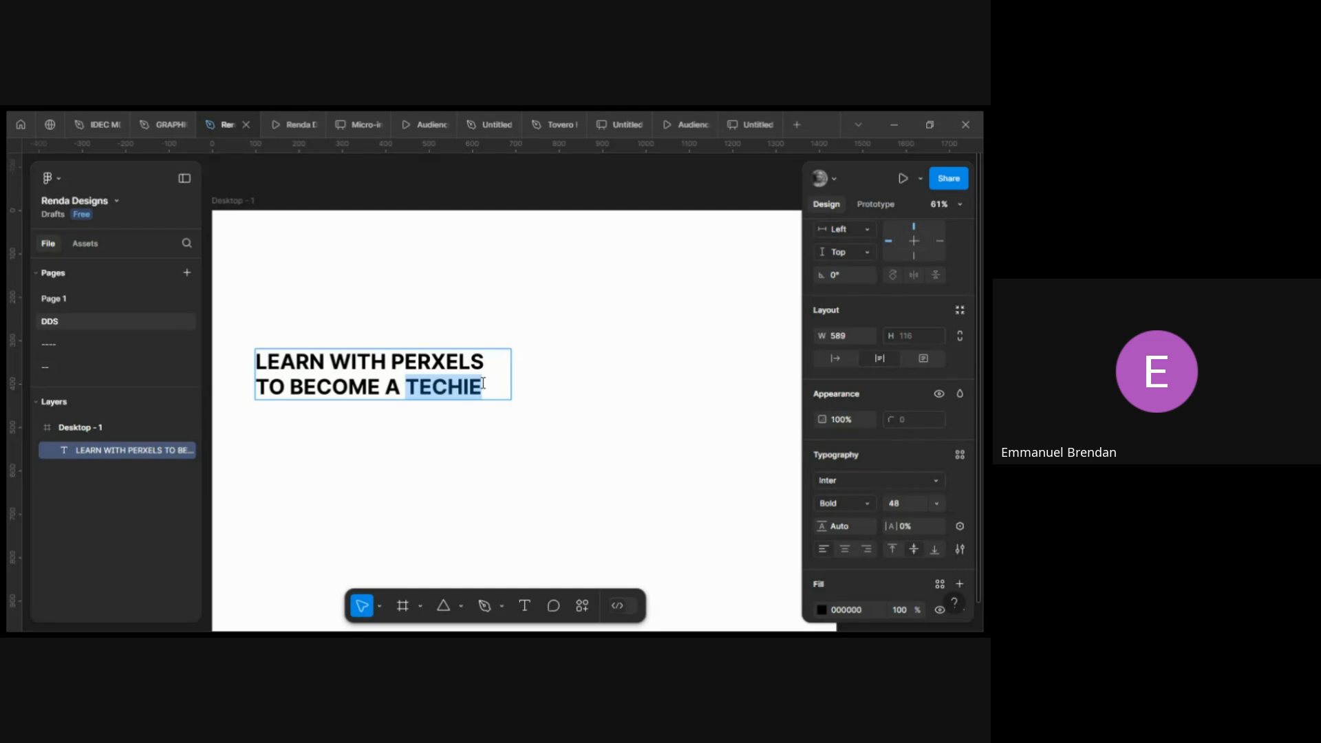
{"action": "scroll", "coordinate": [483, 383], "scroll_direction": "right", "scroll_amount": 1}
{"action": "key", "text": "Escape"}
{"action": "scroll", "coordinate": [484, 385], "scroll_direction": "down", "scroll_amount": 1}
{"action": "scroll", "coordinate": [483, 385], "scroll_direction": "left", "scroll_amount": 1}
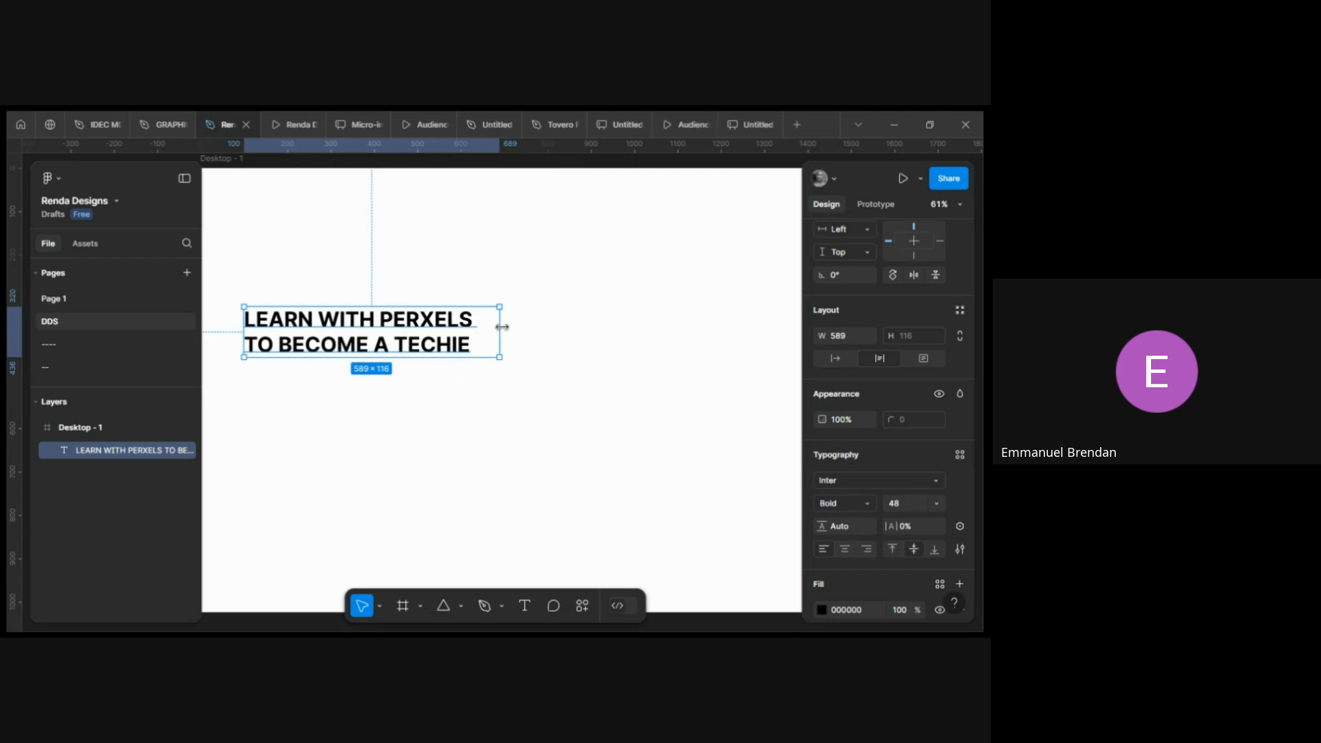
Narrow the headline box to about 549 px wide and set its weight to Extra Bold with -1px letter spacing.
{"action": "left_click_drag", "start_coordinate": [499, 326], "coordinate": [482, 325]}
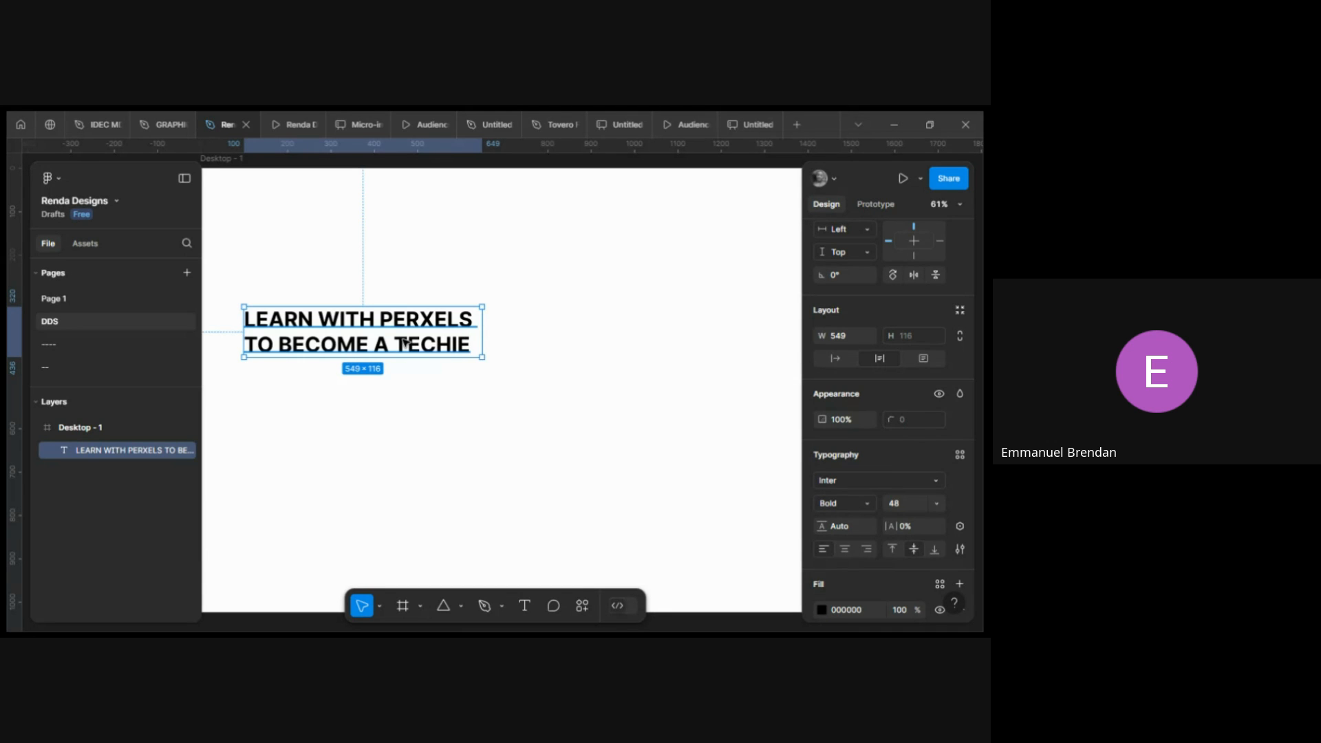
{"action": "left_click", "coordinate": [868, 503]}
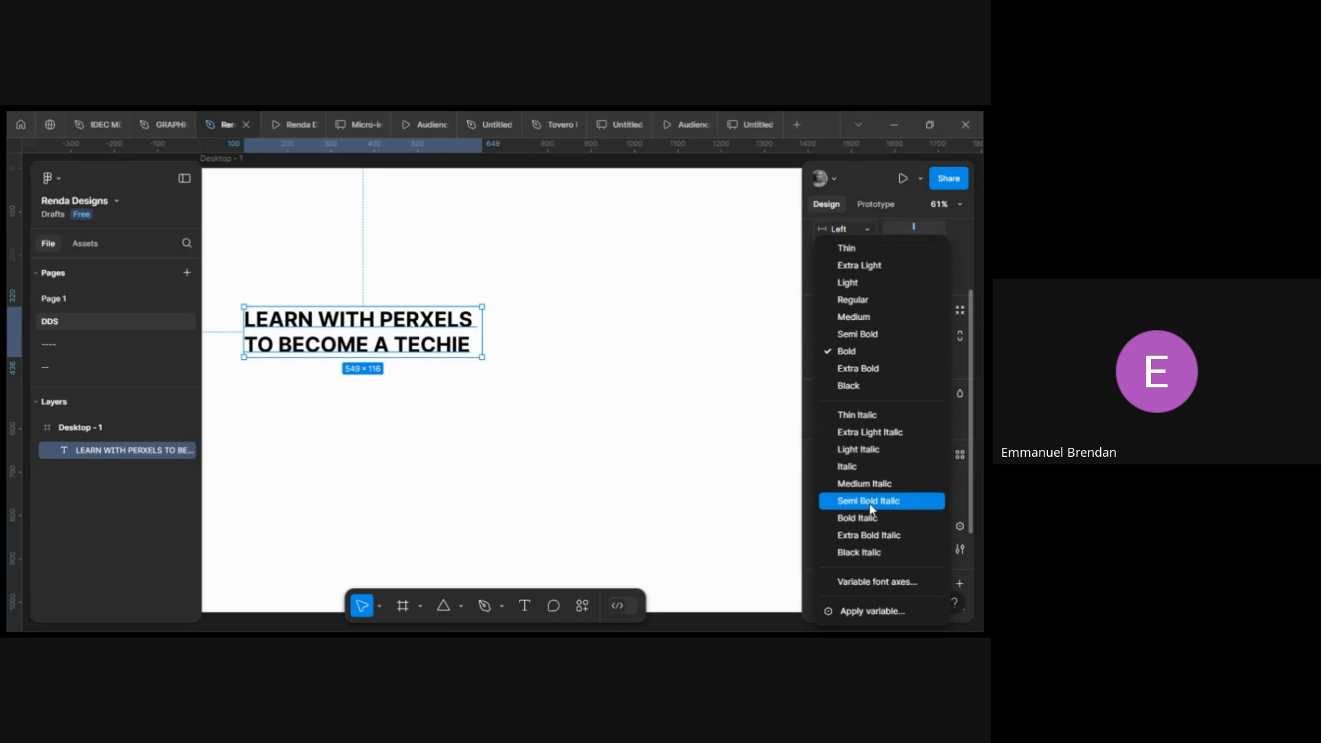
{"action": "left_click", "coordinate": [852, 372]}
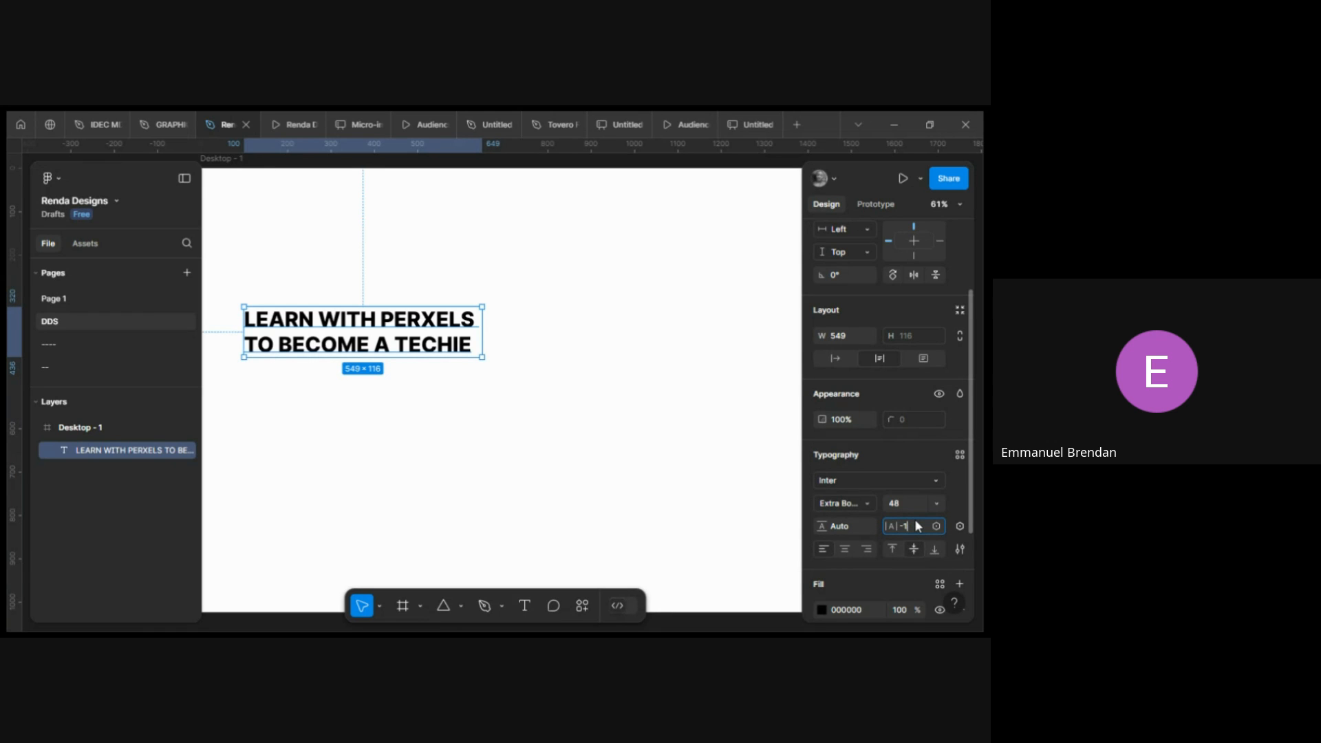
{"action": "key", "text": "Return"}
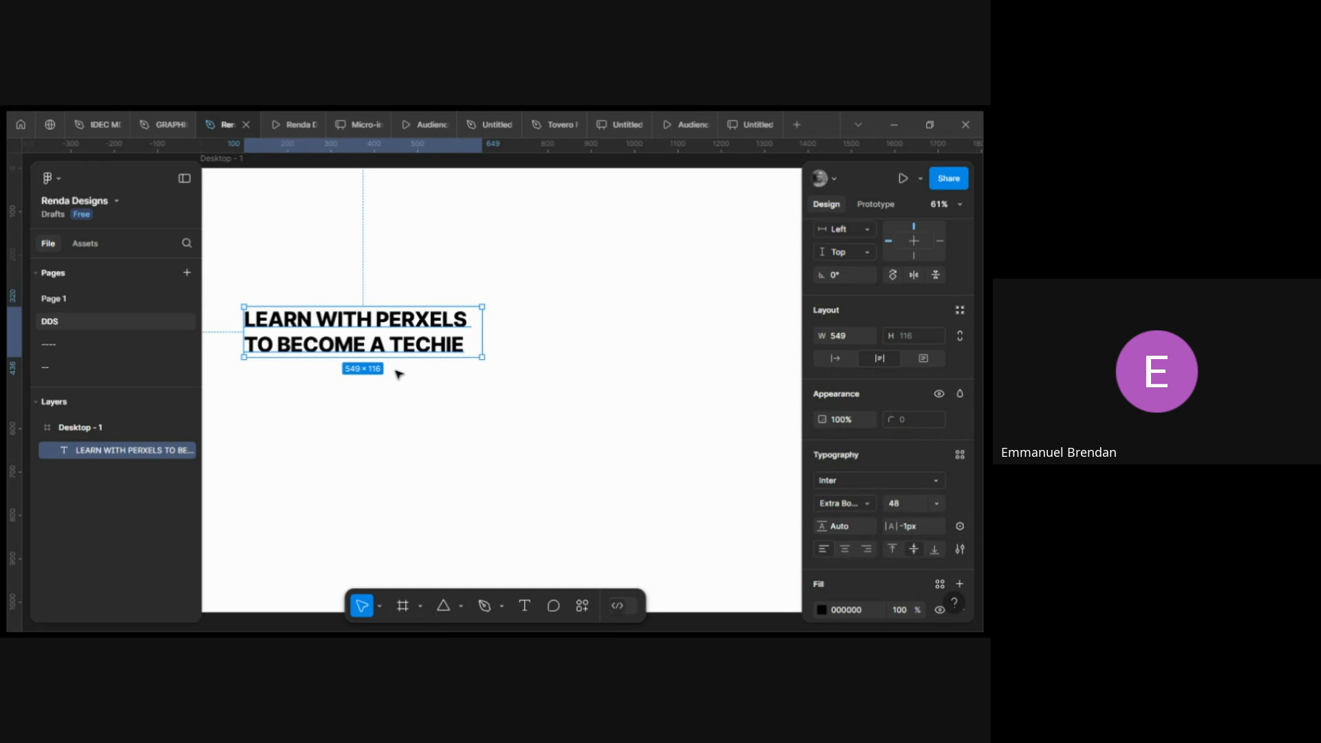
Delete the word TECHIE from the end of the headline.
{"action": "scroll", "coordinate": [398, 374], "scroll_direction": "right", "scroll_amount": 1}
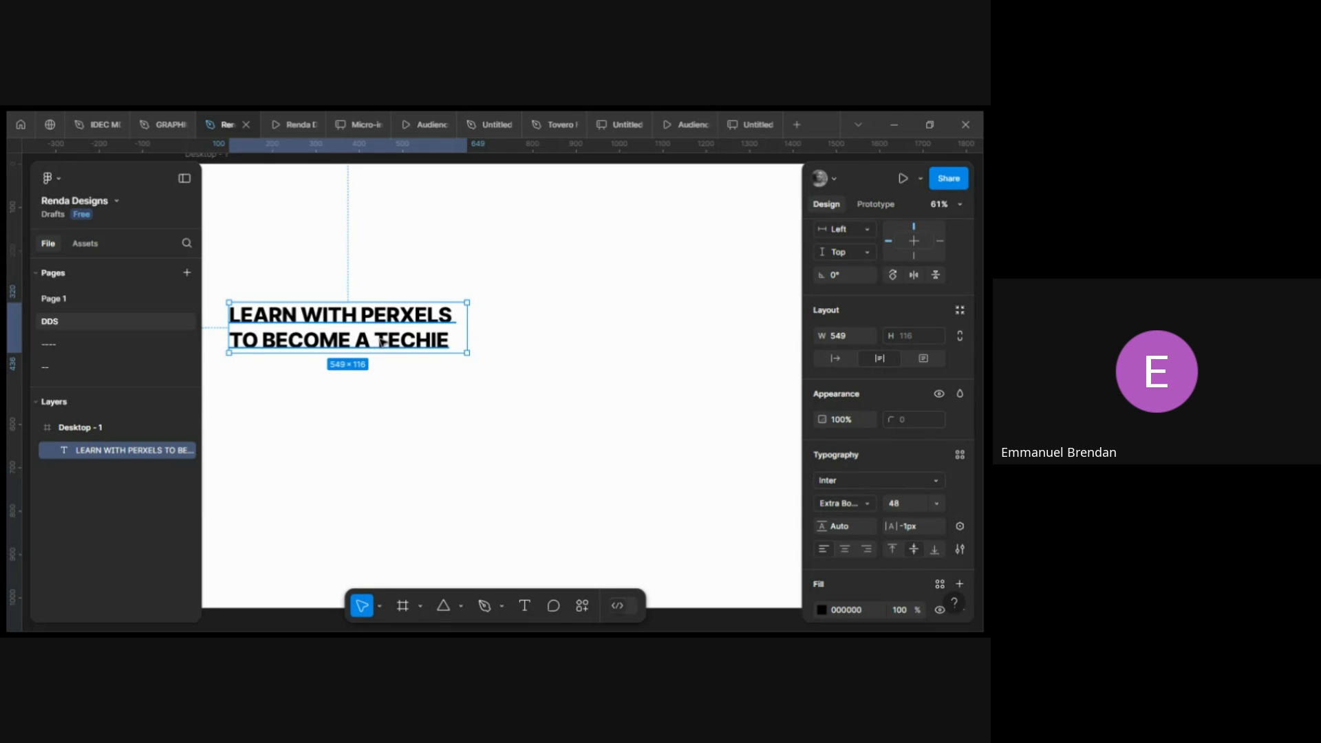
{"action": "double_click", "coordinate": [380, 344]}
{"action": "key", "text": "Escape"}
{"action": "double_click", "coordinate": [380, 342]}
{"action": "left_click", "coordinate": [380, 342]}
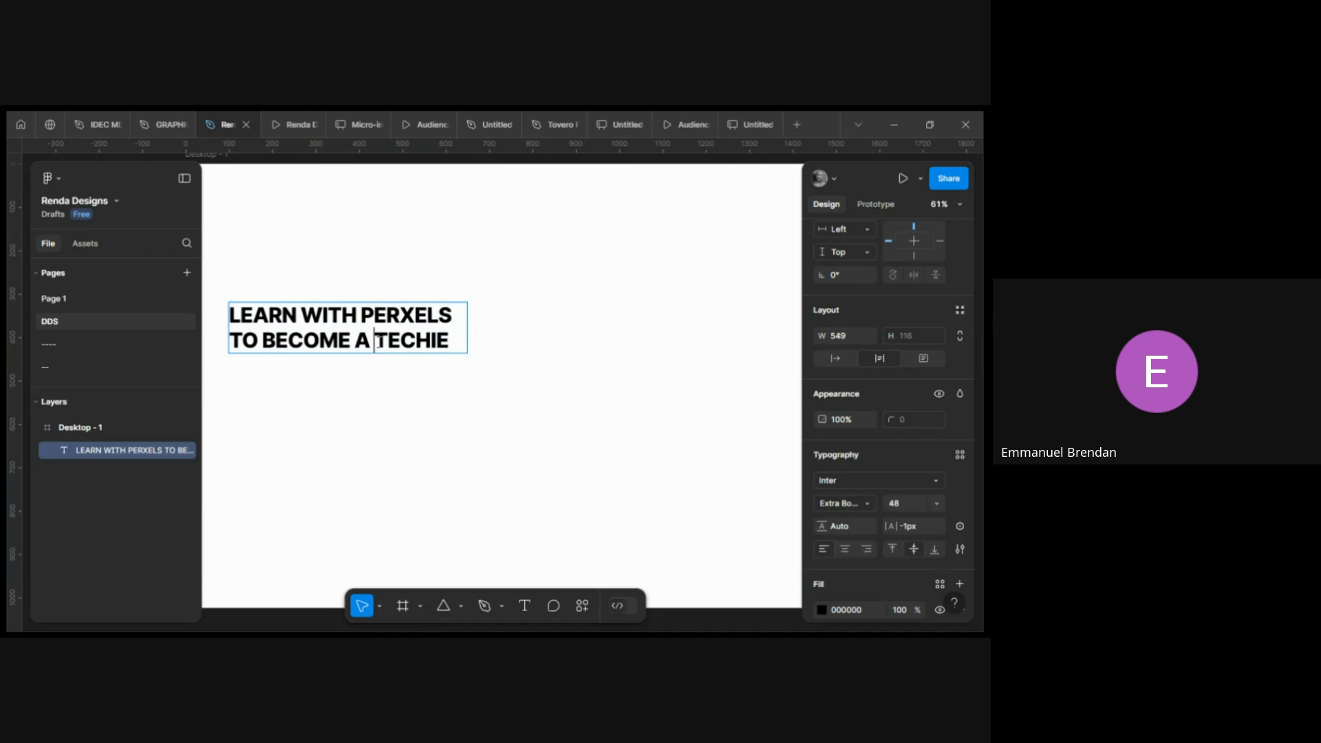
{"action": "left_click_drag", "start_coordinate": [374, 342], "coordinate": [451, 339]}
{"action": "left_click", "coordinate": [415, 341]}
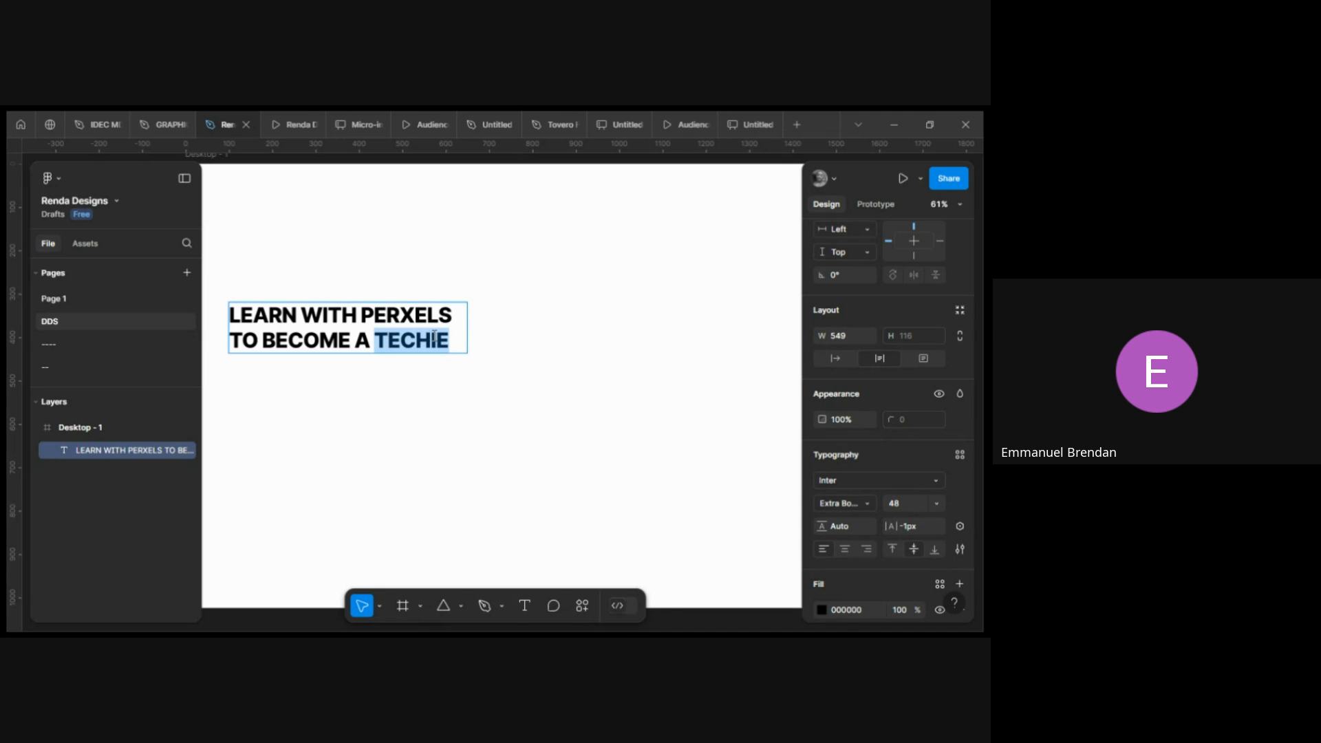
{"action": "key", "text": "BackSpace"}
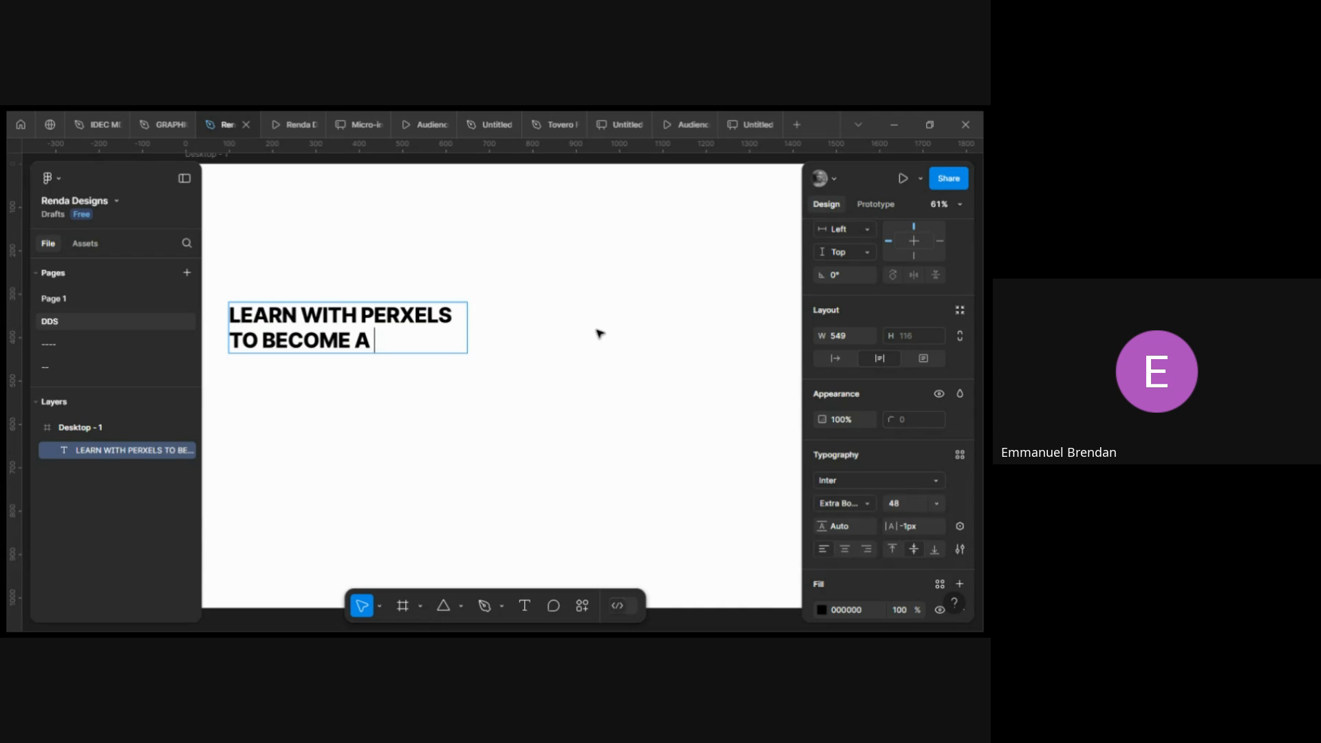
Paste TECHIE as its own text layer, set it to auto width and place it after "TO BECOME A".
{"action": "key", "text": "Escape"}
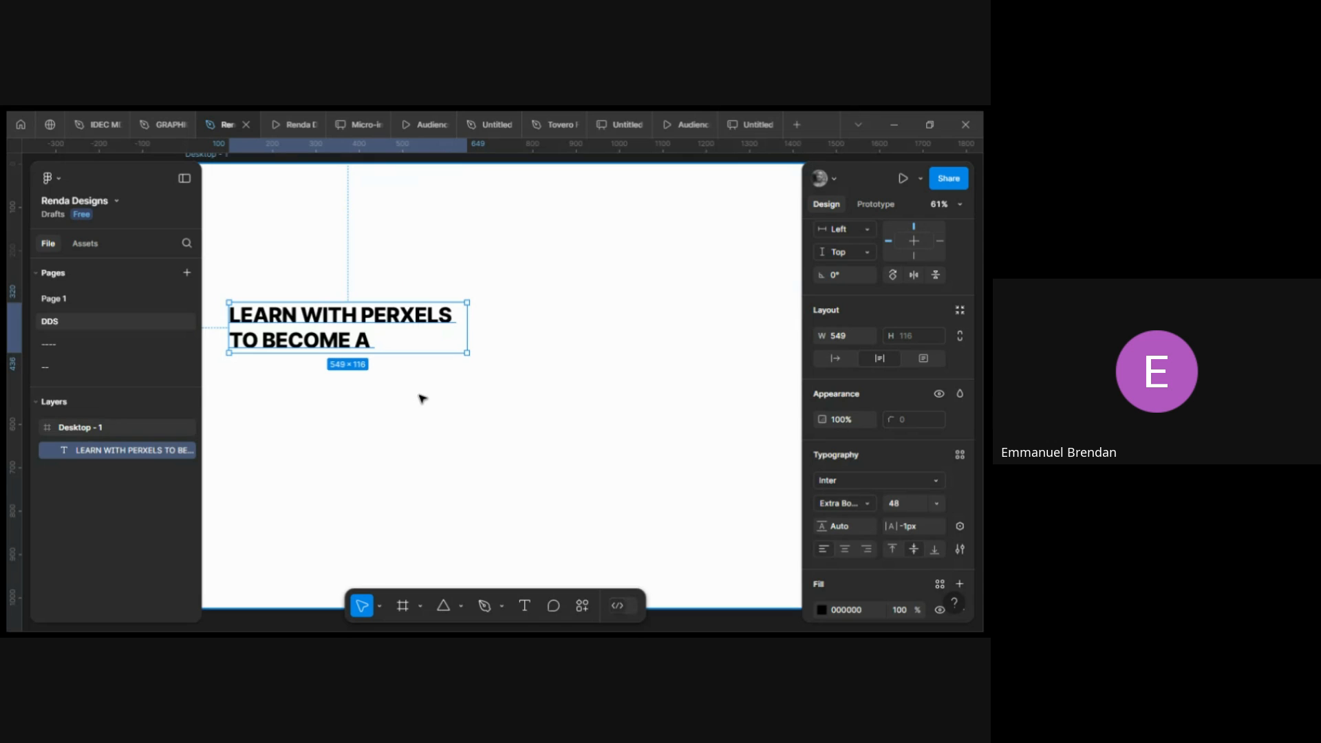
{"action": "key", "text": "ctrl+v"}
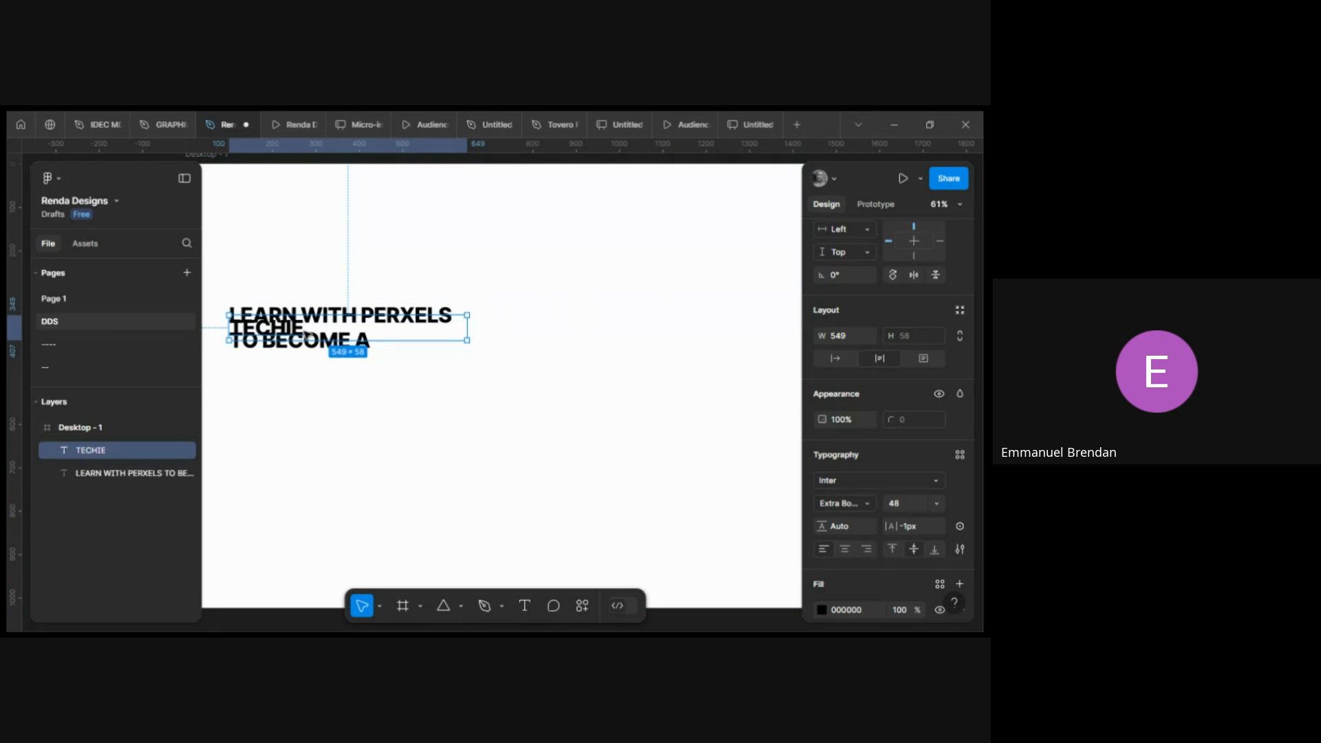
{"action": "left_click_drag", "start_coordinate": [279, 334], "coordinate": [337, 401]}
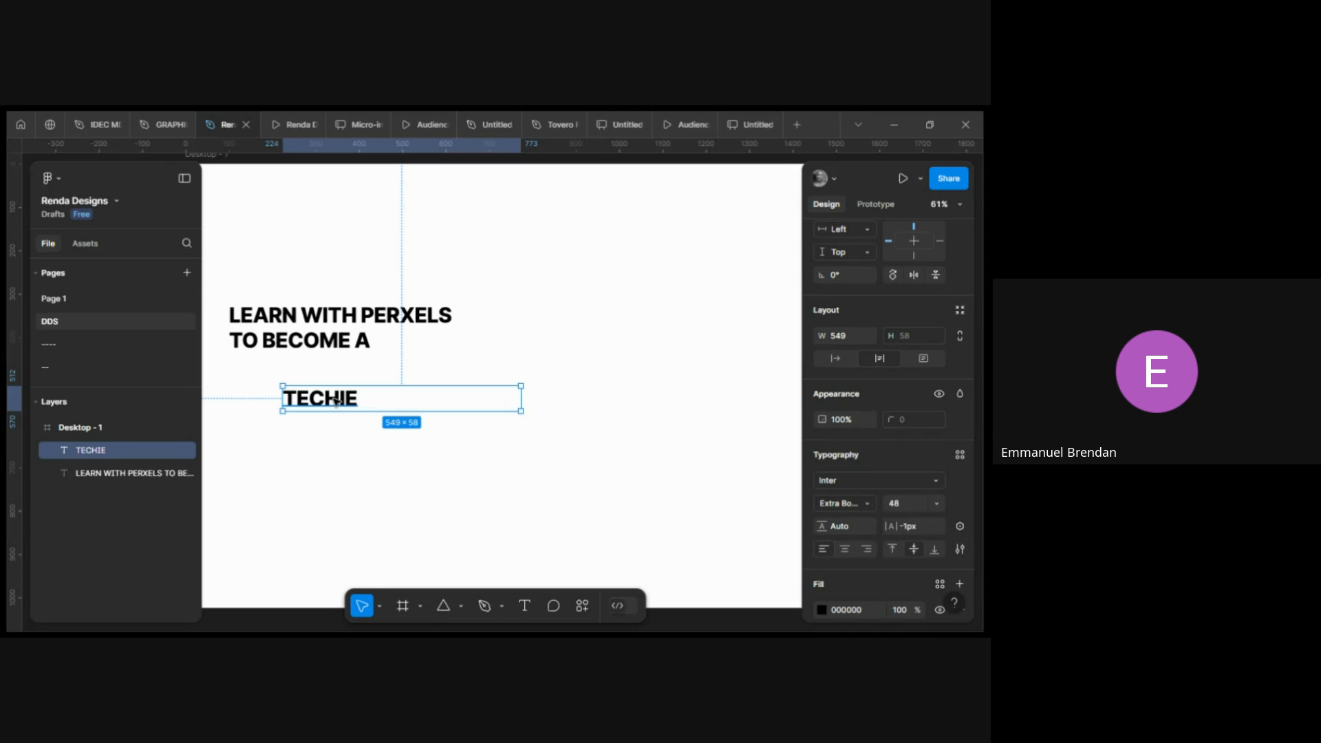
{"action": "left_click", "coordinate": [835, 358]}
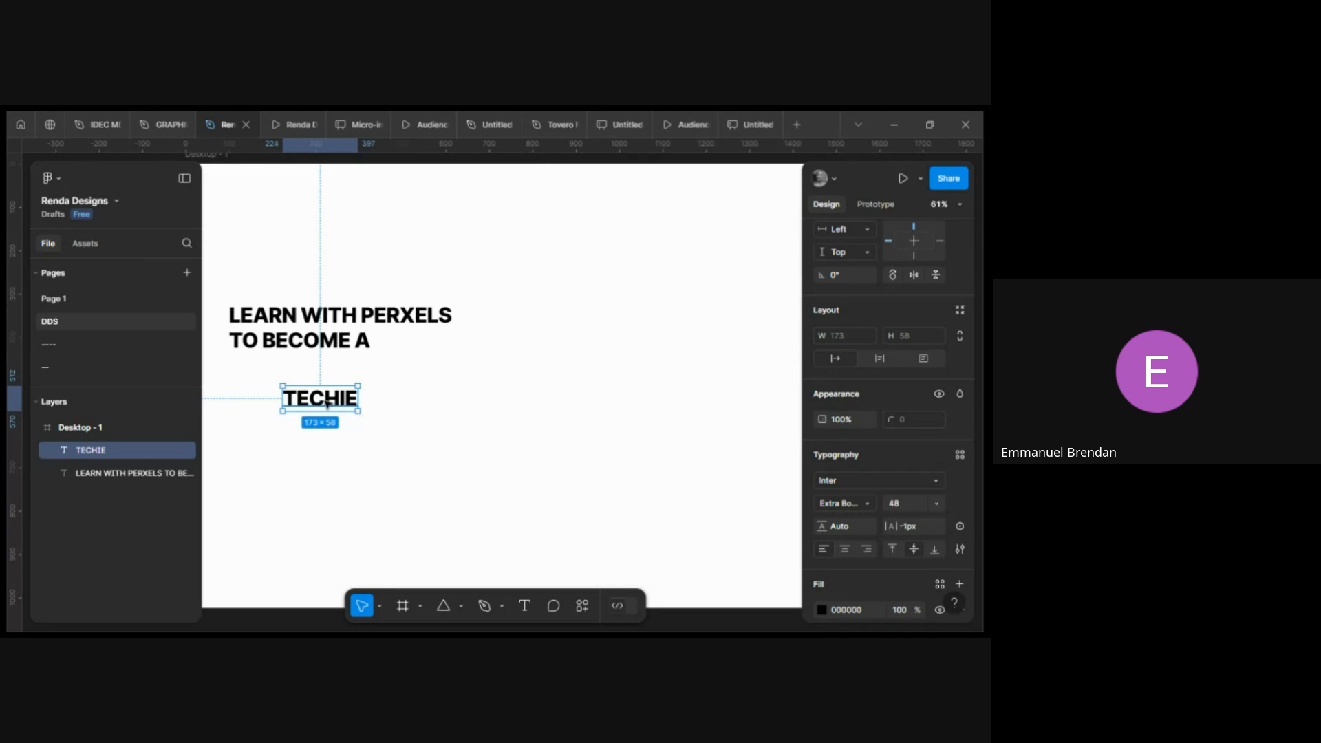
{"action": "left_click_drag", "start_coordinate": [327, 404], "coordinate": [405, 346]}
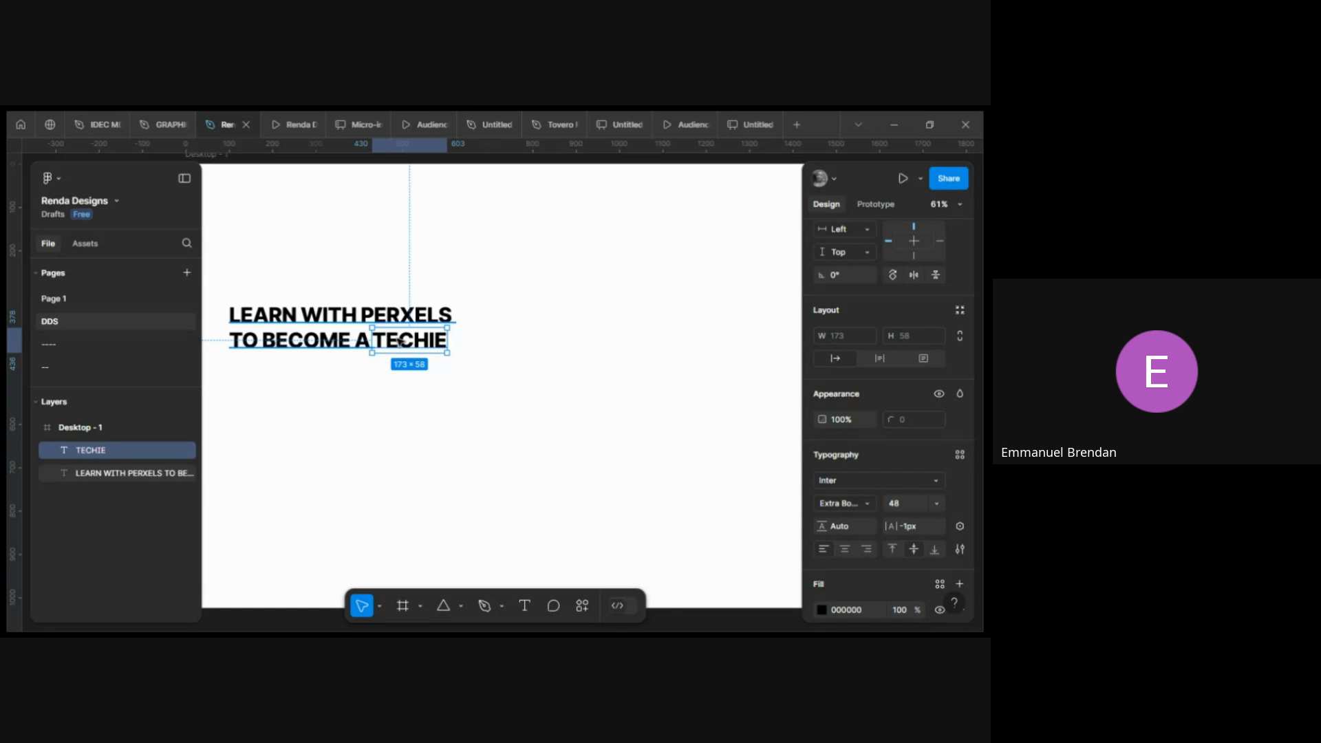
Add a line break after TECHIE in that layer and move the layer down below the headline.
{"action": "double_click", "coordinate": [423, 340]}
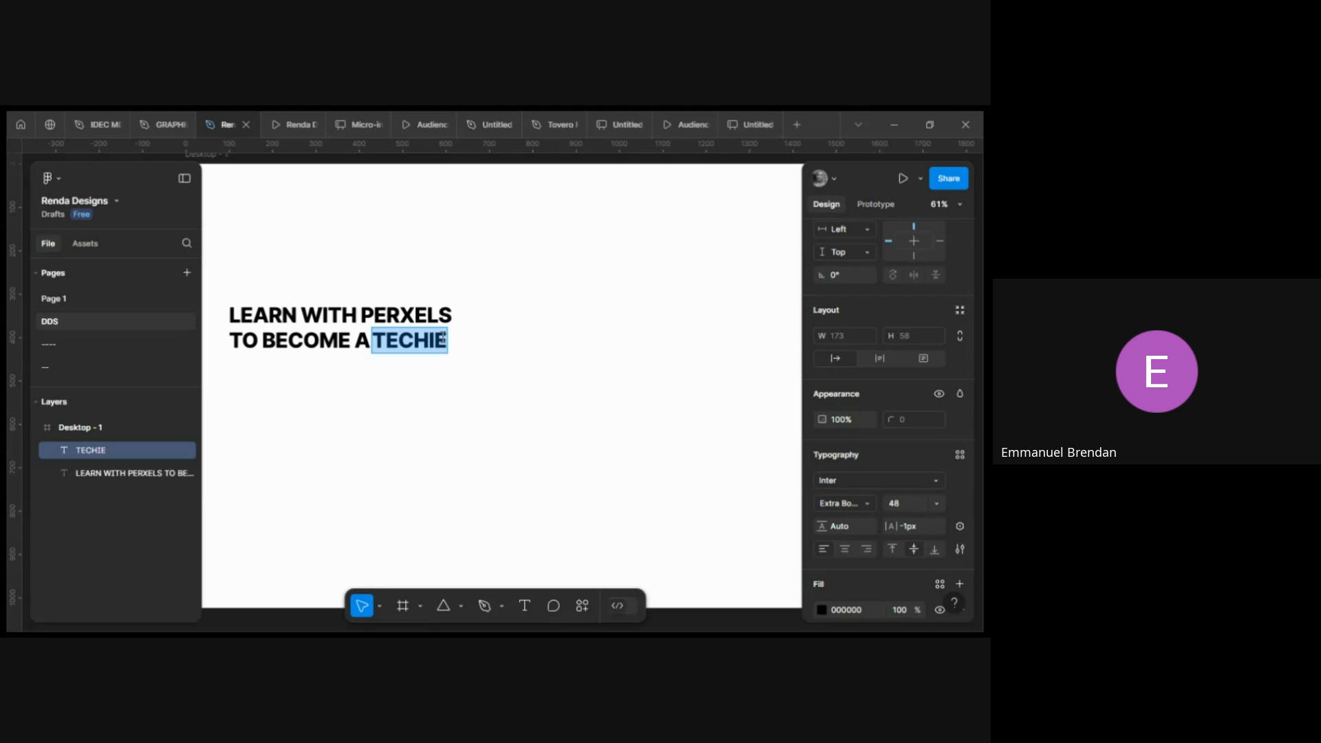
{"action": "left_click", "coordinate": [443, 337]}
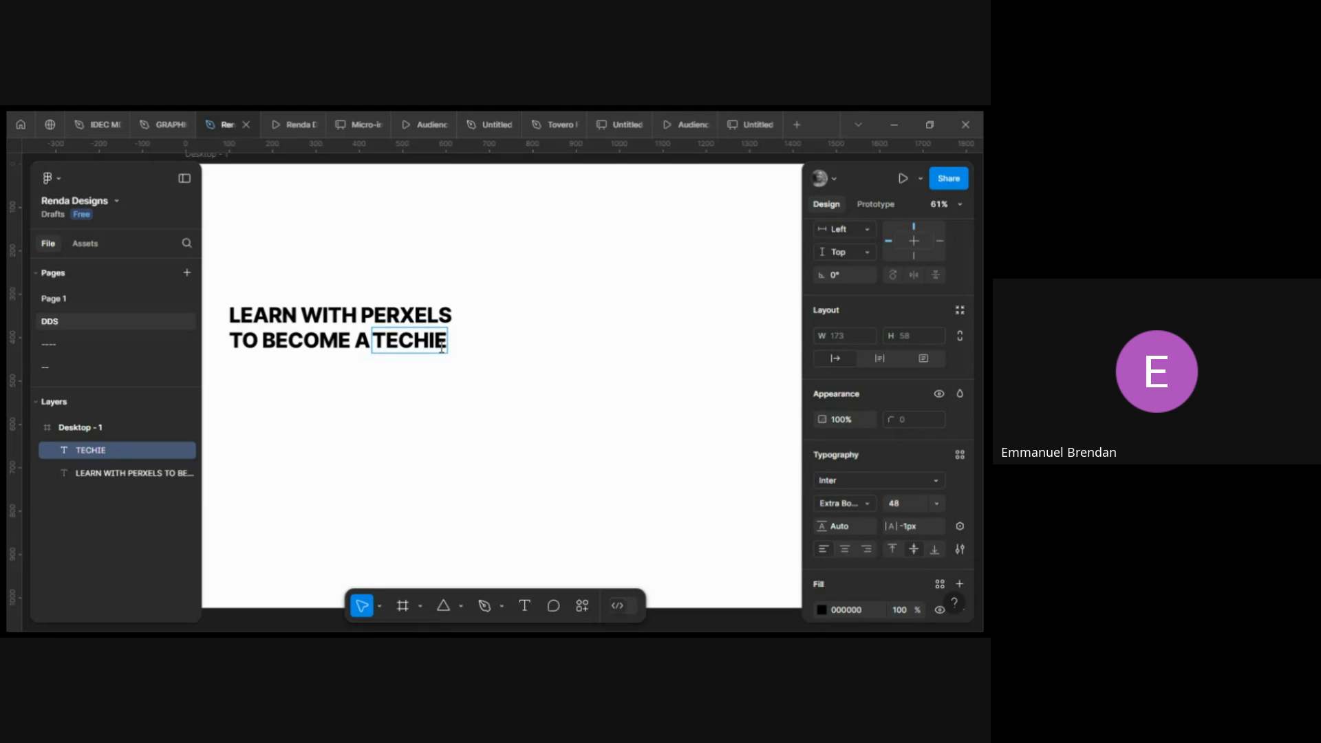
{"action": "key", "text": "Return"}
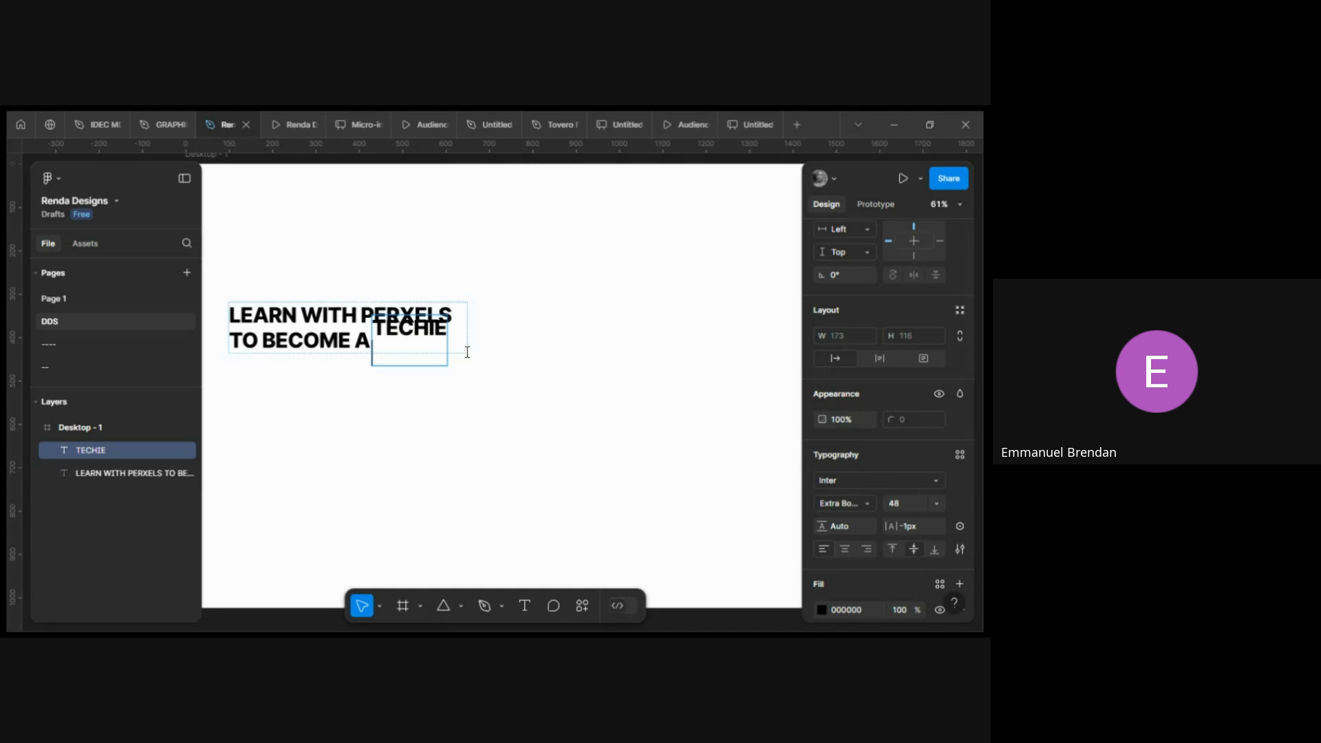
{"action": "key", "text": "Escape"}
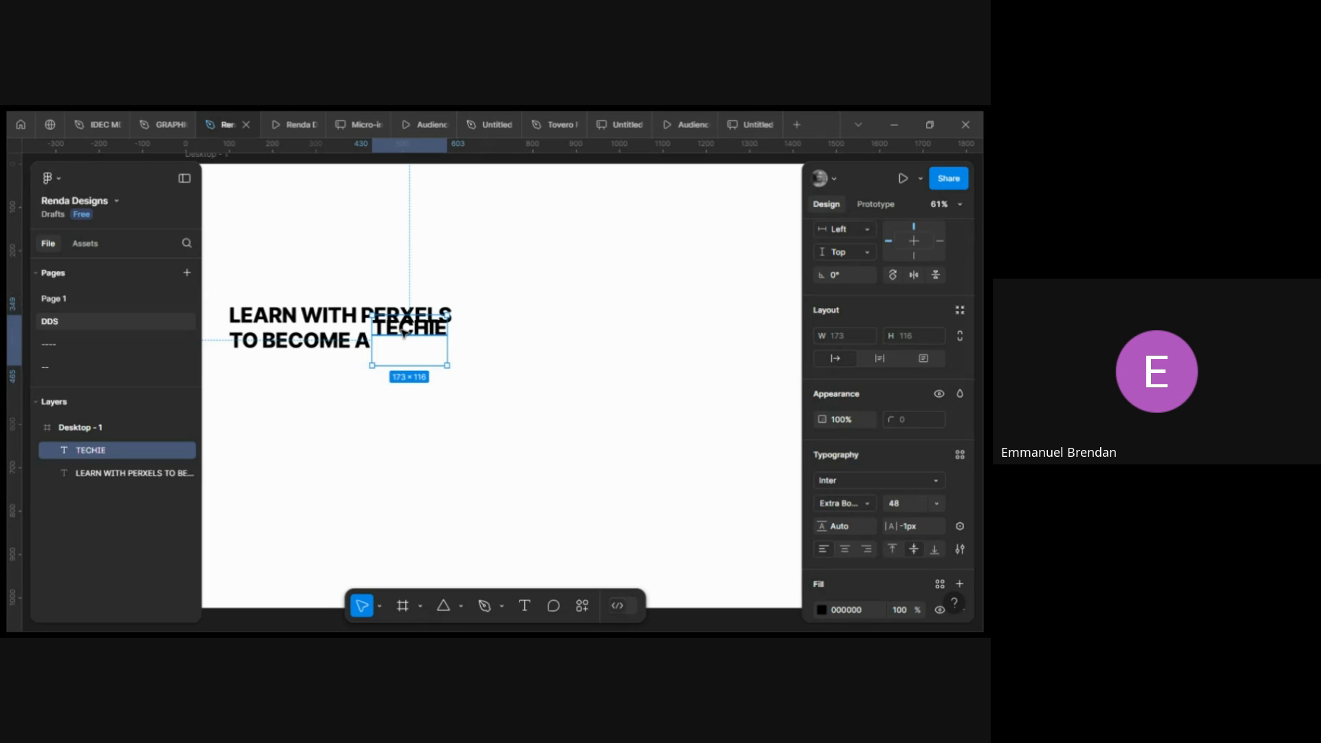
{"action": "left_click_drag", "start_coordinate": [404, 332], "coordinate": [409, 384]}
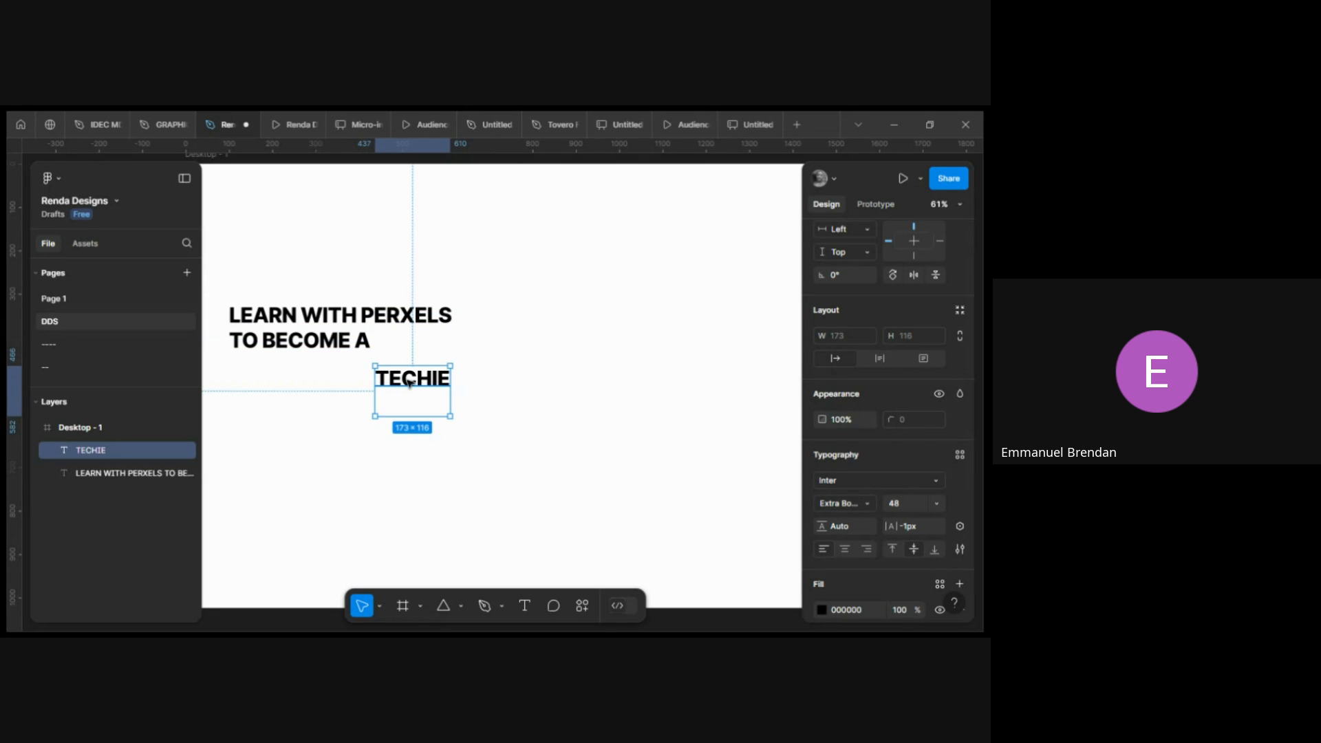
Edit the TECHIE text layer to add a second line reading PRODUCT DESIGNER and start a new line.
{"action": "double_click", "coordinate": [386, 396]}
{"action": "left_click", "coordinate": [382, 399]}
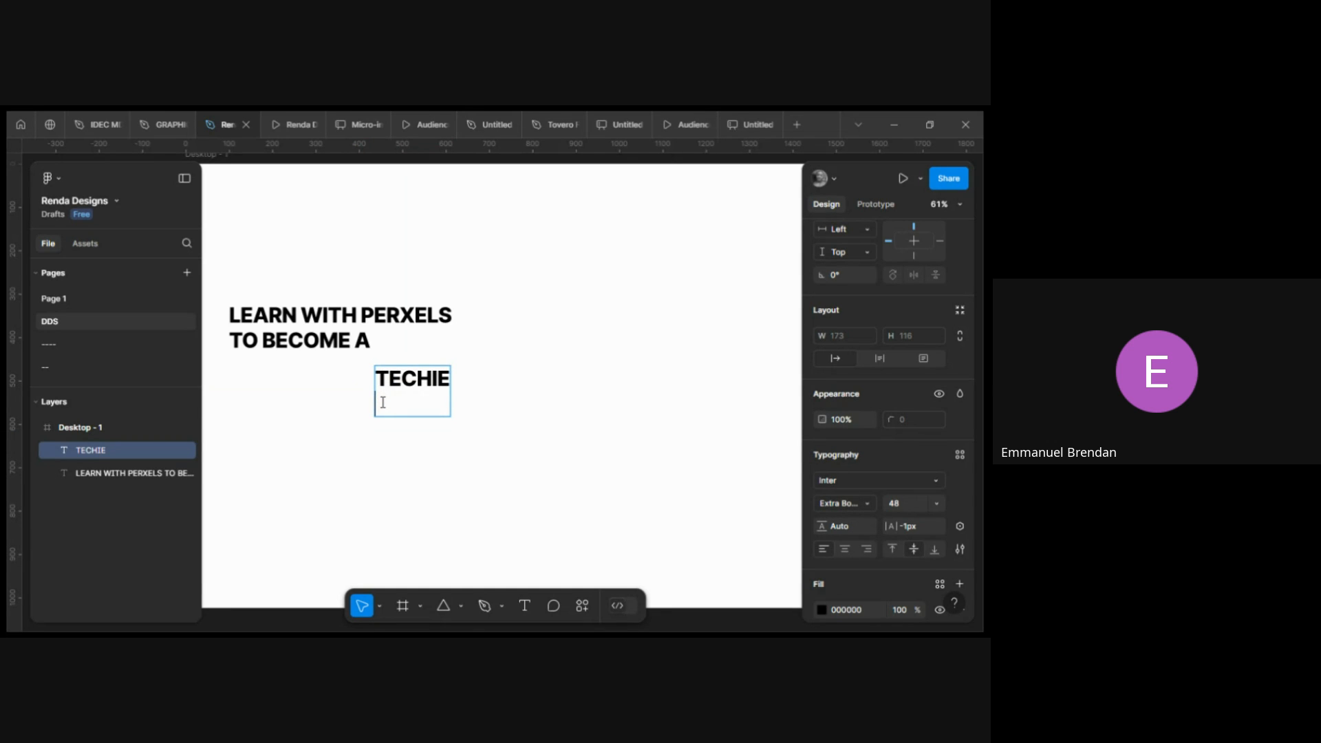
{"action": "type", "text": "Prod"}
{"action": "key", "text": "BackSpace"}
{"action": "key", "text": "BackSpace"}
{"action": "key", "text": "BackSpace"}
{"action": "type", "text": "RDO"}
{"action": "key", "text": "BackSpace"}
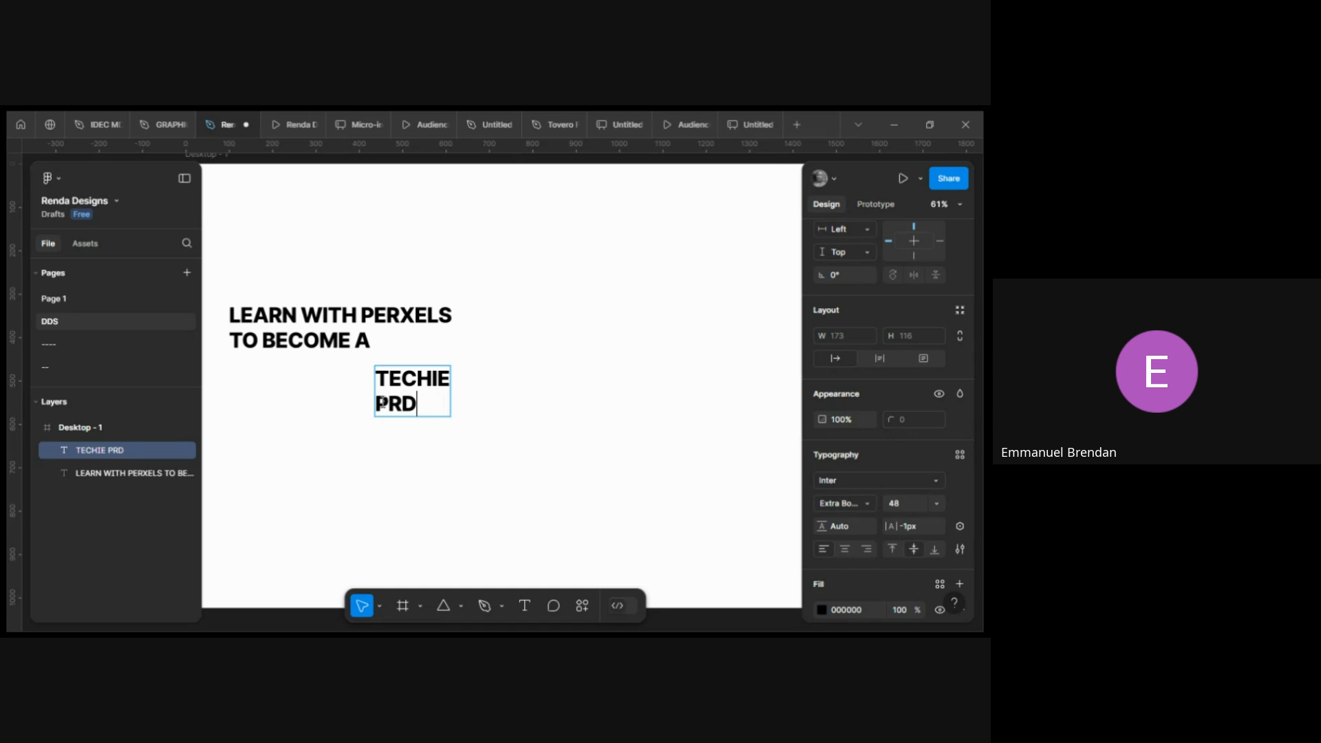
{"action": "key", "text": "BackSpace"}
{"action": "type", "text": "ODUCT DE"}
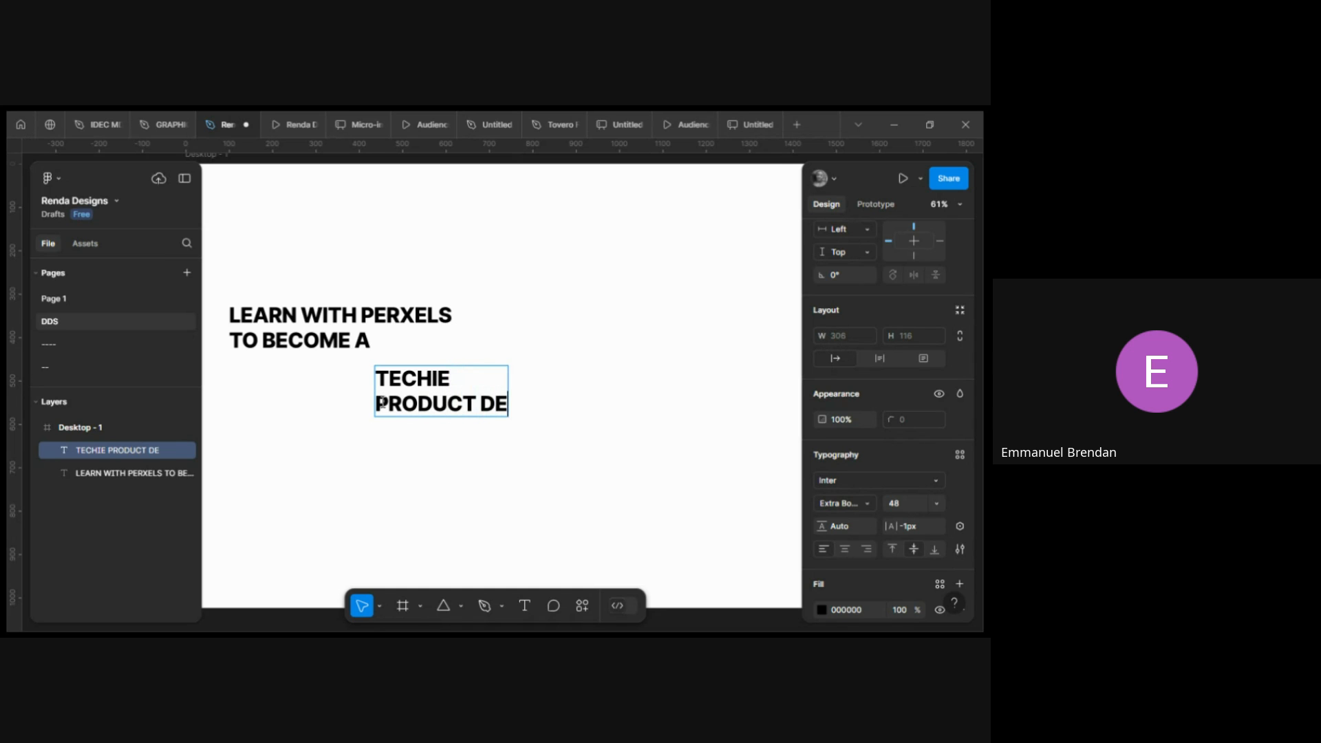
{"action": "type", "text": "SIGNER"}
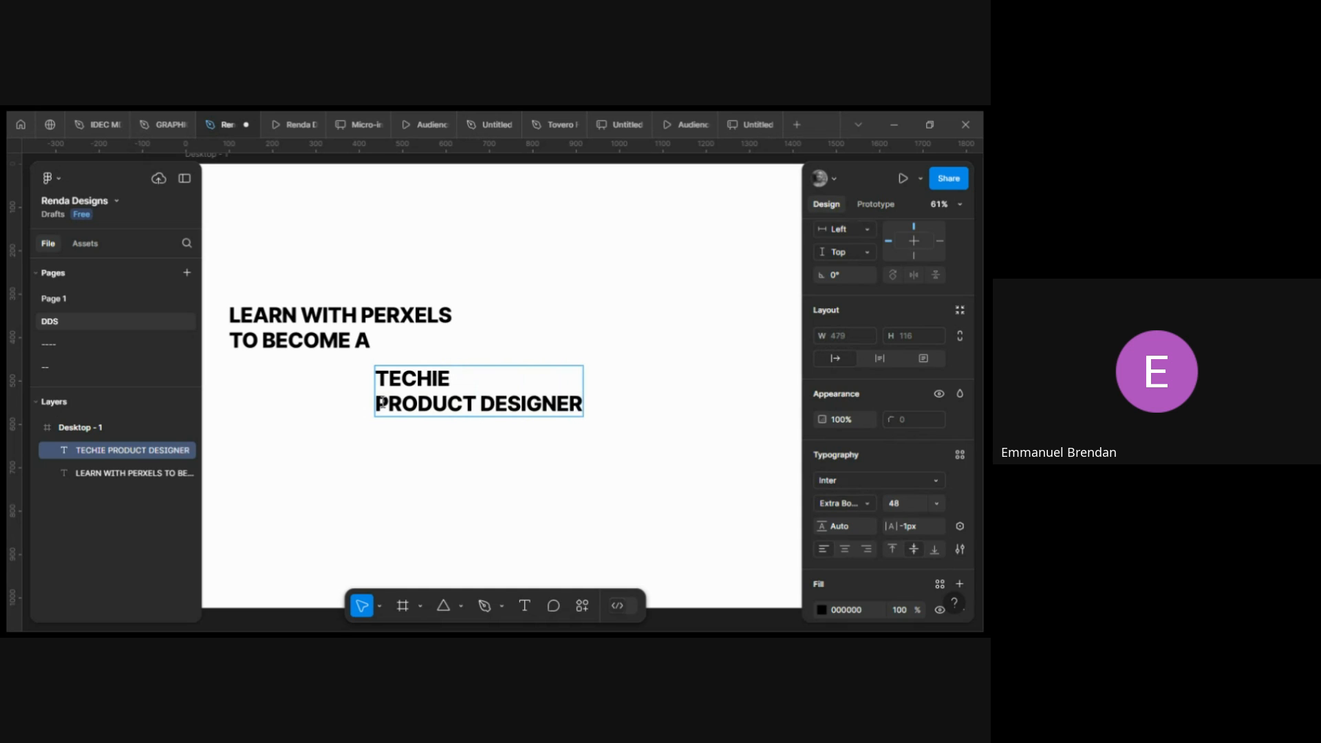
{"action": "key", "text": "Return"}
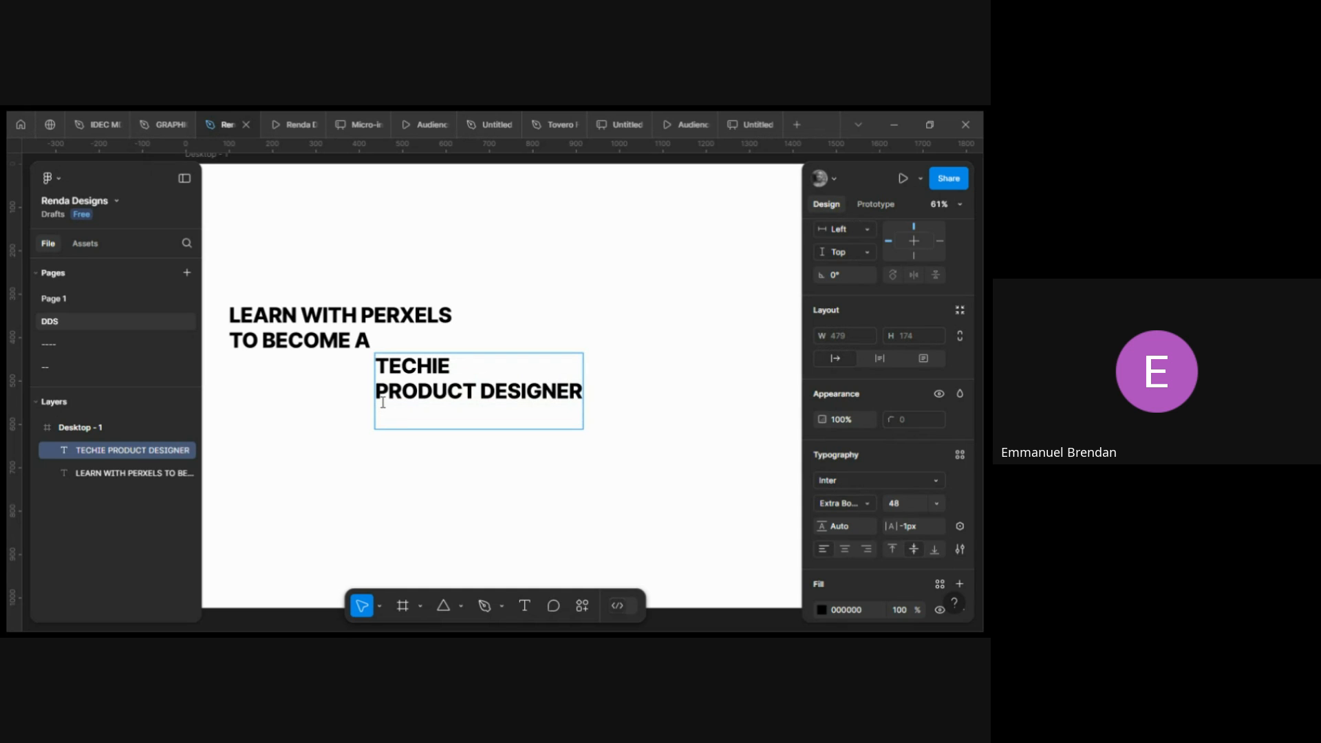
Add SOFTWARE DEVELOPER and DATA ANALYST lines to the list layer, exit editing and nudge the layer slightly down.
{"action": "type", "text": "SOFTWA"}
{"action": "type", "text": "RE "}
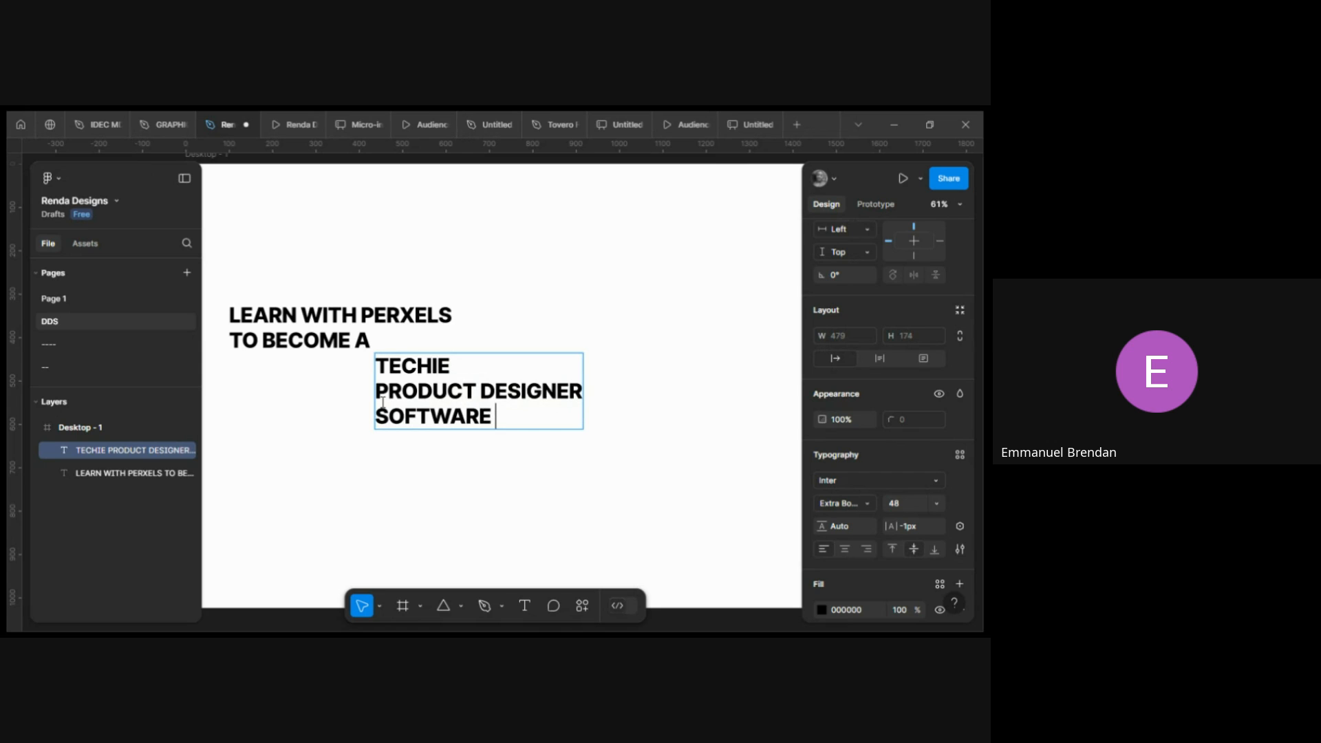
{"action": "type", "text": "DEVELOPER"}
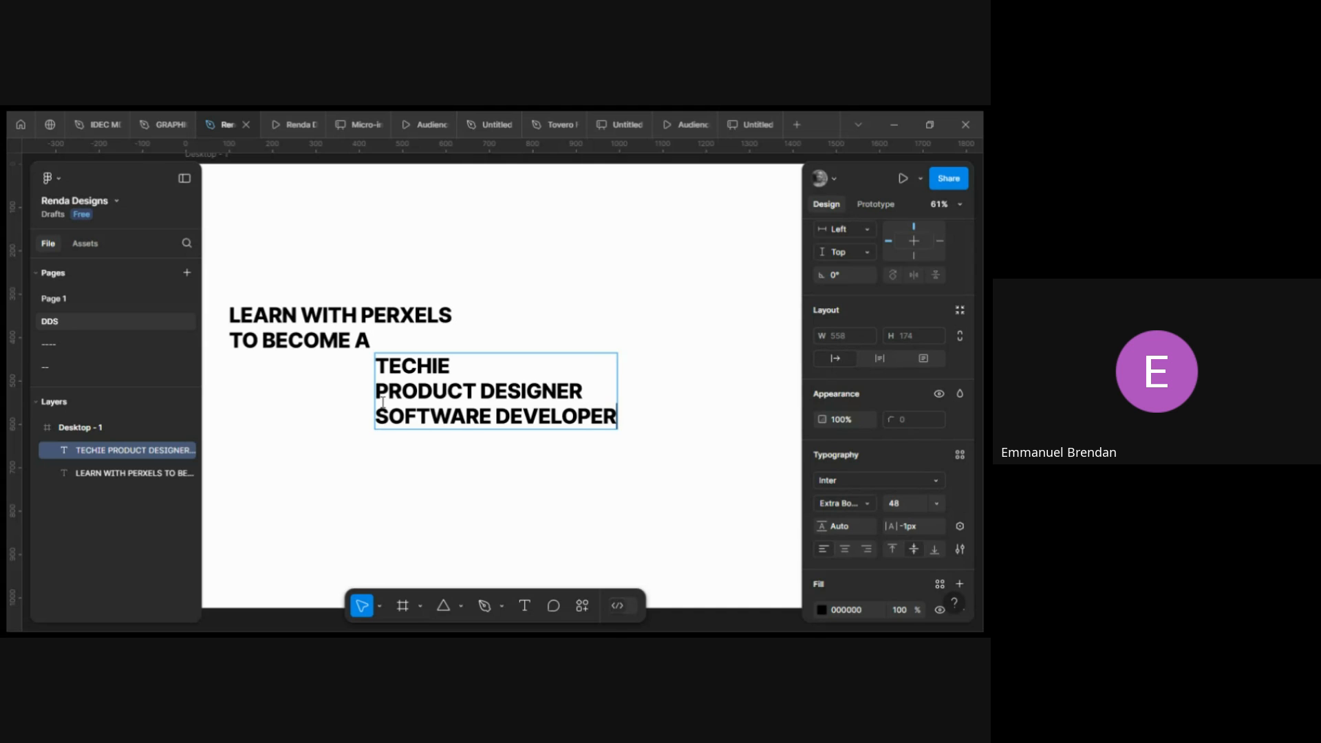
{"action": "key", "text": "Return"}
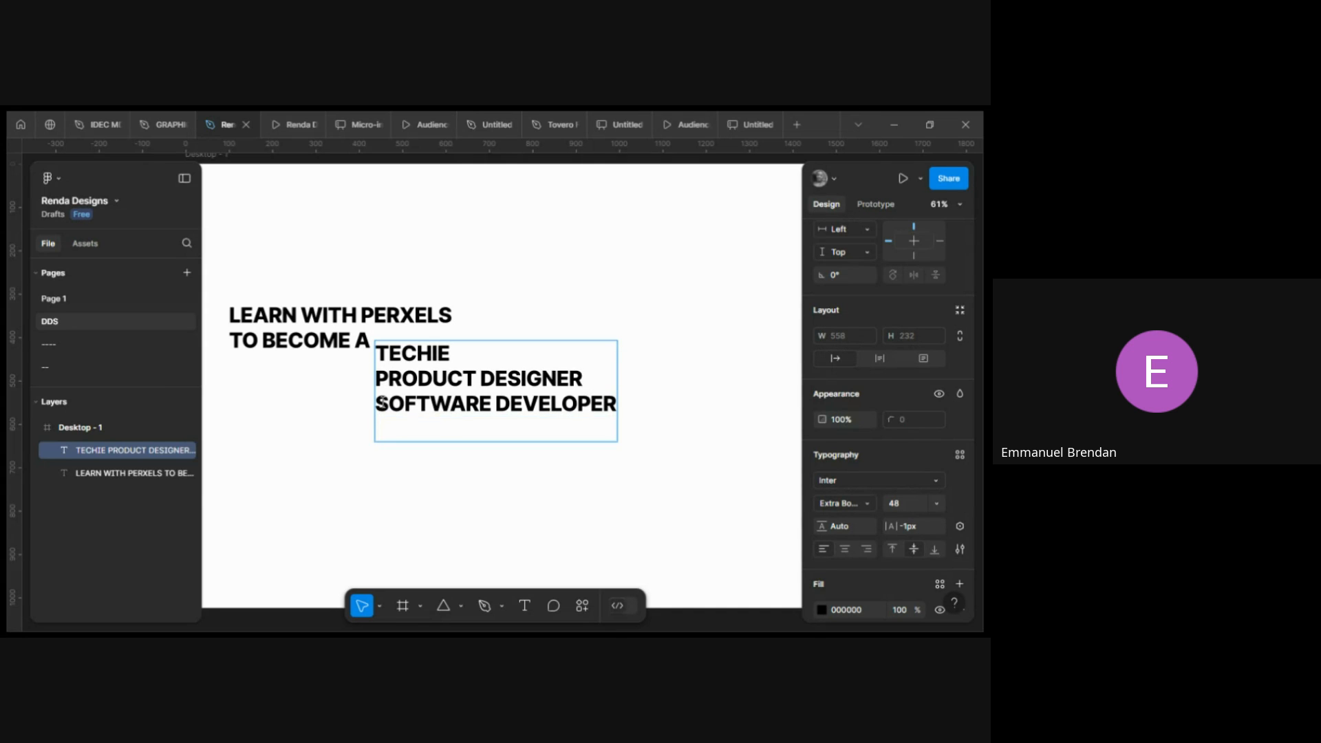
{"action": "type", "text": "DATA ANALYST"}
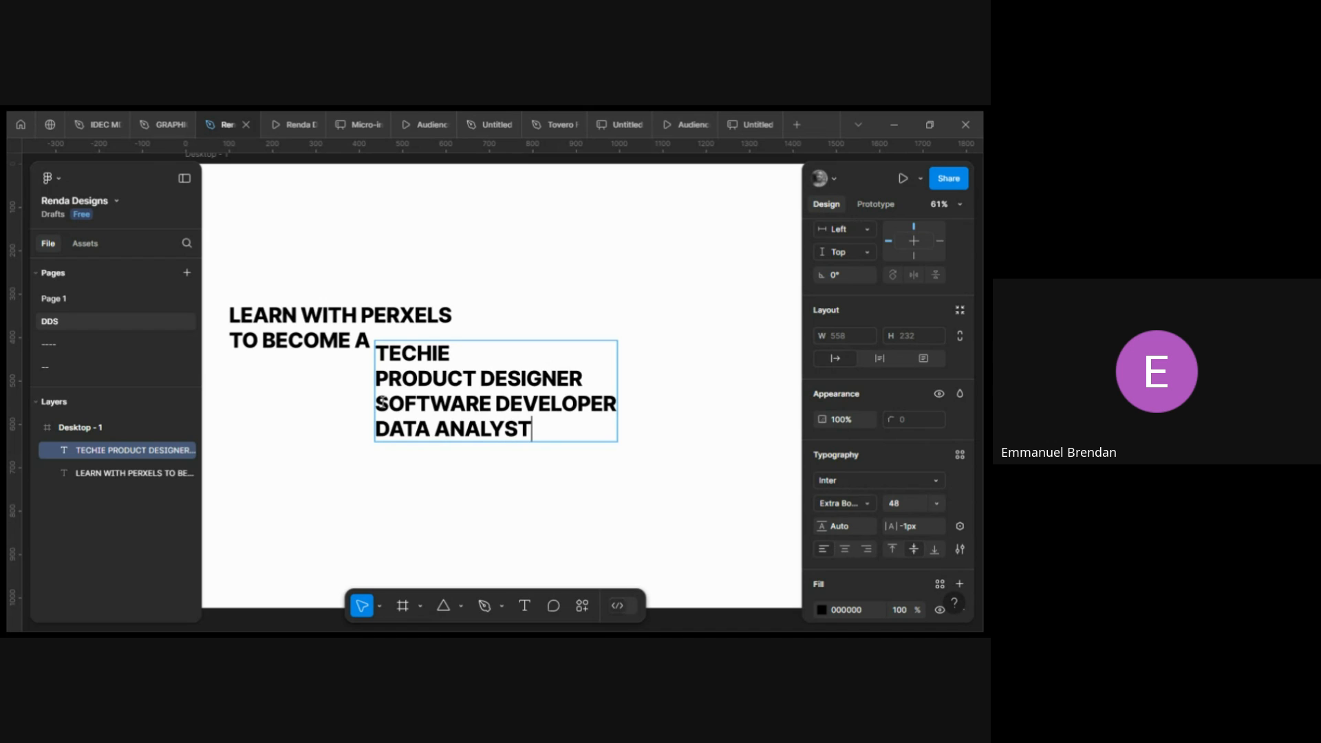
{"action": "key", "text": "Escape"}
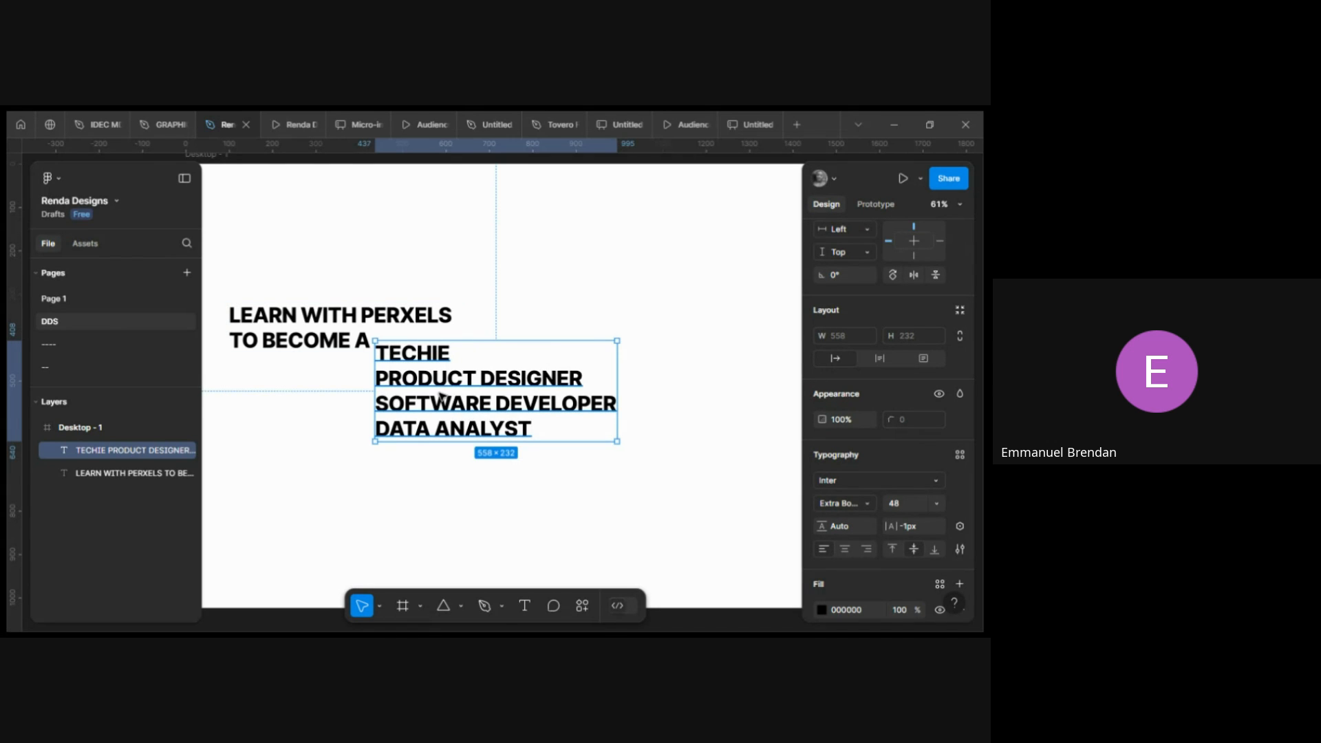
{"action": "left_click_drag", "start_coordinate": [444, 394], "coordinate": [443, 399]}
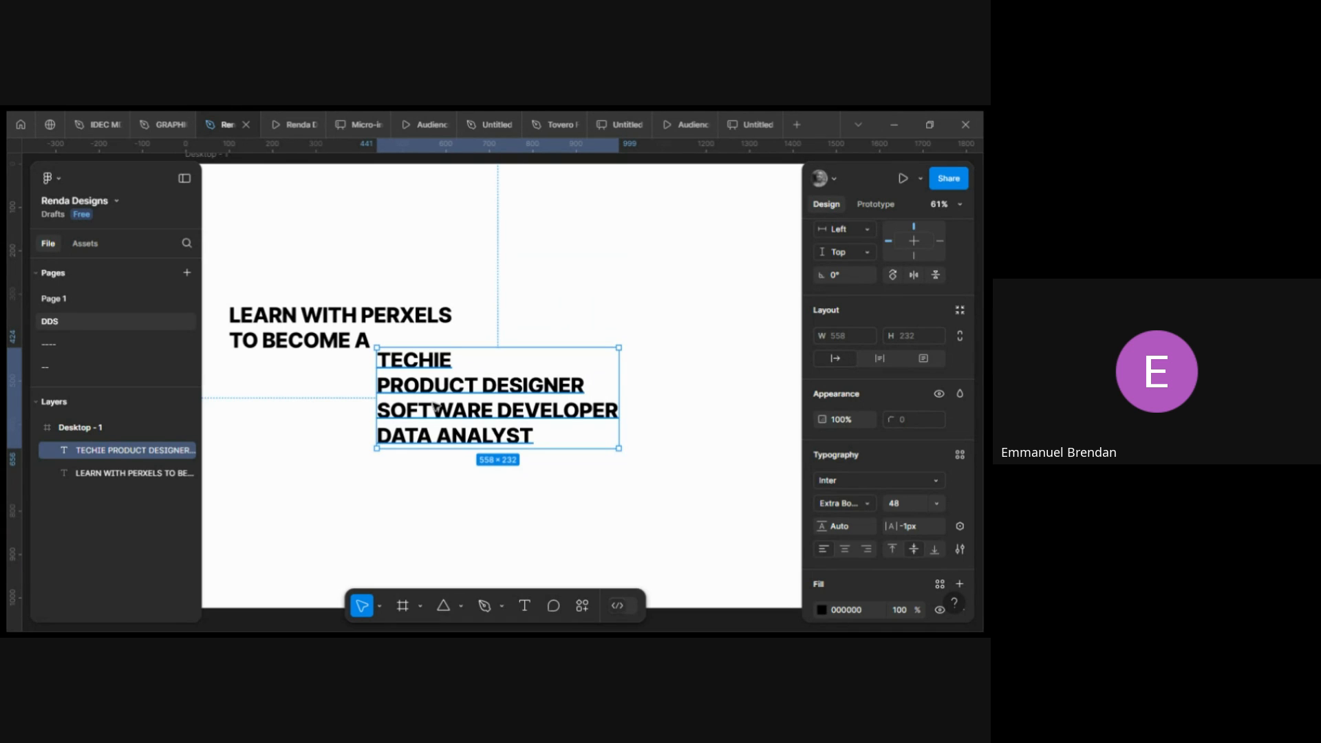
Change the headline's fill color to blue 023AC9.
{"action": "left_click", "coordinate": [273, 316]}
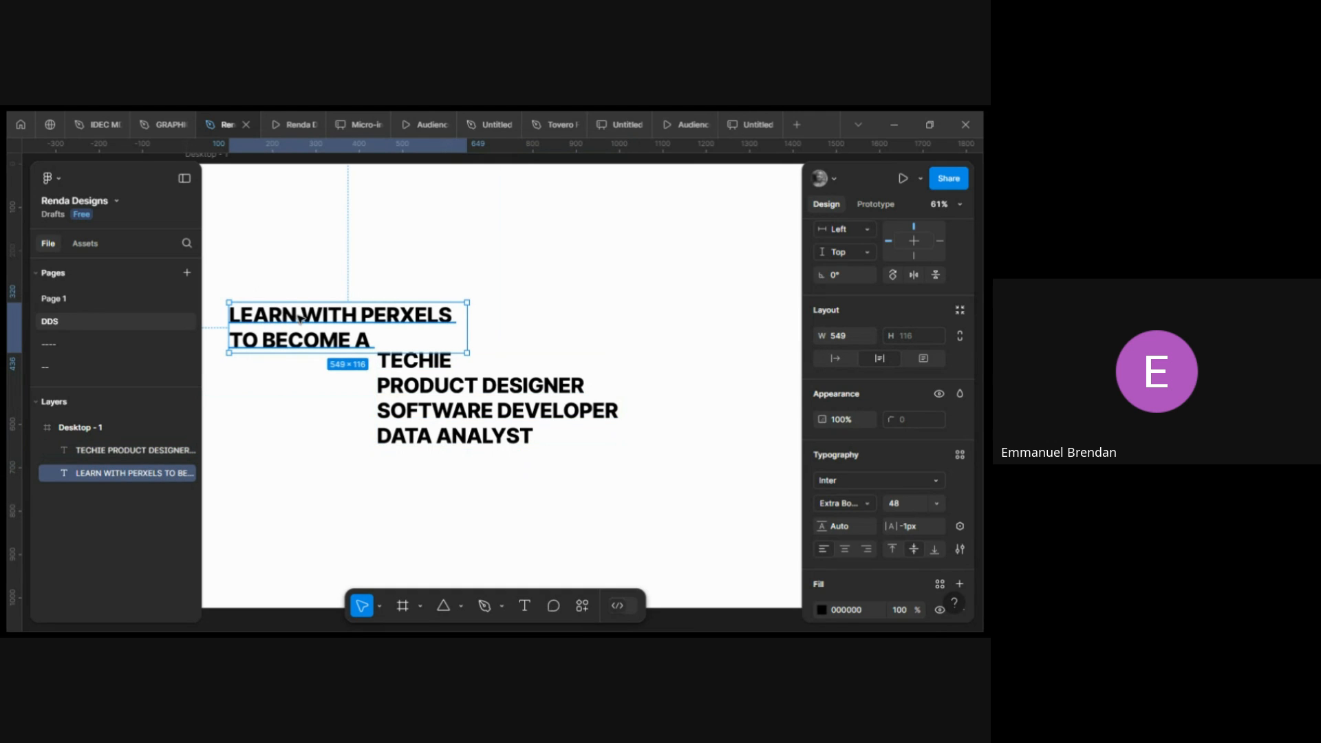
{"action": "scroll", "coordinate": [851, 565], "scroll_direction": "down", "scroll_amount": 2}
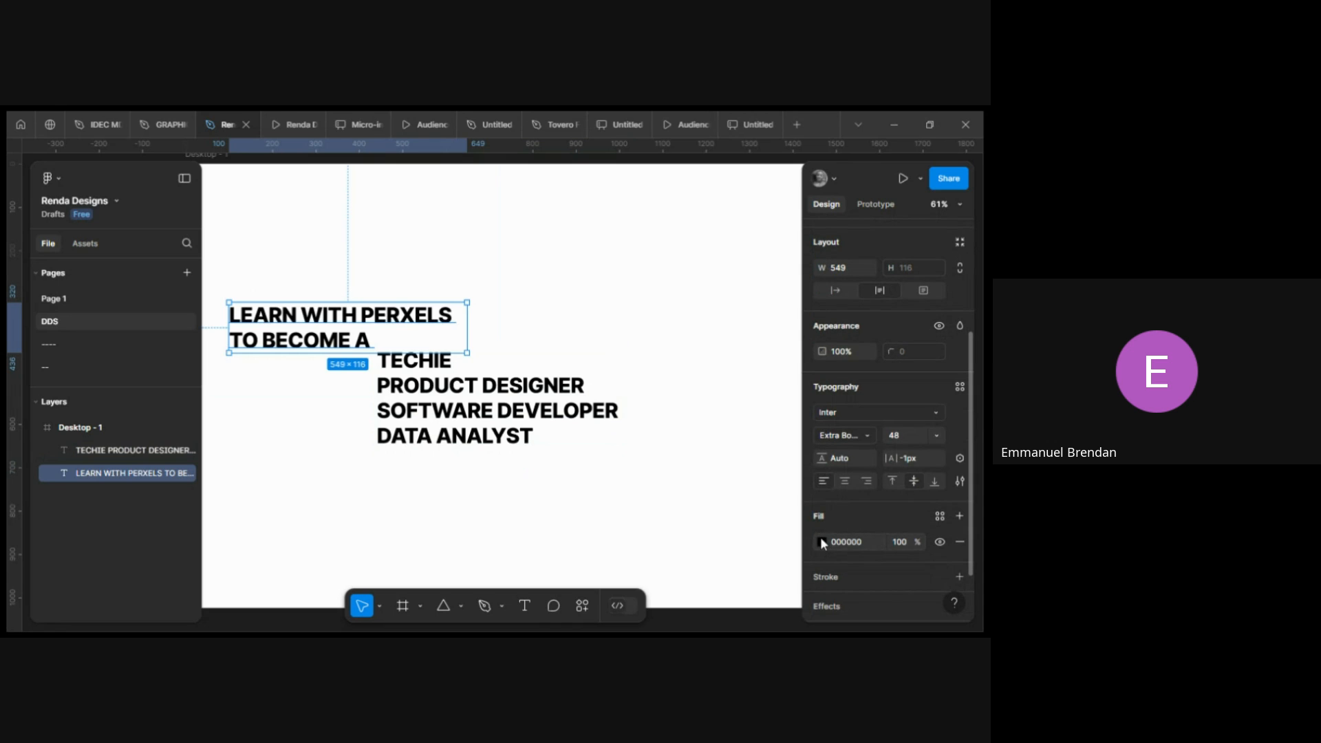
{"action": "left_click", "coordinate": [820, 538]}
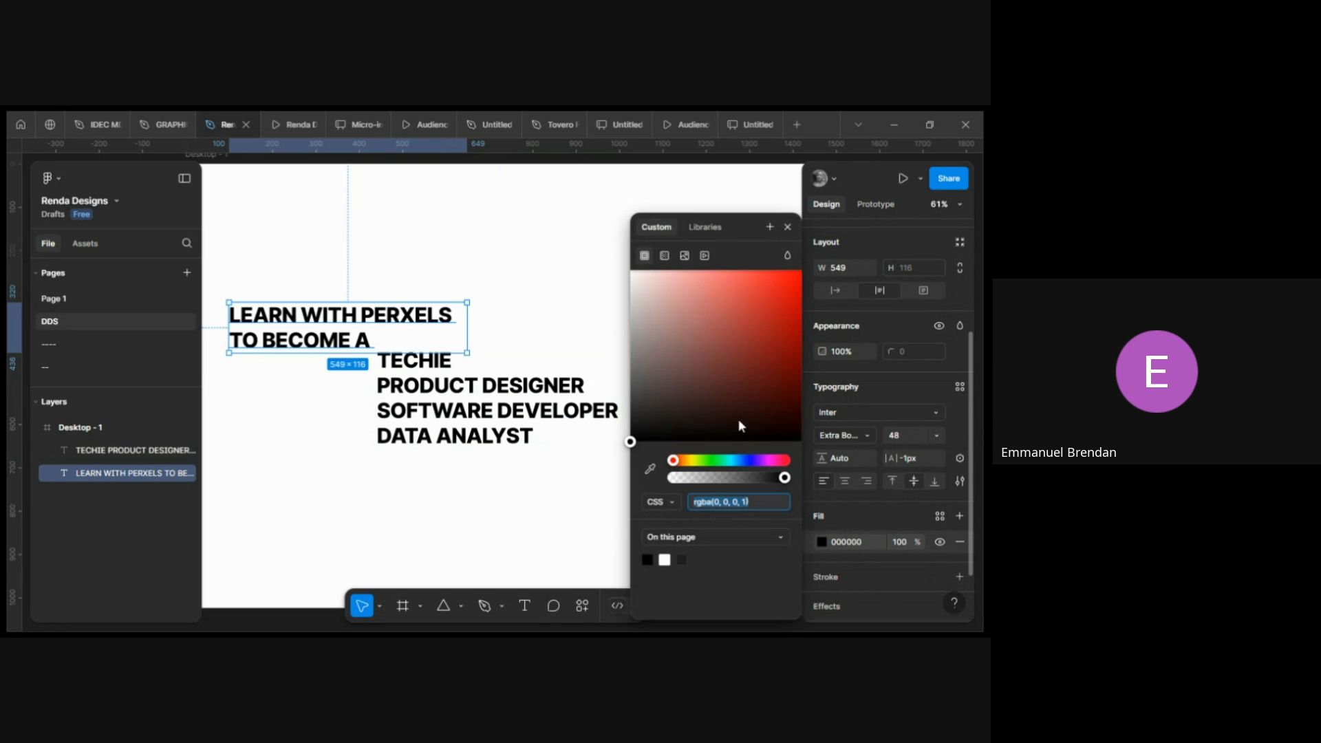
{"action": "left_click", "coordinate": [743, 461]}
{"action": "mouse_move", "coordinate": [787, 300]}
{"action": "left_mouse_down"}
{"action": "mouse_move", "coordinate": [815, 274]}
{"action": "mouse_move", "coordinate": [826, 293]}
{"action": "mouse_move", "coordinate": [802, 289]}
{"action": "mouse_move", "coordinate": [800, 306]}
{"action": "left_mouse_up"}
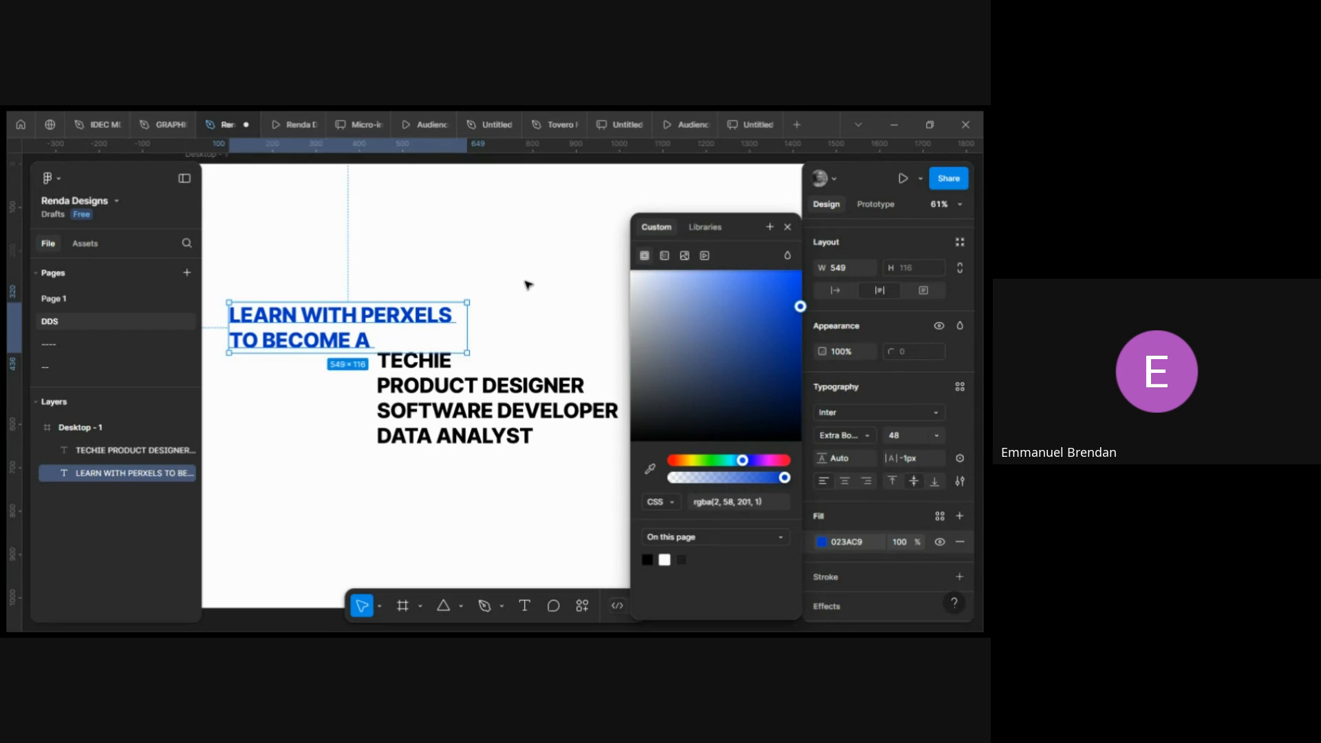
{"action": "left_click", "coordinate": [528, 284]}
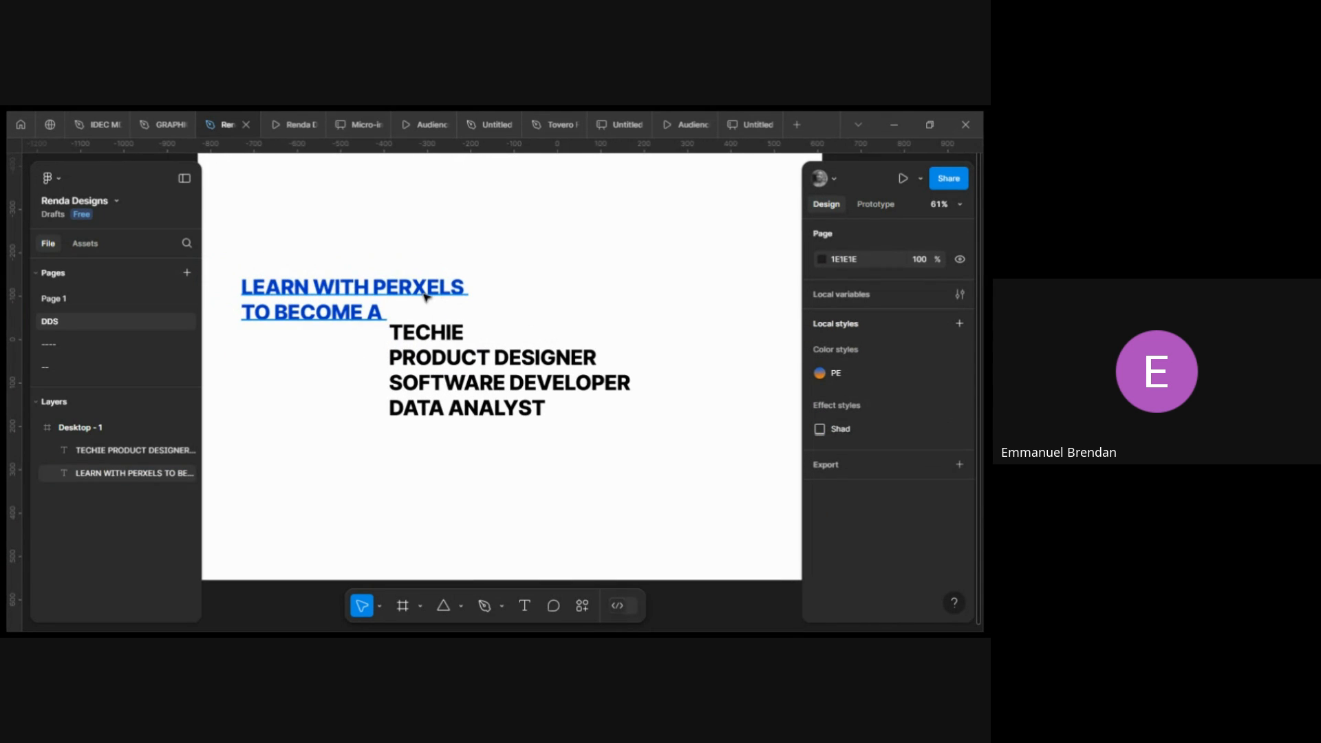
Move the headline up slightly so it sits above the role list.
{"action": "left_click", "coordinate": [375, 301]}
{"action": "left_click_drag", "start_coordinate": [333, 294], "coordinate": [335, 280]}
{"action": "left_click", "coordinate": [430, 344]}
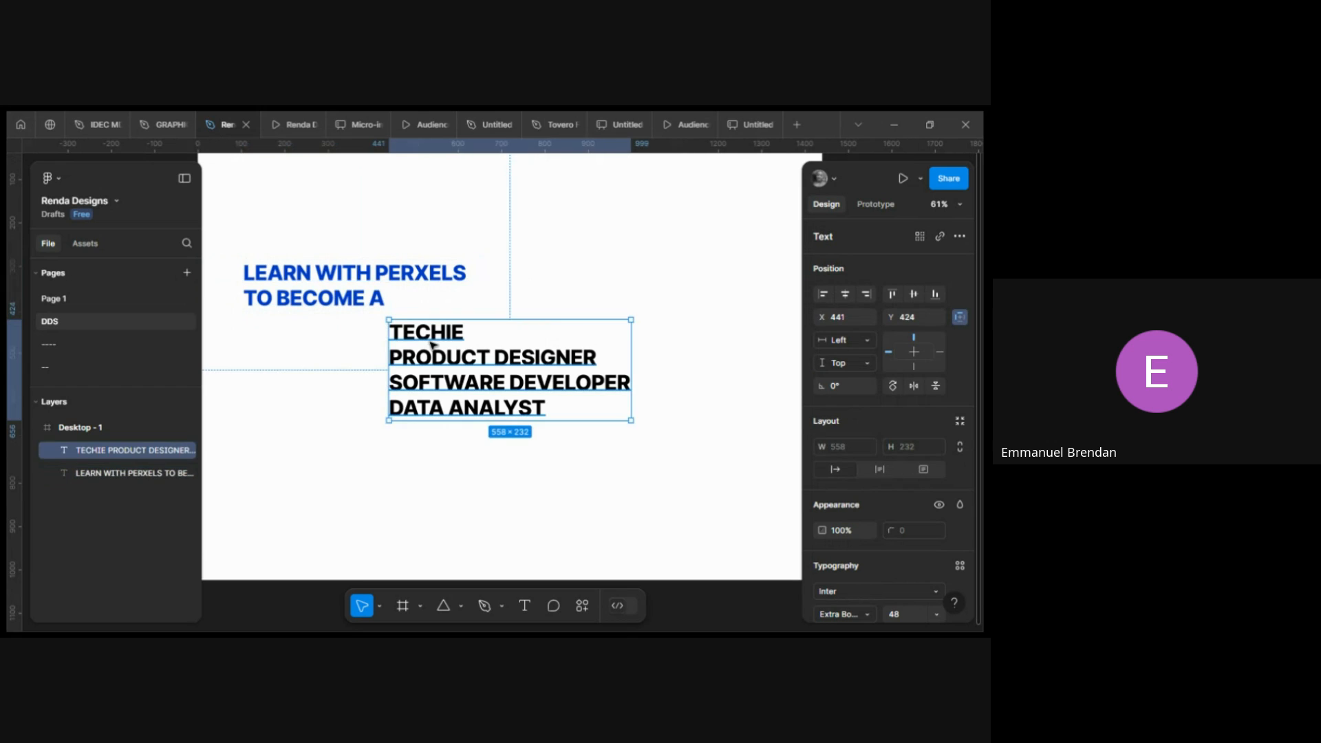
{"action": "scroll", "coordinate": [431, 344], "scroll_direction": "right", "scroll_amount": 2}
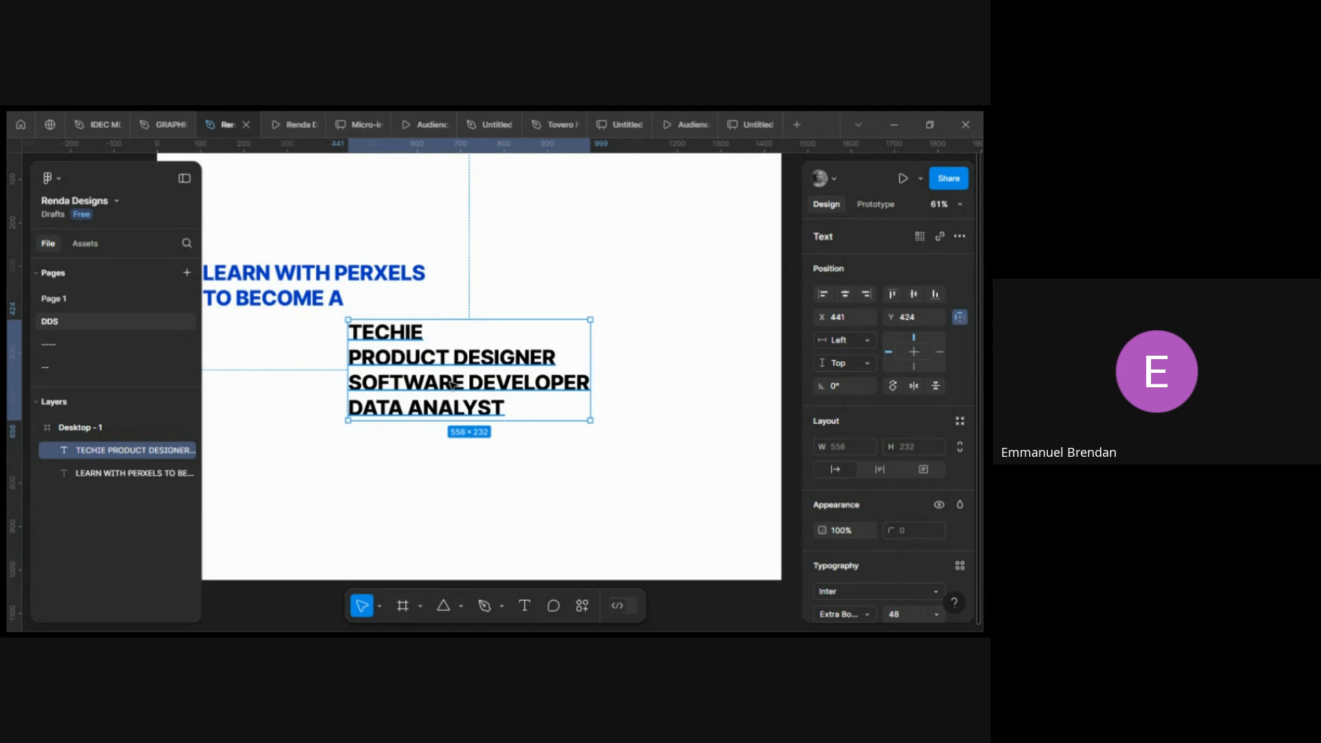
{"action": "double_click", "coordinate": [425, 336]}
{"action": "left_click", "coordinate": [424, 337]}
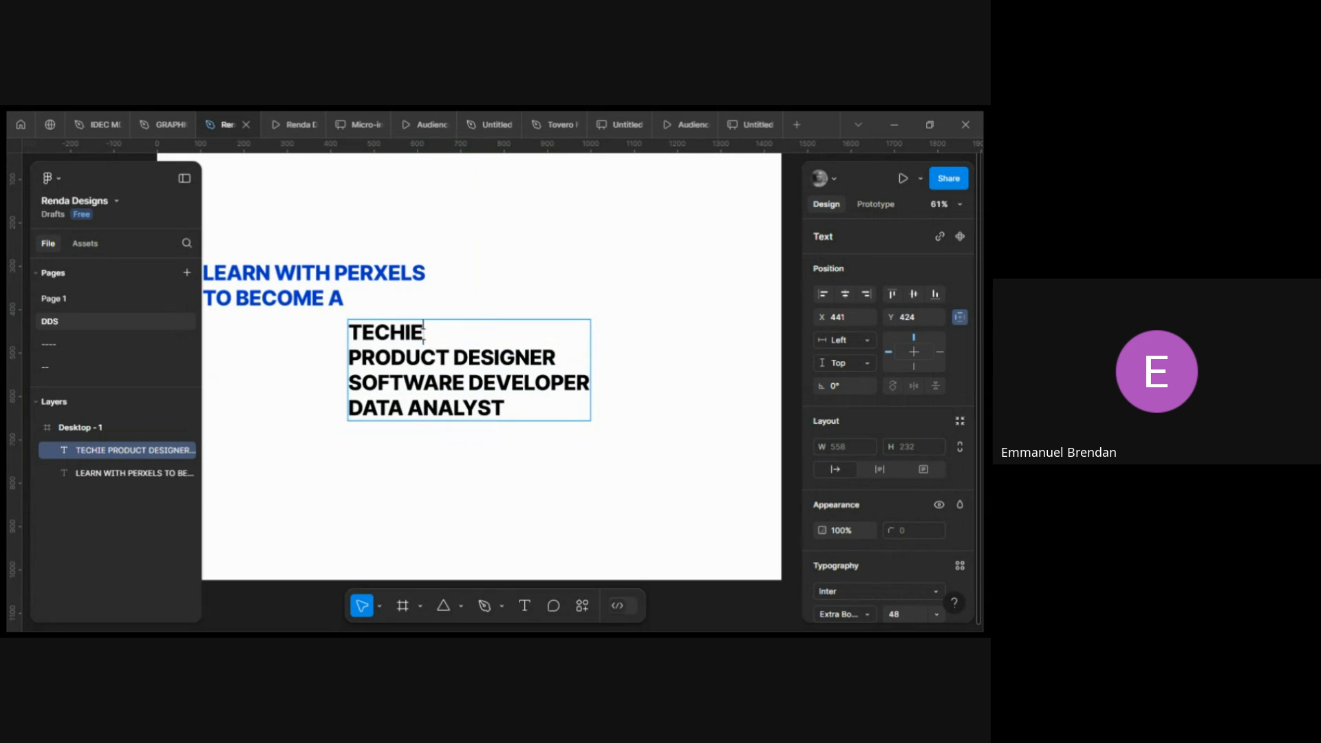
{"action": "left_click_drag", "start_coordinate": [424, 336], "coordinate": [349, 334]}
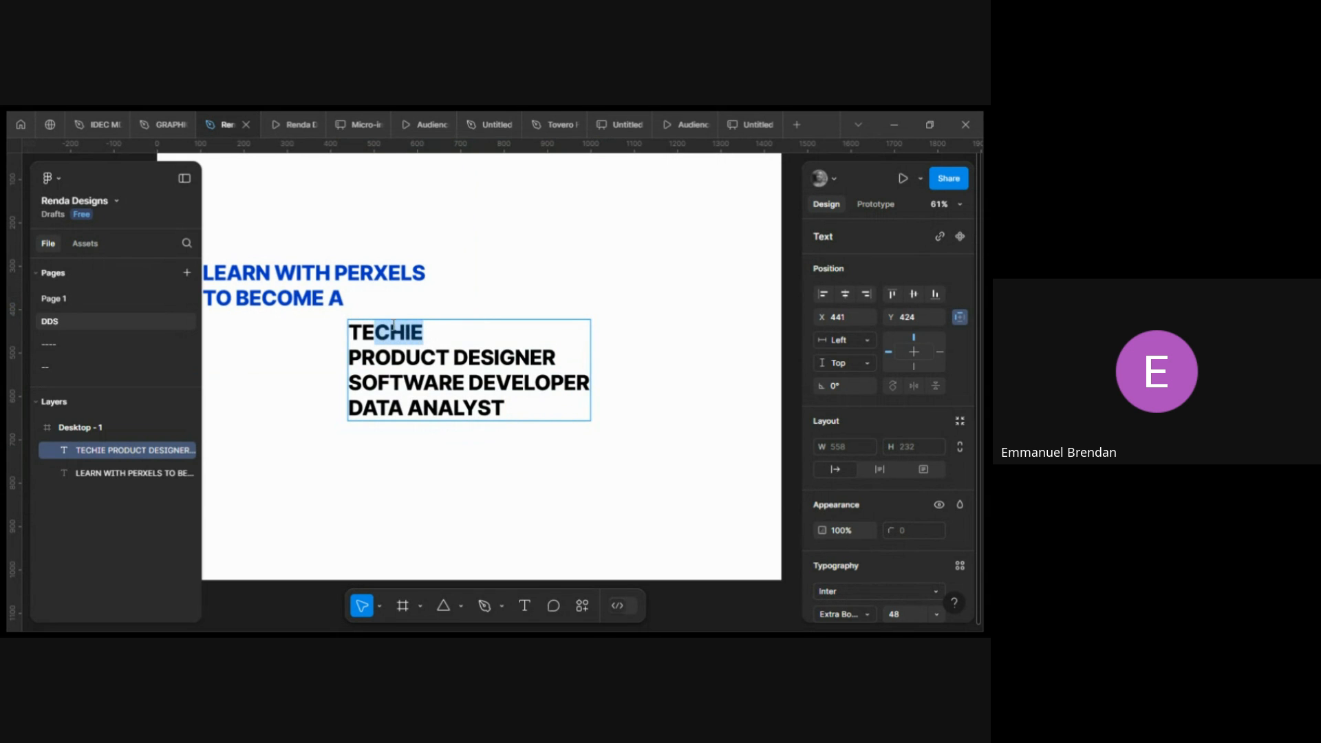
{"action": "left_click", "coordinate": [410, 305]}
{"action": "key", "text": "Escape"}
Change the role list's fill color to orange FF9D00.
{"action": "left_click", "coordinate": [406, 358]}
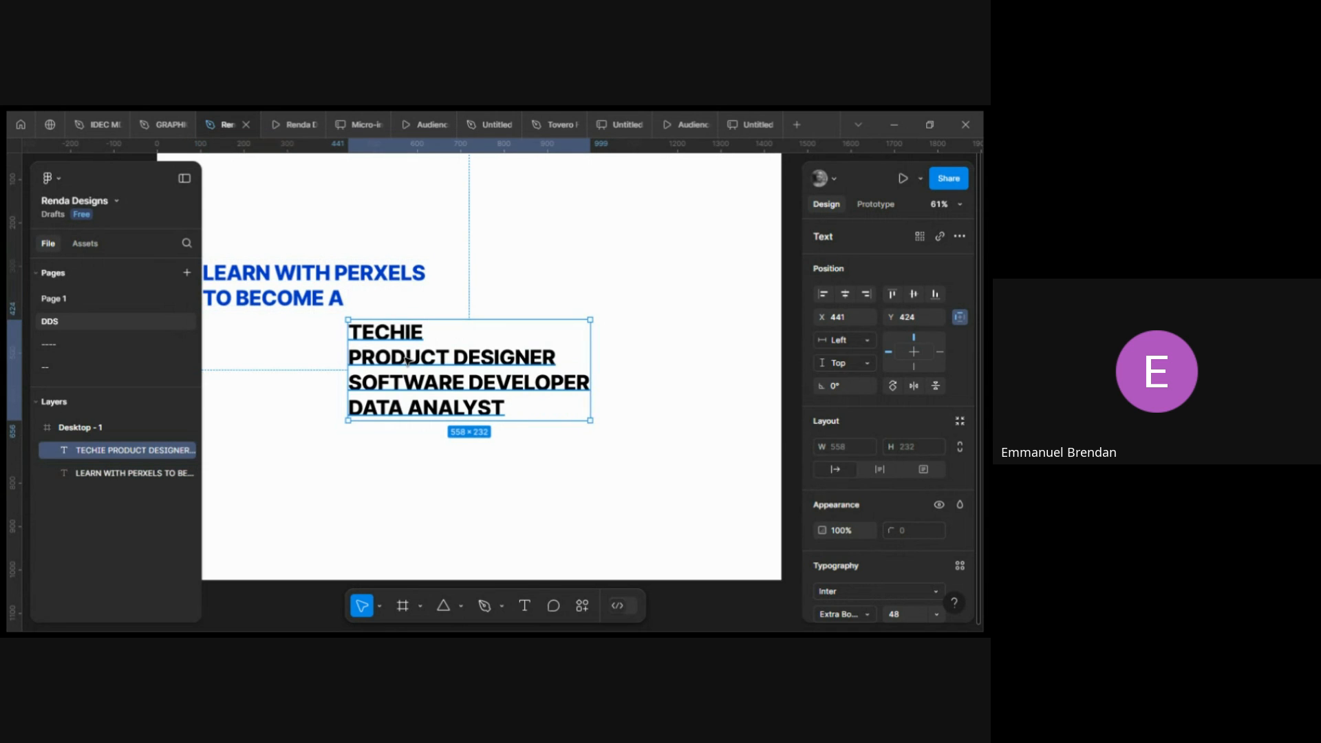
{"action": "scroll", "coordinate": [406, 358], "scroll_direction": "down", "scroll_amount": 2}
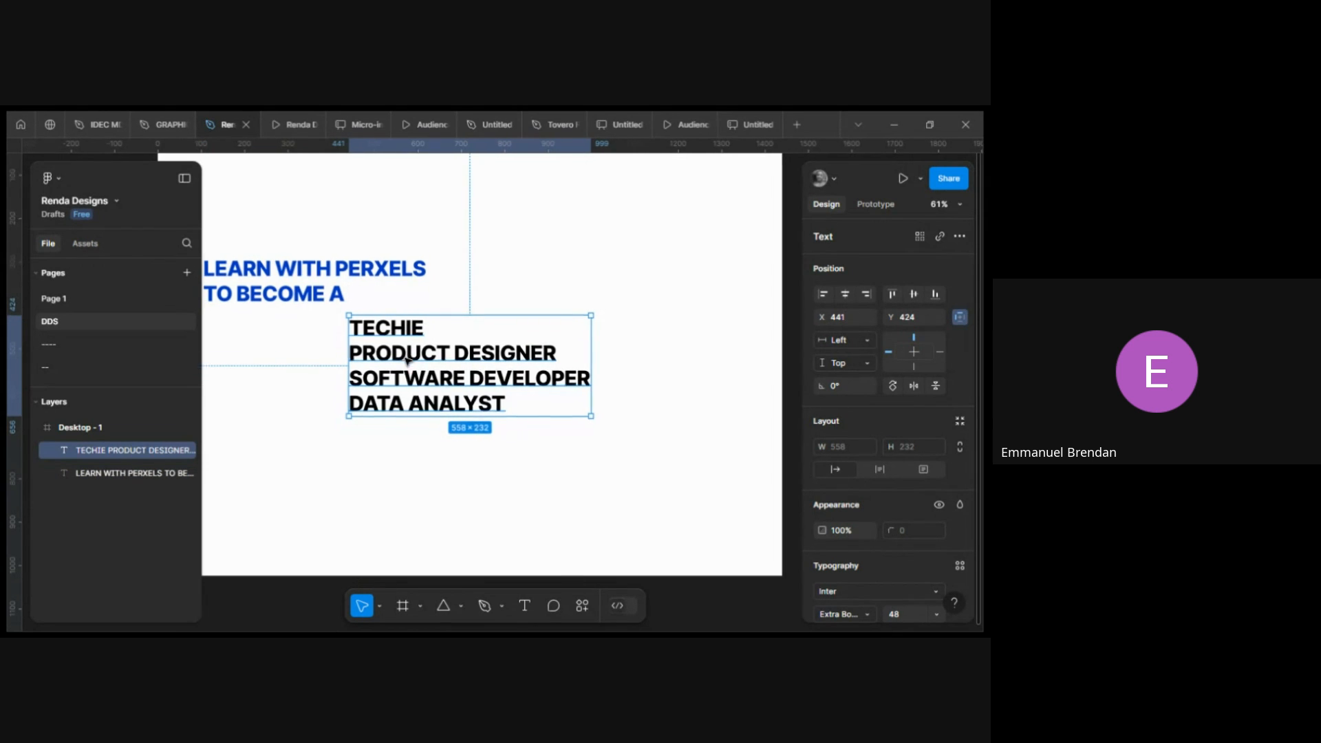
{"action": "scroll", "coordinate": [870, 453], "scroll_direction": "down", "scroll_amount": 3}
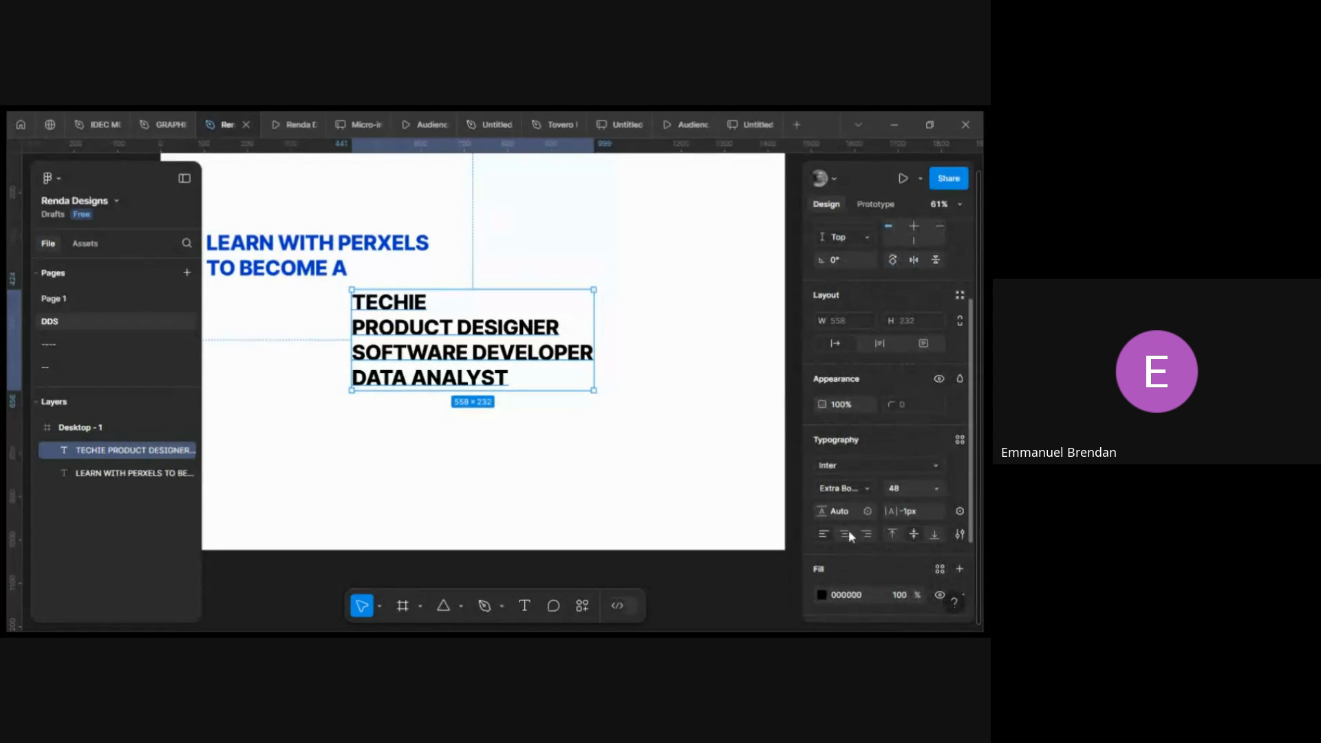
{"action": "left_click", "coordinate": [822, 595]}
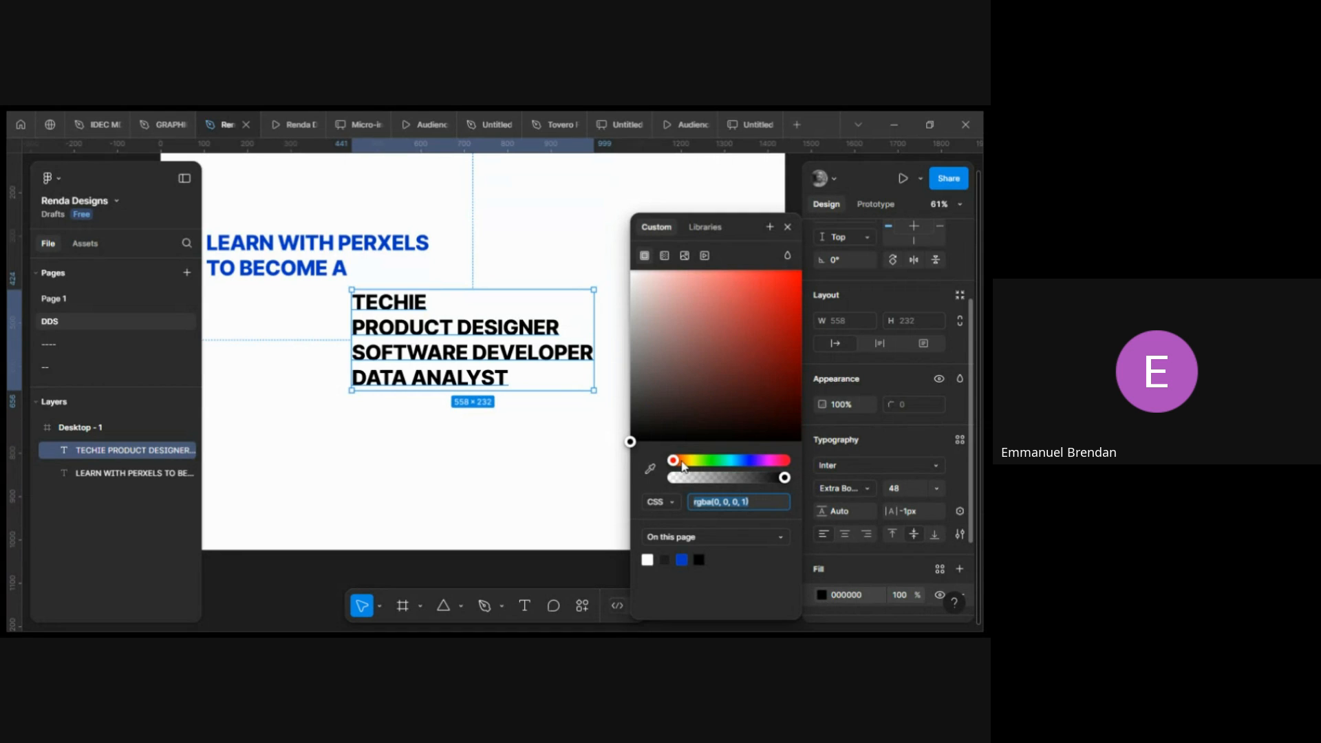
{"action": "left_click", "coordinate": [682, 461]}
{"action": "left_click_drag", "start_coordinate": [684, 467], "coordinate": [685, 461]}
{"action": "left_click_drag", "start_coordinate": [785, 295], "coordinate": [802, 271]}
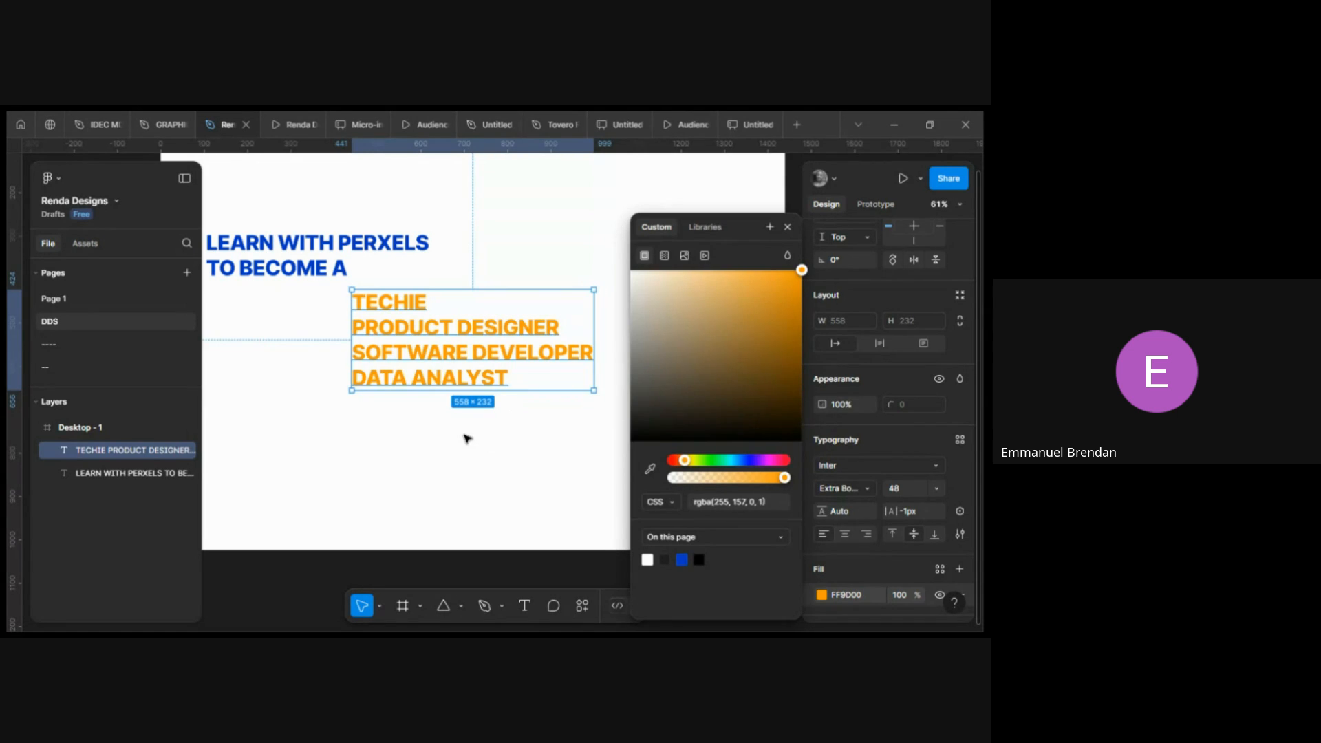
{"action": "left_click", "coordinate": [468, 438]}
Wrap the role list text layer in a new frame with Frame selection.
{"action": "scroll", "coordinate": [468, 438], "scroll_direction": "left", "scroll_amount": 2}
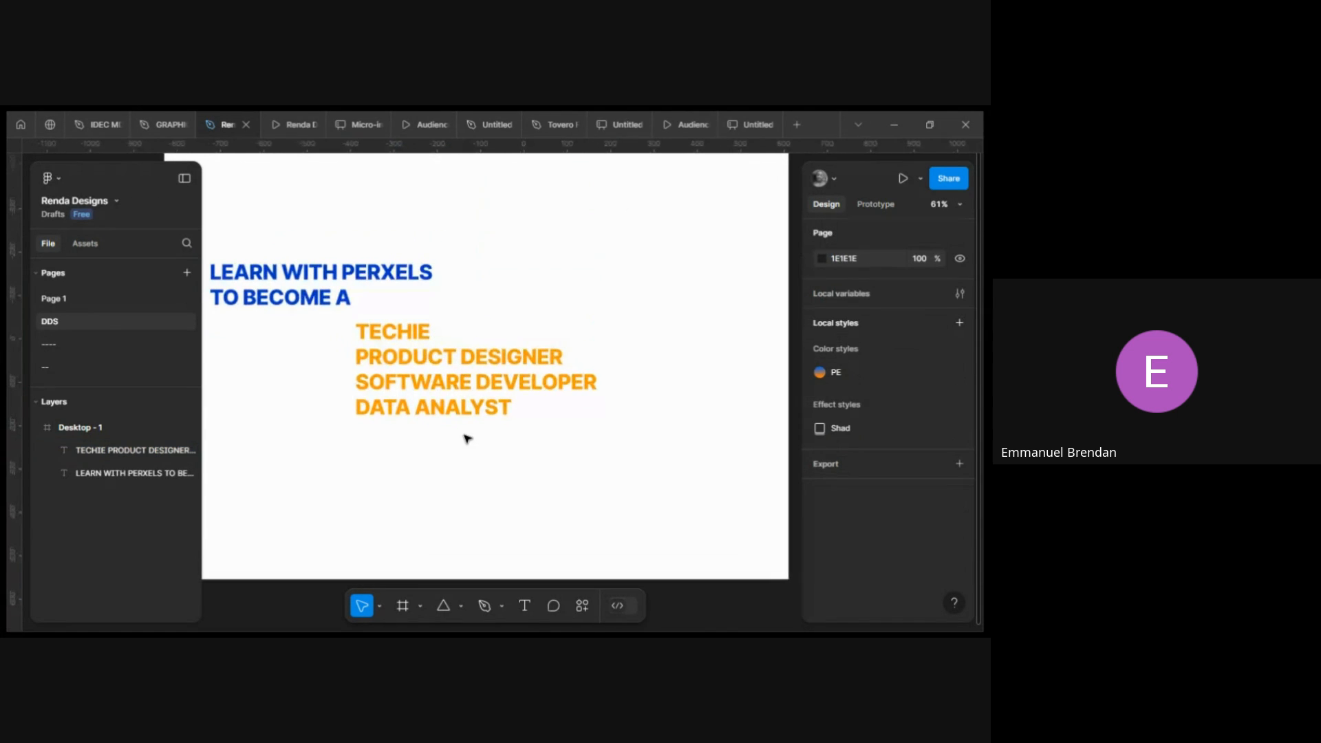
{"action": "left_click", "coordinate": [448, 381]}
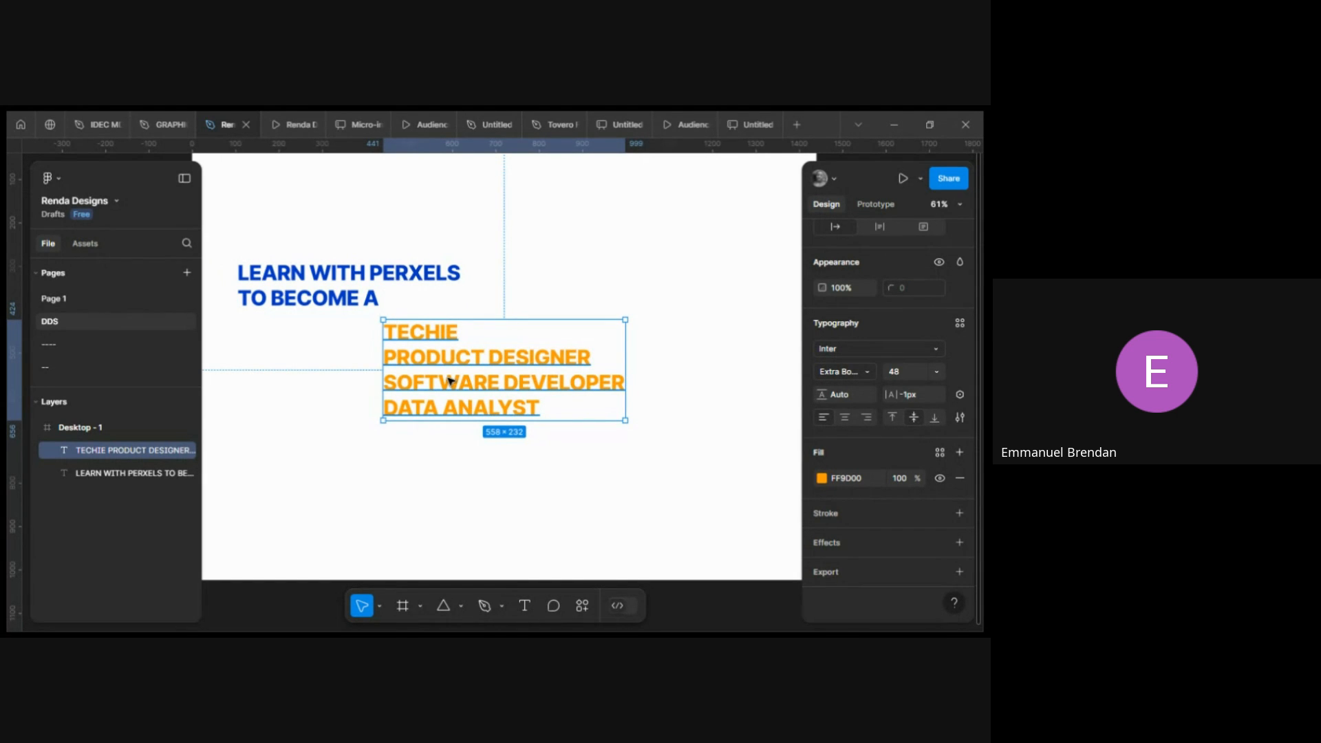
{"action": "scroll", "coordinate": [448, 380], "scroll_direction": "right", "scroll_amount": 2}
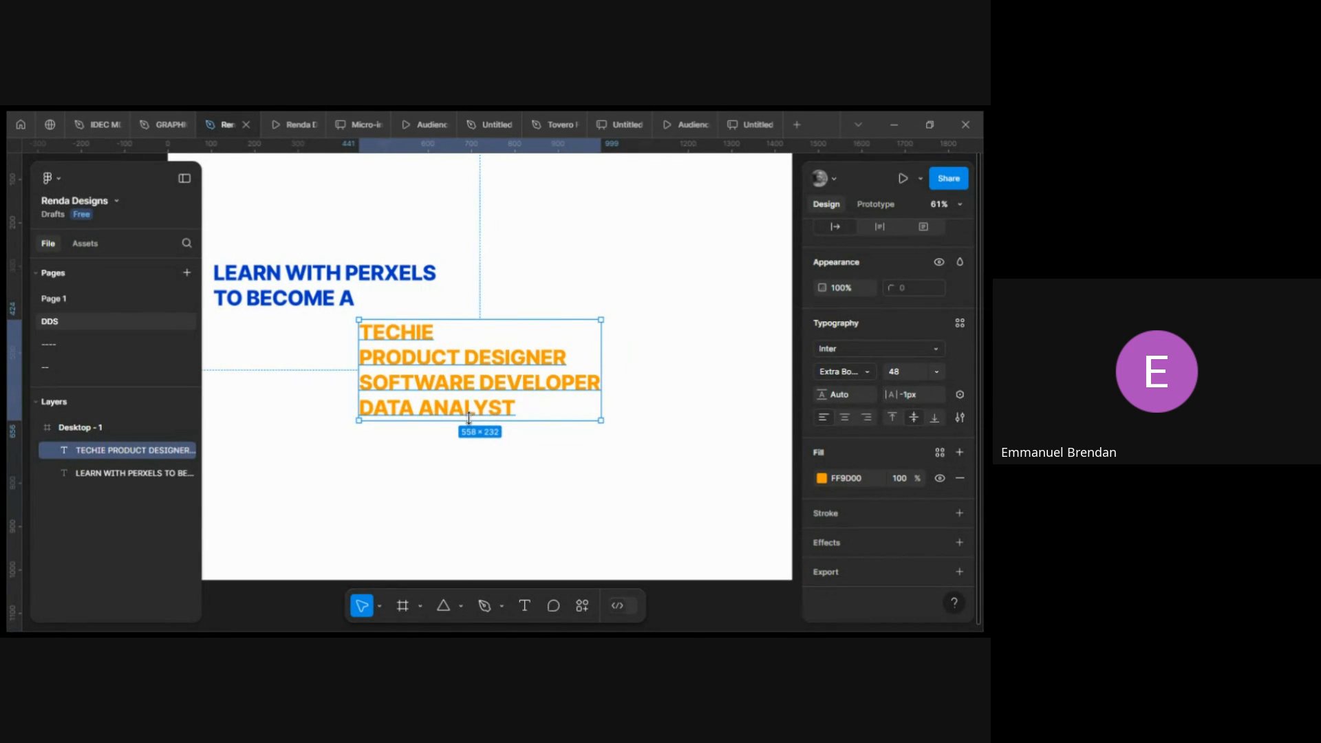
{"action": "right_click", "coordinate": [444, 370]}
{"action": "left_click", "coordinate": [413, 375]}
{"action": "right_click", "coordinate": [421, 363]}
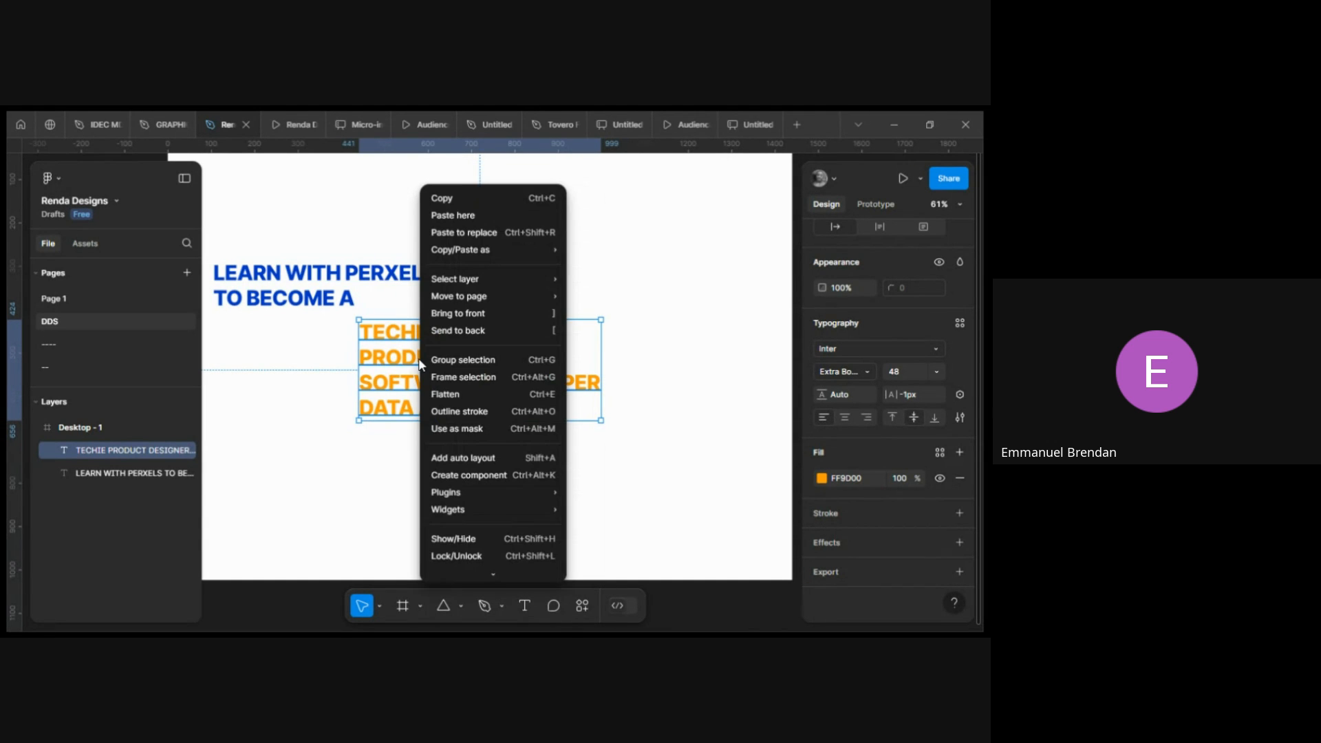
{"action": "left_click", "coordinate": [452, 383]}
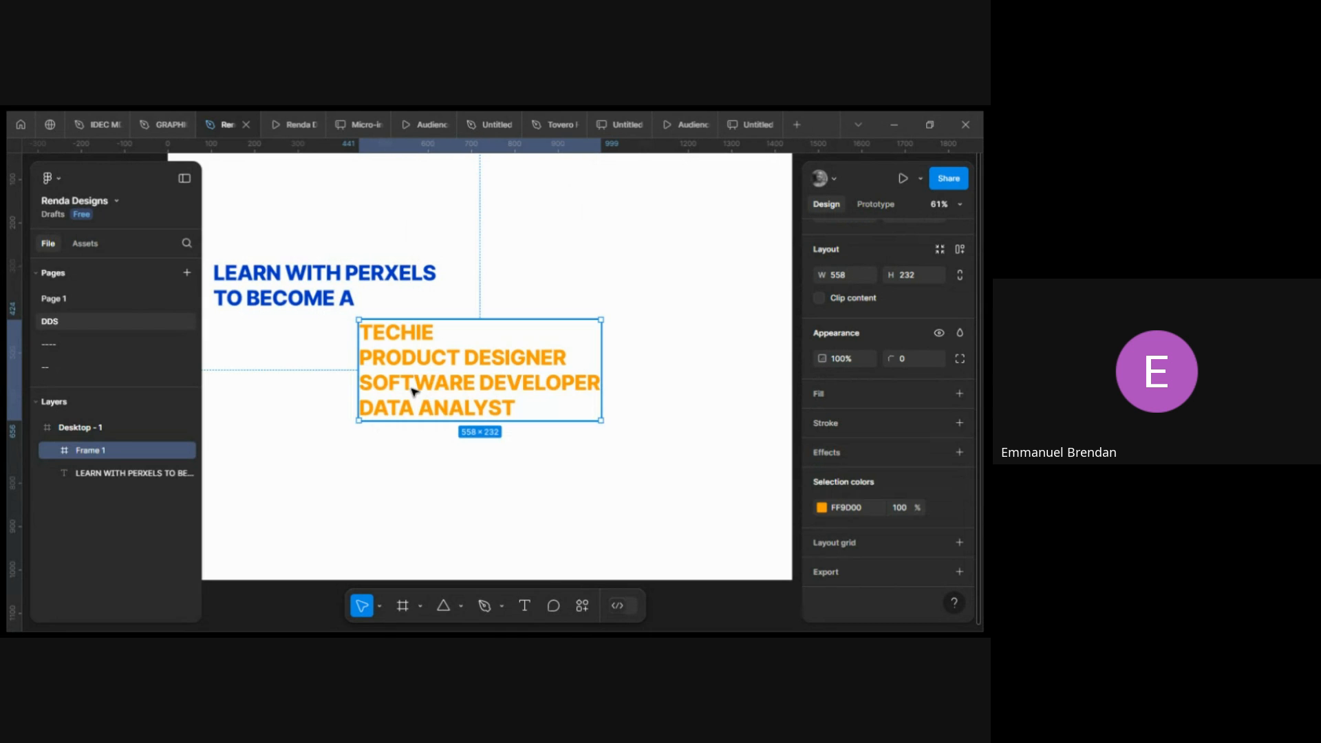
Drag the new frame out of the desktop frame onto the empty canvas beside it.
{"action": "scroll", "coordinate": [413, 390], "scroll_direction": "right", "scroll_amount": 2}
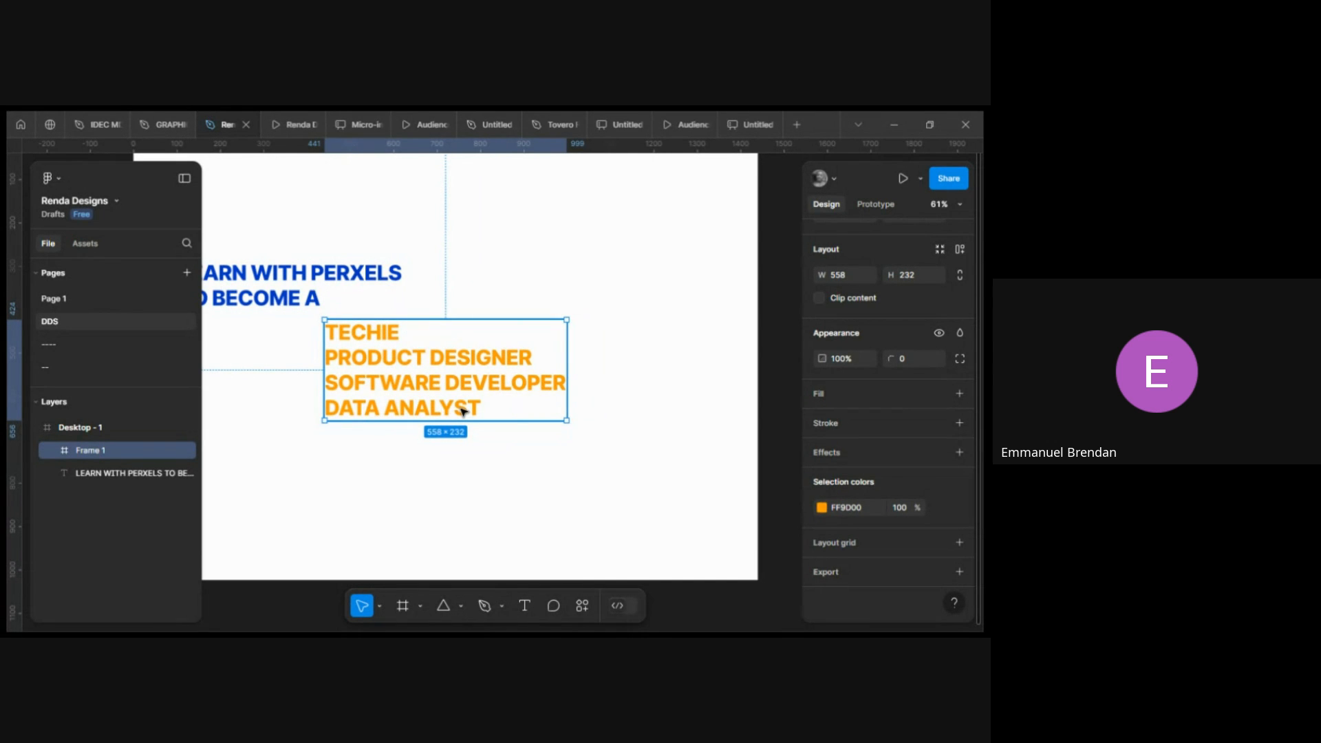
{"action": "scroll", "coordinate": [462, 411], "scroll_direction": "right", "scroll_amount": 2}
{"action": "scroll", "coordinate": [372, 360], "scroll_direction": "up", "scroll_amount": 1}
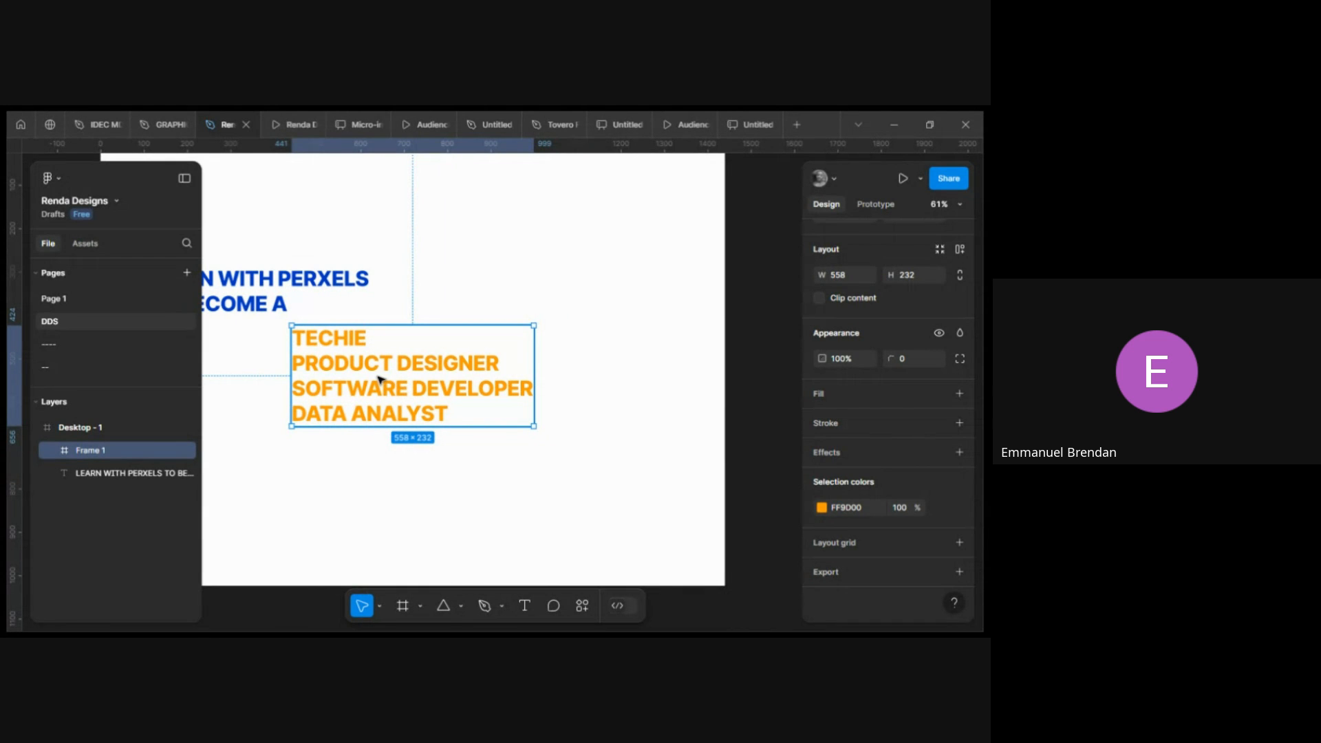
{"action": "scroll", "coordinate": [385, 381], "scroll_direction": "right", "scroll_amount": 2}
{"action": "scroll", "coordinate": [380, 379], "scroll_direction": "up", "scroll_amount": 1}
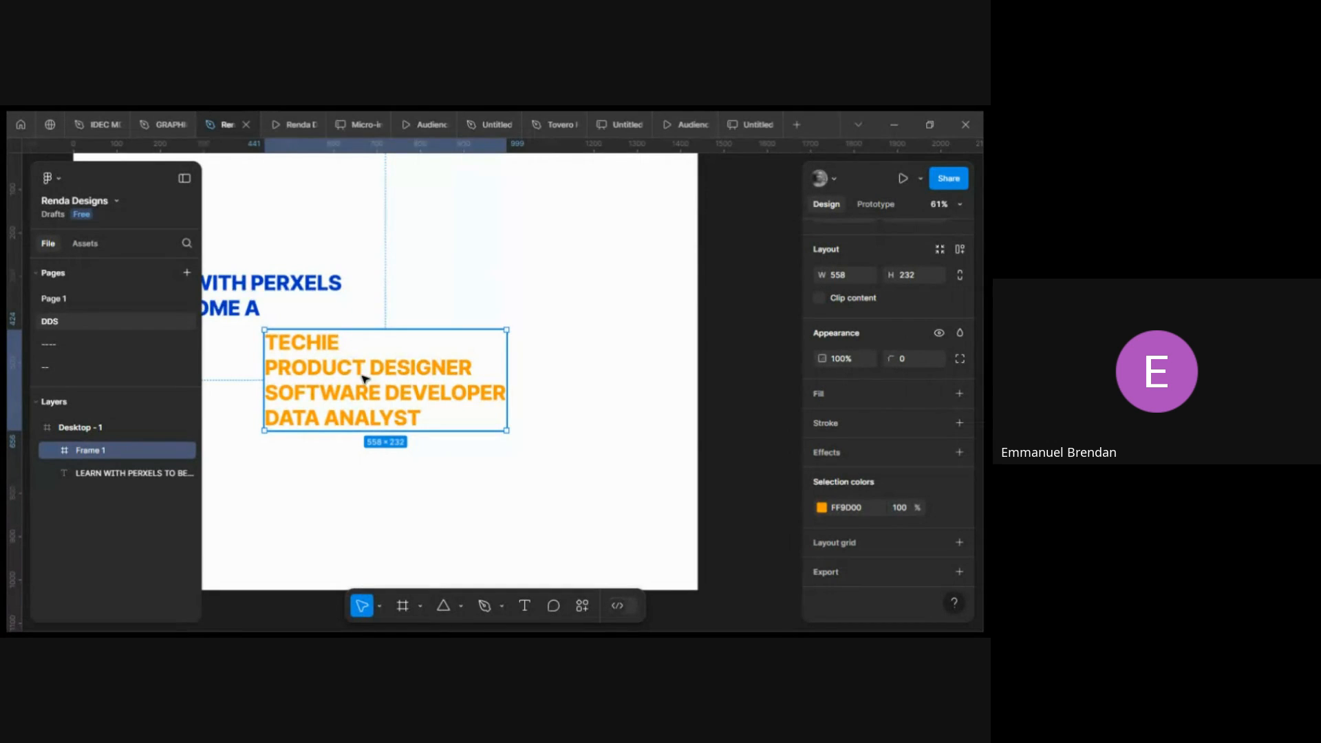
{"action": "scroll", "coordinate": [371, 379], "scroll_direction": "right", "scroll_amount": 4}
{"action": "scroll", "coordinate": [365, 380], "scroll_direction": "down", "scroll_amount": 1}
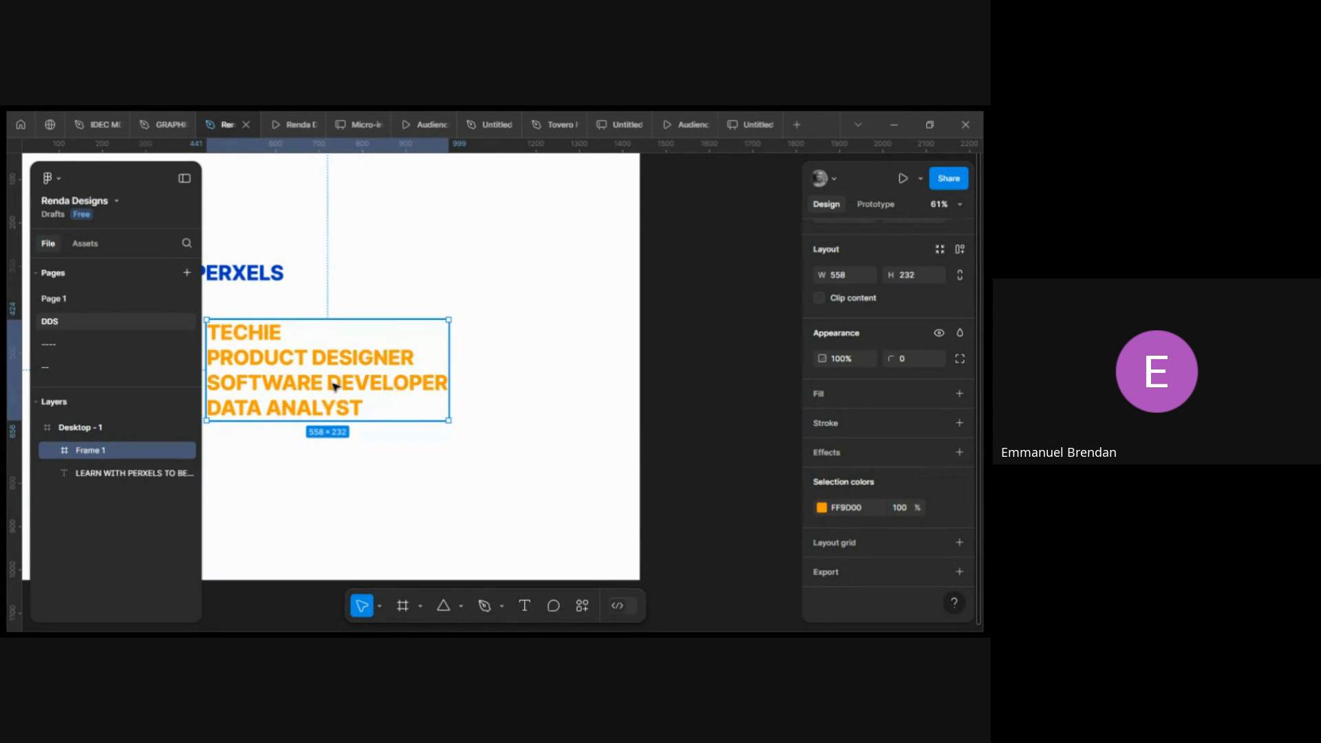
{"action": "left_click_drag", "start_coordinate": [333, 383], "coordinate": [760, 369]}
{"action": "scroll", "coordinate": [363, 373], "scroll_direction": "right", "scroll_amount": 1}
{"action": "scroll", "coordinate": [731, 367], "scroll_direction": "right", "scroll_amount": 5}
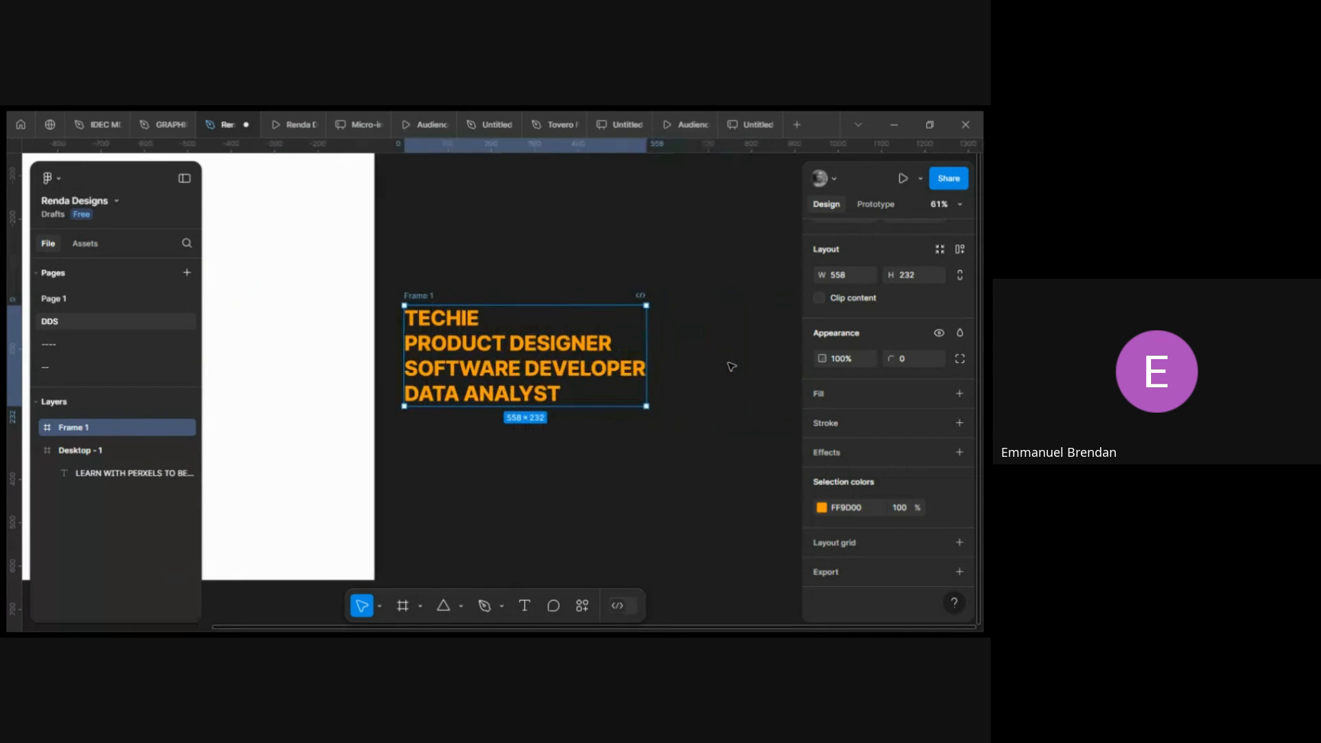
Shrink the role-list frame's height to about 57 so only the TECHIE line shows inside it.
{"action": "scroll", "coordinate": [732, 367], "scroll_direction": "right", "scroll_amount": 1}
{"action": "left_click_drag", "start_coordinate": [421, 357], "coordinate": [458, 315]}
{"action": "scroll", "coordinate": [458, 314], "scroll_direction": "right", "scroll_amount": 1}
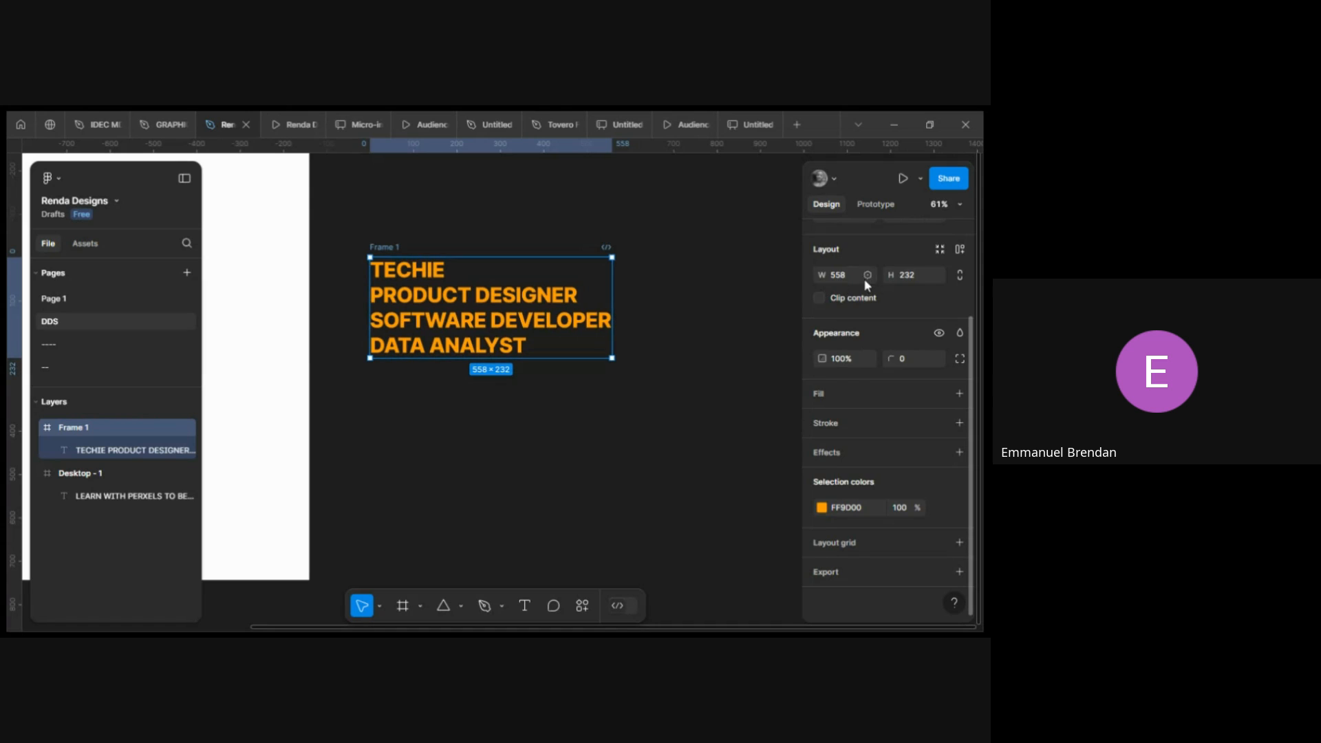
{"action": "scroll", "coordinate": [867, 279], "scroll_direction": "up", "scroll_amount": 2}
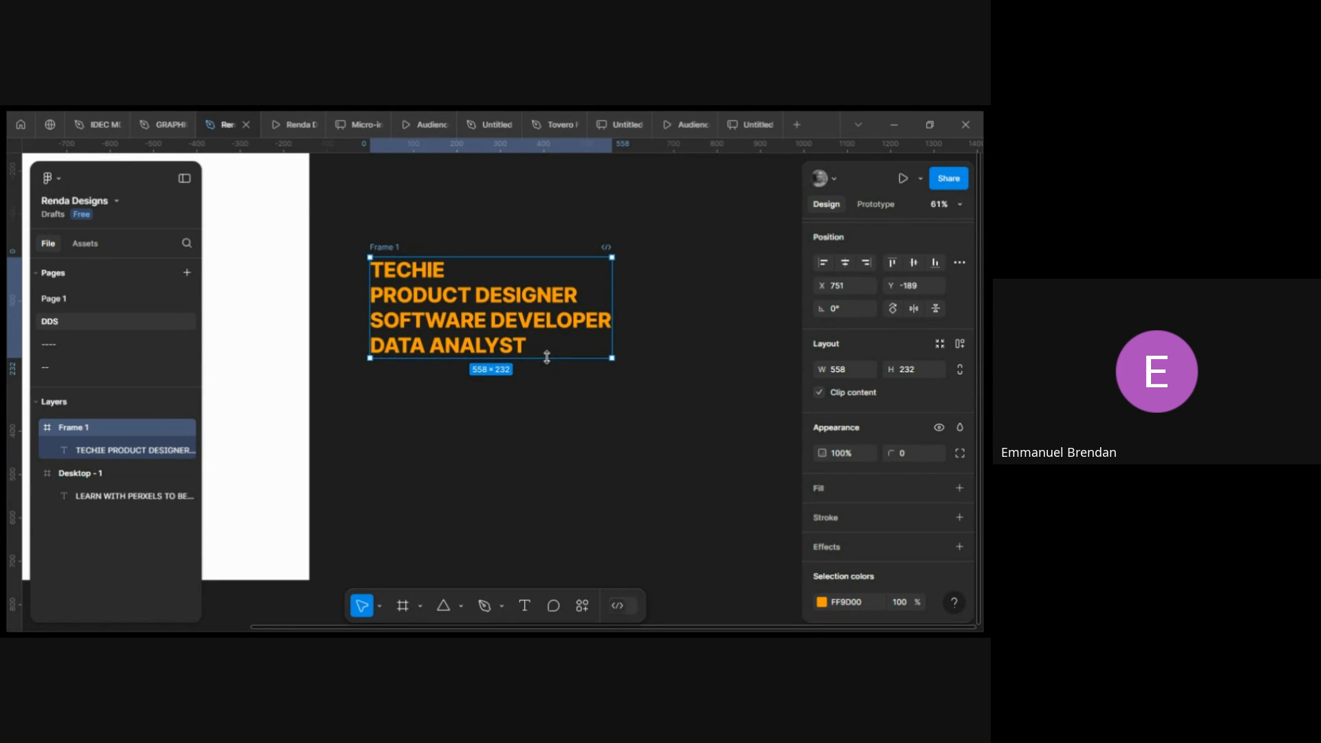
{"action": "mouse_move", "coordinate": [547, 357]}
{"action": "left_mouse_down"}
{"action": "mouse_move", "coordinate": [548, 334]}
{"action": "mouse_move", "coordinate": [546, 357]}
{"action": "left_mouse_up"}
{"action": "left_click_drag", "start_coordinate": [535, 358], "coordinate": [533, 283]}
{"action": "left_click_drag", "start_coordinate": [533, 282], "coordinate": [533, 281]}
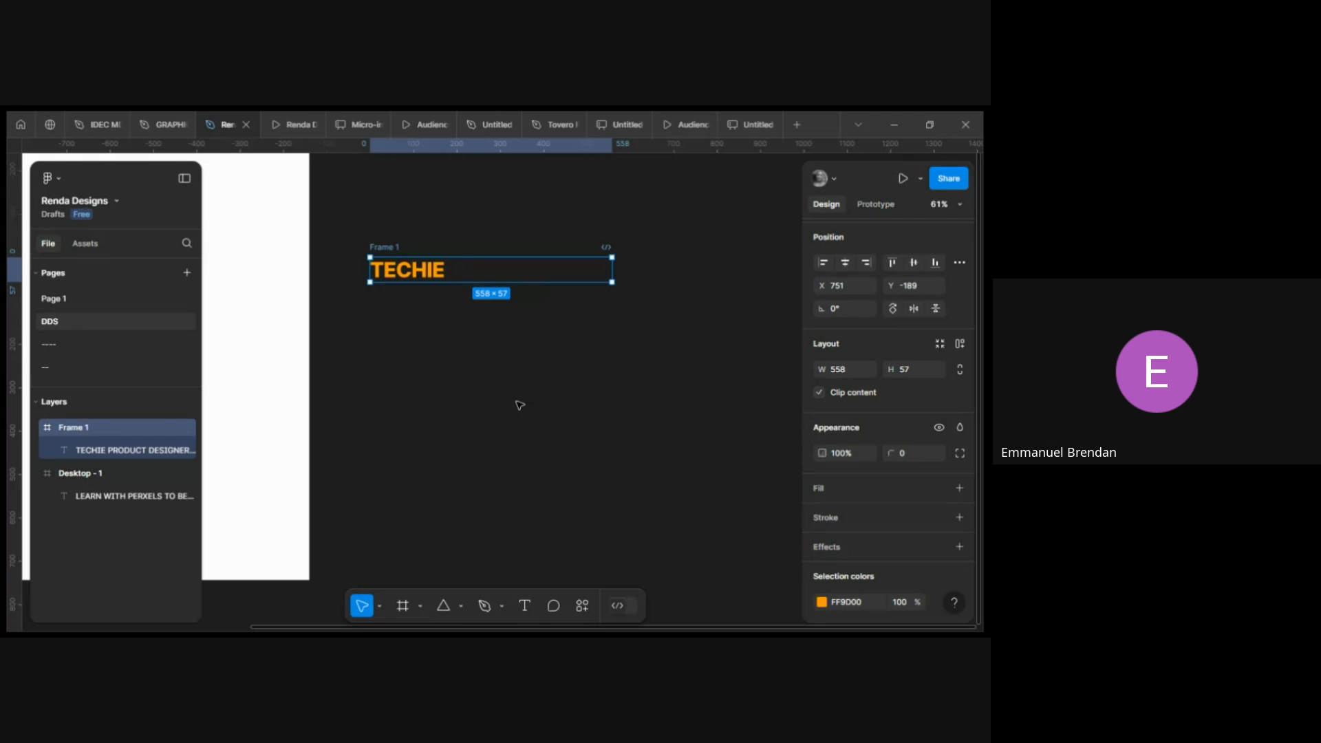
Duplicate the TECHIE frame three times to make four identical frames in a row.
{"action": "left_click", "coordinate": [519, 405]}
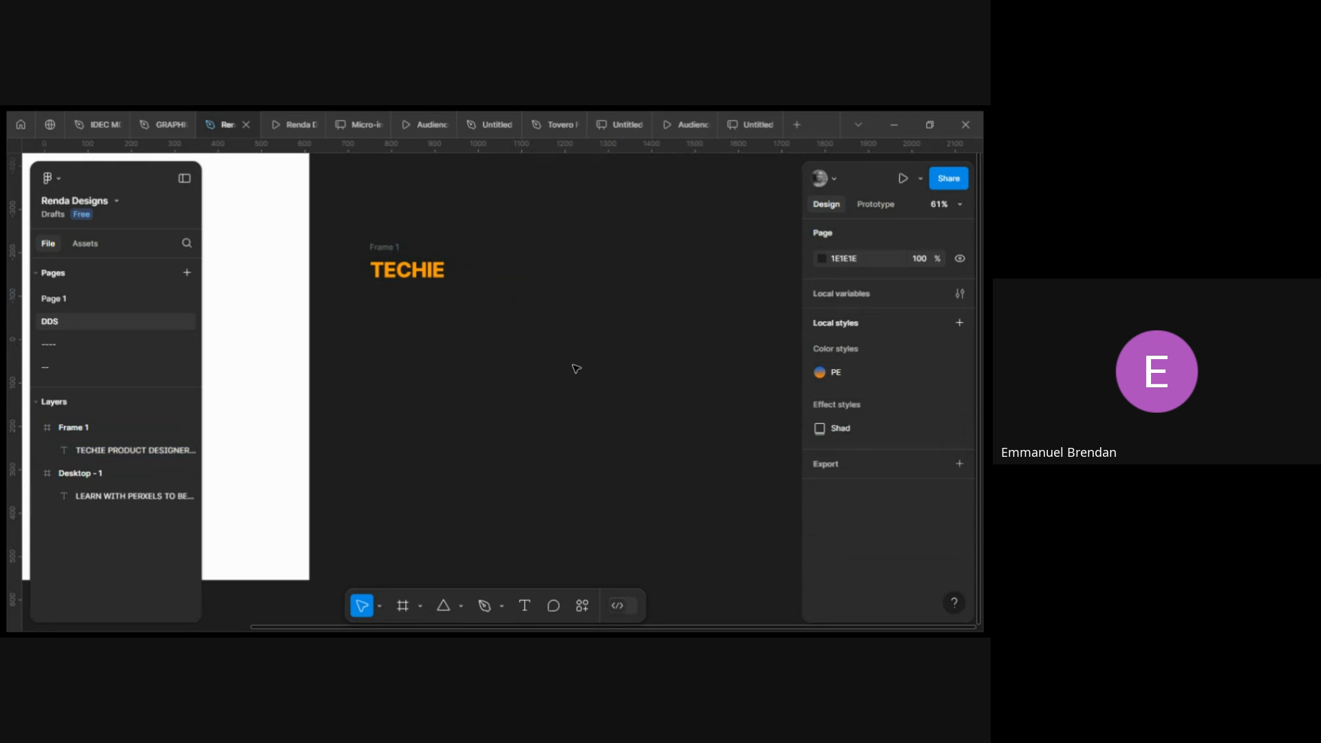
{"action": "left_click", "coordinate": [383, 247]}
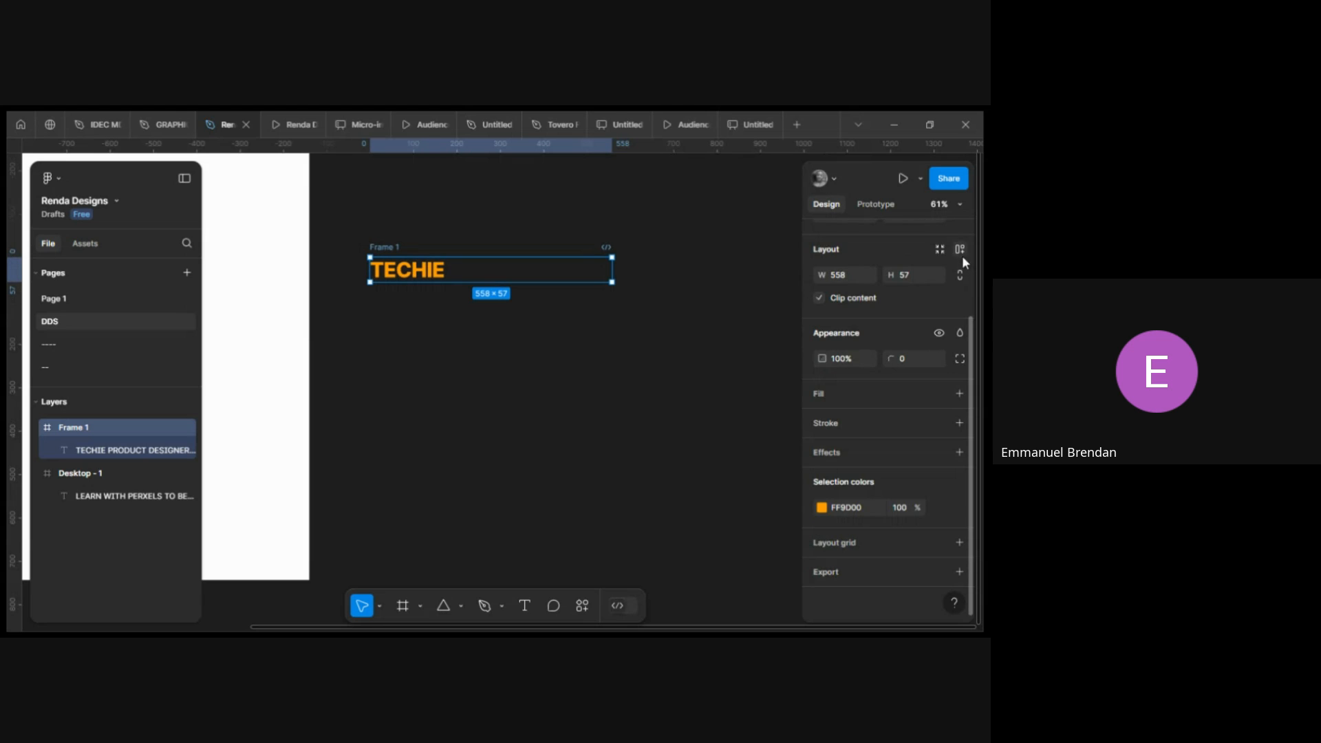
{"action": "scroll", "coordinate": [953, 268], "scroll_direction": "up", "scroll_amount": 2}
{"action": "left_click", "coordinate": [958, 238]}
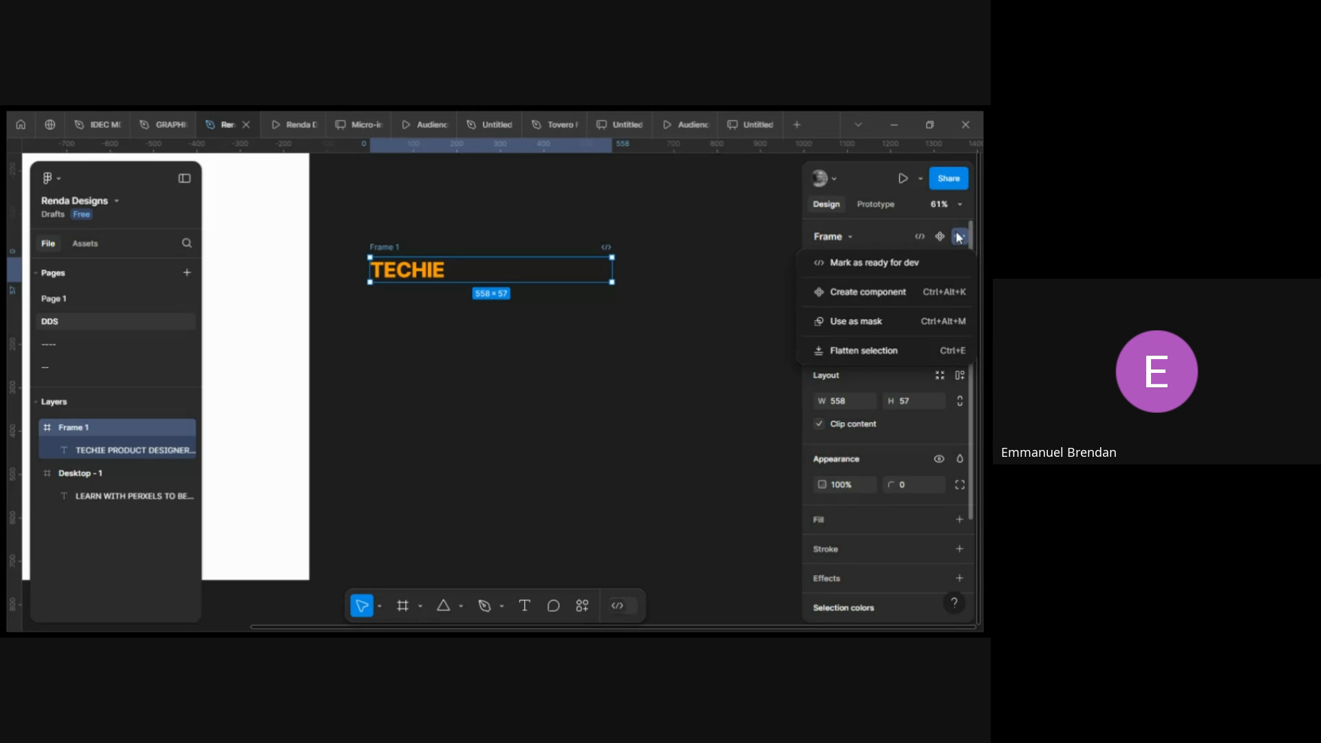
{"action": "left_click", "coordinate": [957, 238]}
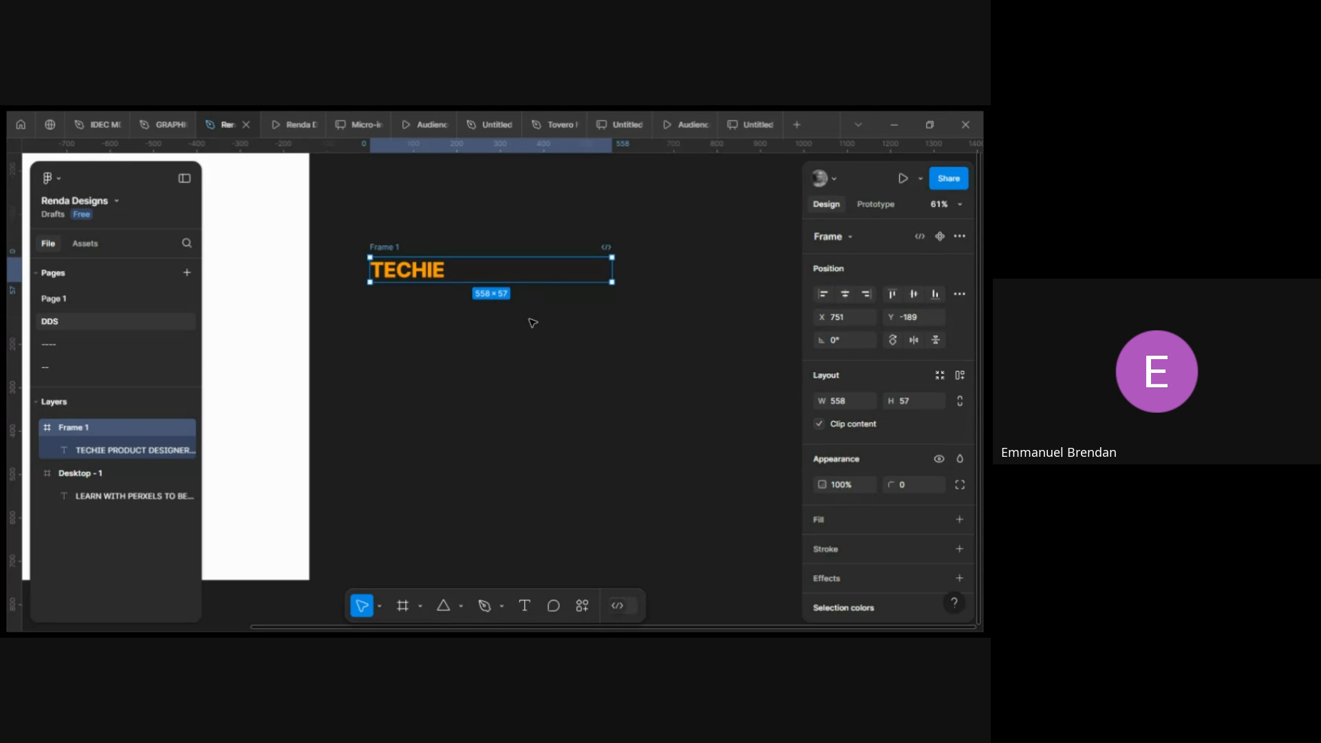
{"action": "scroll", "coordinate": [533, 323], "scroll_direction": "right", "scroll_amount": 2}
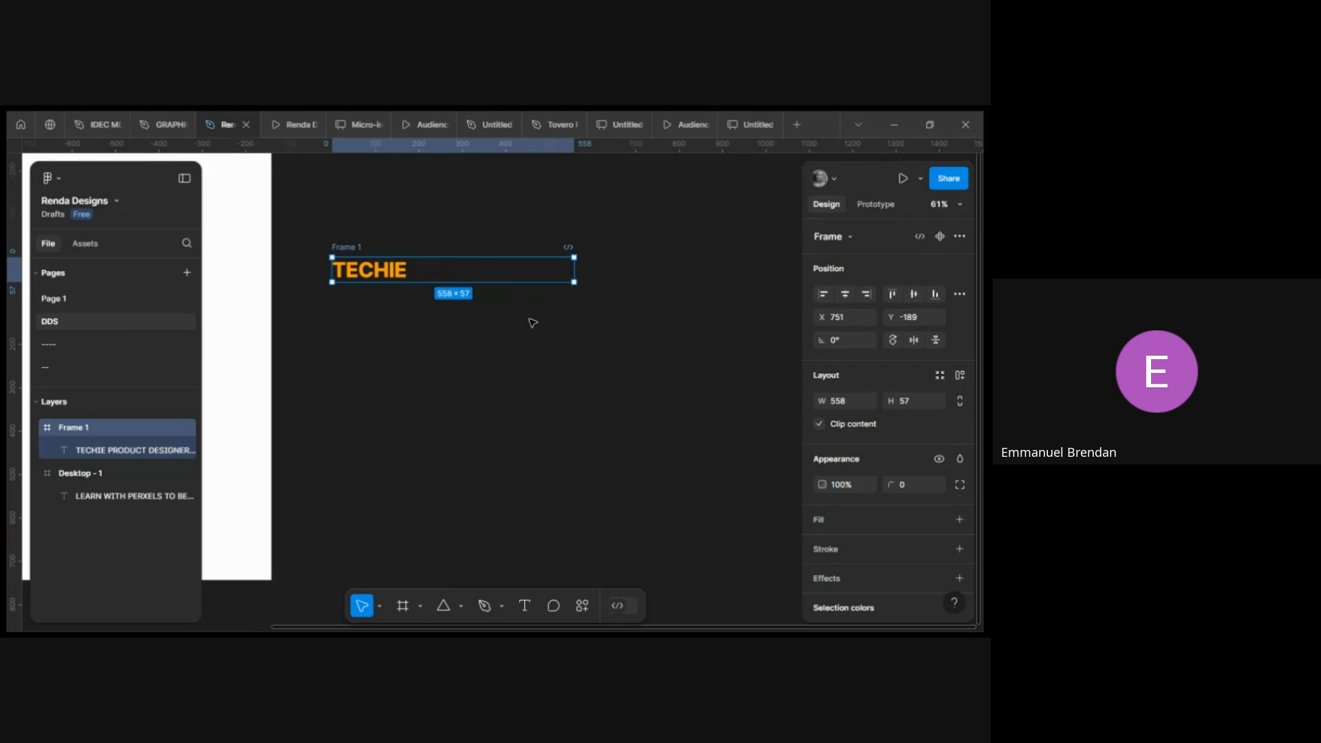
{"action": "scroll", "coordinate": [532, 323], "scroll_direction": "left", "scroll_amount": 4}
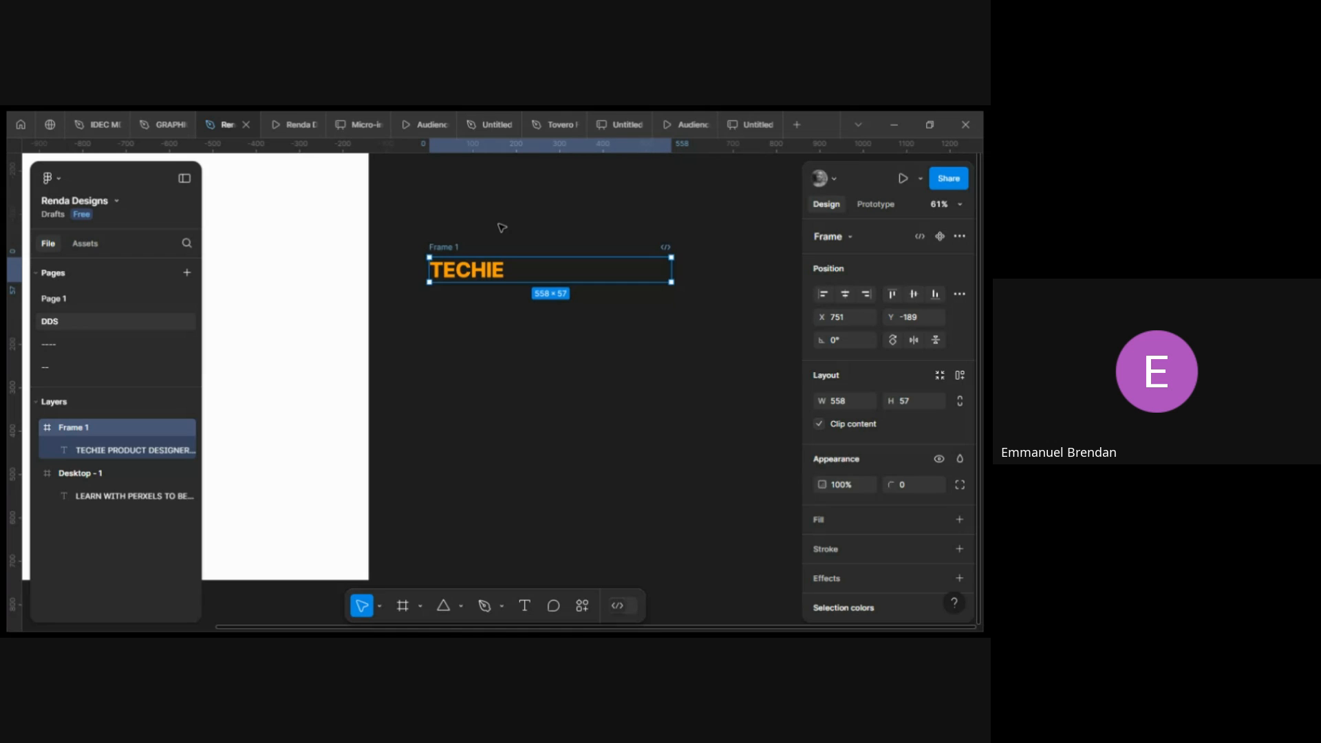
{"action": "key", "text": "ctrl+d"}
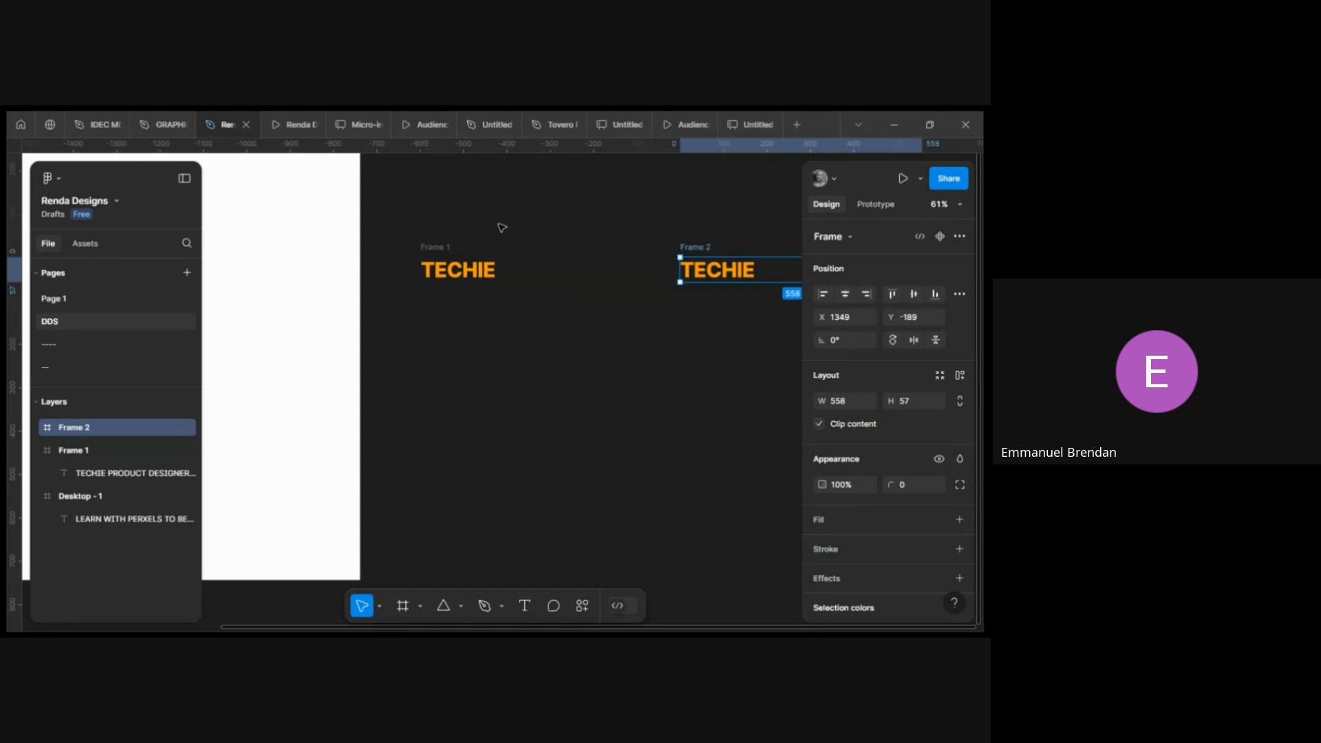
{"action": "scroll", "coordinate": [503, 228], "scroll_direction": "right", "scroll_amount": 5}
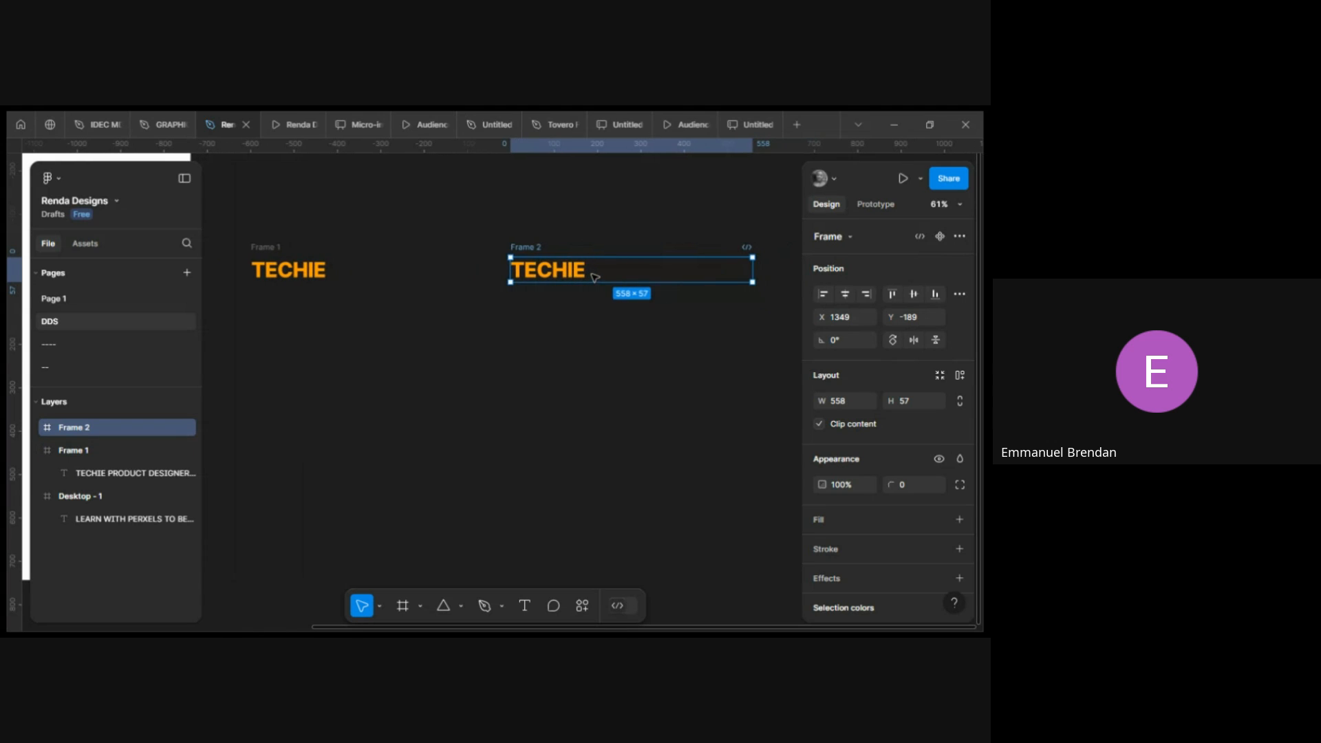
{"action": "scroll", "coordinate": [557, 270], "scroll_direction": "right", "scroll_amount": 1}
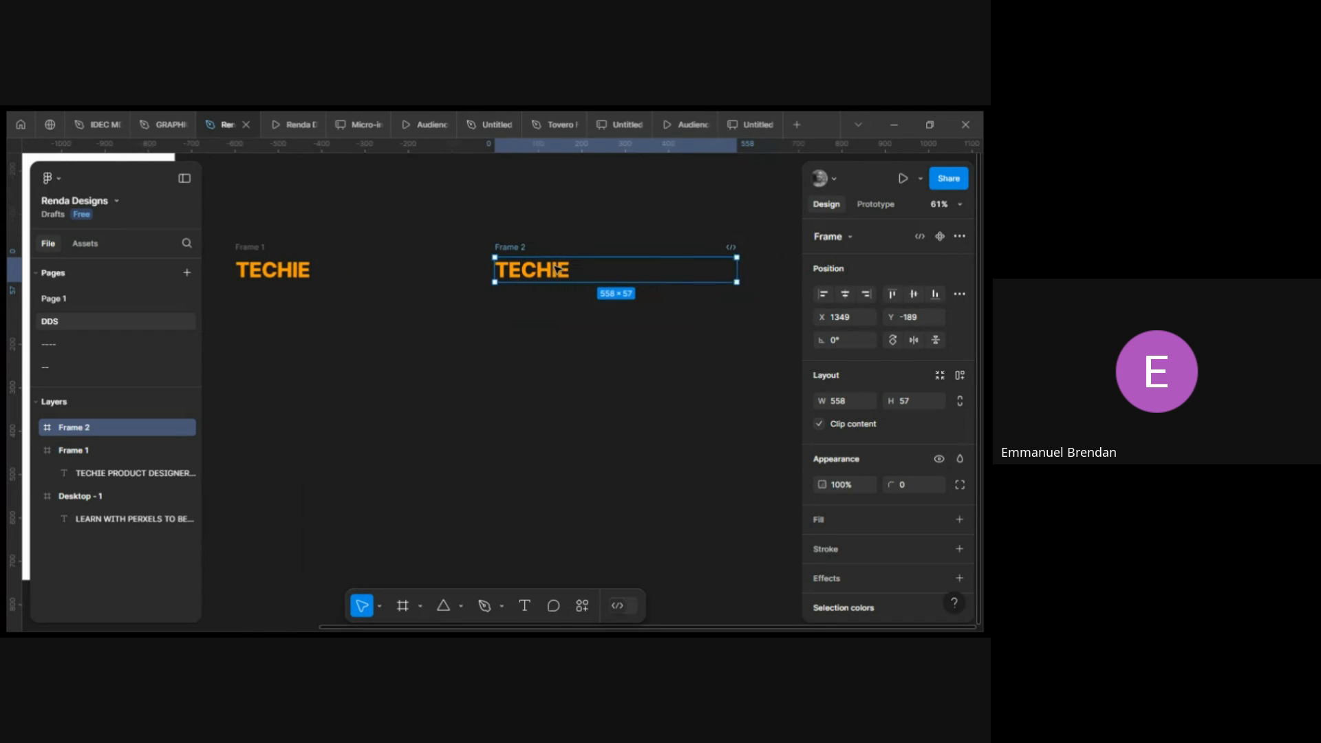
{"action": "scroll", "coordinate": [557, 271], "scroll_direction": "right", "scroll_amount": 2}
{"action": "key", "text": "ctrl+d"}
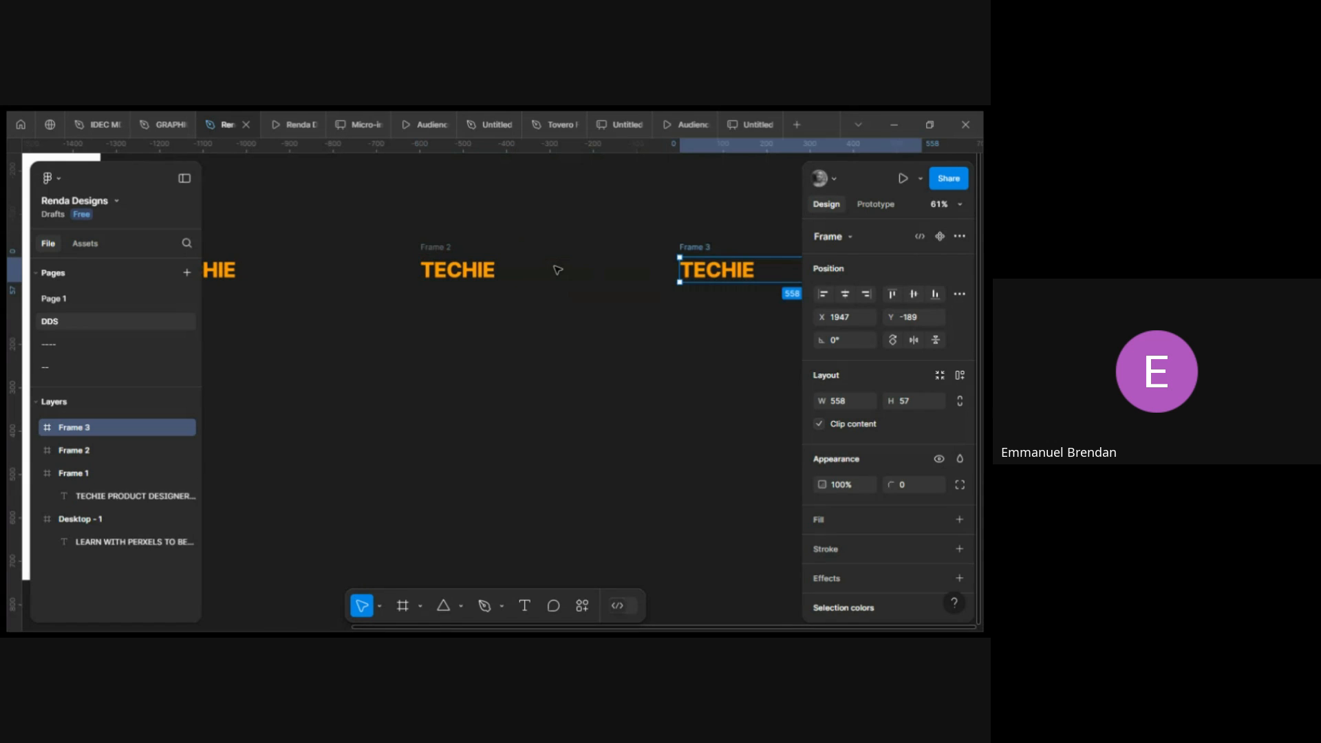
{"action": "key", "text": "ctrl+d"}
{"action": "scroll", "coordinate": [552, 280], "scroll_direction": "down", "scroll_amount": 3}
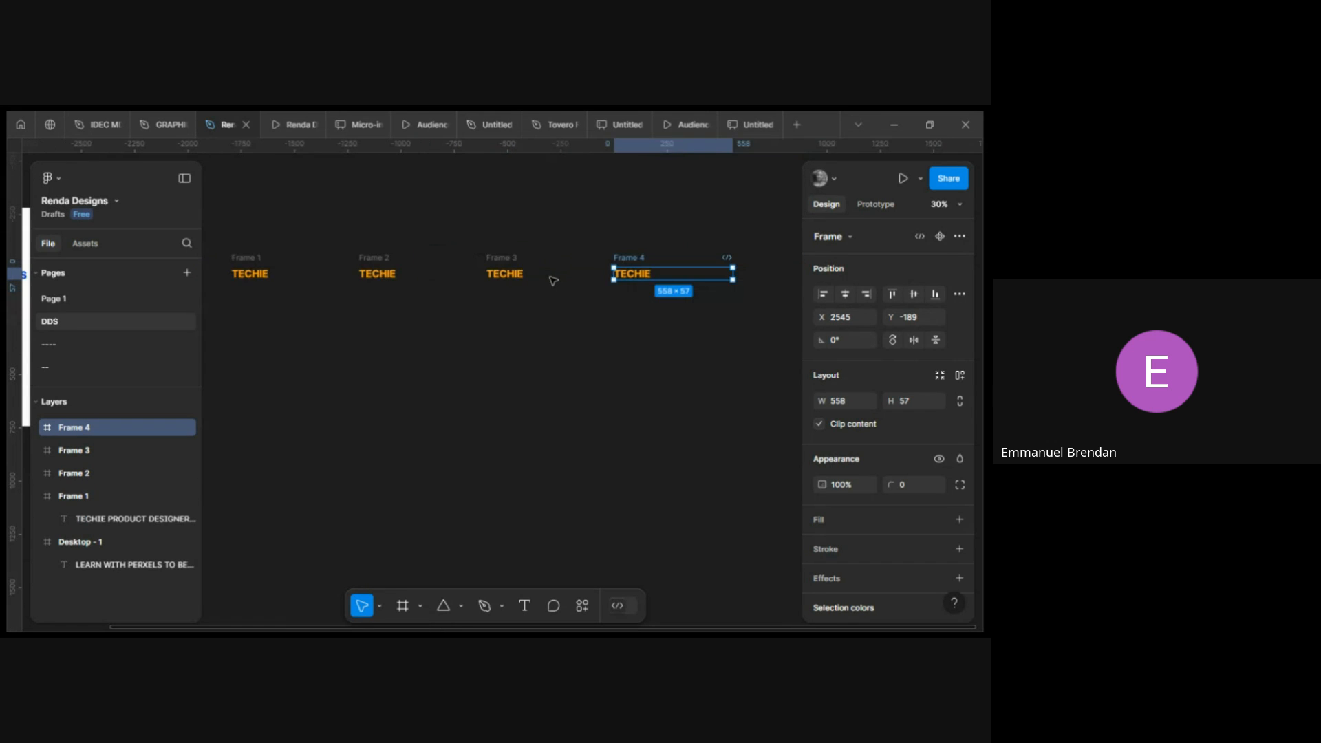
In the second frame, nudge the role text upward so PRODUCT DESIGNER shows in the frame.
{"action": "scroll", "coordinate": [482, 285], "scroll_direction": "left", "scroll_amount": 1}
{"action": "scroll", "coordinate": [416, 289], "scroll_direction": "up", "scroll_amount": 3}
{"action": "left_click", "coordinate": [427, 278]}
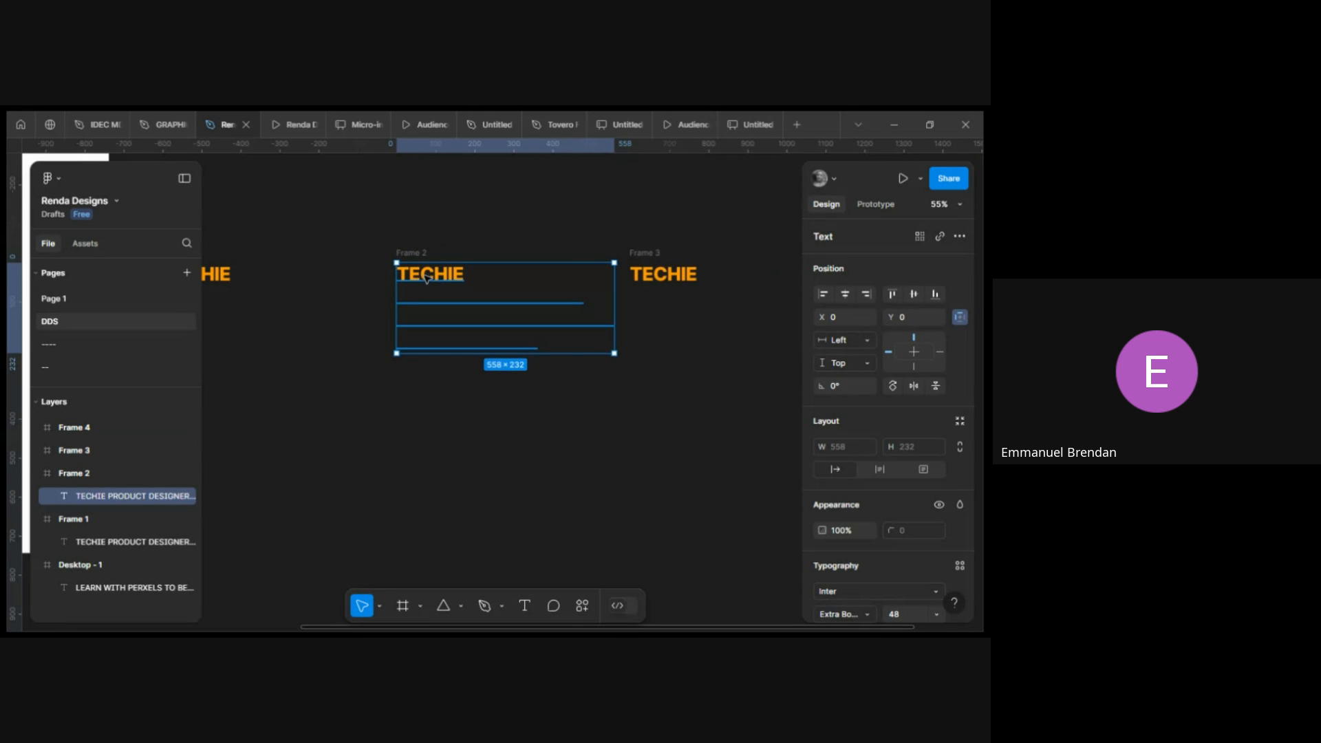
{"action": "left_click", "coordinate": [446, 233]}
{"action": "scroll", "coordinate": [468, 255], "scroll_direction": "left", "scroll_amount": 3}
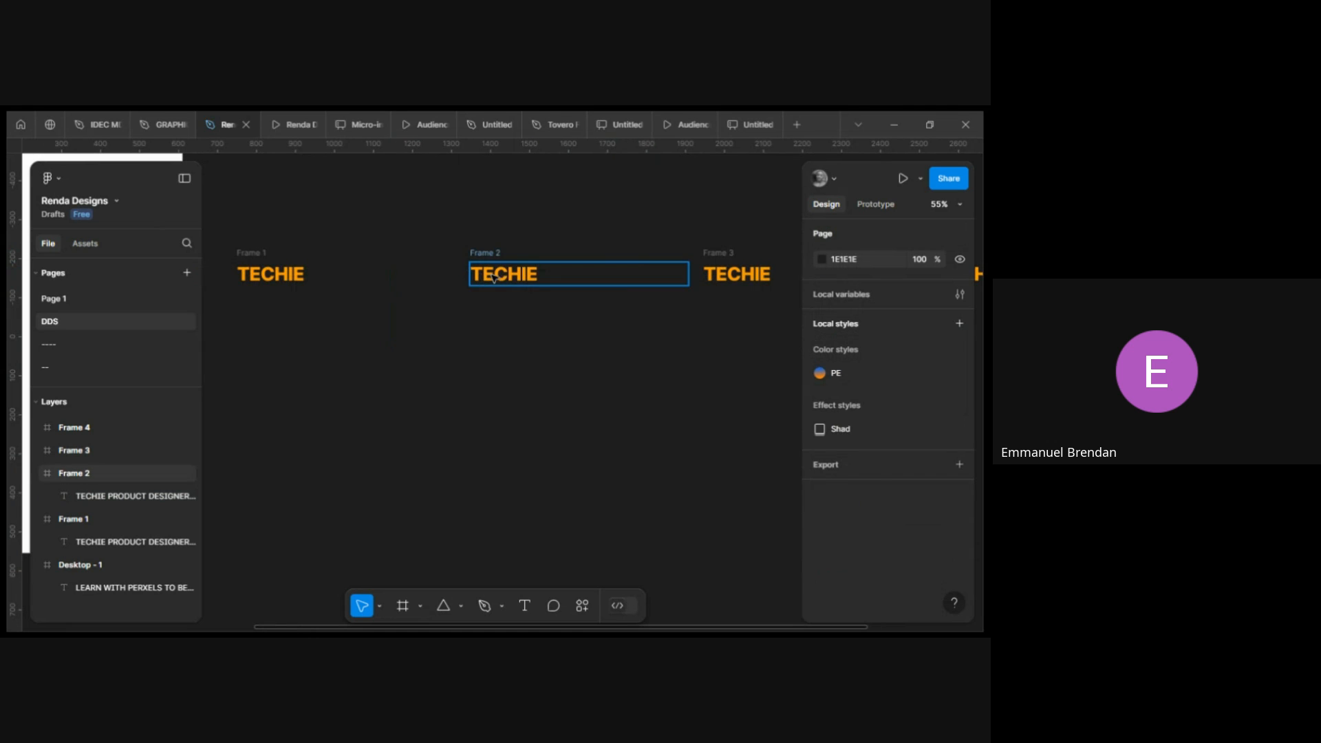
{"action": "left_click", "coordinate": [496, 278]}
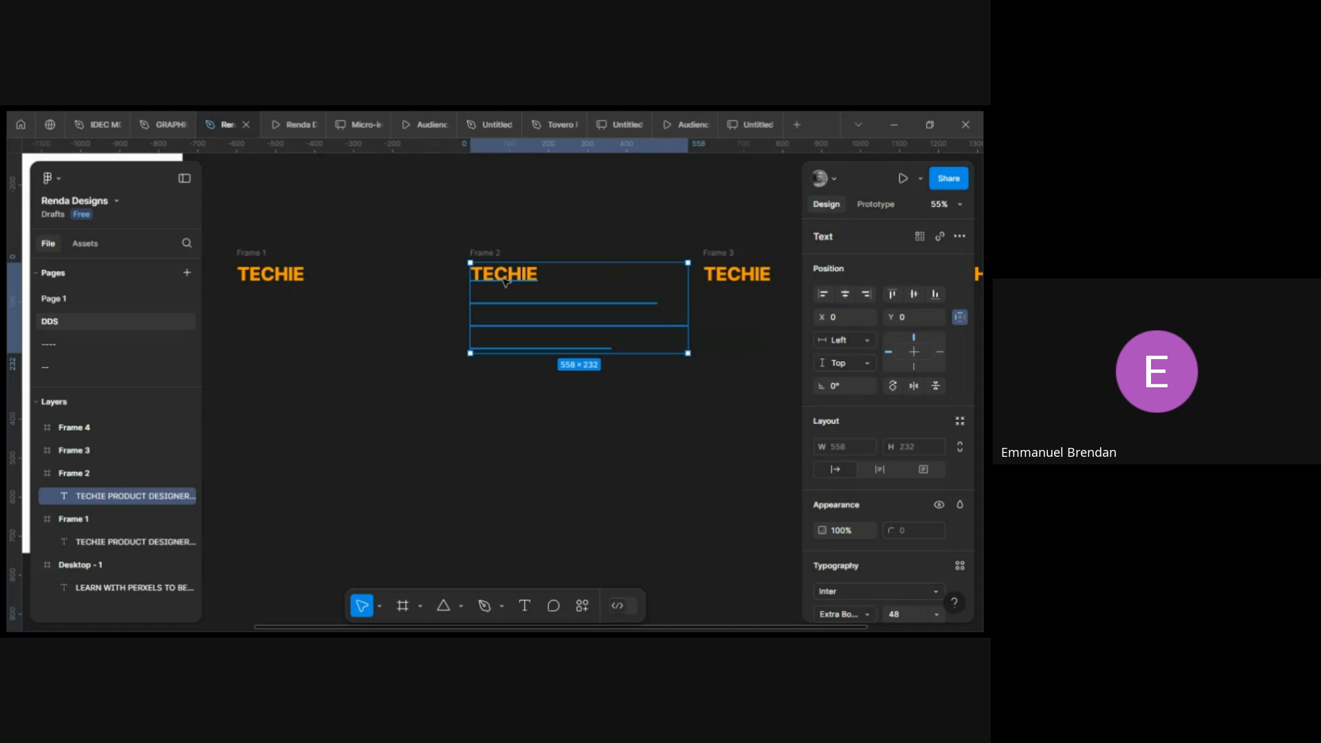
{"action": "key", "text": "Up"}
{"action": "key", "text": "Up"}
{"action": "key", "text": "Up"}
{"action": "key", "text": "Up"}
{"action": "key", "text": "Up"}
{"action": "key", "text": "Up"}
{"action": "key", "text": "Up"}
{"action": "key", "text": "Up"}
{"action": "key", "text": "Up"}
{"action": "key", "text": "Up"}
{"action": "key", "text": "Up"}
{"action": "key", "text": "Up"}
{"action": "key", "text": "Up"}
{"action": "key", "text": "Up"}
{"action": "key", "text": "Up"}
{"action": "key", "text": "Up"}
{"action": "key", "text": "Up"}
{"action": "key", "text": "Up"}
{"action": "key", "text": "Up"}
{"action": "key", "text": "Up"}
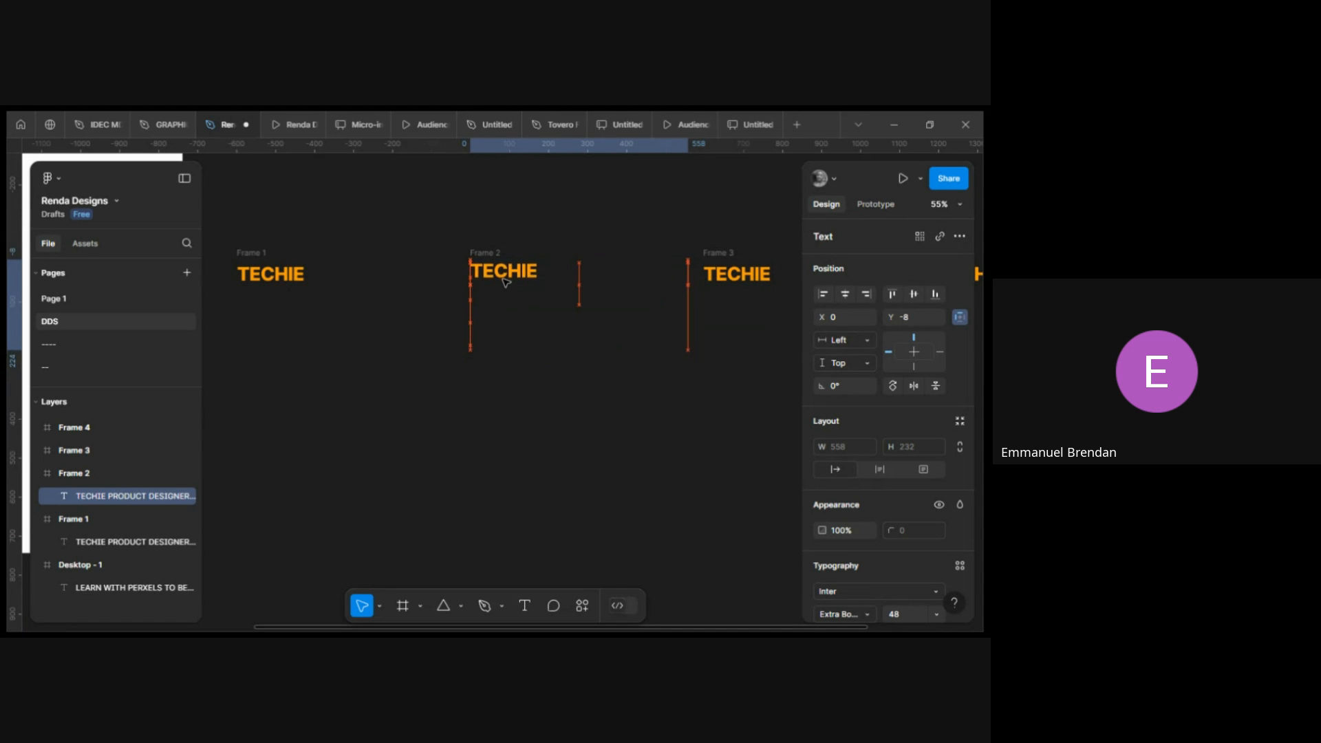
{"action": "key", "text": "Up"}
{"action": "key", "text": "Up"}
{"action": "key", "text": "Up"}
{"action": "key", "text": "Up"}
{"action": "key", "text": "Up"}
{"action": "key", "text": "Up"}
{"action": "key", "text": "Up"}
{"action": "key", "text": "Up"}
{"action": "key", "text": "Up"}
{"action": "key", "text": "Up"}
{"action": "key", "text": "Up"}
{"action": "key", "text": "Up"}
{"action": "key", "text": "Up"}
{"action": "key", "text": "Up"}
{"action": "key", "text": "Up"}
{"action": "key", "text": "Up"}
{"action": "key", "text": "Up"}
{"action": "key", "text": "Up"}
{"action": "key", "text": "Up"}
{"action": "key", "text": "Up"}
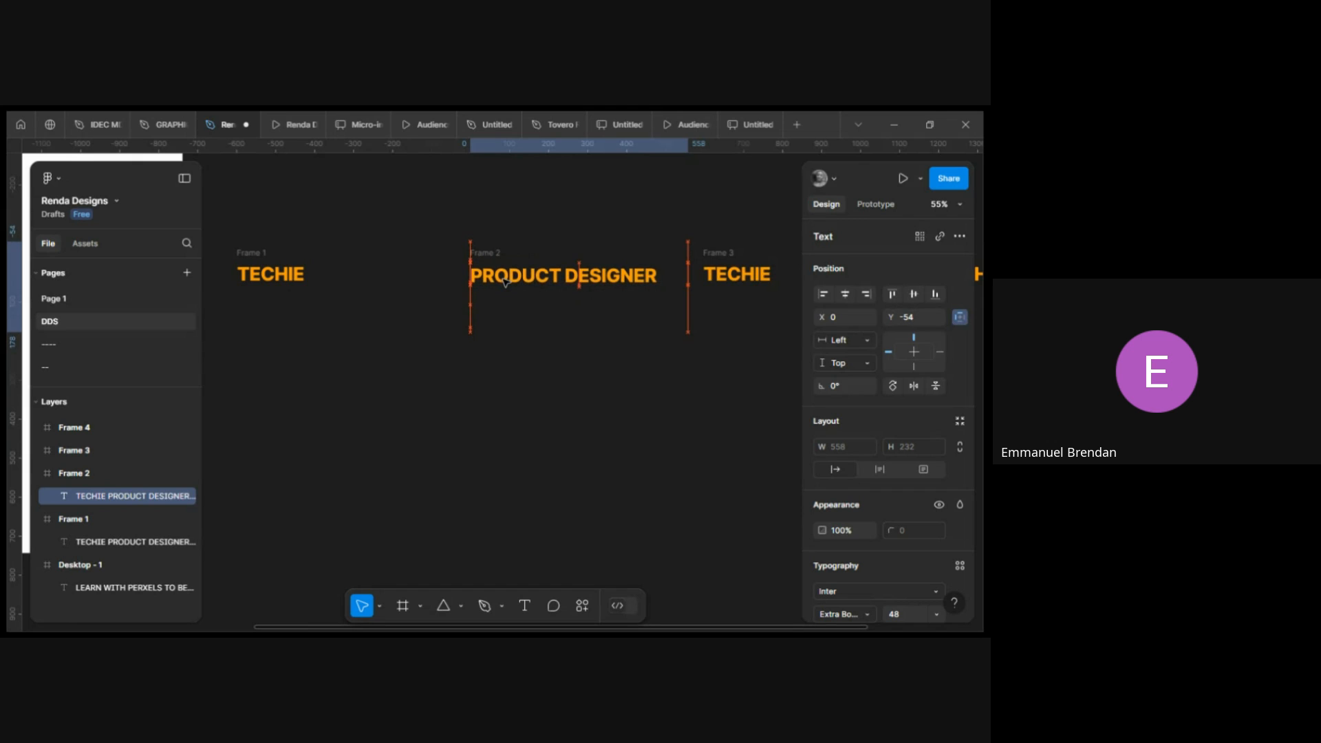
{"action": "key", "text": "Up"}
{"action": "key", "text": "Up"}
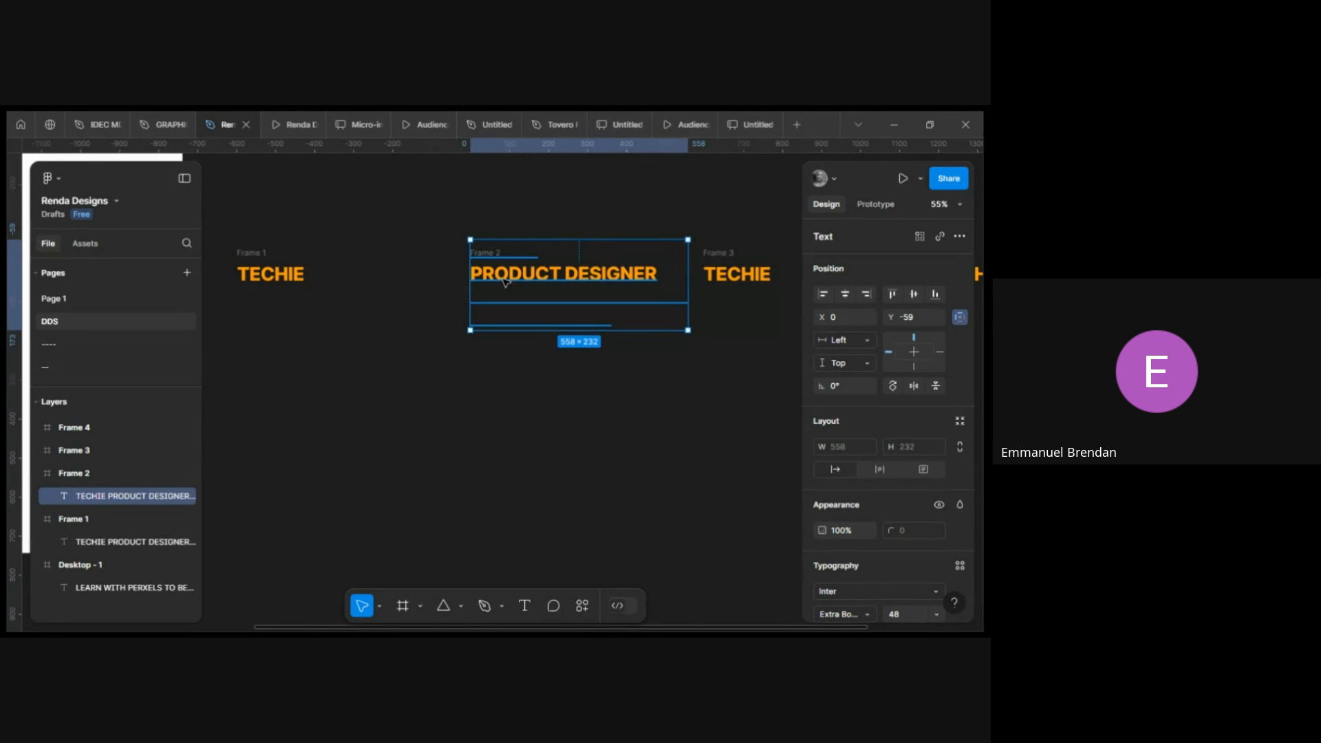
In the third frame, nudge the role text upward so SOFTWARE DEVELOPER shows in the frame.
{"action": "scroll", "coordinate": [505, 281], "scroll_direction": "right", "scroll_amount": 5}
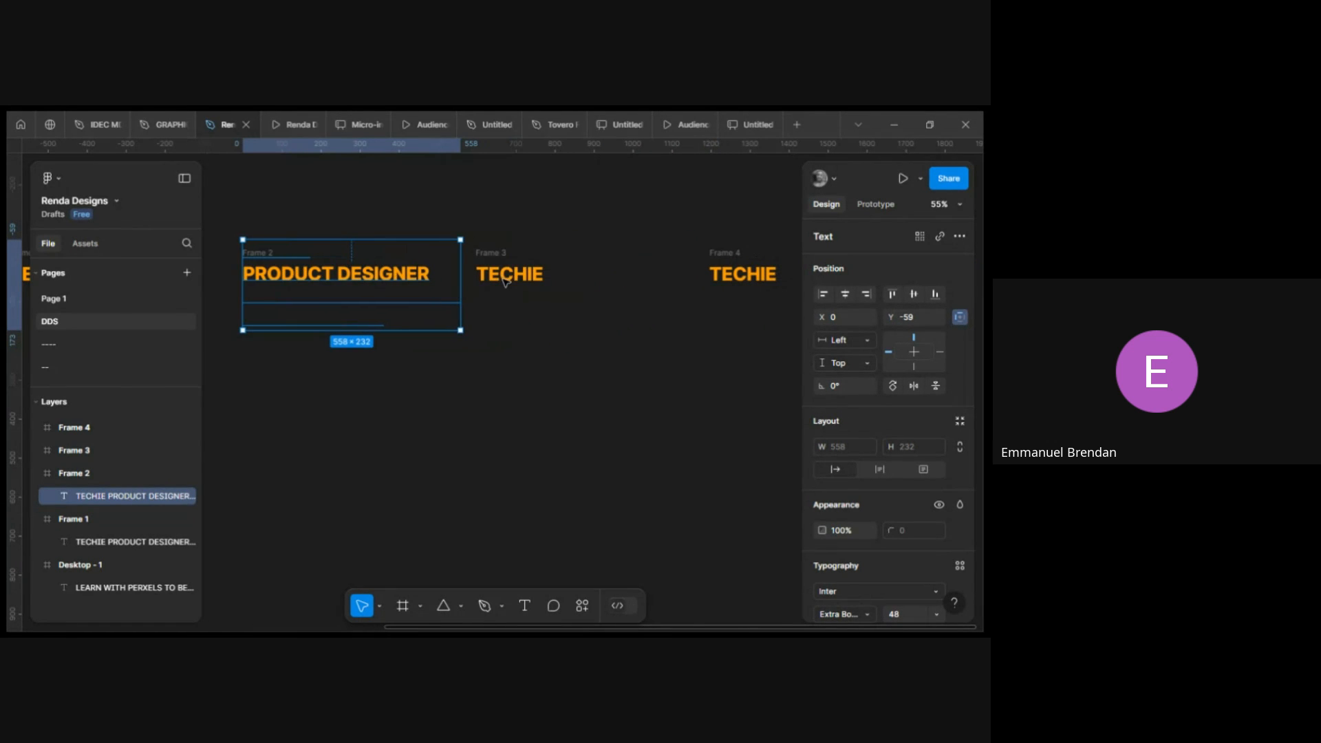
{"action": "left_click", "coordinate": [512, 274]}
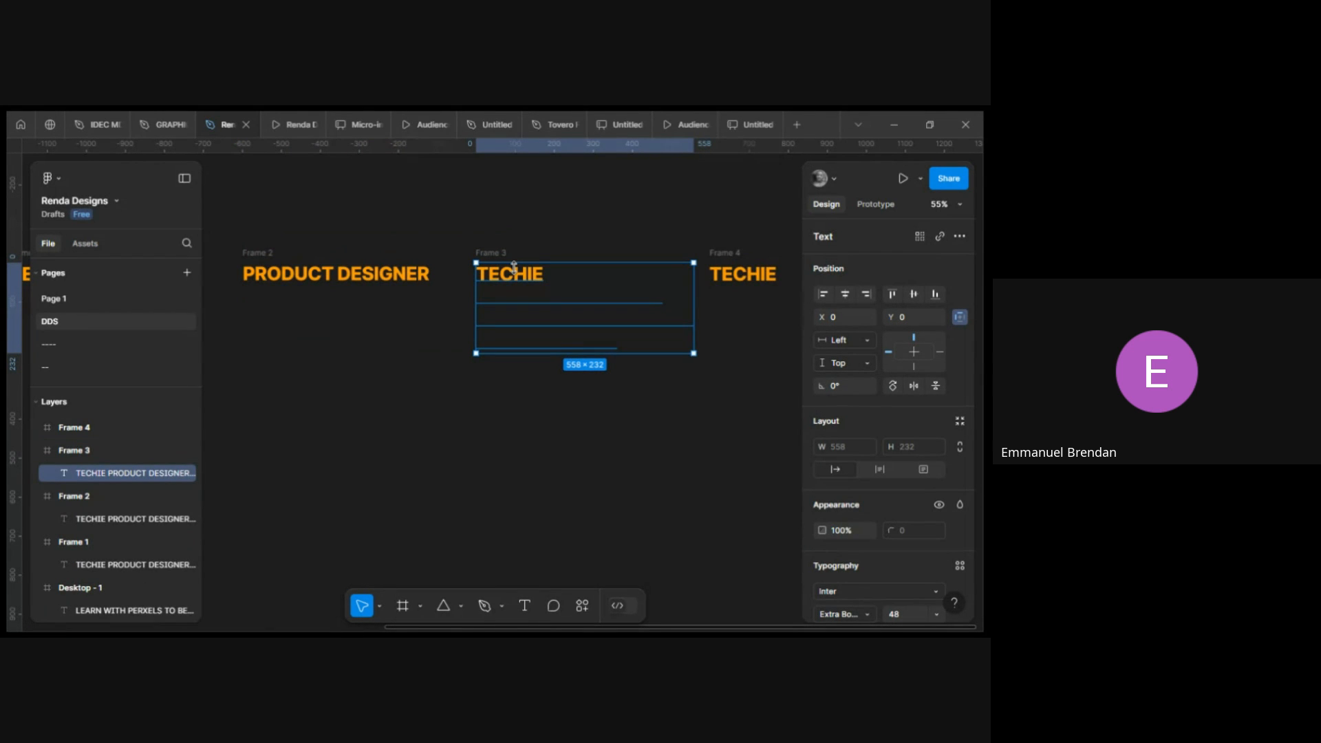
{"action": "left_click_drag", "start_coordinate": [514, 266], "coordinate": [517, 270]}
{"action": "key", "text": "Up"}
{"action": "key", "text": "Up"}
{"action": "key", "text": "Up"}
{"action": "key", "text": "Up"}
{"action": "key", "text": "Up"}
{"action": "key", "text": "Up"}
{"action": "key", "text": "Up"}
{"action": "key", "text": "Up"}
{"action": "key", "text": "Up"}
{"action": "key", "text": "Up"}
{"action": "key", "text": "Up"}
{"action": "key", "text": "Up"}
{"action": "key", "text": "Up"}
{"action": "key", "text": "Up"}
{"action": "key", "text": "Up"}
{"action": "key", "text": "Up"}
{"action": "key", "text": "Up"}
{"action": "key", "text": "Up"}
{"action": "key", "text": "Up"}
{"action": "key", "text": "Up"}
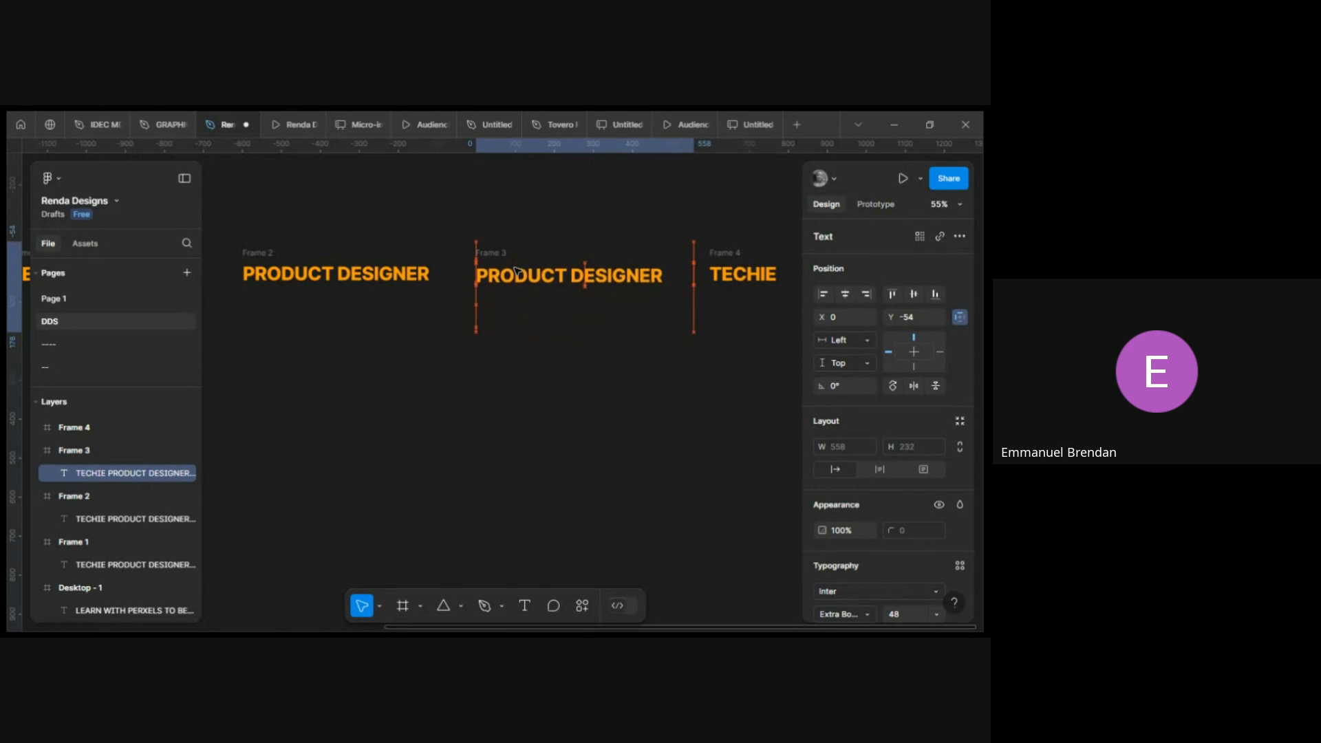
{"action": "key", "text": "Up"}
{"action": "key", "text": "Up"}
{"action": "key", "text": "Up"}
{"action": "key", "text": "Up"}
{"action": "key", "text": "Up"}
{"action": "key", "text": "Up"}
{"action": "key", "text": "Up"}
{"action": "key", "text": "Up"}
{"action": "key", "text": "Up"}
{"action": "key", "text": "Up"}
{"action": "key", "text": "Up"}
{"action": "key", "text": "Up"}
{"action": "key", "text": "Up"}
{"action": "key", "text": "Up"}
{"action": "key", "text": "Up"}
{"action": "key", "text": "Up"}
{"action": "key", "text": "Up"}
{"action": "key", "text": "Up"}
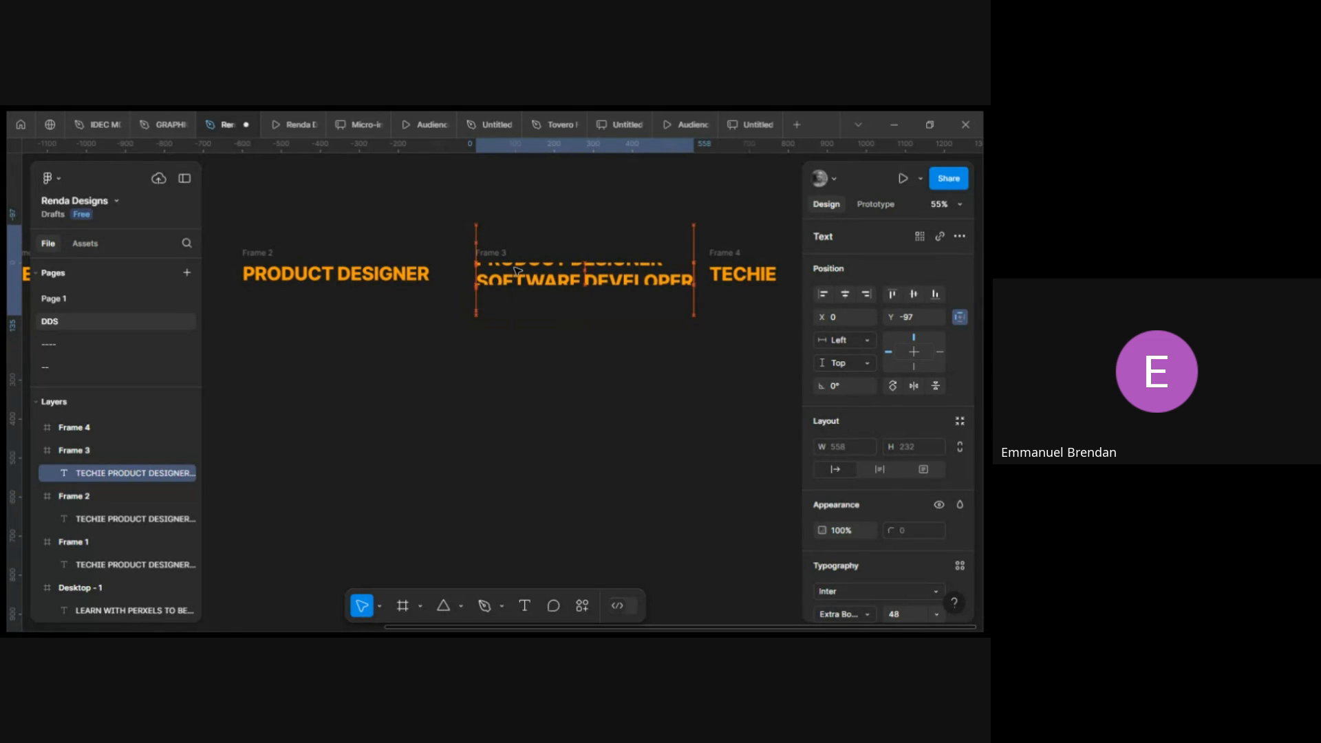
{"action": "key", "text": "Up"}
{"action": "key", "text": "Up"}
{"action": "key", "text": "Up"}
{"action": "key", "text": "Up"}
{"action": "key", "text": "Up"}
{"action": "key", "text": "Up"}
{"action": "key", "text": "Up"}
{"action": "key", "text": "Up"}
{"action": "key", "text": "Up"}
{"action": "key", "text": "Up"}
{"action": "key", "text": "Up"}
{"action": "key", "text": "Up"}
{"action": "key", "text": "Up"}
{"action": "key", "text": "Up"}
{"action": "key", "text": "Up"}
{"action": "key", "text": "Up"}
{"action": "key", "text": "Up"}
{"action": "key", "text": "Up"}
{"action": "key", "text": "Up"}
{"action": "key", "text": "Up"}
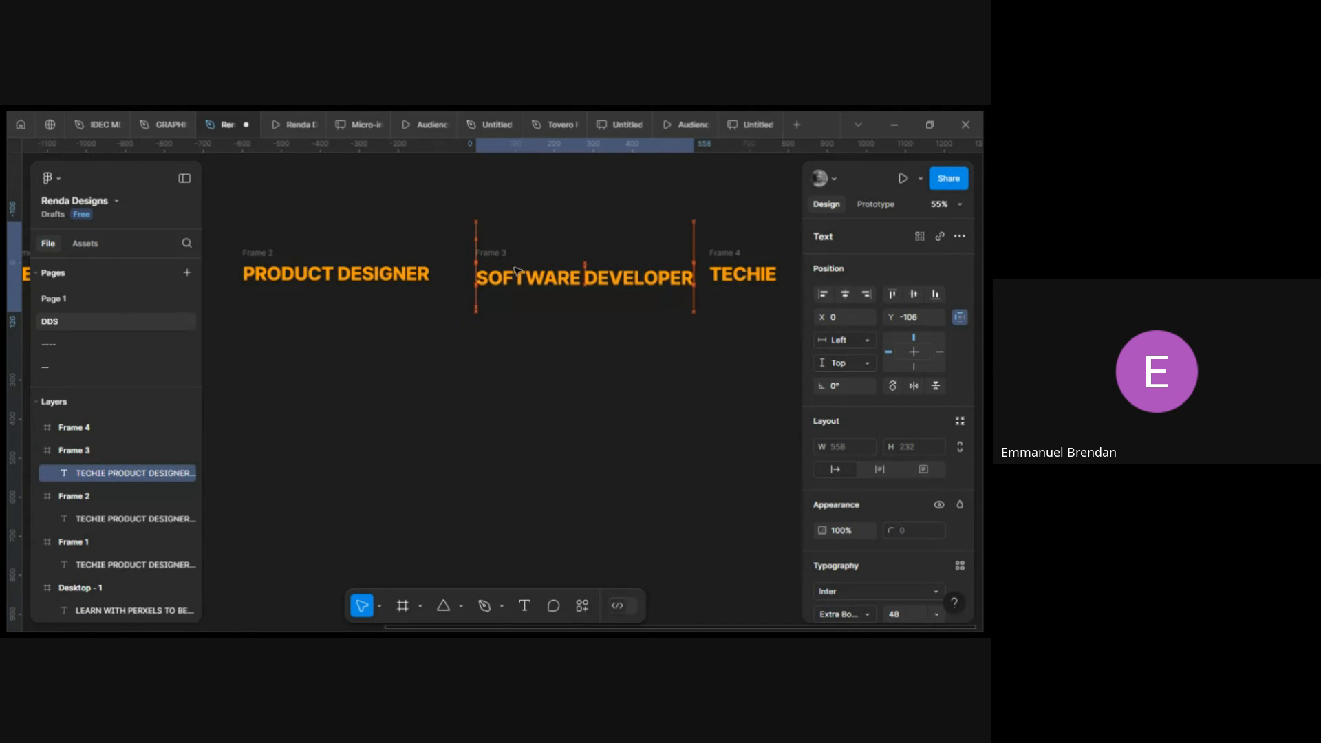
{"action": "key", "text": "Down"}
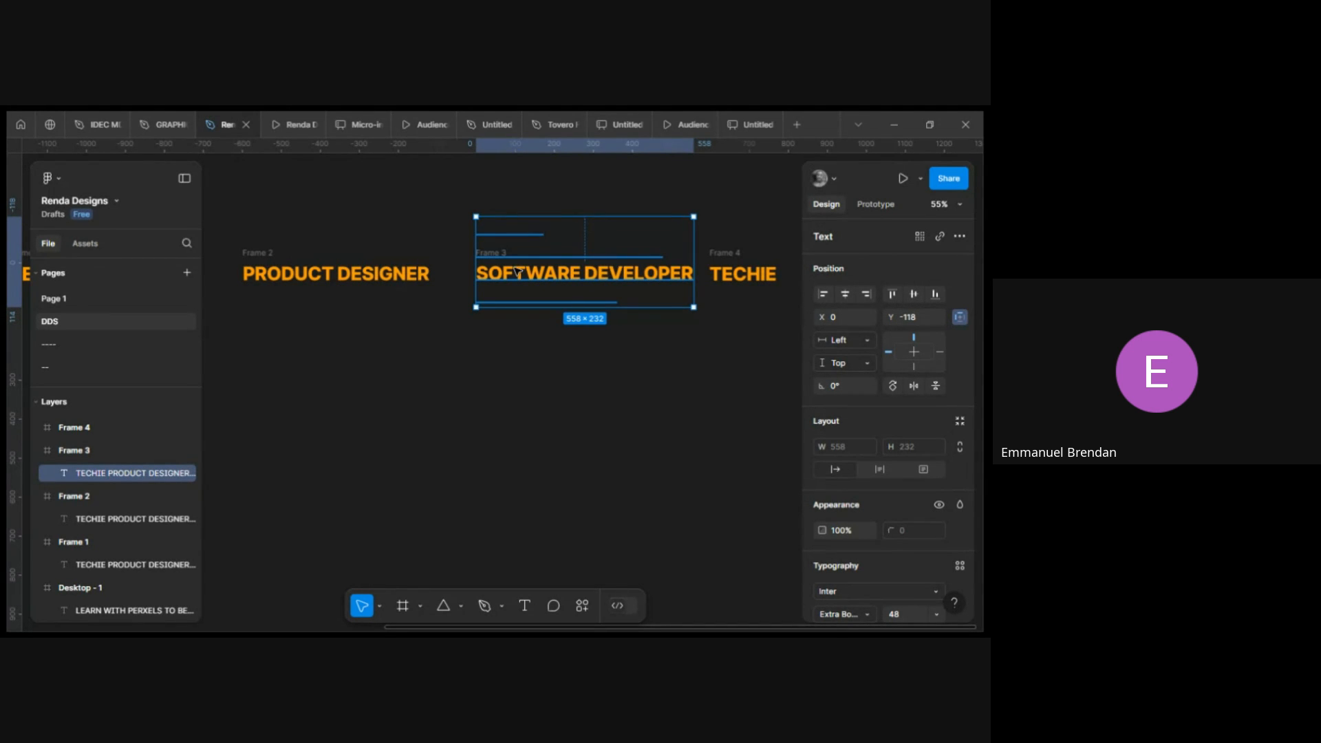
{"action": "key", "text": "Down"}
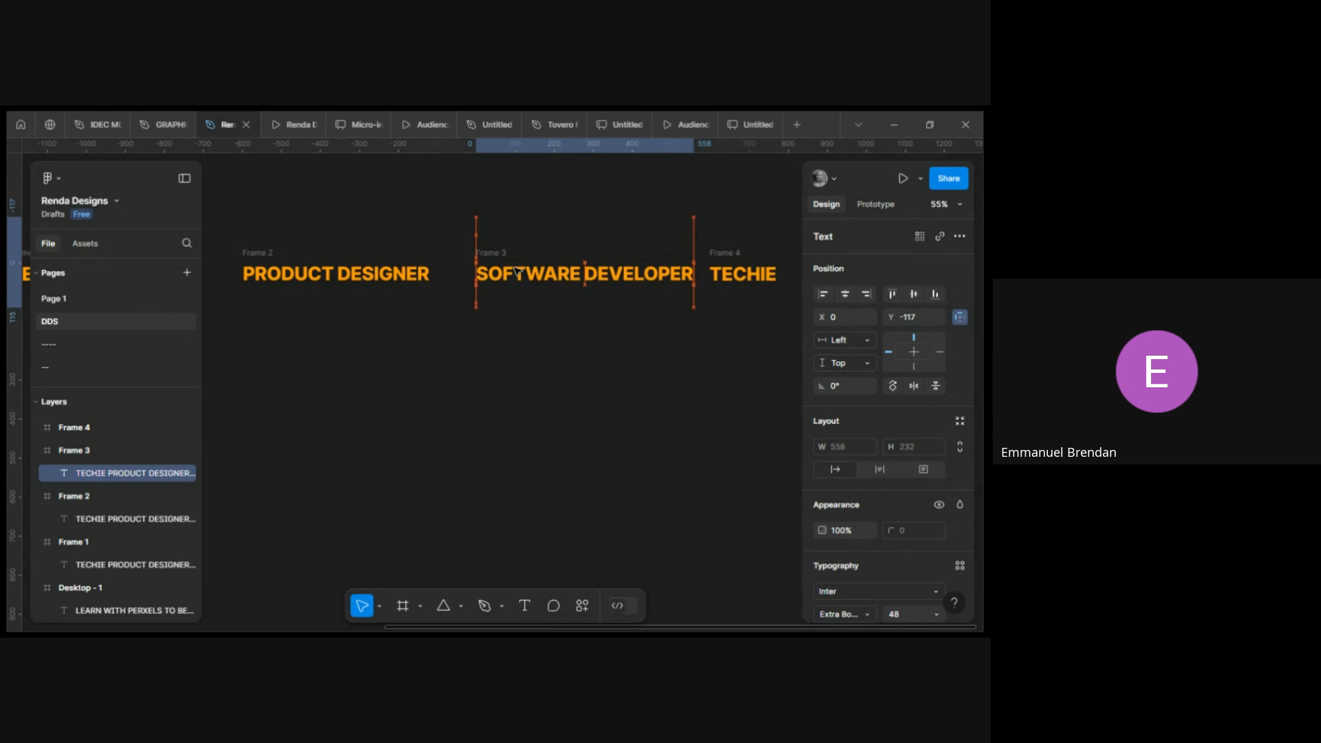
{"action": "key", "text": "Up"}
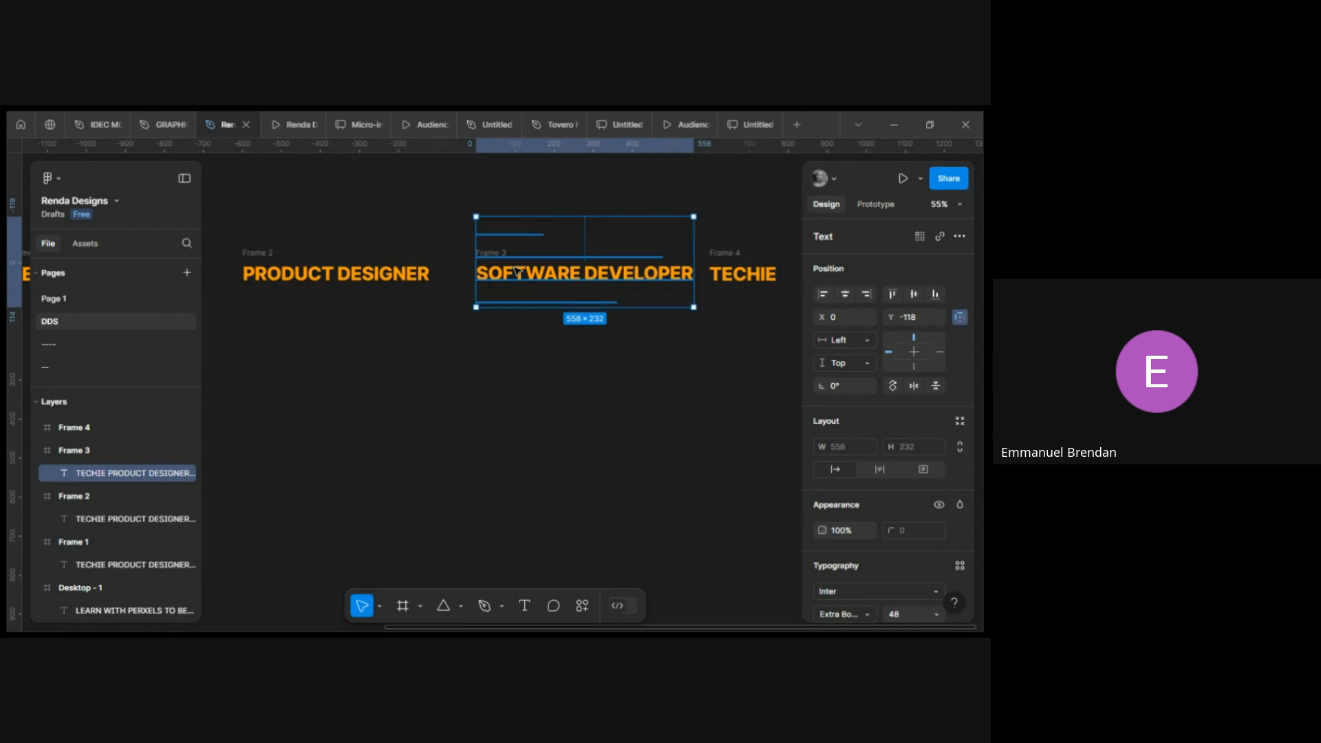
In the fourth frame, nudge the role text upward so DATA ANALYST shows in the frame.
{"action": "scroll", "coordinate": [523, 273], "scroll_direction": "right", "scroll_amount": 5}
{"action": "left_click", "coordinate": [544, 274]}
{"action": "left_click", "coordinate": [544, 273]}
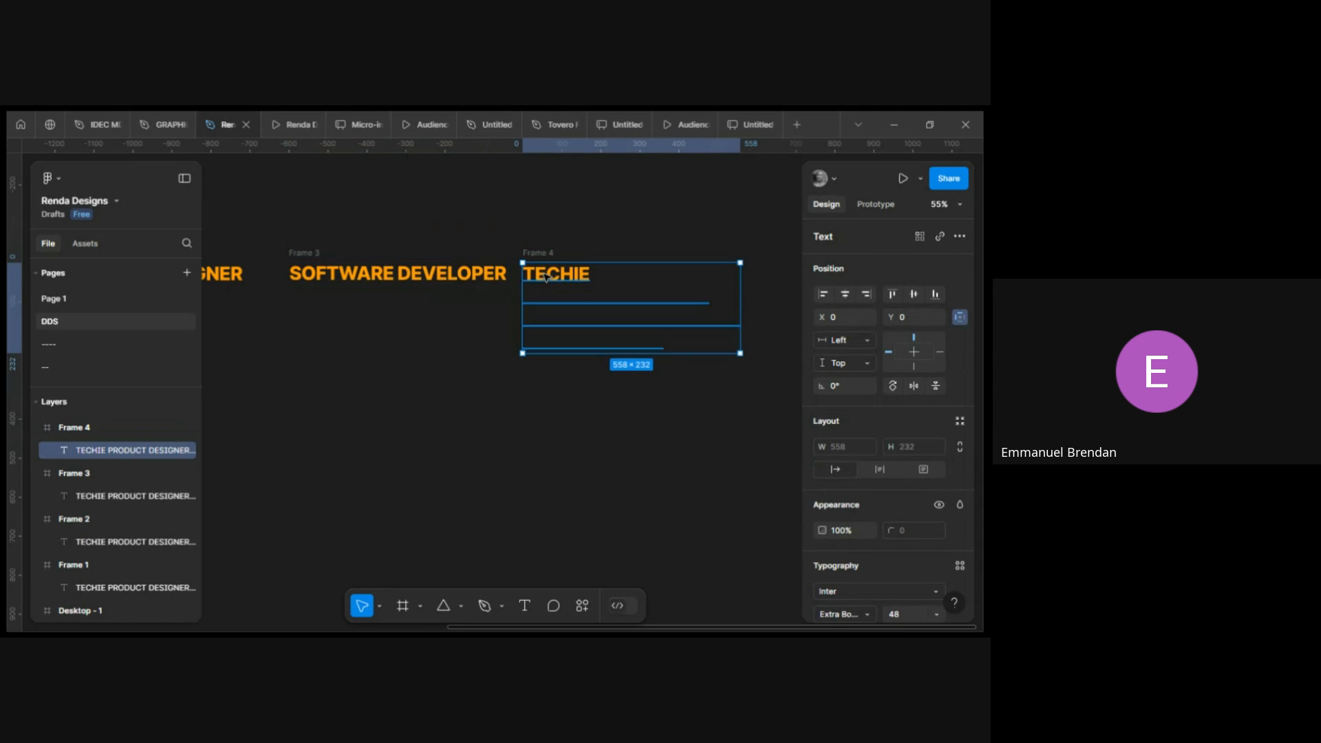
{"action": "key", "text": "Up"}
{"action": "key", "text": "Up"}
{"action": "key", "text": "Up"}
{"action": "key", "text": "Up"}
{"action": "key", "text": "Up"}
{"action": "key", "text": "Up"}
{"action": "key", "text": "Up"}
{"action": "key", "text": "Up"}
{"action": "key", "text": "Up"}
{"action": "key", "text": "Up"}
{"action": "key", "text": "Up"}
{"action": "key", "text": "Up"}
{"action": "key", "text": "Up"}
{"action": "key", "text": "Up"}
{"action": "key", "text": "Up"}
{"action": "key", "text": "Up"}
{"action": "key", "text": "Up"}
{"action": "key", "text": "Up"}
{"action": "key", "text": "Up"}
{"action": "key", "text": "Up"}
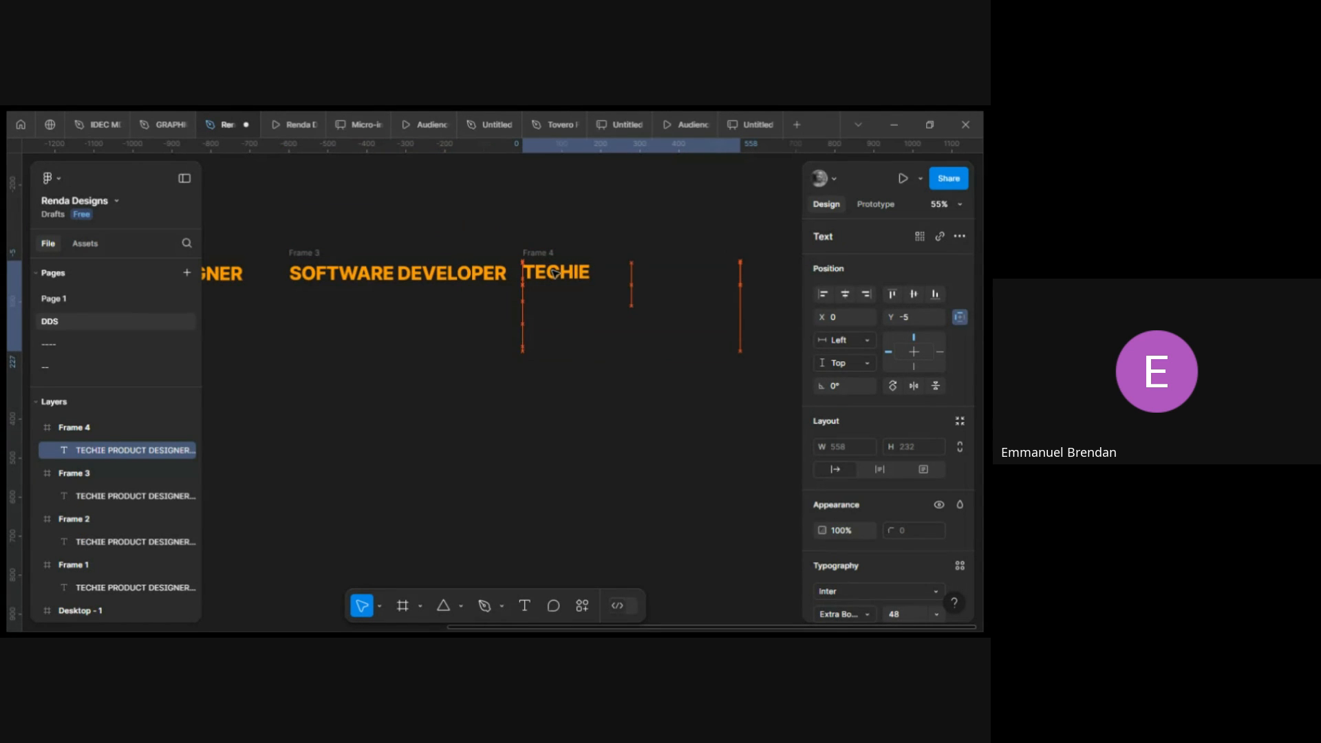
{"action": "key", "text": "Up"}
{"action": "key", "text": "Up"}
{"action": "key", "text": "Up"}
{"action": "key", "text": "Up"}
{"action": "key", "text": "Up"}
{"action": "key", "text": "Up"}
{"action": "key", "text": "Up"}
{"action": "key", "text": "Up"}
{"action": "key", "text": "Up"}
{"action": "key", "text": "Up"}
{"action": "key", "text": "Up"}
{"action": "key", "text": "Up"}
{"action": "key", "text": "Up"}
{"action": "key", "text": "Up"}
{"action": "key", "text": "Up"}
{"action": "key", "text": "Up"}
{"action": "key", "text": "Up"}
{"action": "key", "text": "Up"}
{"action": "key", "text": "Up"}
{"action": "key", "text": "Up"}
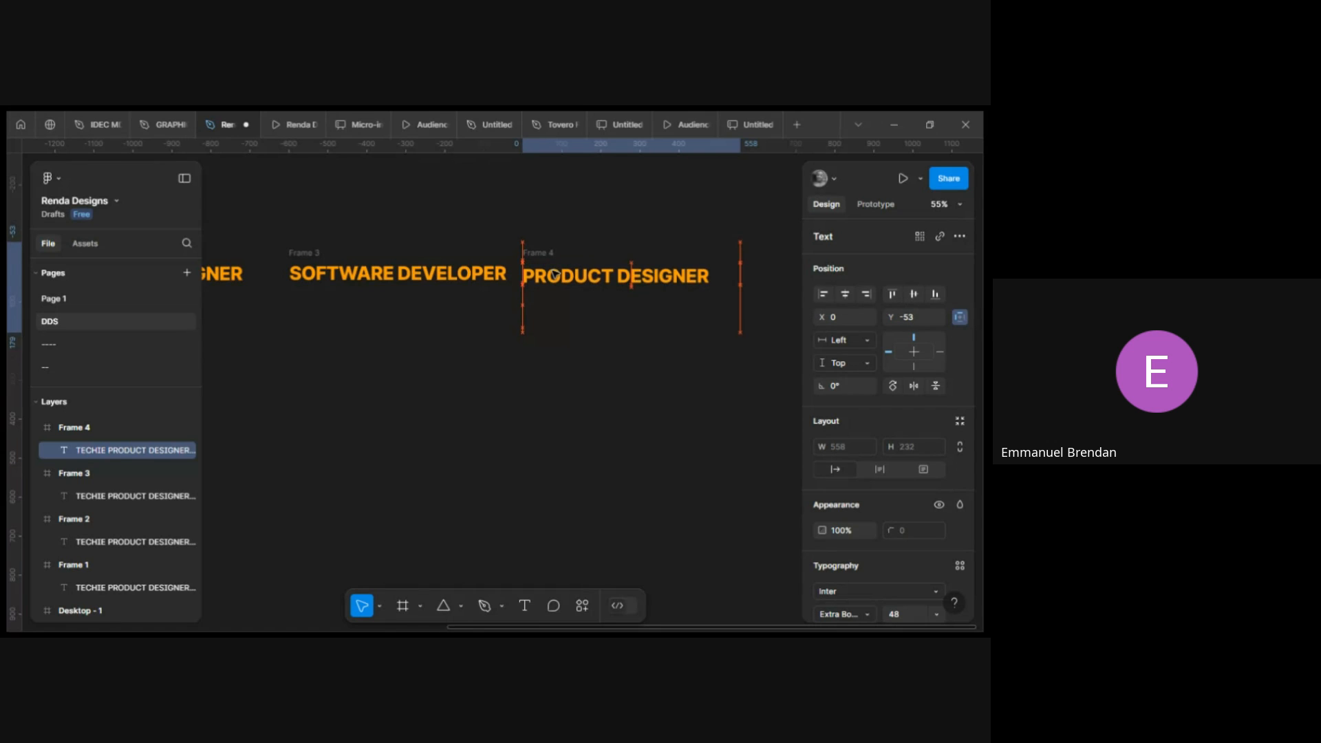
{"action": "key", "text": "Up"}
{"action": "key", "text": "Up"}
{"action": "key", "text": "Up"}
{"action": "key", "text": "Up"}
{"action": "key", "text": "Up"}
{"action": "key", "text": "Up"}
{"action": "key", "text": "Up"}
{"action": "key", "text": "Up"}
{"action": "key", "text": "Up"}
{"action": "key", "text": "Up"}
{"action": "key", "text": "Up"}
{"action": "key", "text": "Up"}
{"action": "key", "text": "Up"}
{"action": "key", "text": "Up"}
{"action": "key", "text": "Up"}
{"action": "key", "text": "Up"}
{"action": "key", "text": "Up"}
{"action": "key", "text": "Up"}
{"action": "key", "text": "Up"}
{"action": "key", "text": "Up"}
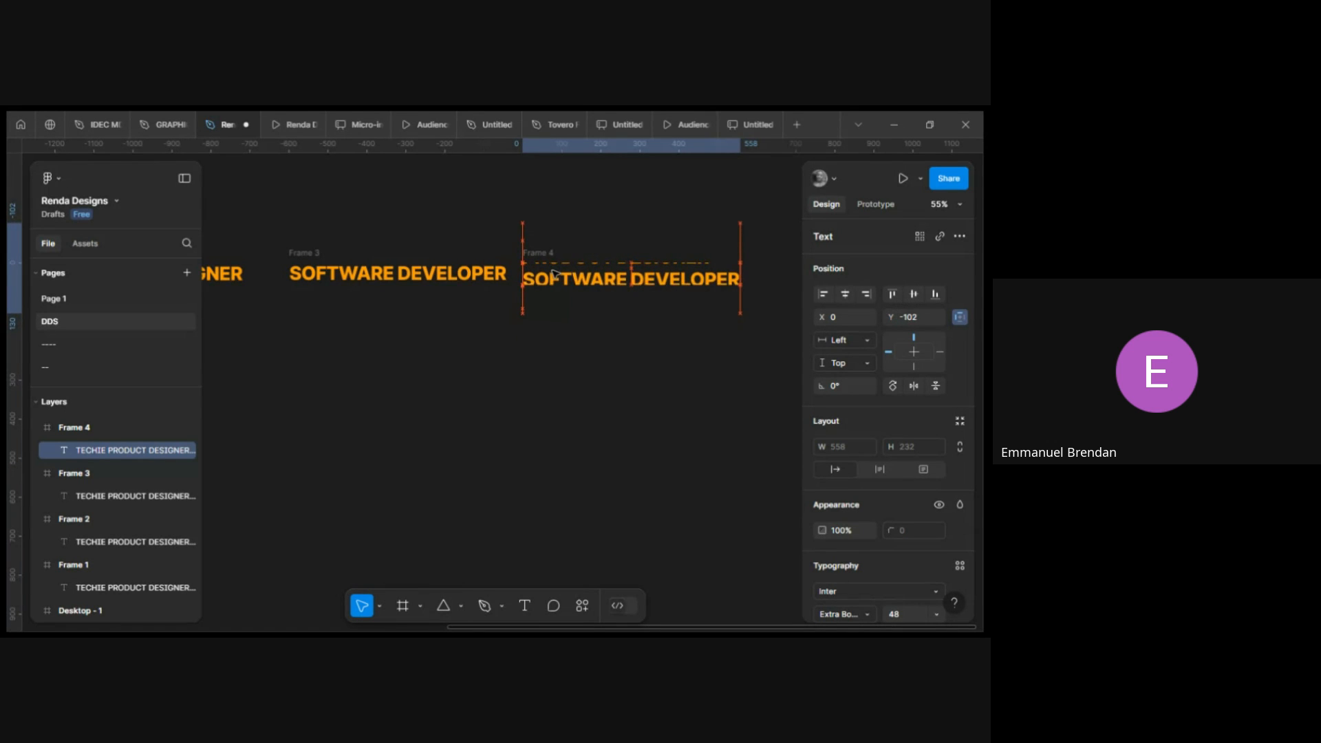
{"action": "key", "text": "Up"}
{"action": "key", "text": "Up"}
{"action": "key", "text": "Up"}
{"action": "key", "text": "Up"}
{"action": "key", "text": "Up"}
{"action": "key", "text": "Up"}
{"action": "key", "text": "Up"}
{"action": "key", "text": "Up"}
{"action": "key", "text": "Up"}
{"action": "key", "text": "Up"}
{"action": "key", "text": "Up"}
{"action": "key", "text": "Up"}
{"action": "key", "text": "Up"}
{"action": "key", "text": "Up"}
{"action": "key", "text": "Up"}
{"action": "key", "text": "Up"}
{"action": "key", "text": "Up"}
{"action": "key", "text": "Up"}
{"action": "key", "text": "Up"}
{"action": "key", "text": "Up"}
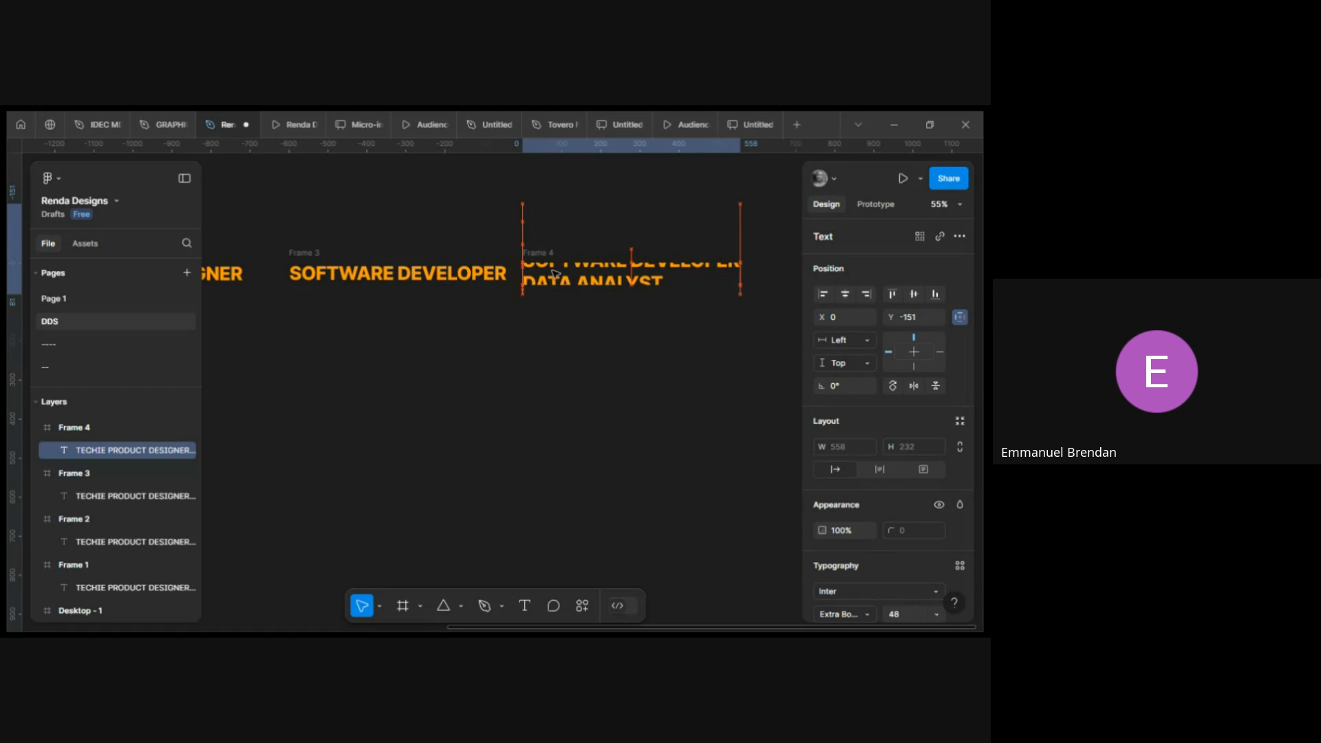
{"action": "key", "text": "Up"}
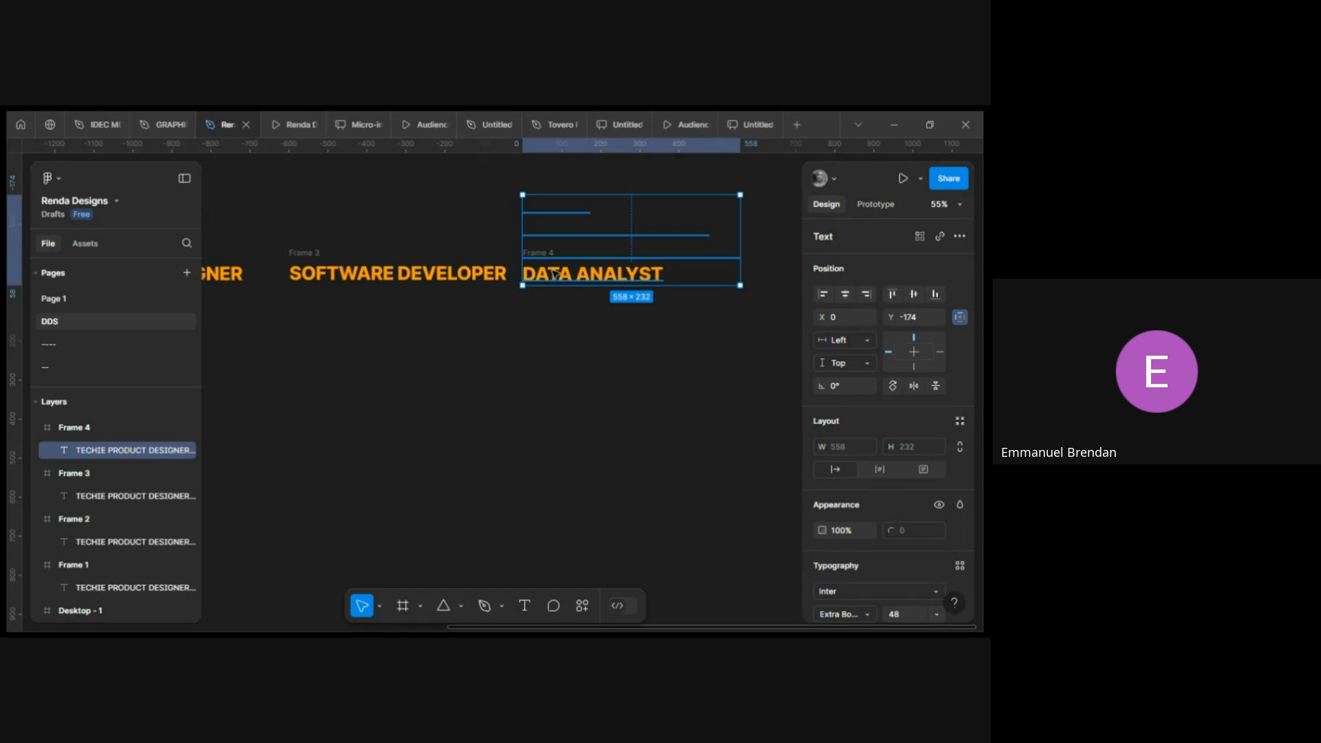
{"action": "scroll", "coordinate": [554, 274], "scroll_direction": "left", "scroll_amount": 5}
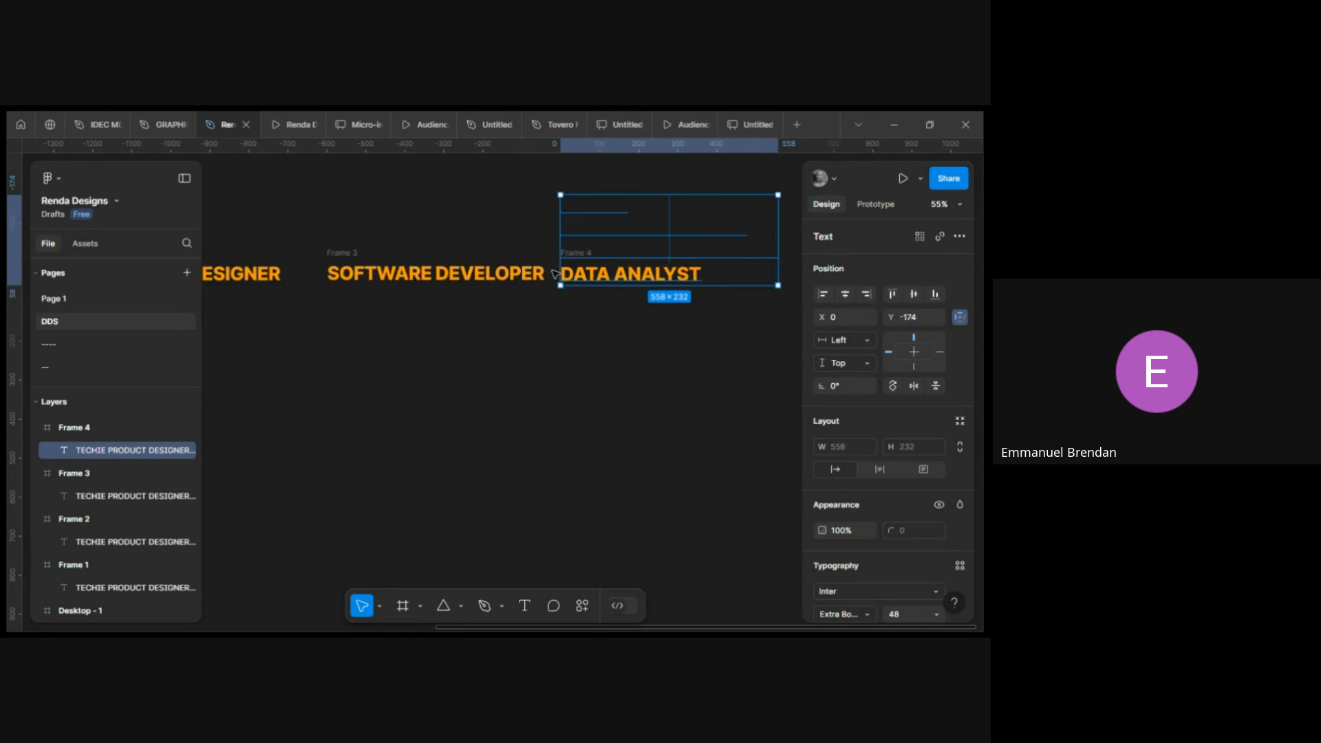
Select all four role frames and combine them into a component set.
{"action": "left_click", "coordinate": [502, 356]}
{"action": "scroll", "coordinate": [497, 357], "scroll_direction": "down", "scroll_amount": 5}
{"action": "scroll", "coordinate": [497, 358], "scroll_direction": "left", "scroll_amount": 1}
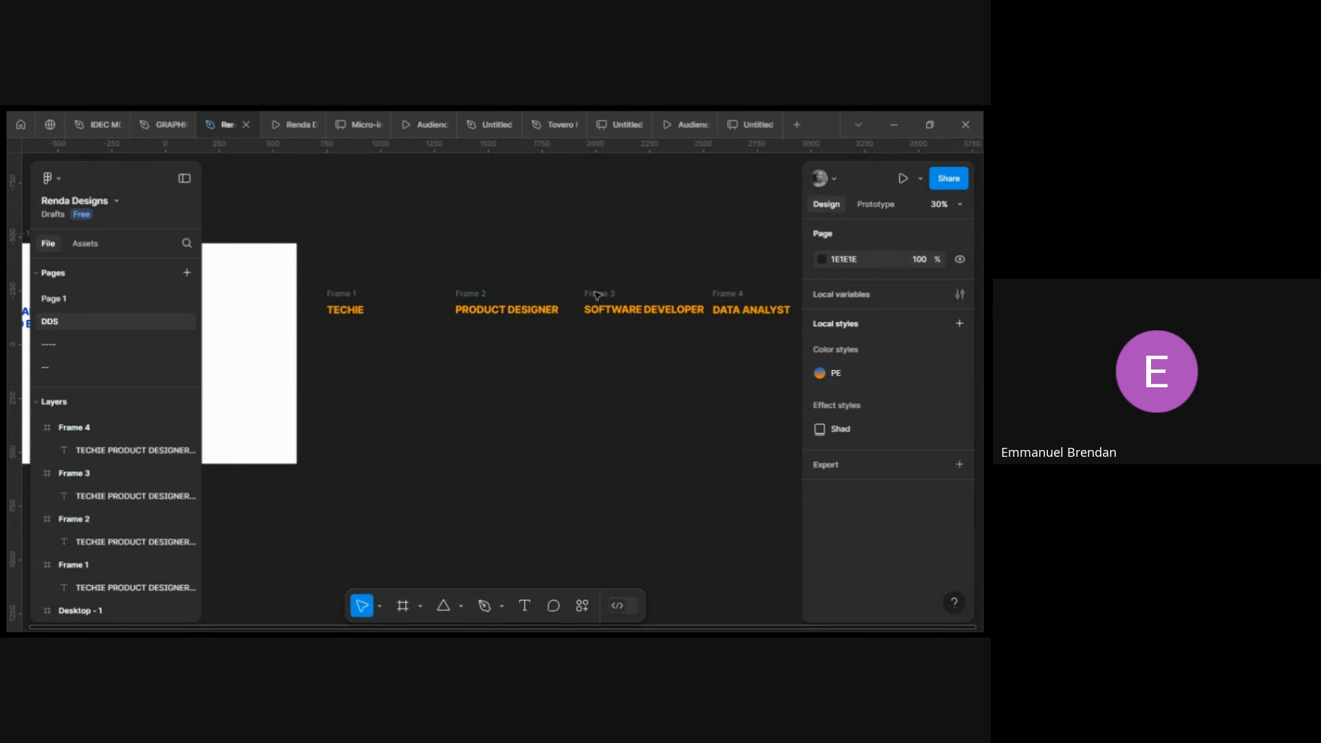
{"action": "scroll", "coordinate": [619, 306], "scroll_direction": "right", "scroll_amount": 3}
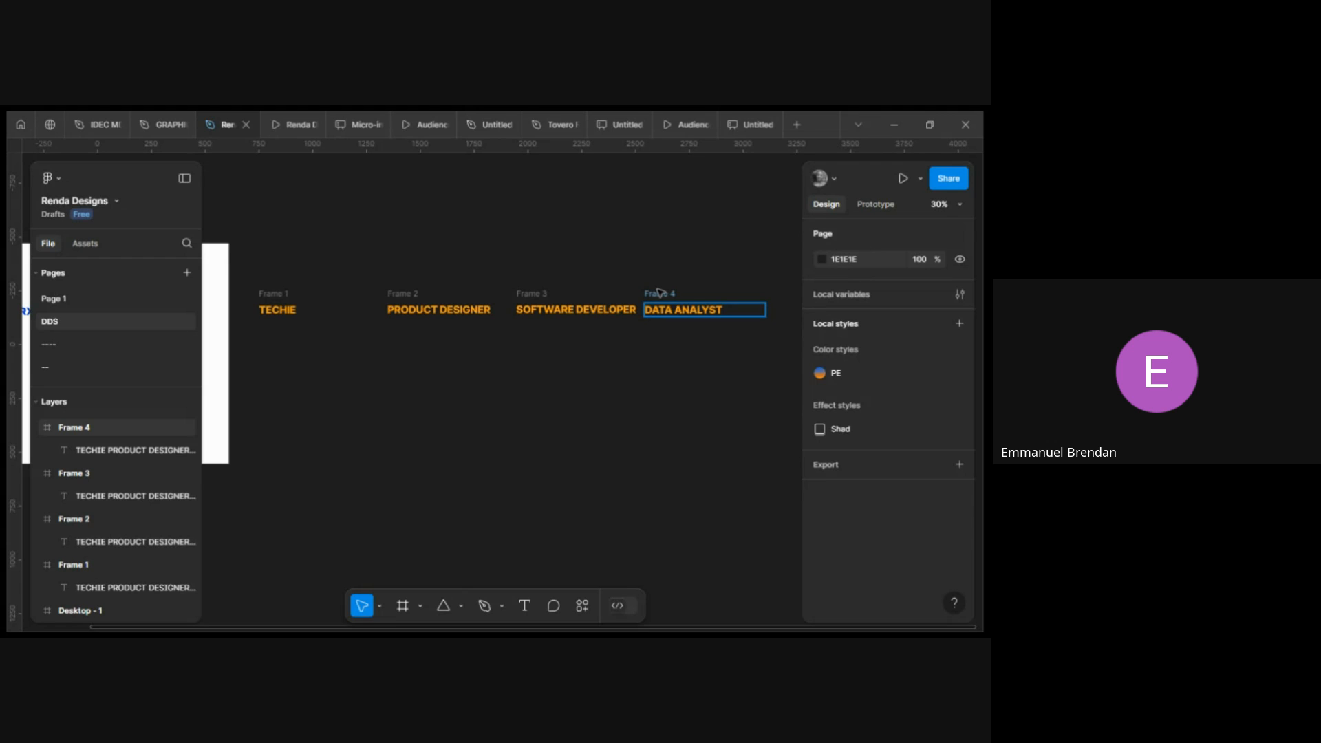
{"action": "left_click", "coordinate": [660, 293]}
{"action": "left_click", "coordinate": [528, 294], "text": "shift"}
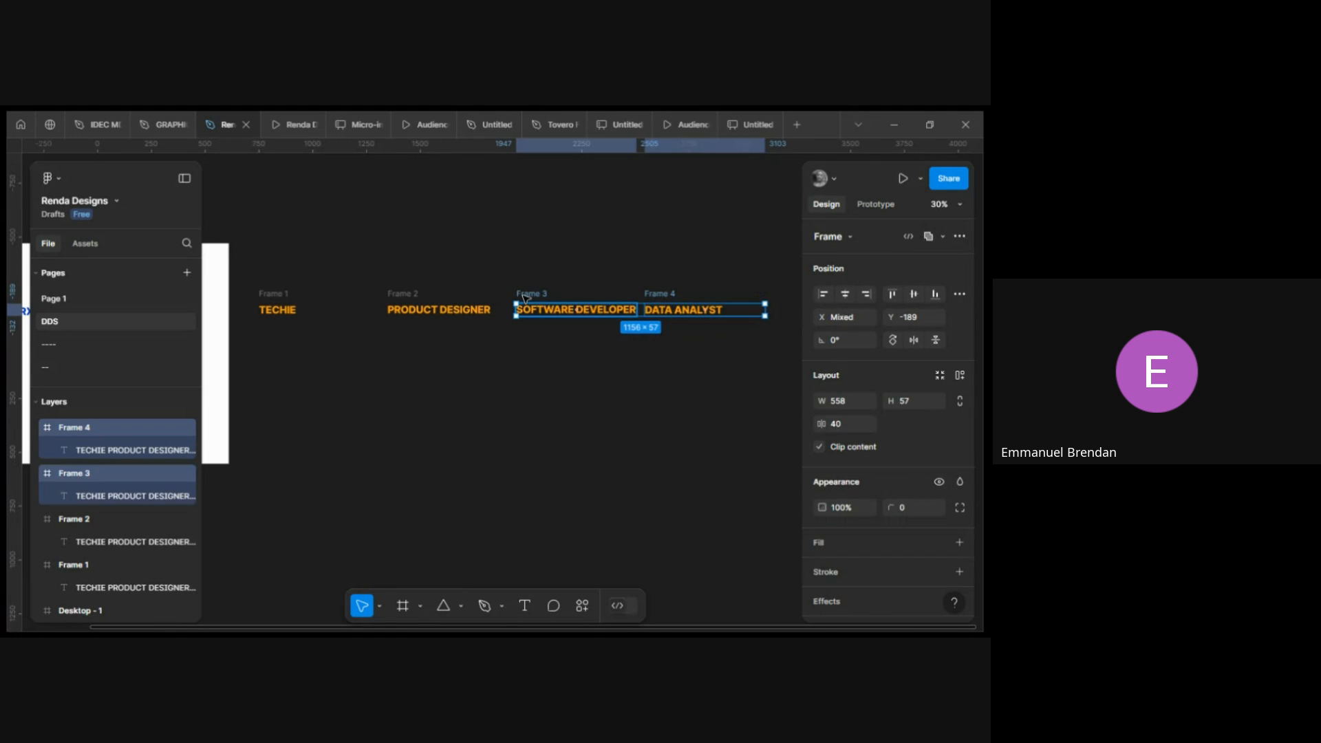
{"action": "left_click", "coordinate": [594, 254]}
{"action": "left_click", "coordinate": [277, 294]}
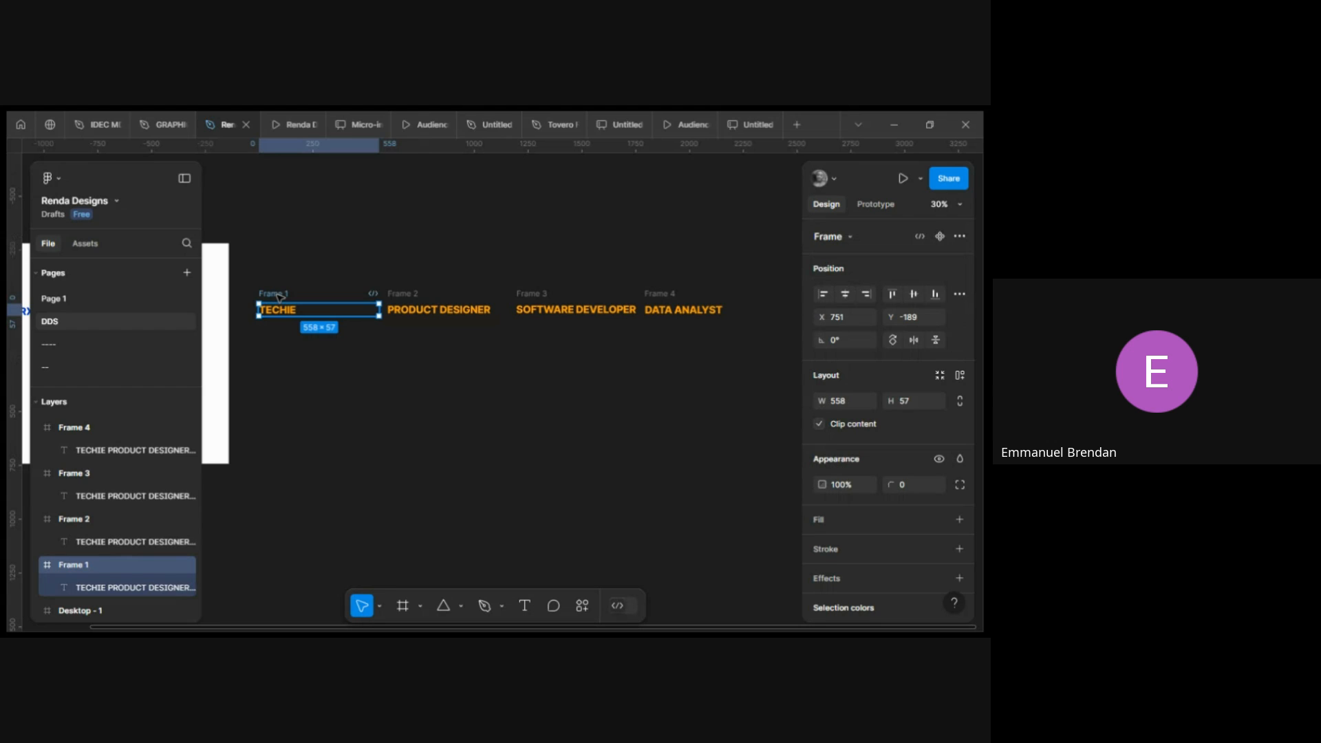
{"action": "left_click", "coordinate": [417, 296], "text": "shift"}
{"action": "left_click", "coordinate": [538, 295], "text": "shift"}
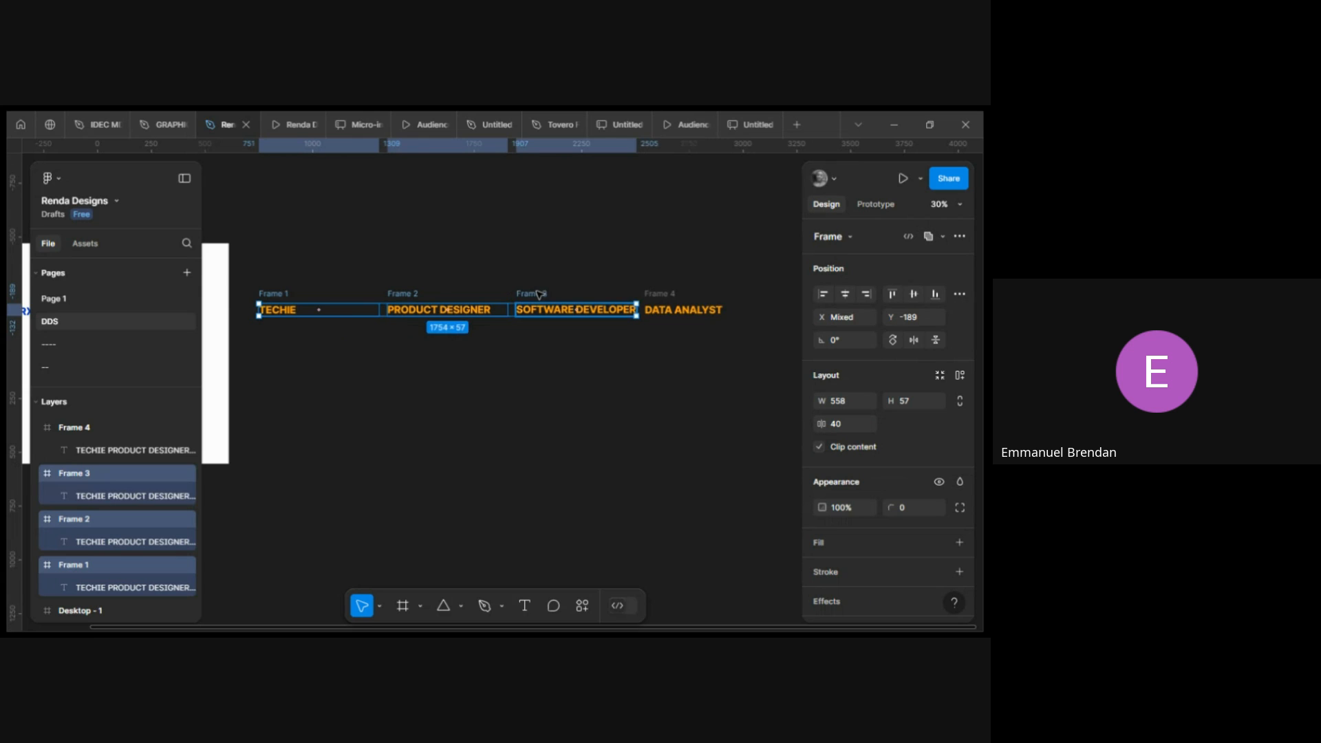
{"action": "left_click", "coordinate": [655, 294], "text": "shift"}
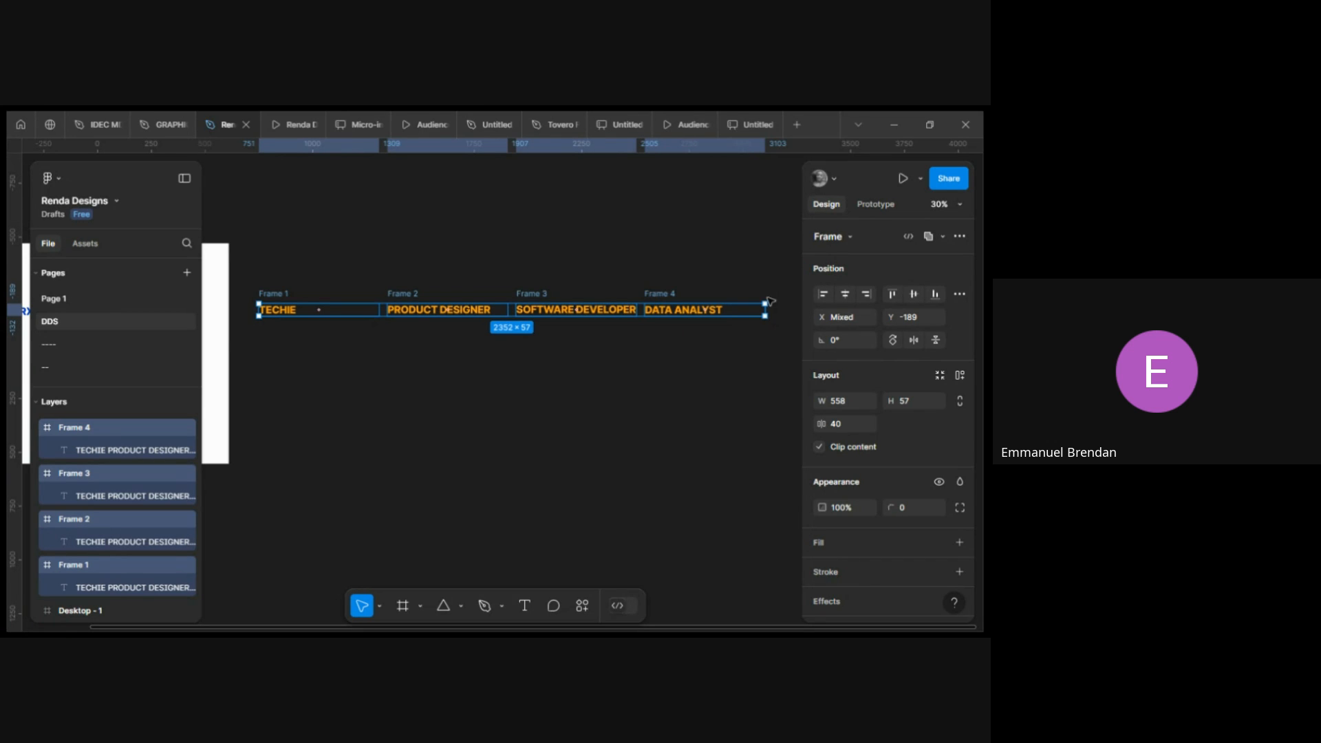
{"action": "left_click", "coordinate": [959, 238]}
{"action": "left_click", "coordinate": [958, 238]}
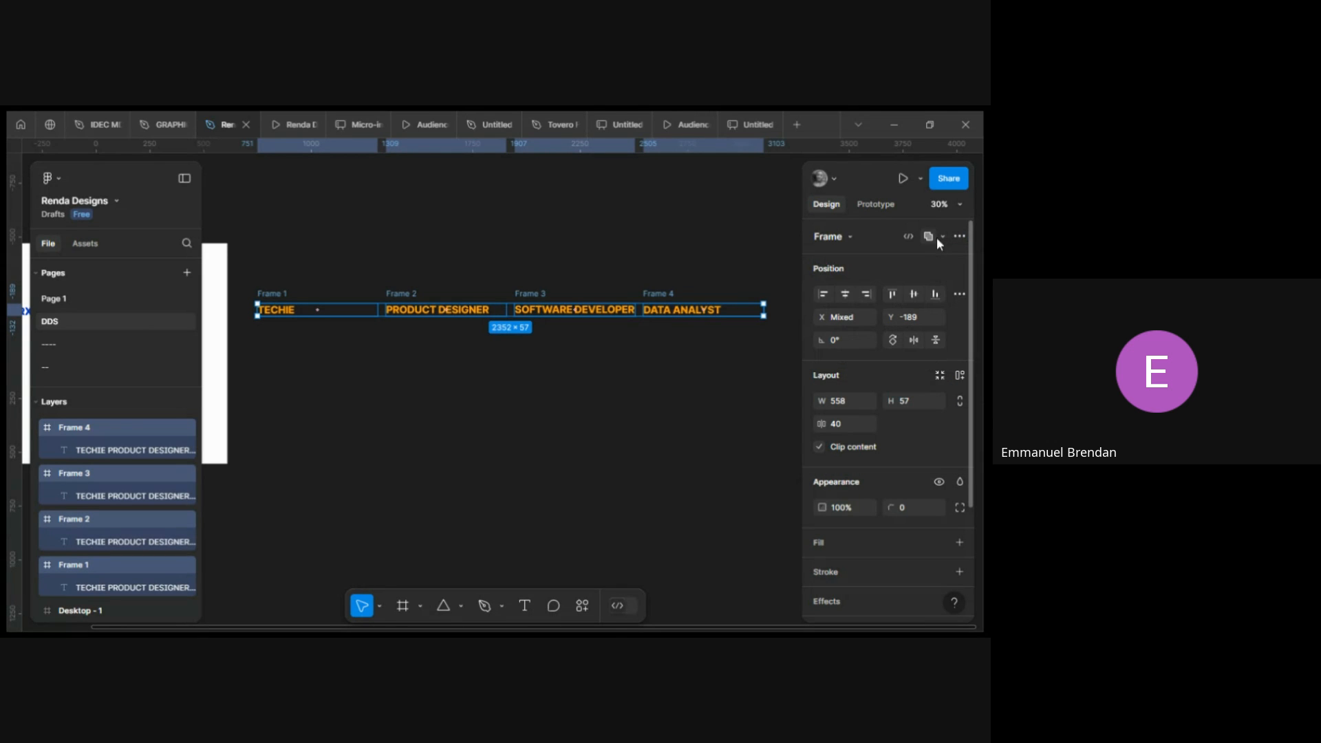
{"action": "left_click", "coordinate": [959, 238]}
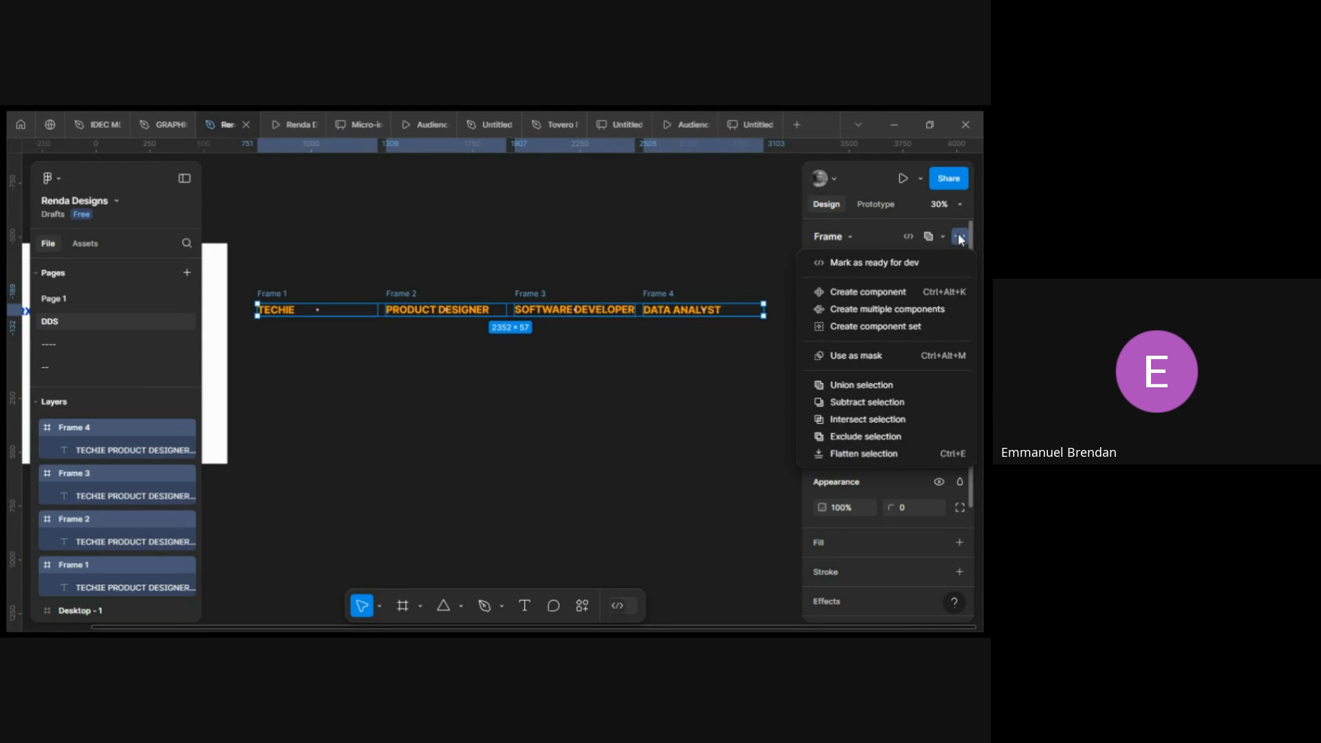
{"action": "left_click", "coordinate": [959, 238]}
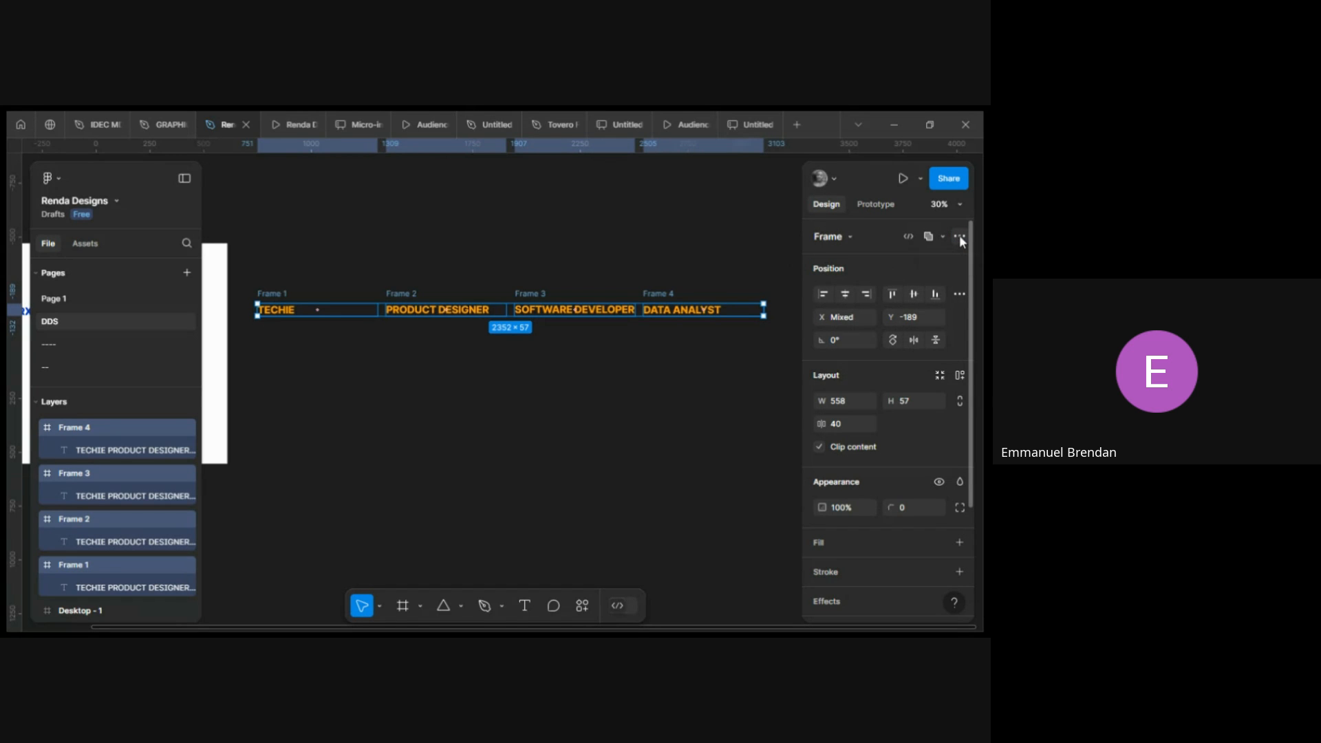
{"action": "left_click", "coordinate": [959, 238]}
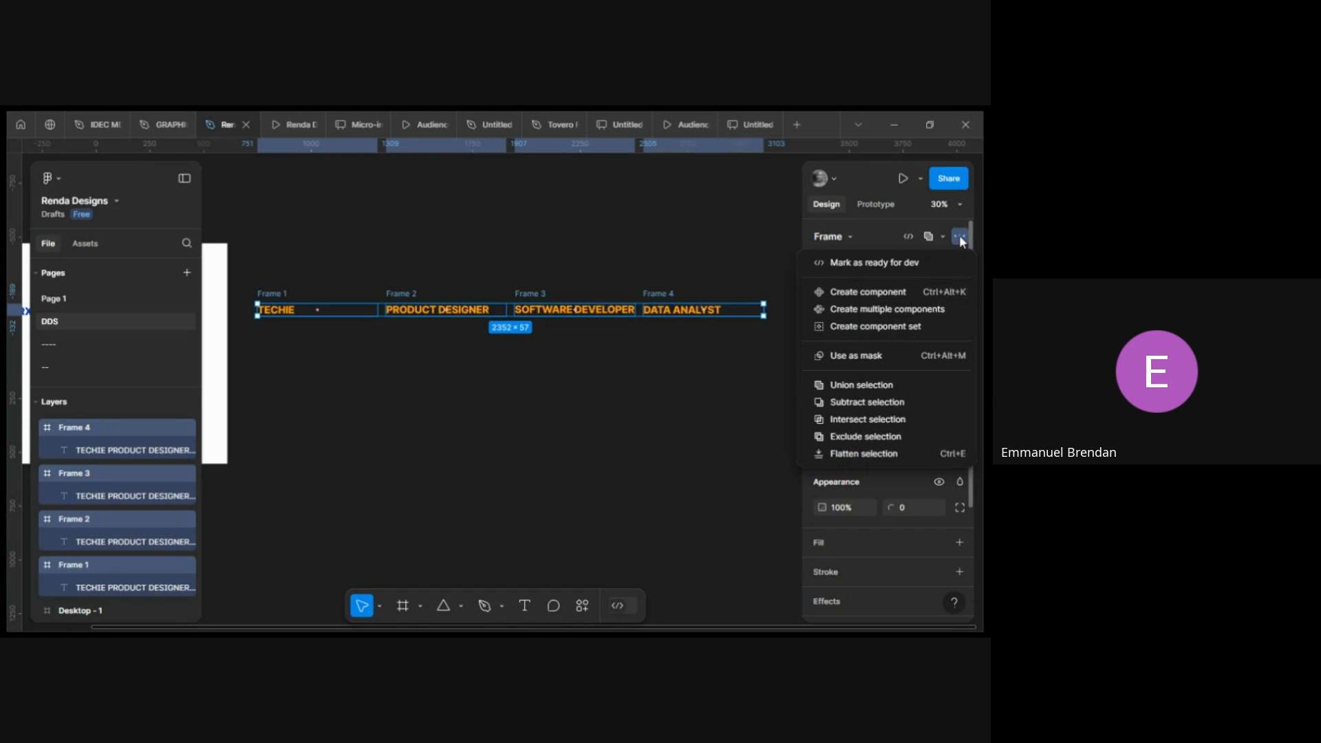
{"action": "left_click", "coordinate": [871, 327]}
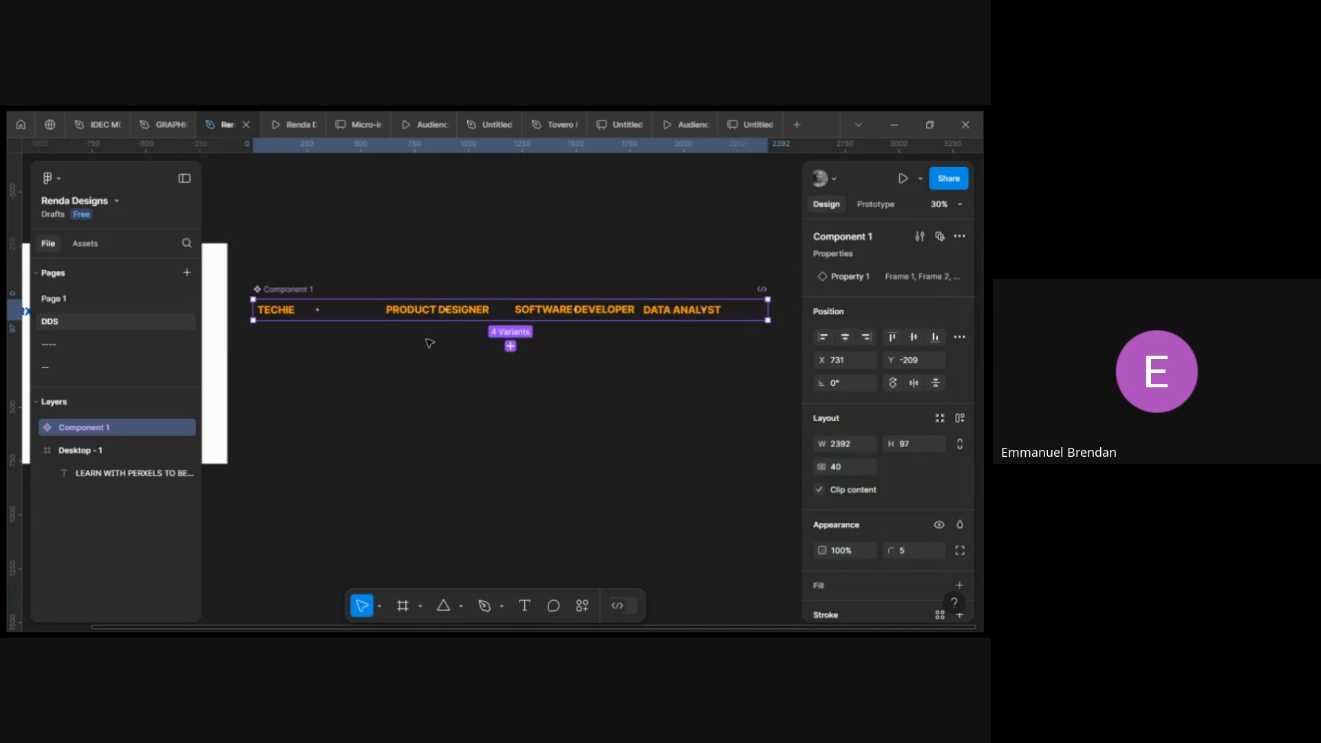
In prototype mode, connect the TECHIE variant to Frame 2 and set its trigger to After delay.
{"action": "left_click", "coordinate": [285, 310]}
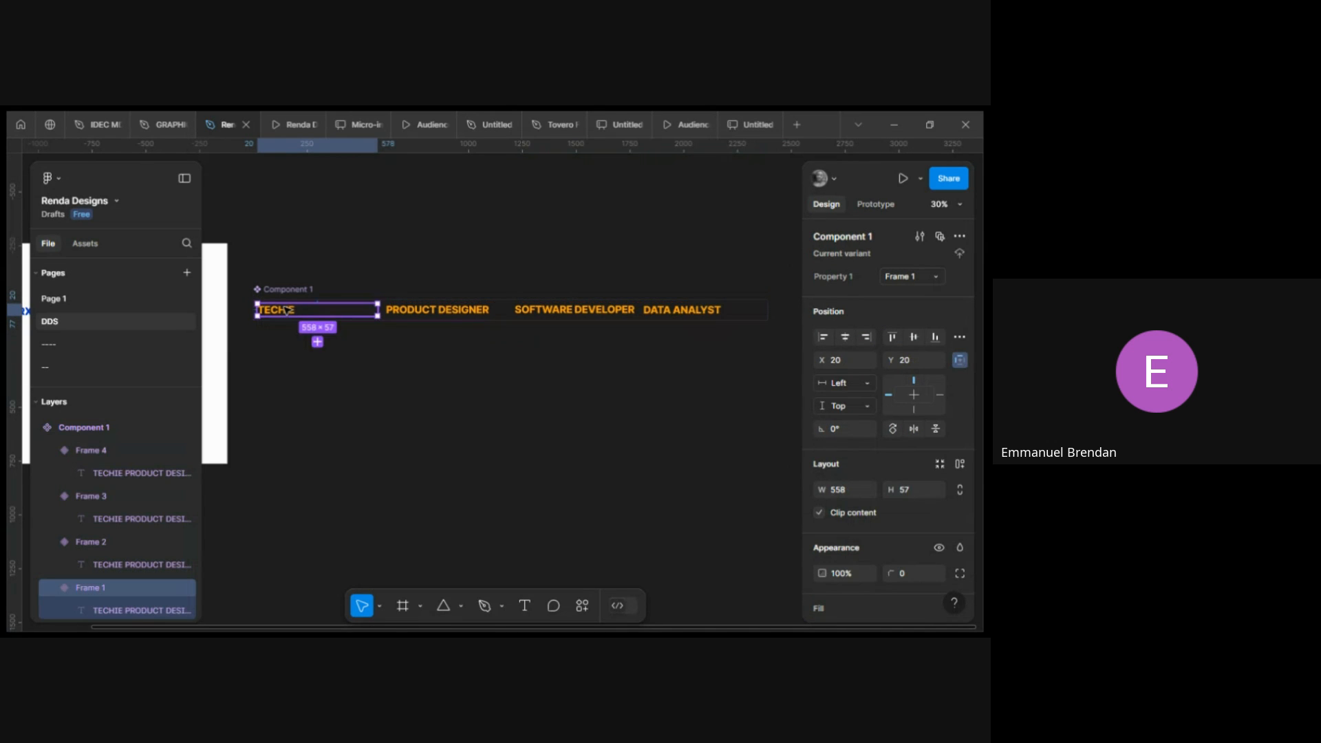
{"action": "scroll", "coordinate": [288, 309], "scroll_direction": "up", "scroll_amount": 5}
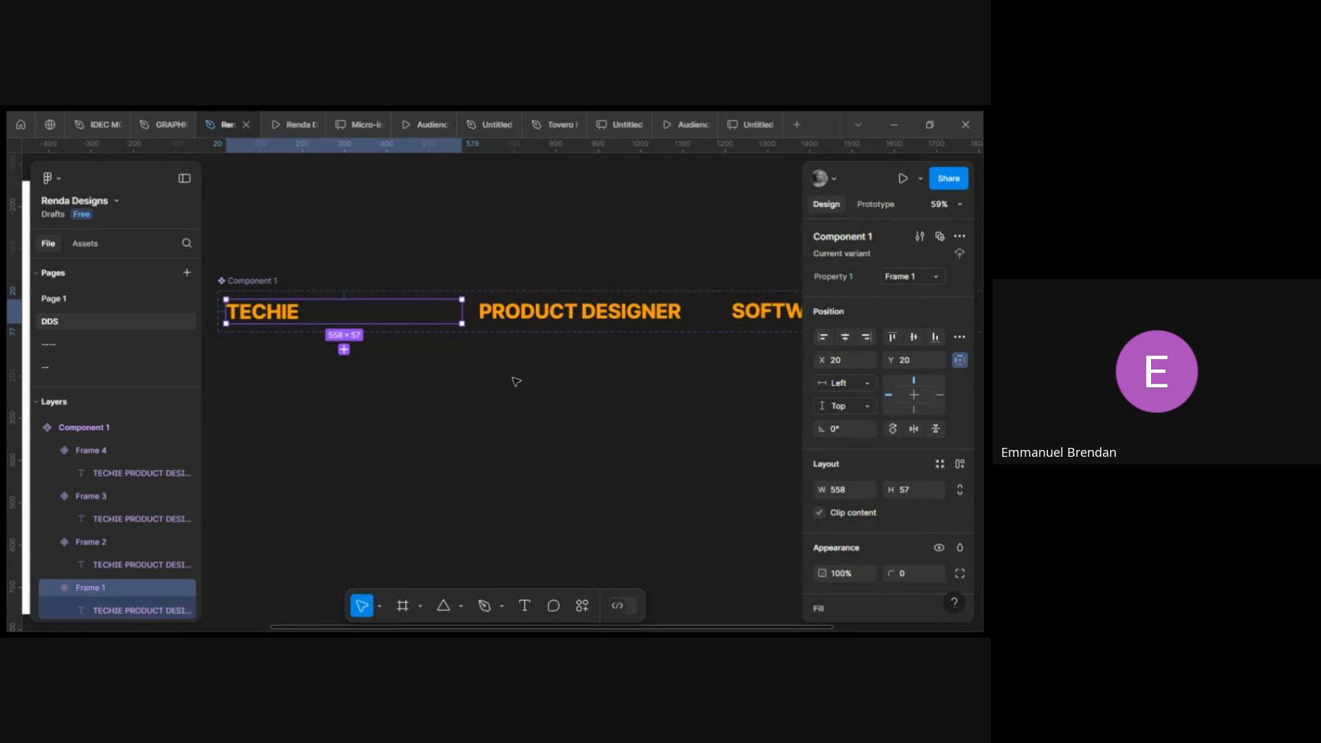
{"action": "scroll", "coordinate": [516, 382], "scroll_direction": "right", "scroll_amount": 1}
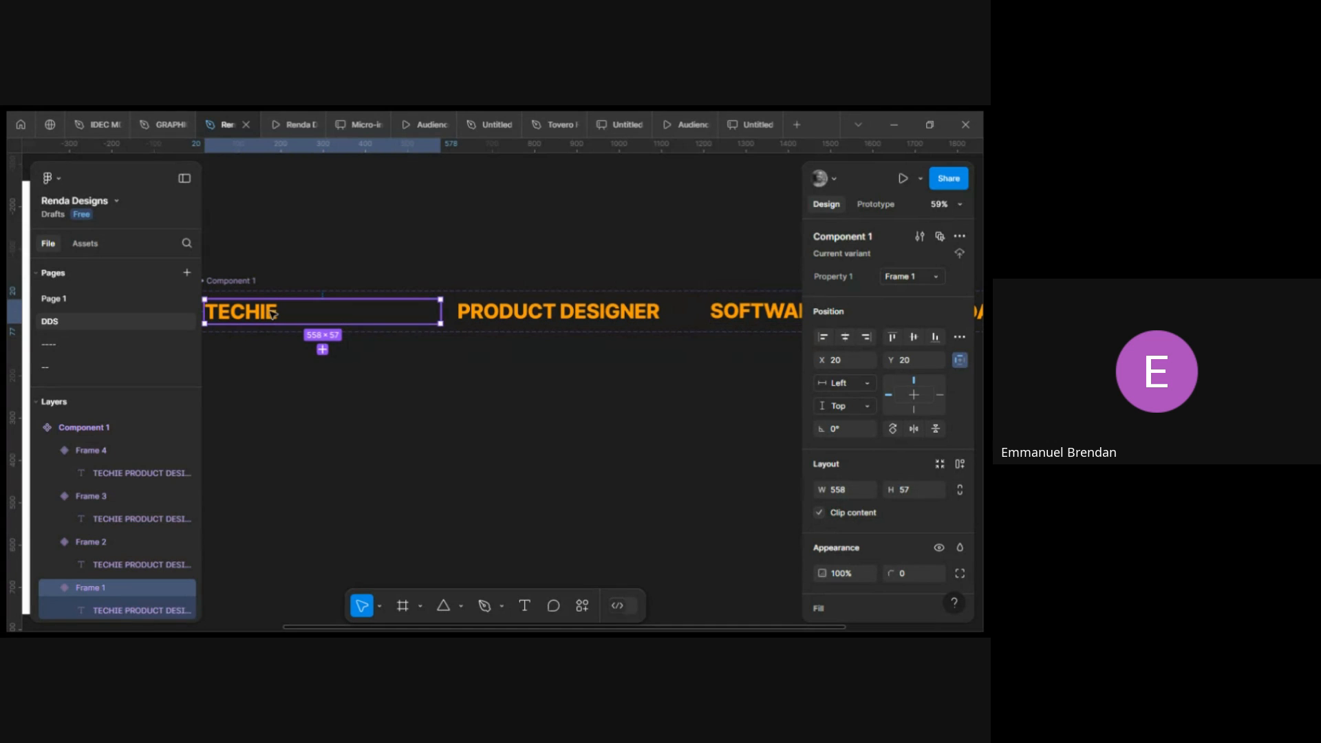
{"action": "scroll", "coordinate": [273, 314], "scroll_direction": "left", "scroll_amount": 2}
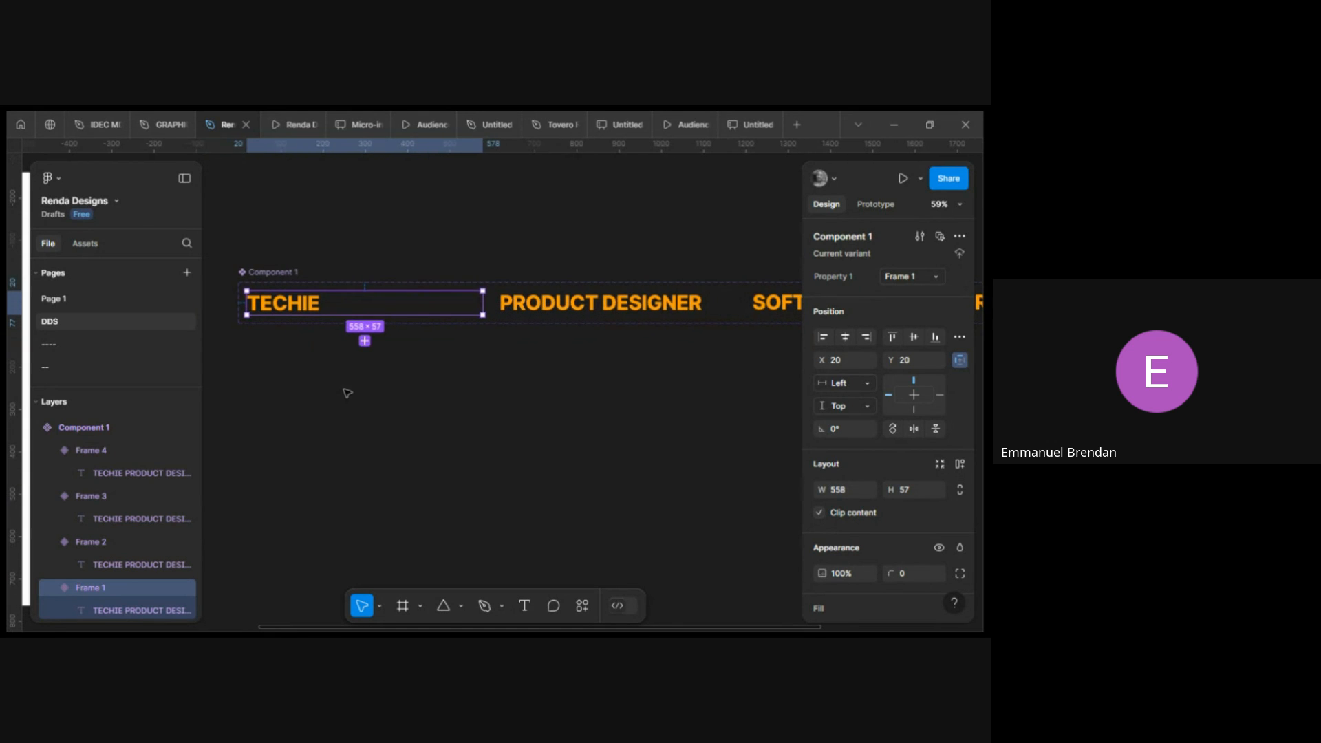
{"action": "left_click", "coordinate": [329, 355]}
{"action": "left_click", "coordinate": [311, 307]}
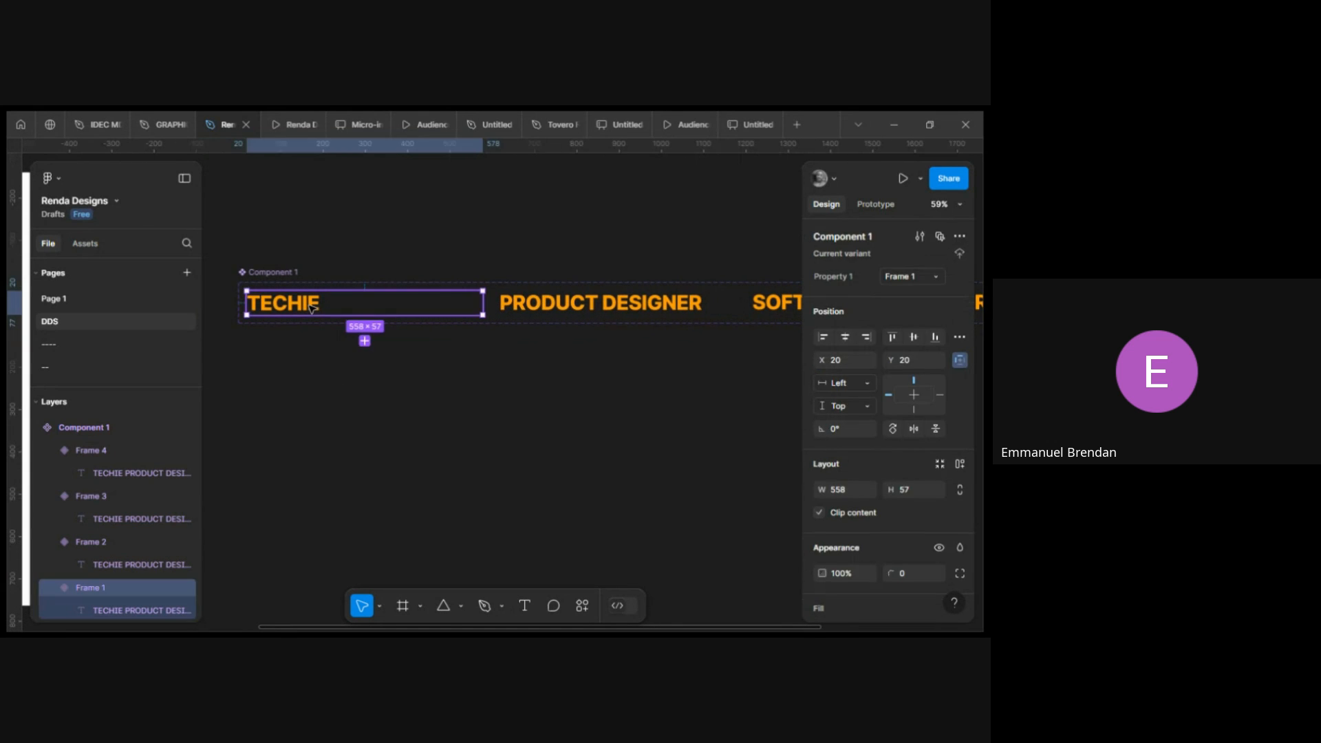
{"action": "left_click", "coordinate": [876, 205]}
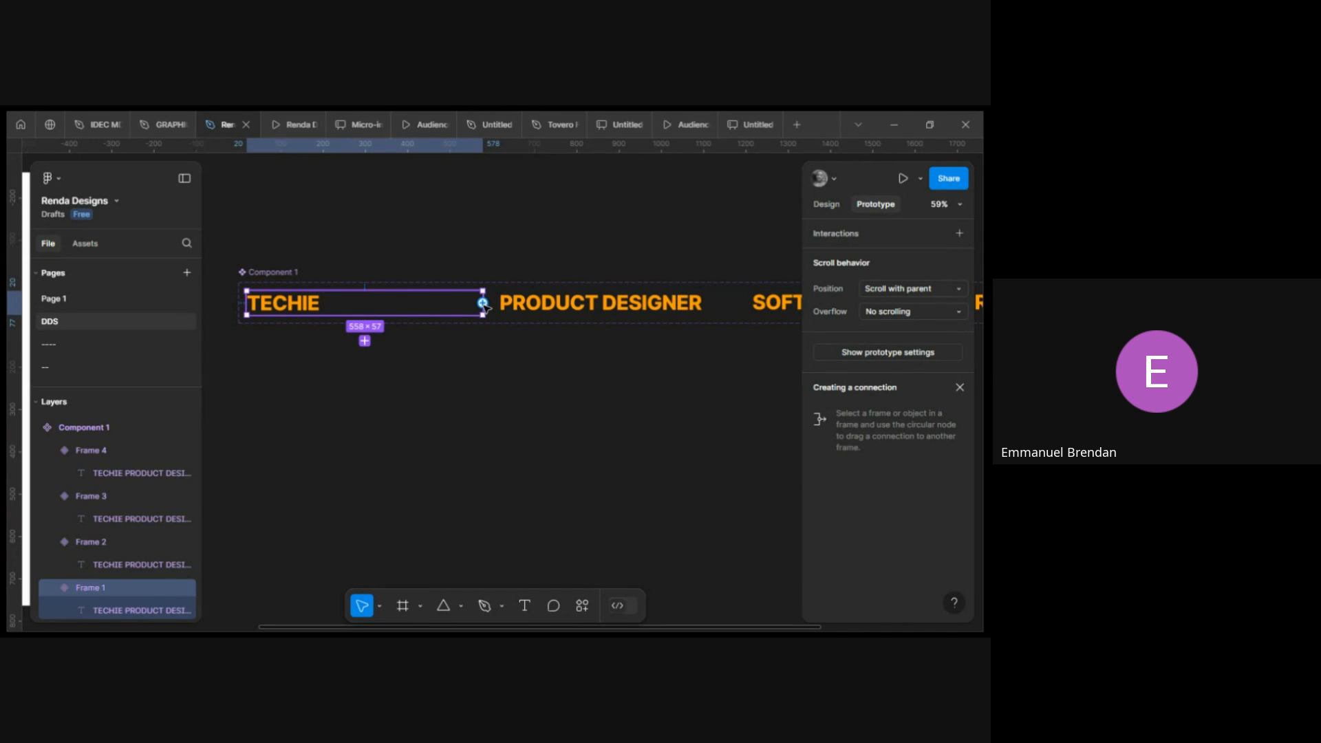
{"action": "scroll", "coordinate": [485, 309], "scroll_direction": "right", "scroll_amount": 1}
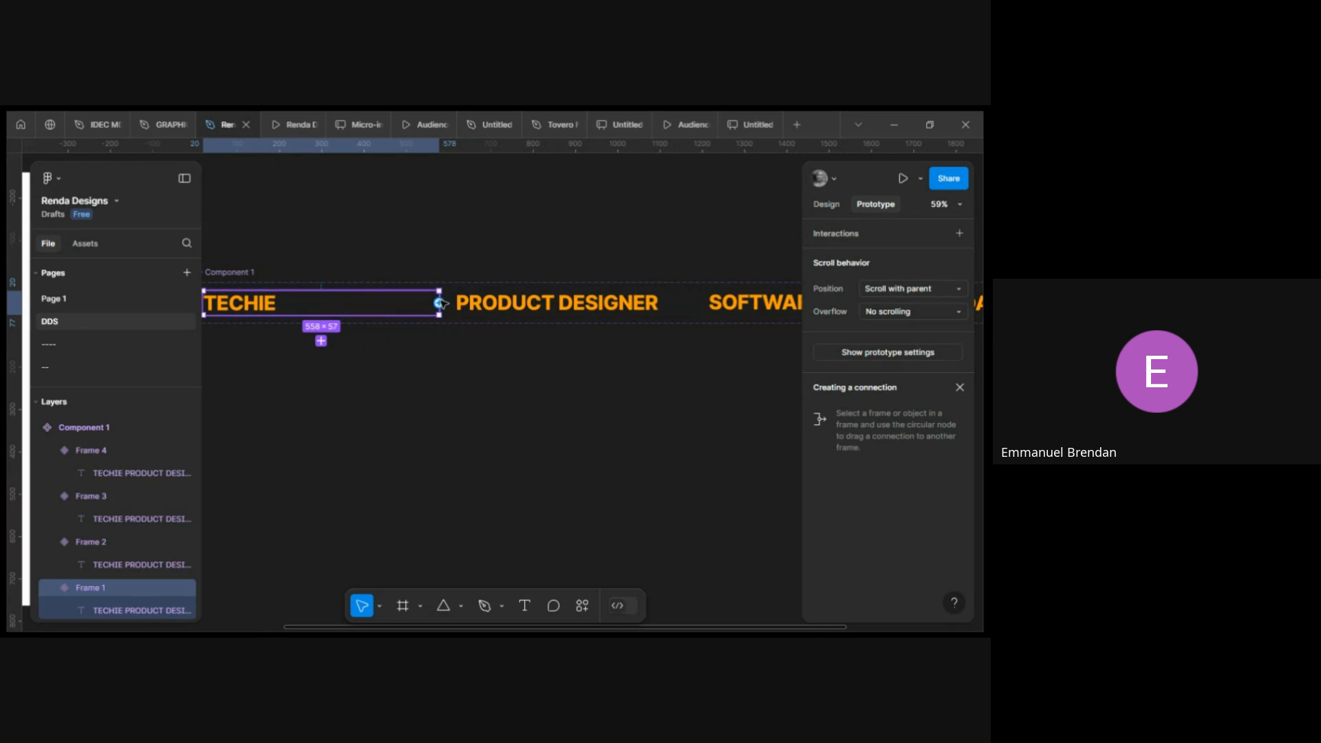
{"action": "scroll", "coordinate": [442, 309], "scroll_direction": "up", "scroll_amount": 5}
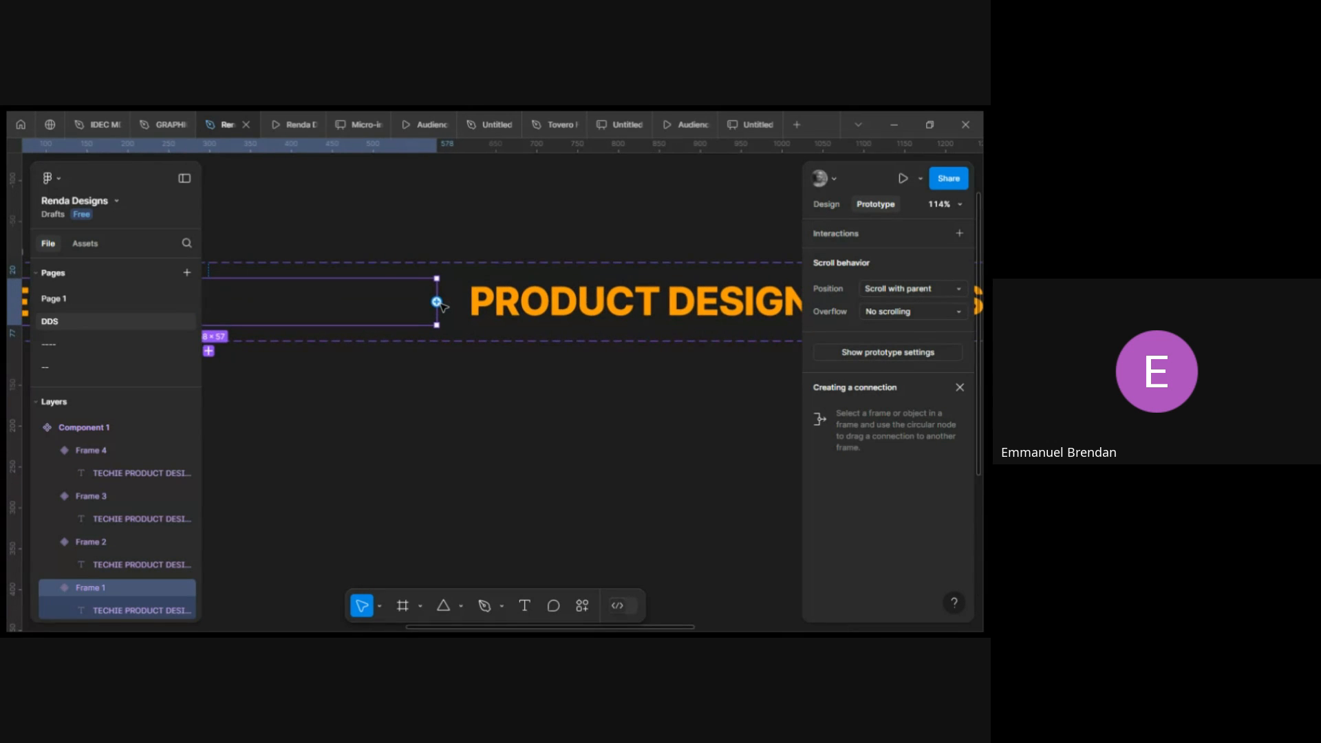
{"action": "left_click_drag", "start_coordinate": [437, 302], "coordinate": [475, 307]}
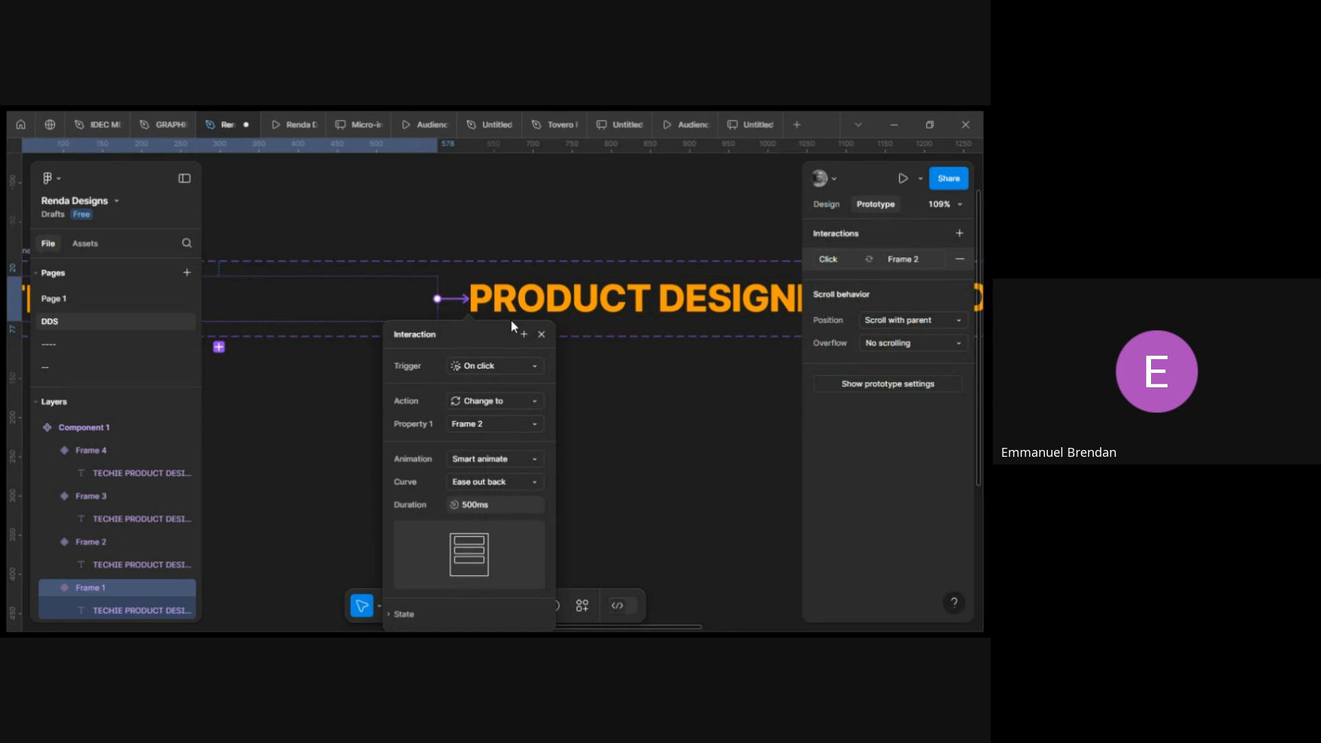
{"action": "scroll", "coordinate": [511, 319], "scroll_direction": "down", "scroll_amount": 1}
{"action": "scroll", "coordinate": [511, 318], "scroll_direction": "right", "scroll_amount": 2}
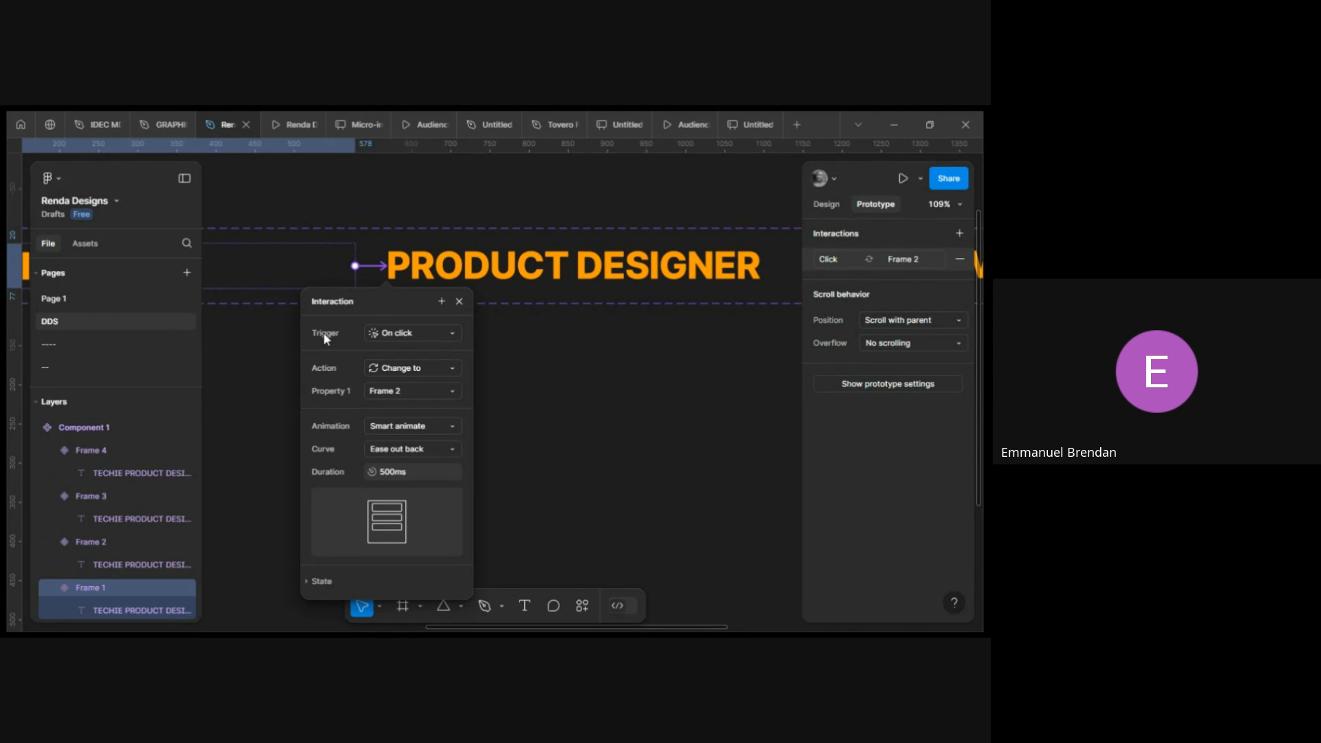
{"action": "left_click", "coordinate": [421, 333]}
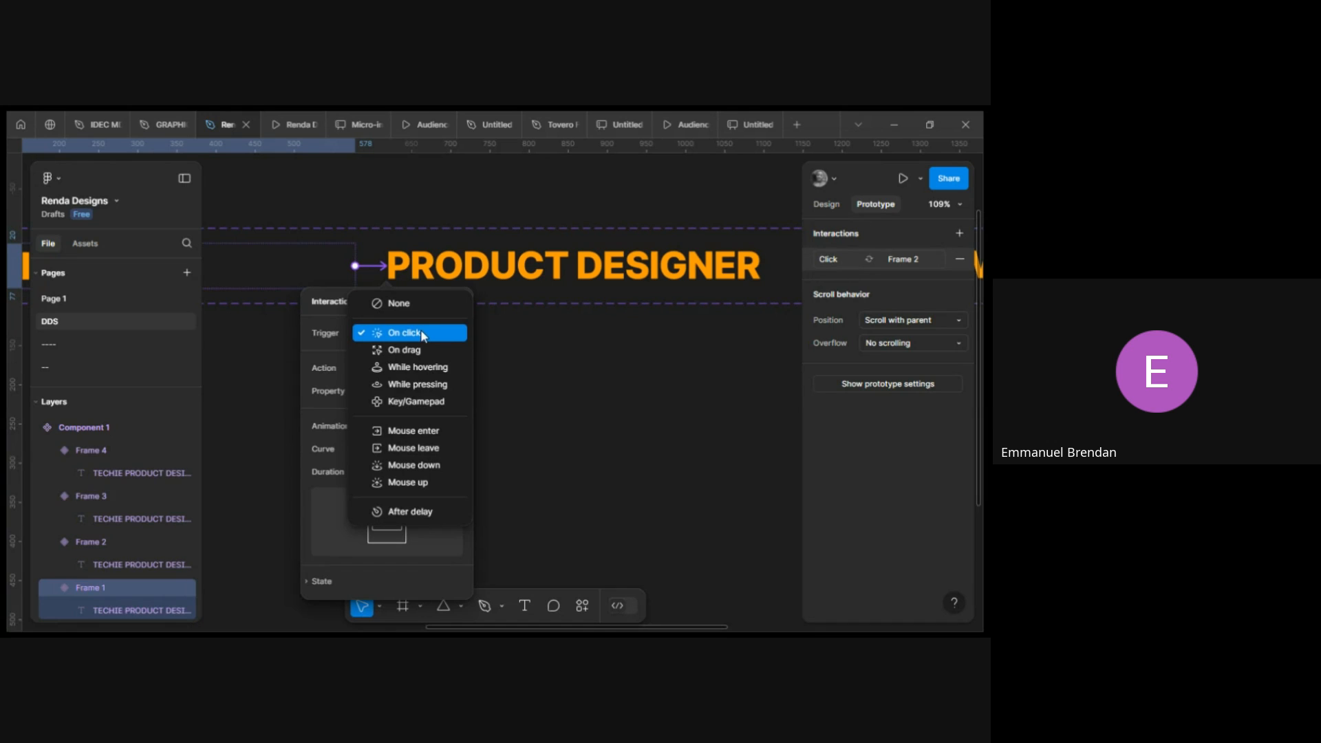
{"action": "left_click", "coordinate": [419, 516]}
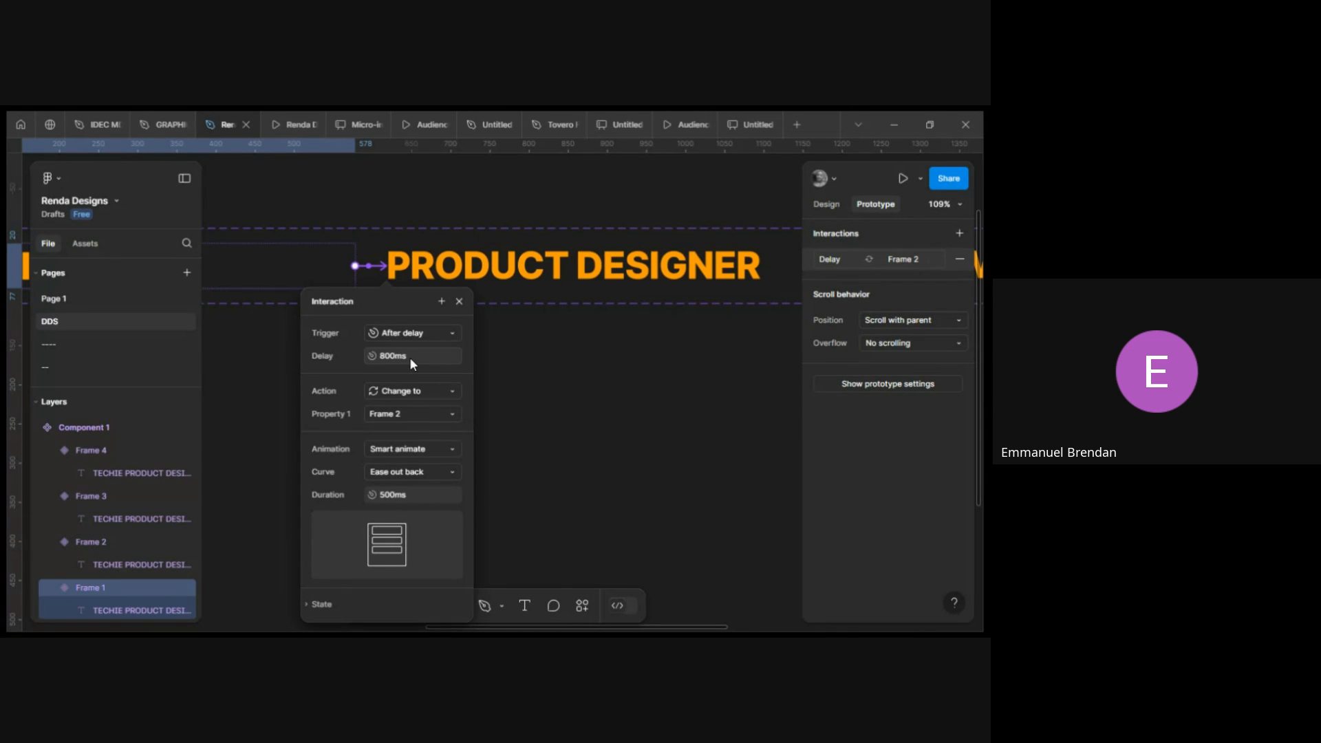
{"action": "left_click", "coordinate": [430, 451]}
{"action": "left_click", "coordinate": [375, 450]}
{"action": "left_click", "coordinate": [407, 448]}
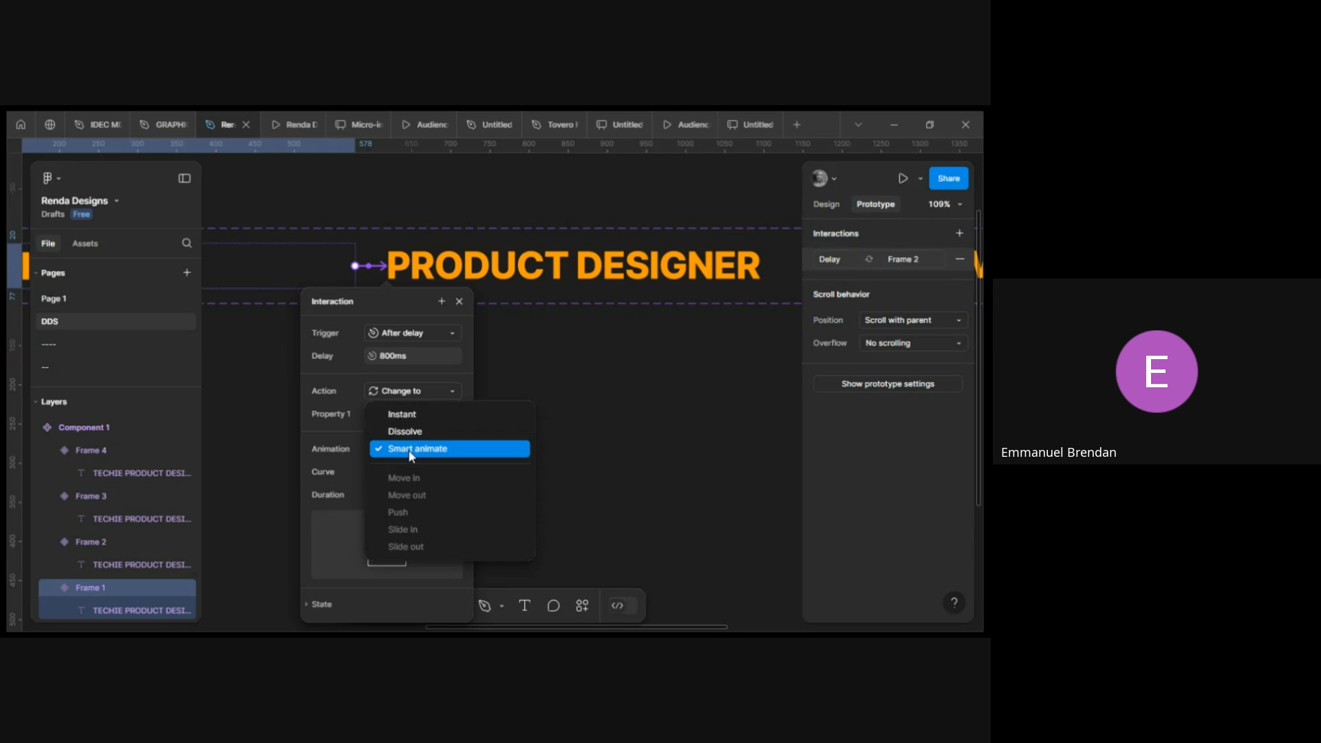
{"action": "left_click", "coordinate": [405, 414]}
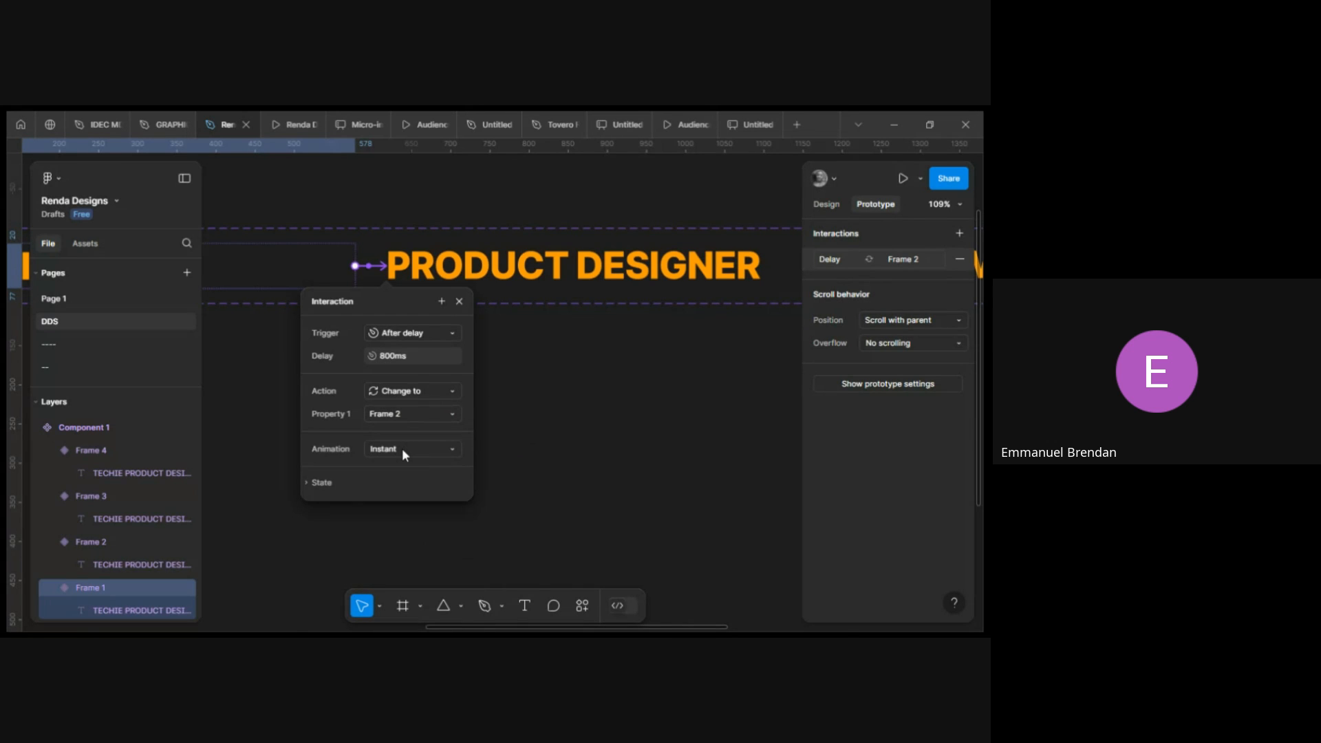
{"action": "left_click", "coordinate": [404, 452]}
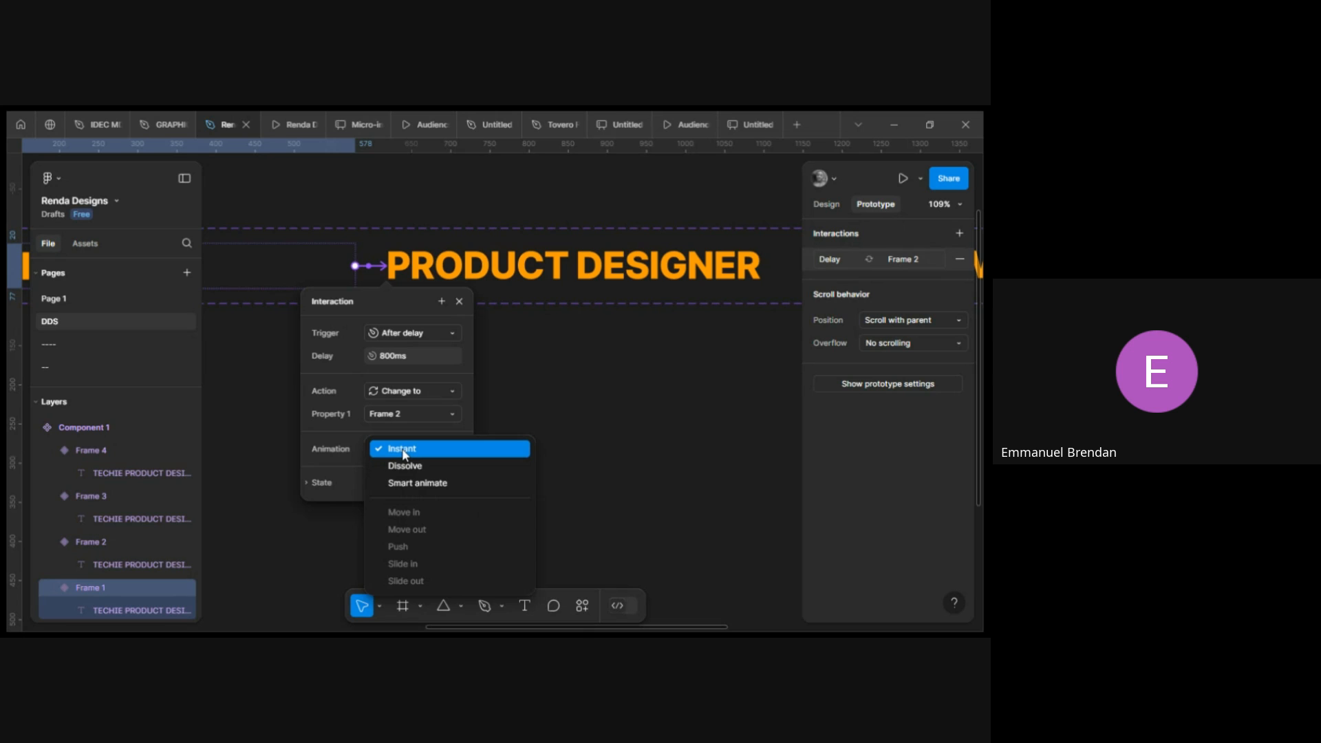
{"action": "left_click", "coordinate": [407, 483]}
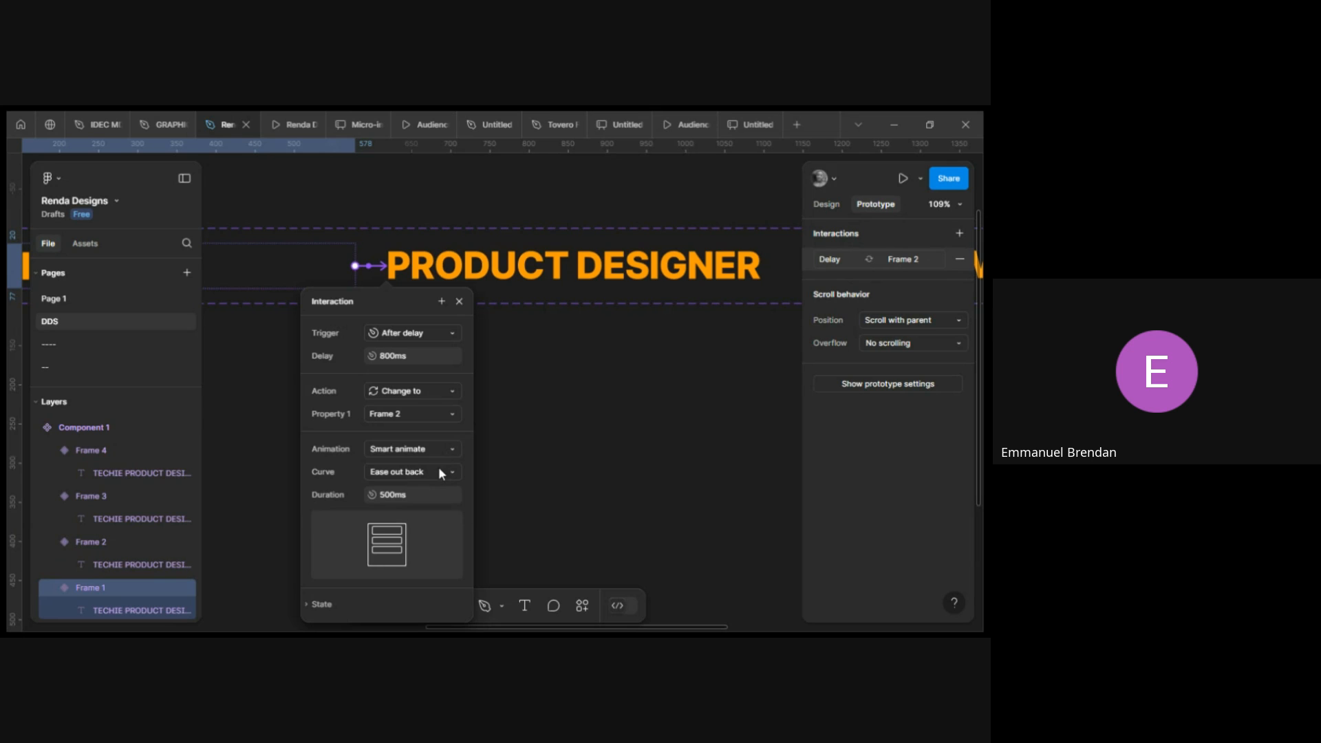
Set the interaction's curve to Ease in and out back and its duration to 600ms.
{"action": "left_click", "coordinate": [436, 472]}
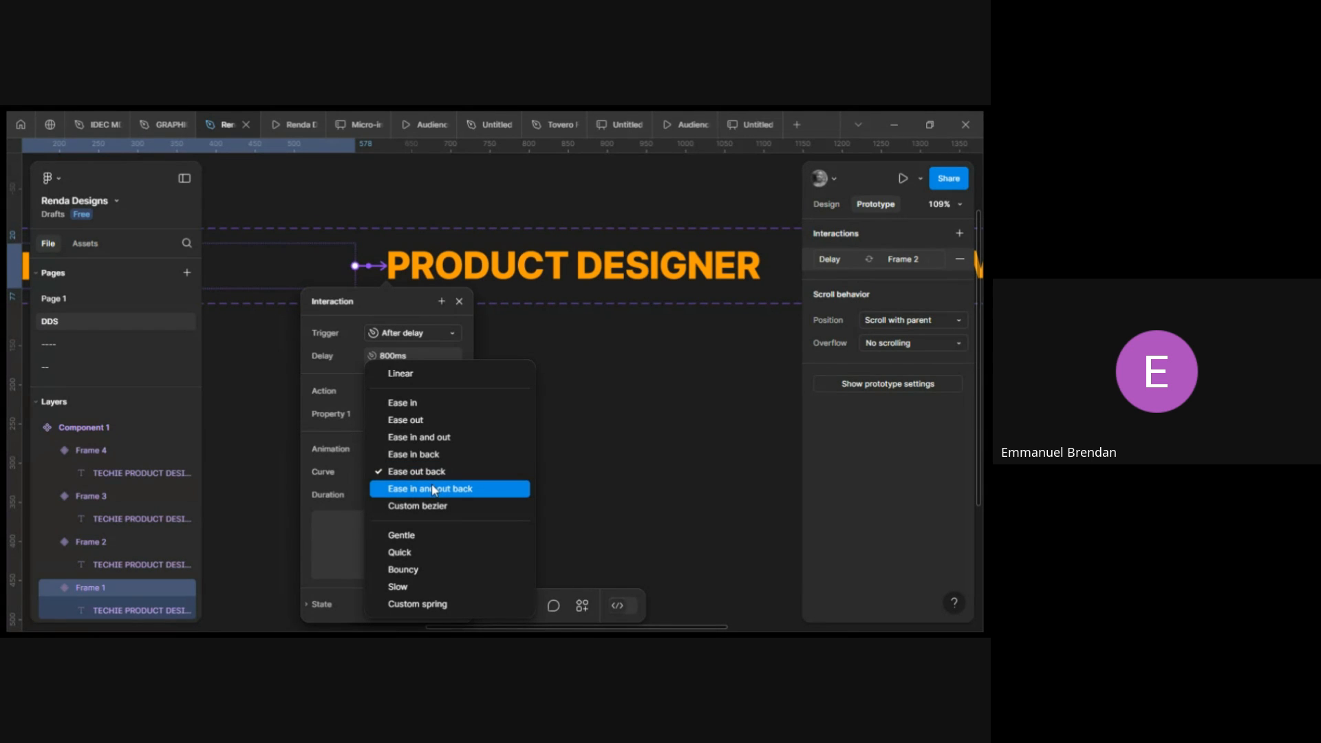
{"action": "left_click", "coordinate": [433, 489]}
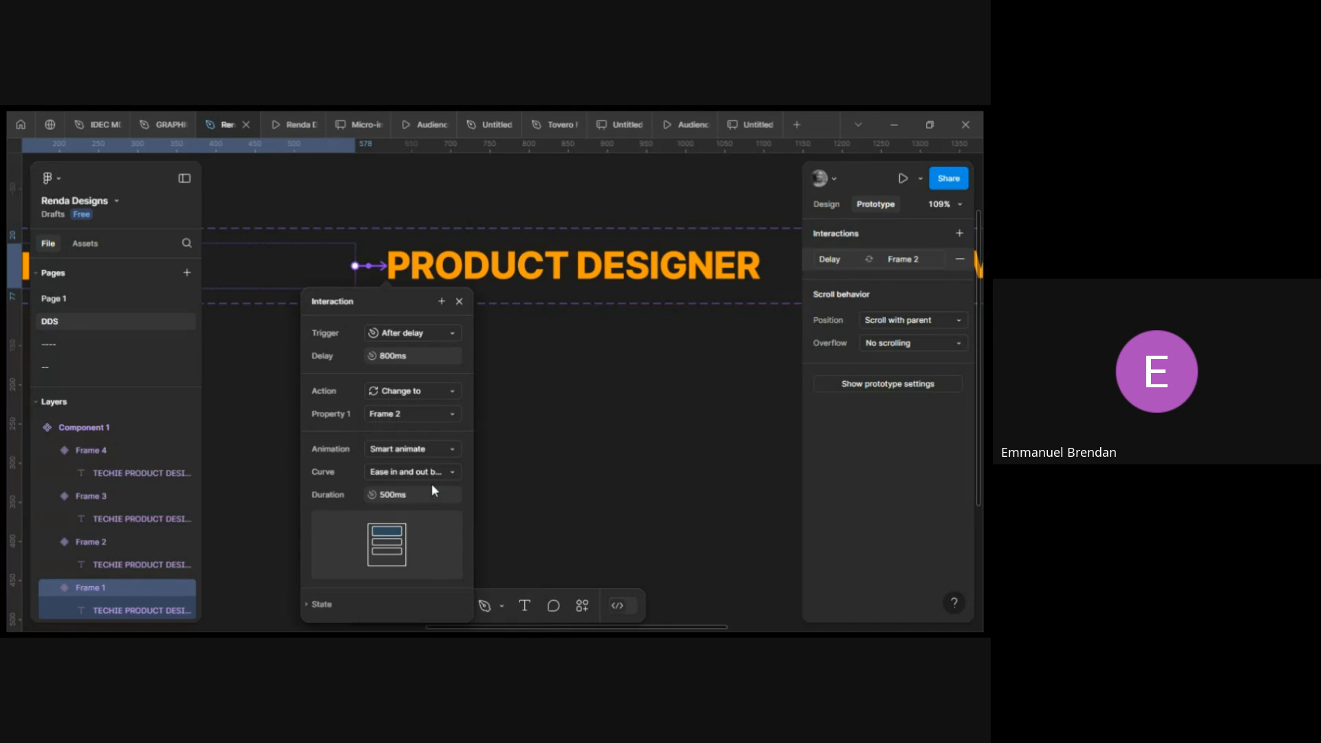
{"action": "left_click", "coordinate": [415, 494]}
{"action": "type", "text": "600"}
{"action": "key", "text": "Return"}
{"action": "left_click", "coordinate": [459, 301]}
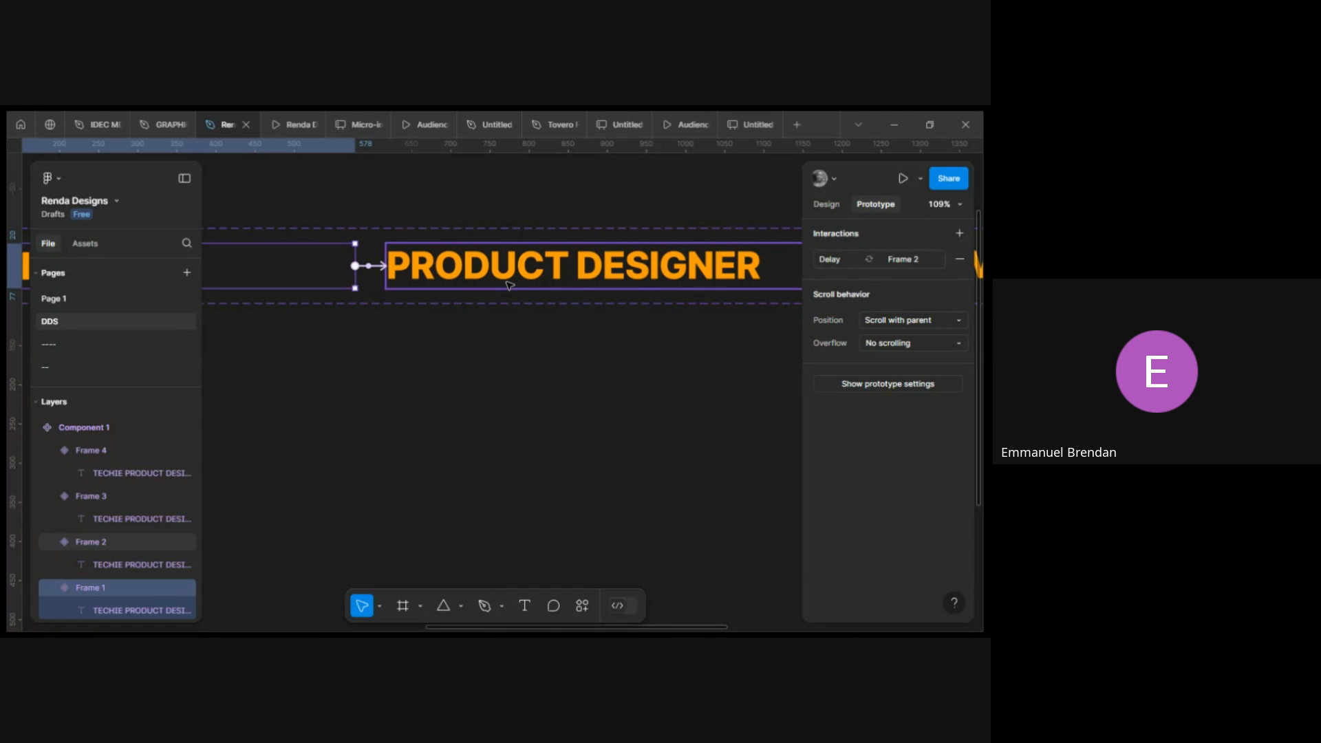
Connect the PRODUCT DESIGNER variant to Frame 3 with an After delay trigger.
{"action": "left_click", "coordinate": [510, 285]}
{"action": "scroll", "coordinate": [509, 285], "scroll_direction": "right", "scroll_amount": 5}
{"action": "scroll", "coordinate": [405, 333], "scroll_direction": "left", "scroll_amount": 6}
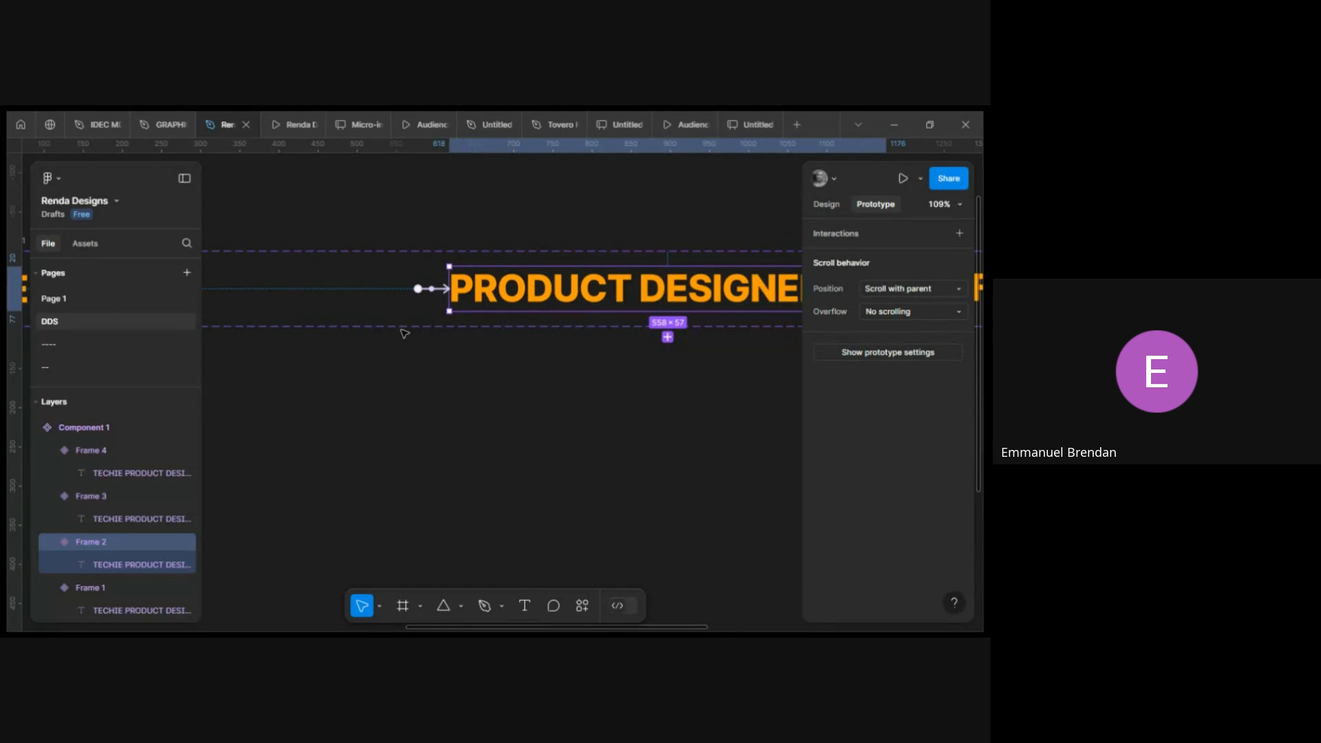
{"action": "scroll", "coordinate": [404, 334], "scroll_direction": "right", "scroll_amount": 8}
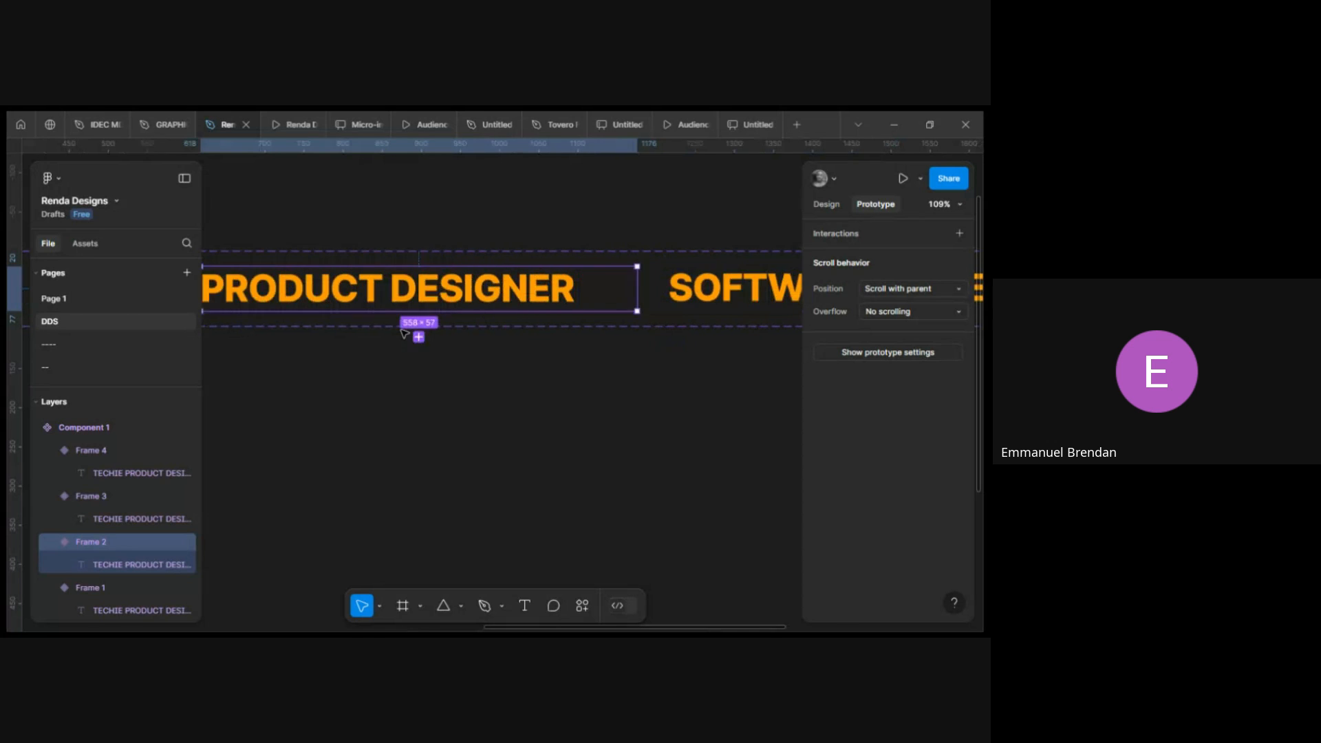
{"action": "left_click_drag", "start_coordinate": [429, 289], "coordinate": [496, 299]}
{"action": "left_click", "coordinate": [493, 354]}
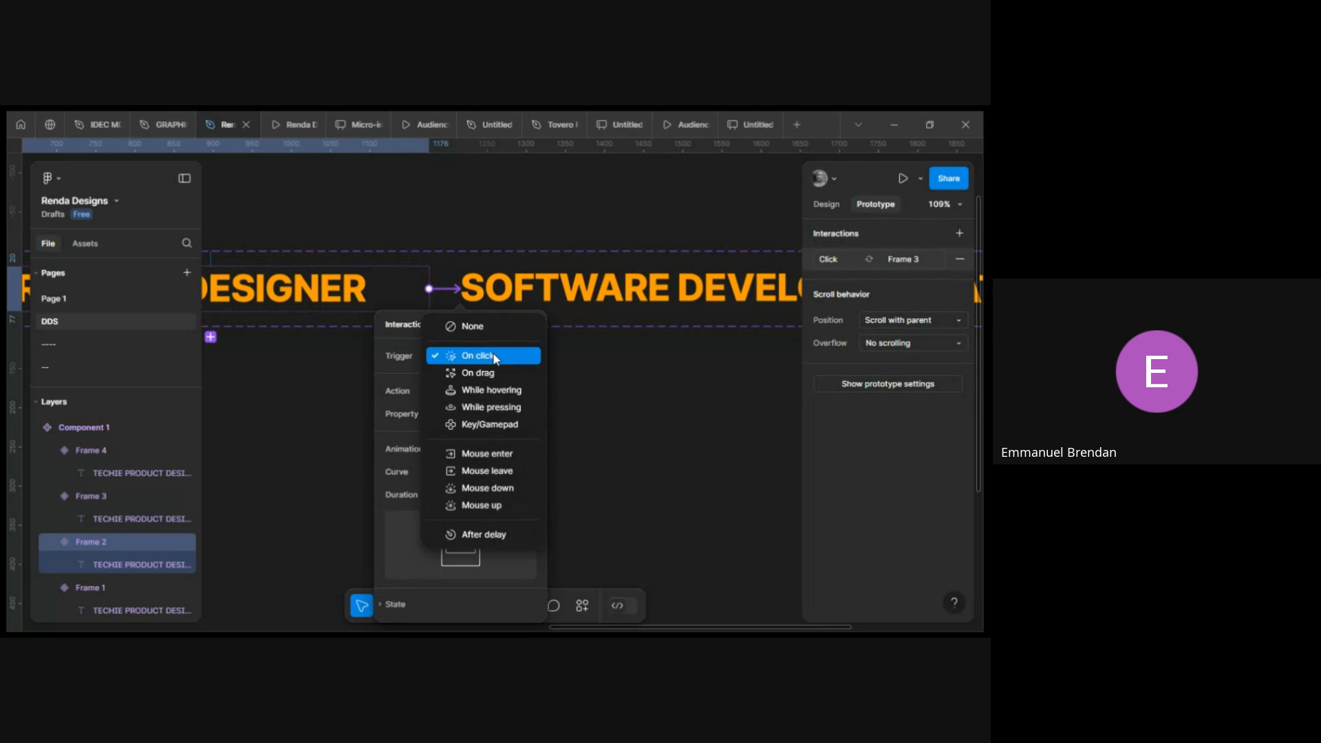
{"action": "left_click", "coordinate": [484, 535]}
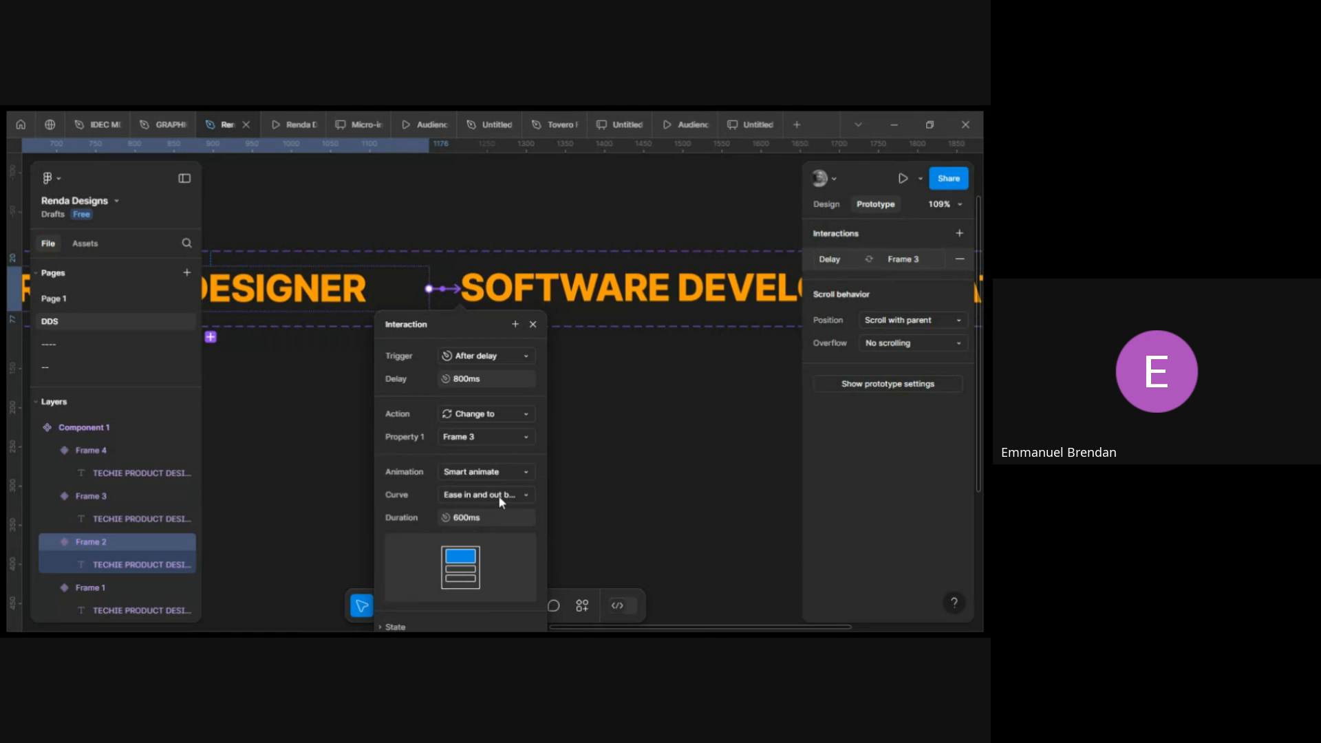
{"action": "left_click", "coordinate": [535, 324]}
Connect the SOFTWARE DEVELOPER variant to Frame 4 with an After delay trigger.
{"action": "scroll", "coordinate": [568, 302], "scroll_direction": "right", "scroll_amount": 4}
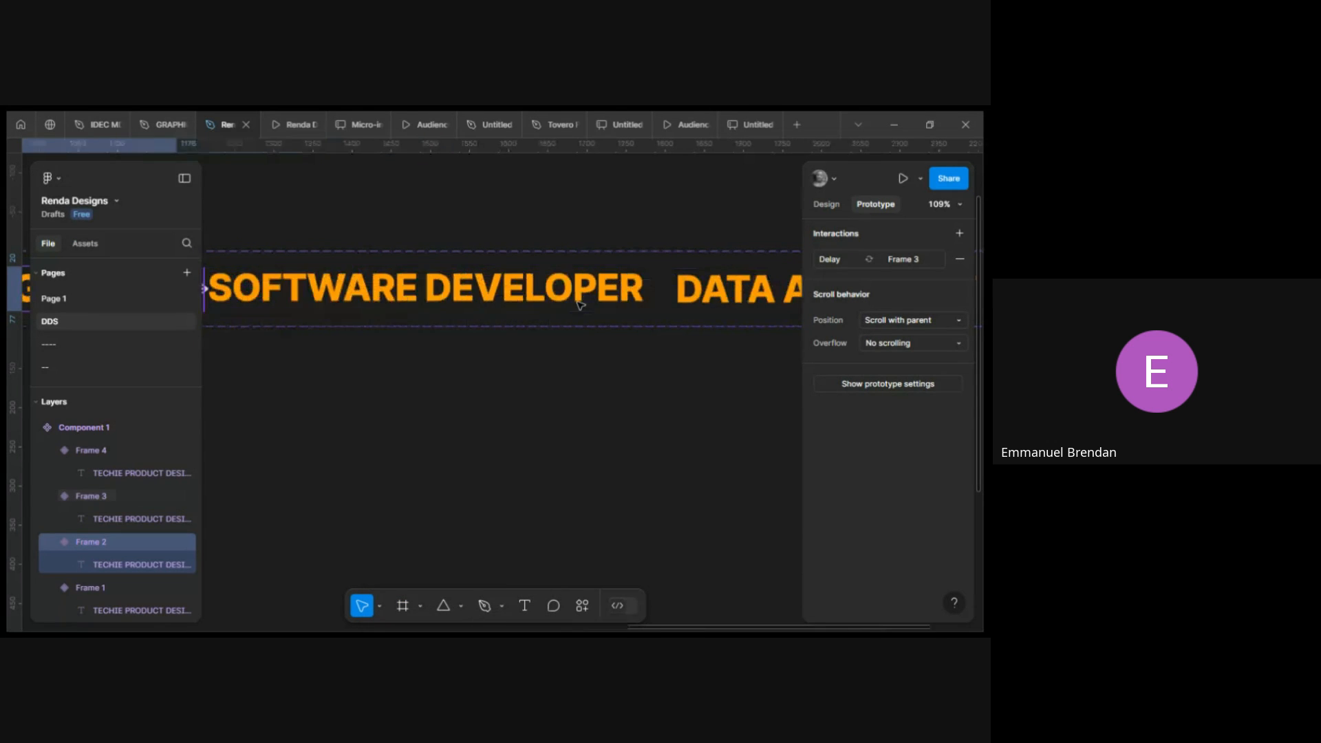
{"action": "scroll", "coordinate": [570, 304], "scroll_direction": "down", "scroll_amount": 3}
{"action": "left_click", "coordinate": [571, 304]}
{"action": "left_click_drag", "start_coordinate": [596, 292], "coordinate": [647, 298]}
{"action": "left_click", "coordinate": [535, 362]}
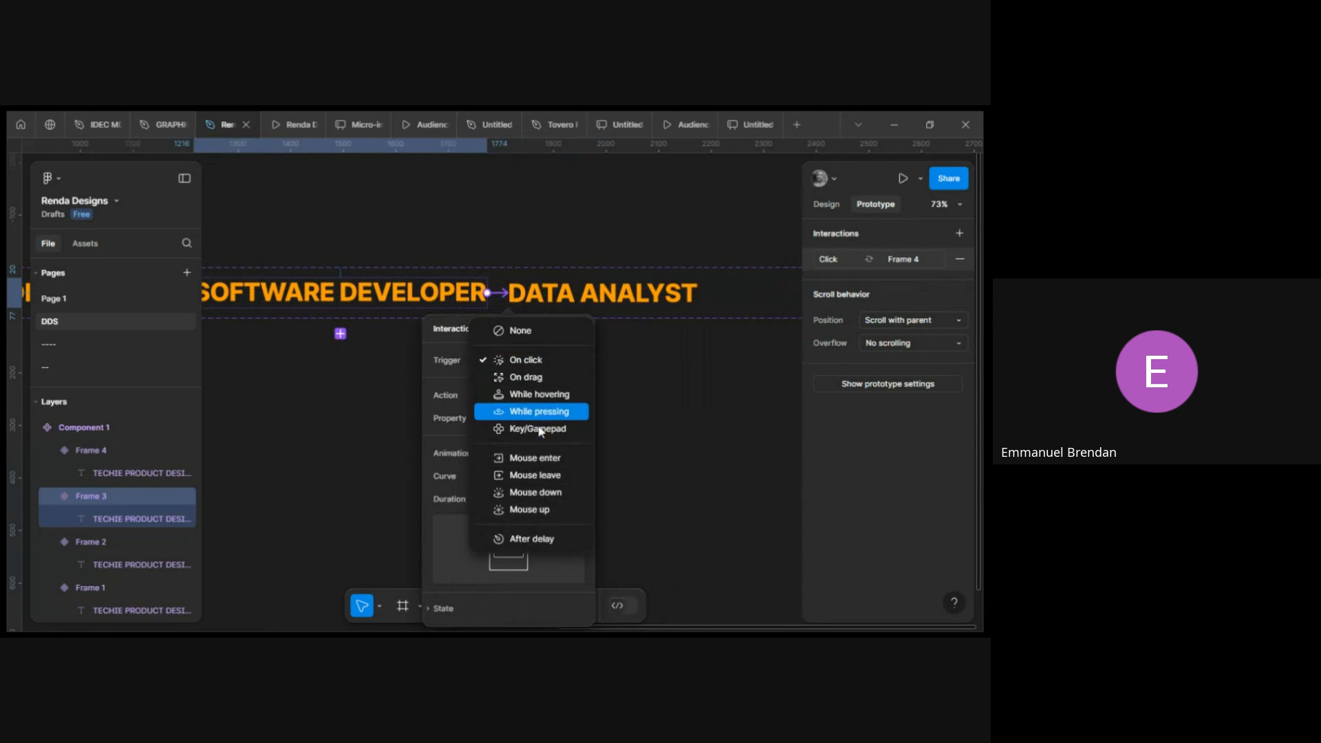
{"action": "left_click", "coordinate": [535, 538]}
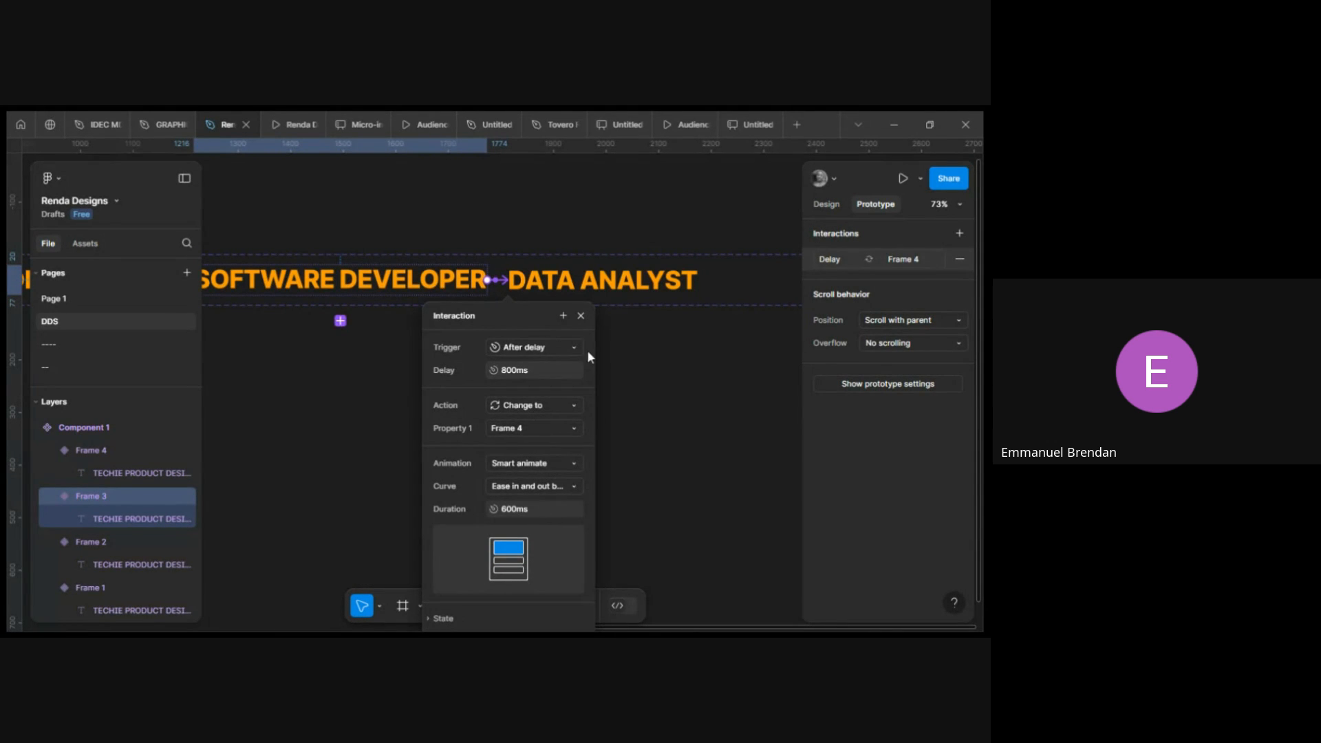
Connect the DATA ANALYST variant back to Frame 1 and set its trigger to After delay.
{"action": "left_click", "coordinate": [581, 316]}
{"action": "scroll", "coordinate": [602, 292], "scroll_direction": "right", "scroll_amount": 2}
{"action": "left_click", "coordinate": [602, 289]}
{"action": "scroll", "coordinate": [602, 292], "scroll_direction": "down", "scroll_amount": 3}
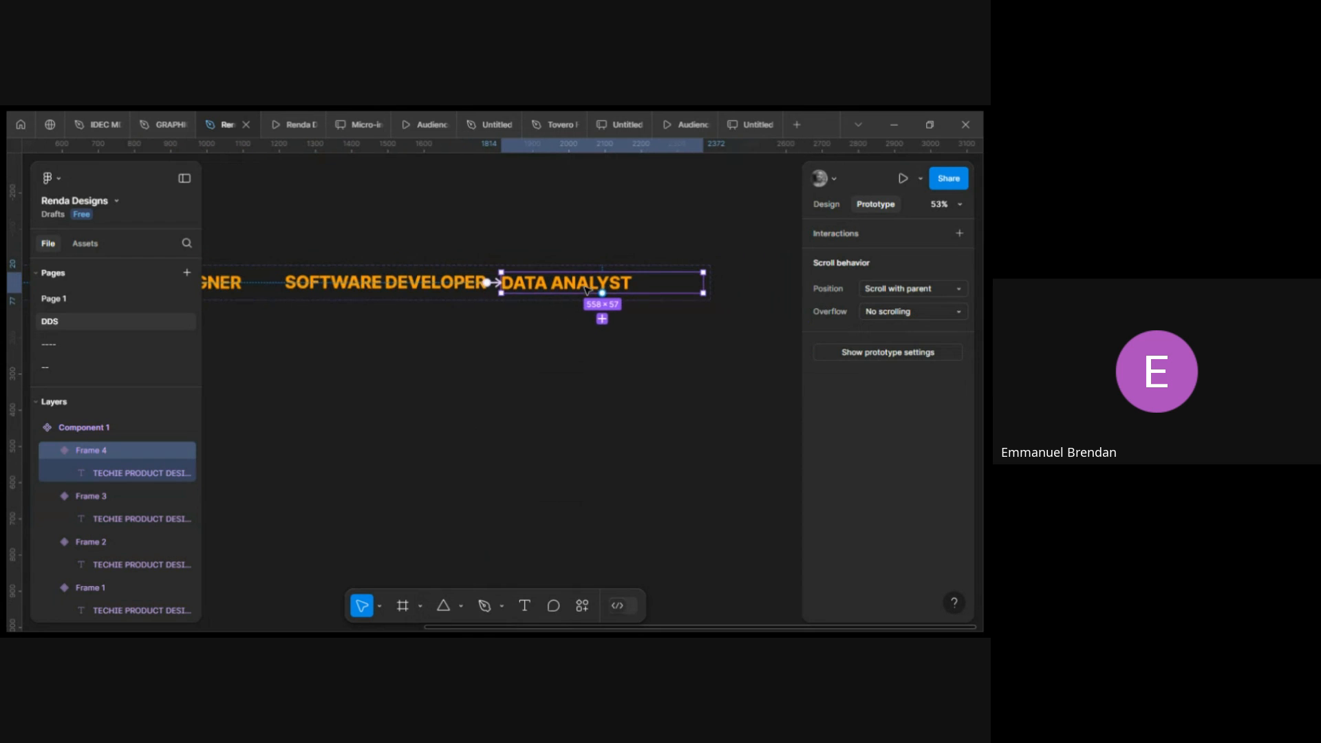
{"action": "mouse_move", "coordinate": [602, 292]}
{"action": "left_mouse_down"}
{"action": "mouse_move", "coordinate": [502, 339]}
{"action": "mouse_move", "coordinate": [318, 307]}
{"action": "mouse_move", "coordinate": [330, 318]}
{"action": "mouse_move", "coordinate": [633, 267]}
{"action": "mouse_move", "coordinate": [590, 284]}
{"action": "left_mouse_up"}
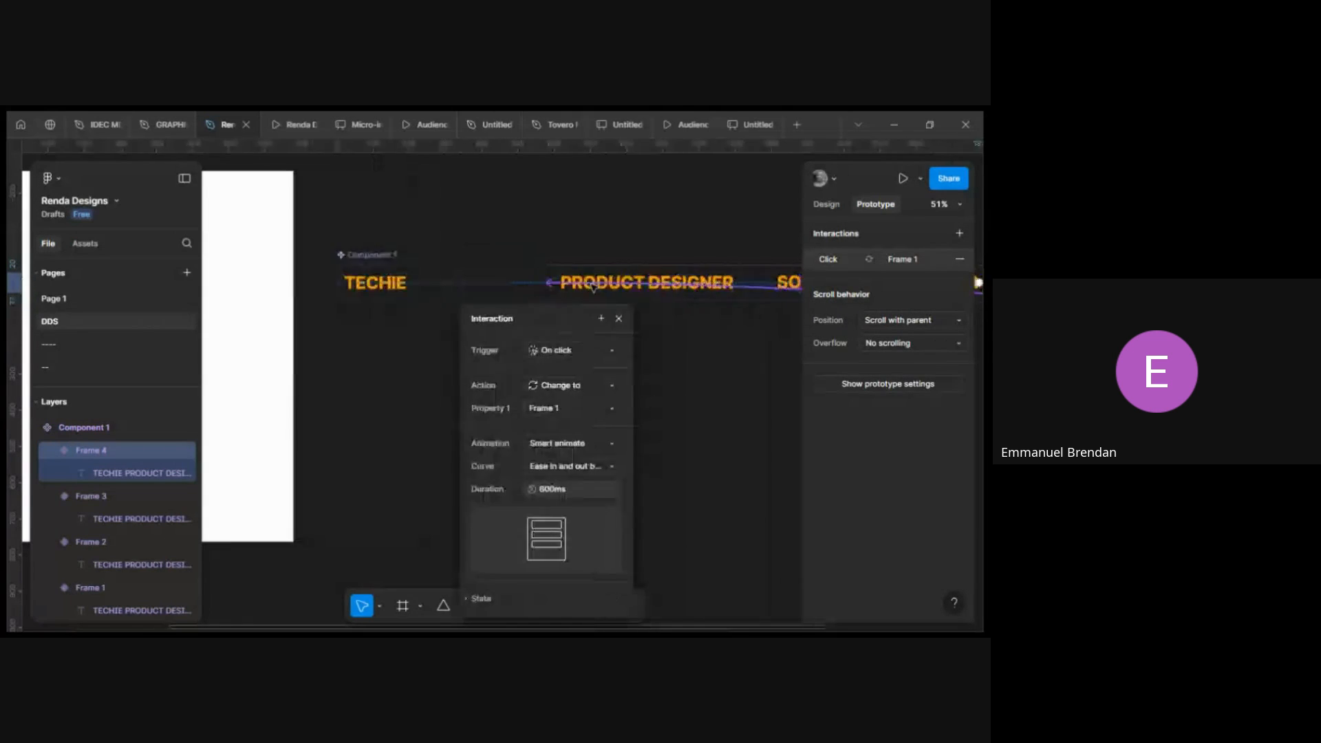
{"action": "left_click", "coordinate": [487, 348]}
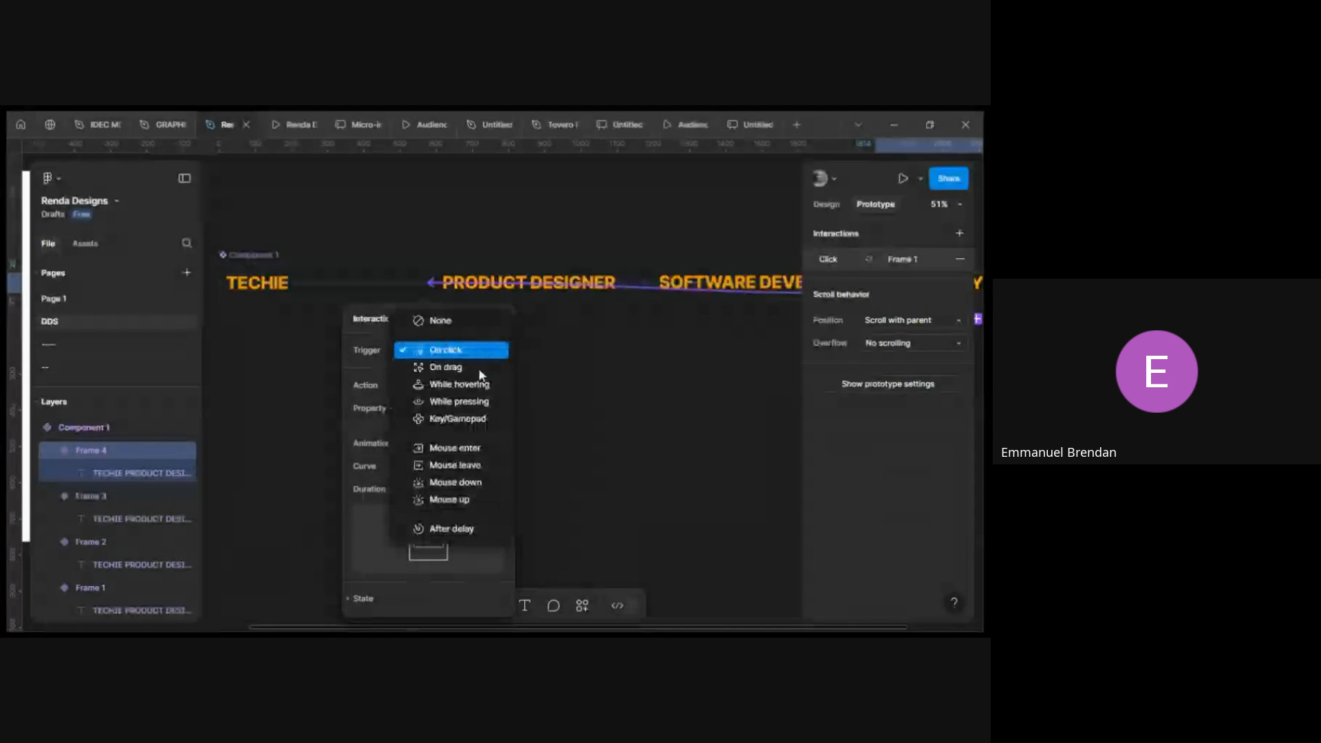
{"action": "left_click", "coordinate": [458, 530]}
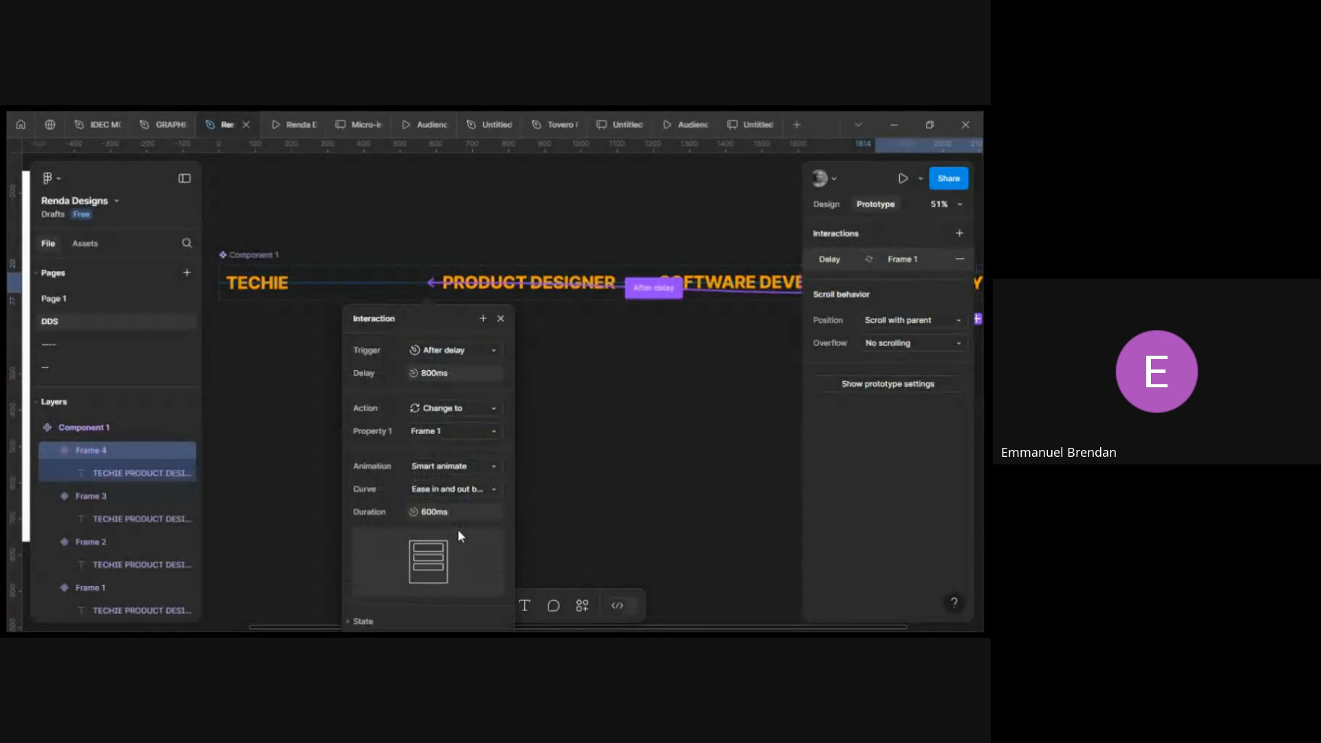
{"action": "left_click", "coordinate": [502, 320]}
Review the existing variant interactions, then select the TECHIE variant and return to the Design panel.
{"action": "left_click", "coordinate": [326, 283]}
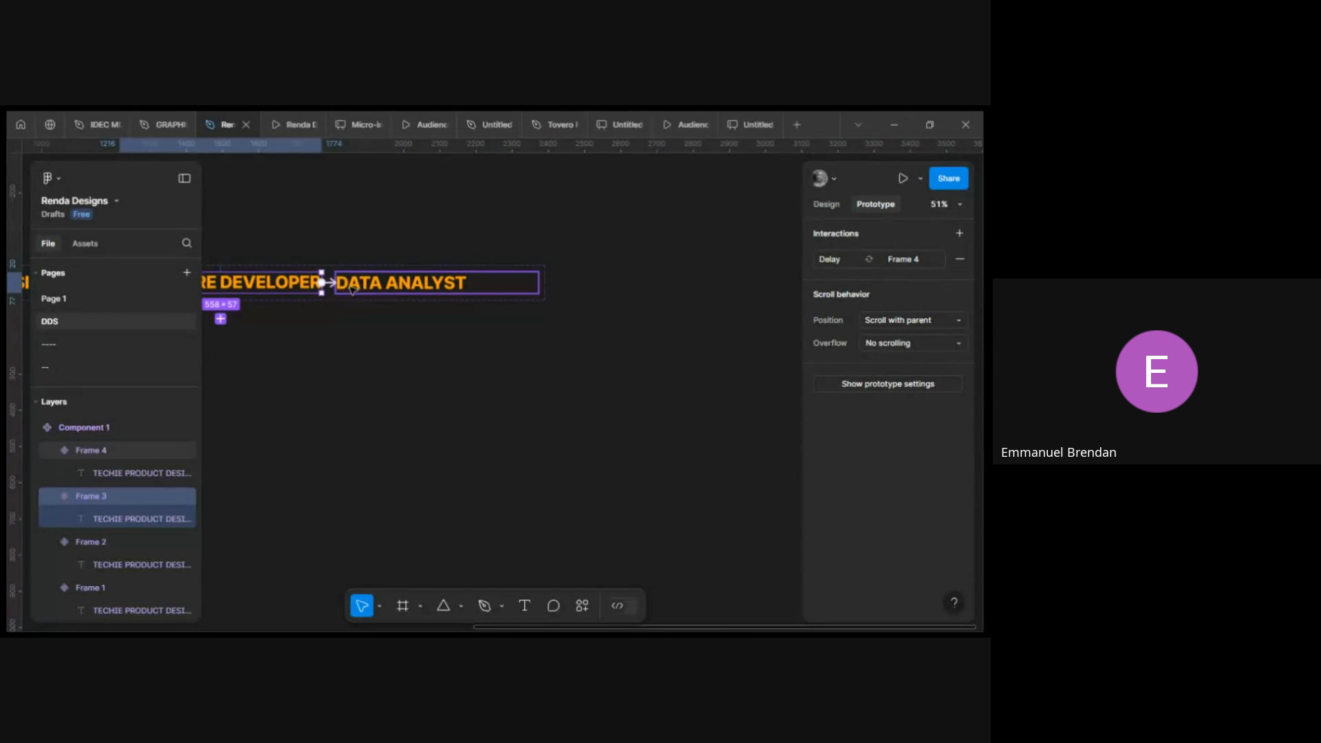
{"action": "scroll", "coordinate": [335, 284], "scroll_direction": "up", "scroll_amount": 3}
{"action": "scroll", "coordinate": [335, 283], "scroll_direction": "up", "scroll_amount": 2}
{"action": "left_click", "coordinate": [335, 284]}
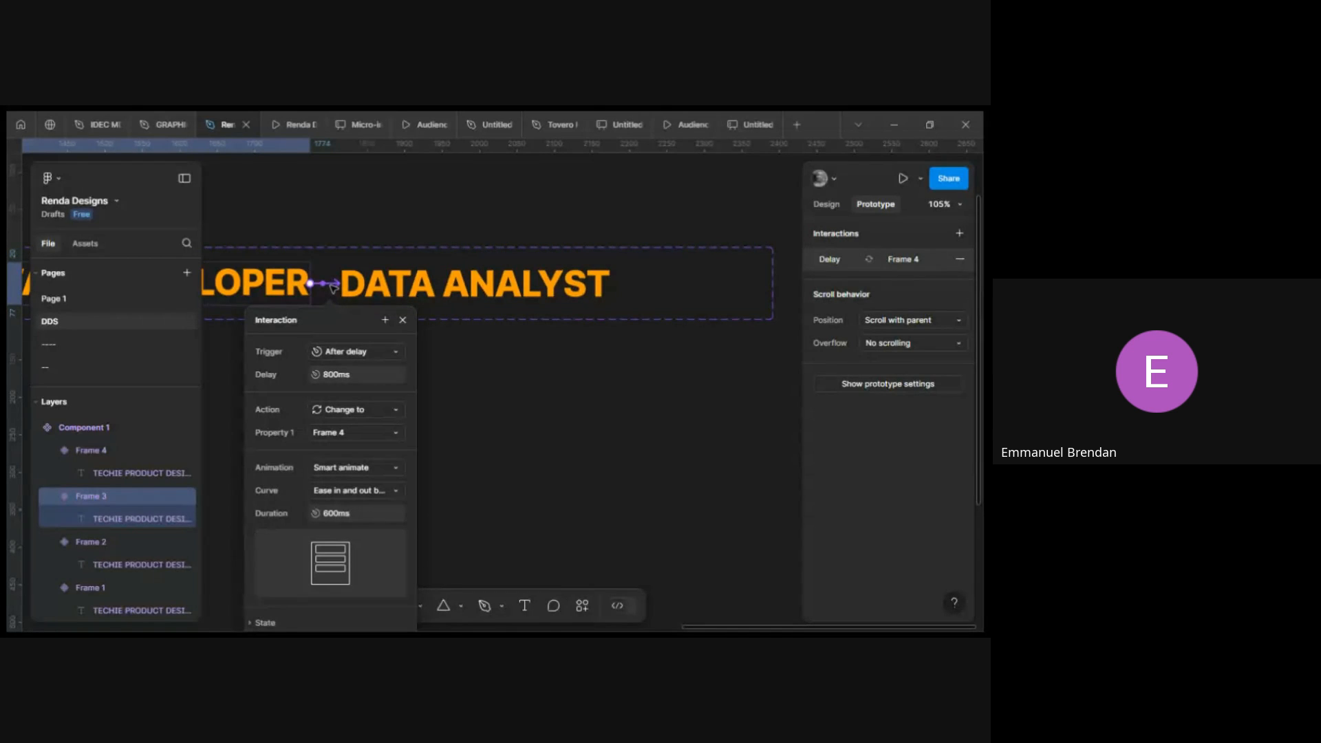
{"action": "left_click", "coordinate": [405, 320]}
{"action": "scroll", "coordinate": [407, 307], "scroll_direction": "down", "scroll_amount": 4}
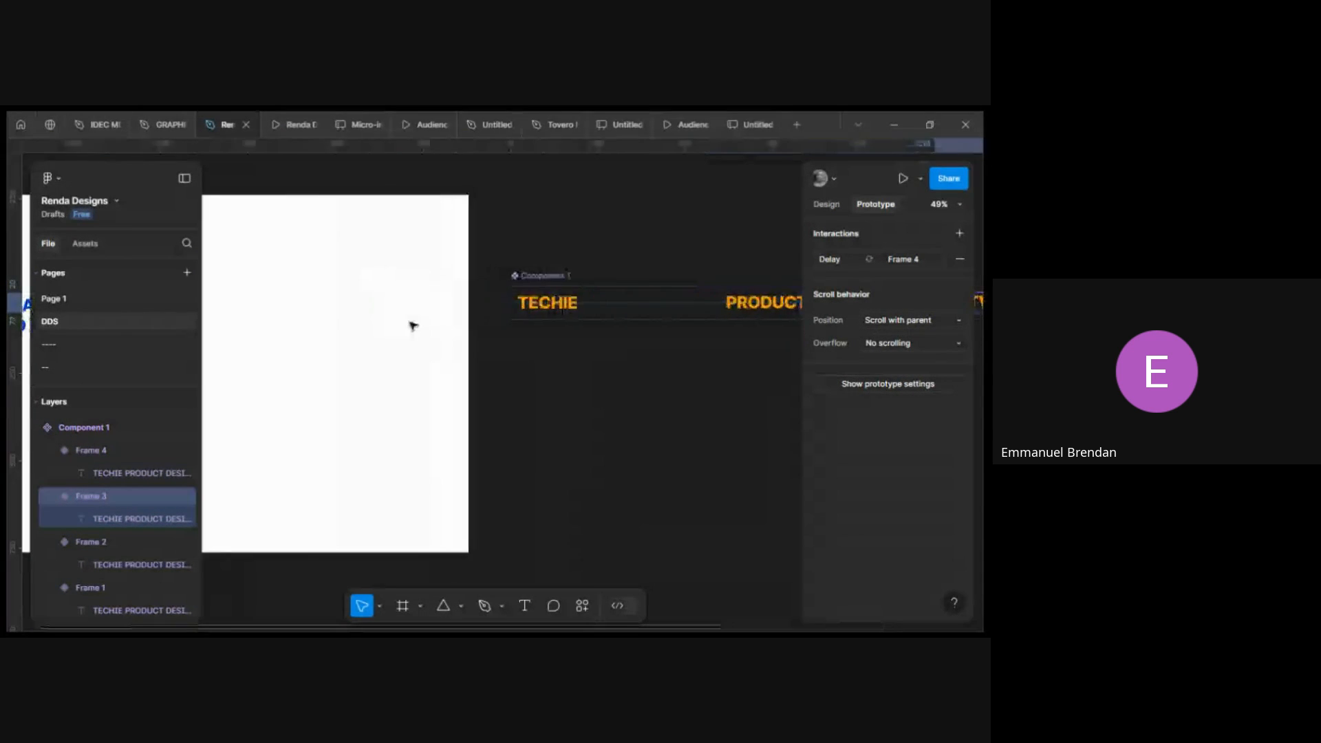
{"action": "left_click", "coordinate": [509, 306]}
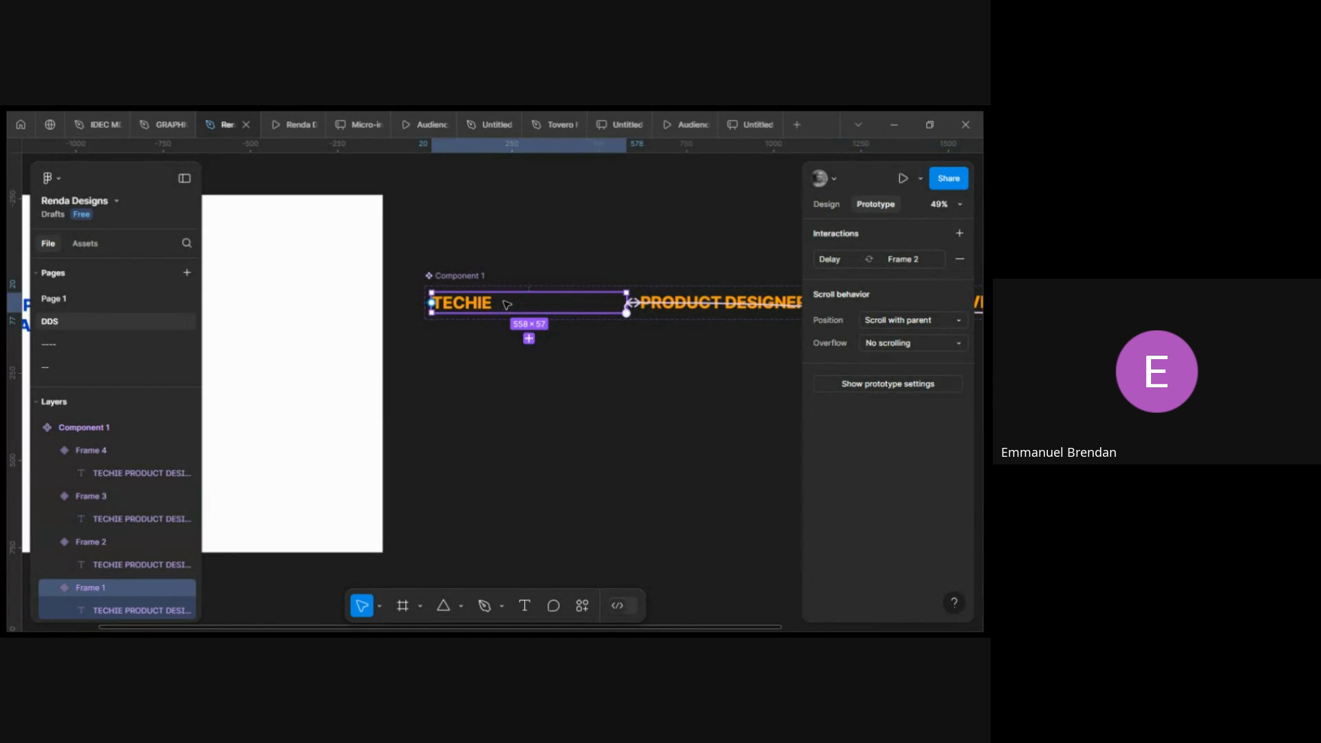
{"action": "left_click", "coordinate": [825, 204]}
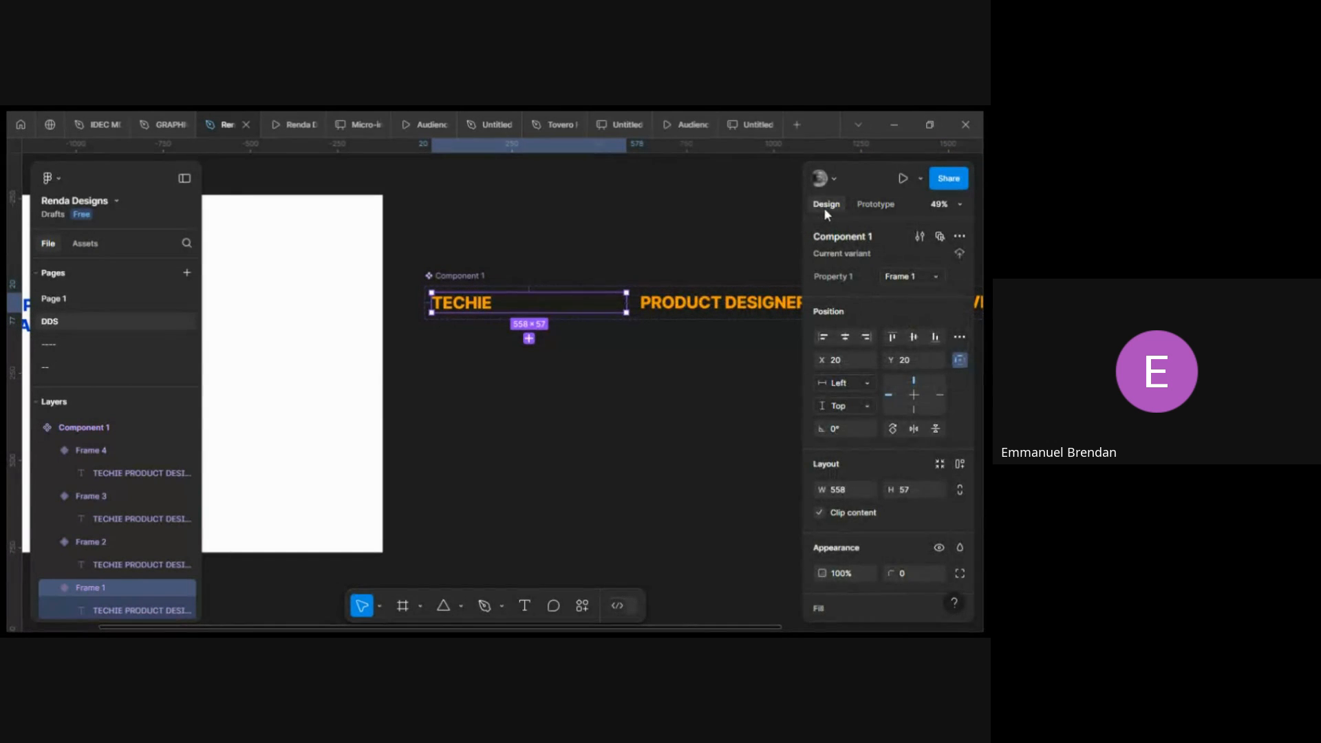
{"action": "left_click", "coordinate": [872, 204]}
{"action": "left_click", "coordinate": [825, 206]}
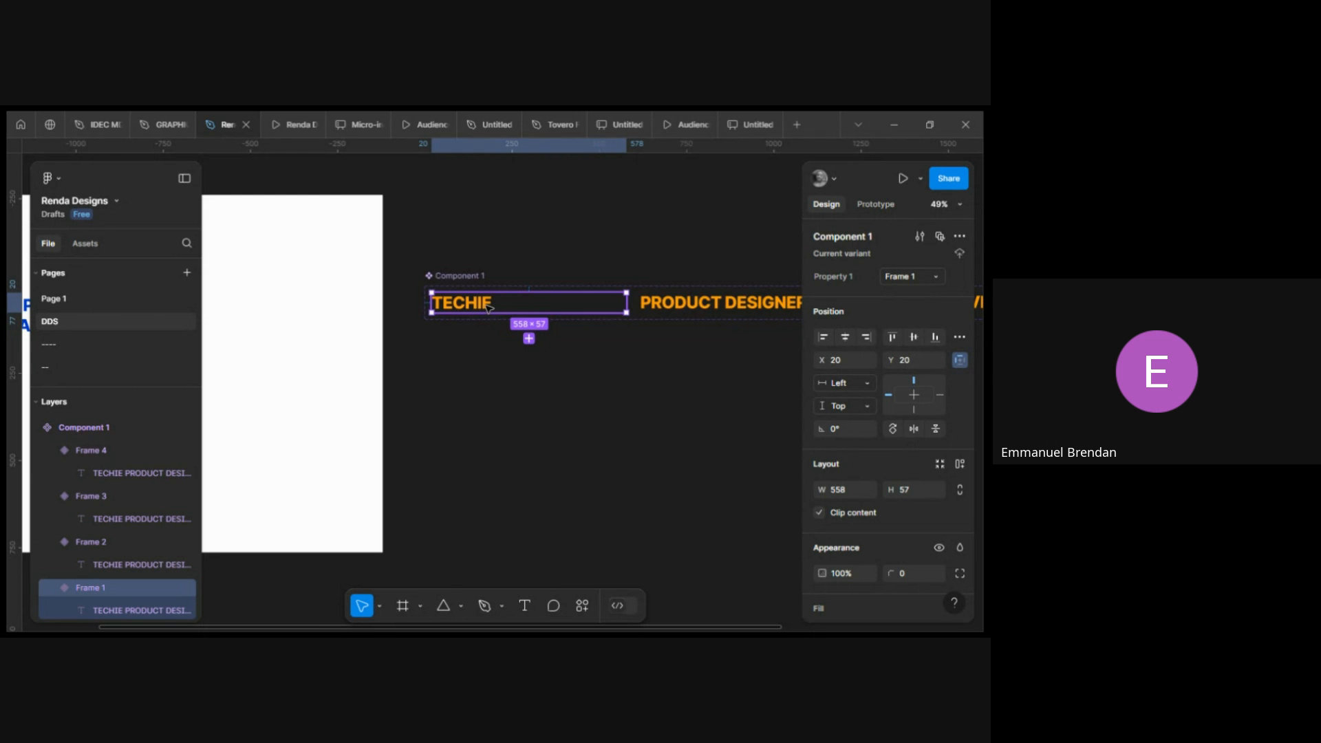
{"action": "scroll", "coordinate": [488, 308], "scroll_direction": "left", "scroll_amount": 2}
{"action": "scroll", "coordinate": [540, 307], "scroll_direction": "left", "scroll_amount": 8}
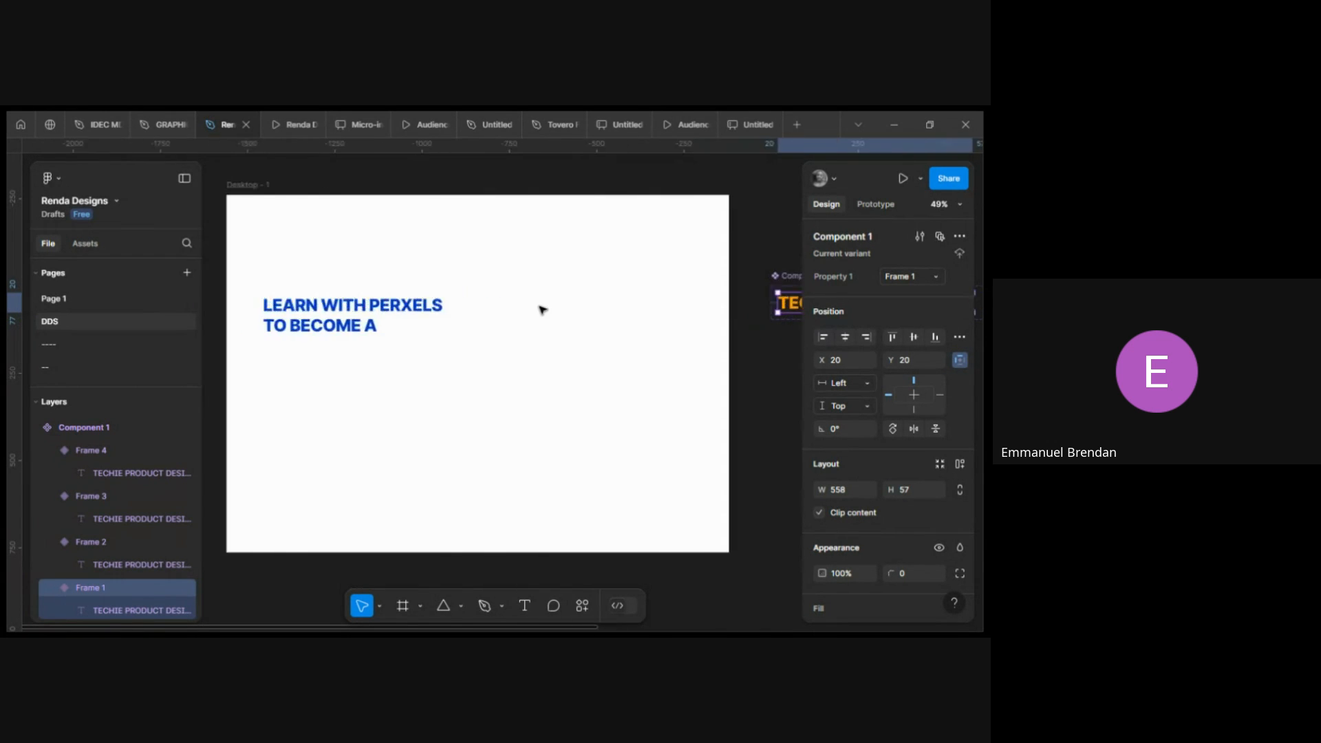
{"action": "scroll", "coordinate": [541, 307], "scroll_direction": "right", "scroll_amount": 7}
{"action": "scroll", "coordinate": [541, 307], "scroll_direction": "left", "scroll_amount": 6}
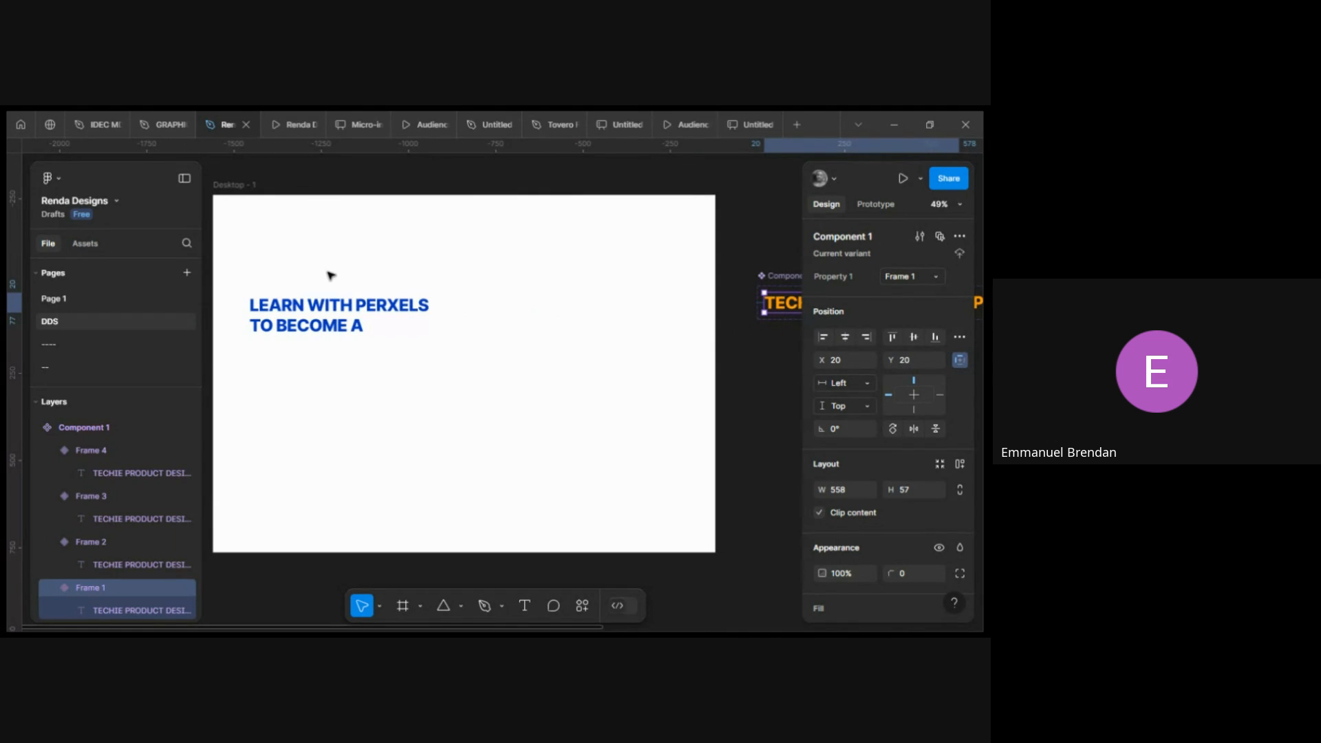
{"action": "left_click", "coordinate": [251, 187]}
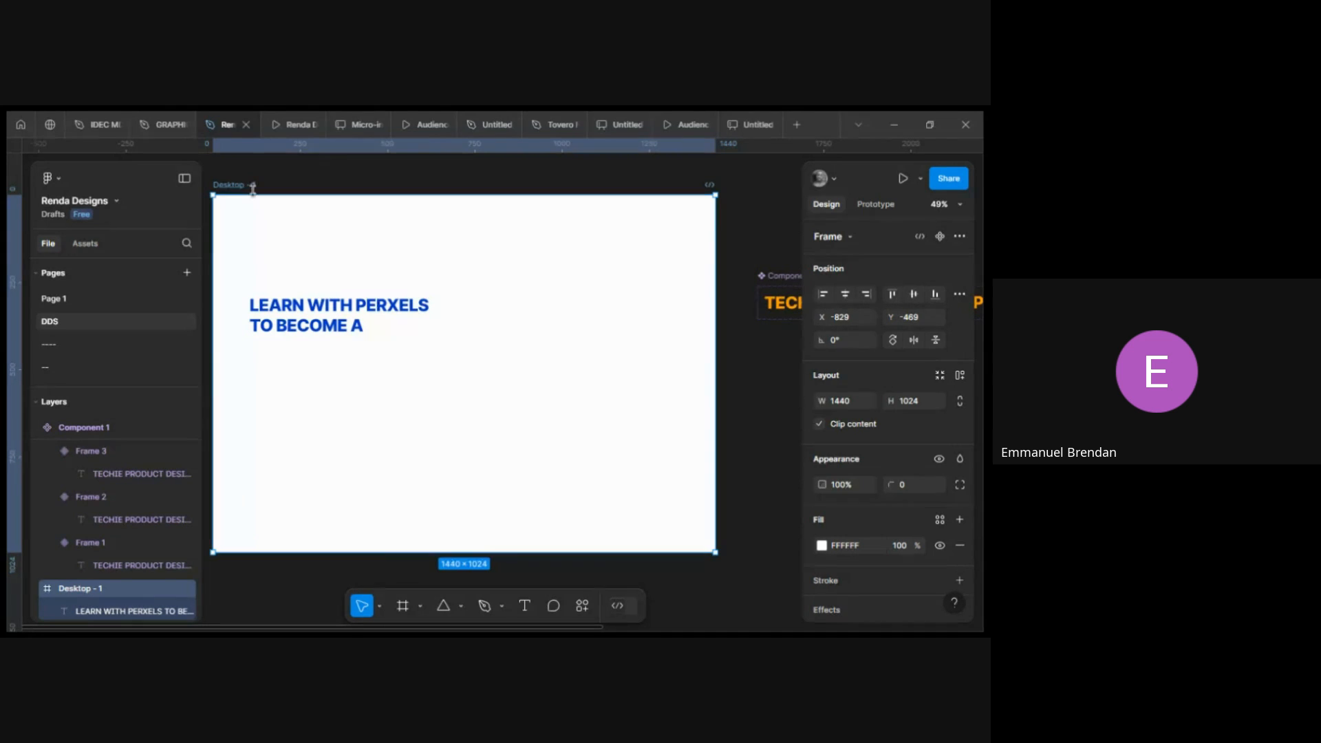
{"action": "key", "text": "ctrl+v"}
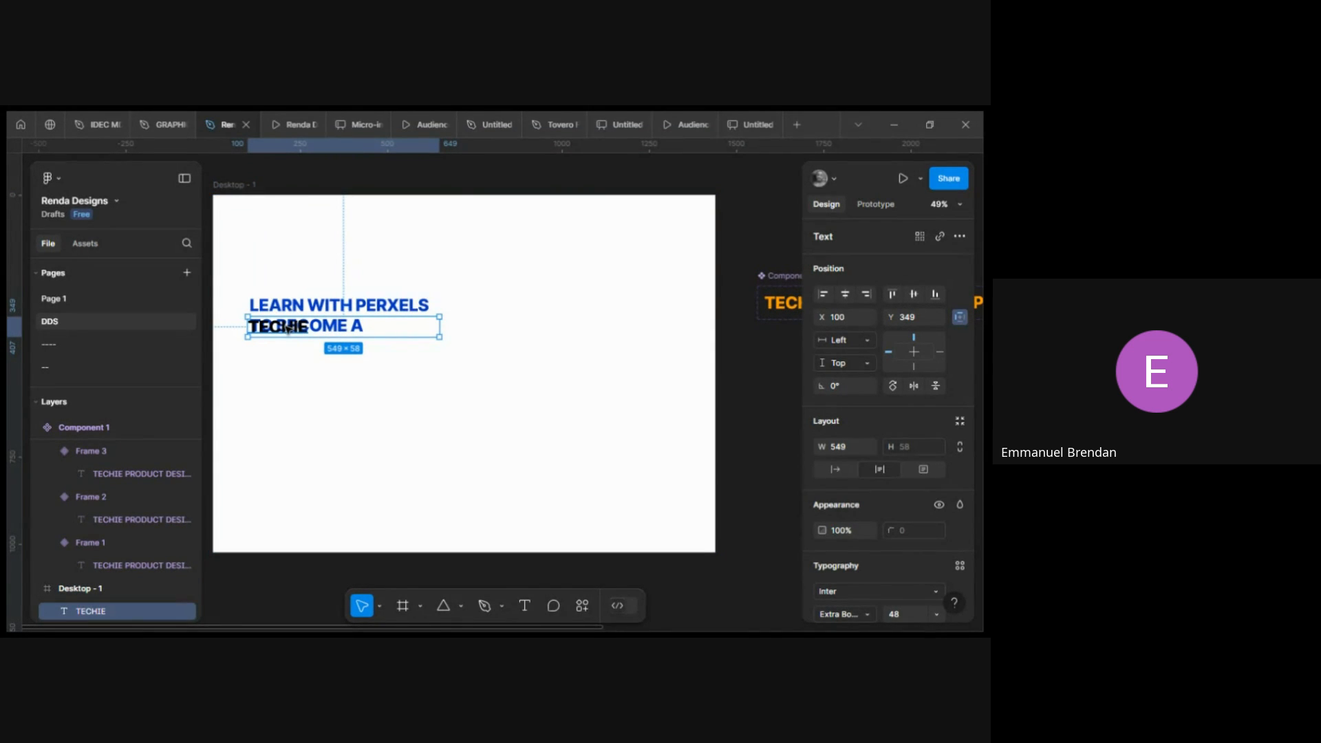
{"action": "key", "text": "Delete"}
Paste a copy of the TECHIE variant component into the Desktop - 1 frame.
{"action": "scroll", "coordinate": [711, 354], "scroll_direction": "right", "scroll_amount": 5}
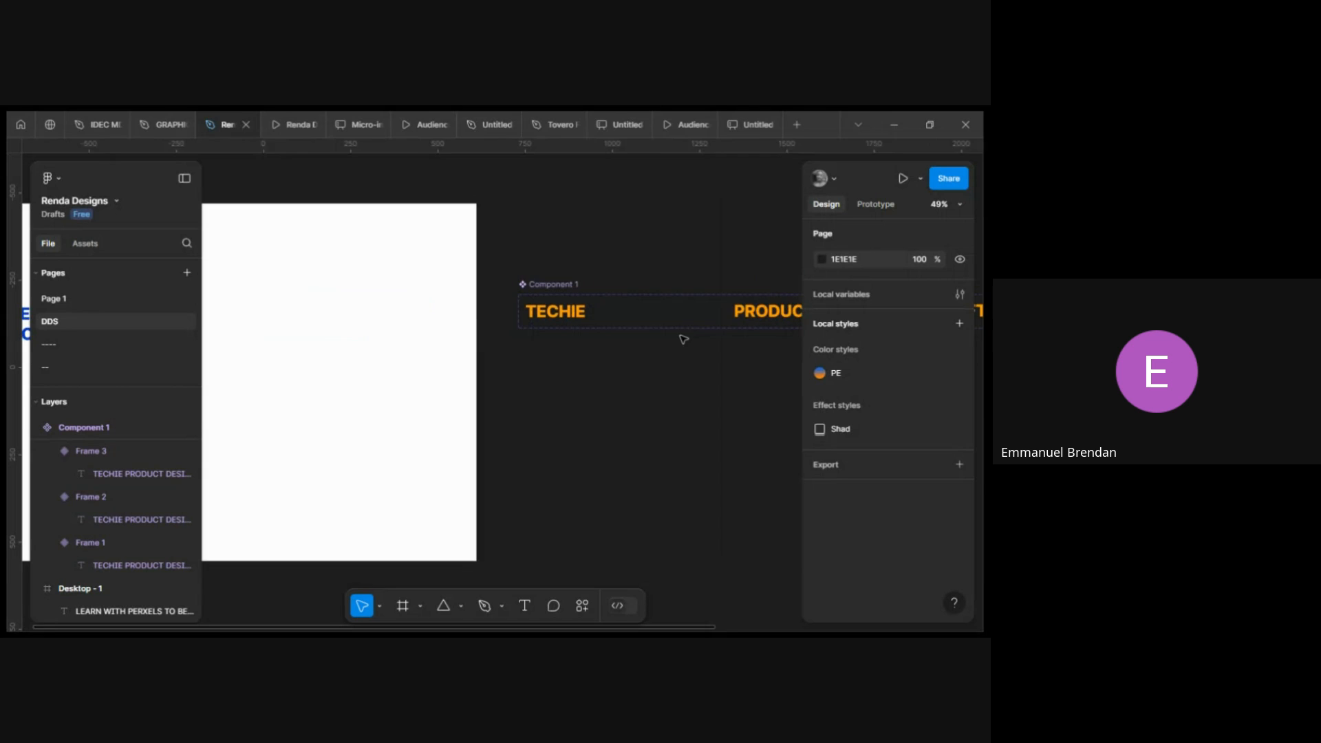
{"action": "left_click", "coordinate": [543, 311]}
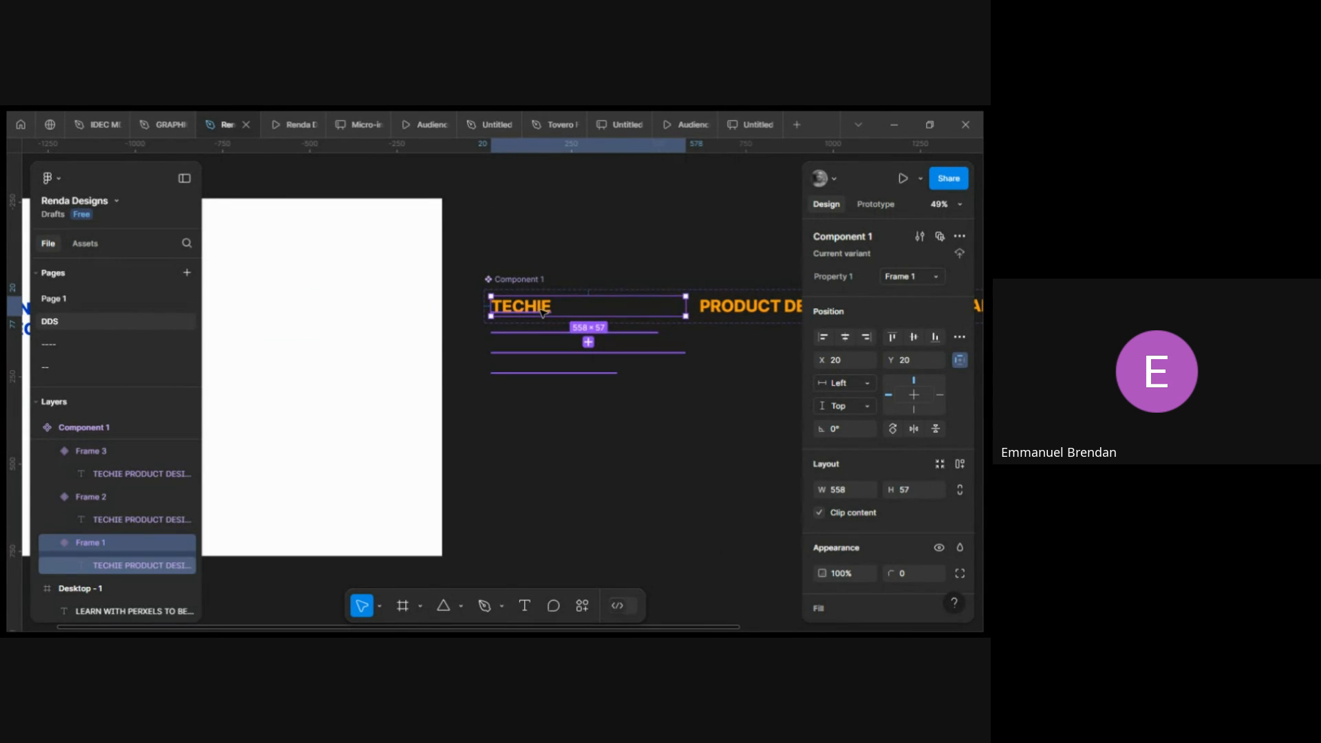
{"action": "scroll", "coordinate": [481, 261], "scroll_direction": "left", "scroll_amount": 5}
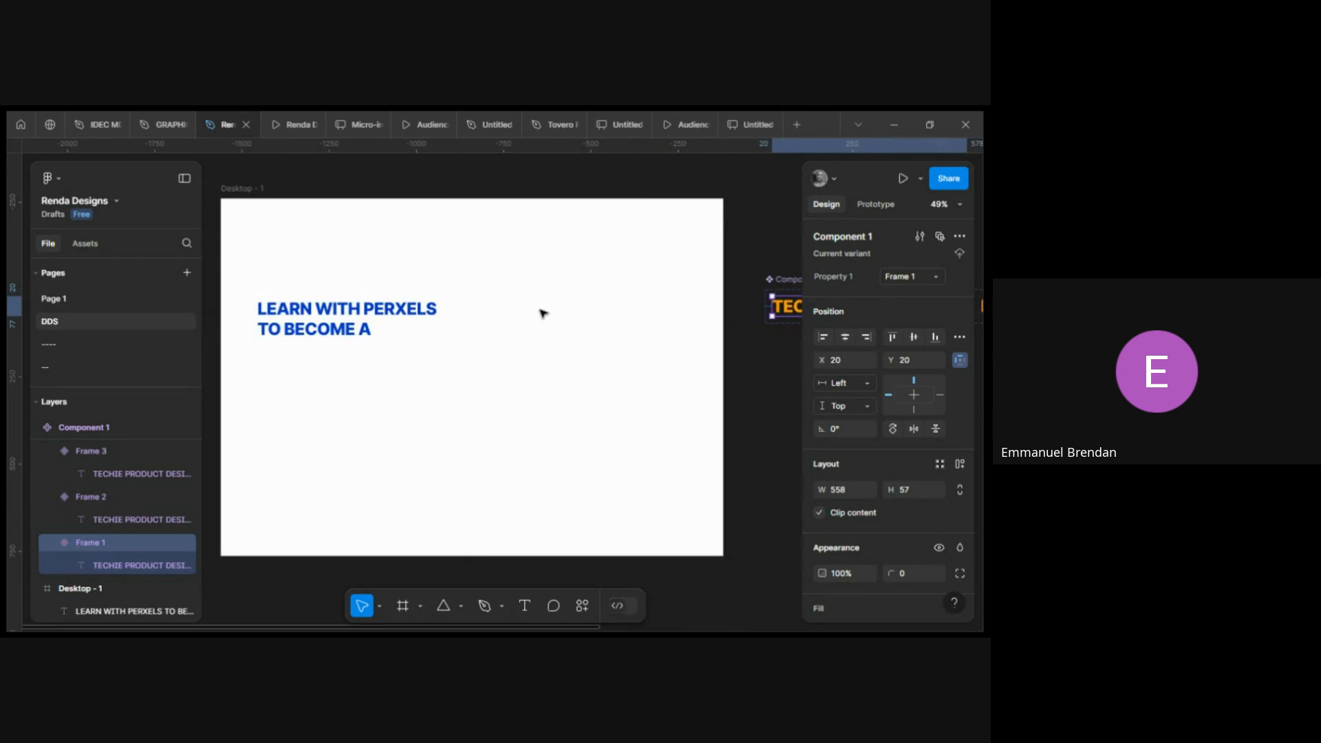
{"action": "left_click", "coordinate": [351, 201]}
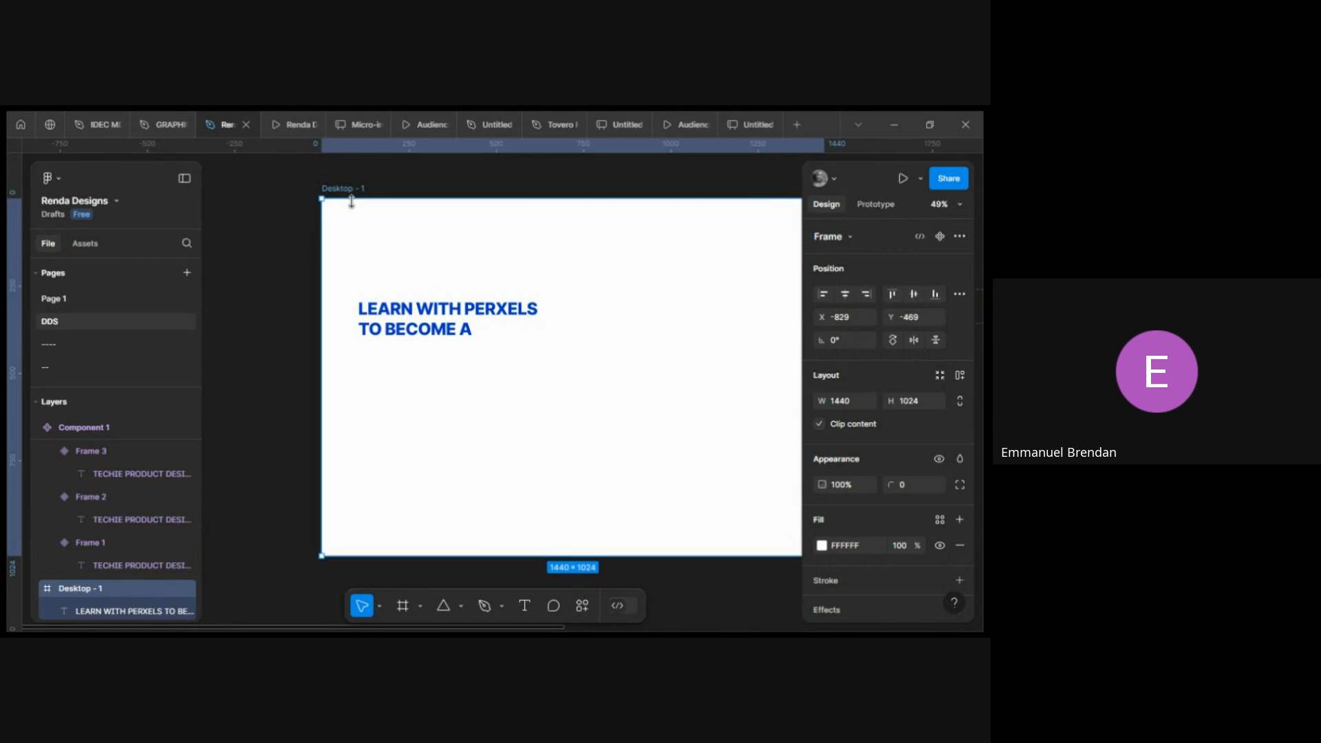
{"action": "key", "text": "ctrl+v"}
Move the pasted component instance to sit right after the headline's "TO BECOME A" line.
{"action": "scroll", "coordinate": [345, 227], "scroll_direction": "right", "scroll_amount": 3}
{"action": "scroll", "coordinate": [339, 227], "scroll_direction": "left", "scroll_amount": 2}
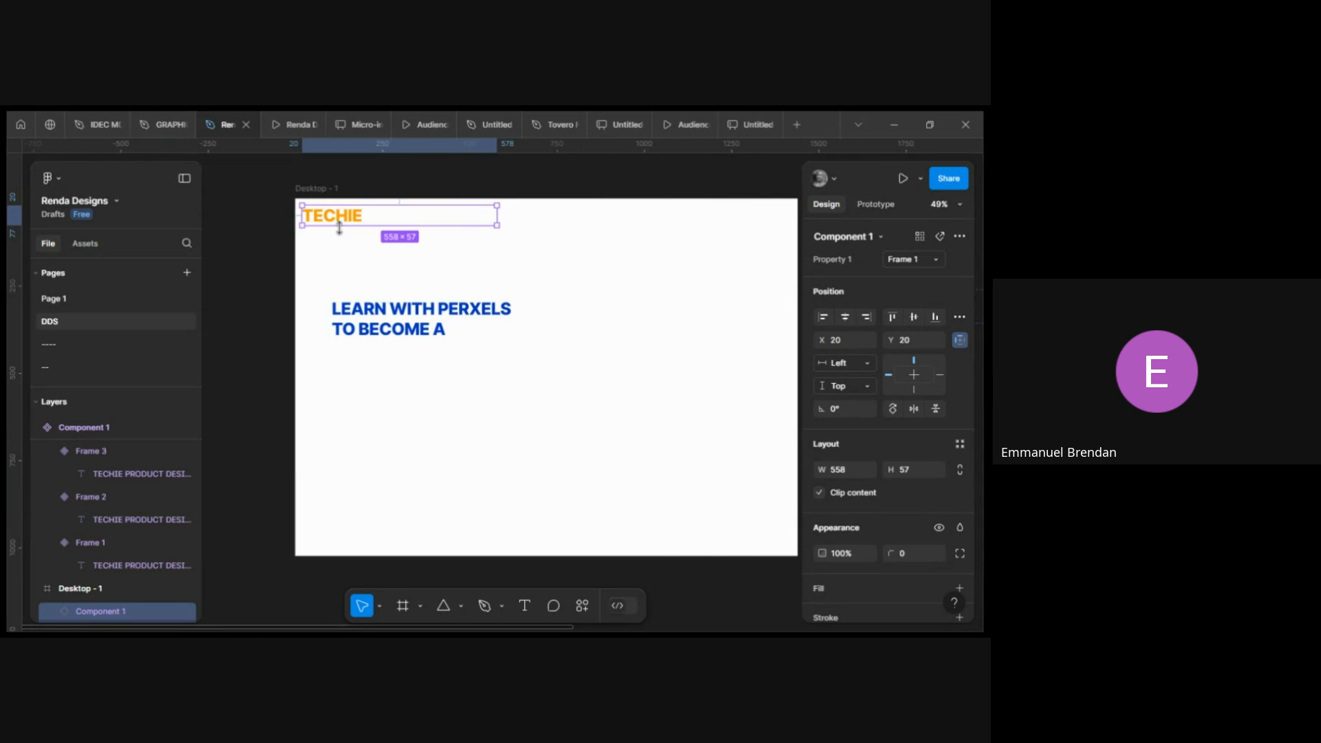
{"action": "left_click_drag", "start_coordinate": [348, 220], "coordinate": [487, 336]}
{"action": "scroll", "coordinate": [486, 336], "scroll_direction": "right", "scroll_amount": 2}
{"action": "scroll", "coordinate": [438, 333], "scroll_direction": "left", "scroll_amount": 1}
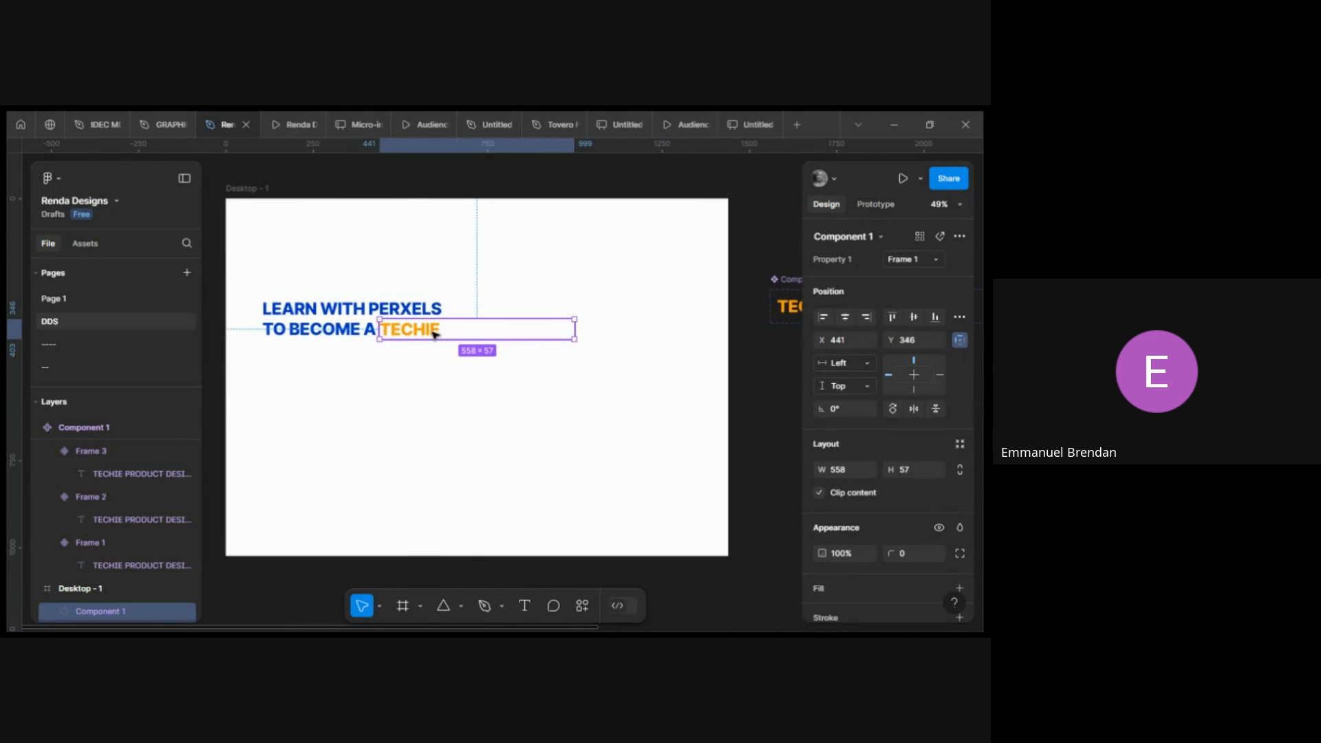
Nudge the component instance slightly left so it aligns snugly after "TO BECOME A".
{"action": "scroll", "coordinate": [433, 333], "scroll_direction": "up", "scroll_amount": 1}
{"action": "scroll", "coordinate": [434, 332], "scroll_direction": "up", "scroll_amount": 2}
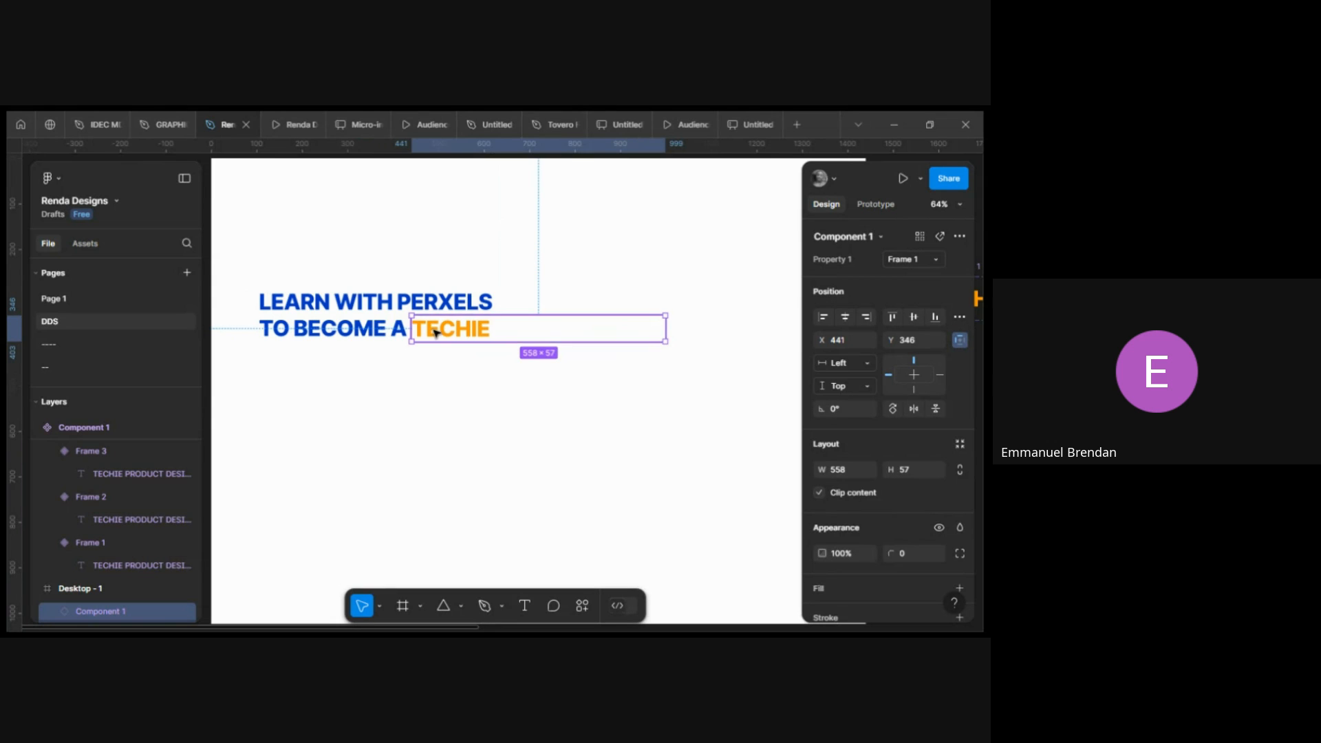
{"action": "scroll", "coordinate": [435, 332], "scroll_direction": "up", "scroll_amount": 6}
{"action": "scroll", "coordinate": [435, 332], "scroll_direction": "up", "scroll_amount": 1}
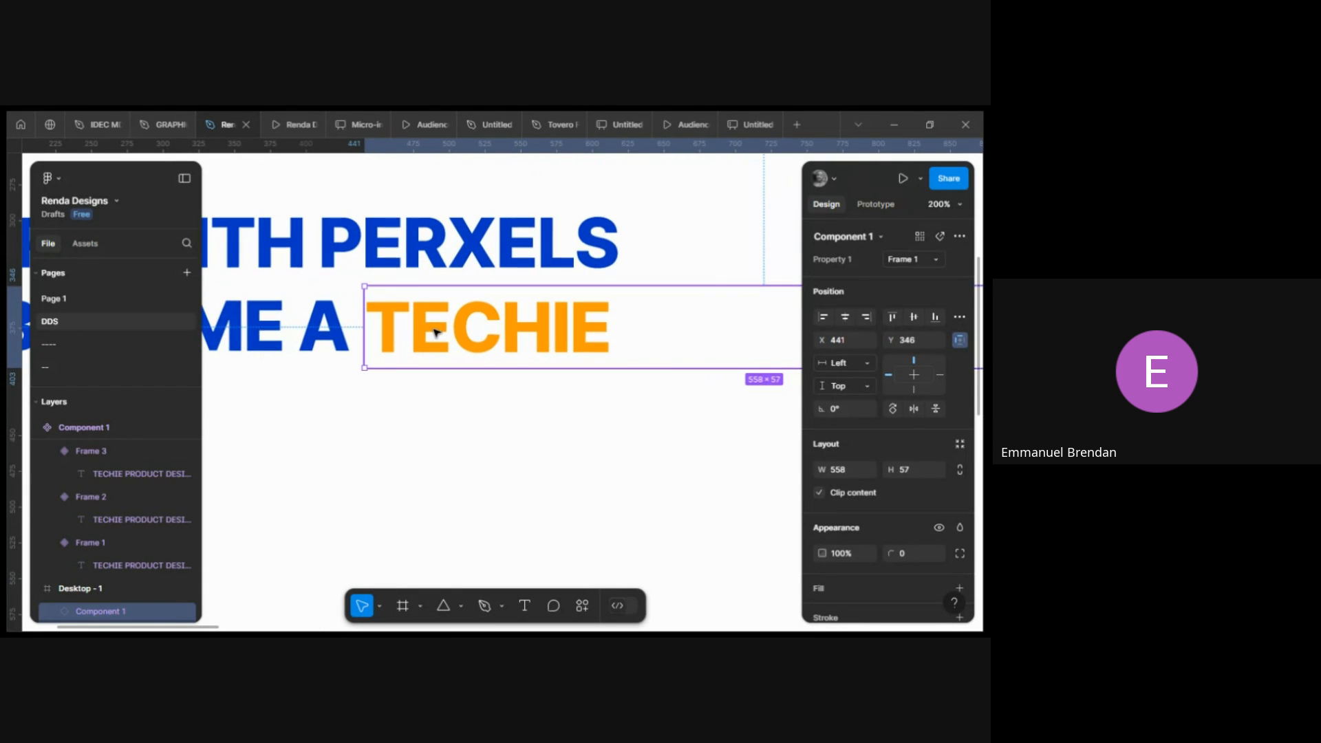
{"action": "left_click_drag", "start_coordinate": [435, 333], "coordinate": [432, 333]}
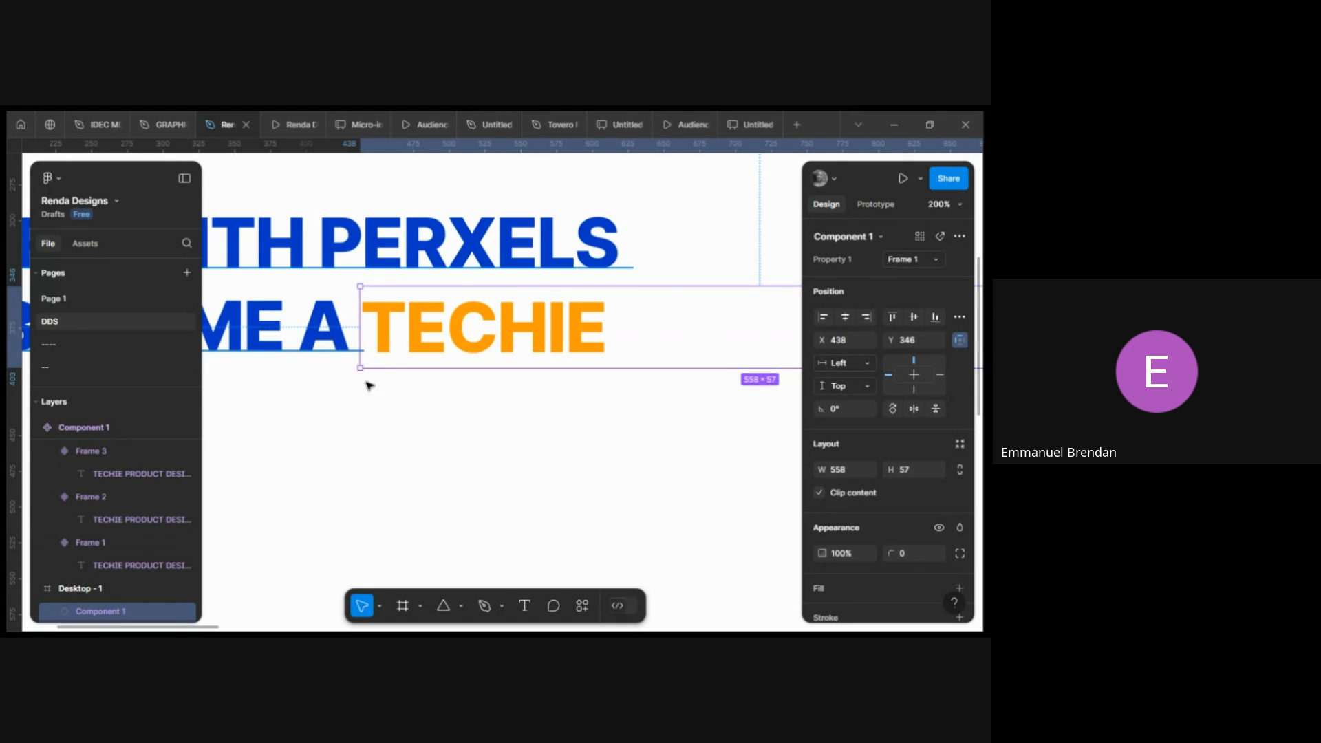
{"action": "left_click", "coordinate": [394, 412]}
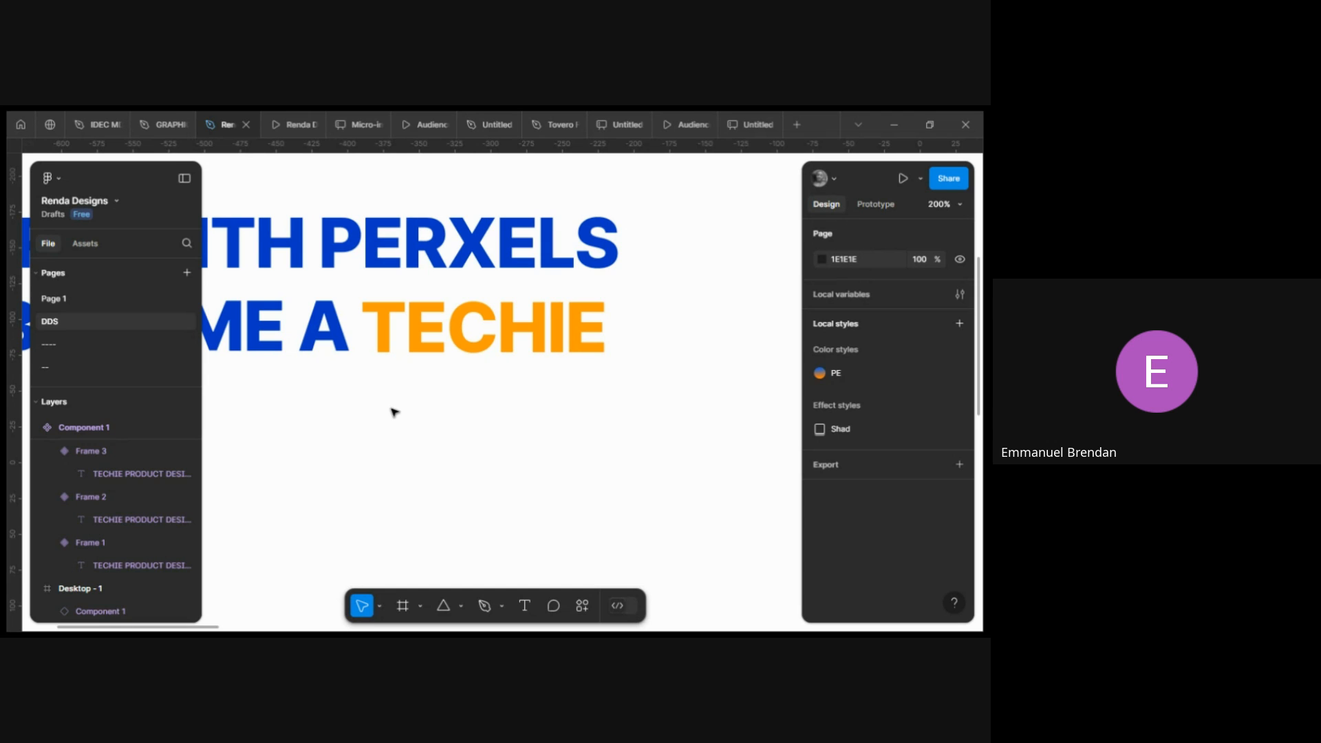
Select the headline together with the component instance and move both lower within the frame.
{"action": "scroll", "coordinate": [394, 412], "scroll_direction": "down", "scroll_amount": 5}
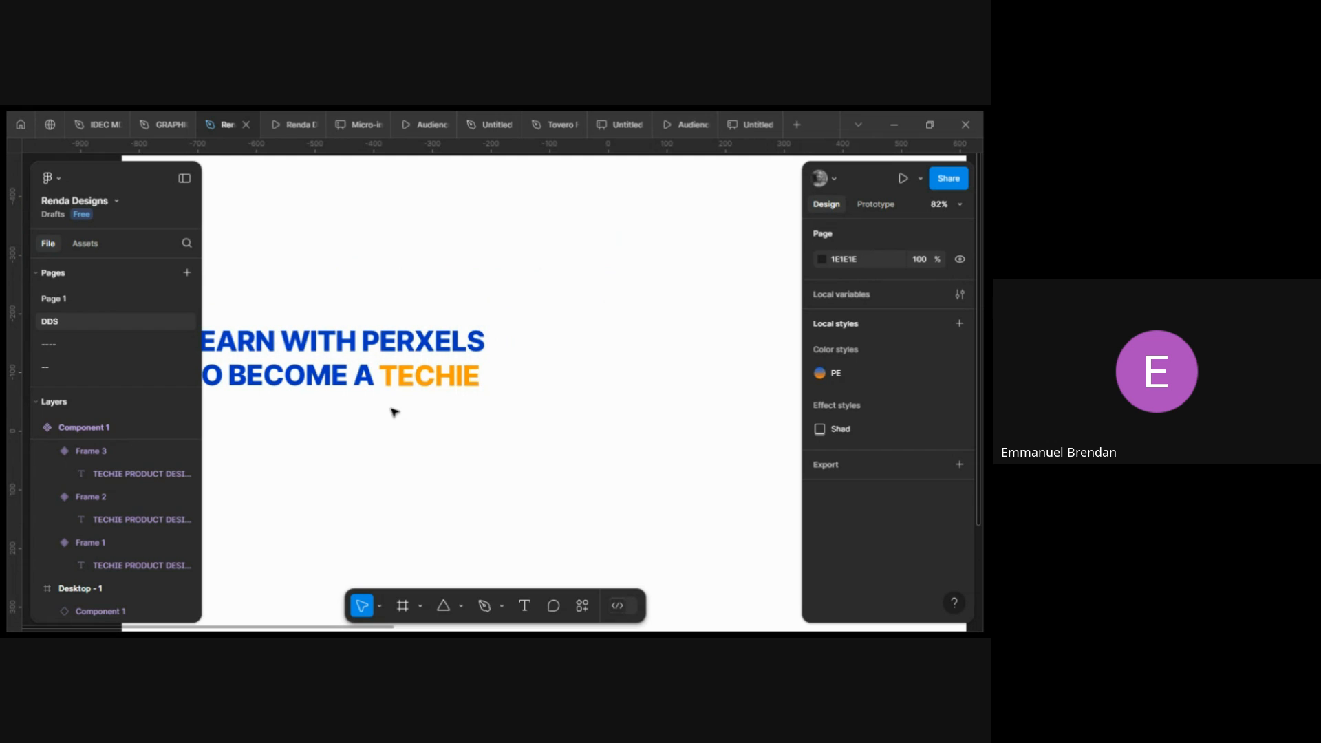
{"action": "scroll", "coordinate": [394, 411], "scroll_direction": "down", "scroll_amount": 3}
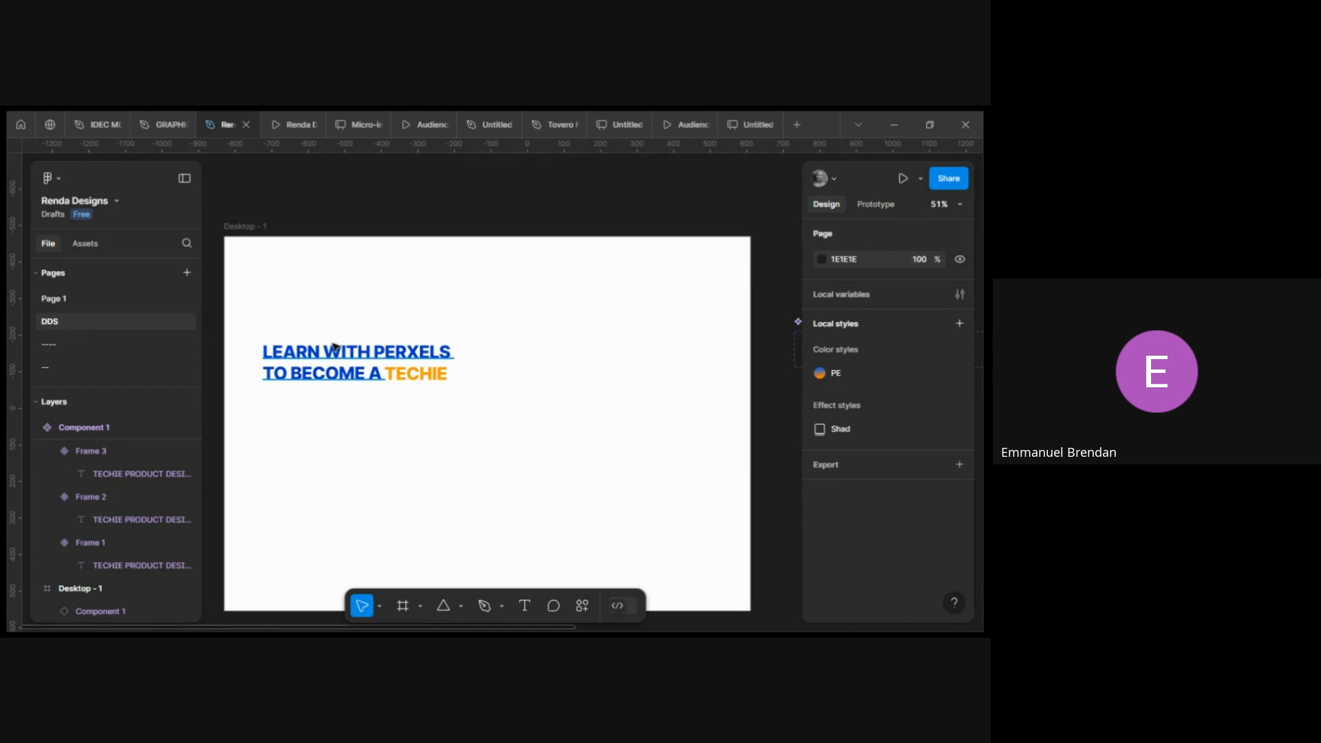
{"action": "left_click", "coordinate": [333, 349]}
{"action": "left_click", "coordinate": [406, 375], "text": "shift"}
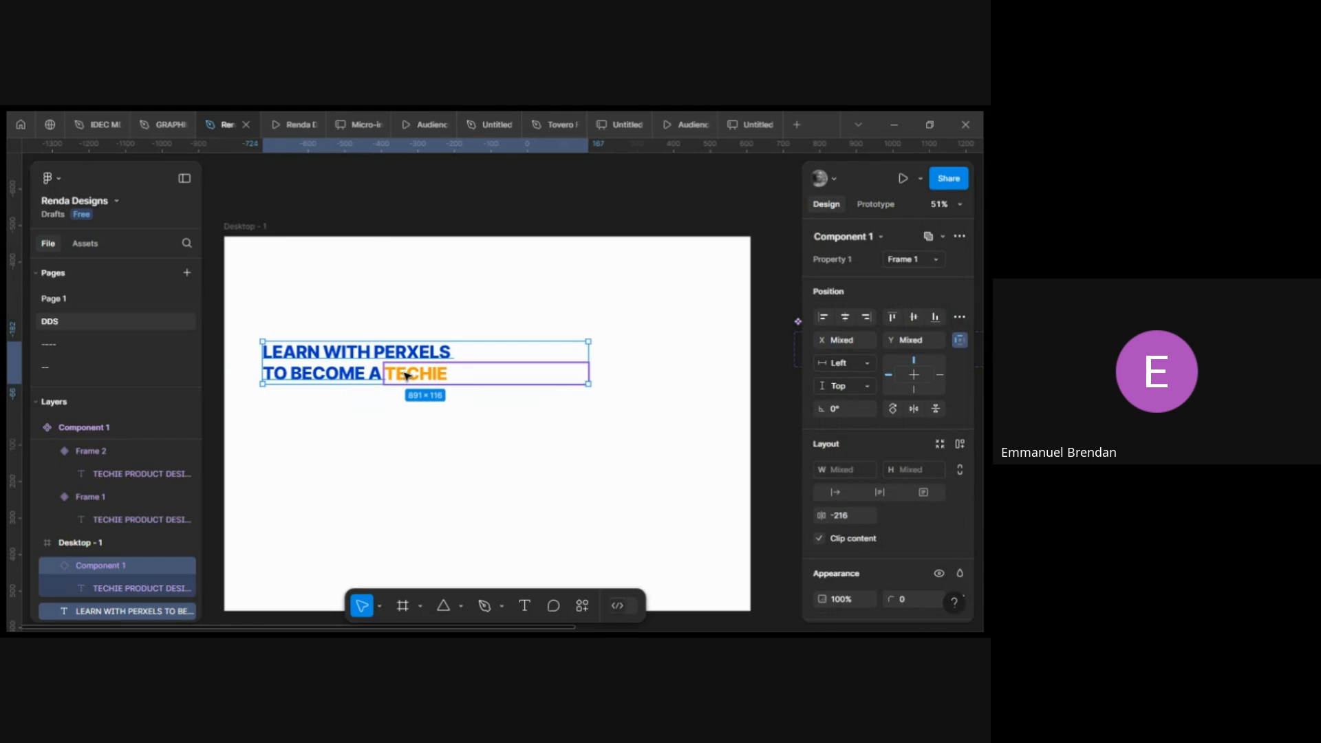
{"action": "left_click_drag", "start_coordinate": [371, 371], "coordinate": [350, 411]}
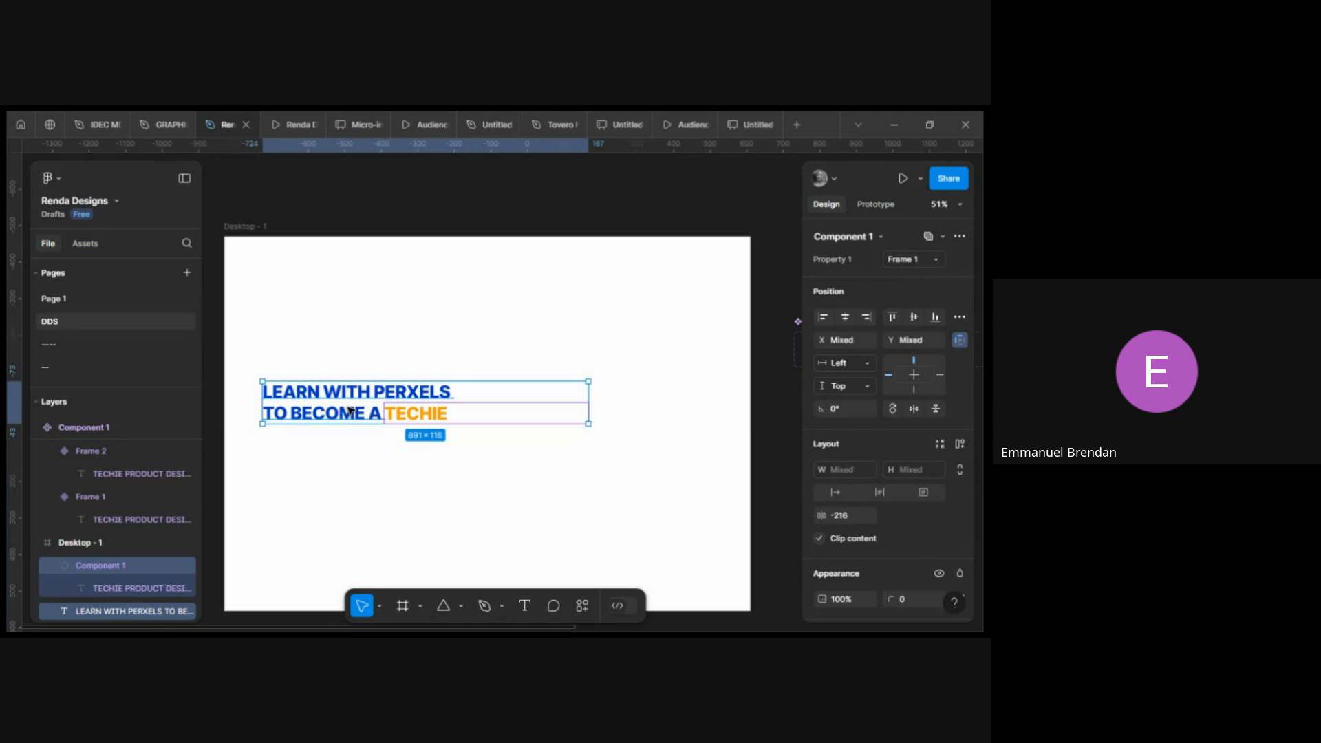
{"action": "left_click", "coordinate": [540, 446]}
Draw a rectangle about 394 × 545 px on the right side of the desktop frame.
{"action": "scroll", "coordinate": [540, 445], "scroll_direction": "right", "scroll_amount": 2}
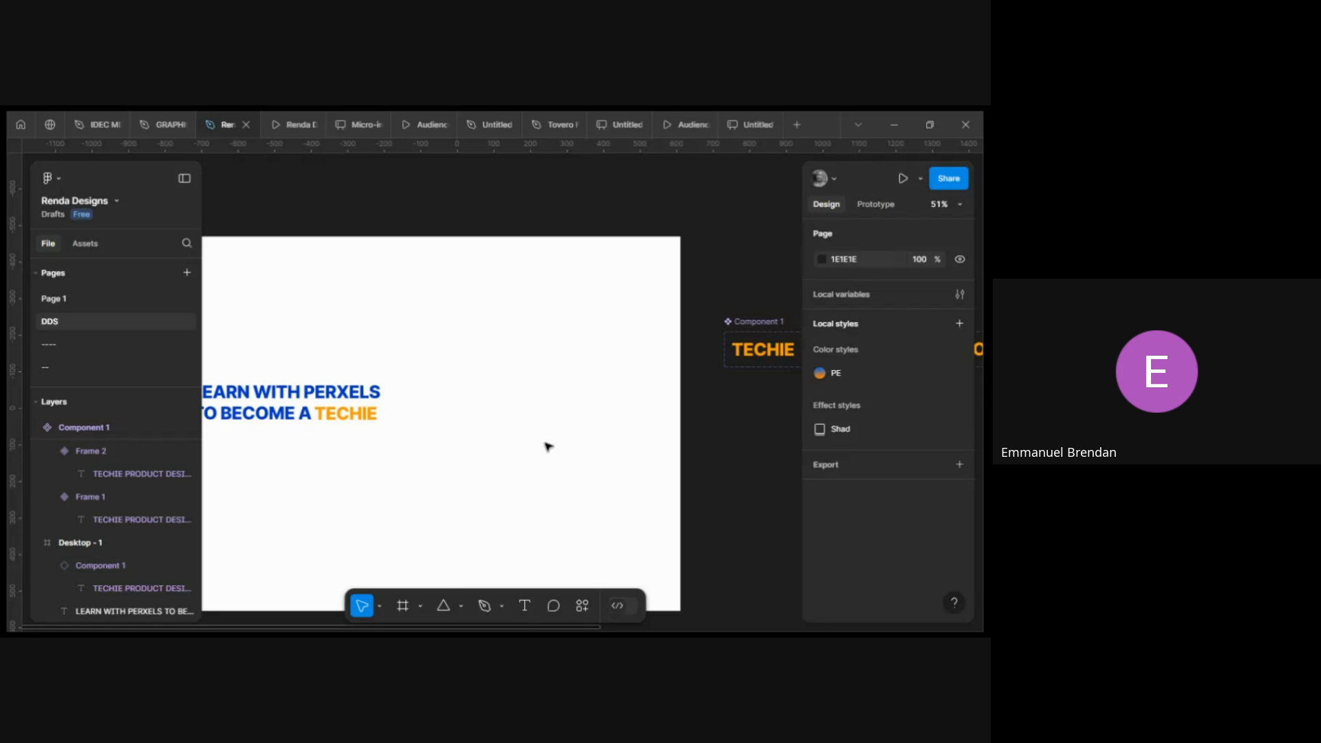
{"action": "key", "text": "r"}
{"action": "mouse_move", "coordinate": [543, 318]}
{"action": "left_mouse_down"}
{"action": "mouse_move", "coordinate": [609, 557]}
{"action": "mouse_move", "coordinate": [696, 515]}
{"action": "mouse_move", "coordinate": [676, 513]}
{"action": "left_mouse_up"}
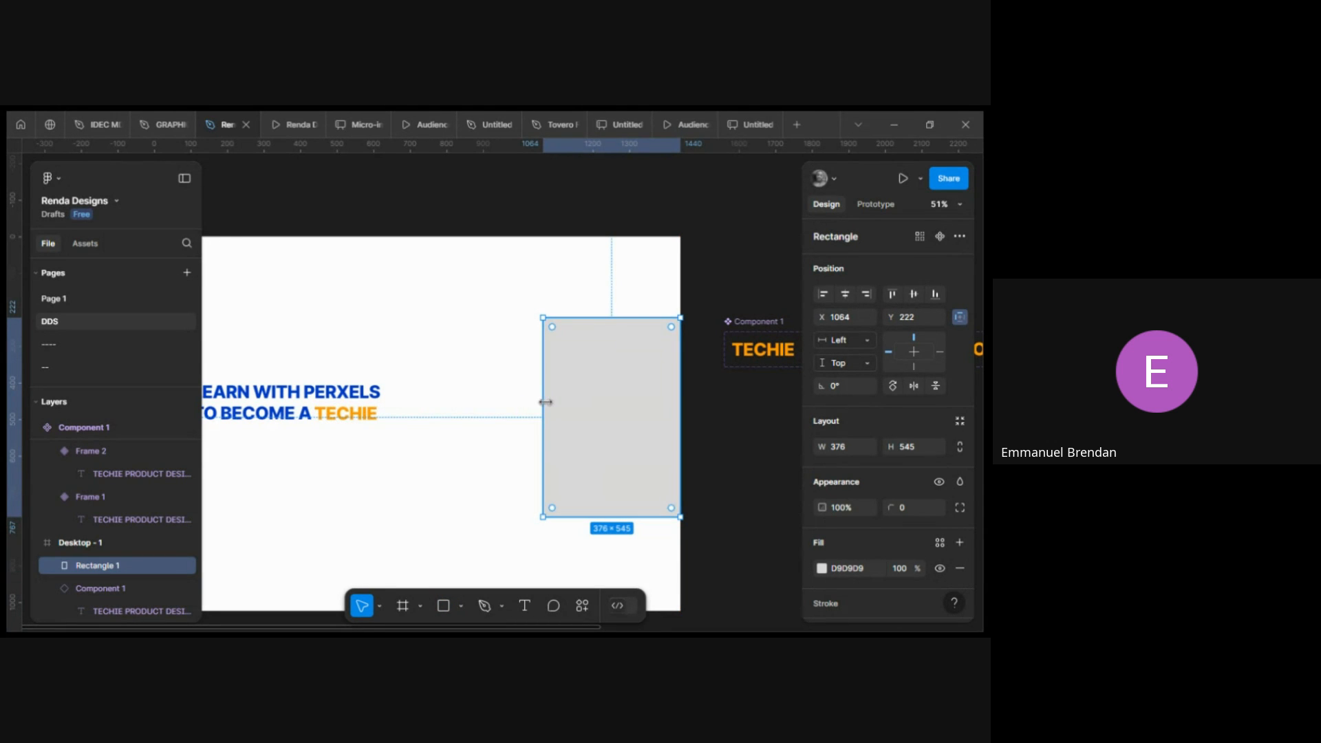
{"action": "left_click_drag", "start_coordinate": [543, 400], "coordinate": [536, 400]}
Select the headline and component instance together and shift them slightly left.
{"action": "scroll", "coordinate": [448, 390], "scroll_direction": "left", "scroll_amount": 3}
{"action": "left_click", "coordinate": [436, 405]}
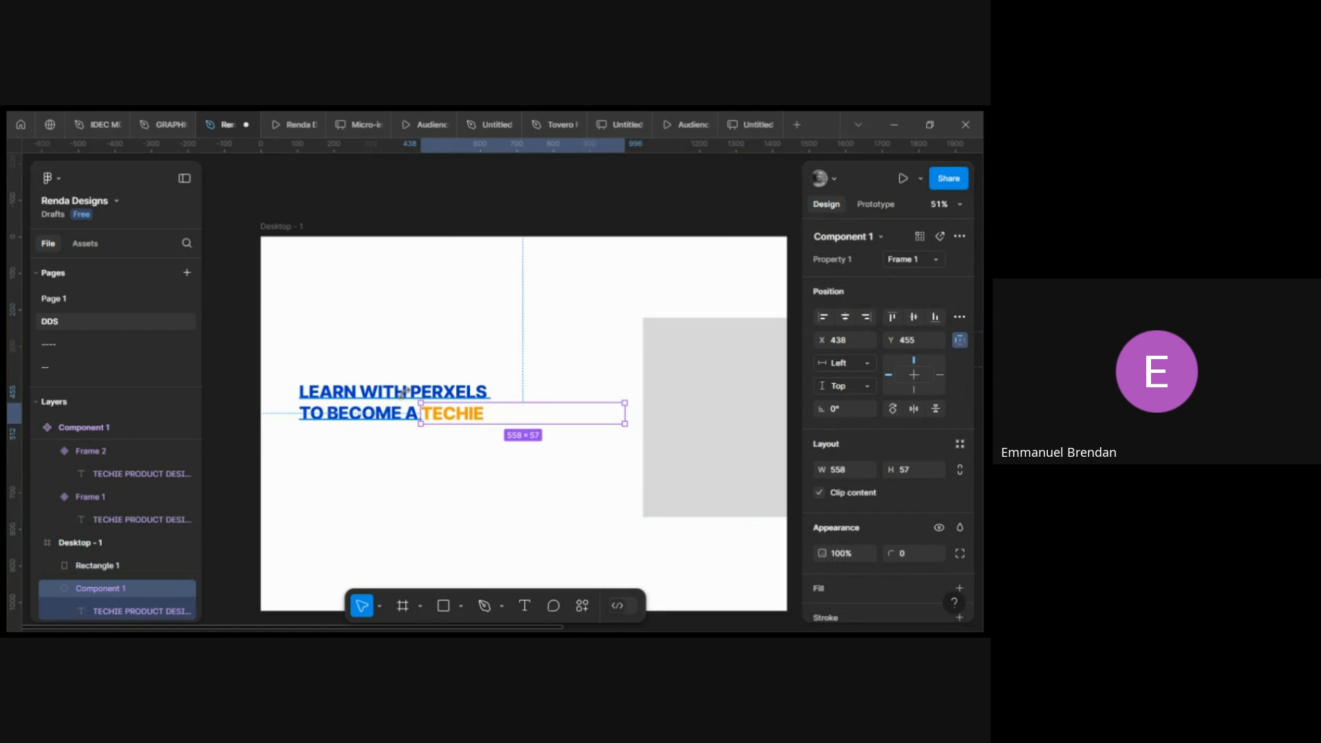
{"action": "left_click", "coordinate": [402, 396], "text": "shift"}
{"action": "left_click_drag", "start_coordinate": [372, 402], "coordinate": [355, 403]}
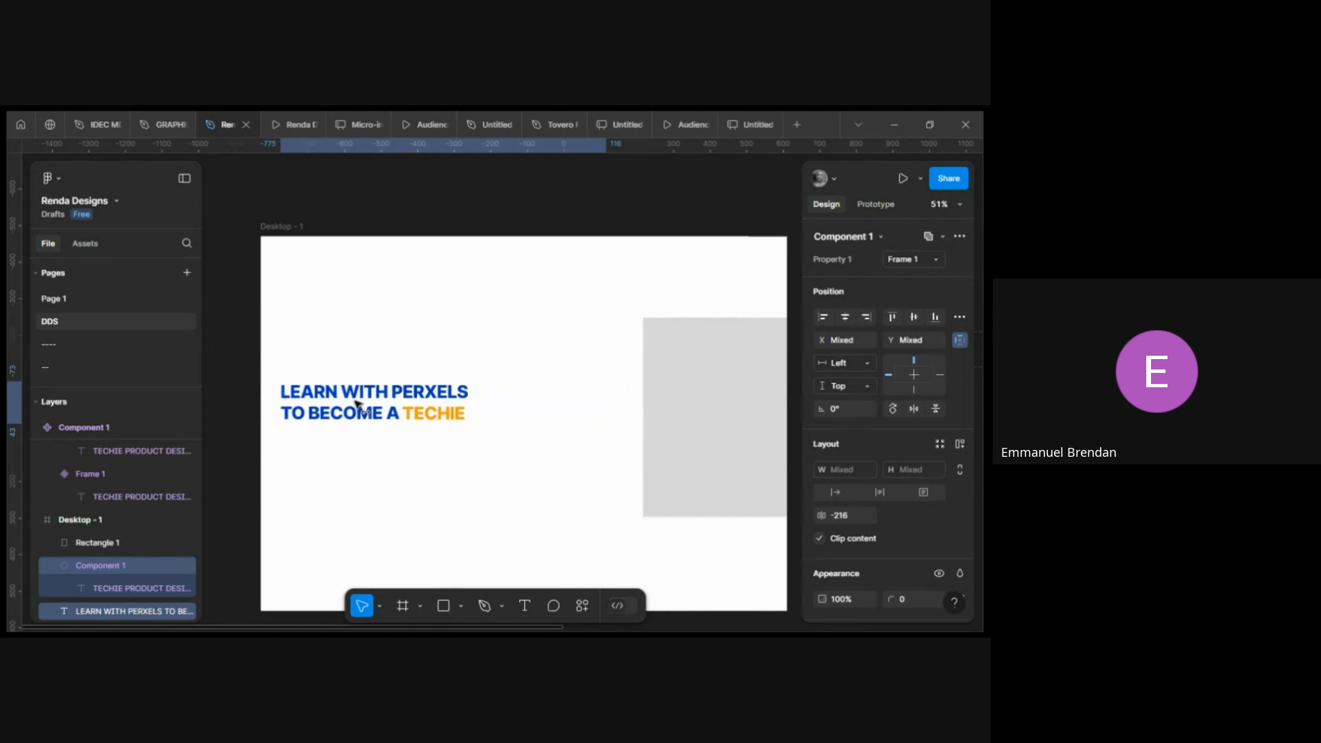
Widen the rectangle leftward to about 449 × 545 px.
{"action": "scroll", "coordinate": [649, 415], "scroll_direction": "right", "scroll_amount": 2}
{"action": "scroll", "coordinate": [649, 414], "scroll_direction": "right", "scroll_amount": 1}
{"action": "left_click", "coordinate": [620, 406]}
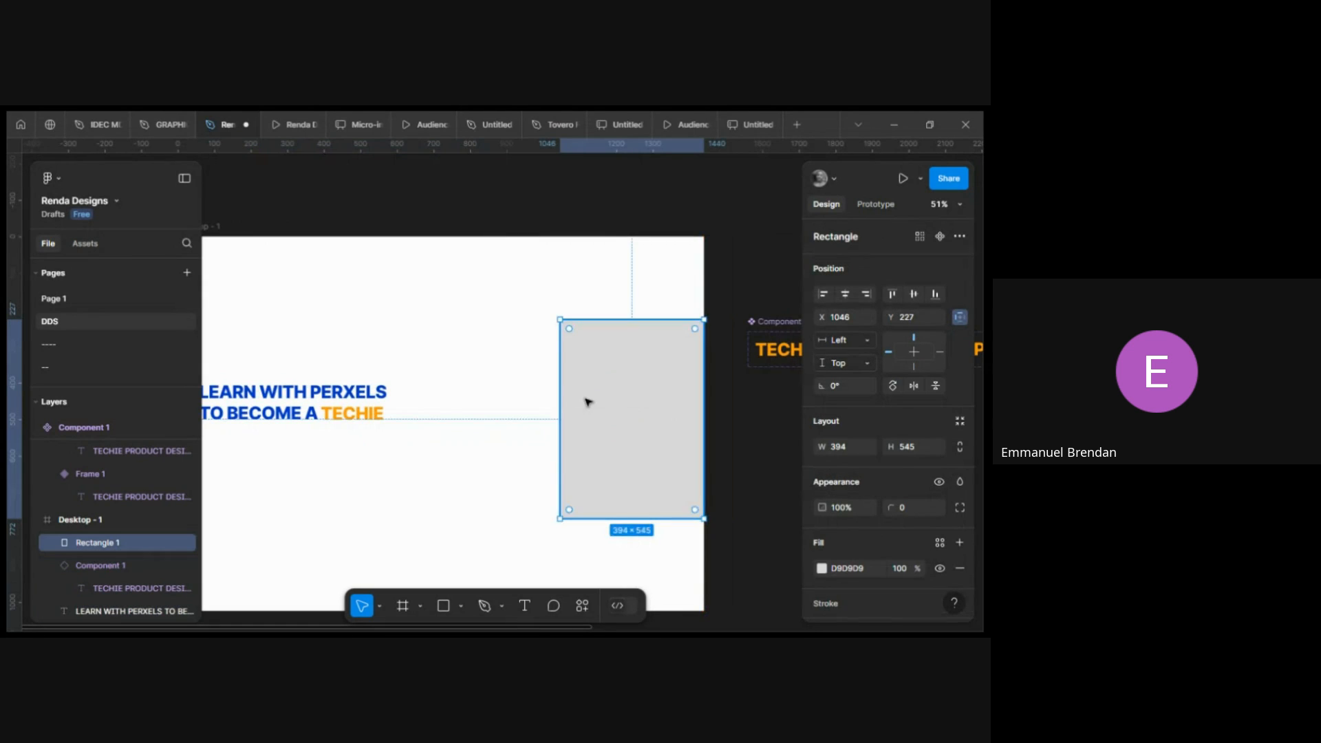
{"action": "left_click_drag", "start_coordinate": [560, 403], "coordinate": [540, 403]}
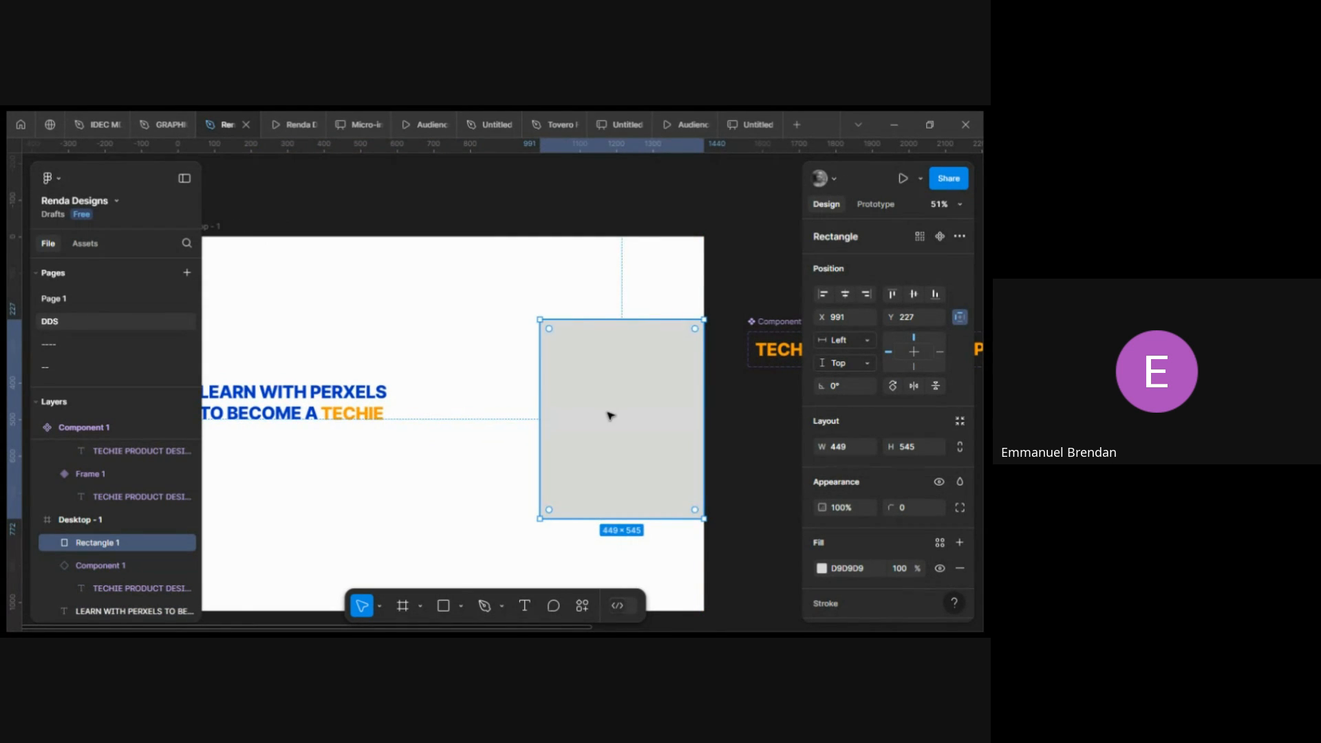
Search the quick actions for Unsplash and launch the Unsplash plugin.
{"action": "key", "text": "ctrl+k"}
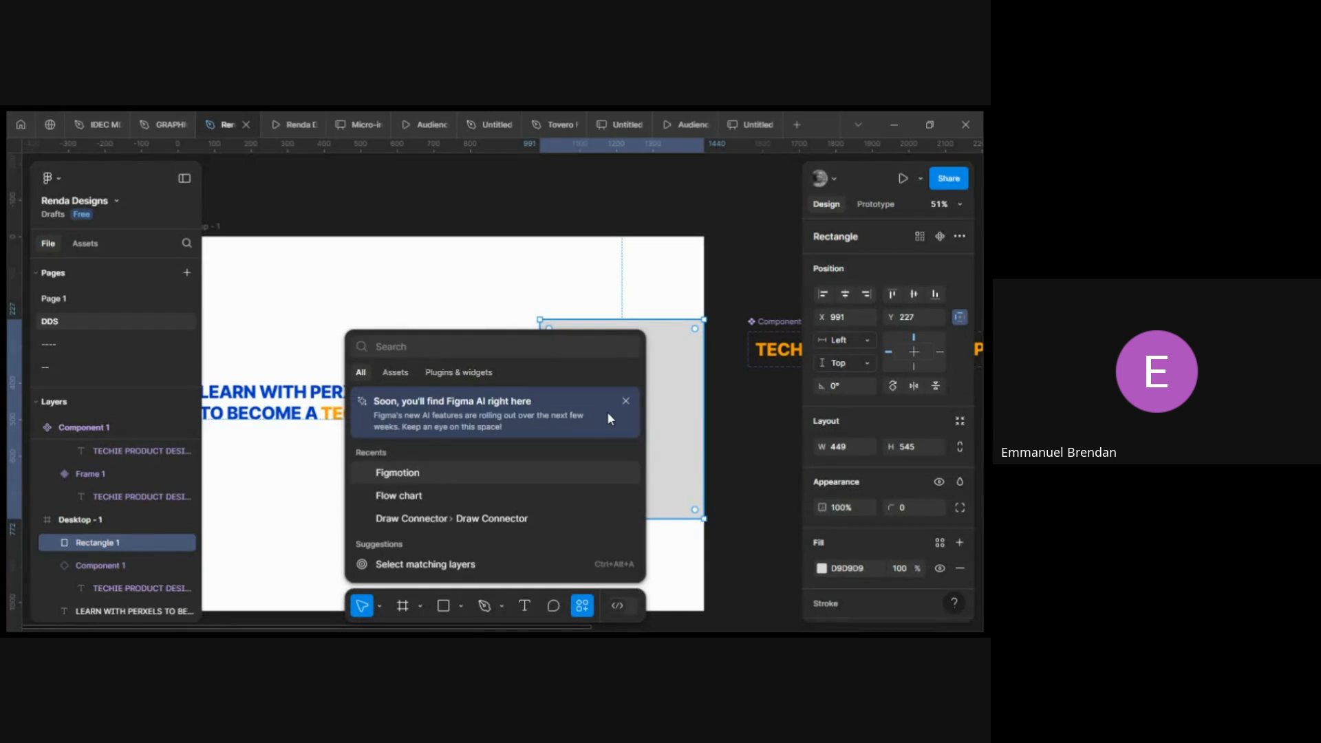
{"action": "type", "text": "unpsl"}
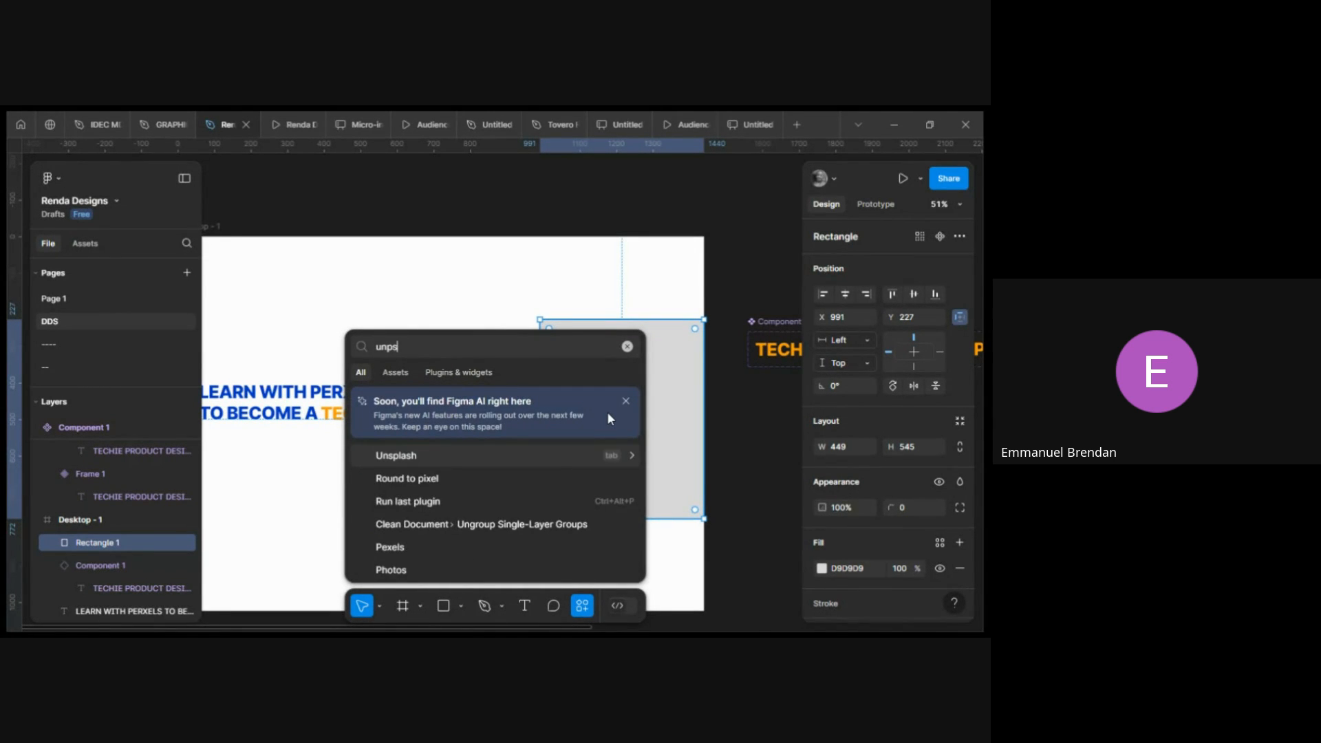
{"action": "key", "text": "BackSpace"}
{"action": "key", "text": "BackSpace"}
{"action": "key", "text": "BackSpace"}
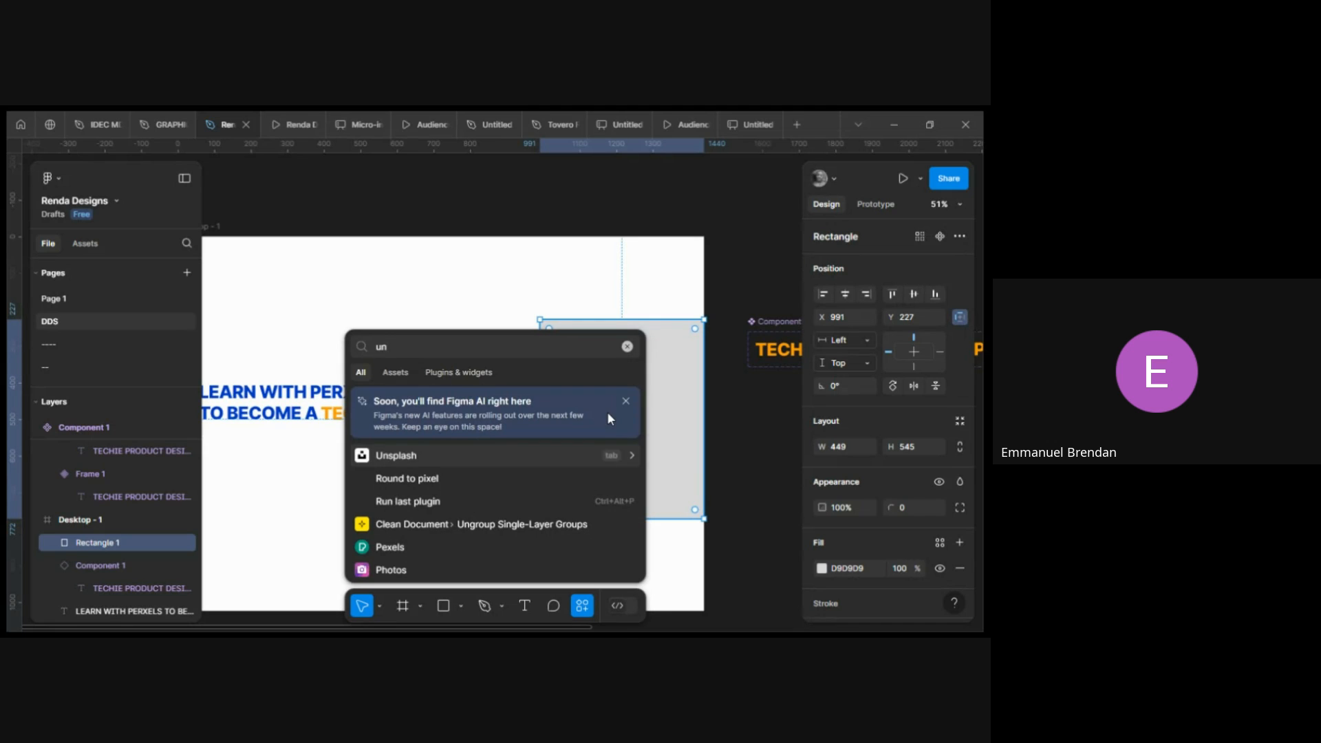
{"action": "type", "text": "splash"}
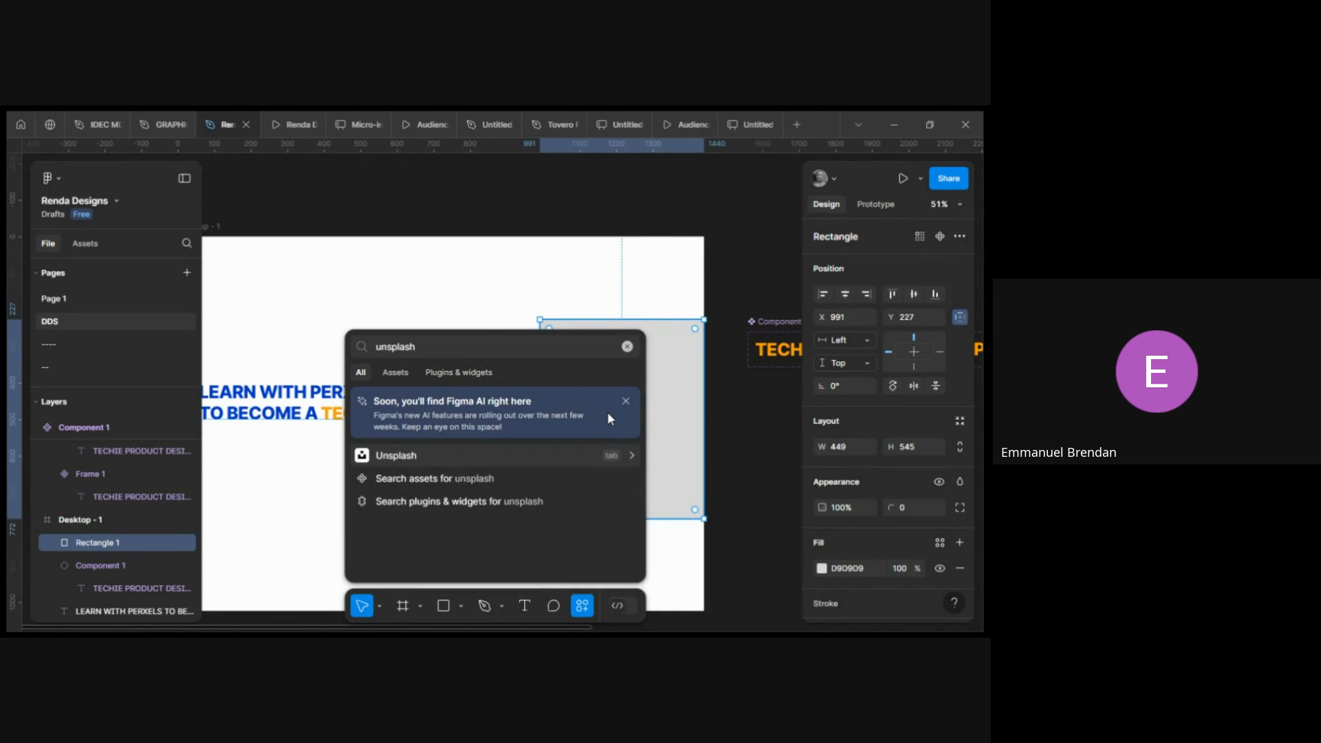
{"action": "key", "text": "Return"}
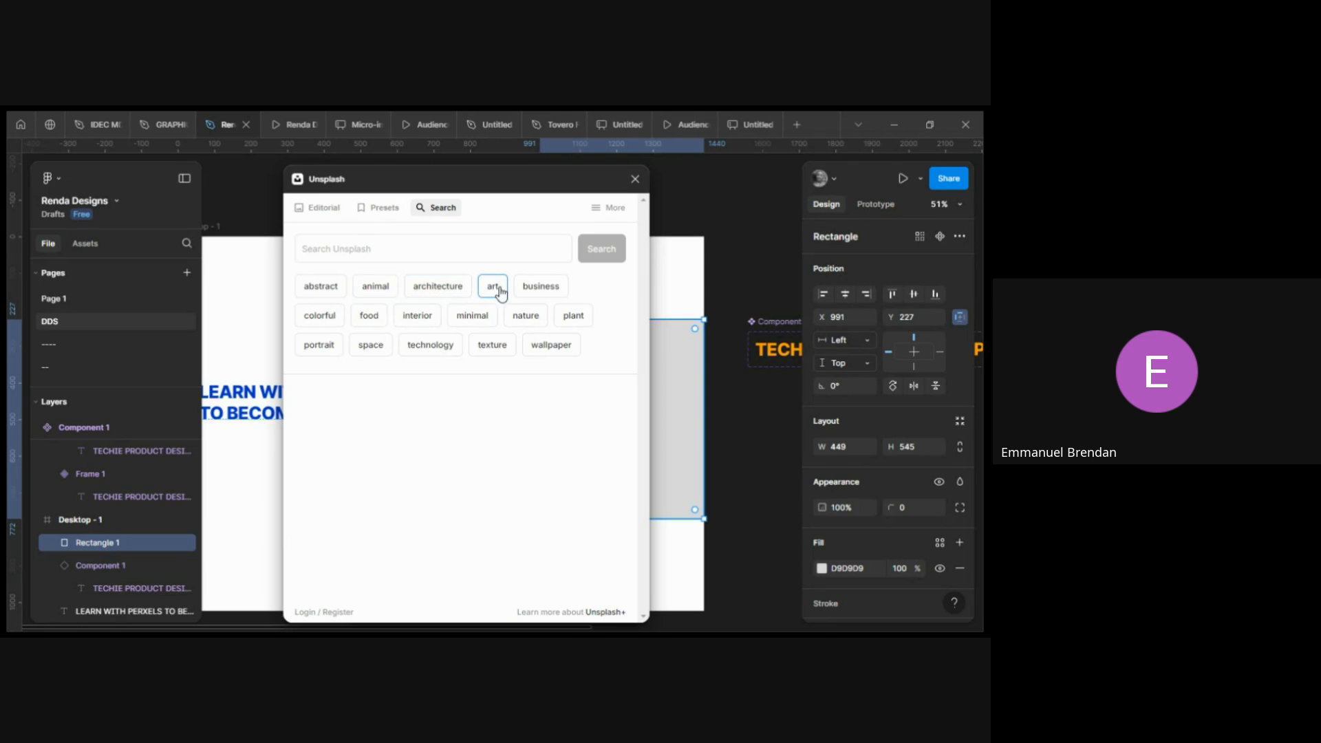
Browse Unsplash business photos and fill the selected rectangle with the photo of a person using a laptop on a couch.
{"action": "left_click", "coordinate": [541, 287]}
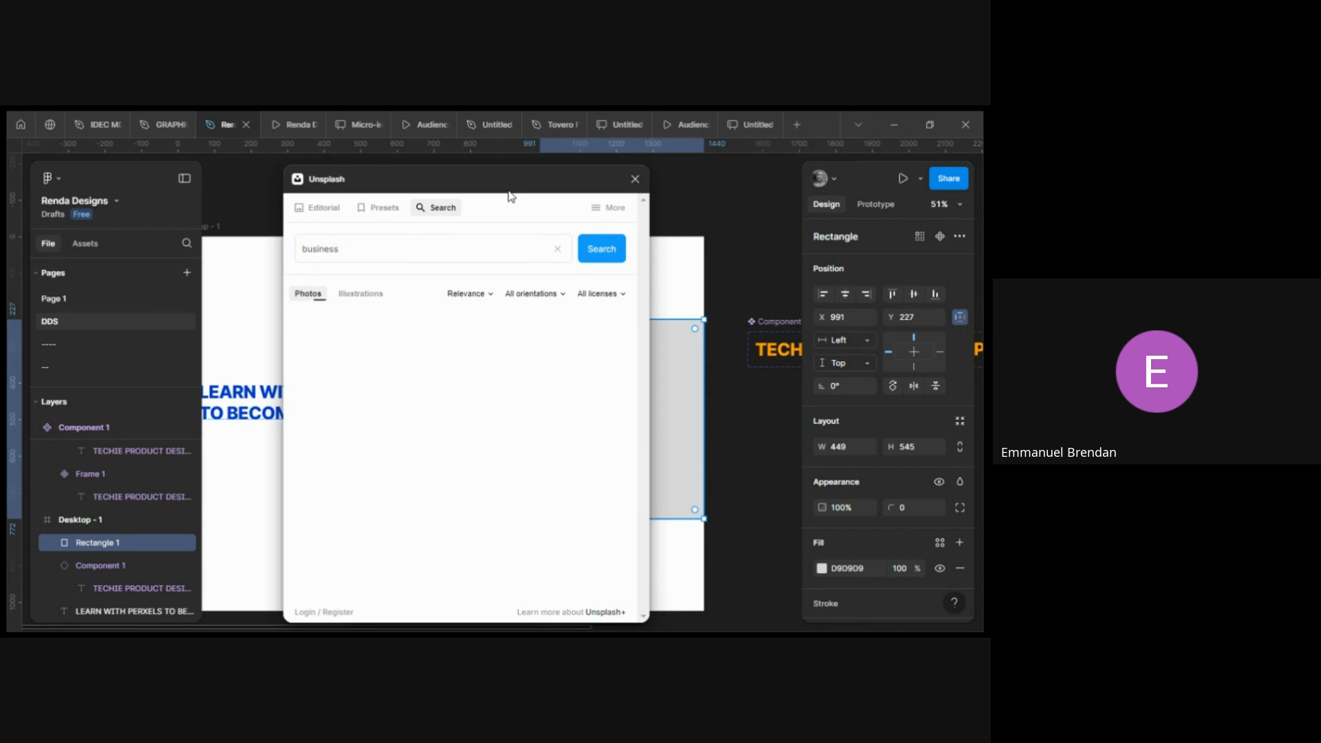
{"action": "left_click_drag", "start_coordinate": [509, 185], "coordinate": [528, 178]}
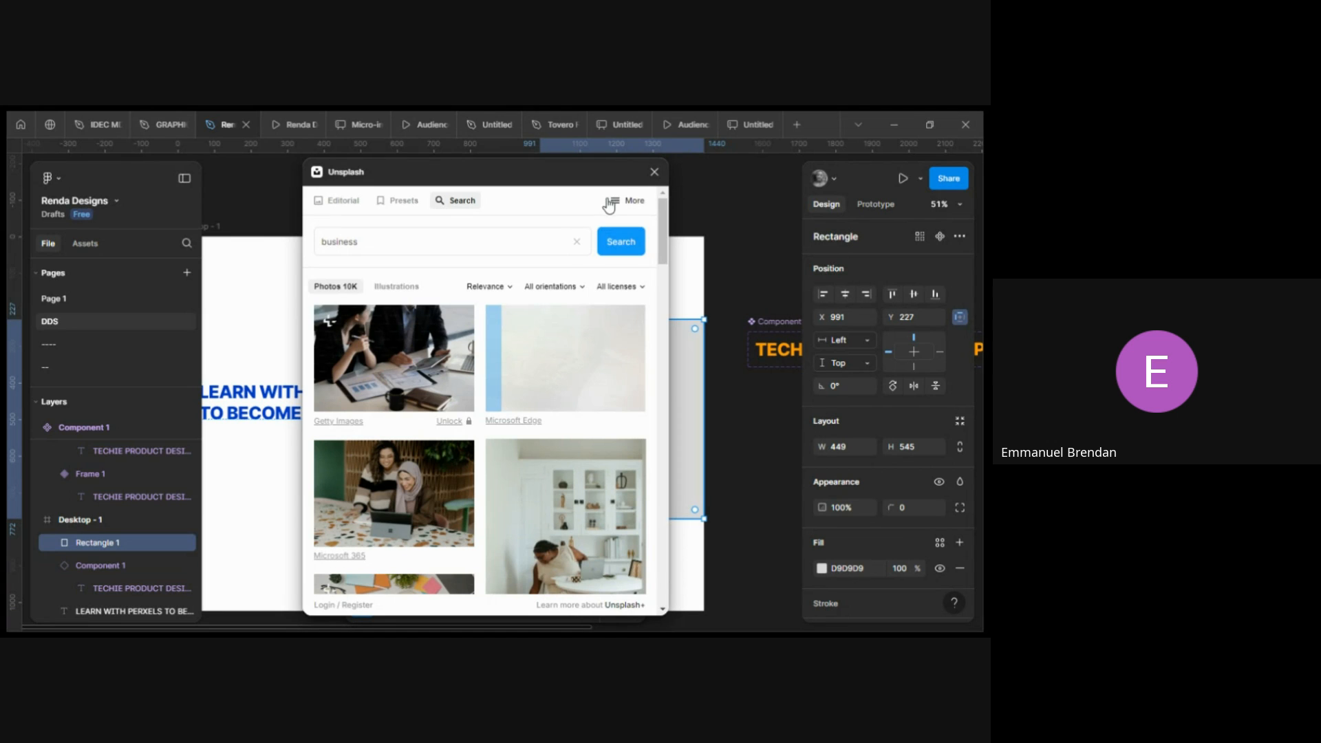
{"action": "left_click_drag", "start_coordinate": [540, 184], "coordinate": [640, 190]}
{"action": "scroll", "coordinate": [316, 377], "scroll_direction": "down", "scroll_amount": 1}
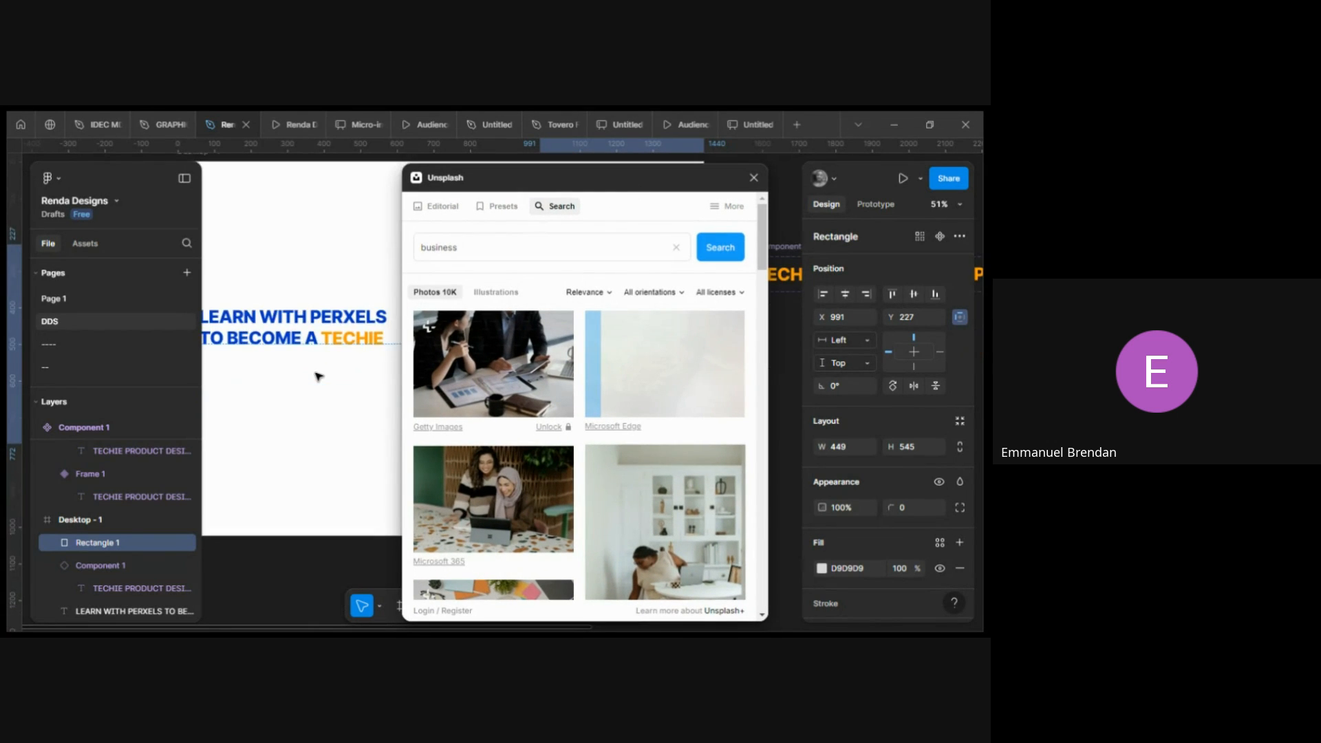
{"action": "scroll", "coordinate": [316, 377], "scroll_direction": "right", "scroll_amount": 5}
{"action": "scroll", "coordinate": [318, 376], "scroll_direction": "right", "scroll_amount": 2}
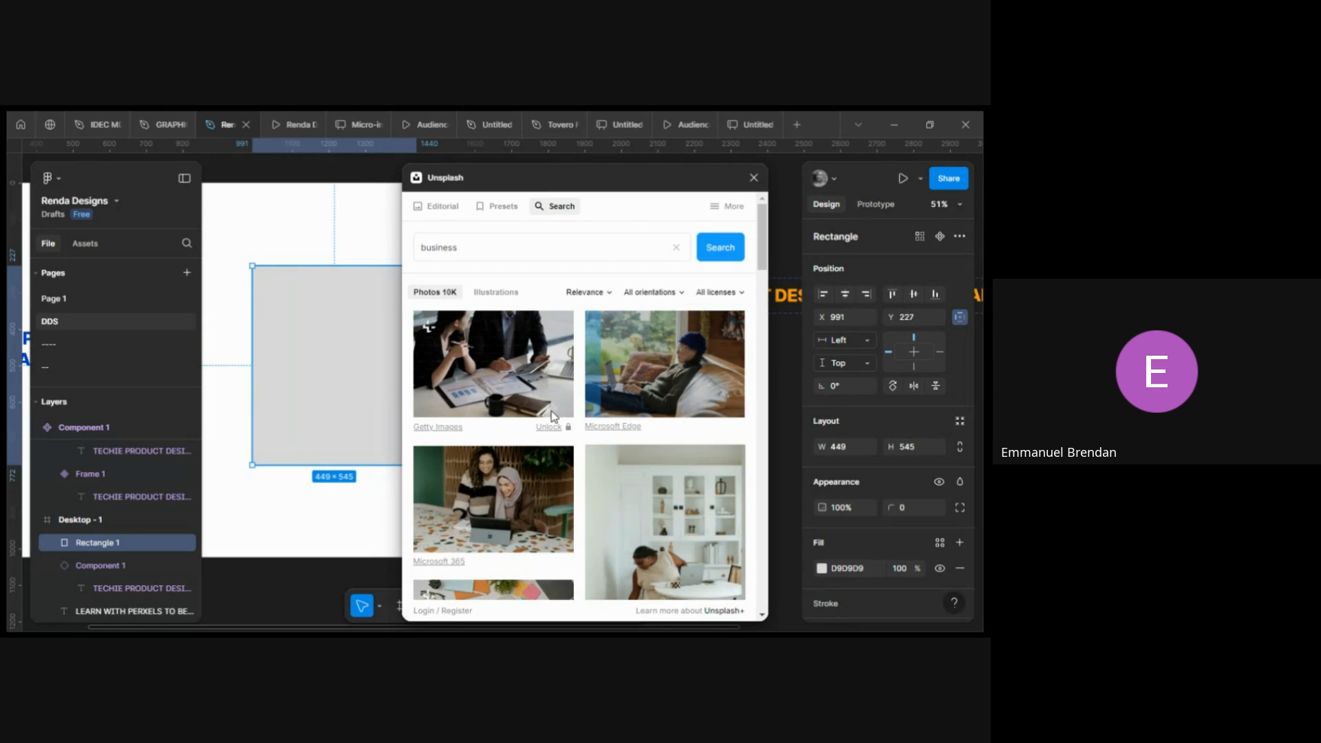
{"action": "left_click", "coordinate": [668, 330]}
{"action": "left_click", "coordinate": [754, 178]}
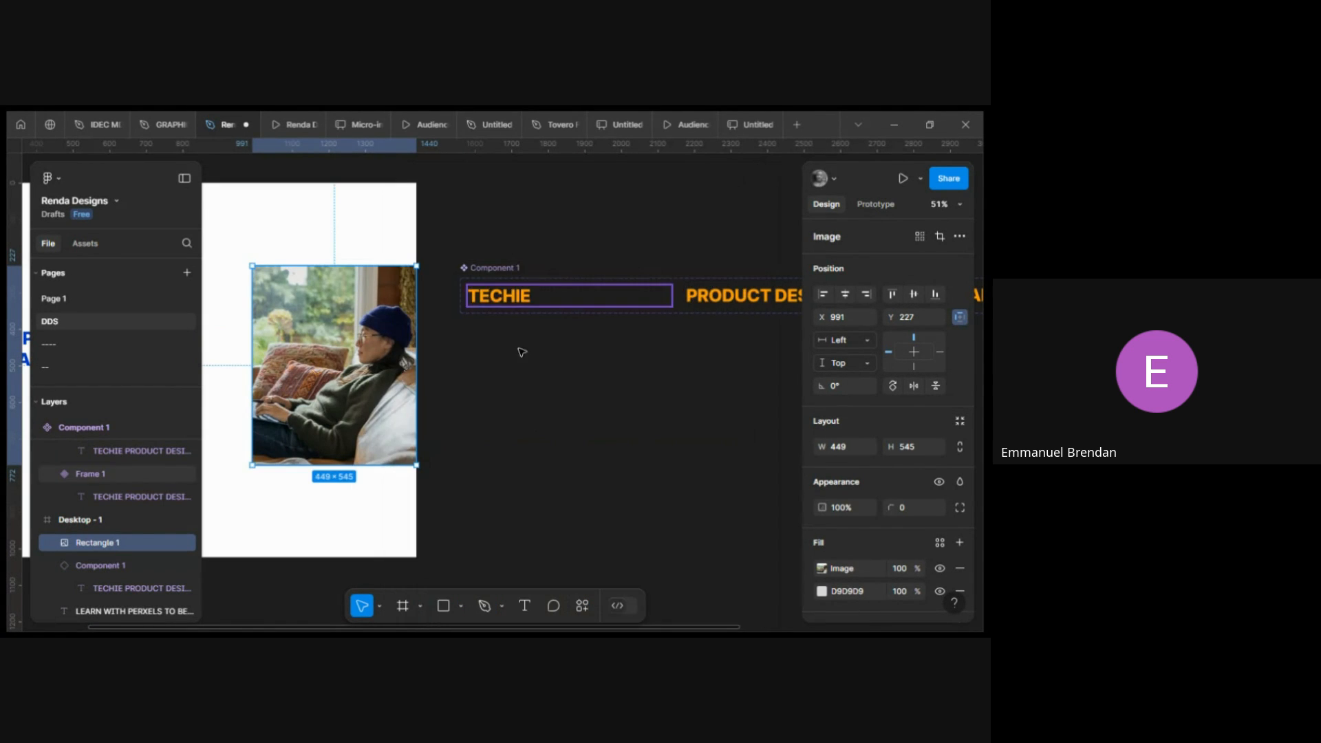
Add a text layer reading "Start Now" beside the desktop frame and set its font size to 16.
{"action": "scroll", "coordinate": [522, 351], "scroll_direction": "left", "scroll_amount": 10}
{"action": "scroll", "coordinate": [407, 404], "scroll_direction": "down", "scroll_amount": 3}
{"action": "scroll", "coordinate": [407, 402], "scroll_direction": "up", "scroll_amount": 1}
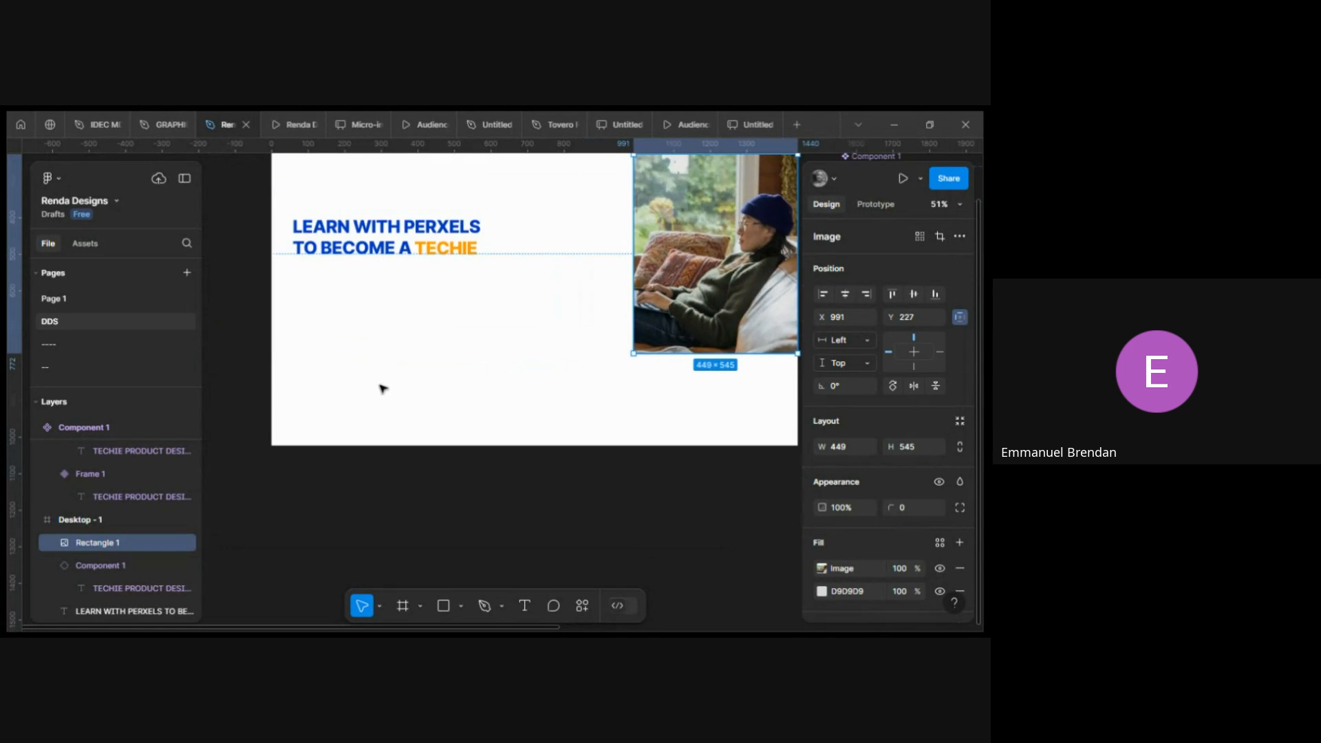
{"action": "scroll", "coordinate": [344, 342], "scroll_direction": "up", "scroll_amount": 5}
{"action": "scroll", "coordinate": [345, 342], "scroll_direction": "down", "scroll_amount": 4}
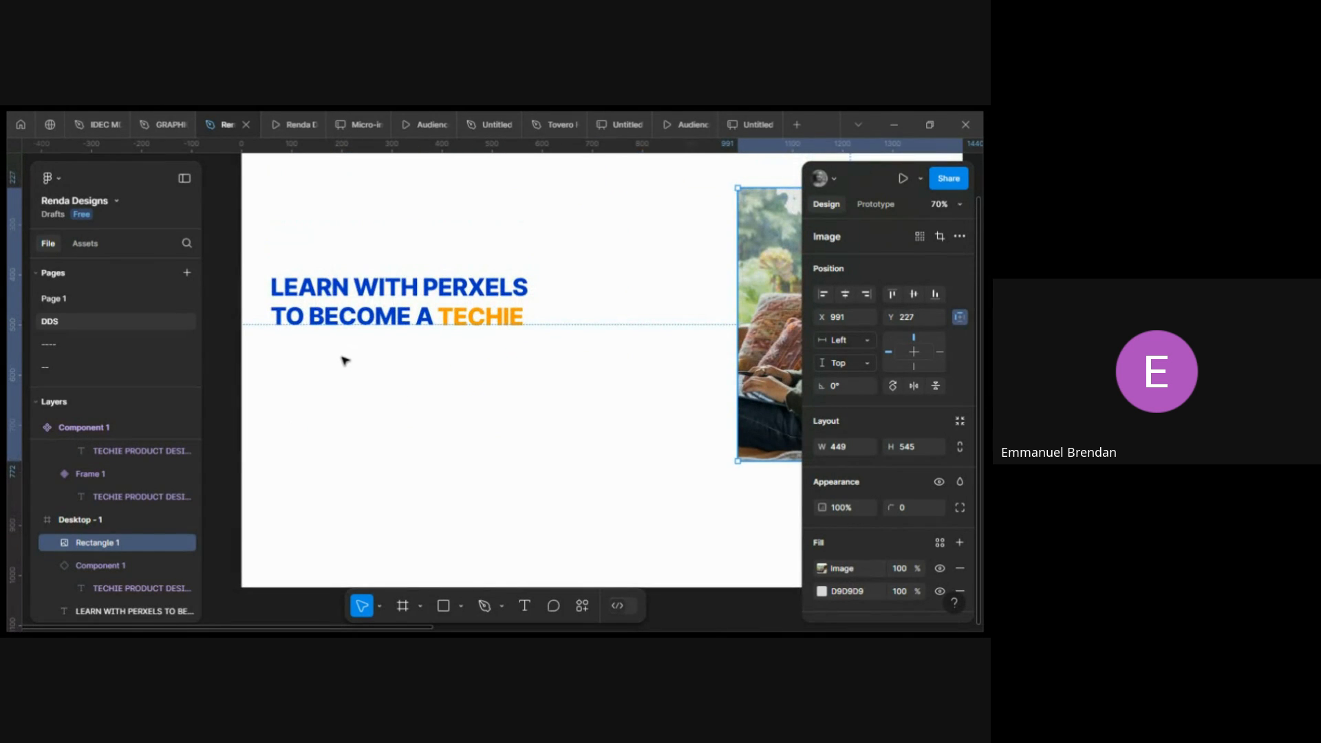
{"action": "scroll", "coordinate": [413, 377], "scroll_direction": "right", "scroll_amount": 10}
{"action": "scroll", "coordinate": [427, 378], "scroll_direction": "right", "scroll_amount": 1}
{"action": "scroll", "coordinate": [417, 333], "scroll_direction": "up", "scroll_amount": 5}
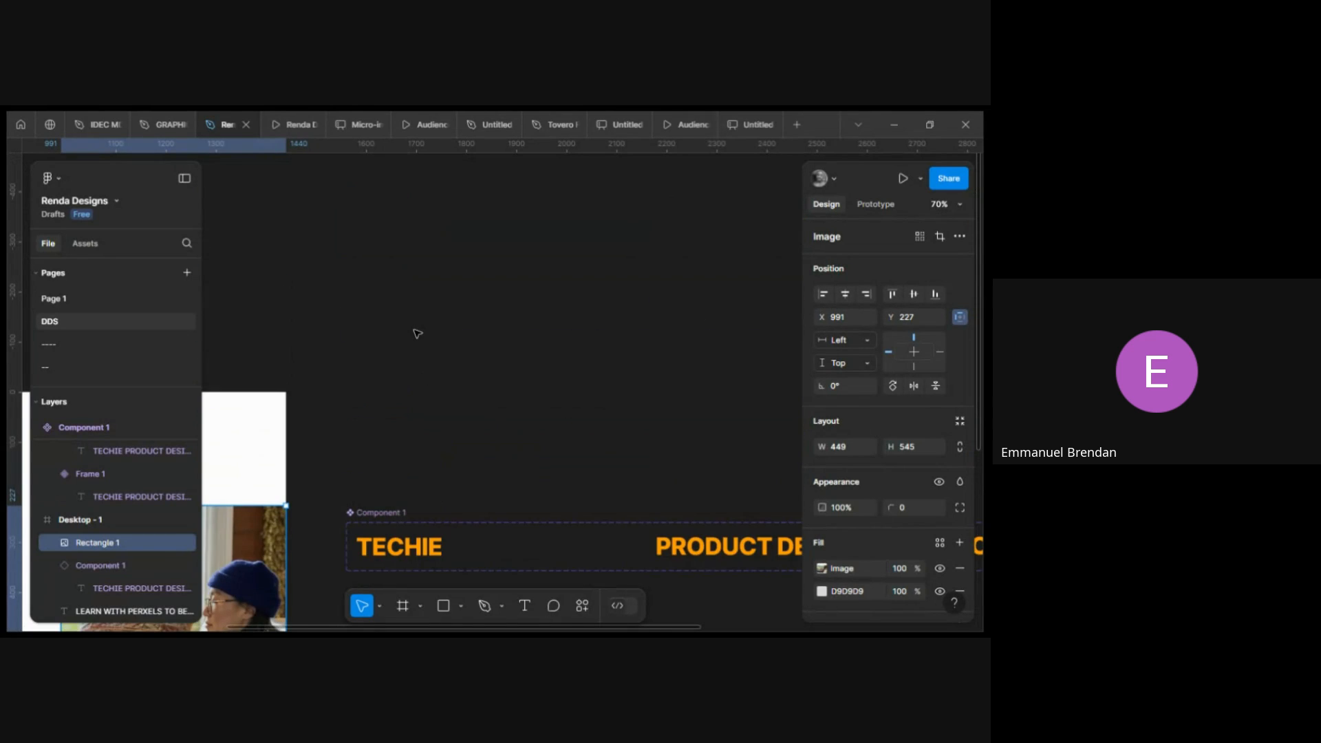
{"action": "scroll", "coordinate": [406, 338], "scroll_direction": "down", "scroll_amount": 1}
{"action": "scroll", "coordinate": [399, 339], "scroll_direction": "left", "scroll_amount": 1}
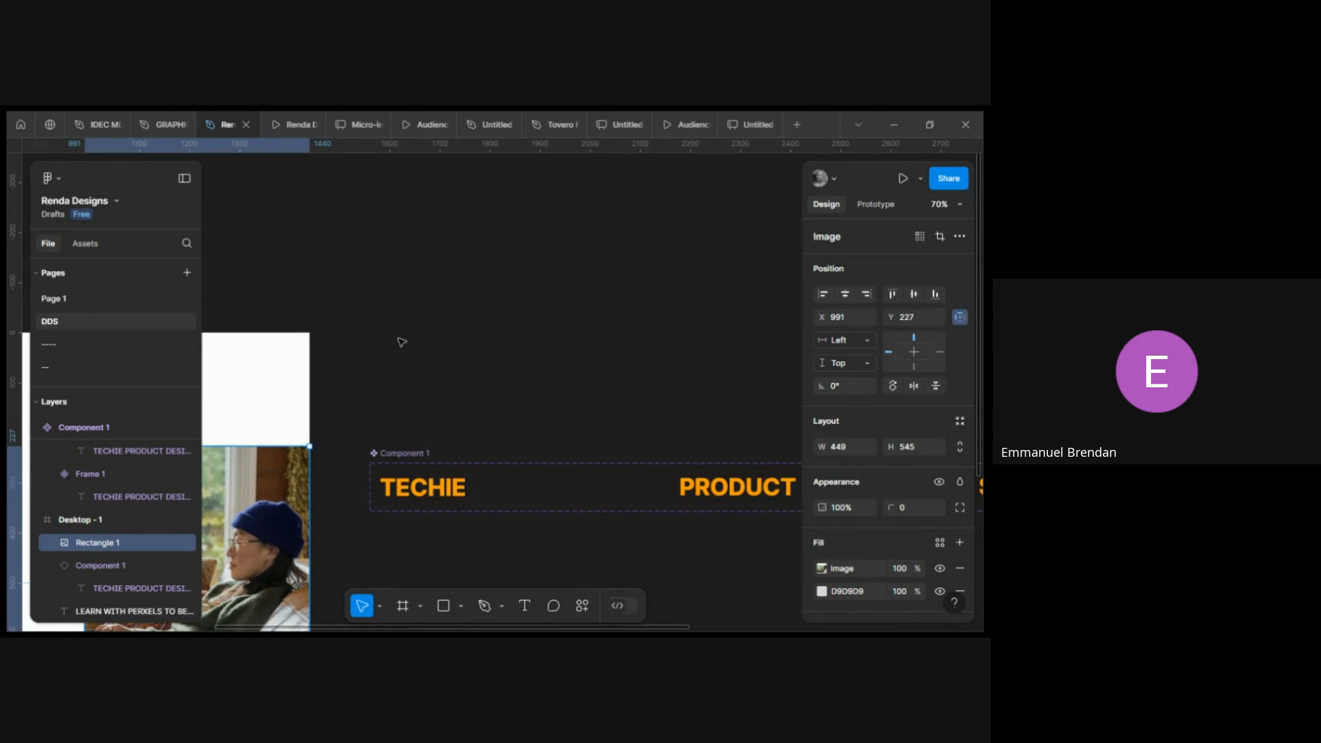
{"action": "key", "text": "t"}
{"action": "left_click", "coordinate": [427, 356]}
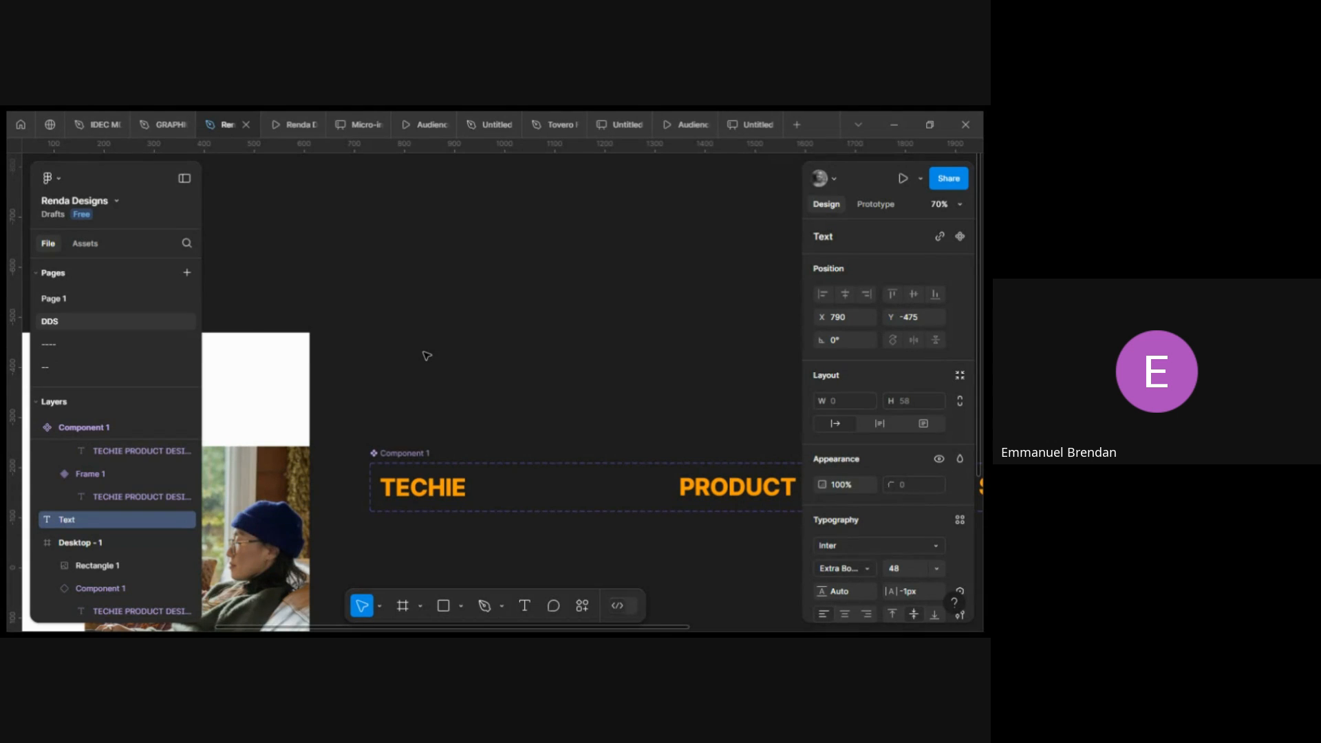
{"action": "type", "text": "Sta"}
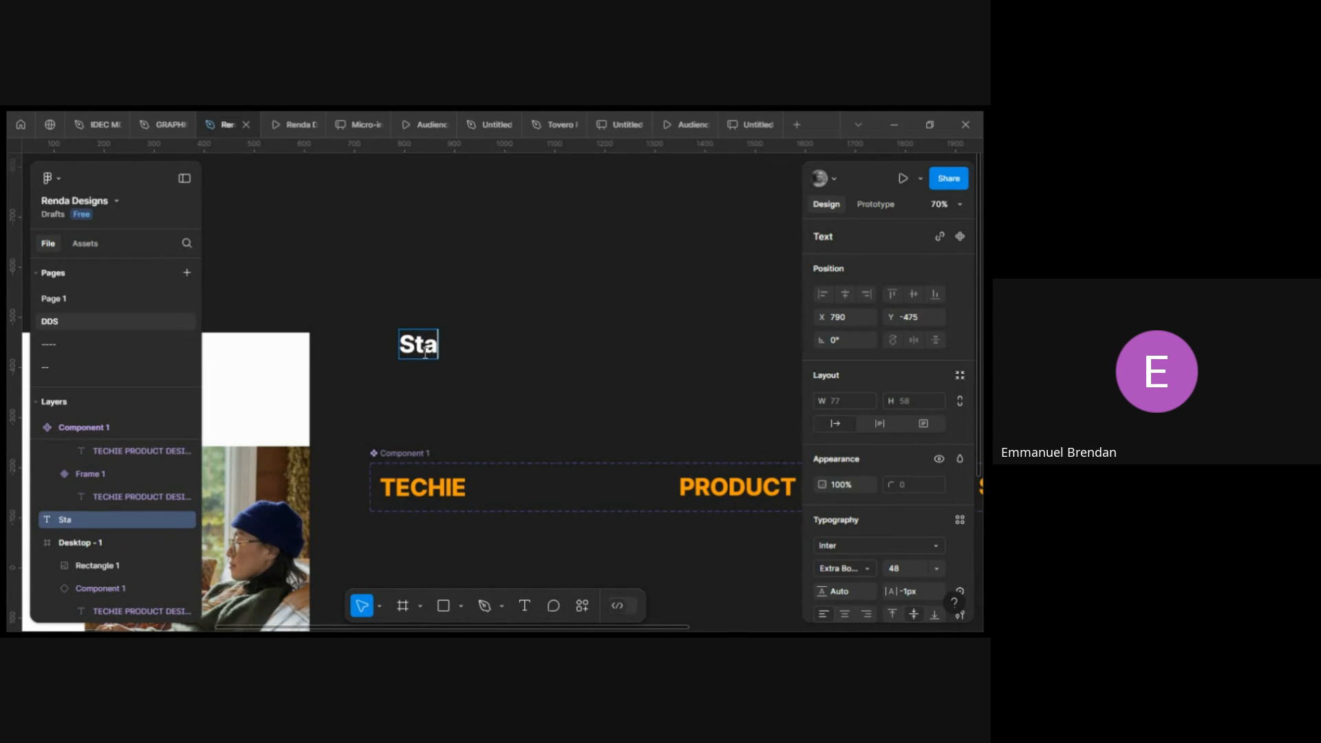
{"action": "type", "text": "rt NO]"}
{"action": "key", "text": "BackSpace"}
{"action": "key", "text": "BackSpace"}
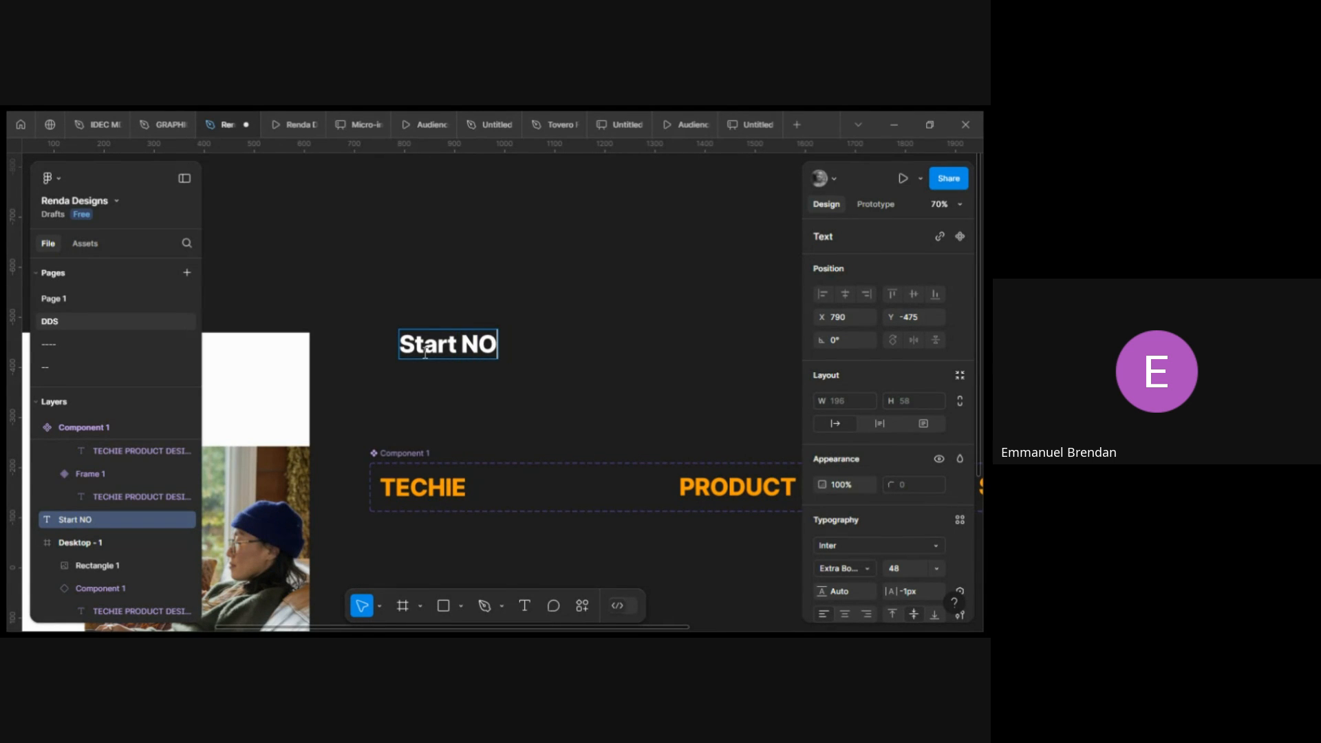
{"action": "type", "text": "ow"}
{"action": "key", "text": "Escape"}
{"action": "left_click", "coordinate": [902, 570]}
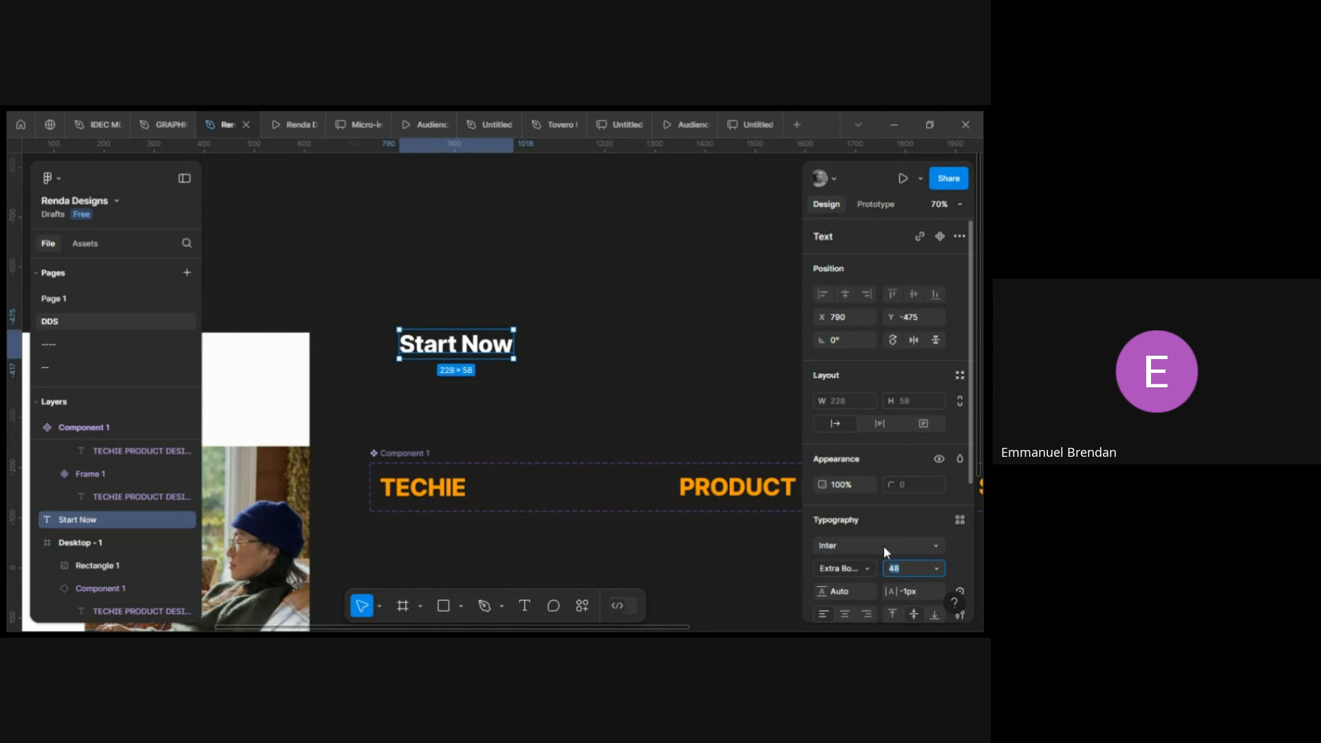
{"action": "key", "text": "Return"}
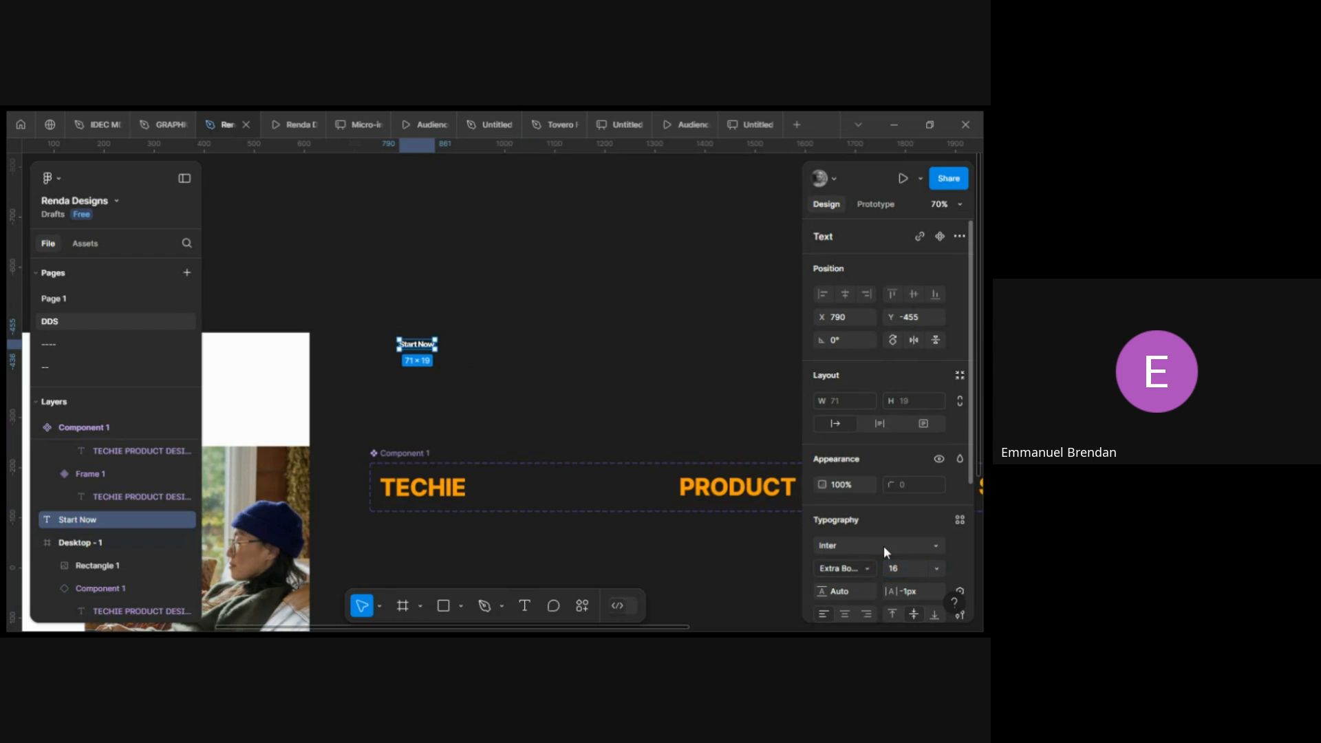
Nudge the Start Now text slightly and set its letter spacing to 0 px.
{"action": "scroll", "coordinate": [519, 402], "scroll_direction": "up", "scroll_amount": 3}
{"action": "scroll", "coordinate": [361, 306], "scroll_direction": "down", "scroll_amount": 5}
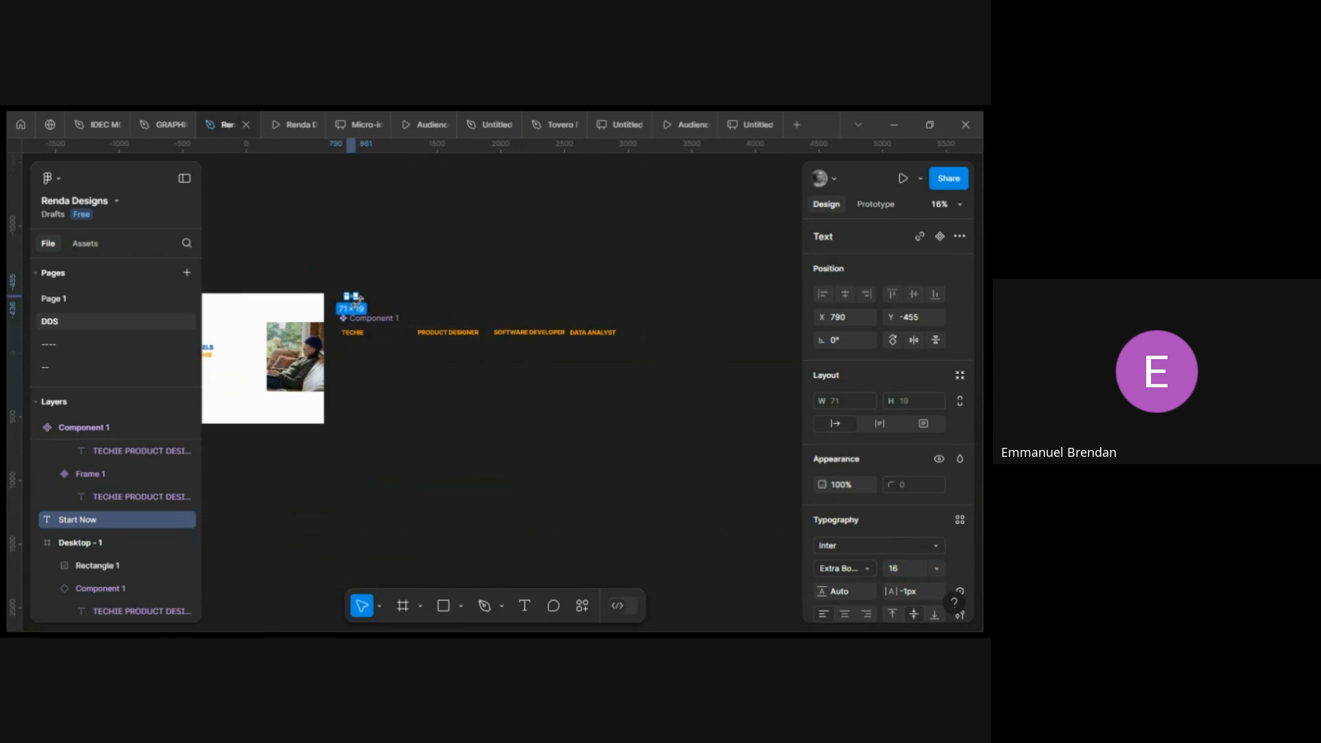
{"action": "scroll", "coordinate": [358, 303], "scroll_direction": "up", "scroll_amount": 10}
{"action": "scroll", "coordinate": [344, 289], "scroll_direction": "up", "scroll_amount": 5}
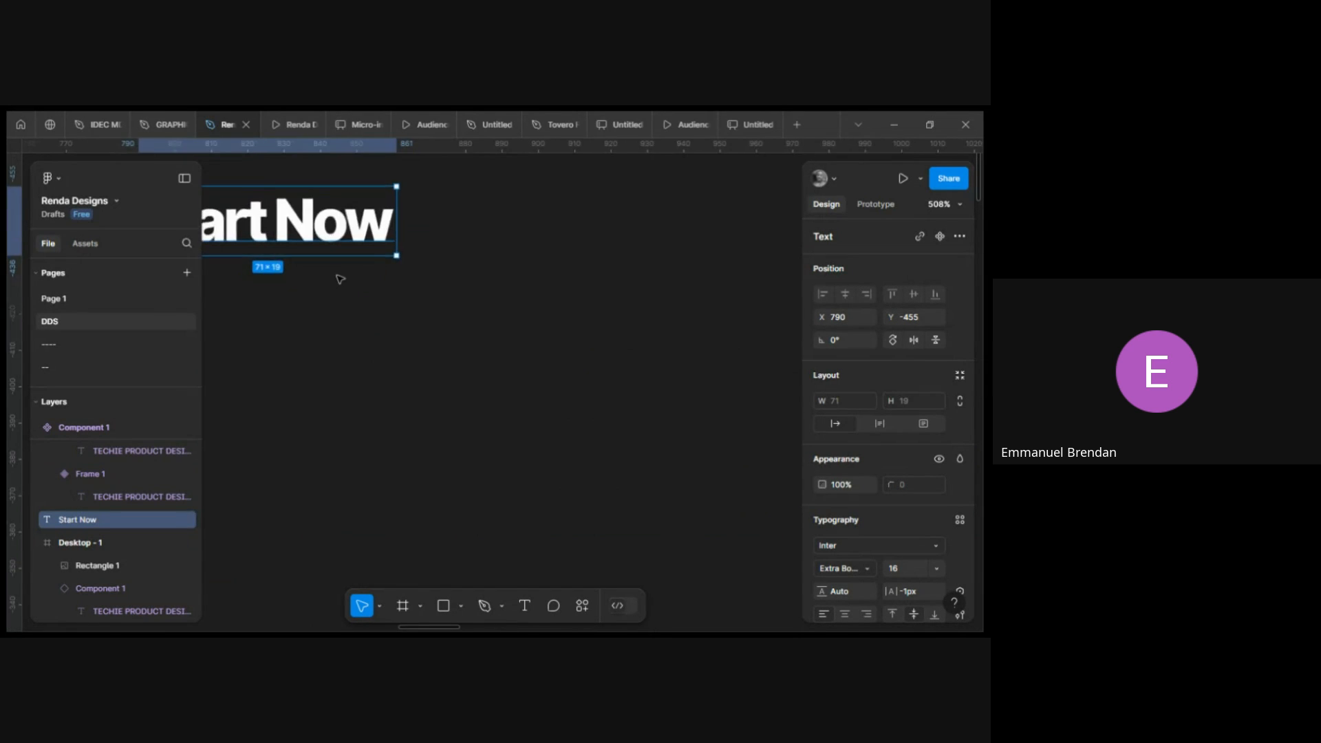
{"action": "scroll", "coordinate": [342, 282], "scroll_direction": "up", "scroll_amount": 2}
{"action": "scroll", "coordinate": [342, 282], "scroll_direction": "left", "scroll_amount": 2}
{"action": "left_click_drag", "start_coordinate": [372, 331], "coordinate": [455, 304]}
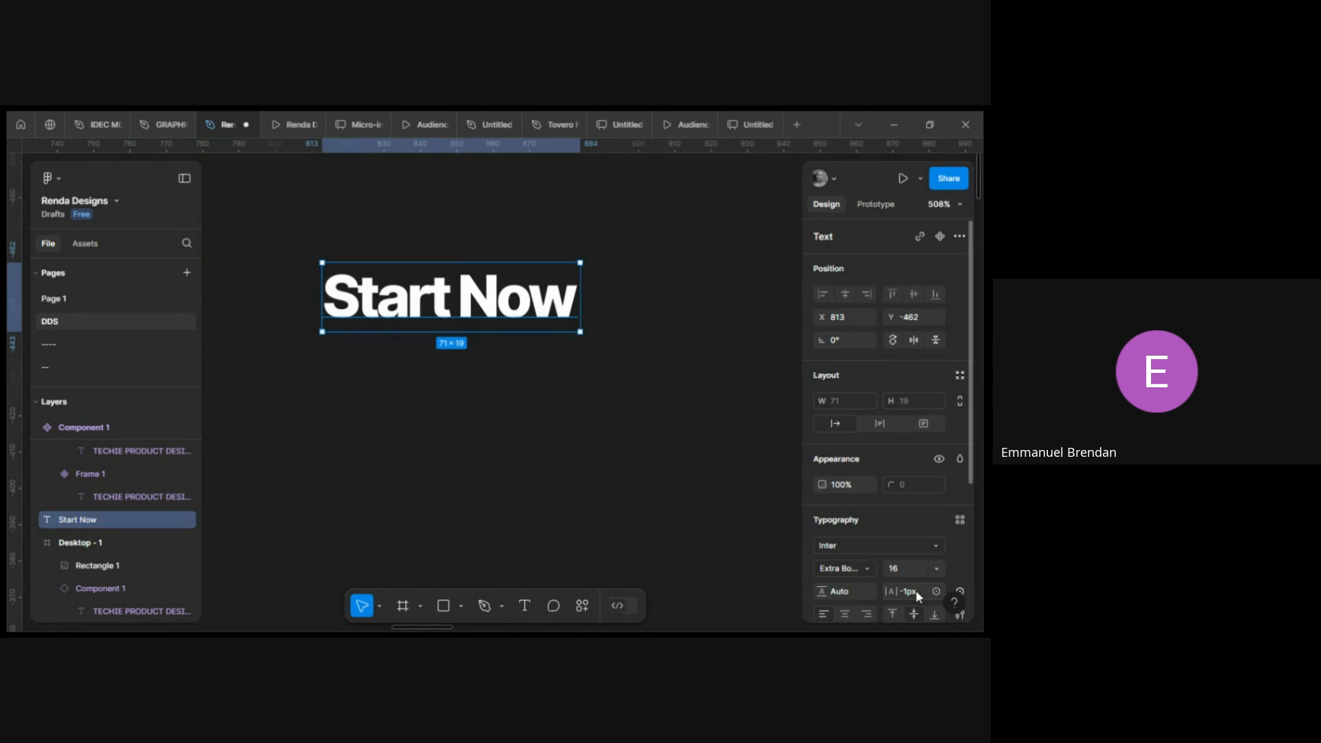
{"action": "key", "text": "Return"}
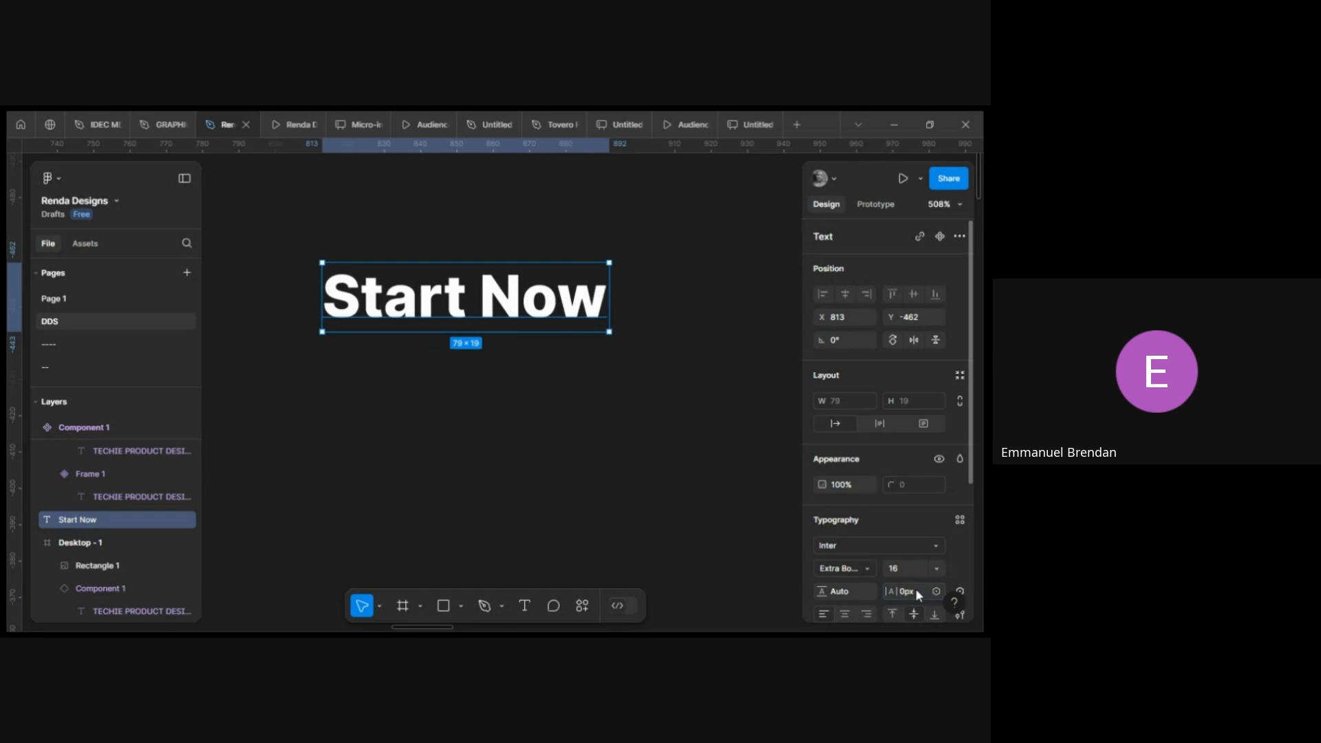
Wrap the text in an auto-layout frame and give the frame a blue 023AC9 fill.
{"action": "key", "text": "shift+a"}
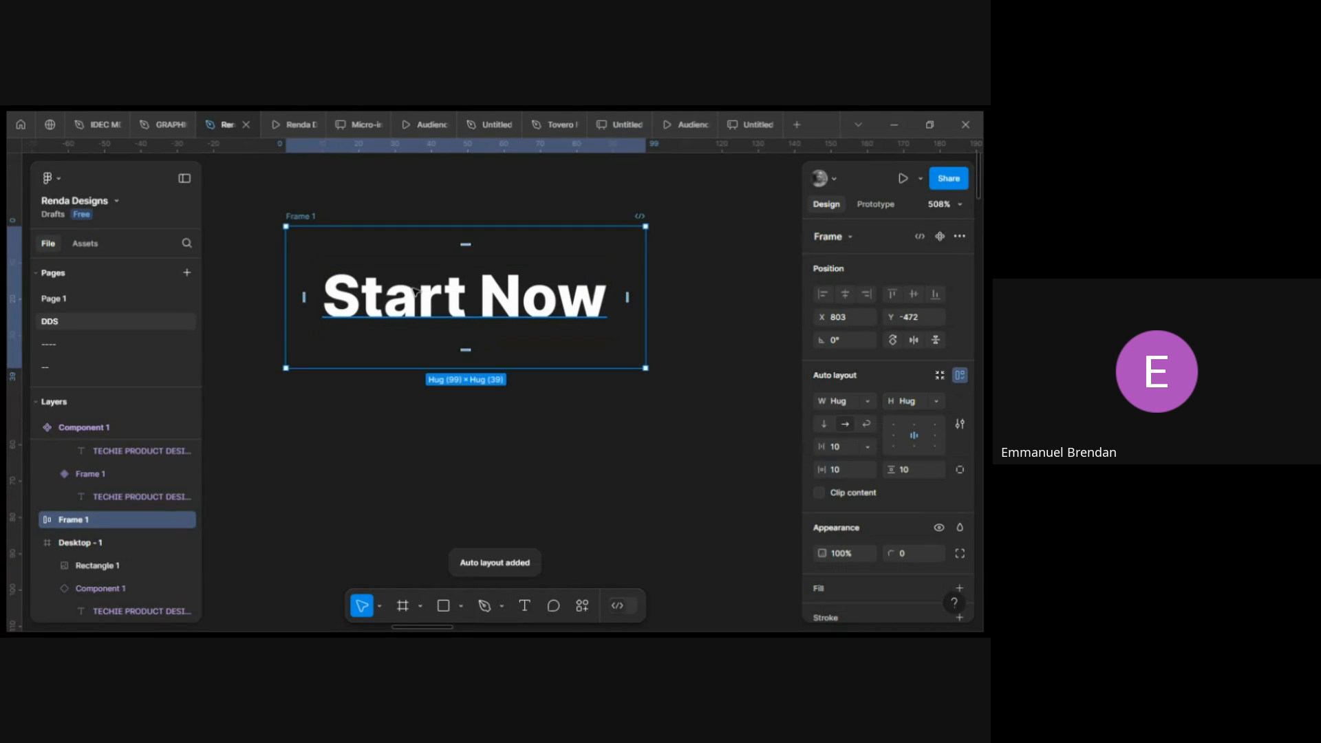
{"action": "scroll", "coordinate": [943, 536], "scroll_direction": "down", "scroll_amount": 3}
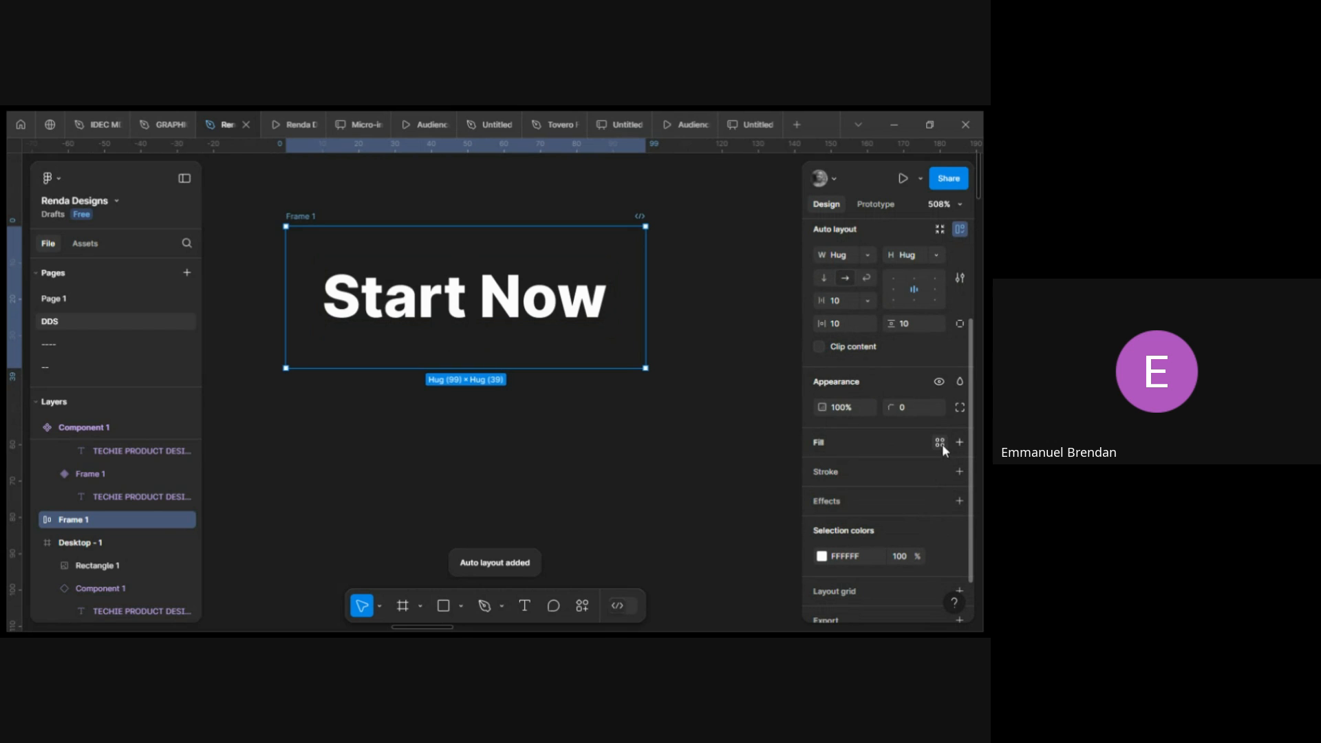
{"action": "left_click", "coordinate": [959, 442]}
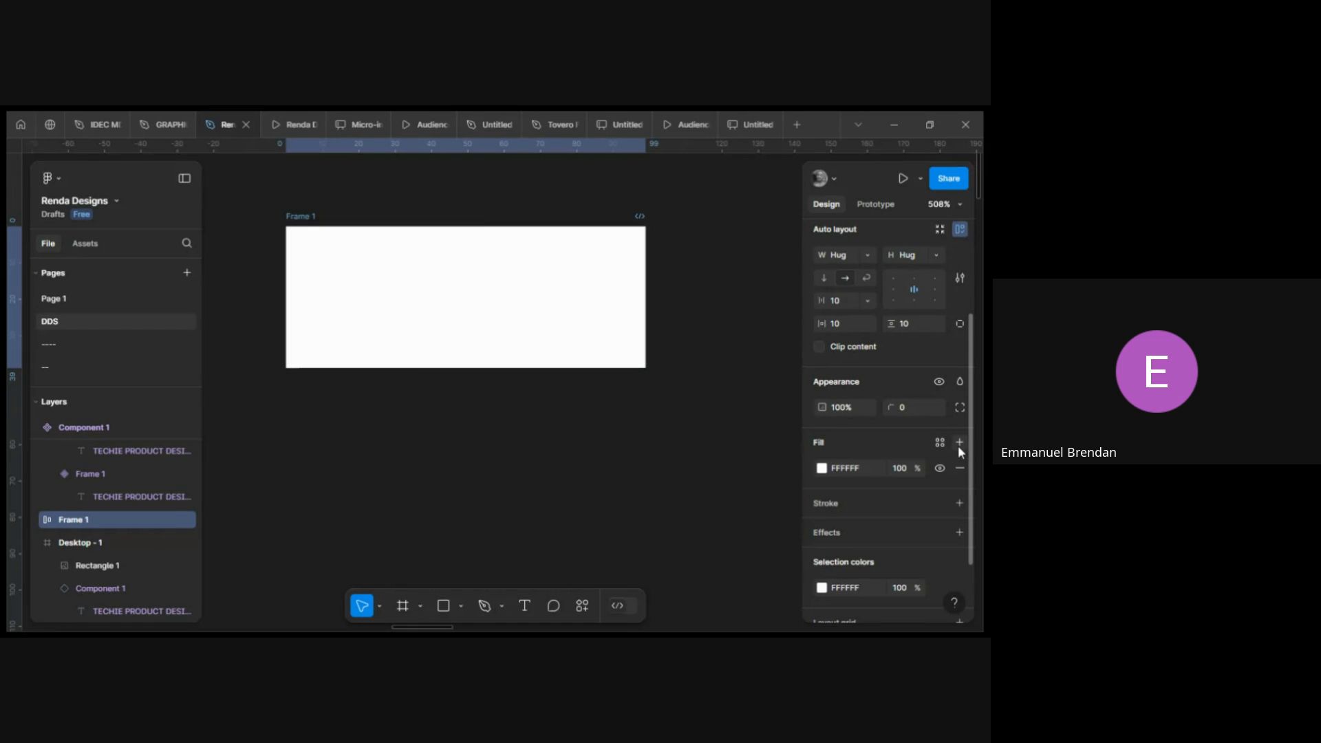
{"action": "left_click", "coordinate": [821, 468]}
{"action": "left_click", "coordinate": [734, 559]}
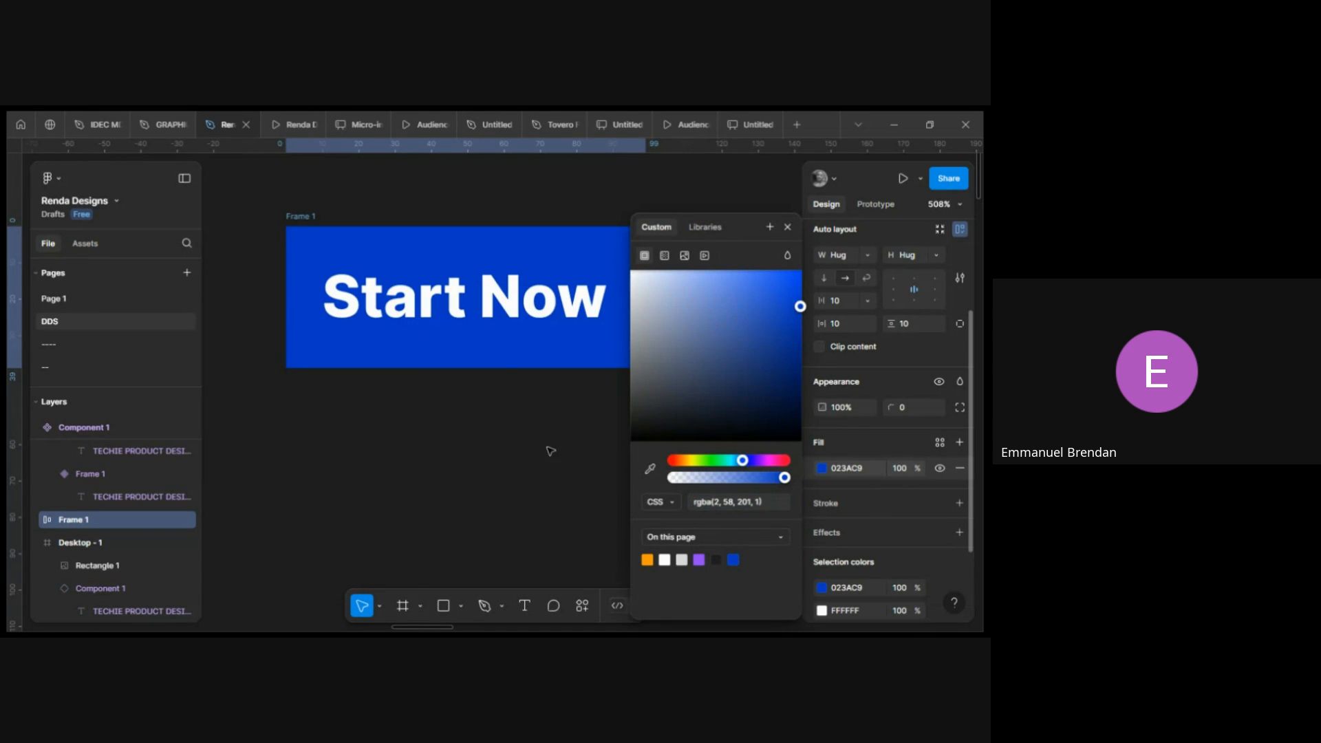
{"action": "left_click", "coordinate": [788, 227]}
Rename the button frame to "Btn 1".
{"action": "scroll", "coordinate": [406, 234], "scroll_direction": "down", "scroll_amount": 3}
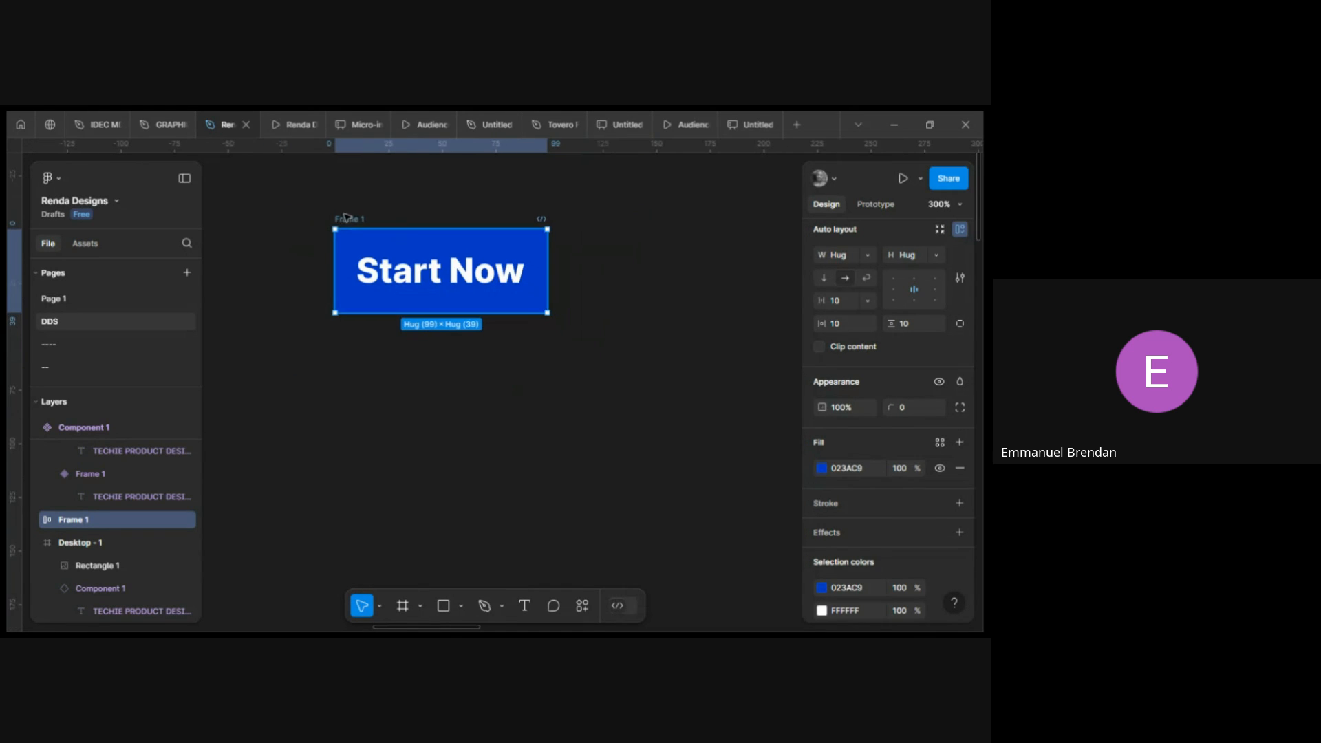
{"action": "left_click", "coordinate": [353, 211]}
{"action": "left_click", "coordinate": [353, 220]}
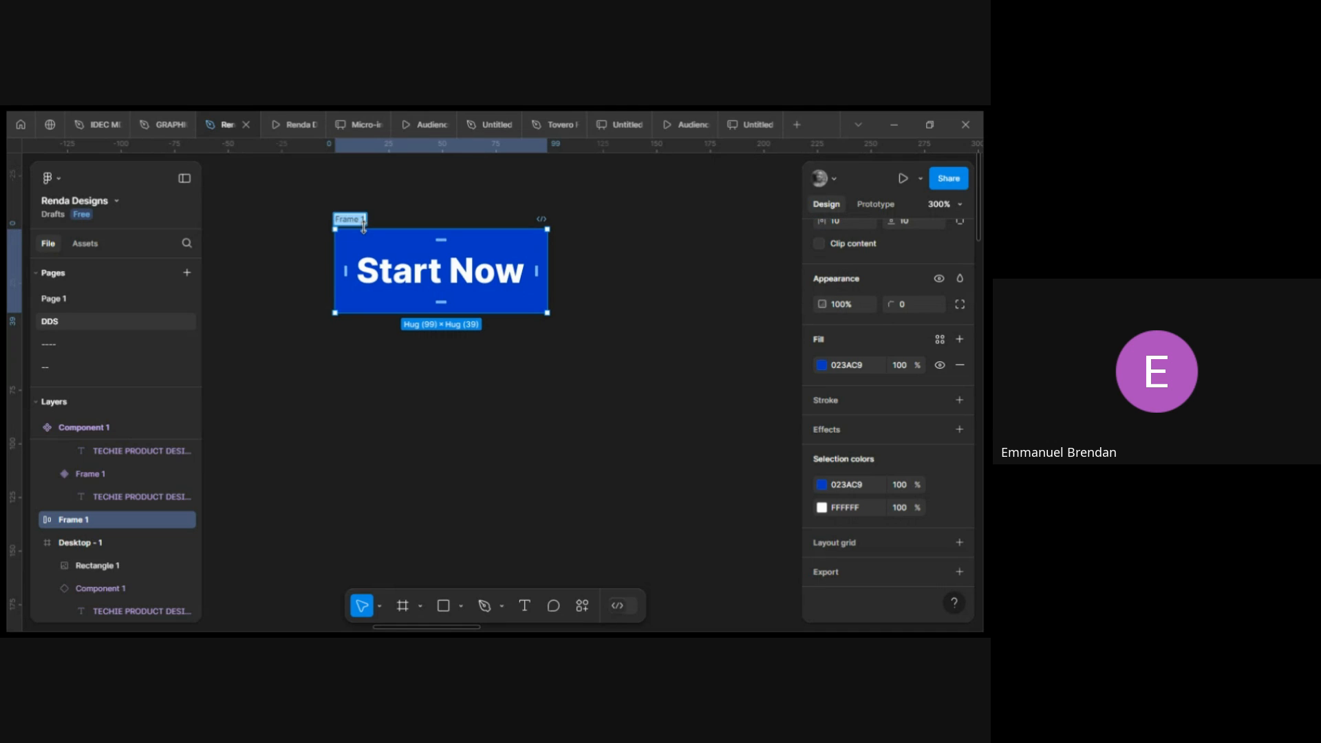
{"action": "type", "text": "Btn 1"}
{"action": "key", "text": "Return"}
Set the button frame's corner radius to 4.
{"action": "scroll", "coordinate": [364, 227], "scroll_direction": "right", "scroll_amount": 1}
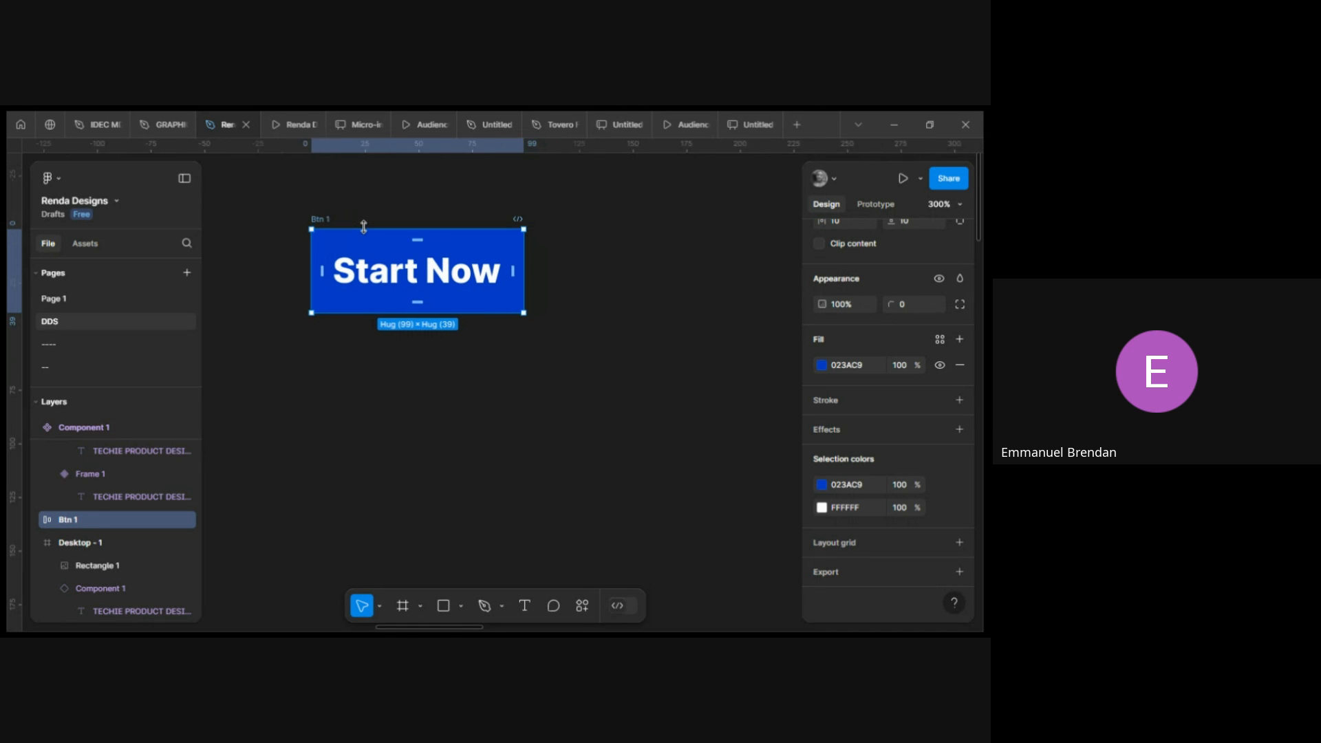
{"action": "scroll", "coordinate": [364, 227], "scroll_direction": "right", "scroll_amount": 2}
{"action": "scroll", "coordinate": [888, 402], "scroll_direction": "up", "scroll_amount": 1}
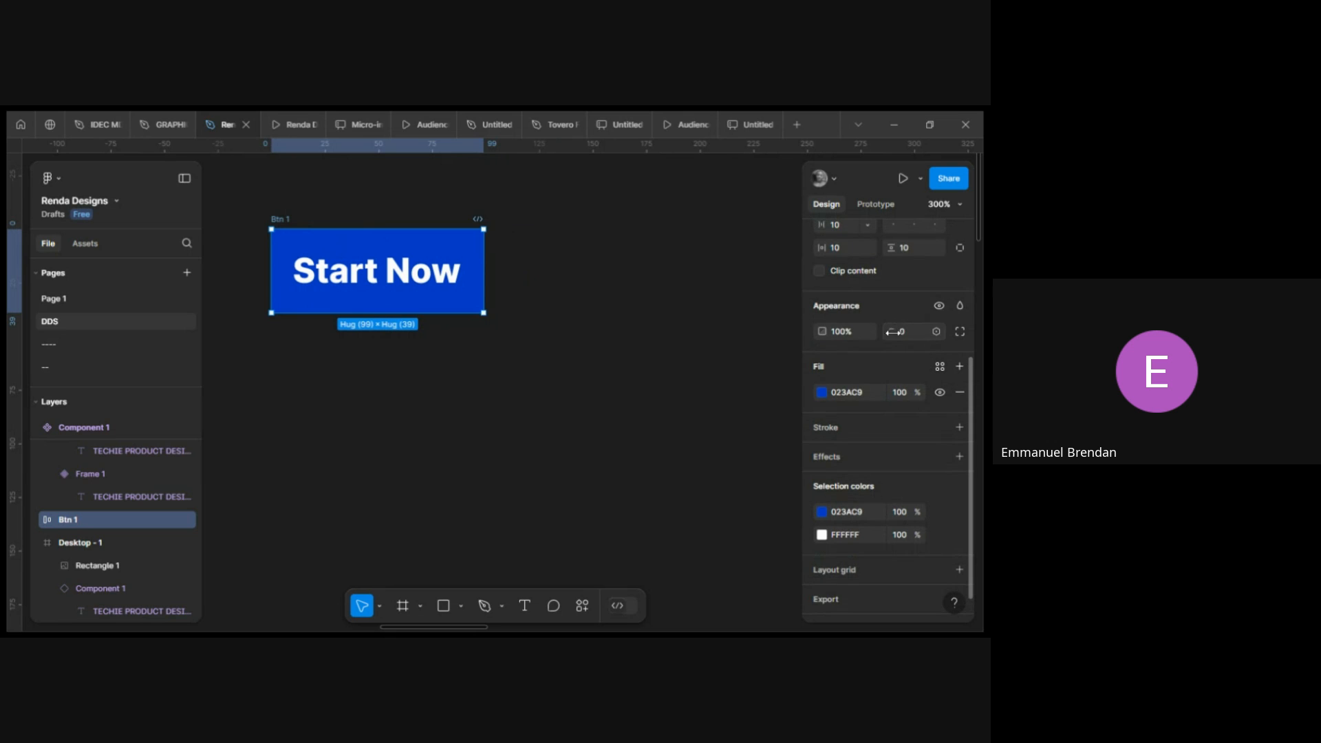
{"action": "left_click_drag", "start_coordinate": [894, 332], "coordinate": [957, 331]}
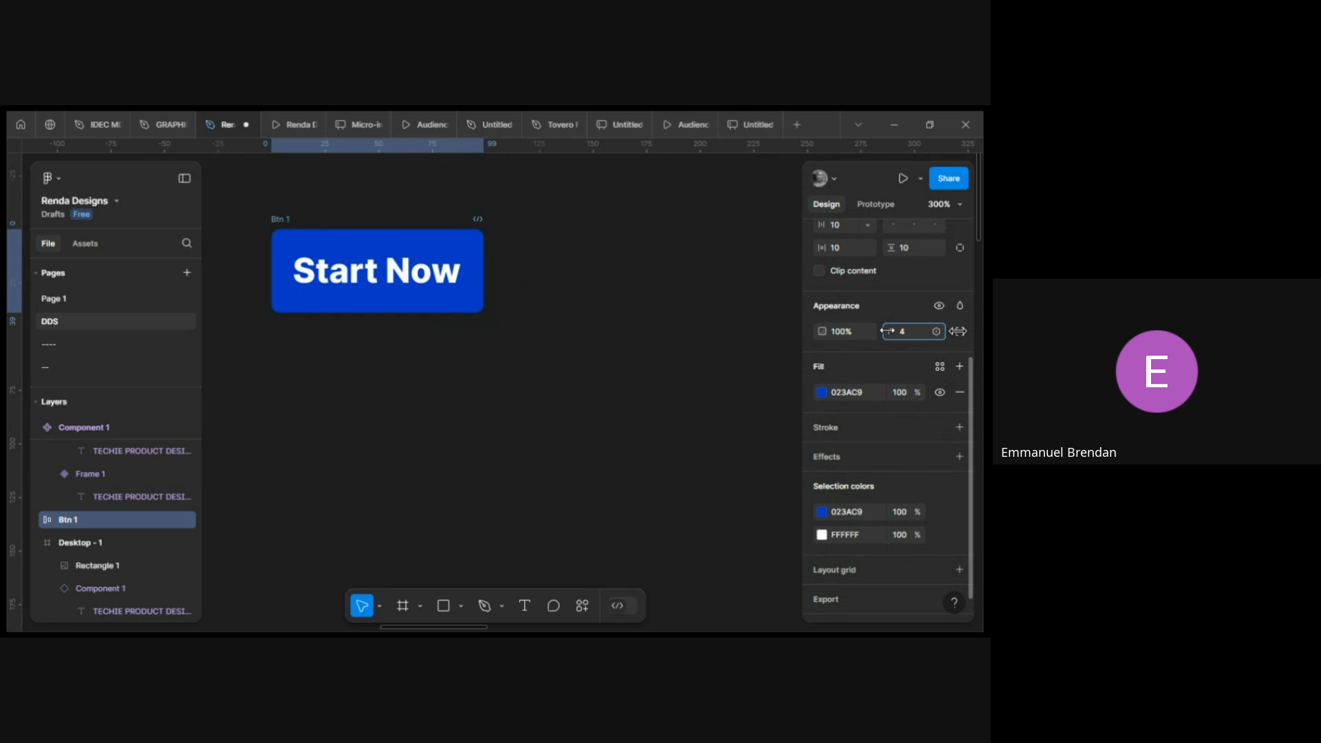
Set the button's horizontal padding to 40.
{"action": "scroll", "coordinate": [814, 315], "scroll_direction": "right", "scroll_amount": 2}
{"action": "scroll", "coordinate": [428, 335], "scroll_direction": "left", "scroll_amount": 3}
{"action": "scroll", "coordinate": [428, 335], "scroll_direction": "up", "scroll_amount": 1}
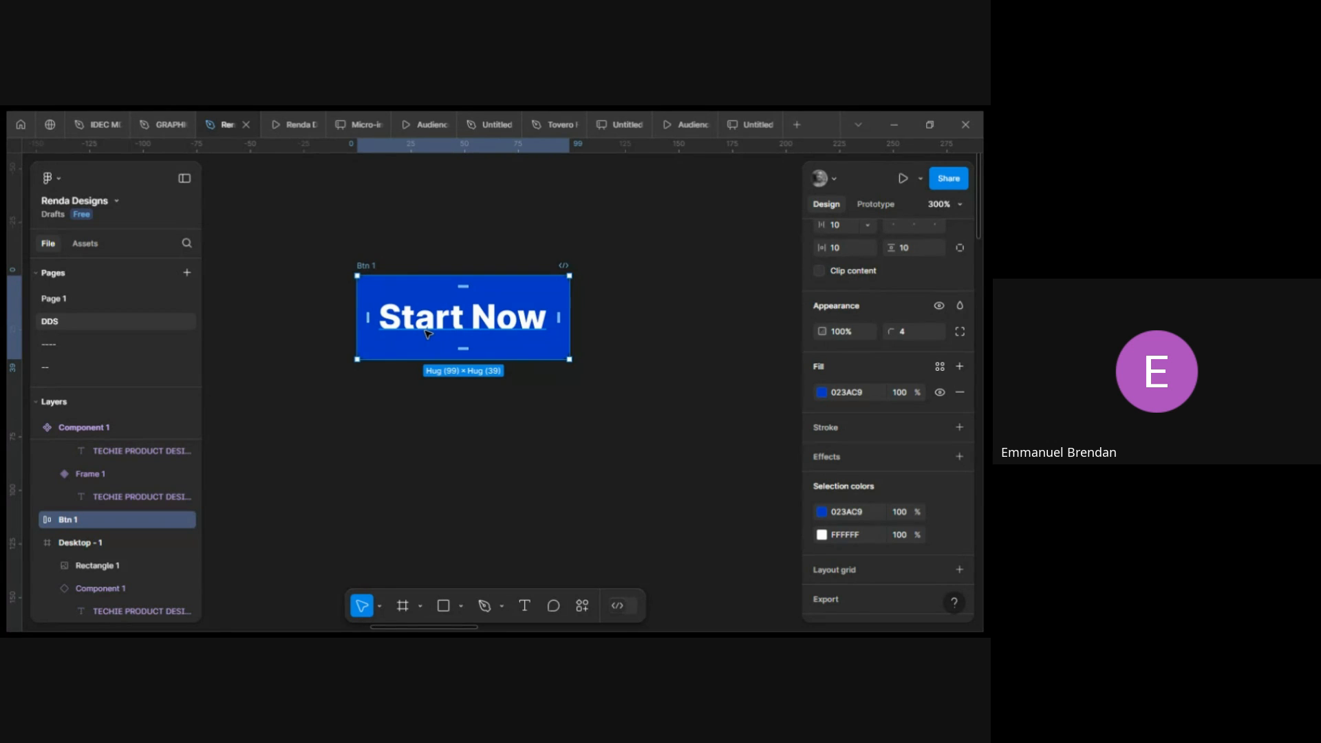
{"action": "scroll", "coordinate": [428, 335], "scroll_direction": "right", "scroll_amount": 2}
{"action": "scroll", "coordinate": [428, 334], "scroll_direction": "up", "scroll_amount": 1}
{"action": "scroll", "coordinate": [853, 313], "scroll_direction": "up", "scroll_amount": 3}
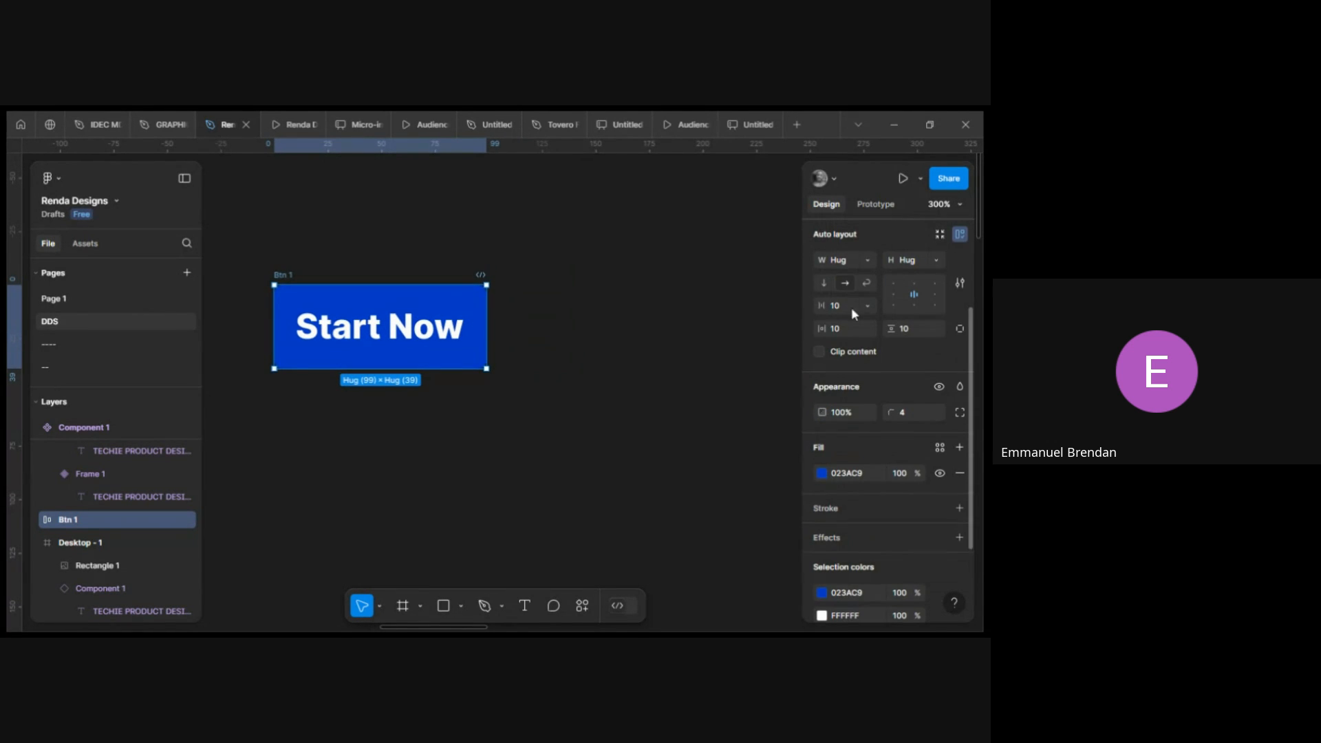
{"action": "left_click_drag", "start_coordinate": [823, 329], "coordinate": [857, 332]}
{"action": "scroll", "coordinate": [573, 382], "scroll_direction": "down", "scroll_amount": 2}
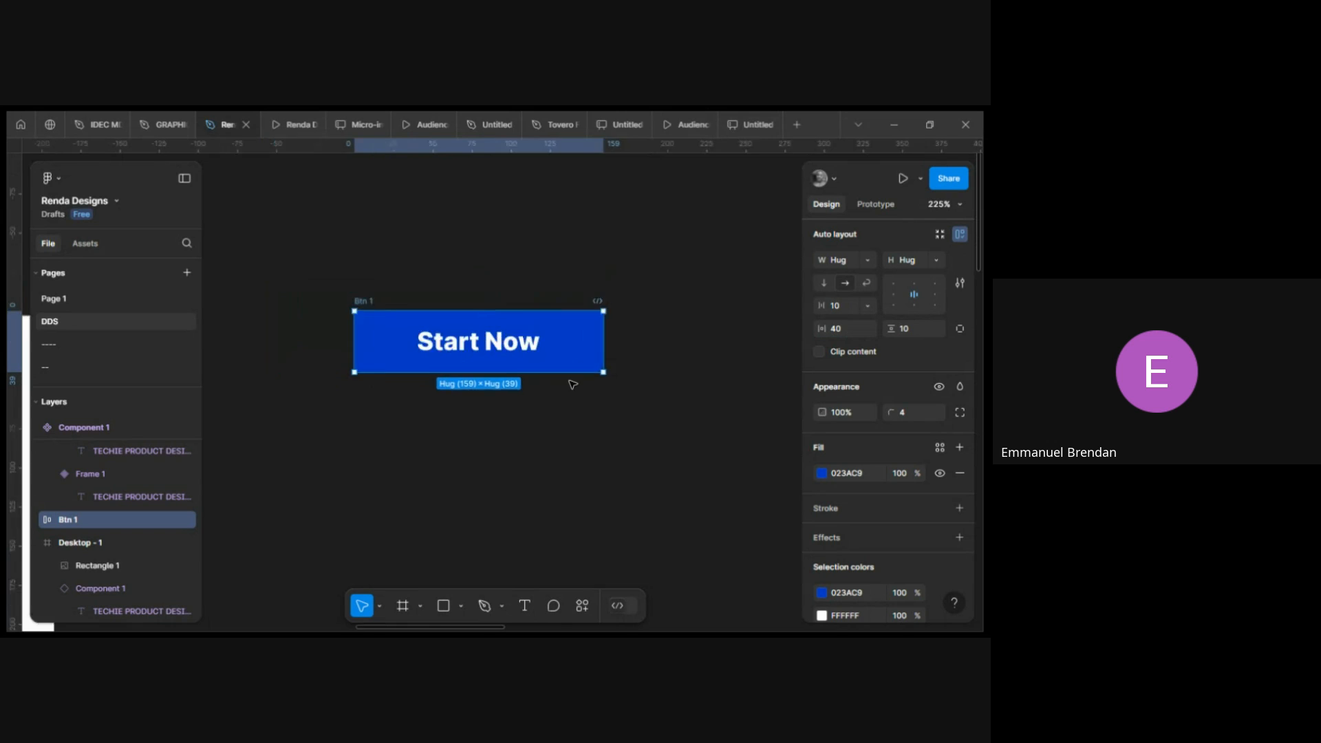
Set the button's vertical padding to 12.
{"action": "scroll", "coordinate": [574, 384], "scroll_direction": "down", "scroll_amount": 2}
{"action": "left_click", "coordinate": [915, 330]}
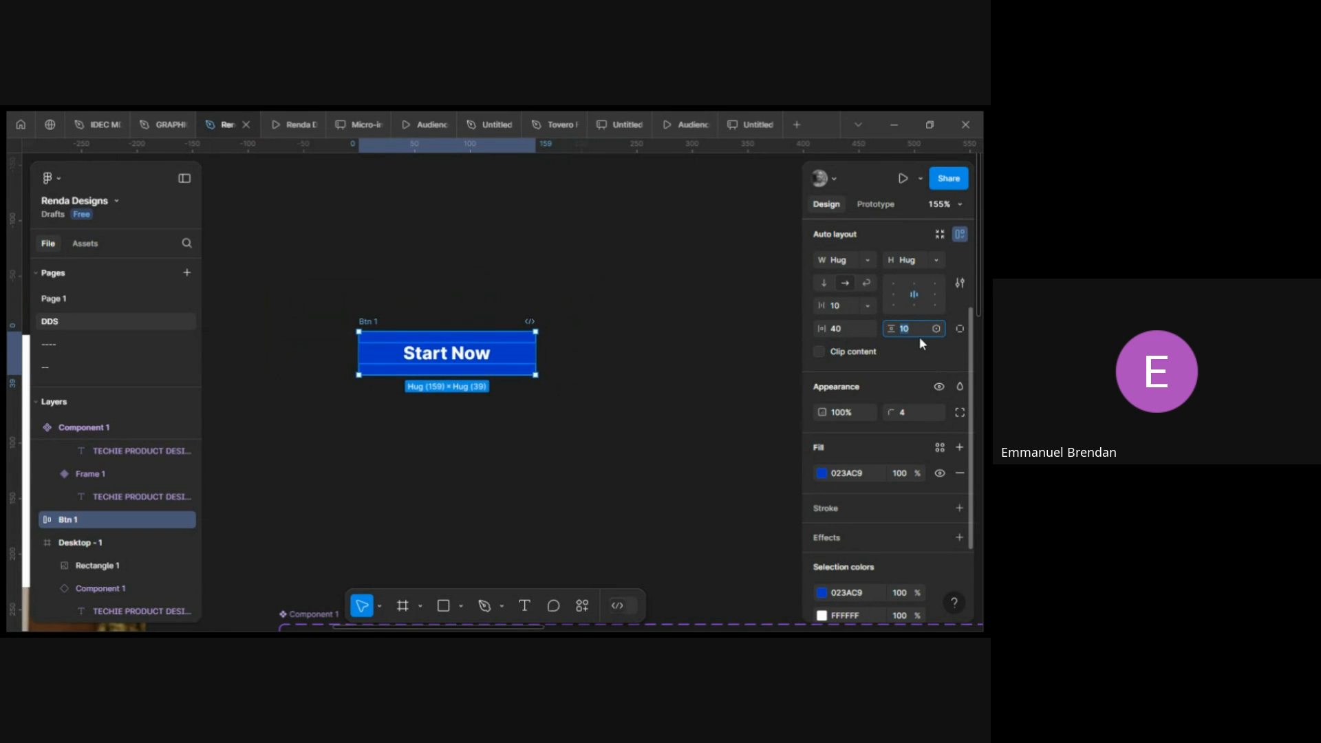
{"action": "type", "text": "12"}
{"action": "key", "text": "Return"}
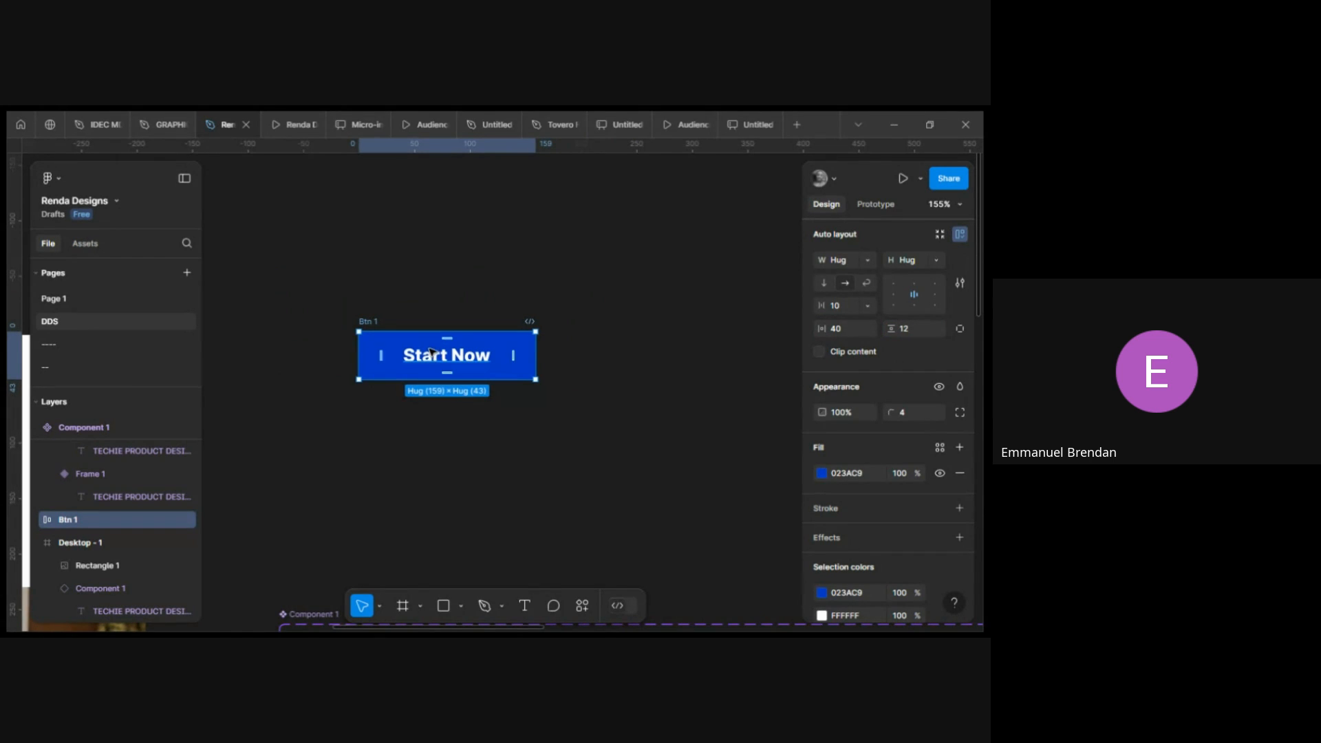
Duplicate the button and place the copy beside the original.
{"action": "left_click", "coordinate": [481, 362]}
{"action": "left_click_drag", "start_coordinate": [502, 367], "coordinate": [664, 355], "text": "alt"}
{"action": "scroll", "coordinate": [548, 354], "scroll_direction": "right", "scroll_amount": 2}
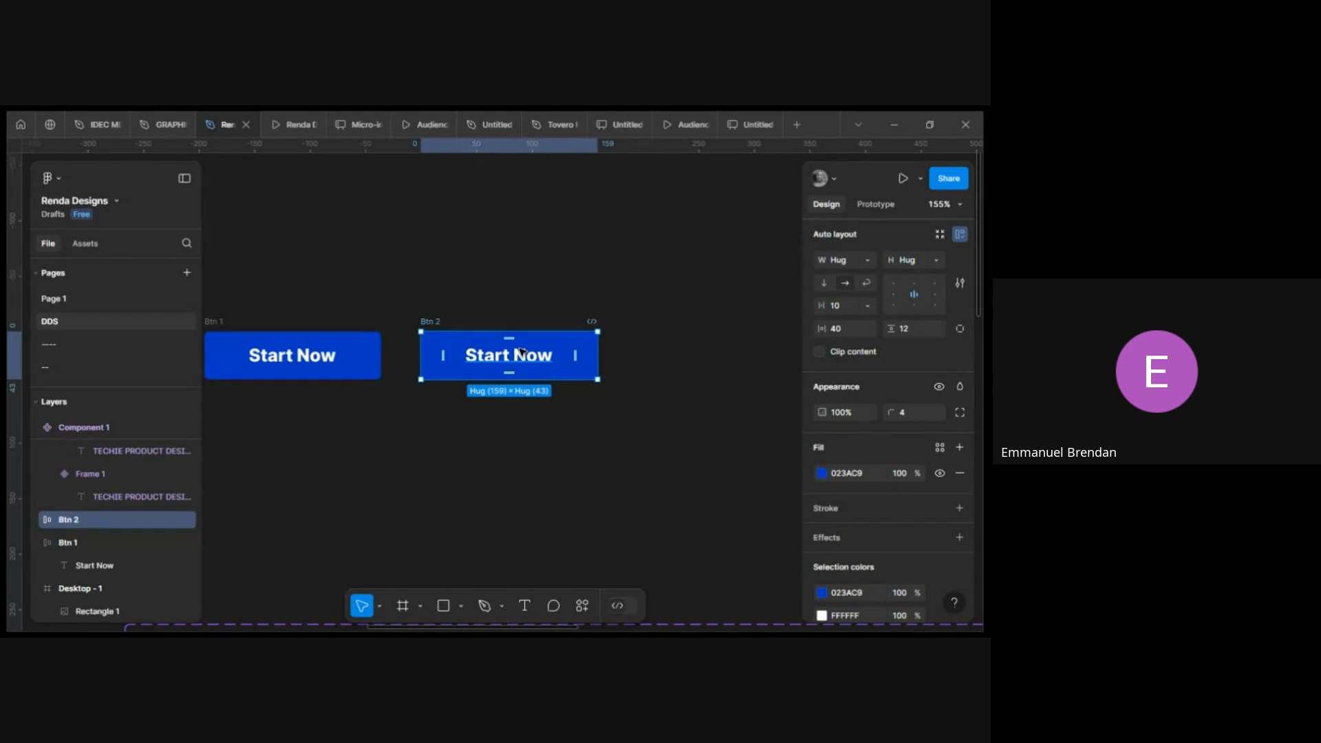
Set the second button's label font size to 18 and its vertical padding to 16.
{"action": "key", "text": "Return"}
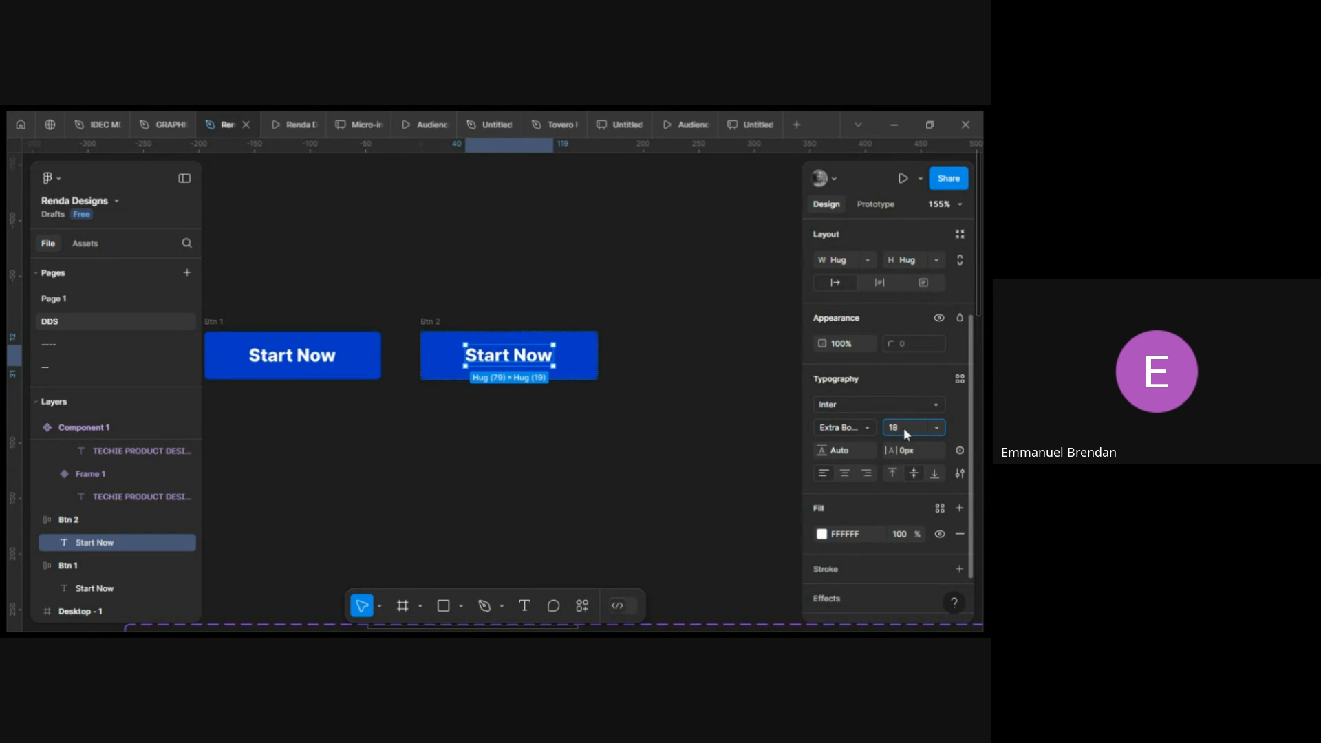
{"action": "key", "text": "Return"}
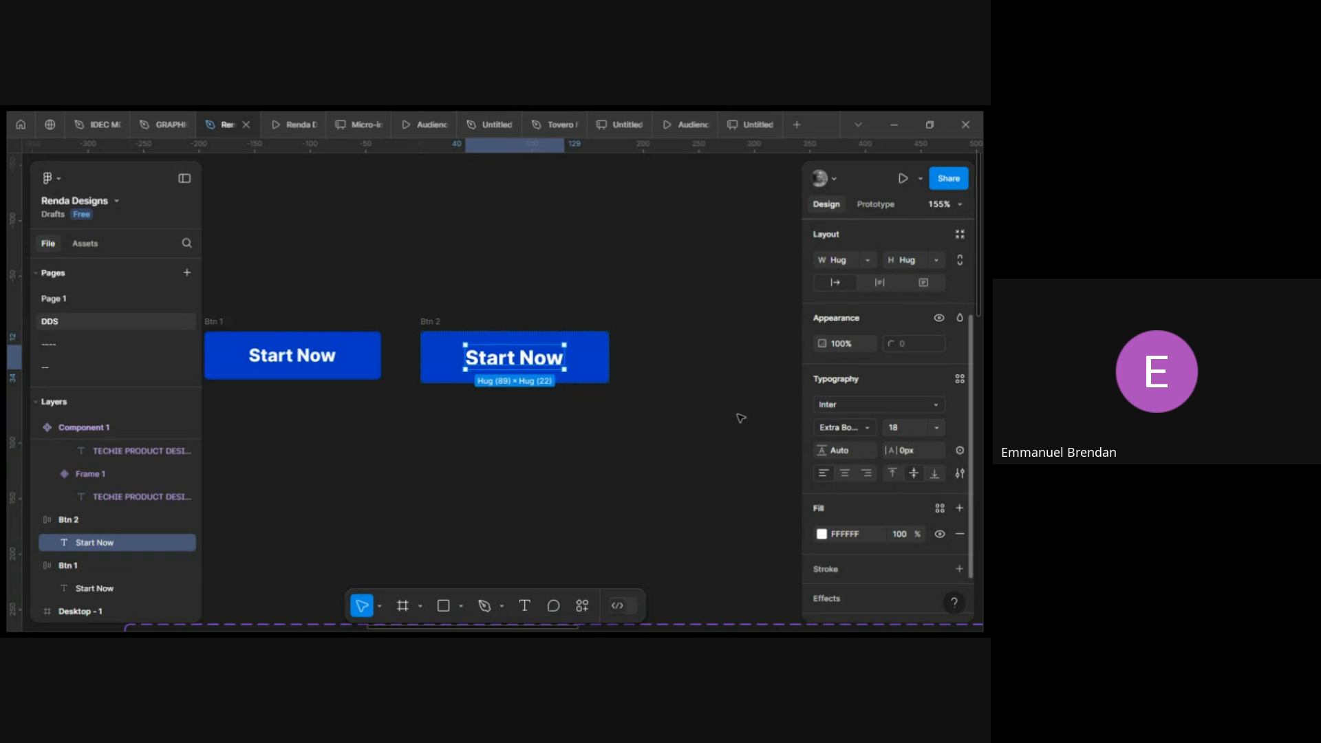
{"action": "left_click", "coordinate": [425, 331]}
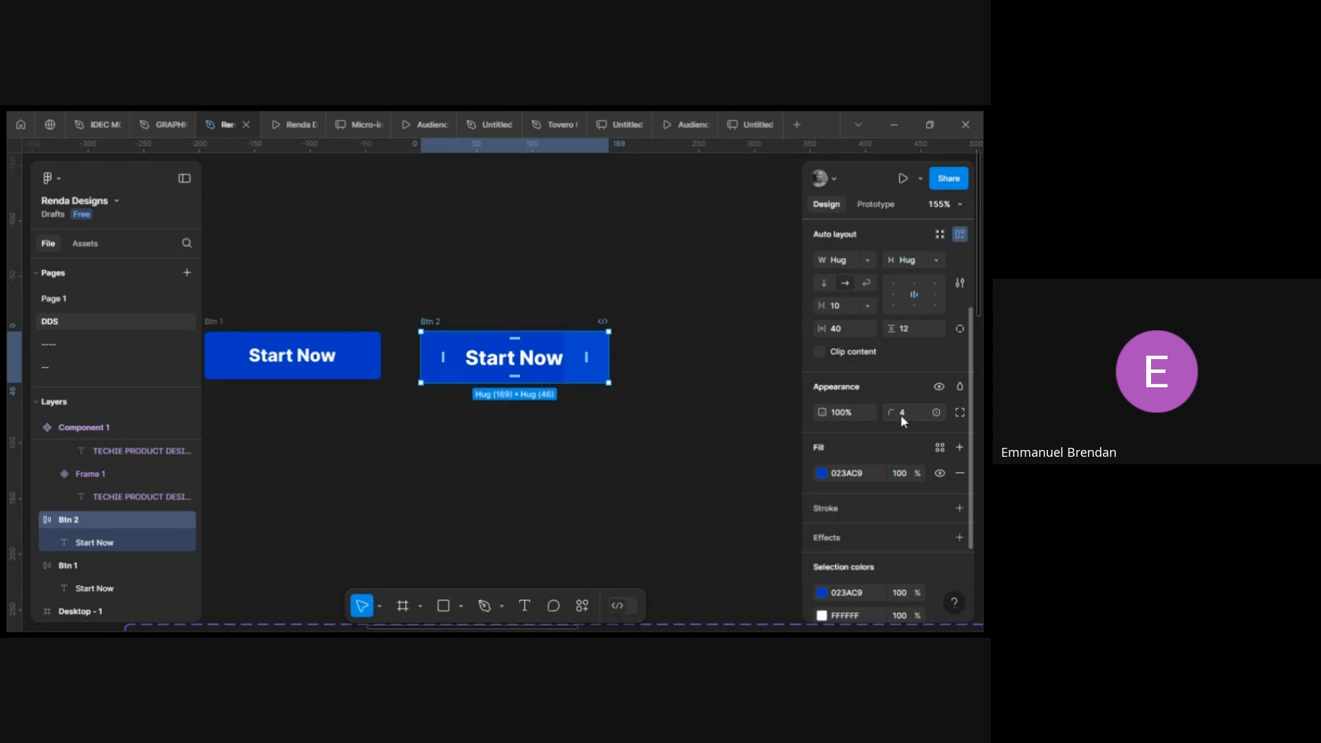
{"action": "left_click_drag", "start_coordinate": [892, 329], "coordinate": [893, 331]}
{"action": "scroll", "coordinate": [525, 353], "scroll_direction": "down", "scroll_amount": 1}
{"action": "scroll", "coordinate": [525, 352], "scroll_direction": "left", "scroll_amount": 1}
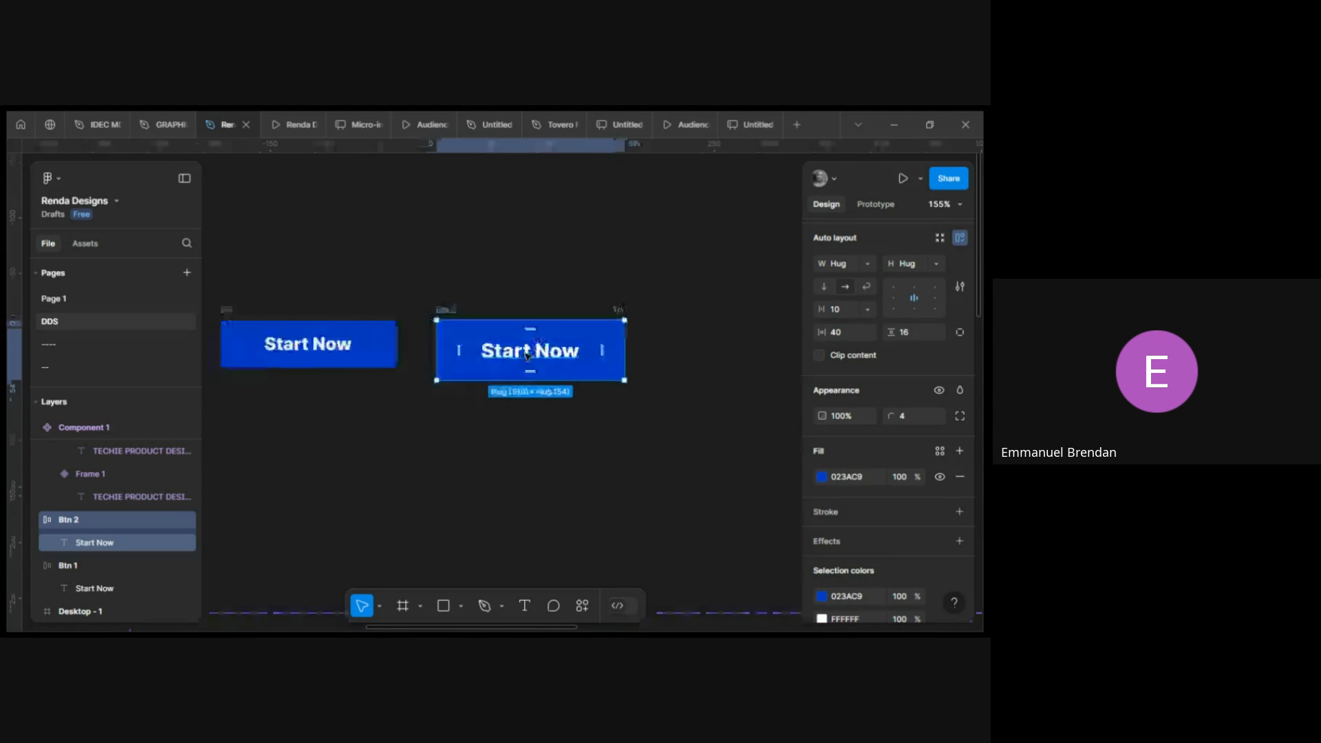
Darken the second button's fill to 002D9F.
{"action": "left_click_drag", "start_coordinate": [526, 342], "coordinate": [531, 348]}
{"action": "left_click", "coordinate": [822, 477]}
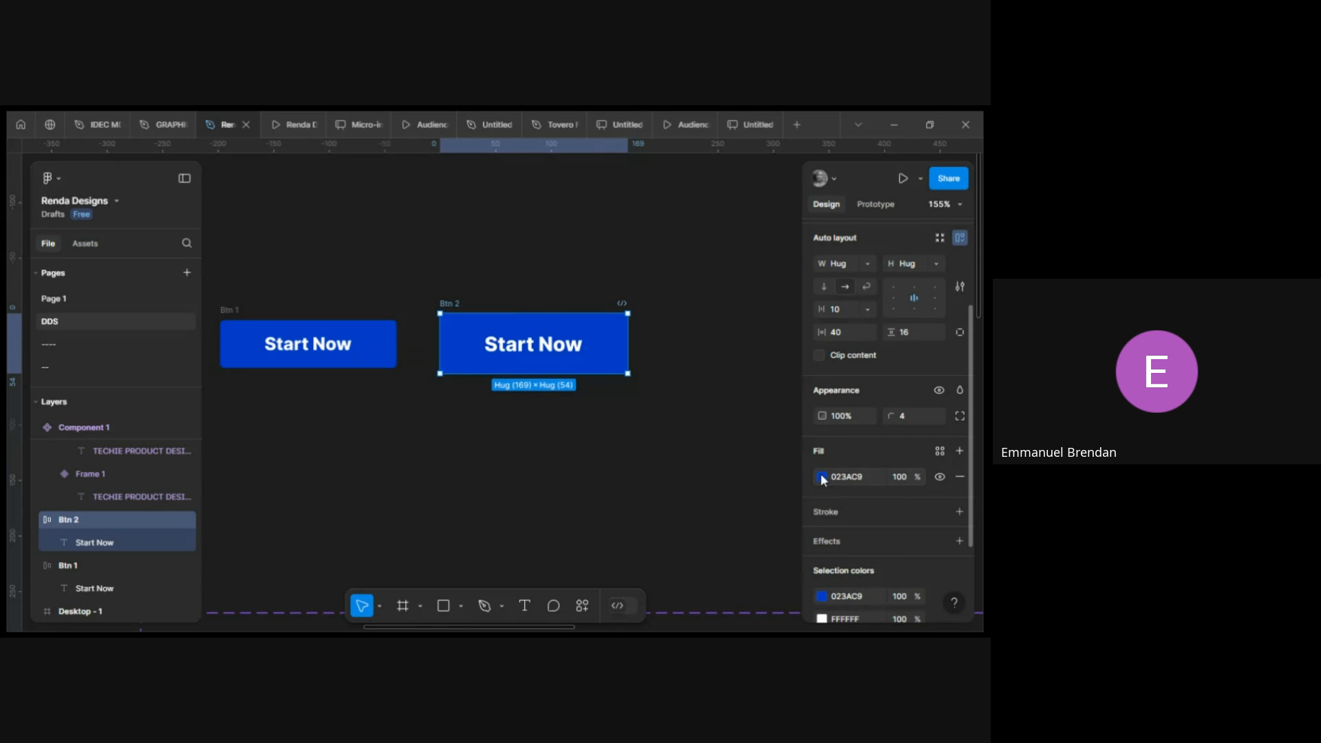
{"action": "left_click_drag", "start_coordinate": [795, 326], "coordinate": [805, 341]}
{"action": "left_click", "coordinate": [571, 437]}
{"action": "scroll", "coordinate": [560, 436], "scroll_direction": "left", "scroll_amount": 3}
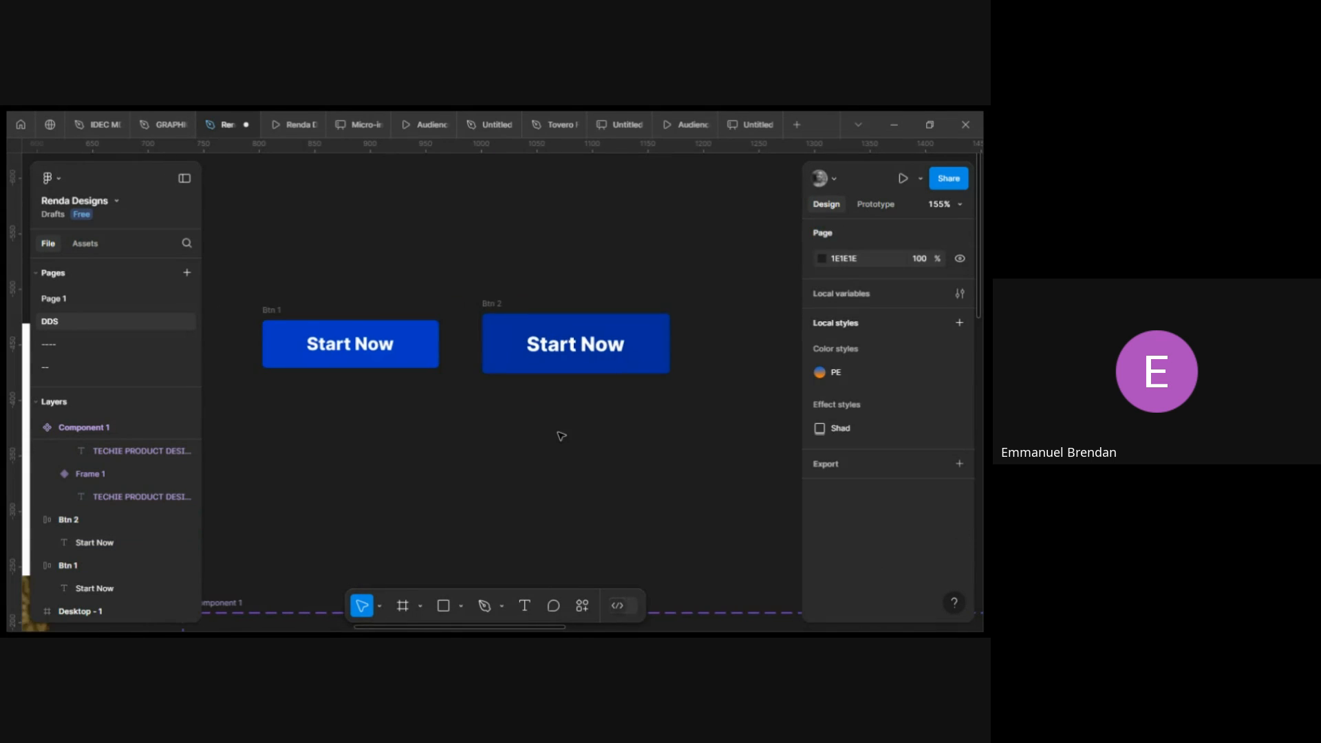
Select both buttons and combine them into a component set.
{"action": "left_click", "coordinate": [321, 321]}
{"action": "left_click", "coordinate": [544, 310], "text": "shift"}
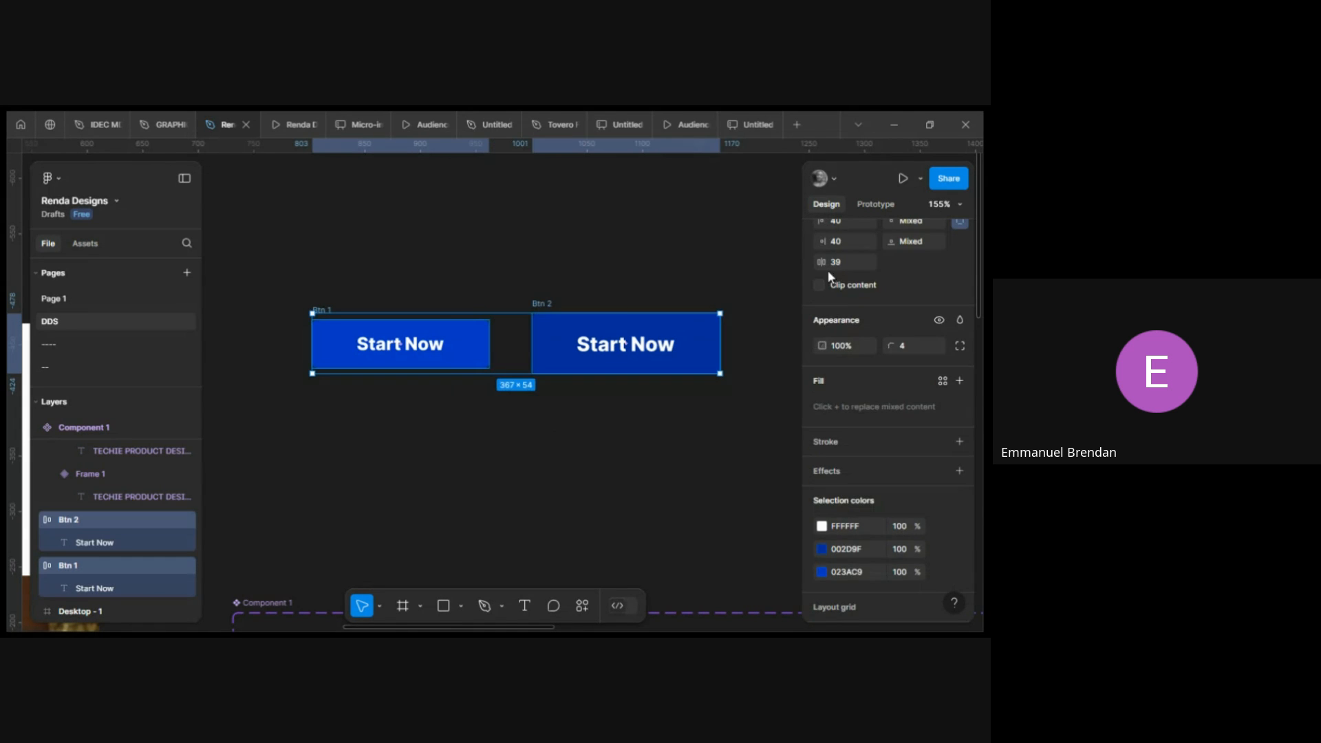
{"action": "scroll", "coordinate": [922, 246], "scroll_direction": "up", "scroll_amount": 5}
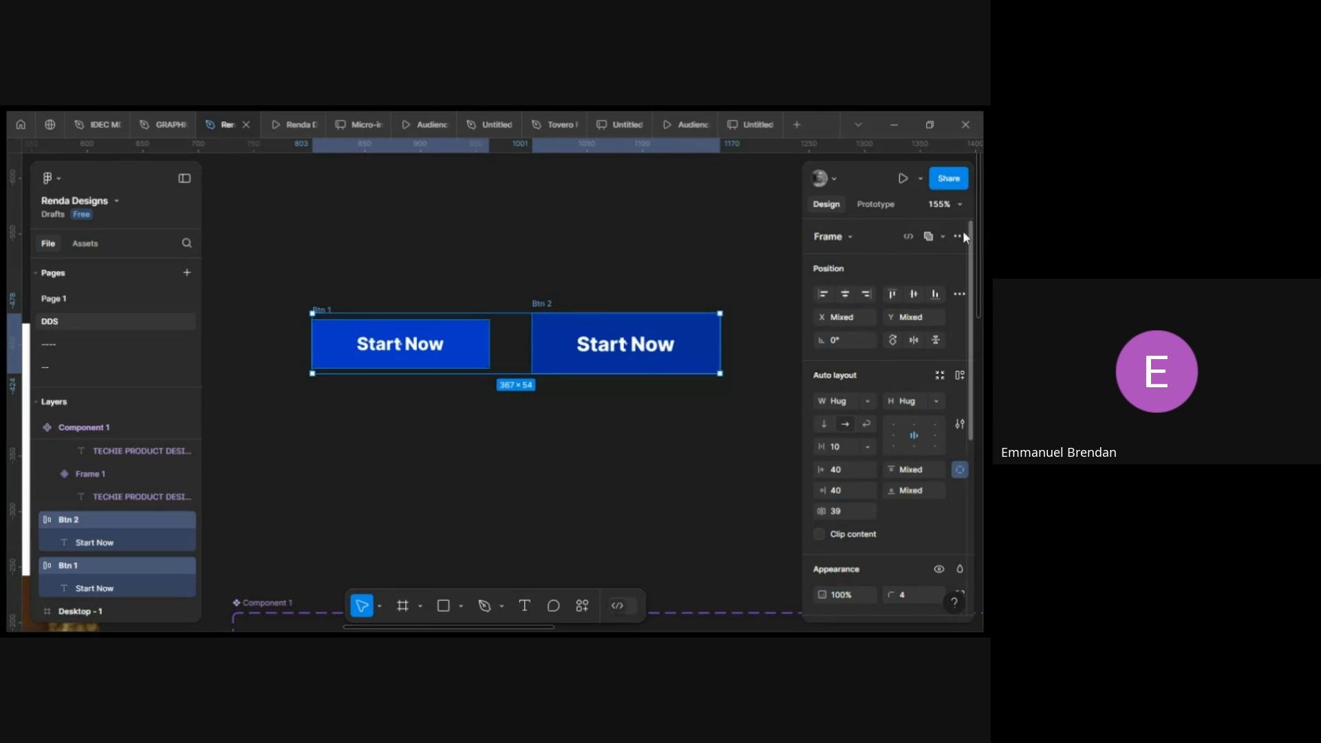
{"action": "left_click", "coordinate": [960, 237]}
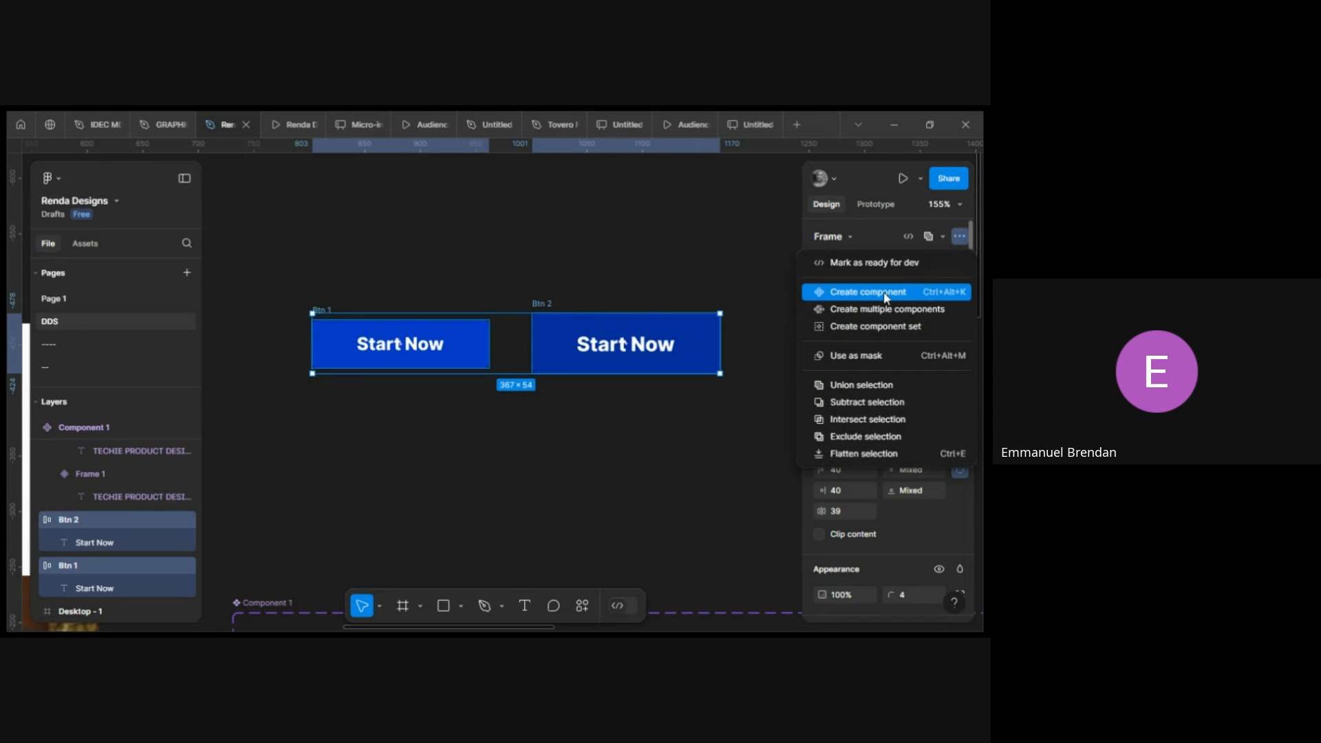
{"action": "left_click", "coordinate": [962, 236]}
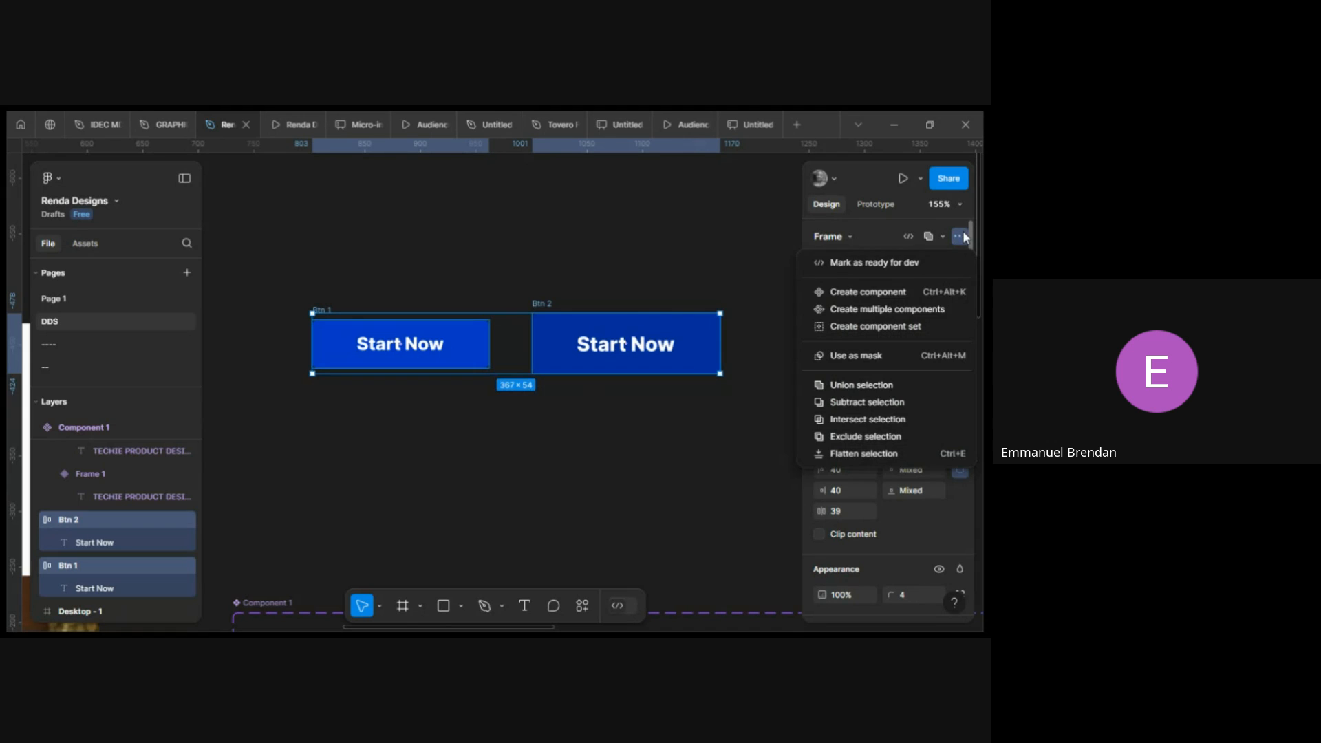
{"action": "left_click", "coordinate": [886, 328]}
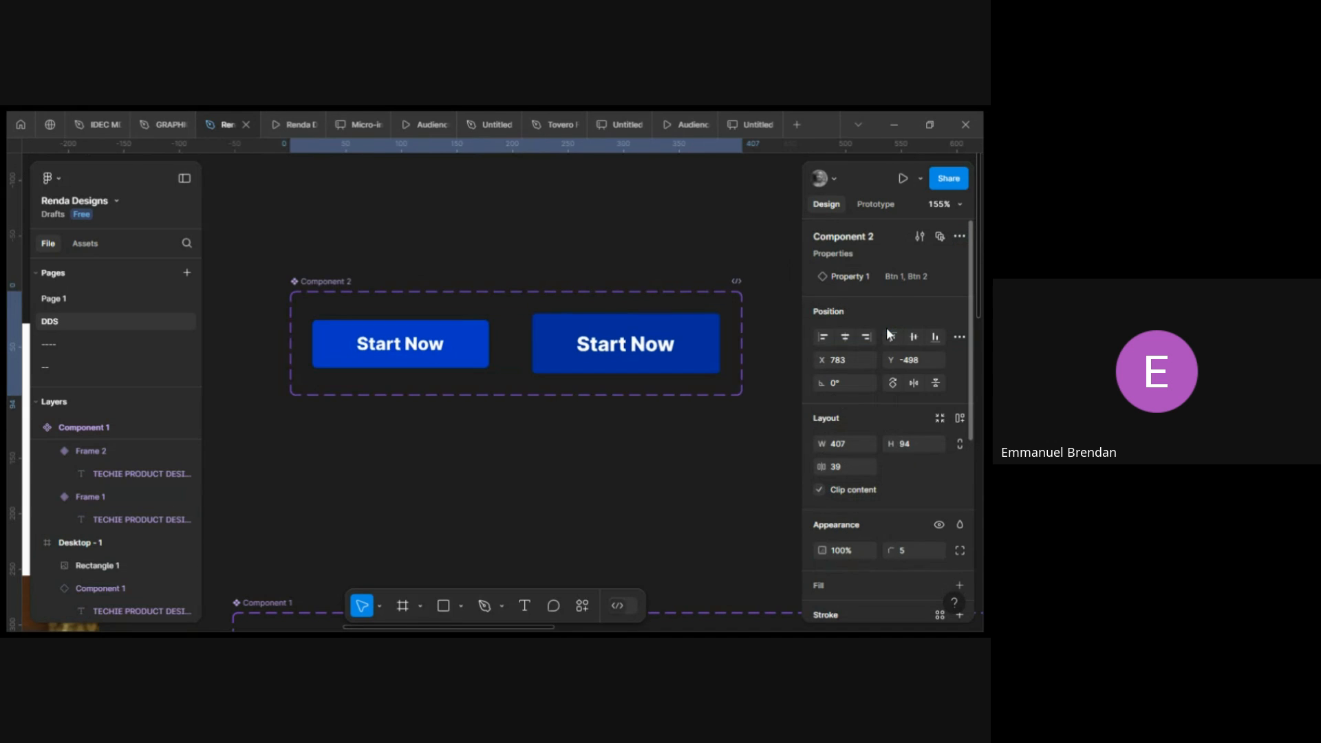
Add a prototype interaction from the Btn 1 variant that changes to the Btn 2 variant.
{"action": "left_click", "coordinate": [472, 342]}
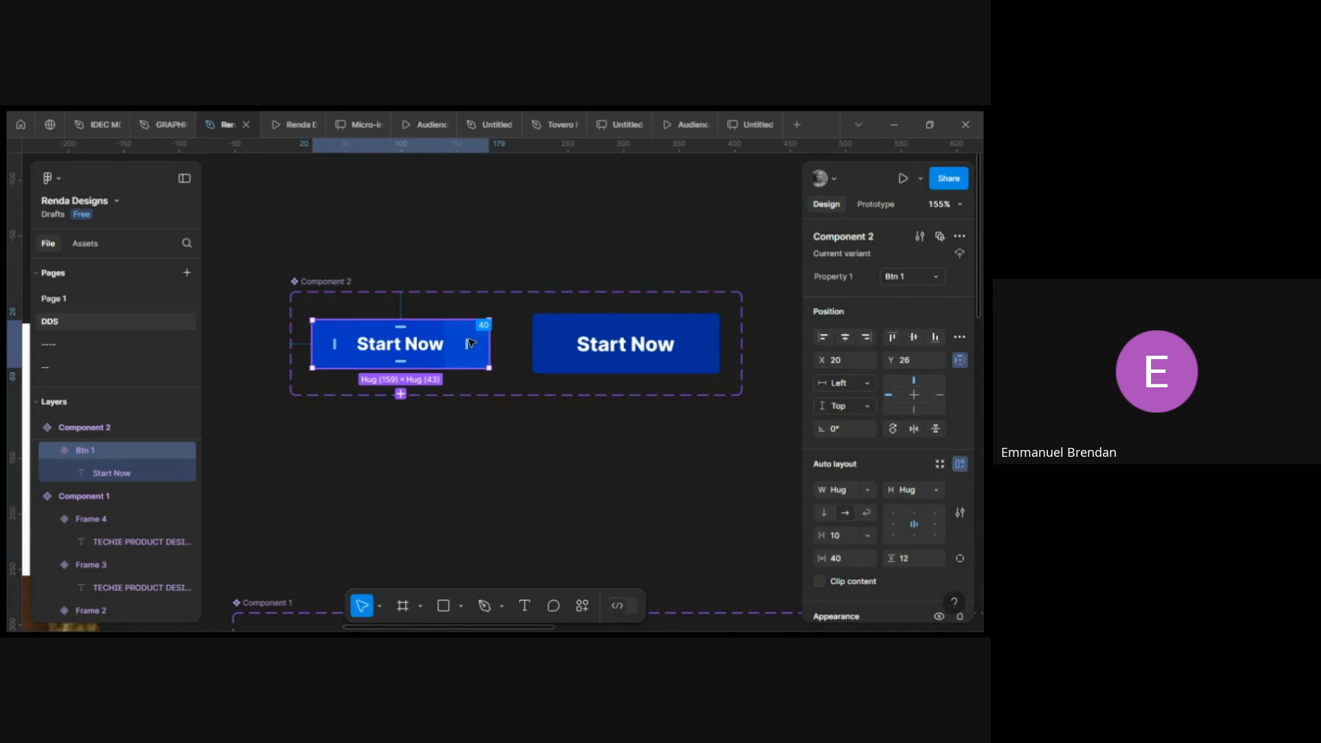
{"action": "left_click", "coordinate": [873, 205]}
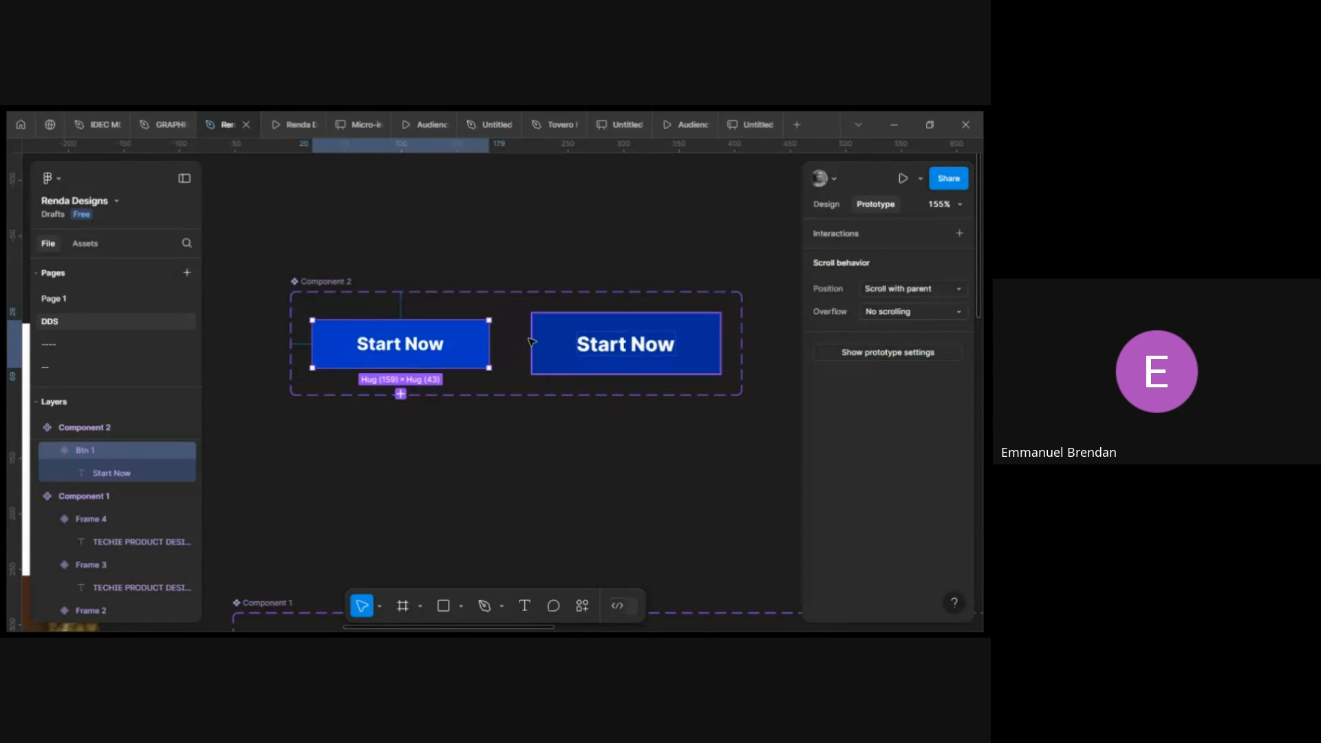
{"action": "left_click_drag", "start_coordinate": [489, 344], "coordinate": [556, 351]}
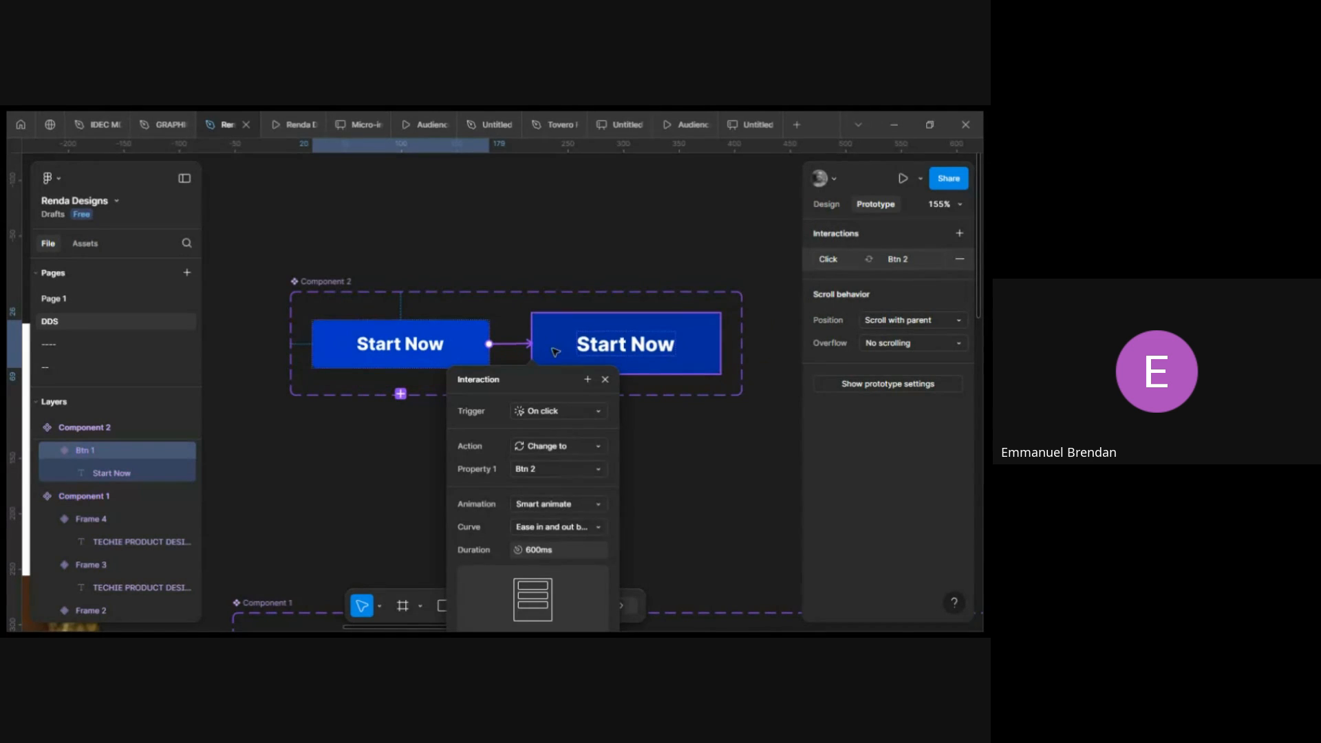
{"action": "scroll", "coordinate": [573, 359], "scroll_direction": "down", "scroll_amount": 2}
{"action": "scroll", "coordinate": [573, 359], "scroll_direction": "right", "scroll_amount": 5}
{"action": "scroll", "coordinate": [410, 380], "scroll_direction": "down", "scroll_amount": 2}
{"action": "scroll", "coordinate": [410, 380], "scroll_direction": "left", "scroll_amount": 1}
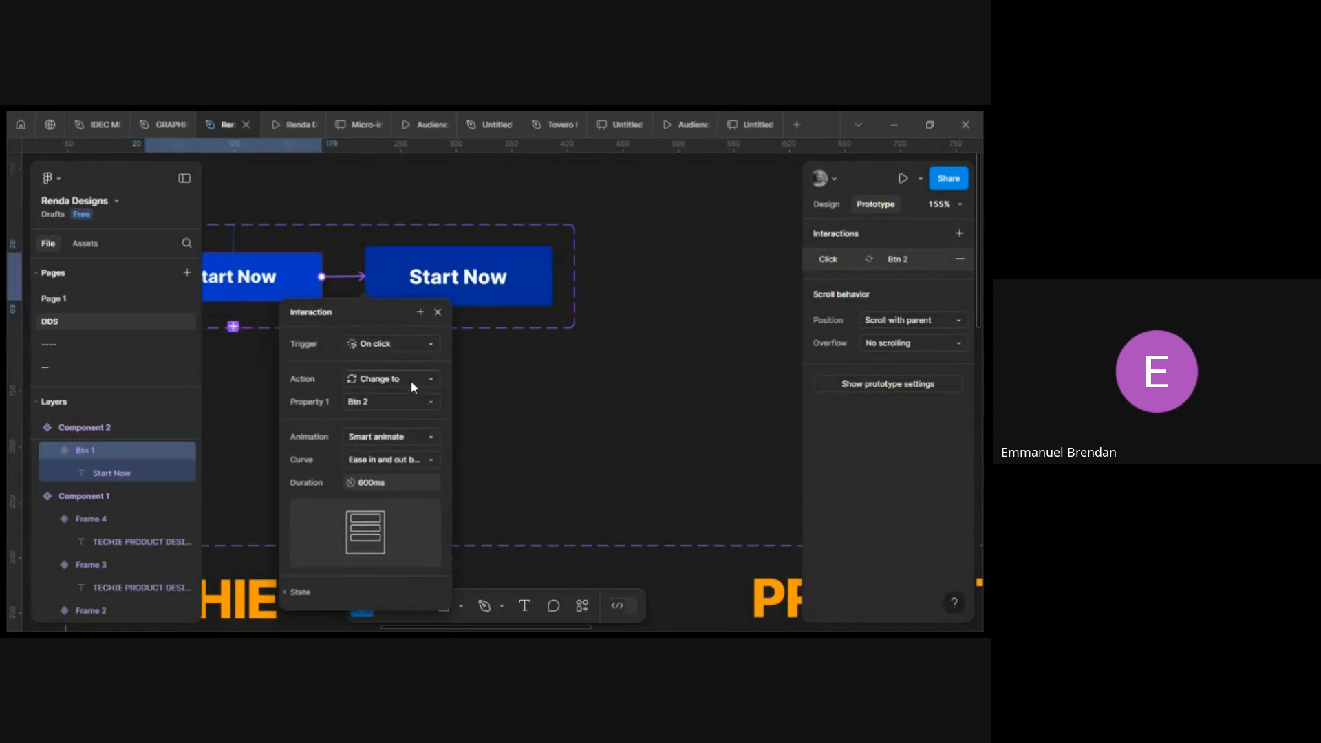
Set the interaction trigger to While hovering.
{"action": "left_click", "coordinate": [403, 306]}
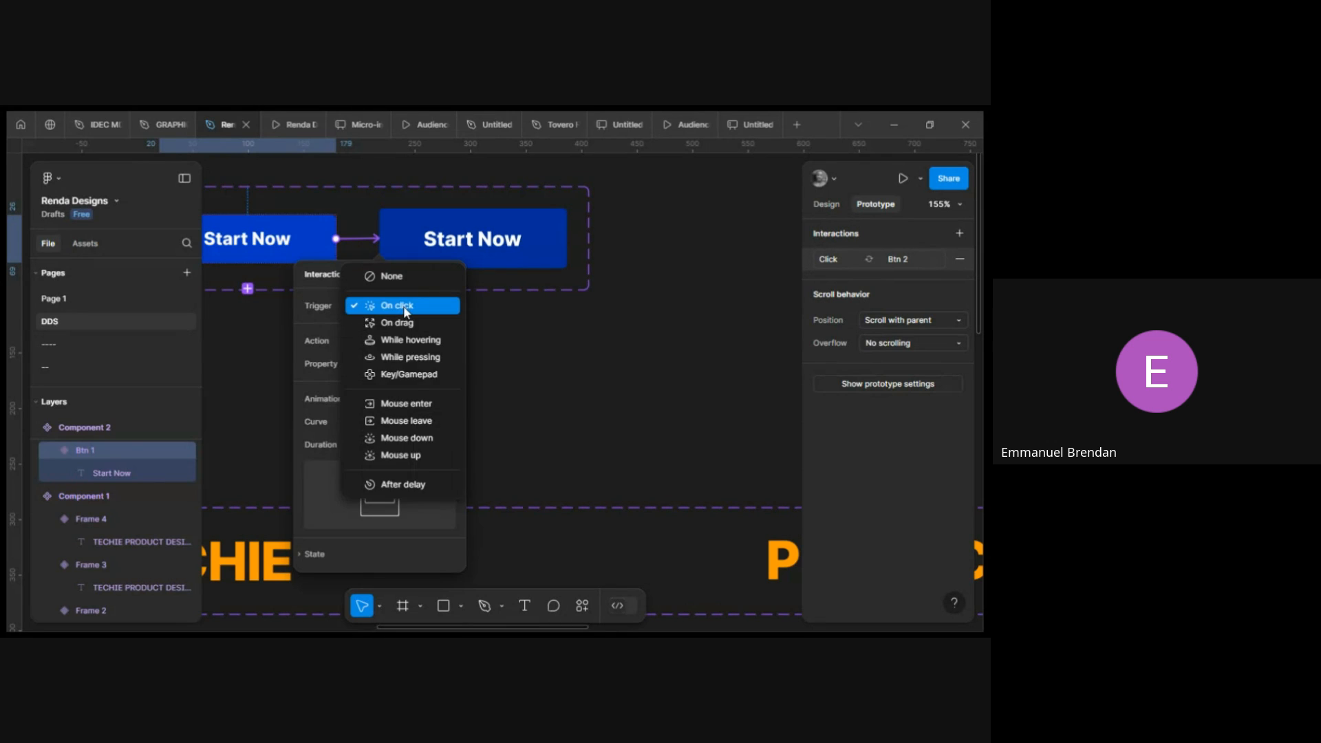
{"action": "left_click", "coordinate": [403, 305]}
{"action": "left_click", "coordinate": [386, 308]}
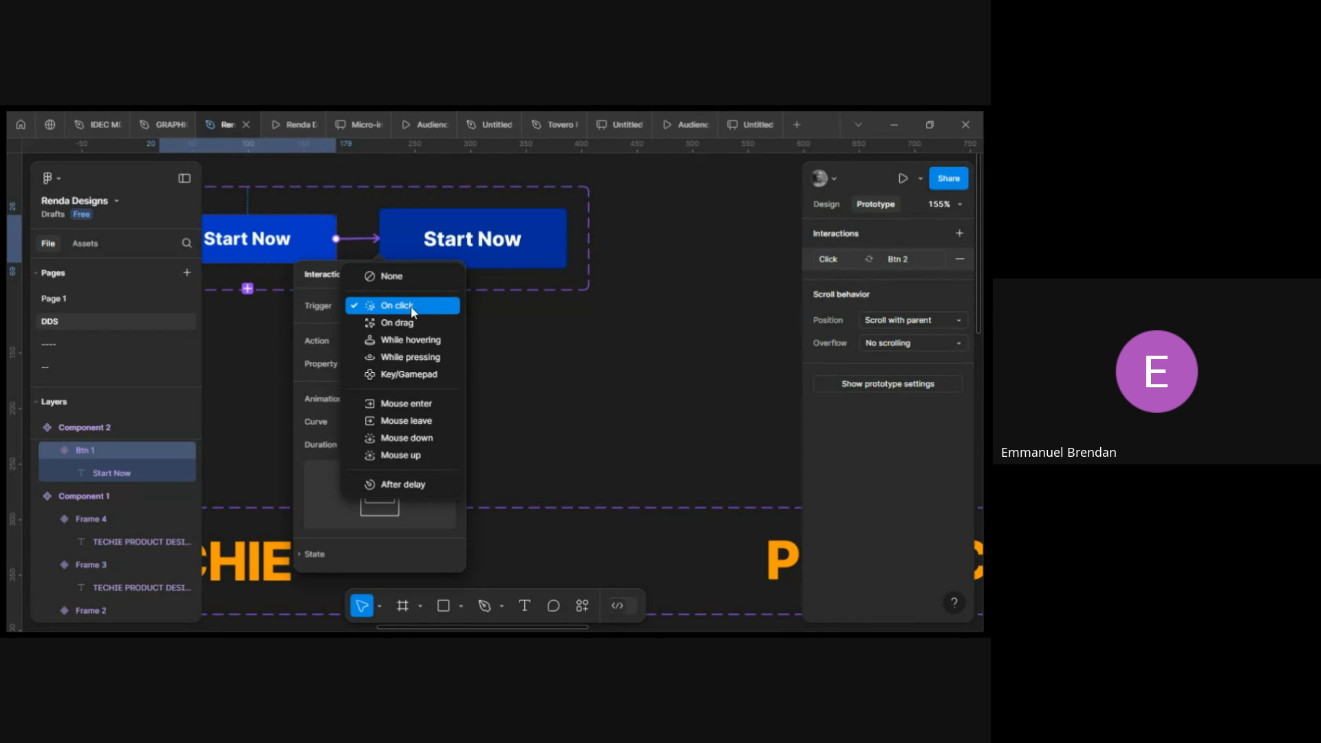
{"action": "left_click", "coordinate": [426, 339]}
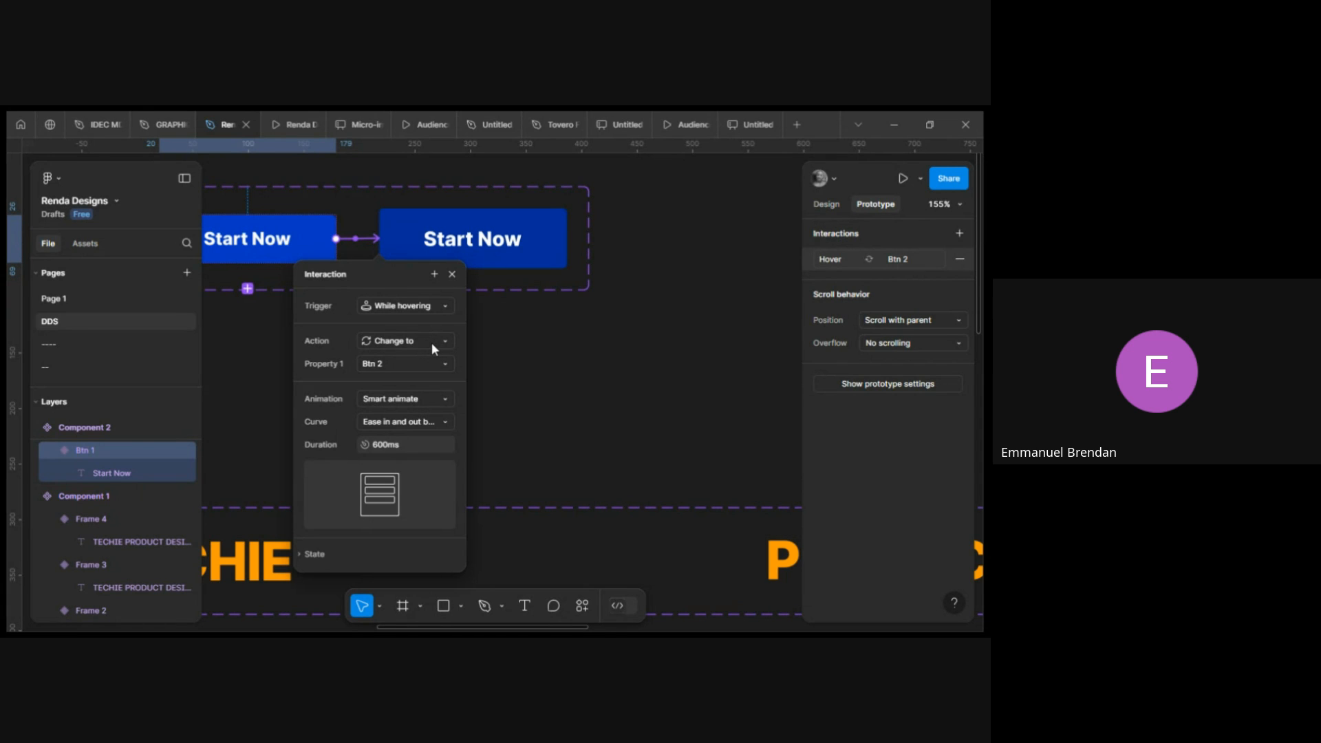
Set the interaction's animation curve to Ease out back and close the interaction panel.
{"action": "left_click", "coordinate": [432, 421]}
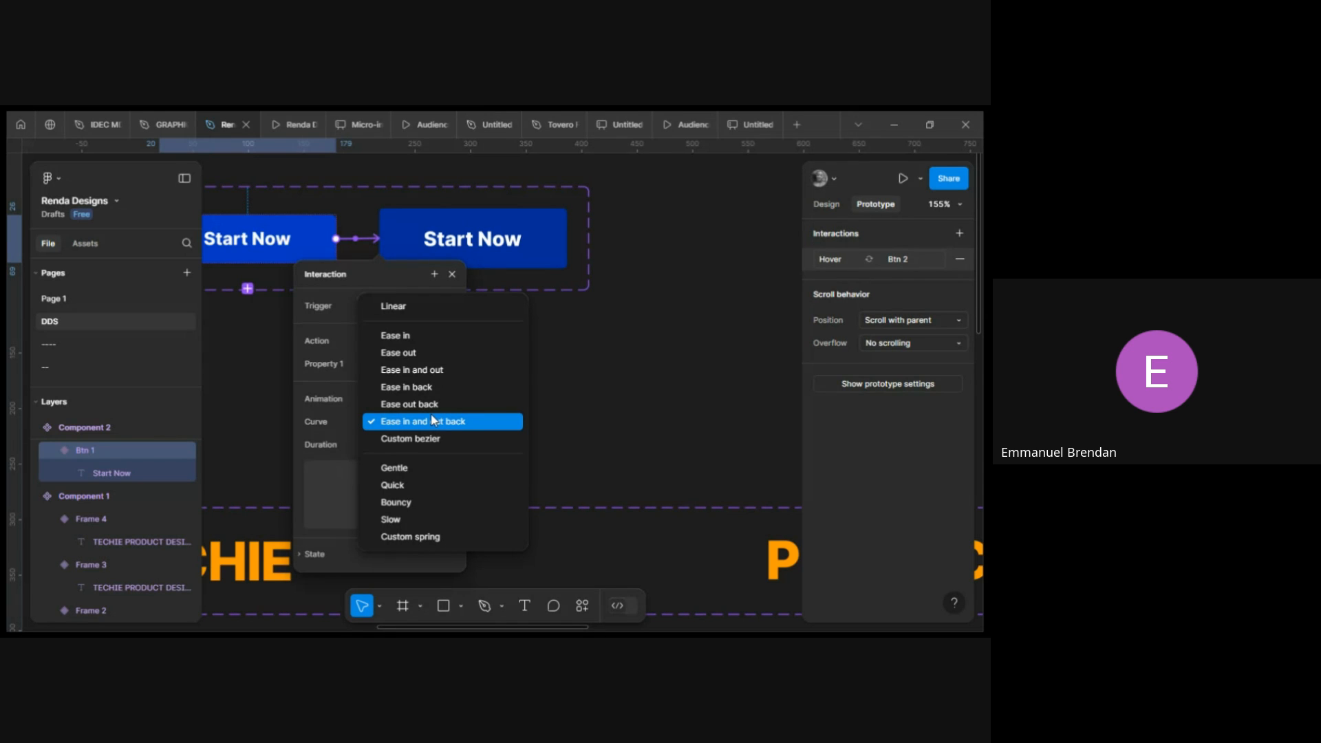
{"action": "left_click", "coordinate": [435, 406]}
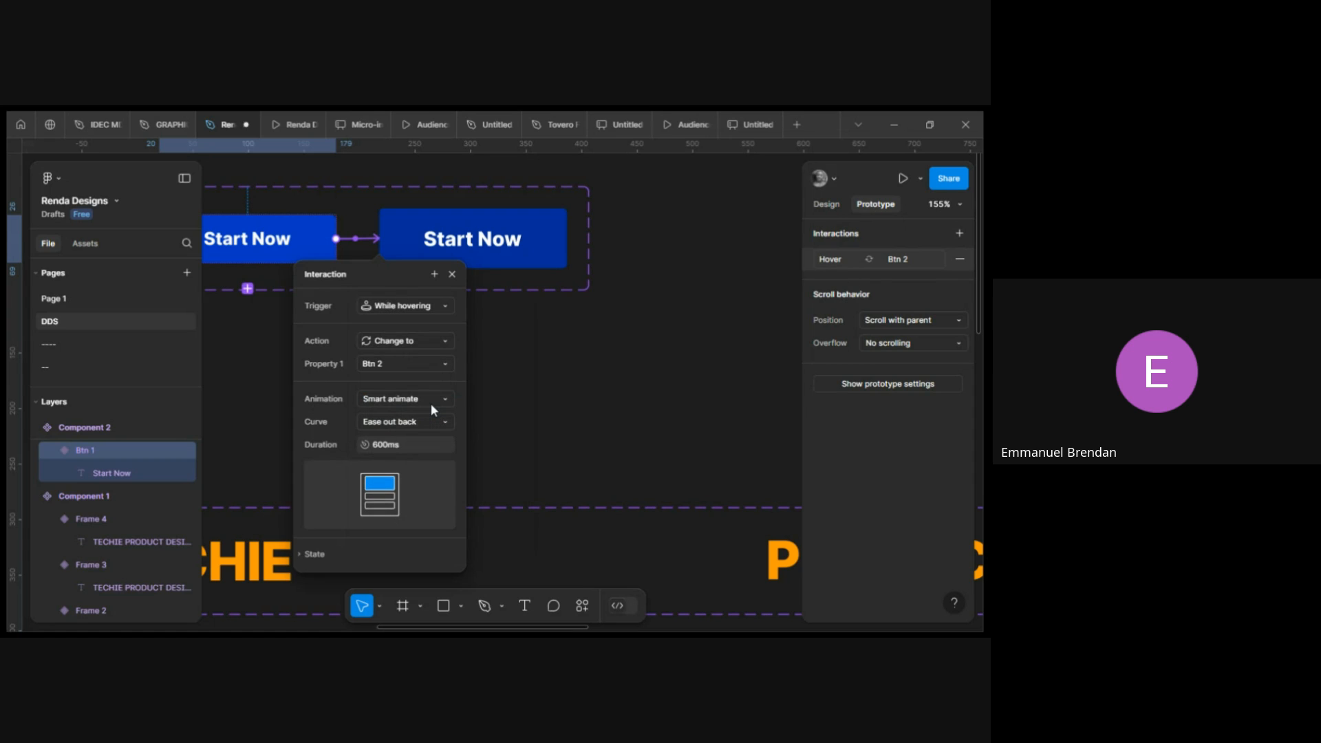
{"action": "left_click", "coordinate": [454, 274]}
{"action": "scroll", "coordinate": [550, 344], "scroll_direction": "left", "scroll_amount": 5}
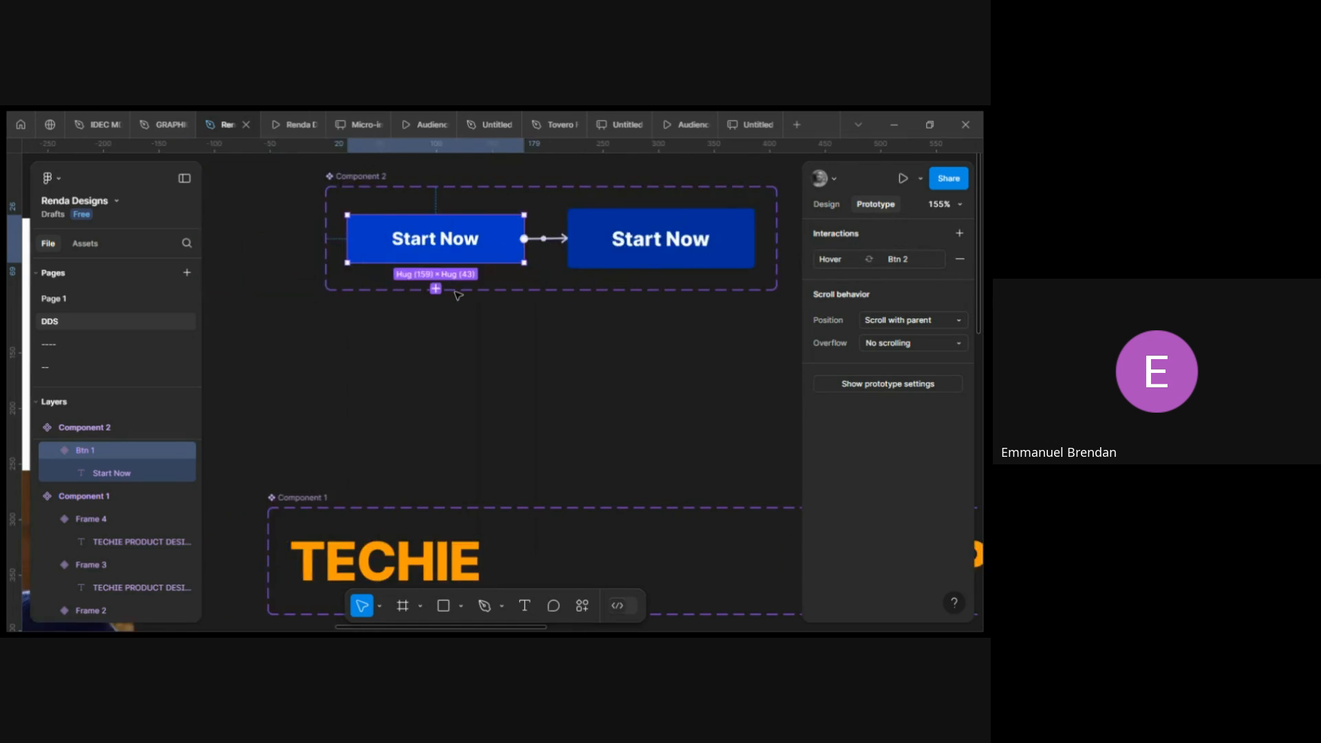
{"action": "left_click", "coordinate": [840, 205]}
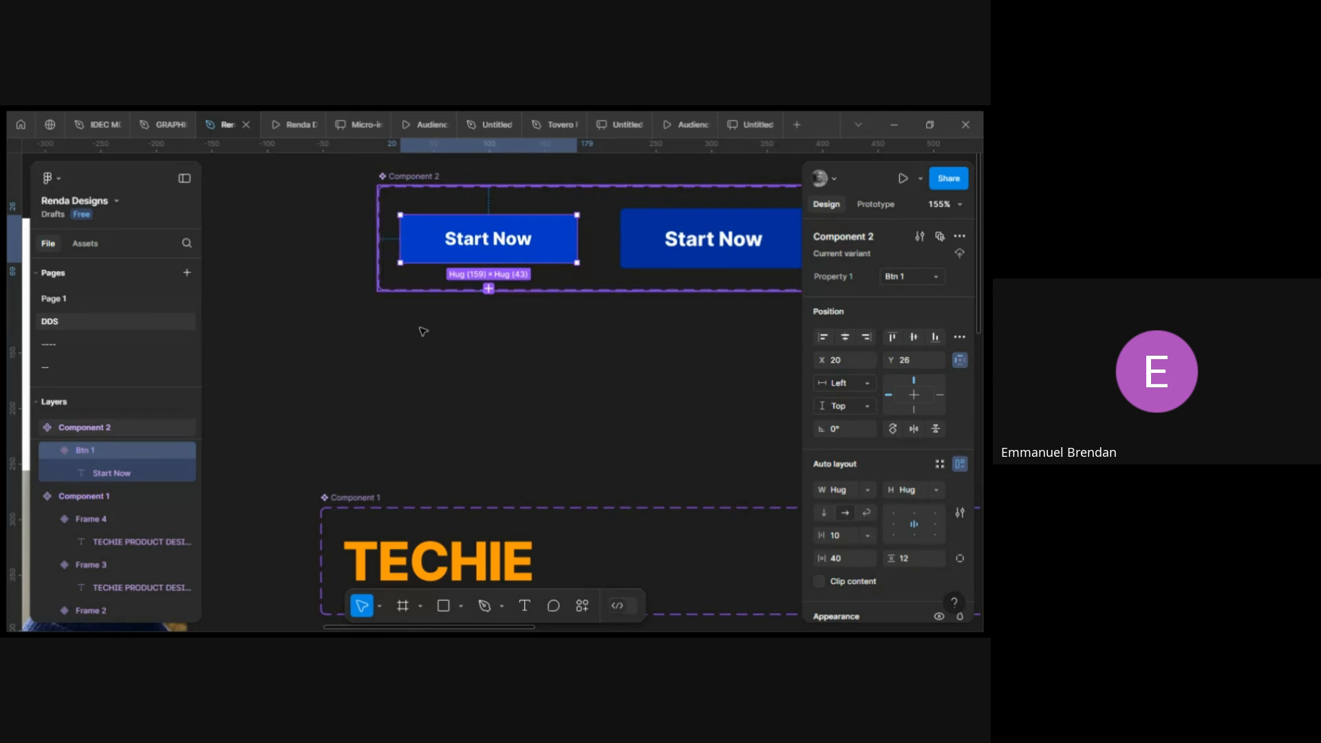
{"action": "scroll", "coordinate": [422, 330], "scroll_direction": "down", "scroll_amount": 15}
{"action": "scroll", "coordinate": [422, 330], "scroll_direction": "up", "scroll_amount": 12}
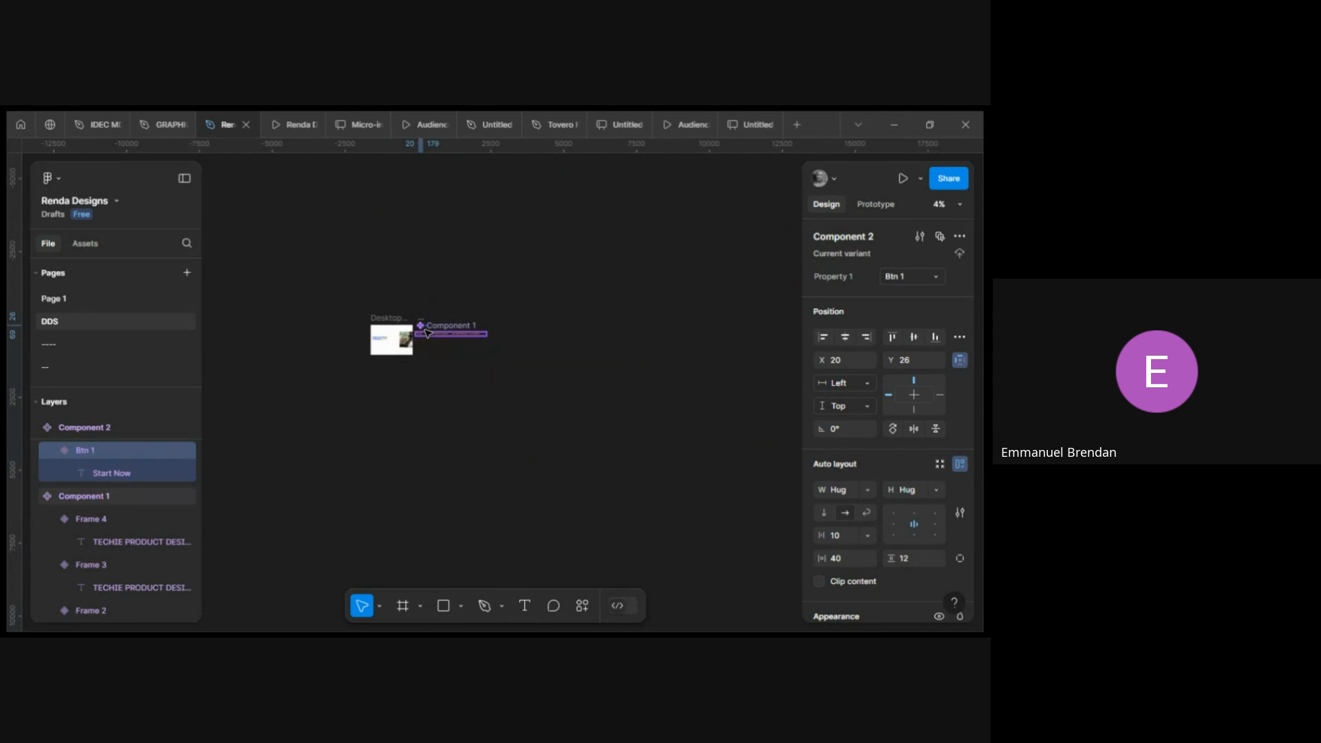
{"action": "scroll", "coordinate": [357, 330], "scroll_direction": "up", "scroll_amount": 3}
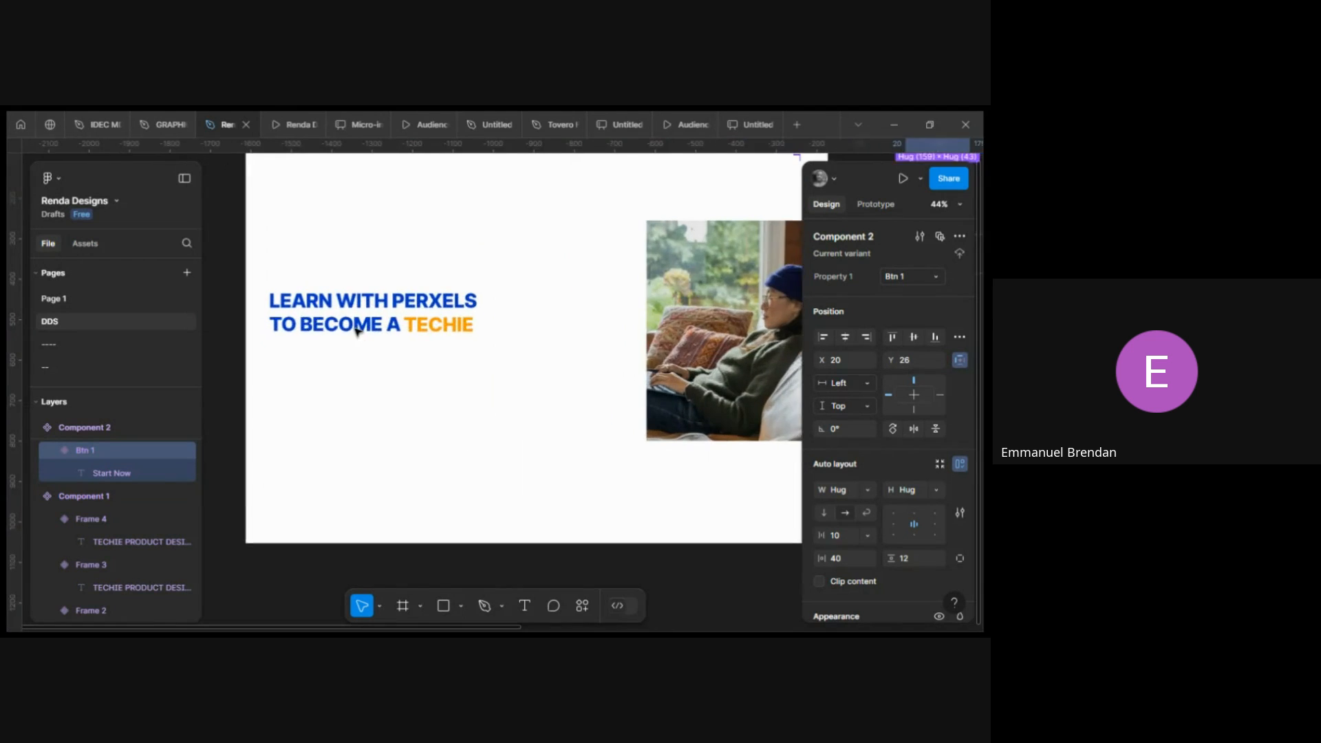
{"action": "scroll", "coordinate": [355, 324], "scroll_direction": "down", "scroll_amount": 5}
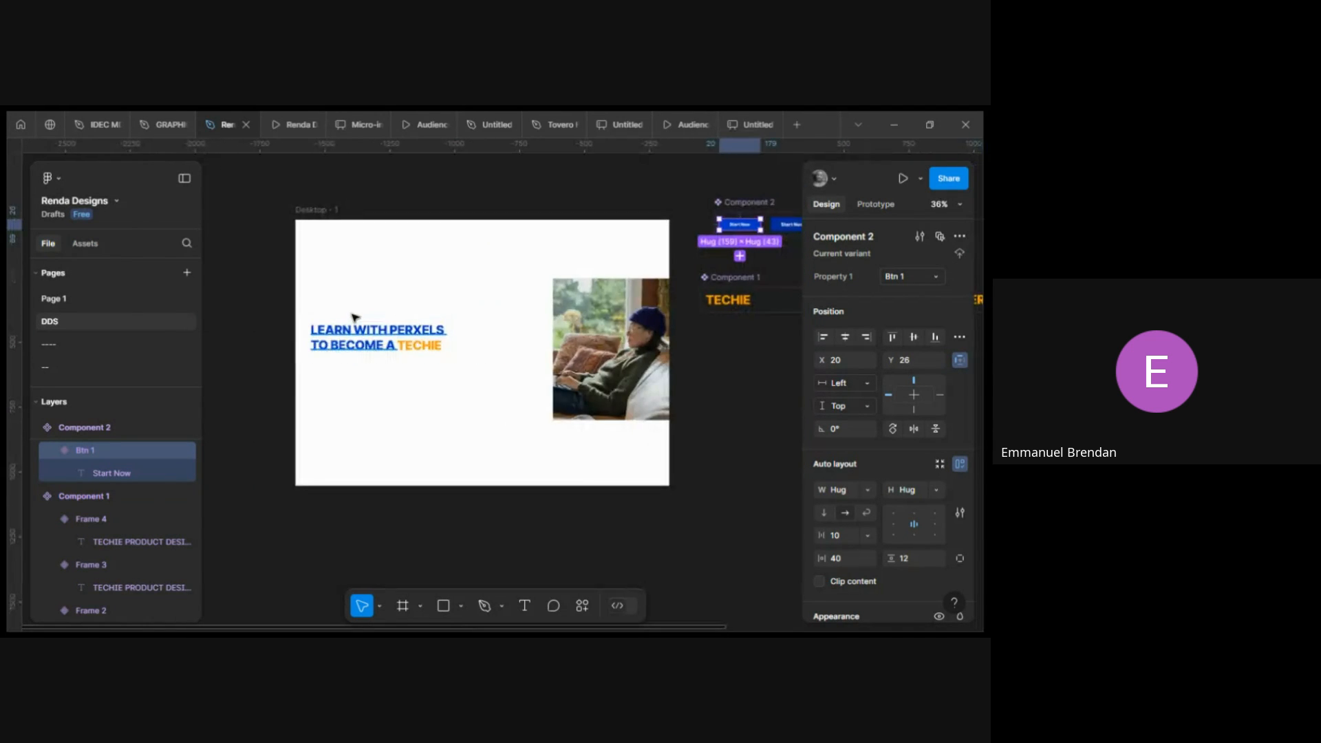
{"action": "left_click", "coordinate": [327, 211]}
{"action": "key", "text": "ctrl+v"}
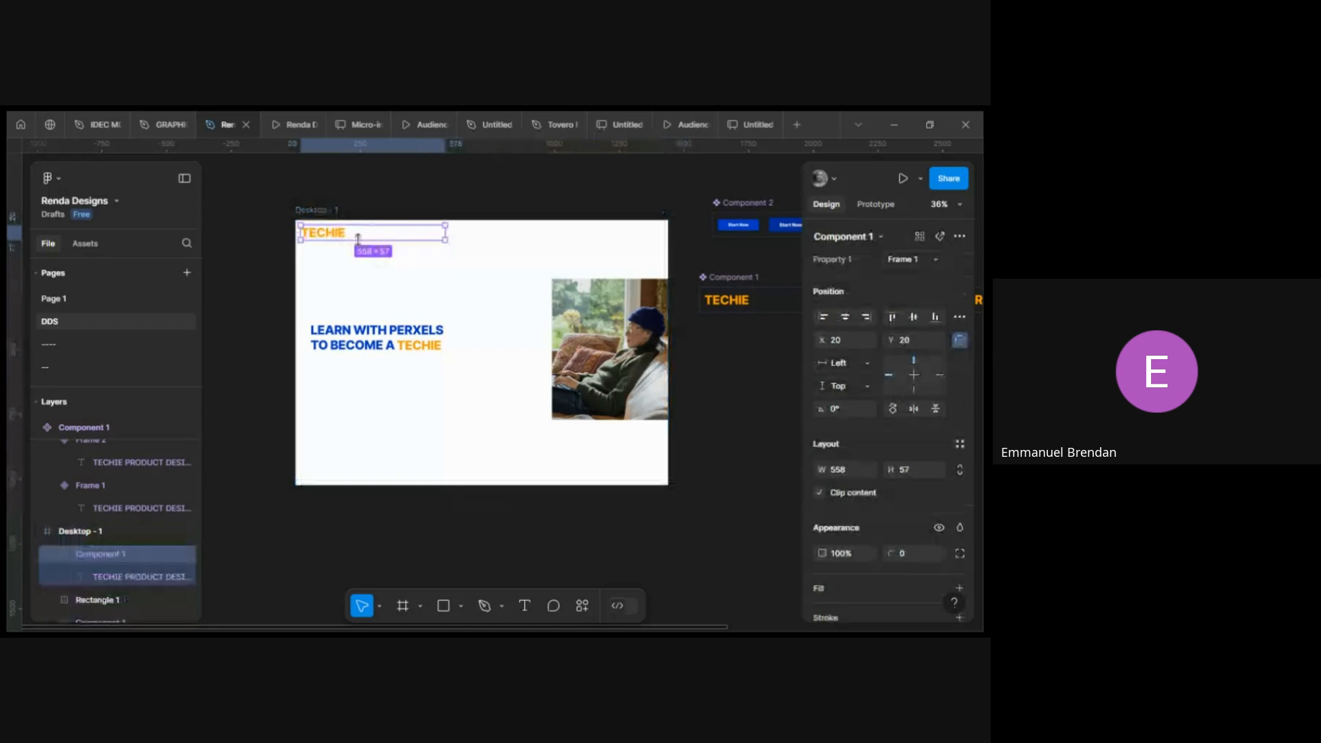
{"action": "key", "text": "Delete"}
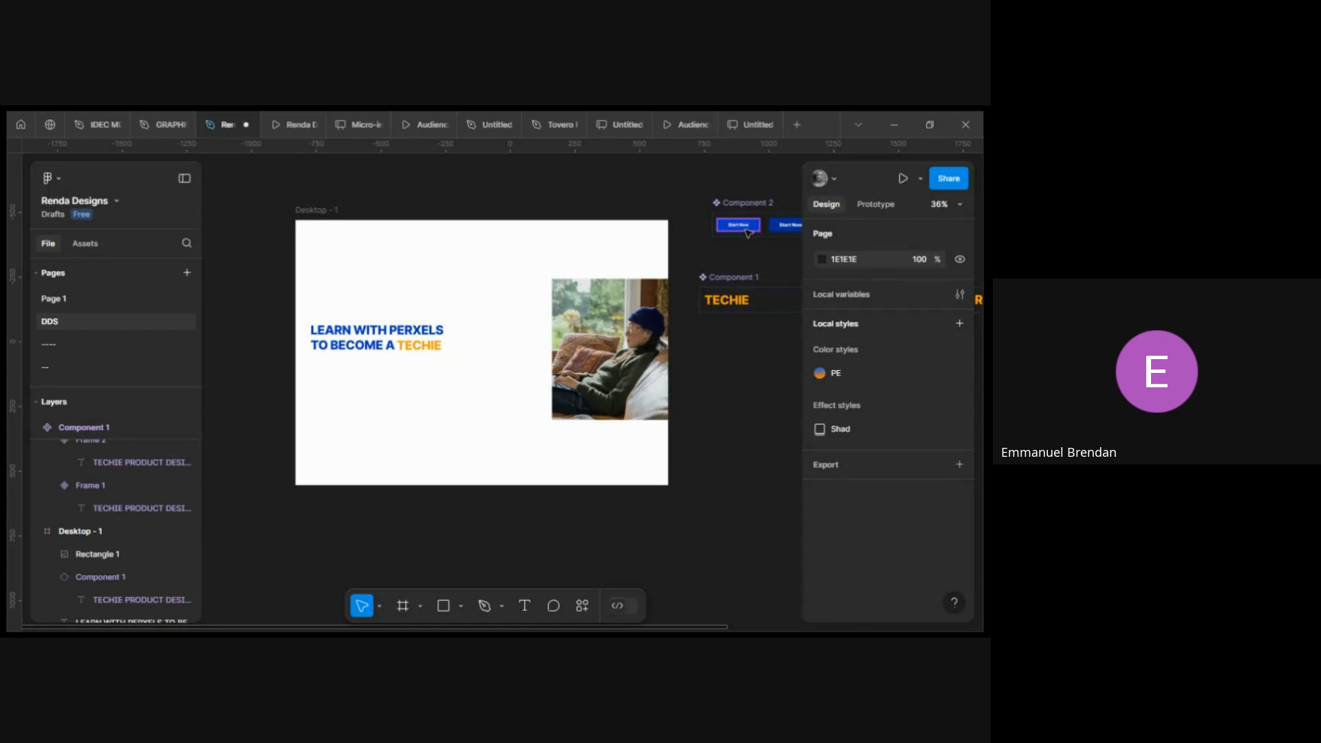
Paste an instance of the button component into the desktop frame below the headline, at about X 58, Y 528.
{"action": "left_click", "coordinate": [747, 230]}
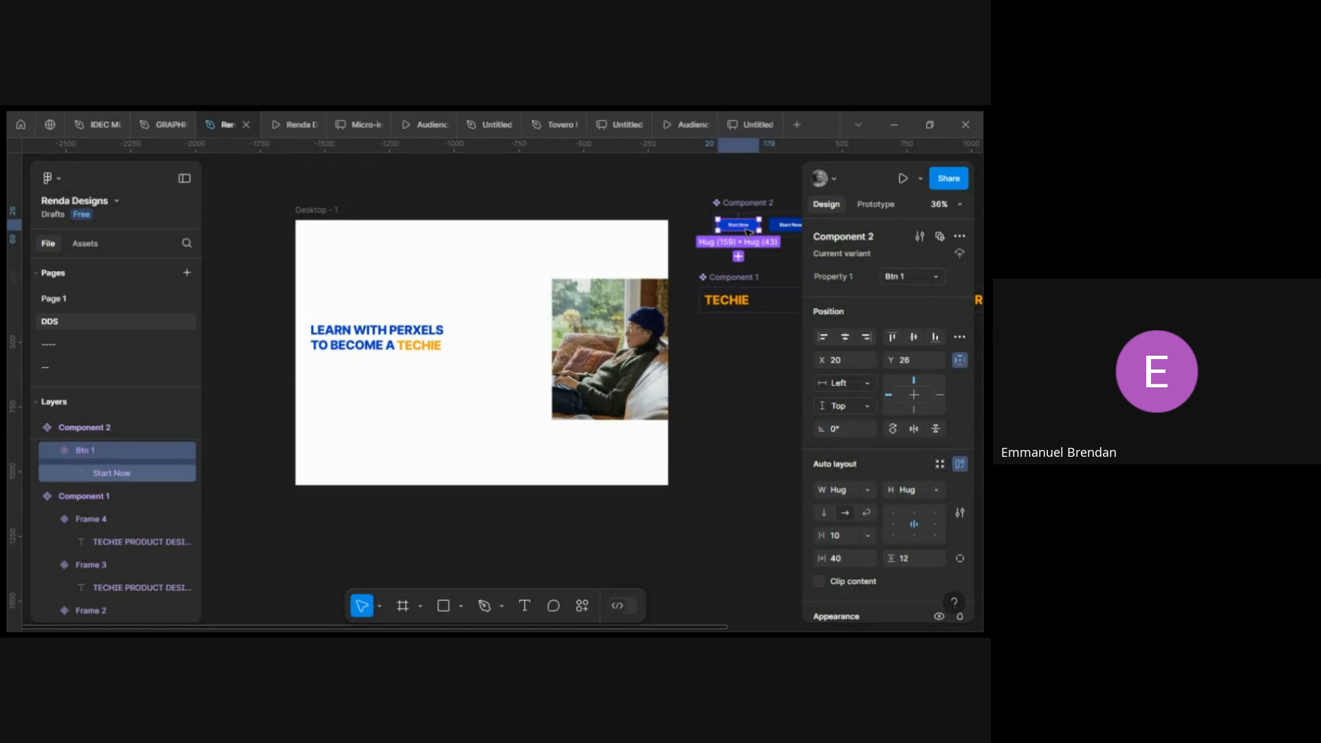
{"action": "left_click", "coordinate": [317, 212]}
{"action": "key", "text": "ctrl+v"}
{"action": "left_click_drag", "start_coordinate": [322, 227], "coordinate": [333, 370]}
{"action": "scroll", "coordinate": [333, 369], "scroll_direction": "up", "scroll_amount": 3}
{"action": "scroll", "coordinate": [348, 326], "scroll_direction": "up", "scroll_amount": 2}
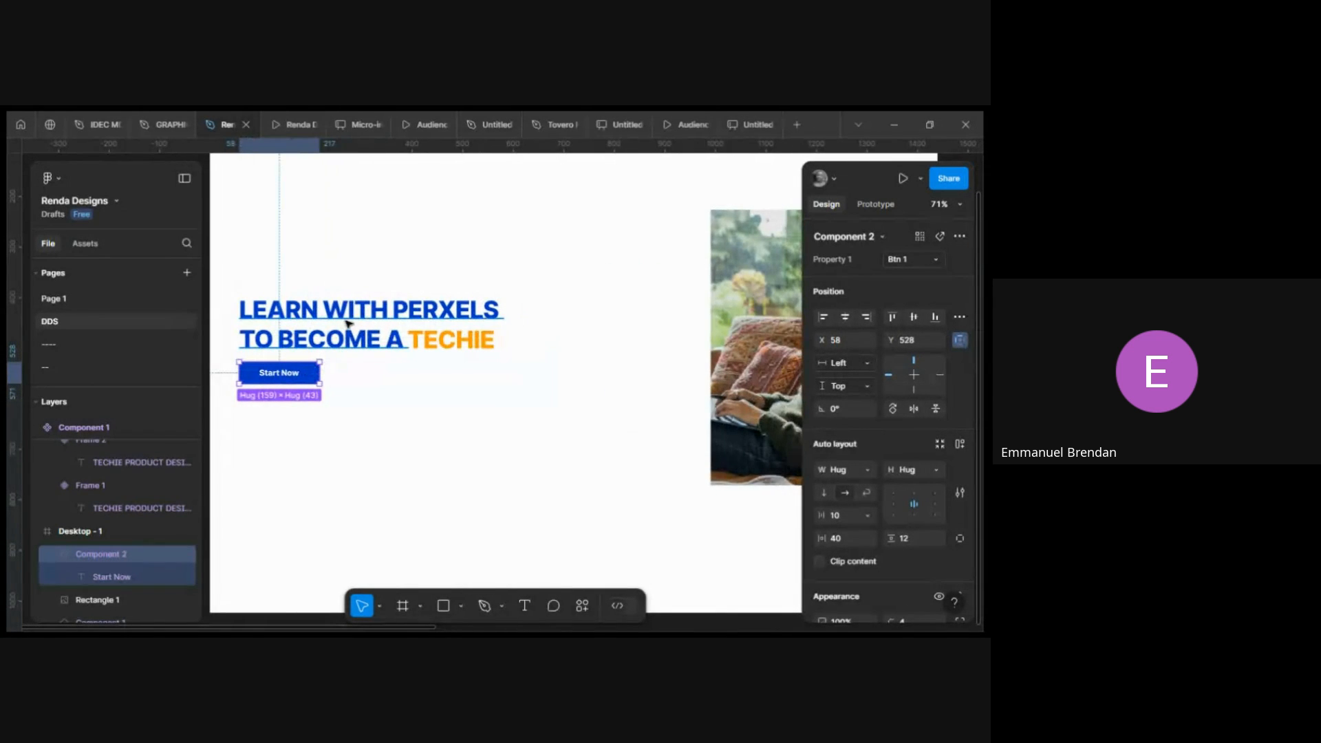
{"action": "scroll", "coordinate": [354, 363], "scroll_direction": "down", "scroll_amount": 5}
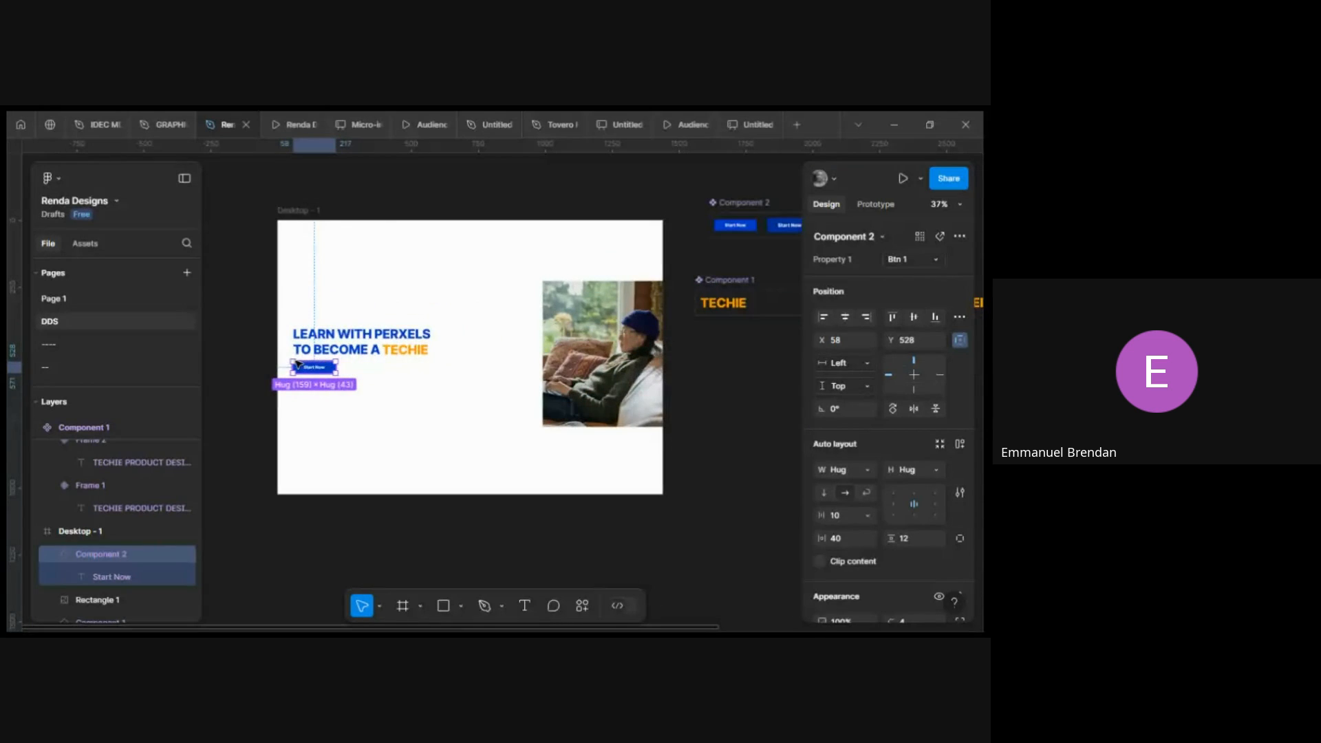
Preview the desktop frame as a prototype with Fit width scaling.
{"action": "left_click", "coordinate": [309, 212]}
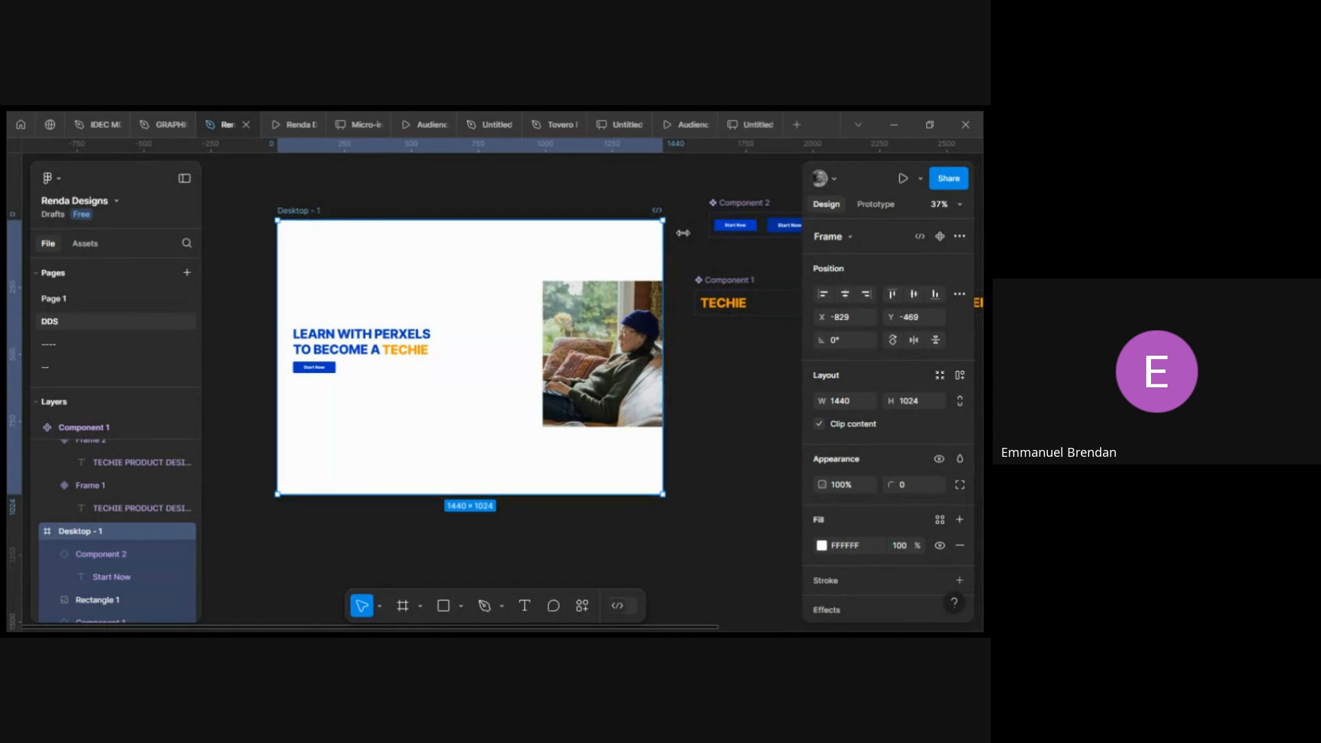
{"action": "left_click", "coordinate": [897, 185]}
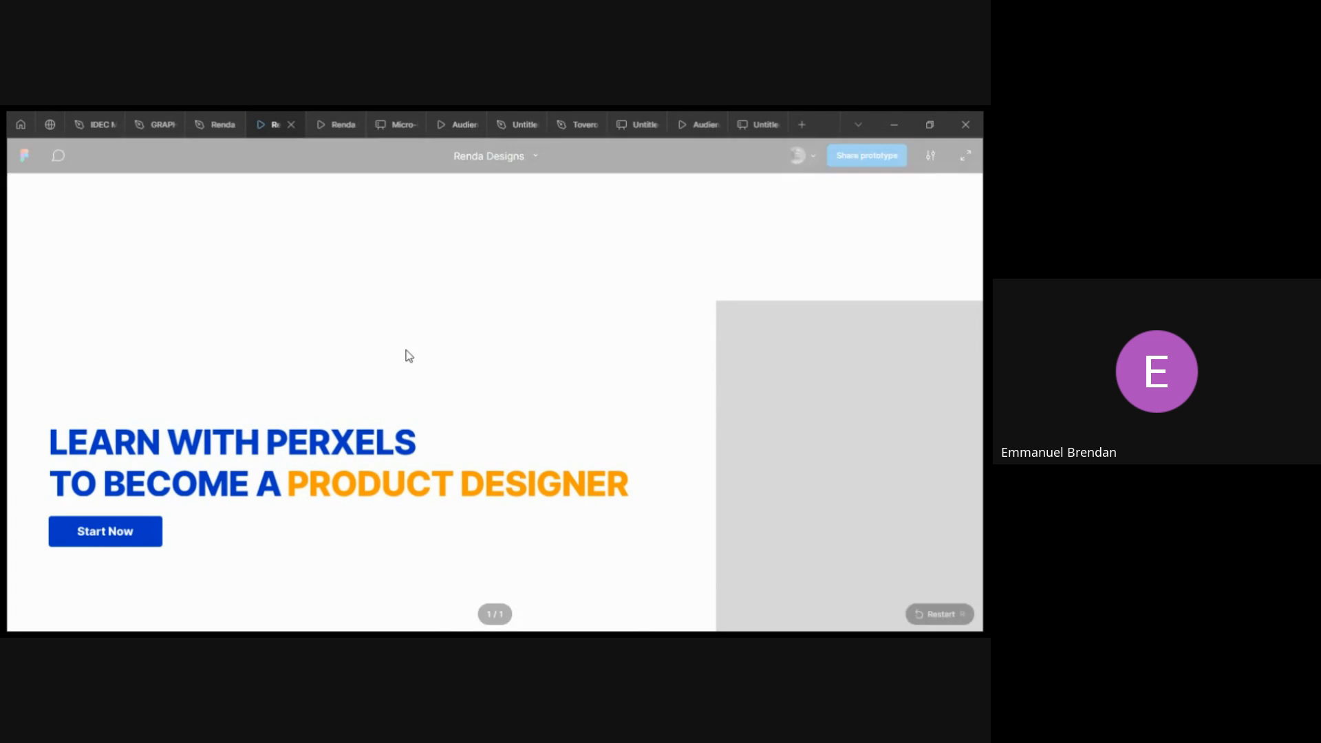
{"action": "left_click", "coordinate": [930, 157]}
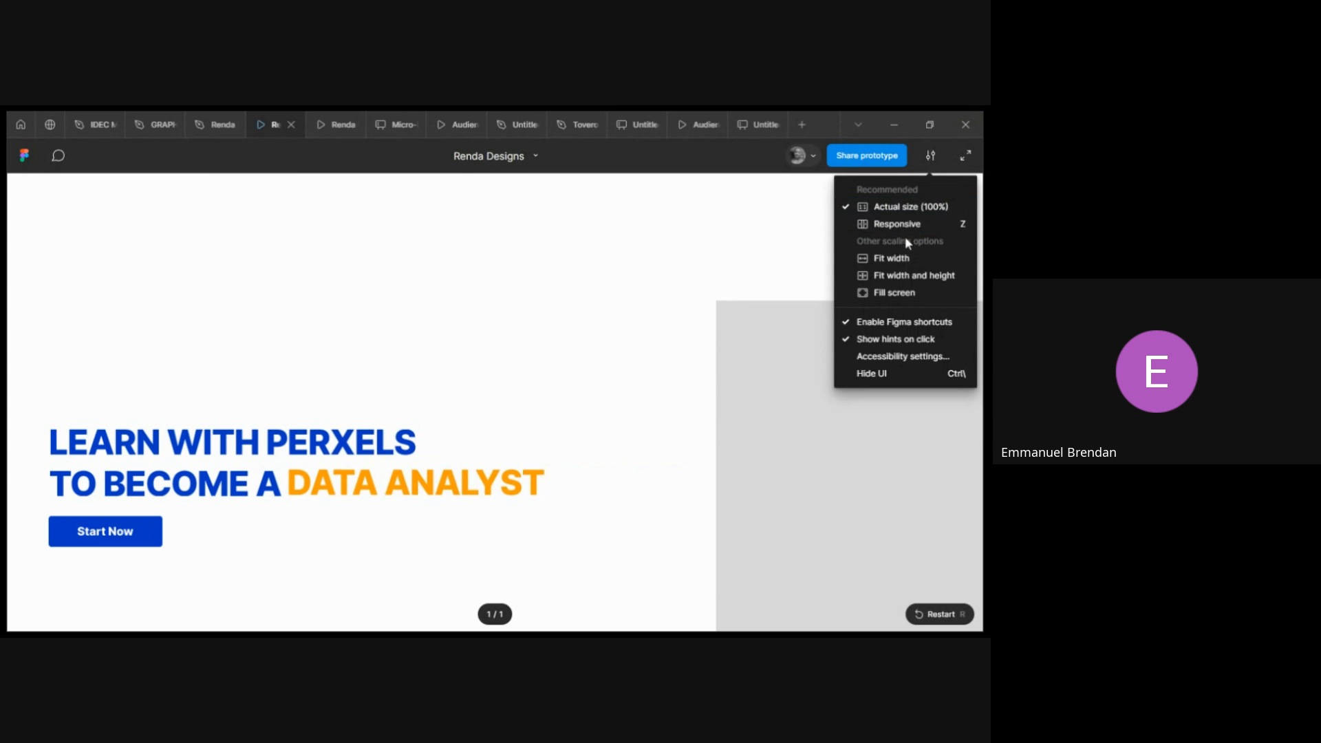
{"action": "left_click", "coordinate": [905, 261]}
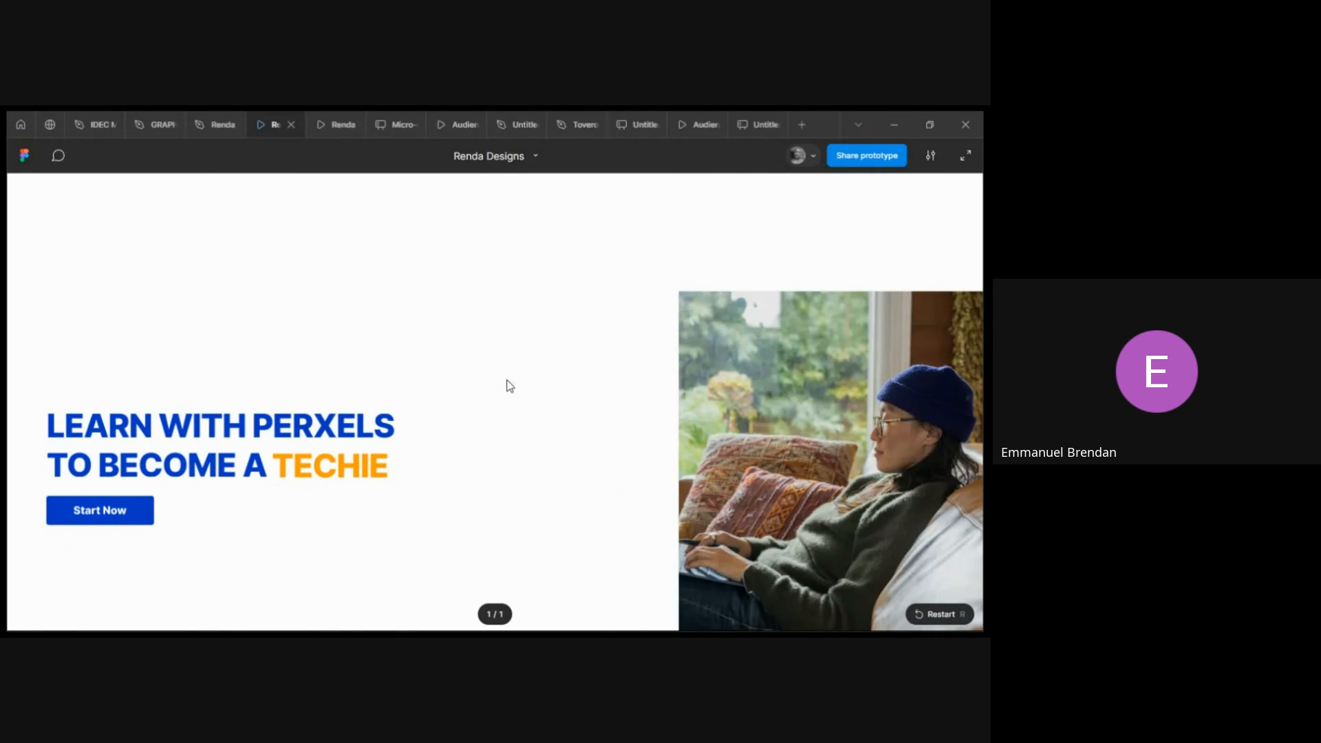
{"action": "scroll", "coordinate": [386, 378], "scroll_direction": "down", "scroll_amount": 1}
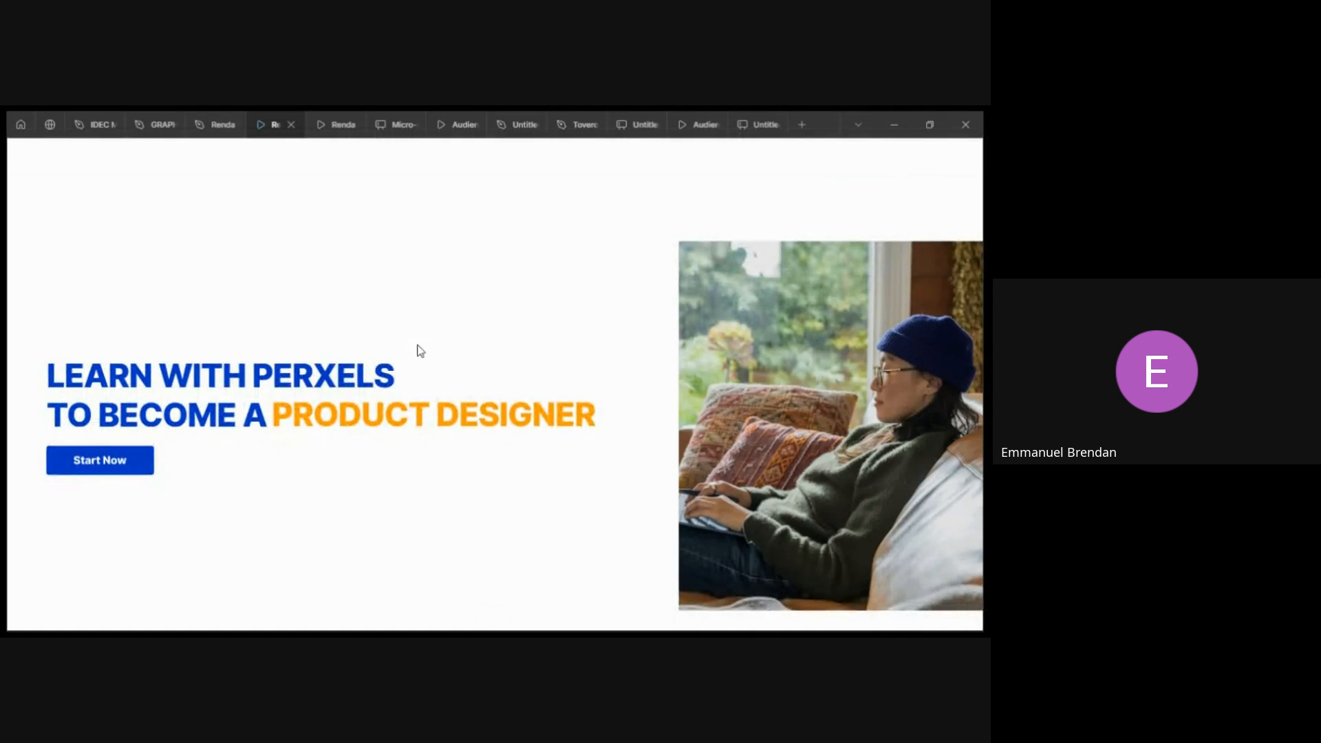
{"action": "scroll", "coordinate": [418, 344], "scroll_direction": "up", "scroll_amount": 1}
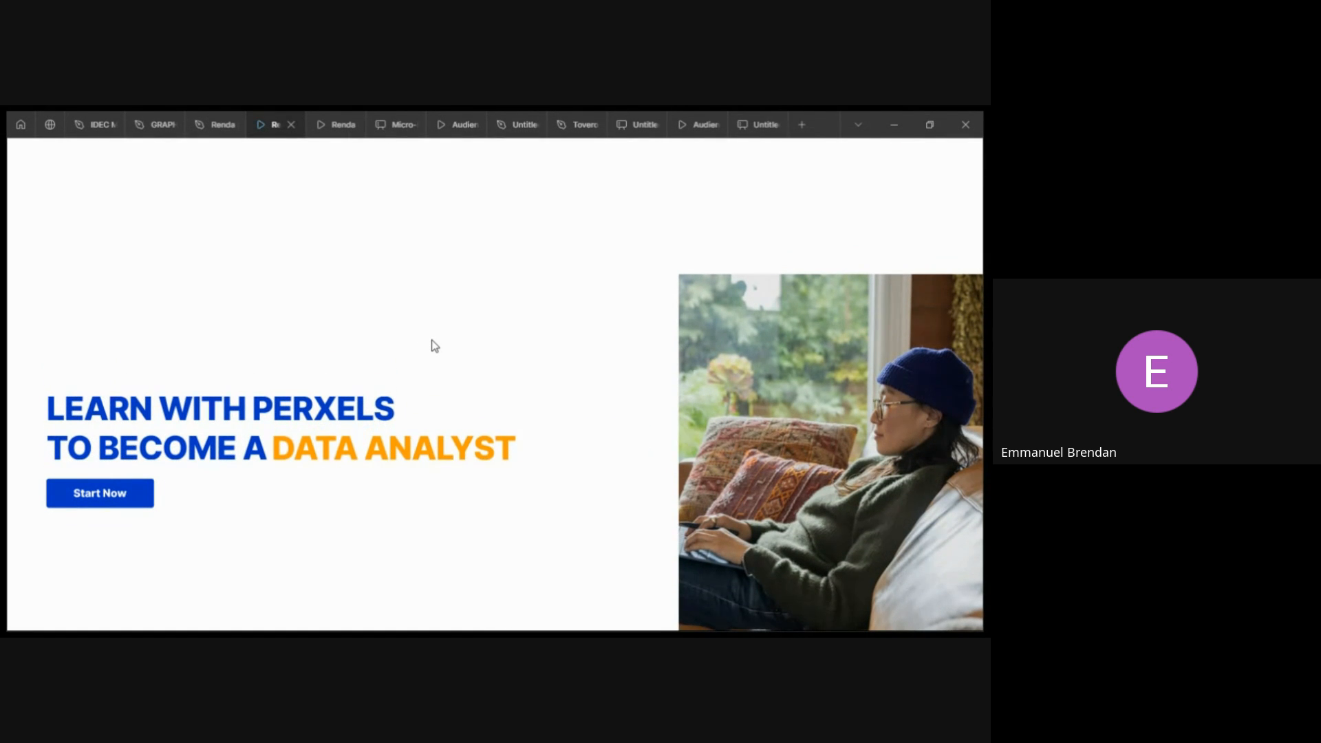
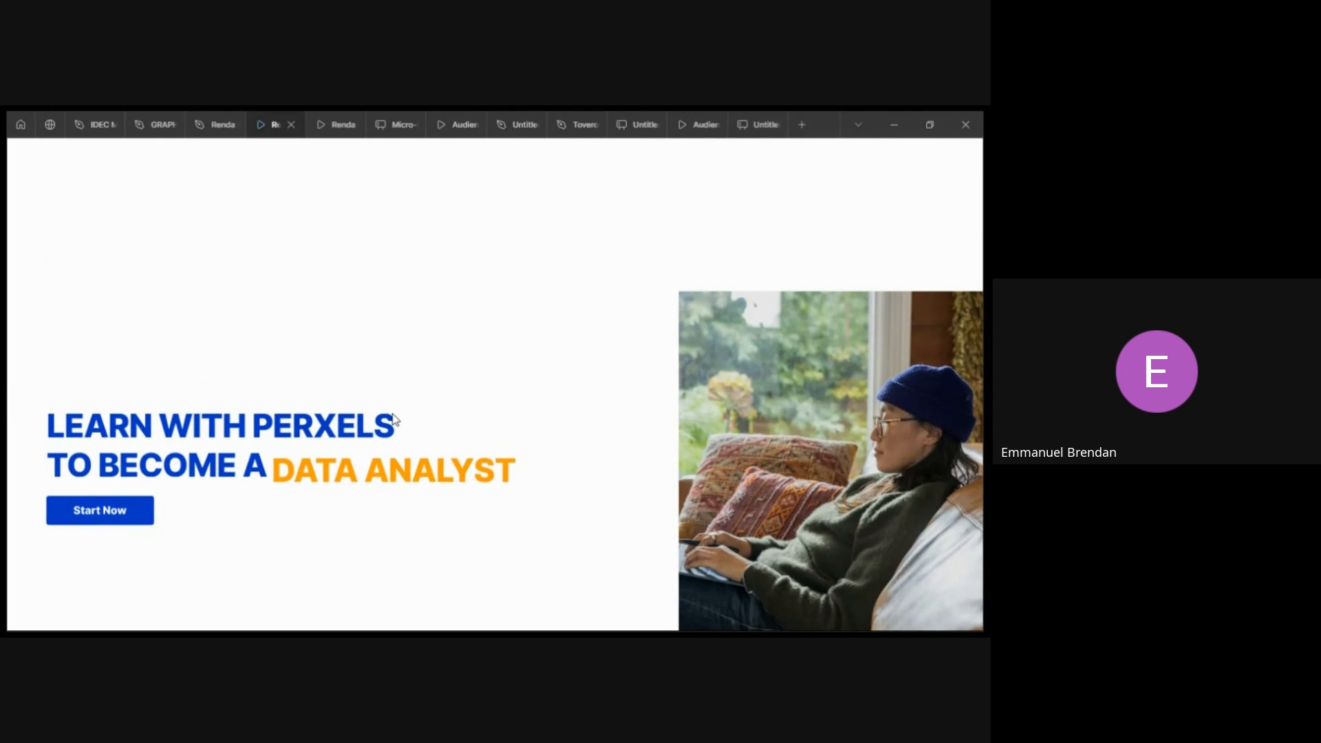
Preview the prototype full screen, exit it, and return to the design file.
{"action": "key", "text": "f"}
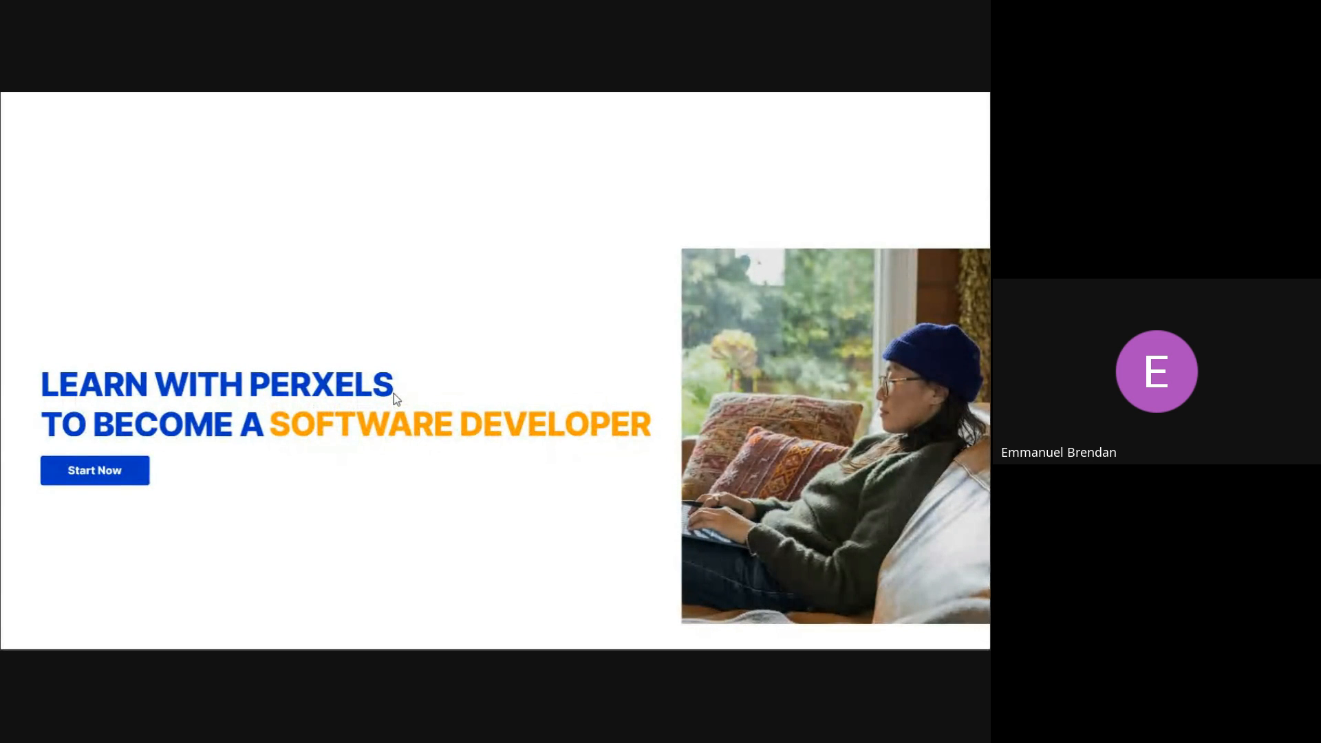
{"action": "key", "text": "Escape"}
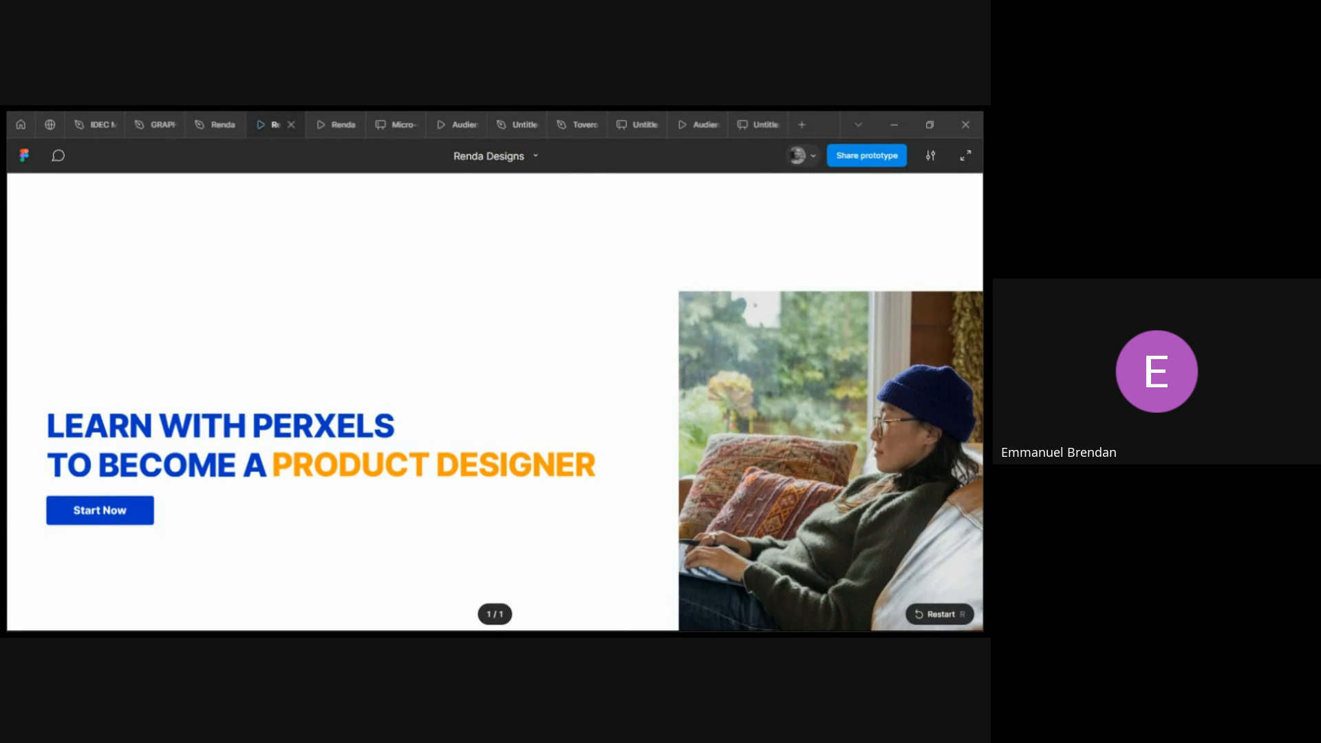
{"action": "left_click", "coordinate": [204, 125]}
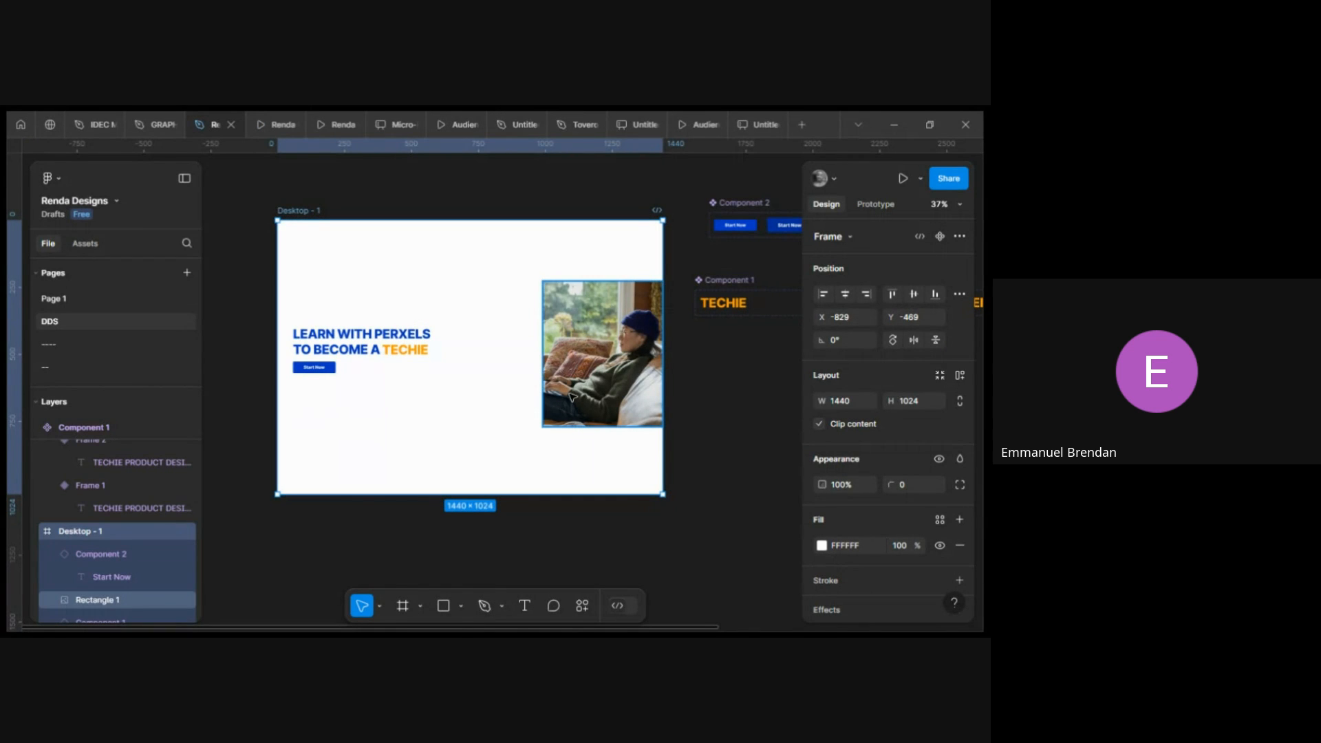
Try to convert the desktop frame into a component and undo it.
{"action": "scroll", "coordinate": [571, 397], "scroll_direction": "right", "scroll_amount": 2}
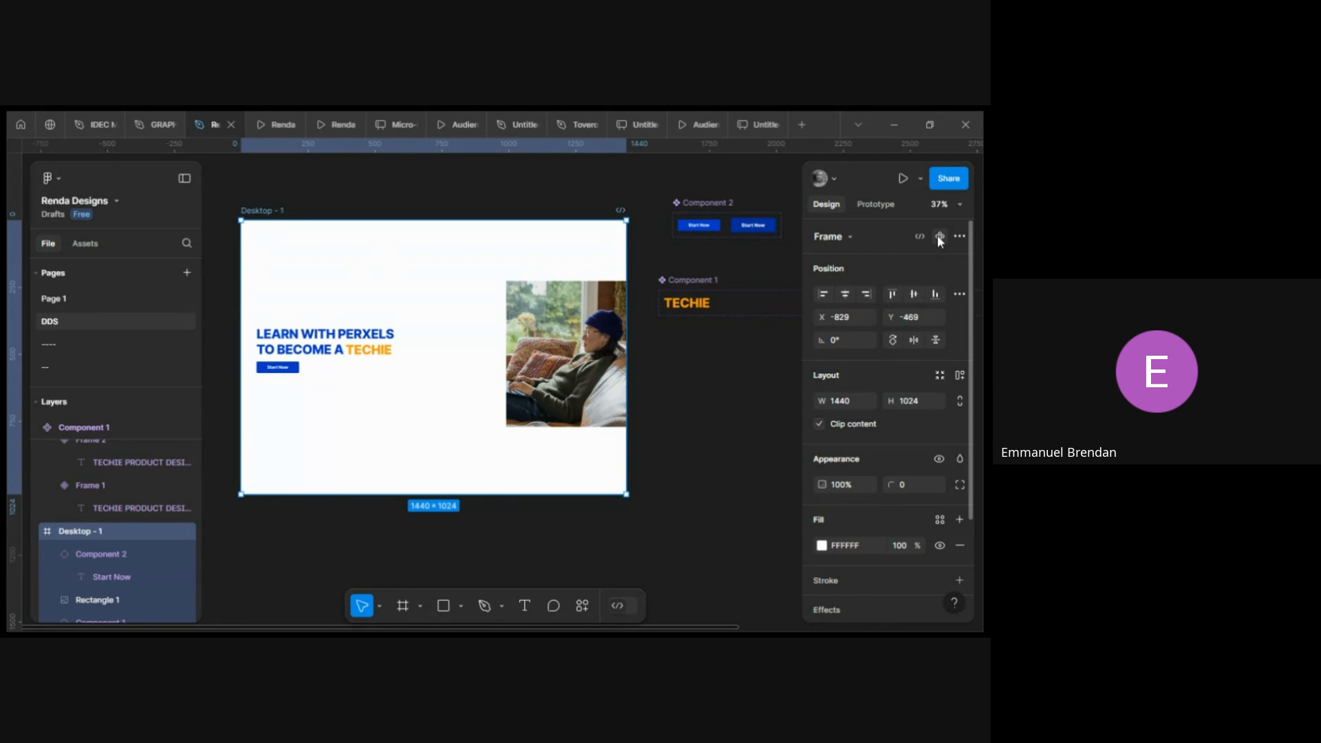
{"action": "scroll", "coordinate": [695, 306], "scroll_direction": "right", "scroll_amount": 4}
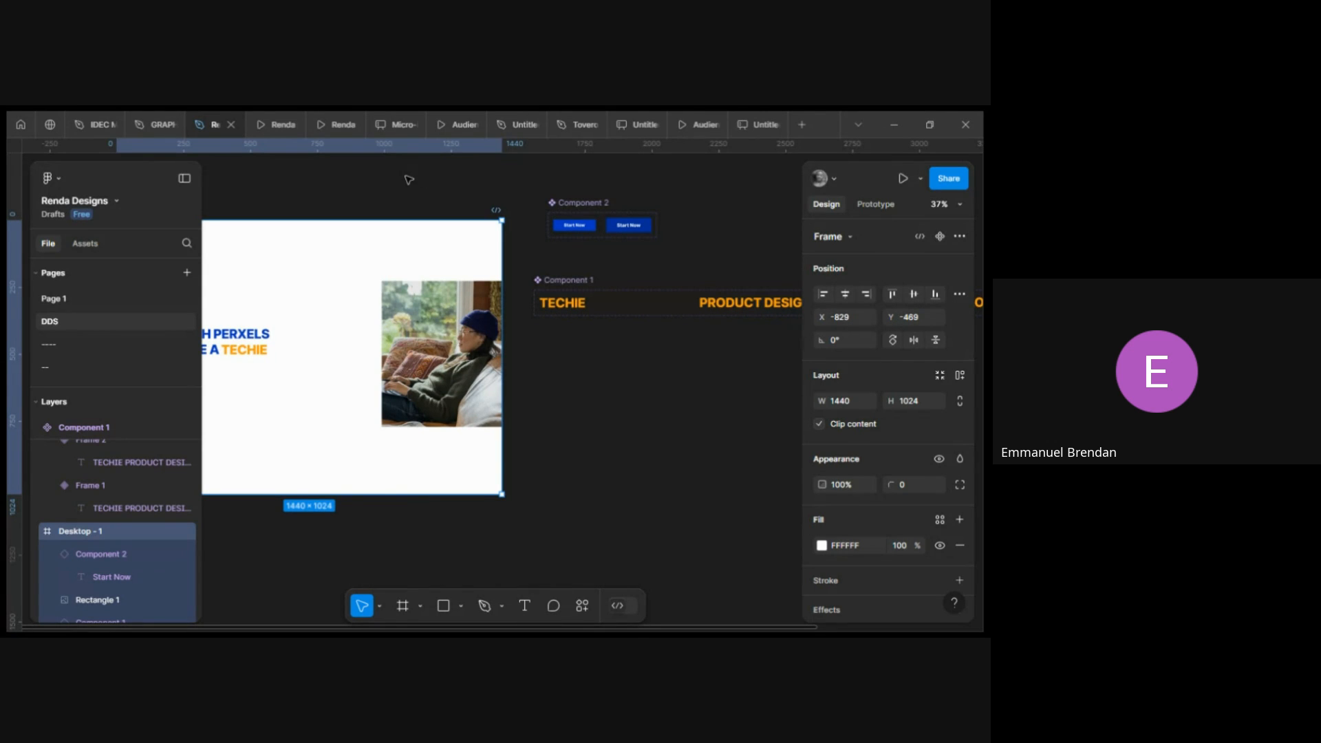
{"action": "left_click", "coordinate": [940, 237]}
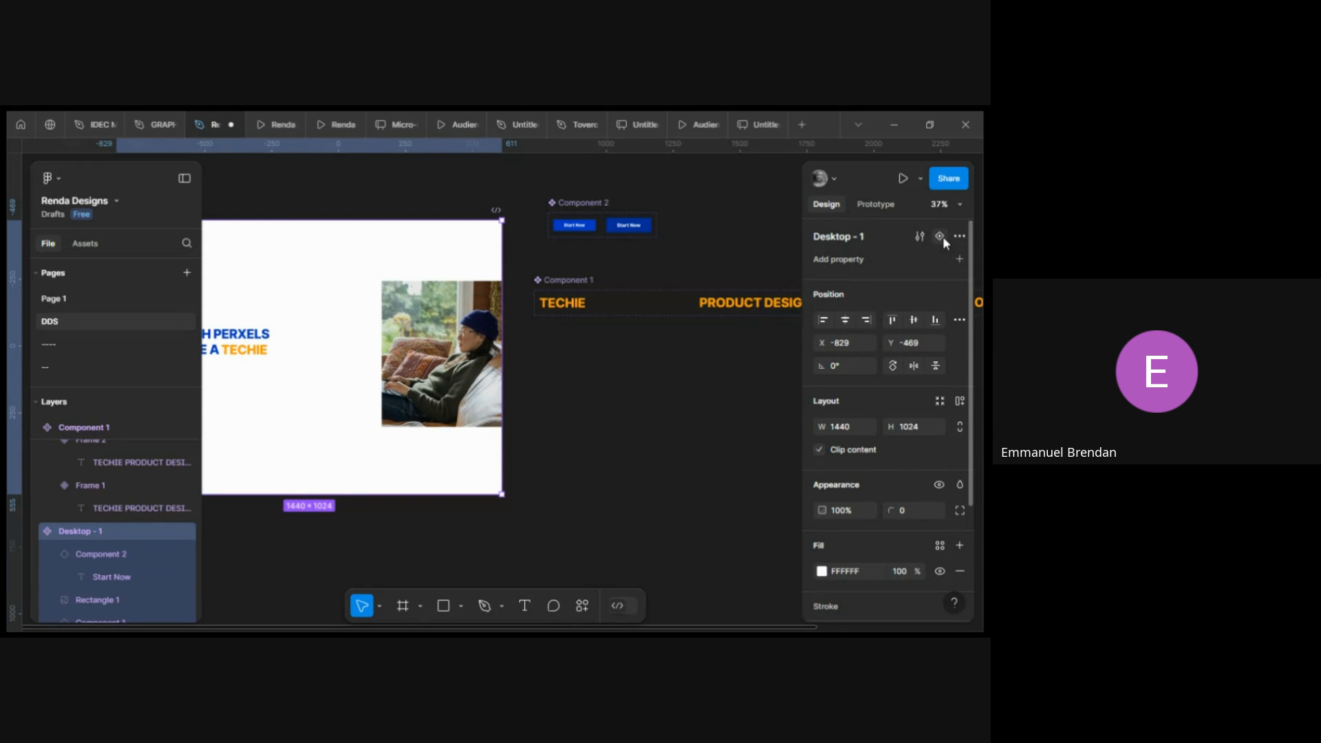
{"action": "key", "text": "ctrl+z"}
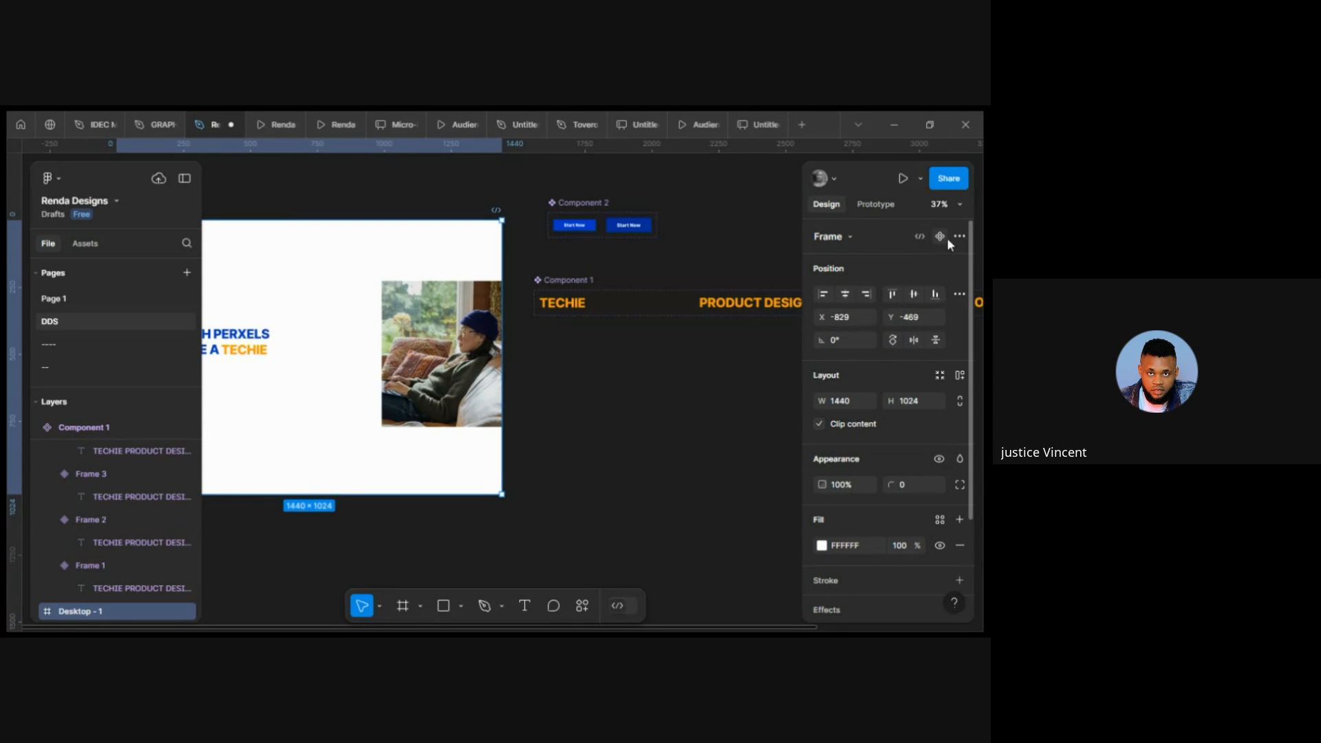
{"action": "left_click", "coordinate": [959, 237]}
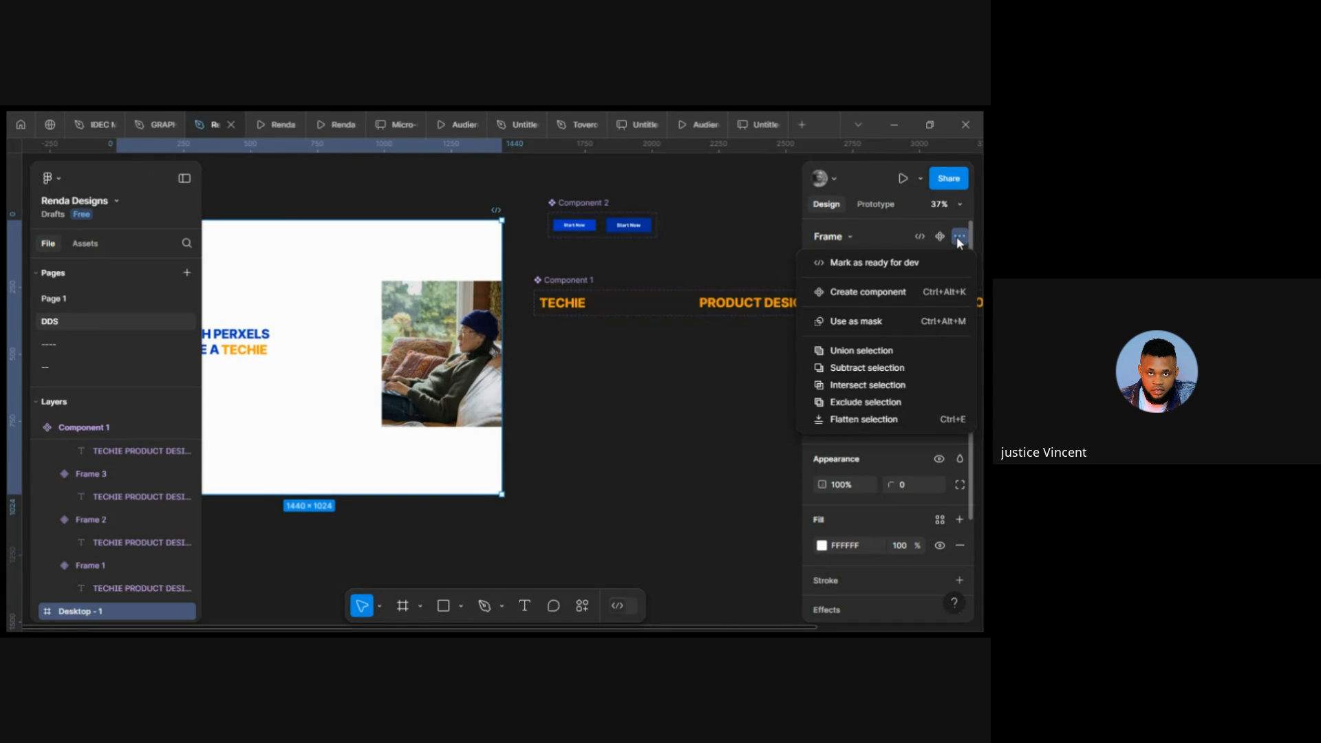
{"action": "left_click", "coordinate": [554, 391]}
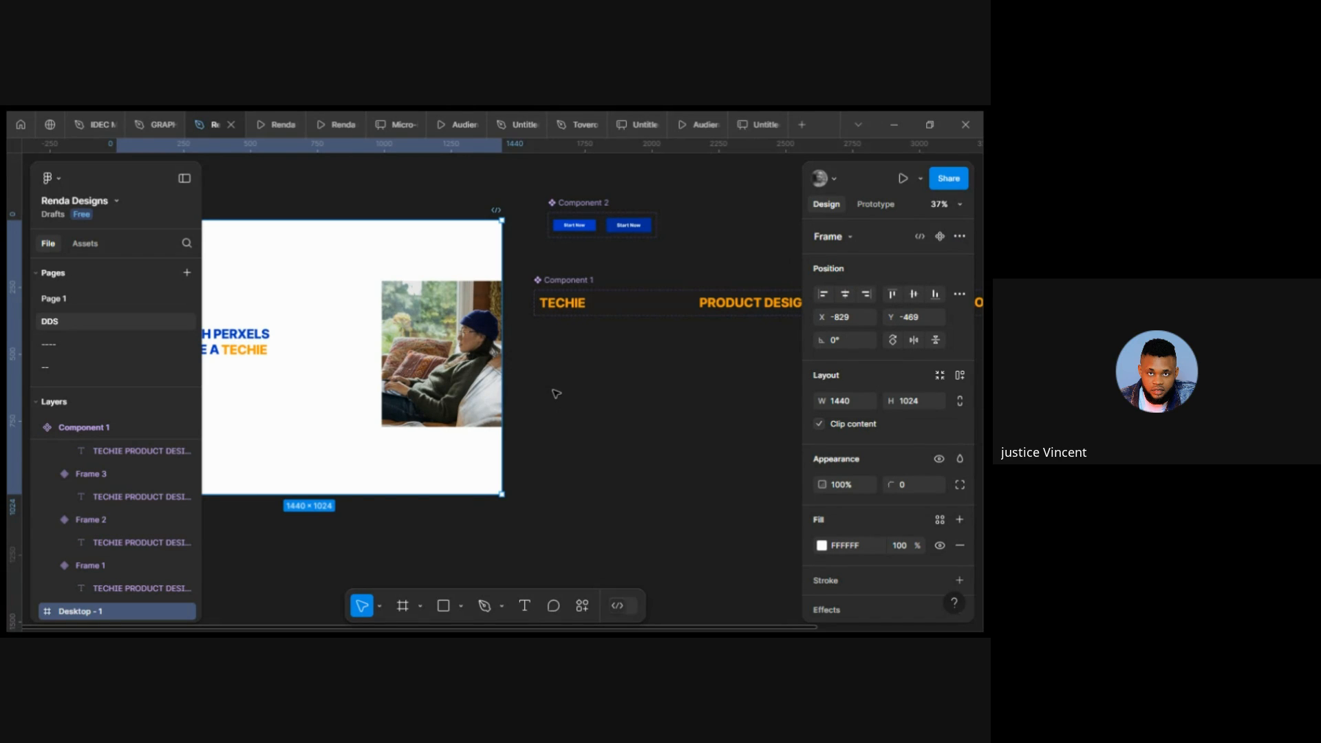
{"action": "scroll", "coordinate": [556, 393], "scroll_direction": "left", "scroll_amount": 3}
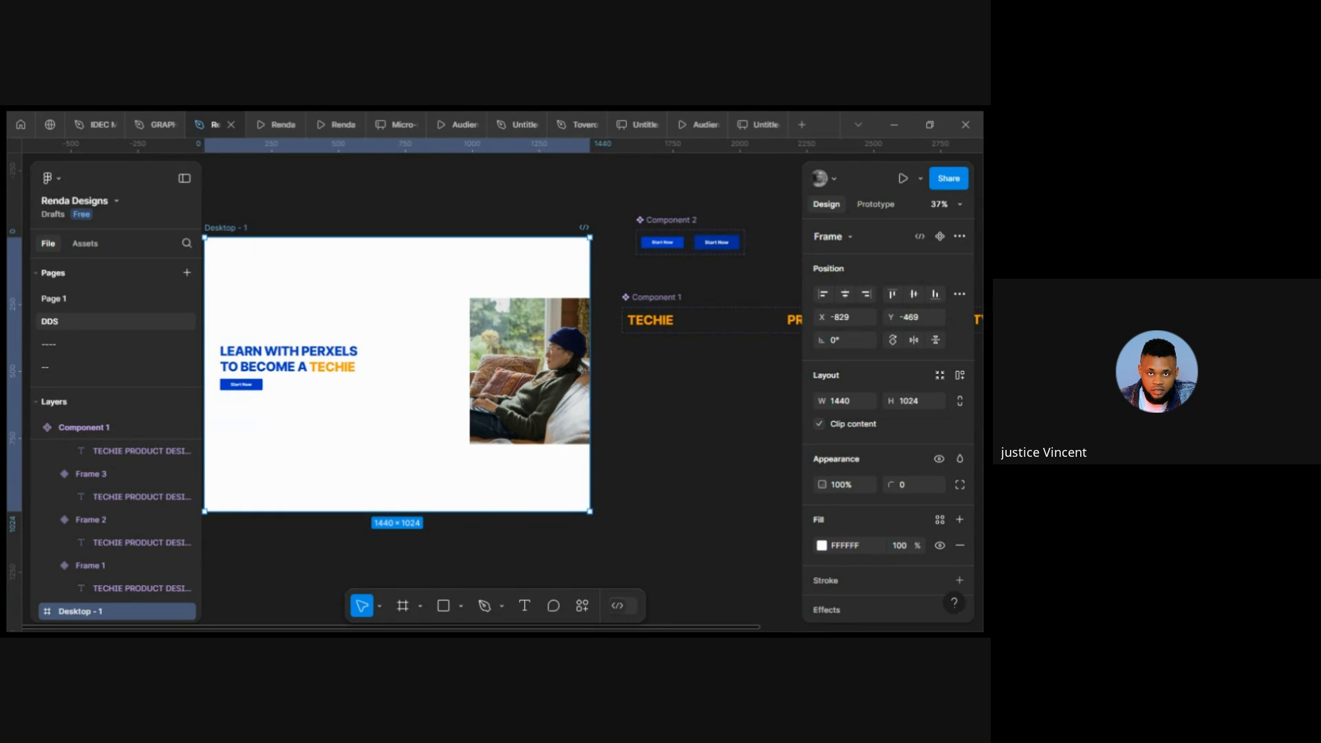
{"action": "left_click", "coordinate": [672, 396]}
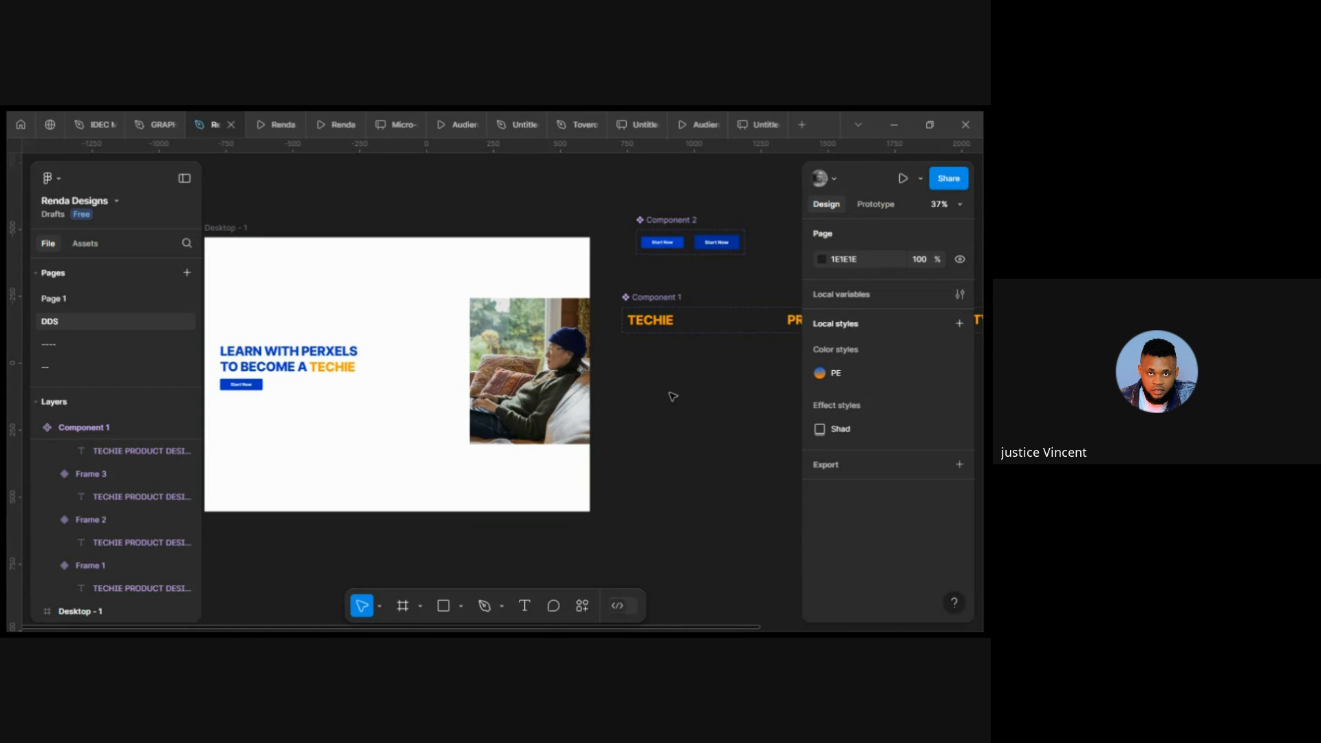
Try to add a new text layer on the canvas beside the role component.
{"action": "scroll", "coordinate": [672, 395], "scroll_direction": "right", "scroll_amount": 5}
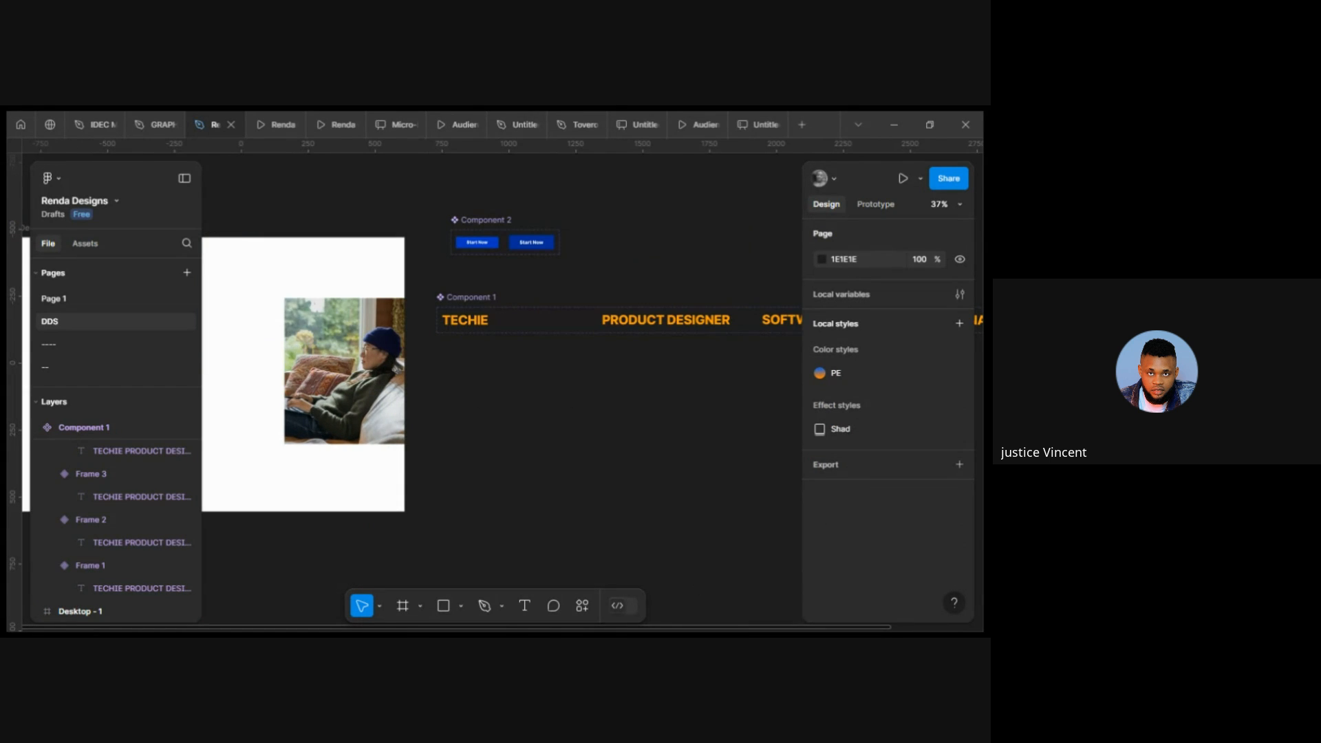
{"action": "scroll", "coordinate": [472, 385], "scroll_direction": "right", "scroll_amount": 2}
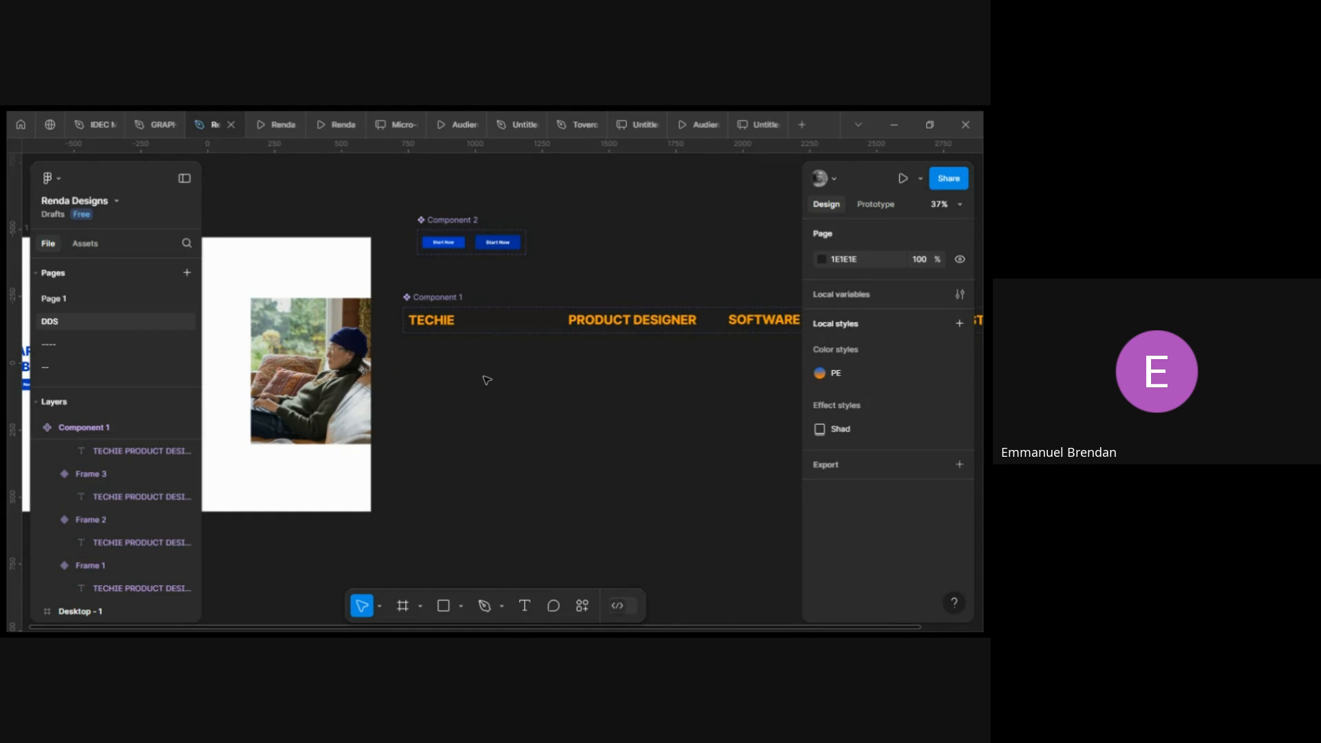
{"action": "left_click", "coordinate": [527, 606]}
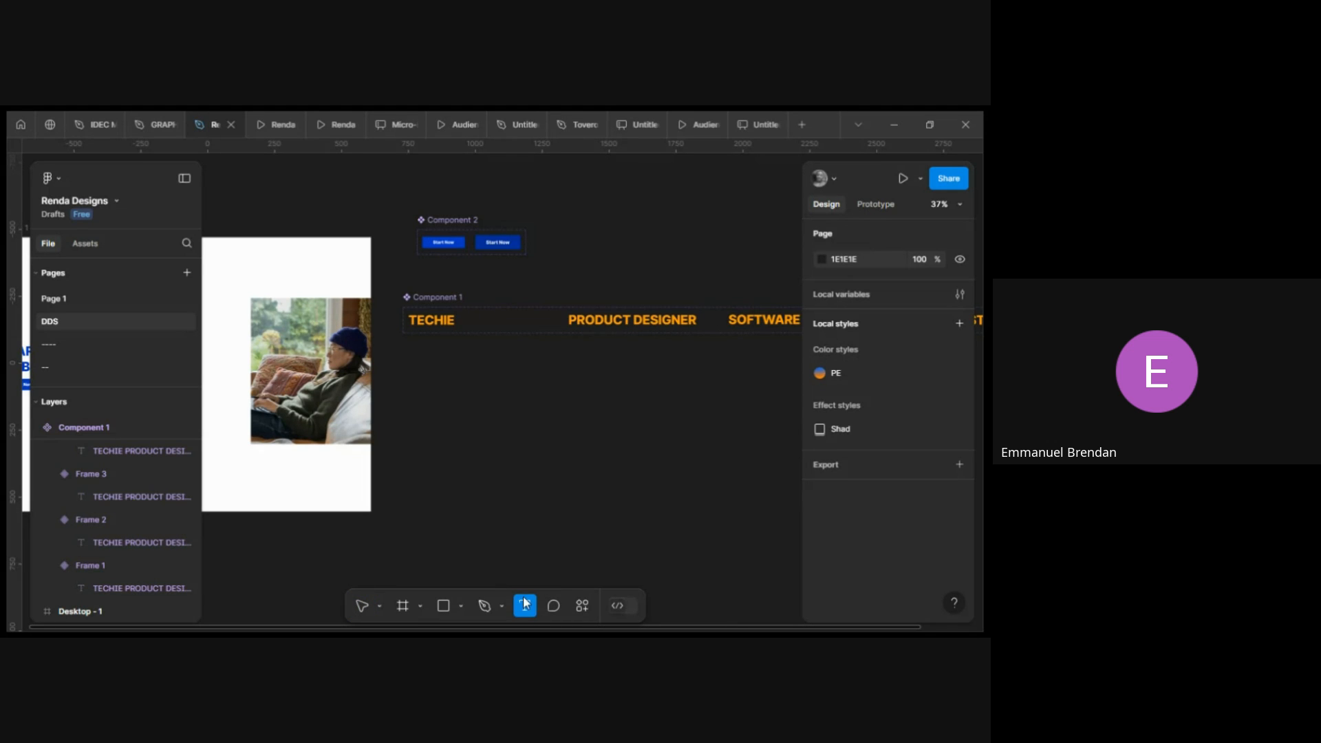
{"action": "left_click", "coordinate": [437, 371]}
{"action": "scroll", "coordinate": [433, 355], "scroll_direction": "up", "scroll_amount": 3}
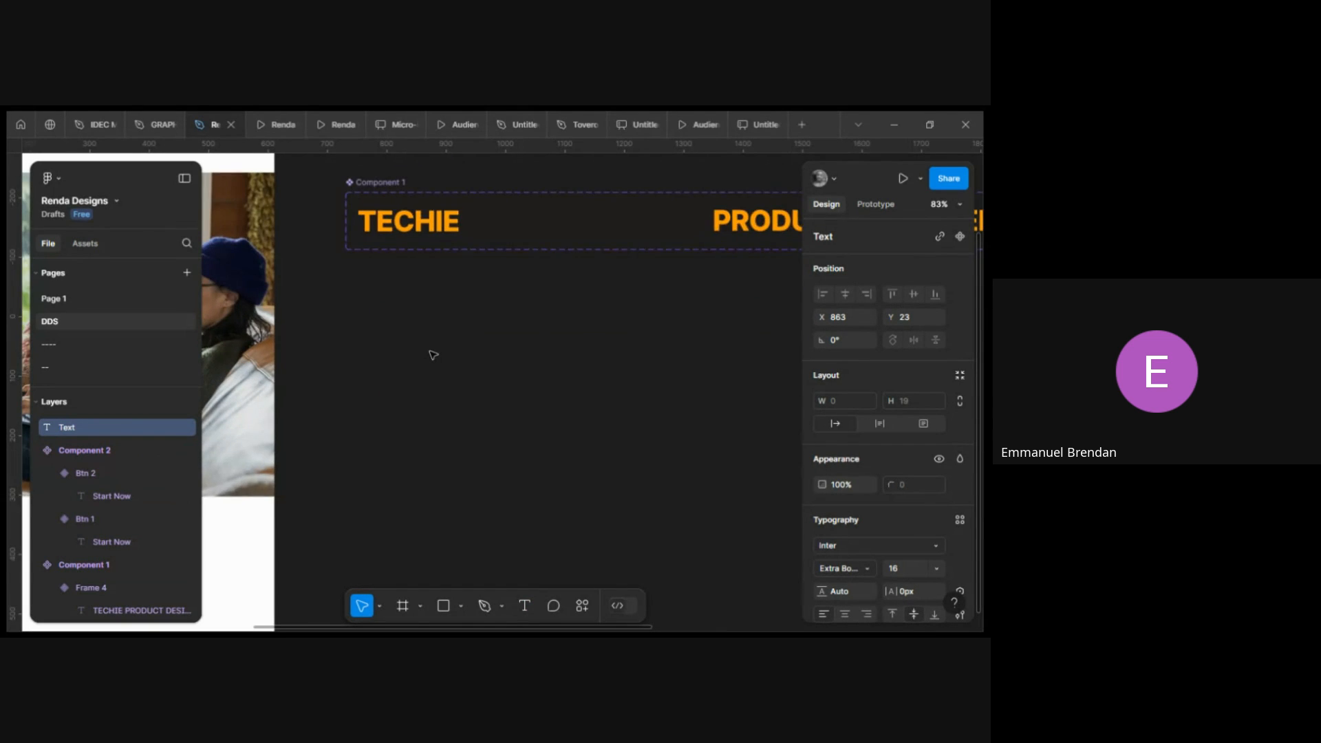
{"action": "scroll", "coordinate": [434, 356], "scroll_direction": "up", "scroll_amount": 2}
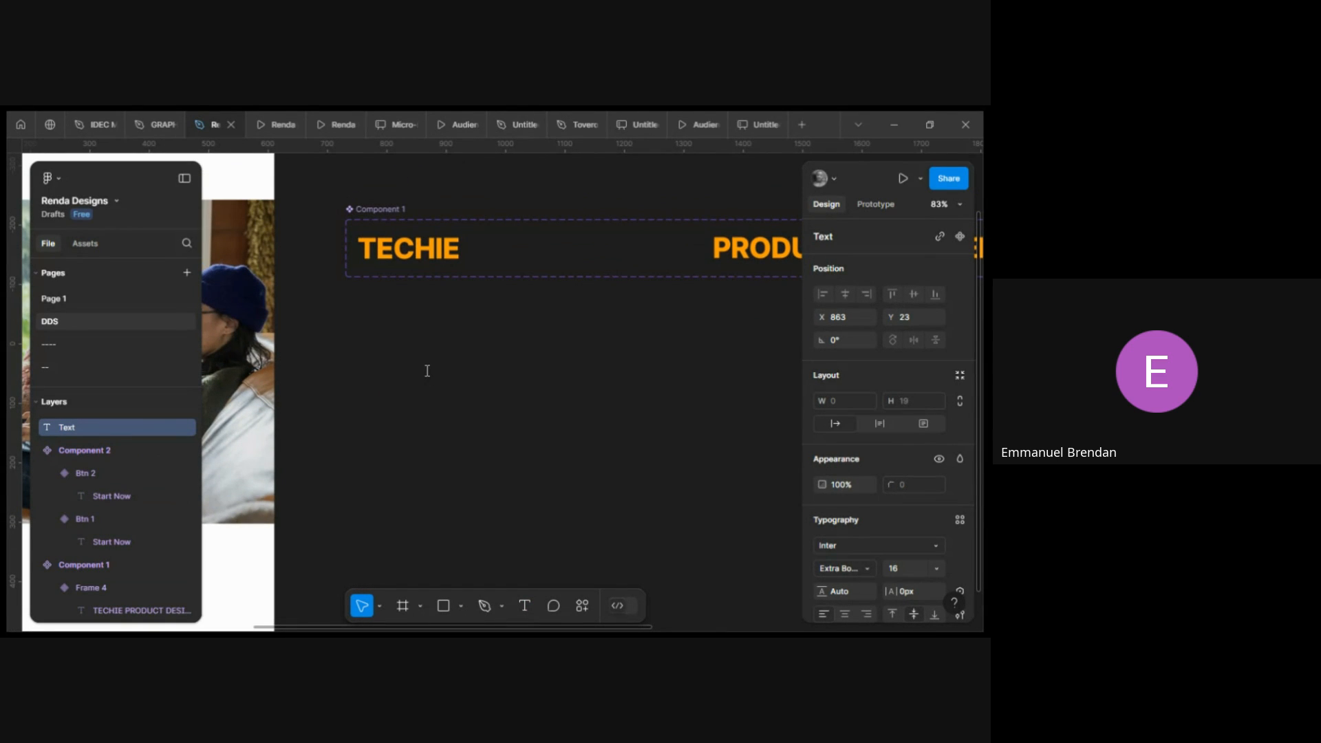
{"action": "type", "text": "TECHI"}
{"action": "key", "text": "BackSpace"}
{"action": "key", "text": "BackSpace"}
{"action": "key", "text": "BackSpace"}
{"action": "key", "text": "BackSpace"}
{"action": "key", "text": "BackSpace"}
{"action": "left_click", "coordinate": [524, 407]}
Duplicate the four role variants into a new row below the component and detach the copies into frames.
{"action": "scroll", "coordinate": [441, 331], "scroll_direction": "down", "scroll_amount": 3}
{"action": "left_click", "coordinate": [457, 292]}
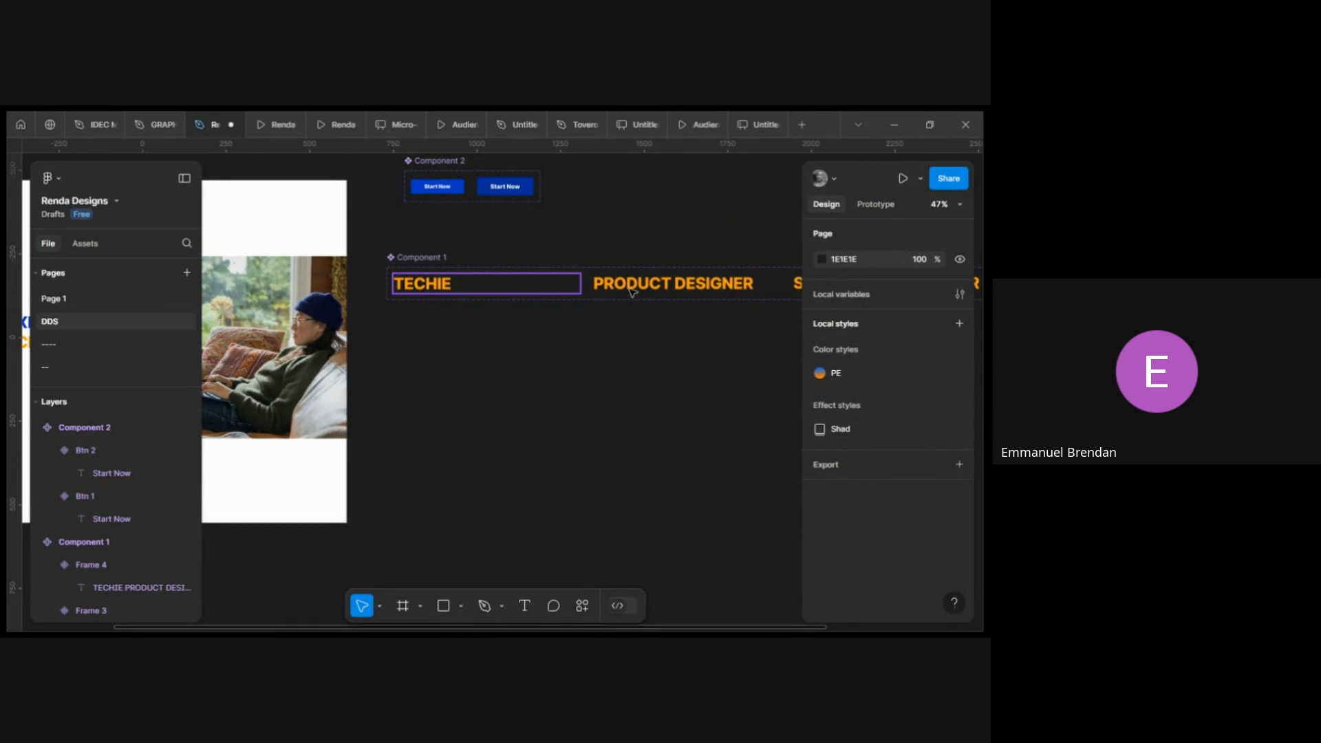
{"action": "left_click", "coordinate": [647, 291], "text": "shift"}
{"action": "scroll", "coordinate": [647, 291], "scroll_direction": "right", "scroll_amount": 5}
{"action": "left_click", "coordinate": [646, 289], "text": "shift"}
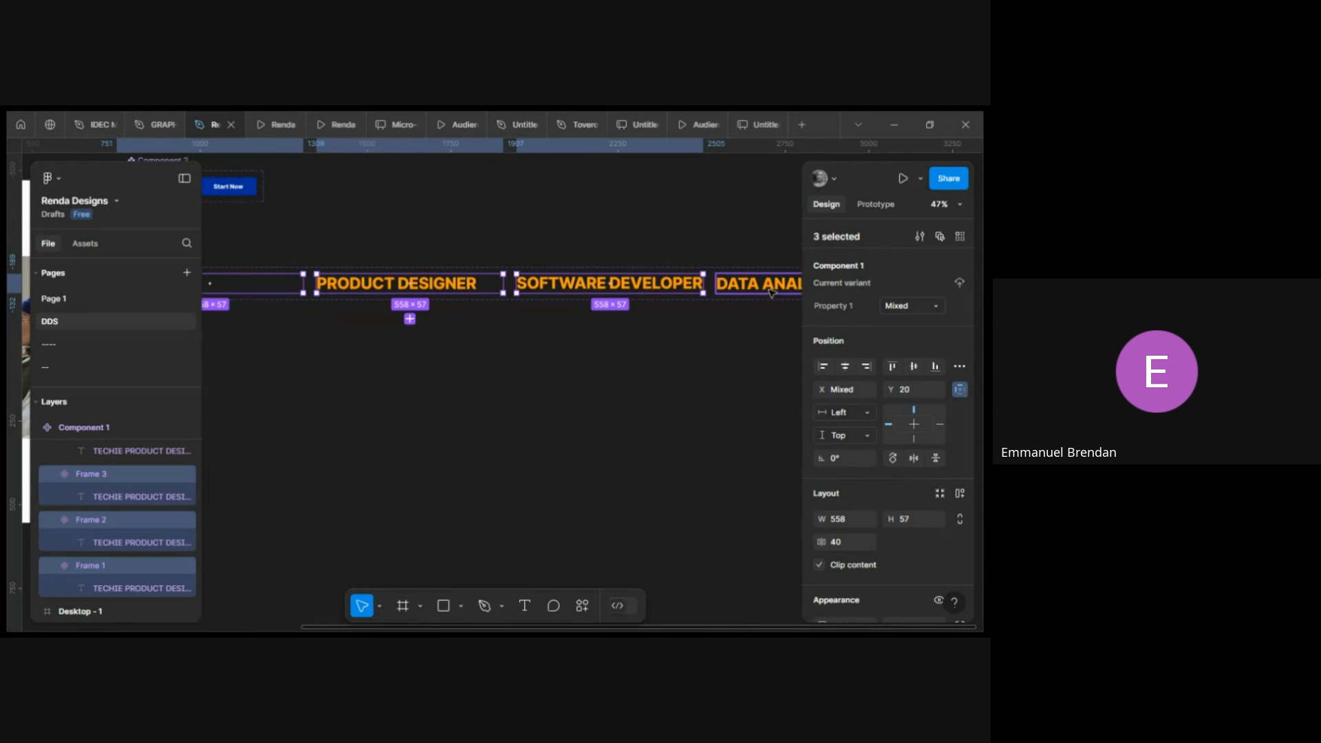
{"action": "left_click", "coordinate": [717, 290], "text": "shift"}
{"action": "left_click_drag", "start_coordinate": [447, 288], "coordinate": [447, 387]}
{"action": "scroll", "coordinate": [448, 385], "scroll_direction": "left", "scroll_amount": 3}
{"action": "right_click", "coordinate": [447, 382]}
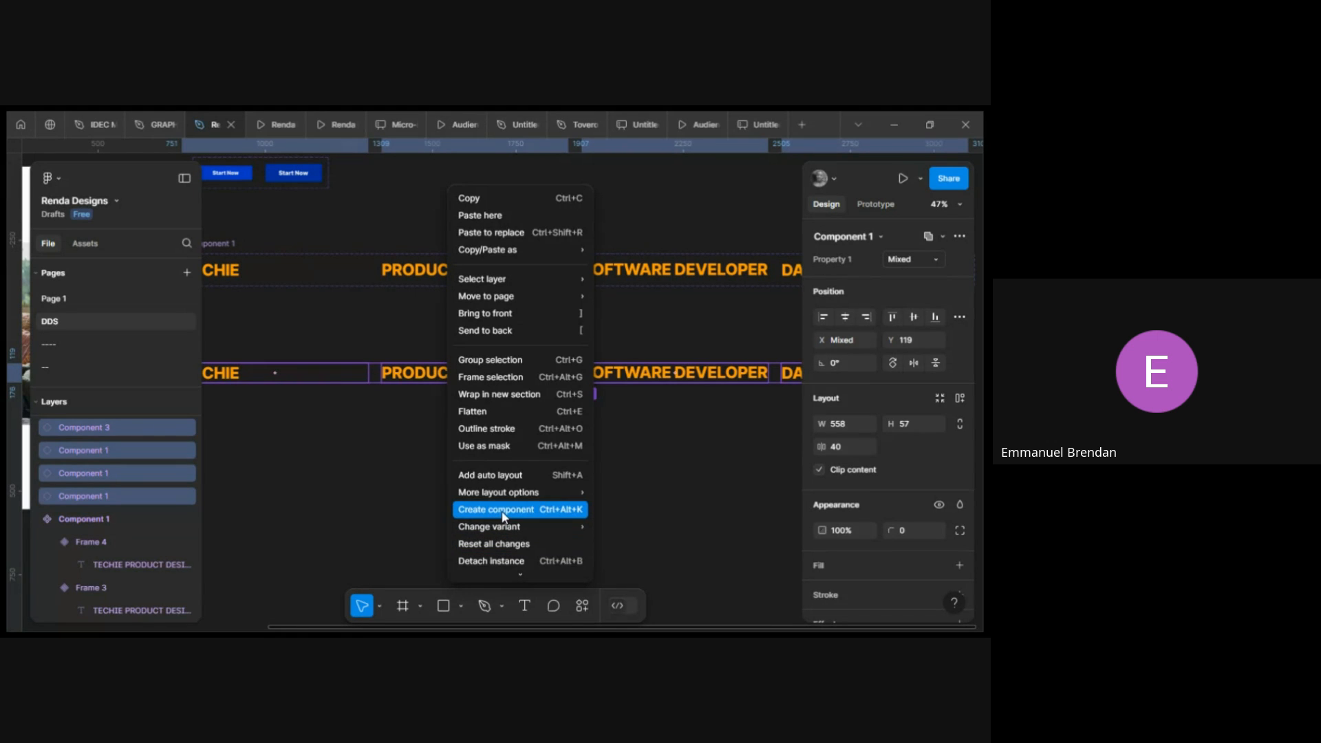
{"action": "mouse_move", "coordinate": [504, 531]}
{"action": "left_click", "coordinate": [491, 561]}
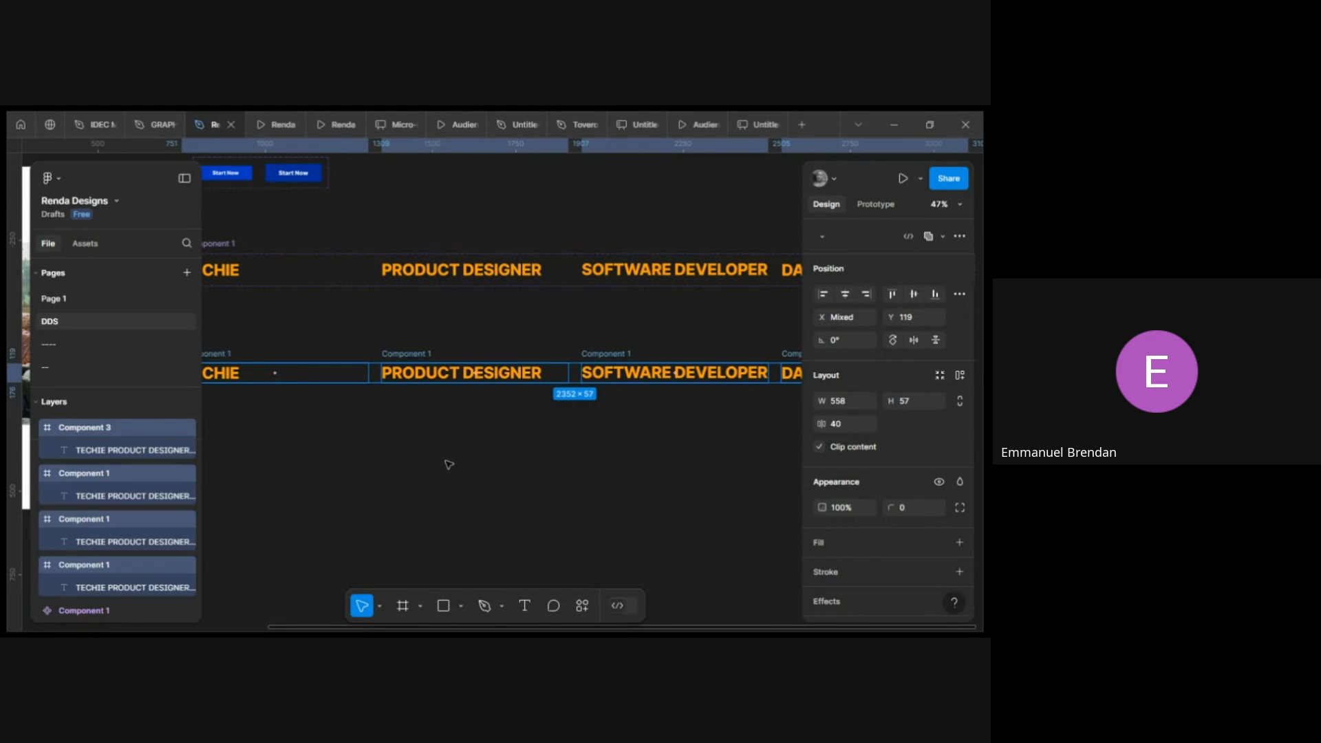
Stretch the first detached role frame to about 232 px tall, then shrink it back to 57 px.
{"action": "scroll", "coordinate": [440, 447], "scroll_direction": "left", "scroll_amount": 4}
{"action": "left_click", "coordinate": [396, 431]}
{"action": "scroll", "coordinate": [396, 431], "scroll_direction": "right", "scroll_amount": 2}
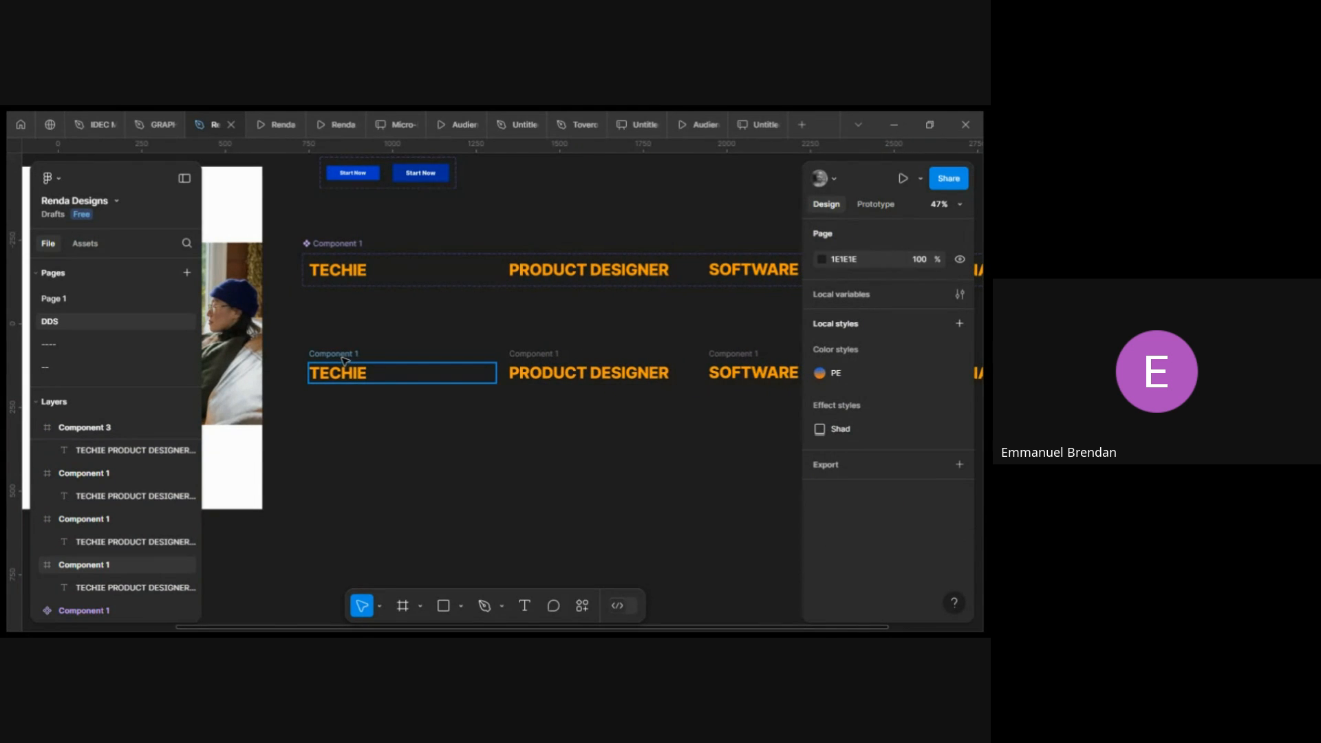
{"action": "left_click", "coordinate": [346, 359]}
{"action": "left_click_drag", "start_coordinate": [360, 384], "coordinate": [372, 441]}
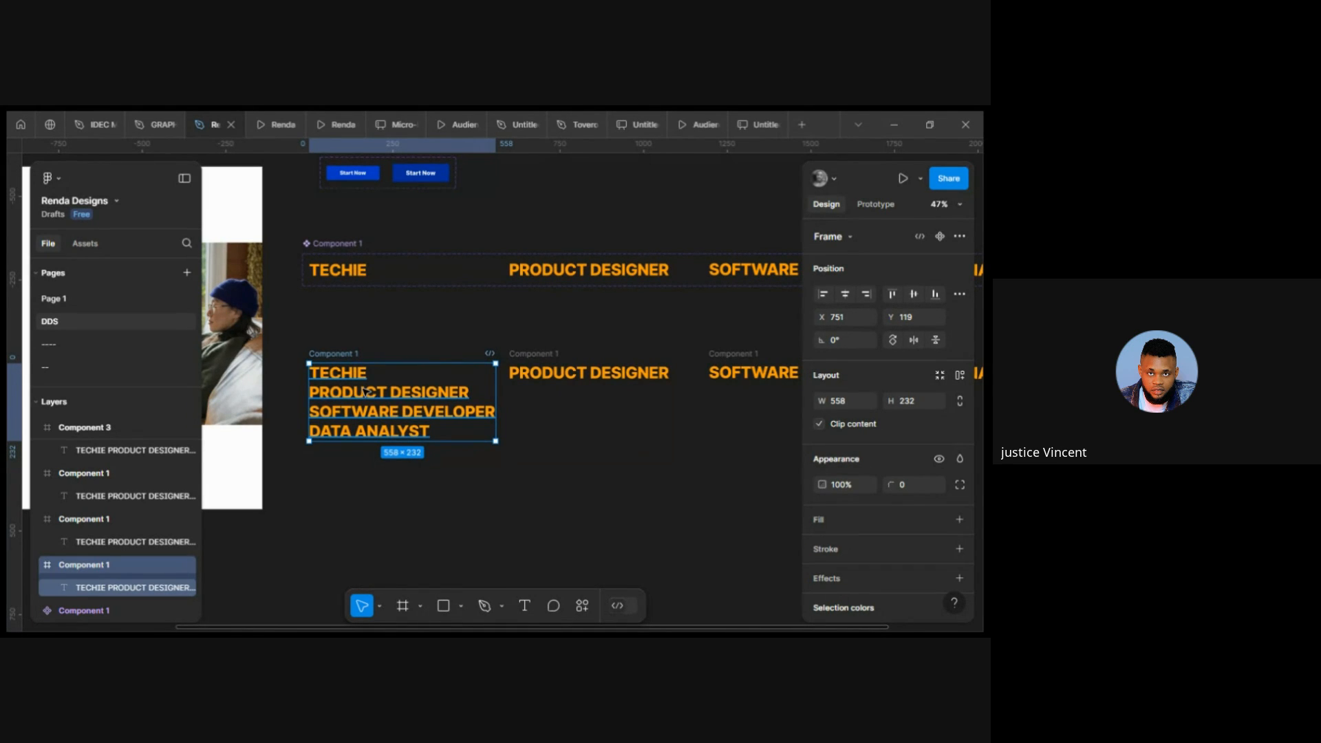
{"action": "scroll", "coordinate": [365, 391], "scroll_direction": "up", "scroll_amount": 4}
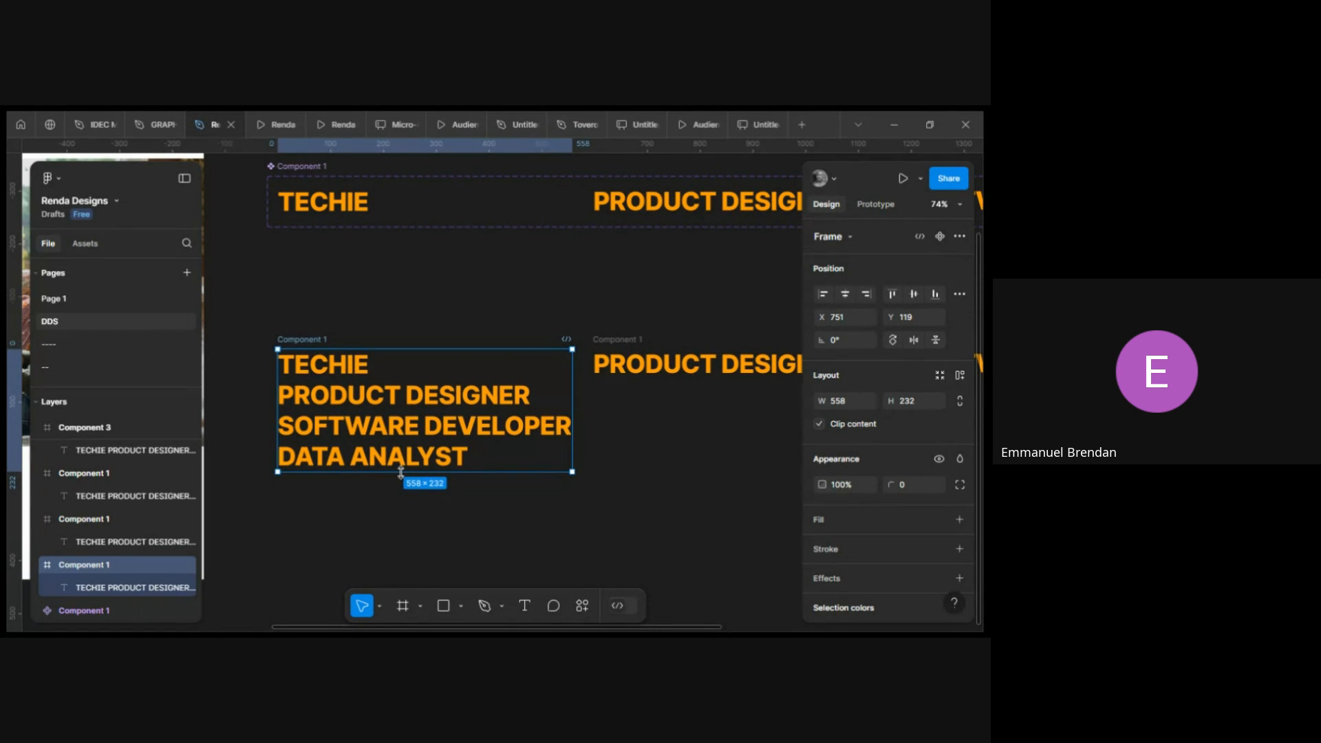
{"action": "left_click_drag", "start_coordinate": [401, 473], "coordinate": [415, 380]}
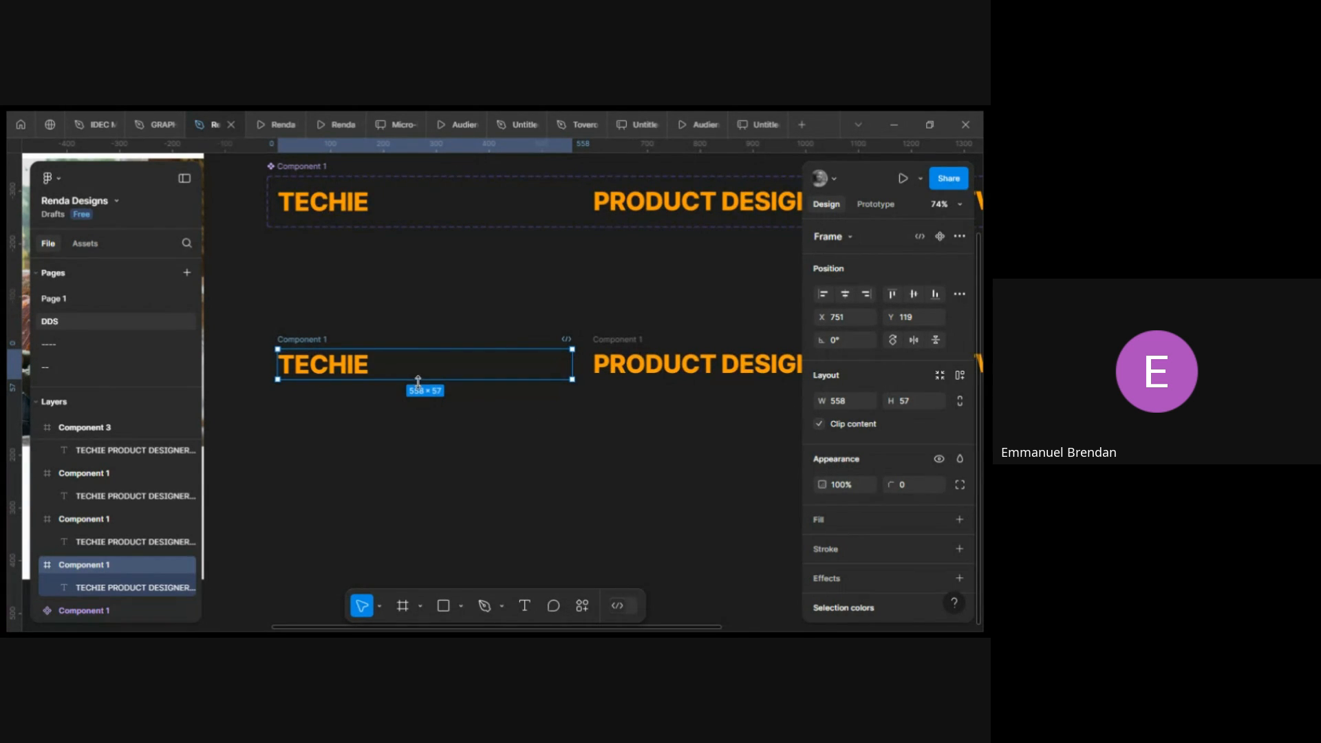
Nudge the role text inside the second detached frame upward until SOFTWARE DEVELOPER shows, to Y -117.
{"action": "scroll", "coordinate": [656, 394], "scroll_direction": "right", "scroll_amount": 3}
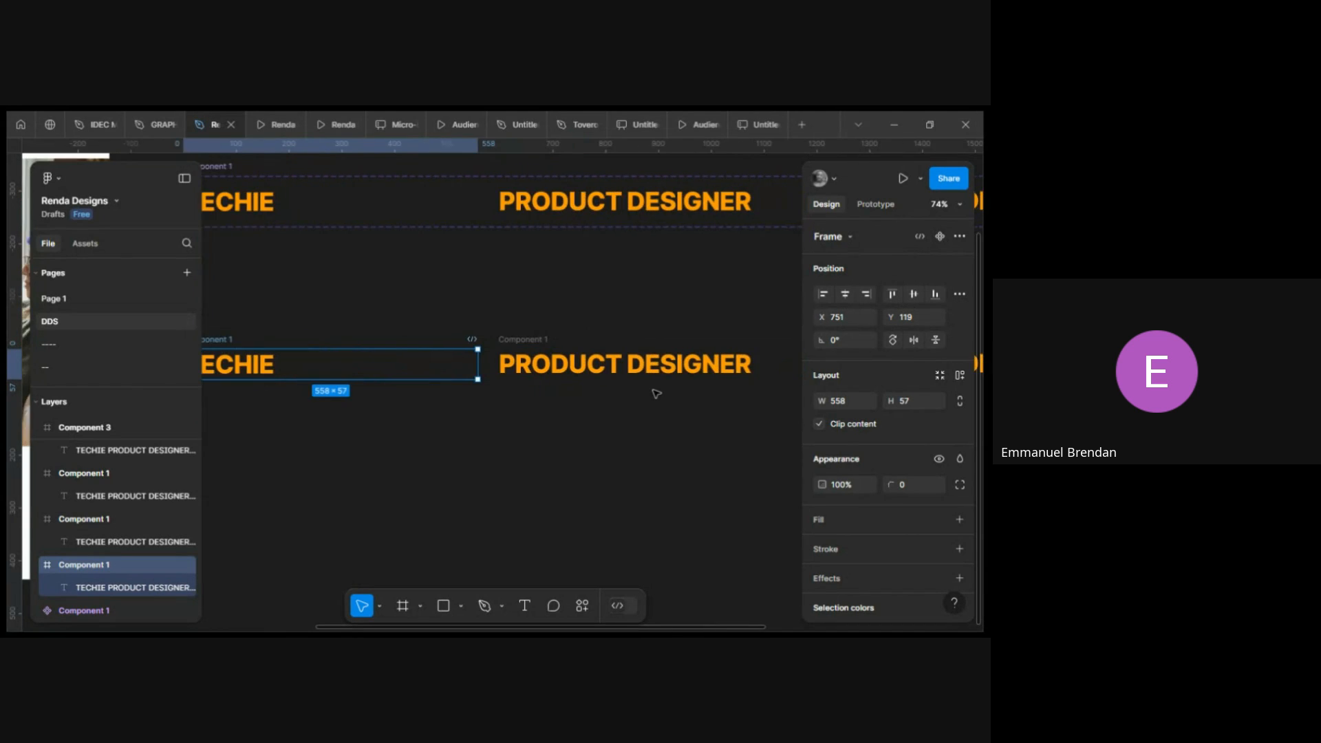
{"action": "scroll", "coordinate": [566, 388], "scroll_direction": "down", "scroll_amount": 3}
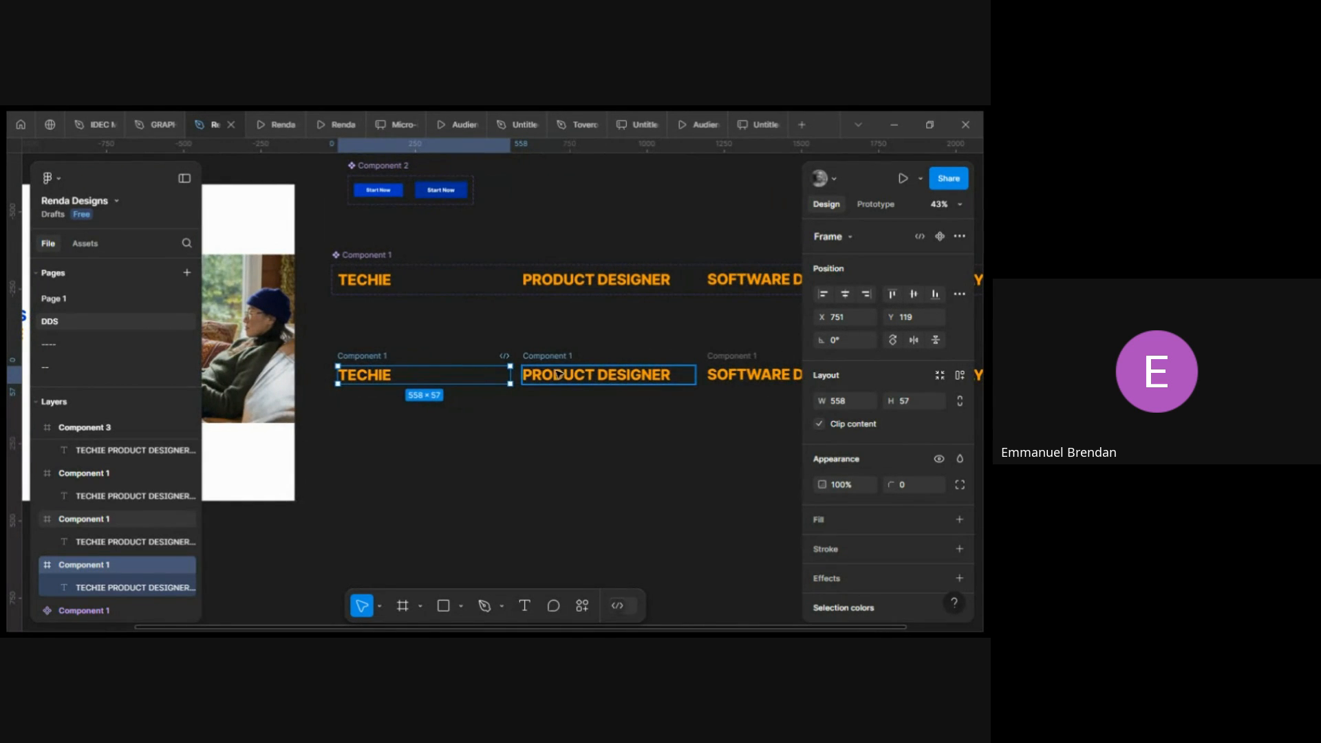
{"action": "left_click", "coordinate": [417, 347]}
{"action": "left_click", "coordinate": [365, 360]}
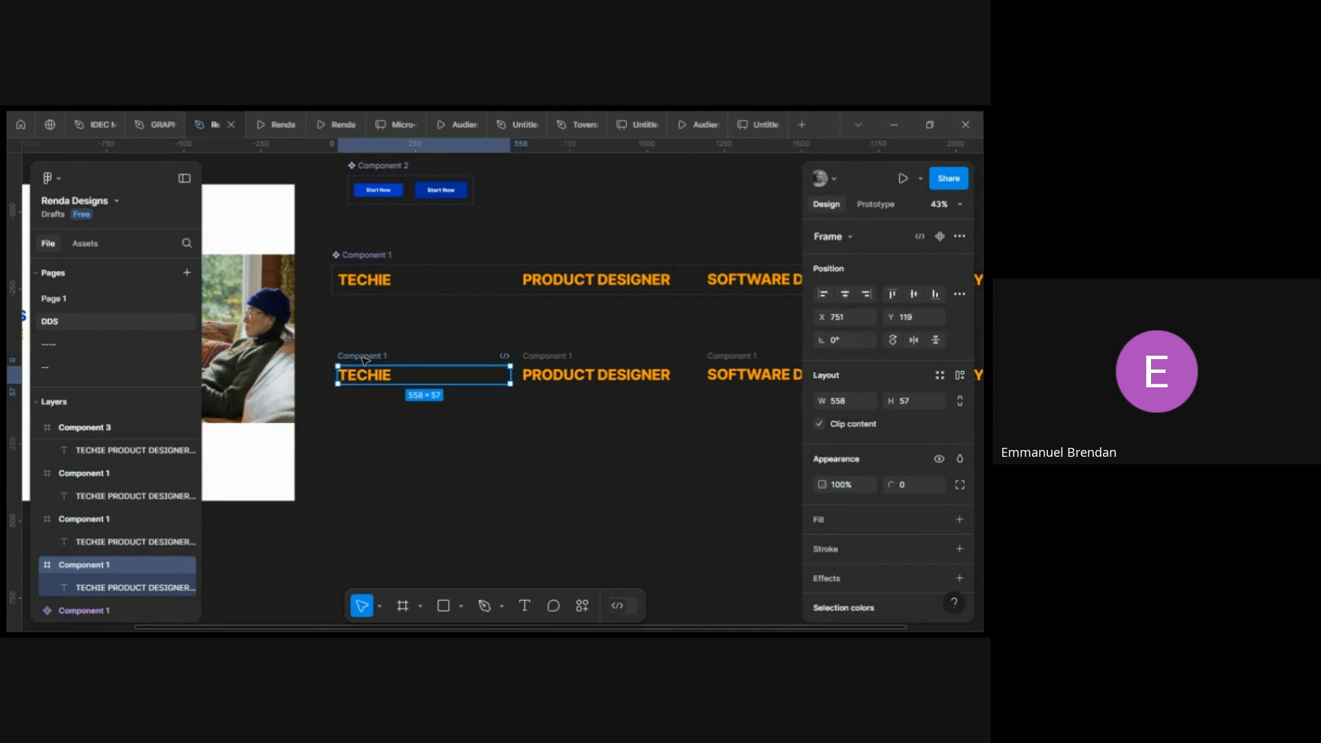
{"action": "scroll", "coordinate": [363, 359], "scroll_direction": "right", "scroll_amount": 6}
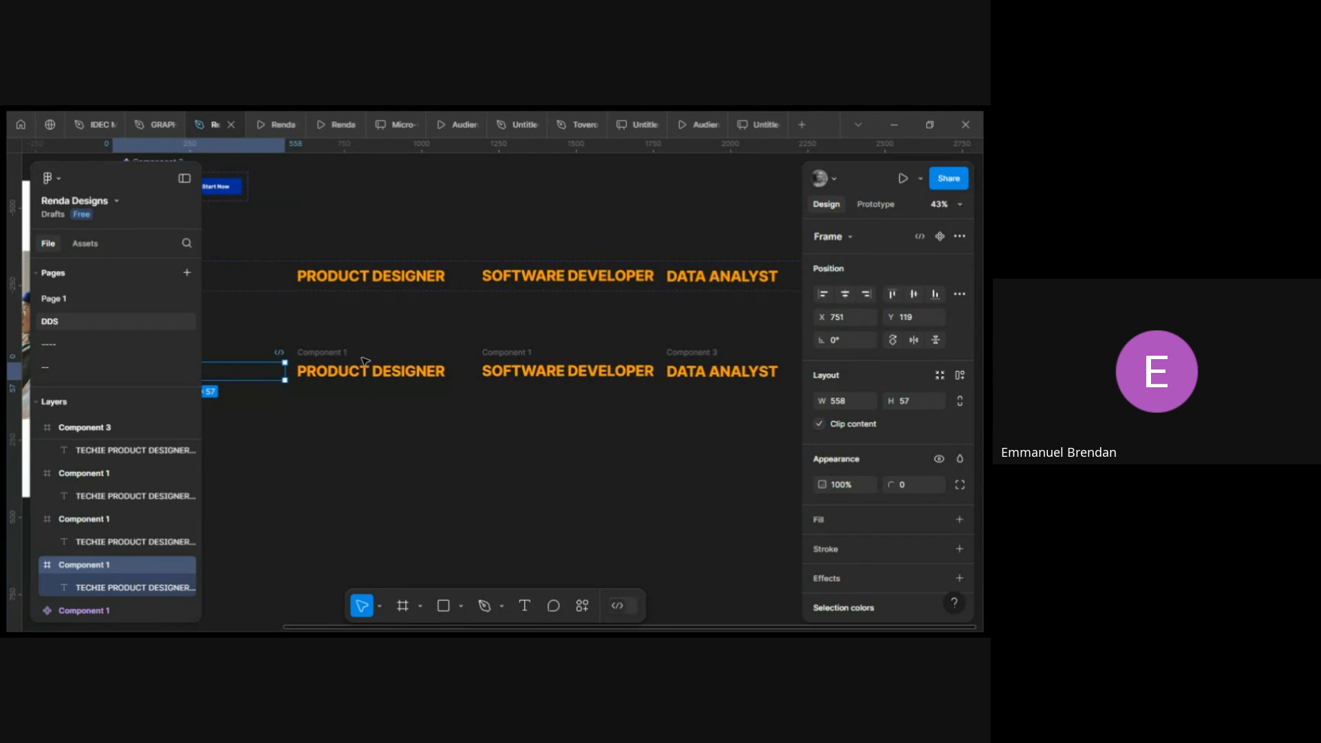
{"action": "scroll", "coordinate": [364, 362], "scroll_direction": "left", "scroll_amount": 3}
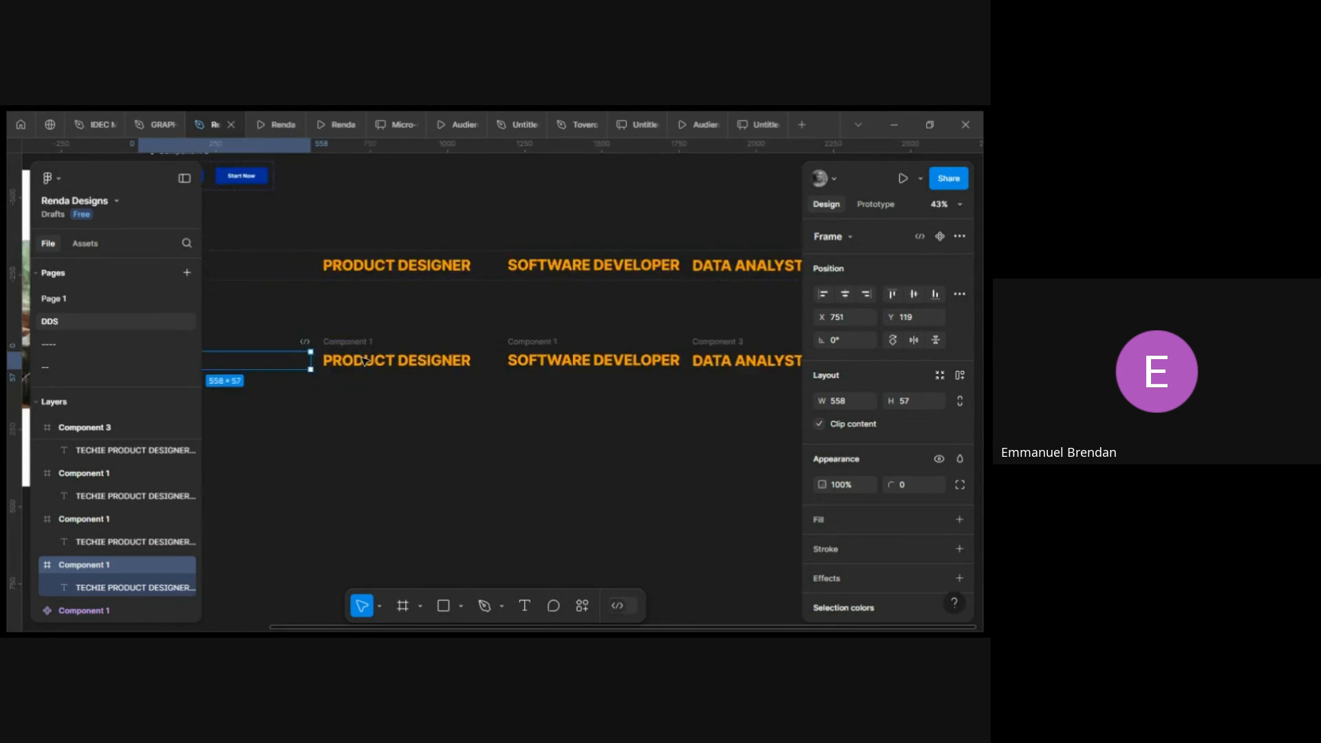
{"action": "scroll", "coordinate": [363, 359], "scroll_direction": "right", "scroll_amount": 2}
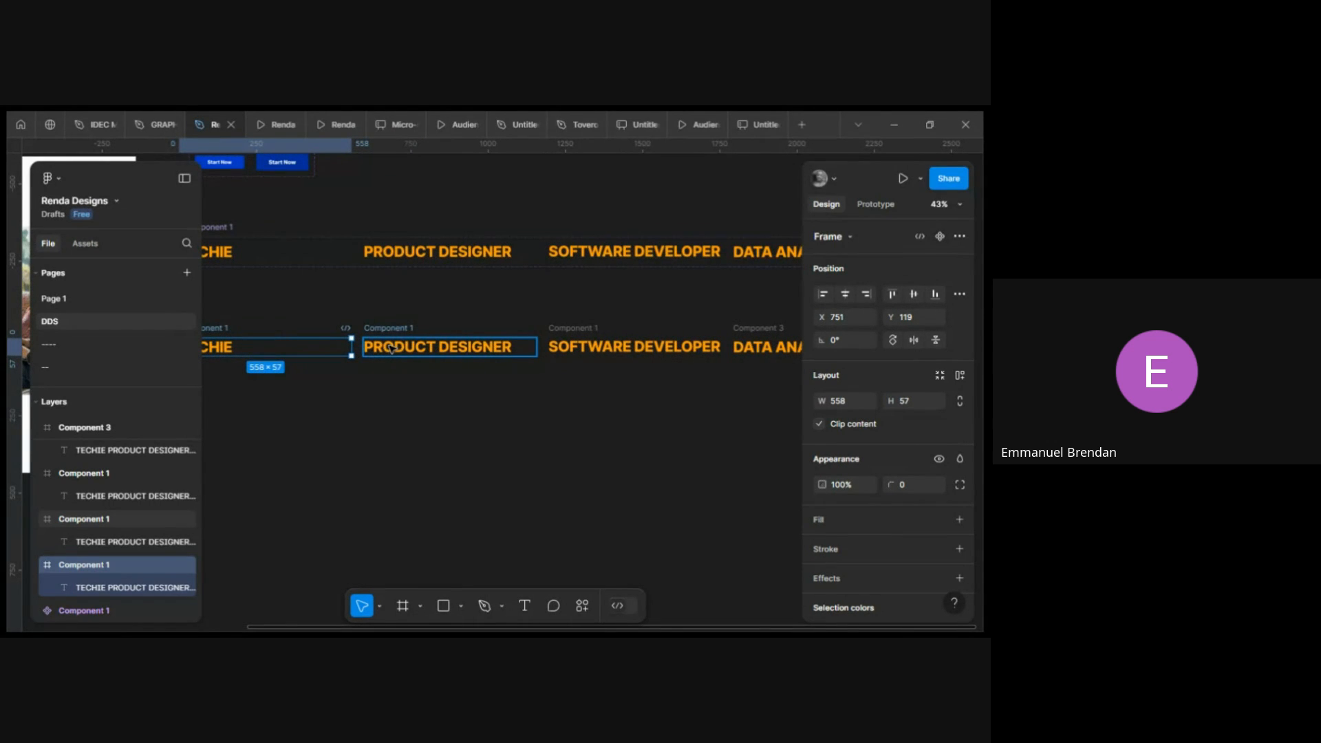
{"action": "scroll", "coordinate": [401, 351], "scroll_direction": "left", "scroll_amount": 3}
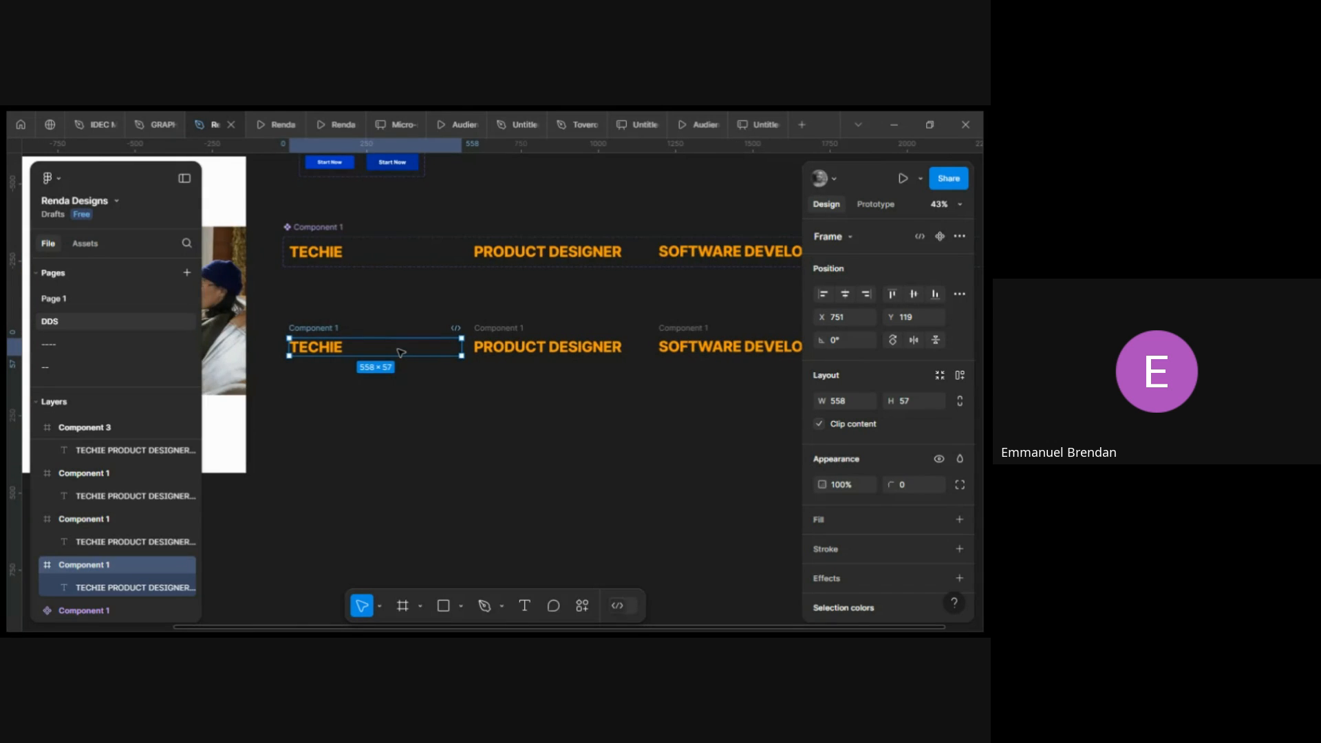
{"action": "scroll", "coordinate": [401, 349], "scroll_direction": "right", "scroll_amount": 4}
{"action": "left_click", "coordinate": [402, 344]}
{"action": "double_click", "coordinate": [402, 344]}
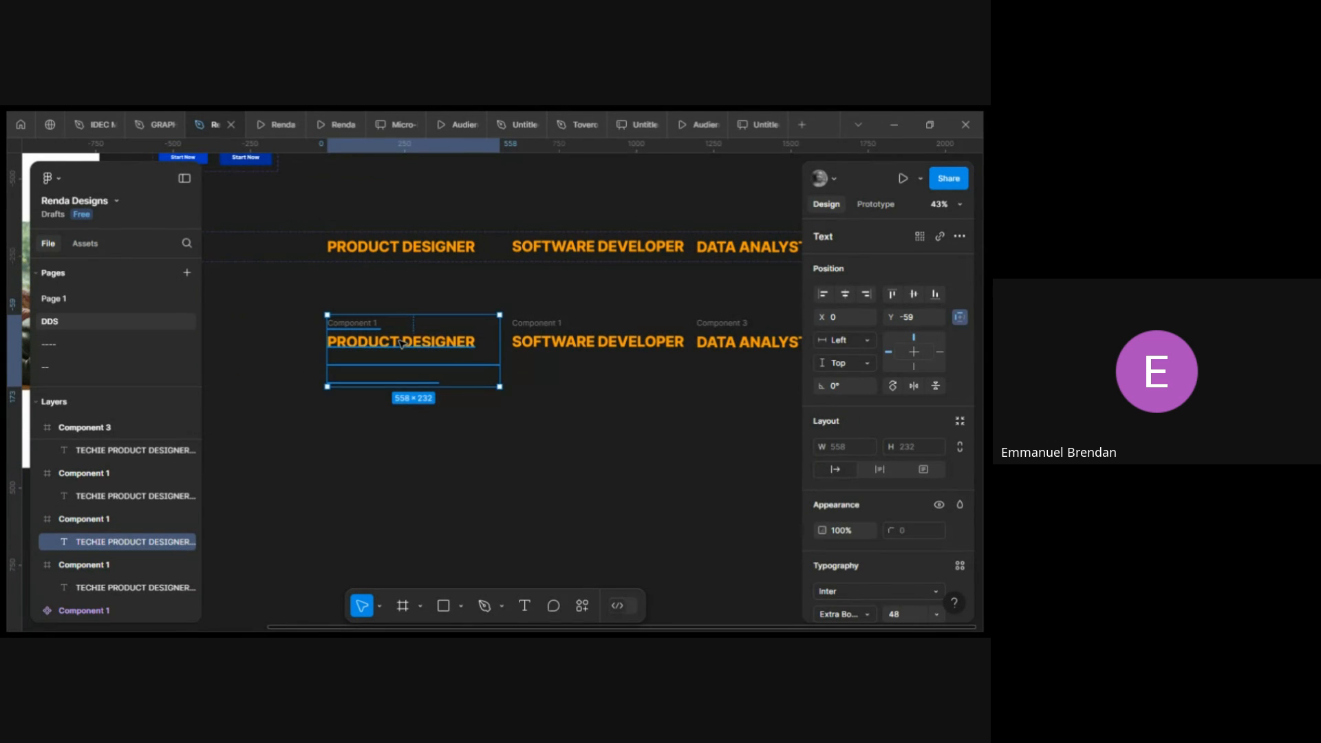
{"action": "scroll", "coordinate": [401, 342], "scroll_direction": "up", "scroll_amount": 3}
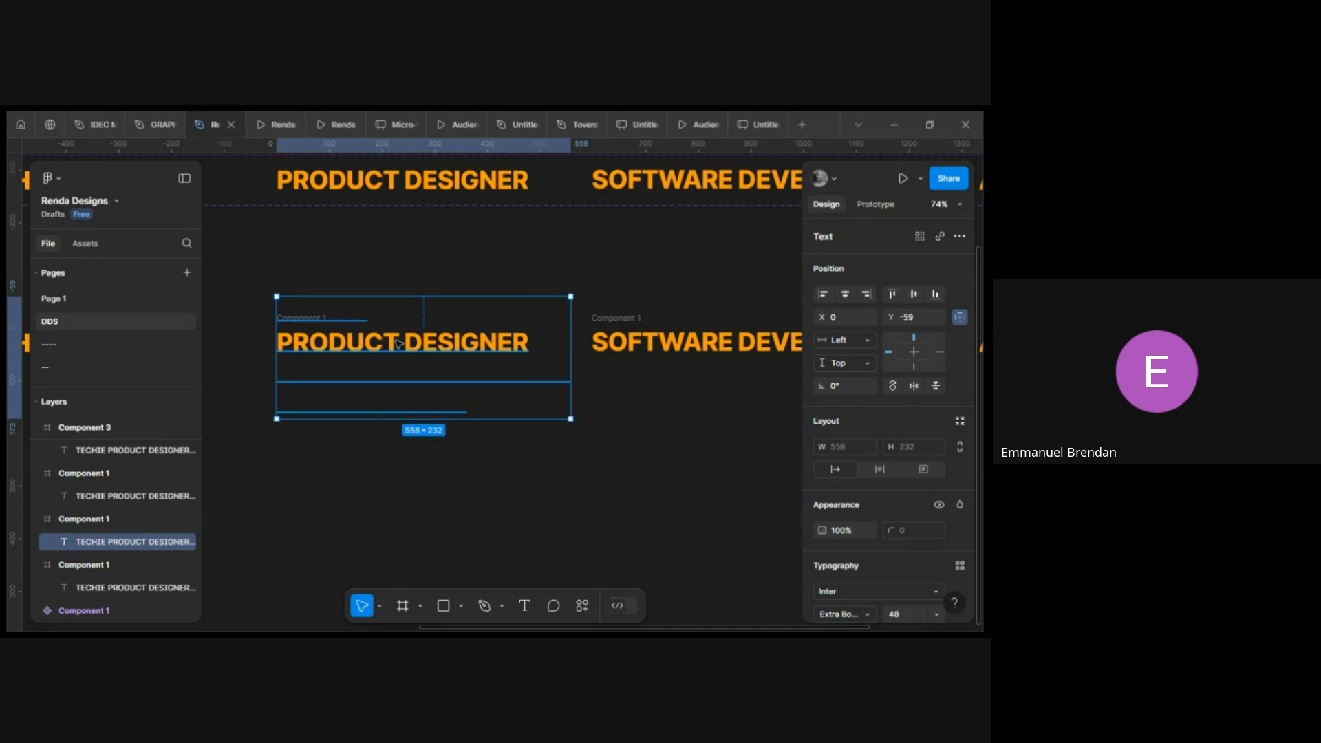
{"action": "key", "text": "Up"}
{"action": "key", "text": "Up"}
{"action": "key", "text": "Up"}
{"action": "key", "text": "Up"}
{"action": "key", "text": "Up"}
{"action": "key", "text": "Up"}
{"action": "key", "text": "Up"}
{"action": "key", "text": "Up"}
{"action": "key", "text": "Up"}
{"action": "key", "text": "Up"}
{"action": "key", "text": "Up"}
{"action": "key", "text": "Up"}
{"action": "key", "text": "Up"}
{"action": "key", "text": "Up"}
{"action": "key", "text": "Up"}
{"action": "key", "text": "Up"}
{"action": "key", "text": "Up"}
{"action": "key", "text": "Up"}
{"action": "key", "text": "Up"}
{"action": "key", "text": "Up"}
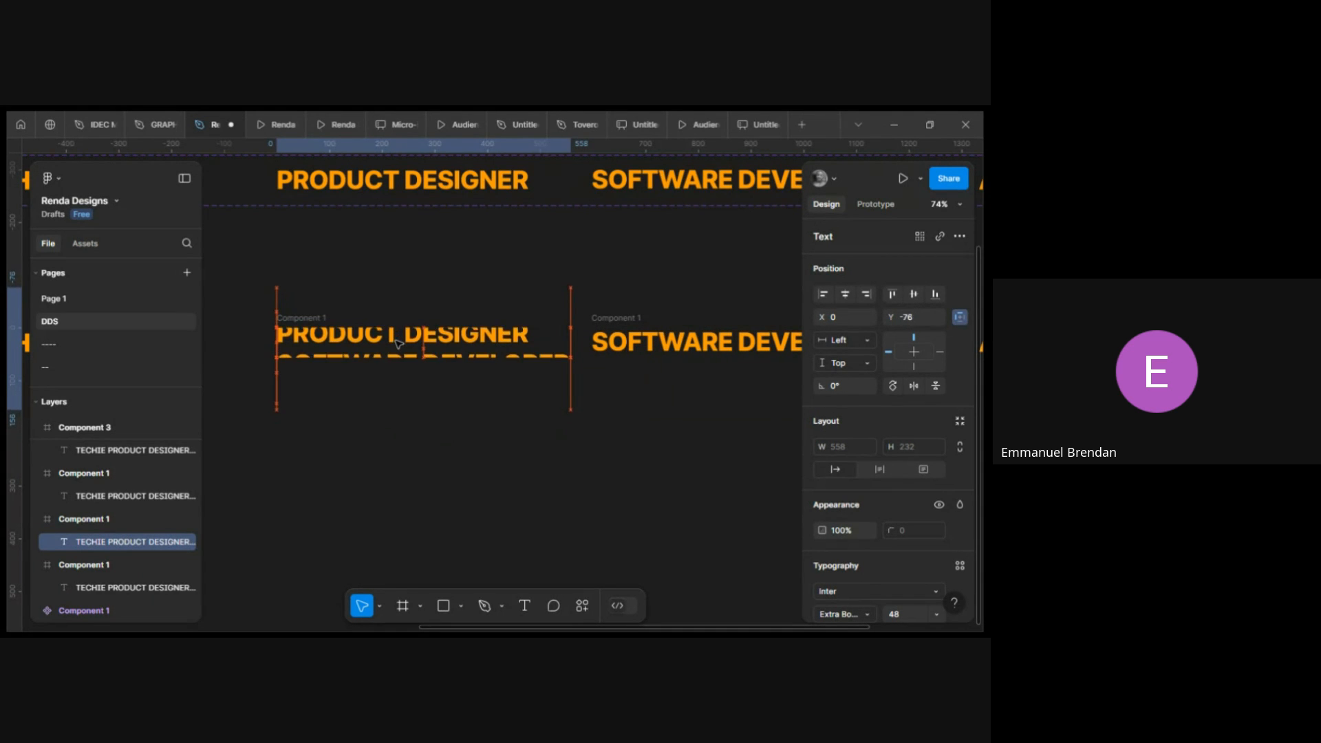
{"action": "key", "text": "Up"}
{"action": "key", "text": "Up"}
{"action": "key", "text": "Up"}
{"action": "key", "text": "Up"}
{"action": "key", "text": "Up"}
{"action": "key", "text": "Up"}
{"action": "key", "text": "Up"}
{"action": "key", "text": "Up"}
{"action": "key", "text": "Up"}
{"action": "key", "text": "Up"}
{"action": "key", "text": "Up"}
{"action": "key", "text": "Up"}
{"action": "key", "text": "Up"}
{"action": "key", "text": "Up"}
{"action": "key", "text": "Up"}
{"action": "key", "text": "Up"}
{"action": "key", "text": "Up"}
{"action": "key", "text": "Up"}
{"action": "key", "text": "Up"}
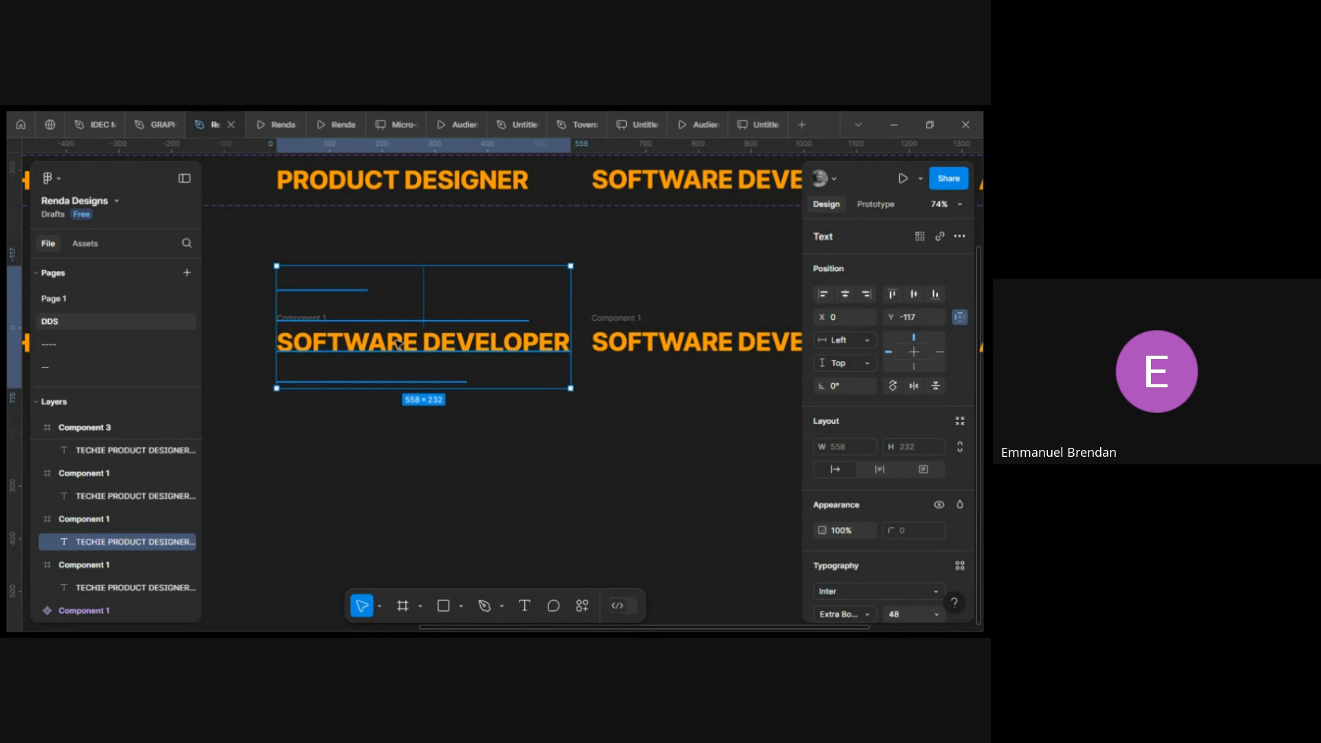
Nudge the same role text back down to Y -107.
{"action": "key", "text": "shift+Down"}
{"action": "key", "text": "shift+Down"}
{"action": "key", "text": "shift+Down"}
{"action": "key", "text": "Down"}
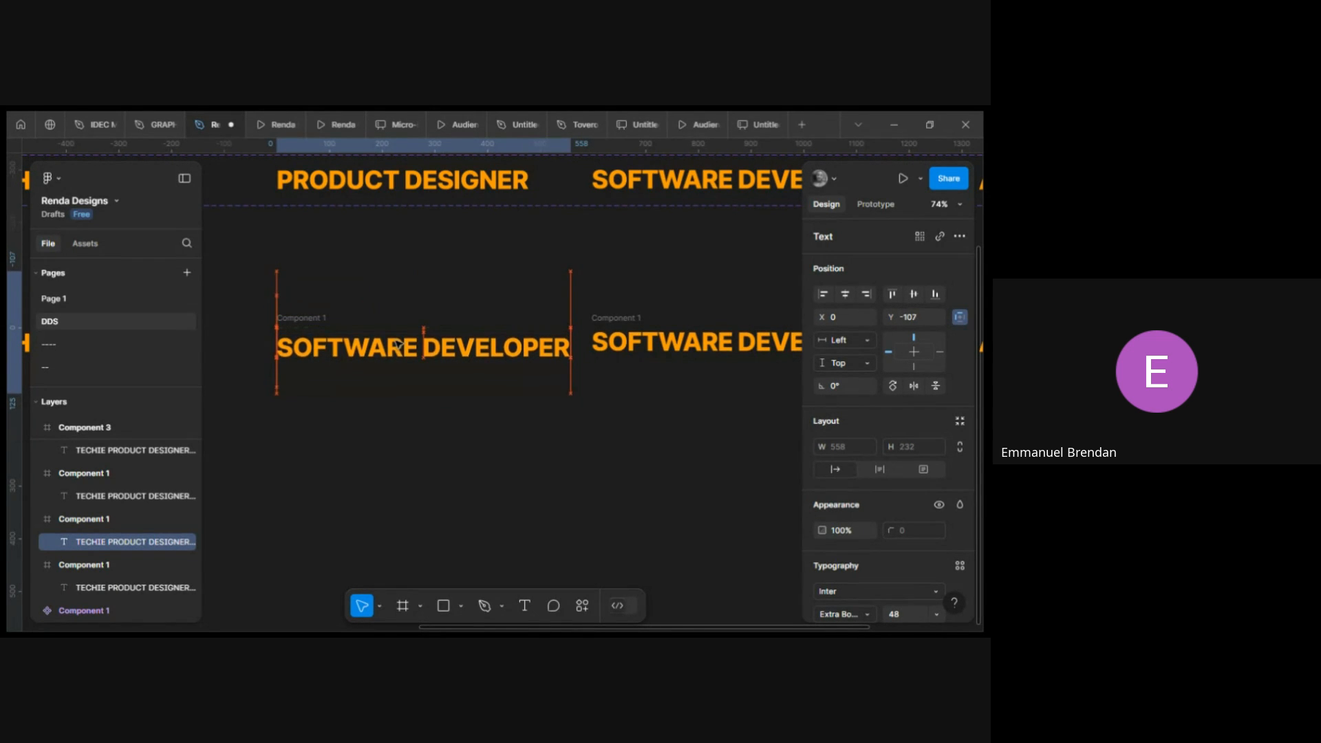
Nudge the role text inside the second detached frame down to Y -60.
{"action": "key", "text": "shift+Down"}
{"action": "key", "text": "shift+Down"}
{"action": "key", "text": "Down"}
{"action": "key", "text": "Down"}
{"action": "key", "text": "Down"}
{"action": "key", "text": "Down"}
{"action": "key", "text": "Down"}
{"action": "key", "text": "Down"}
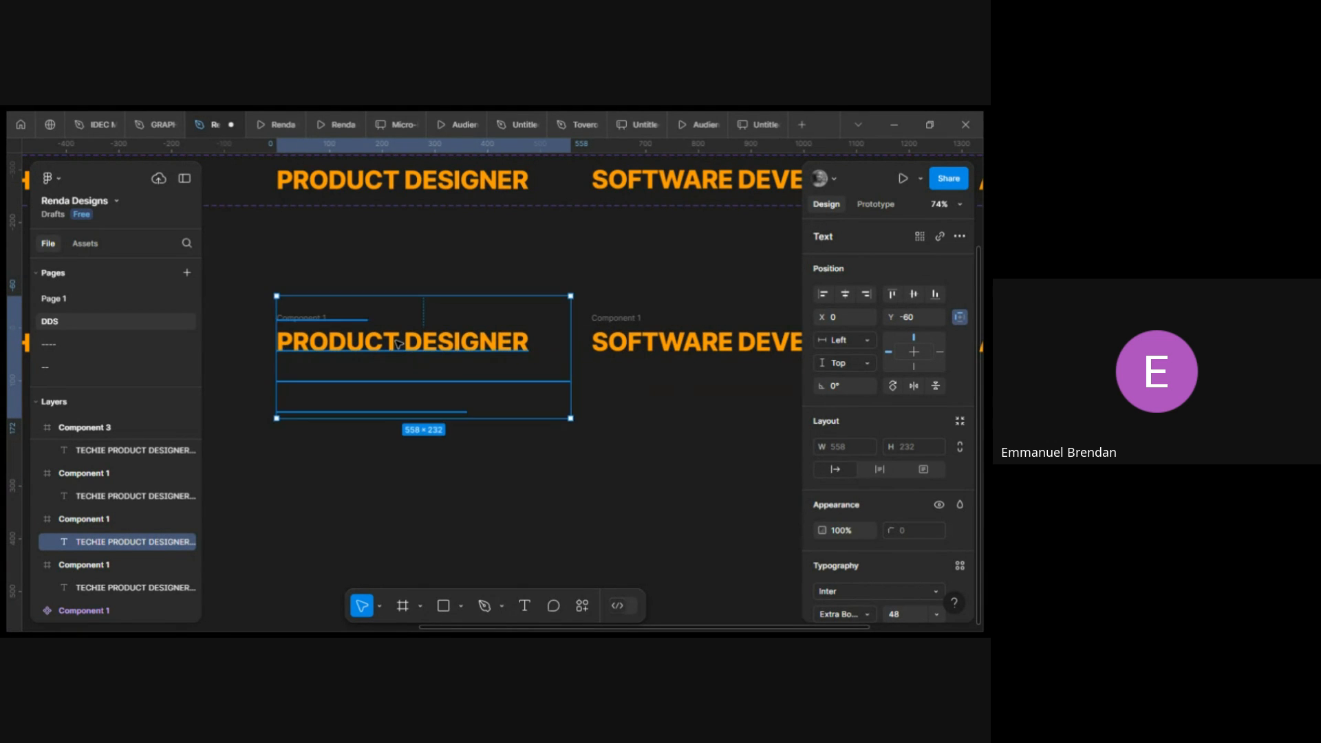
{"action": "scroll", "coordinate": [398, 343], "scroll_direction": "right", "scroll_amount": 5}
{"action": "scroll", "coordinate": [399, 343], "scroll_direction": "down", "scroll_amount": 3}
{"action": "scroll", "coordinate": [398, 343], "scroll_direction": "right", "scroll_amount": 2}
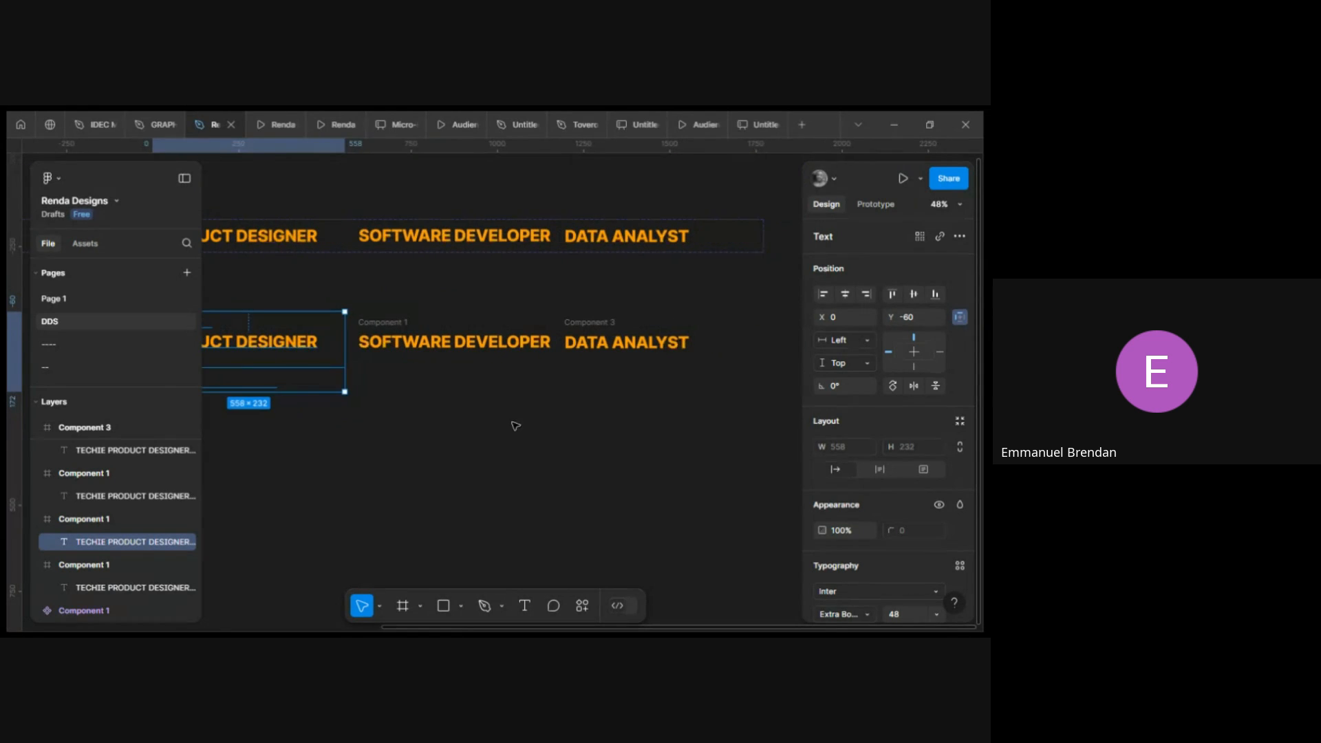
{"action": "left_click", "coordinate": [515, 427]}
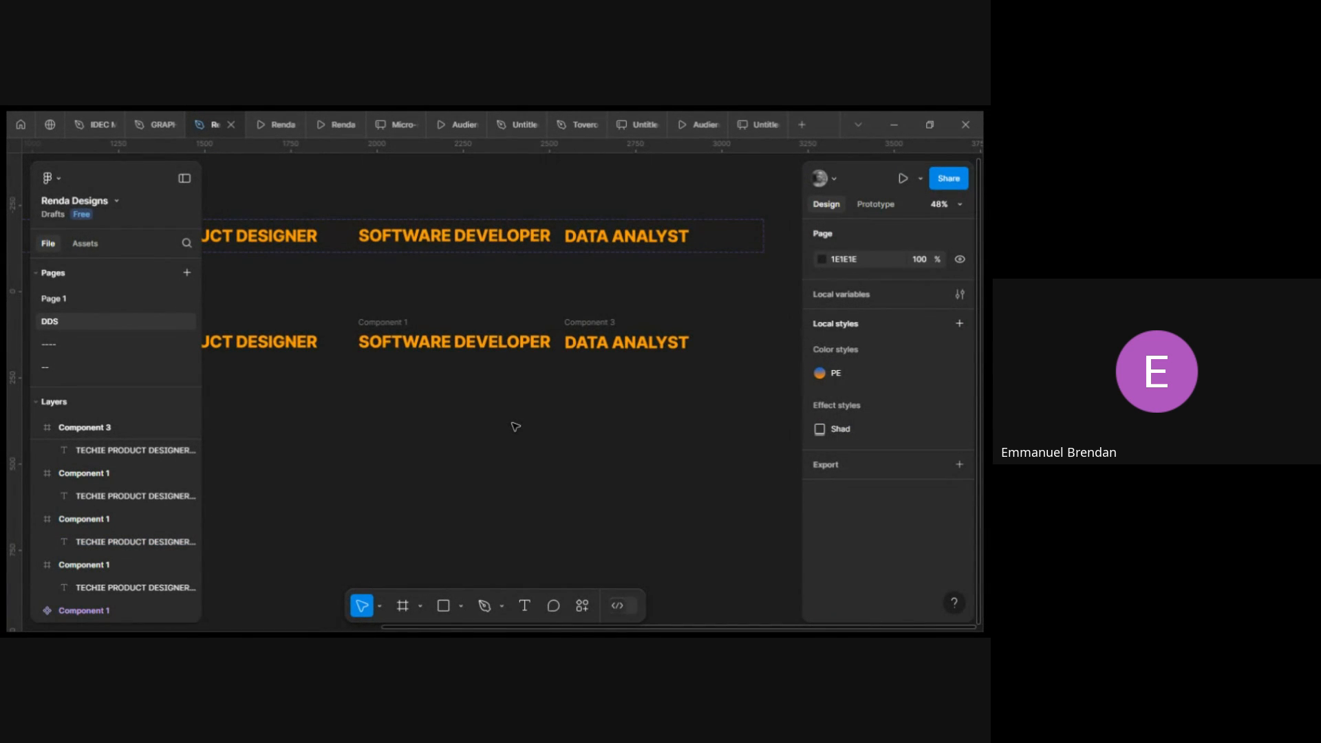
{"action": "scroll", "coordinate": [515, 426], "scroll_direction": "left", "scroll_amount": 8}
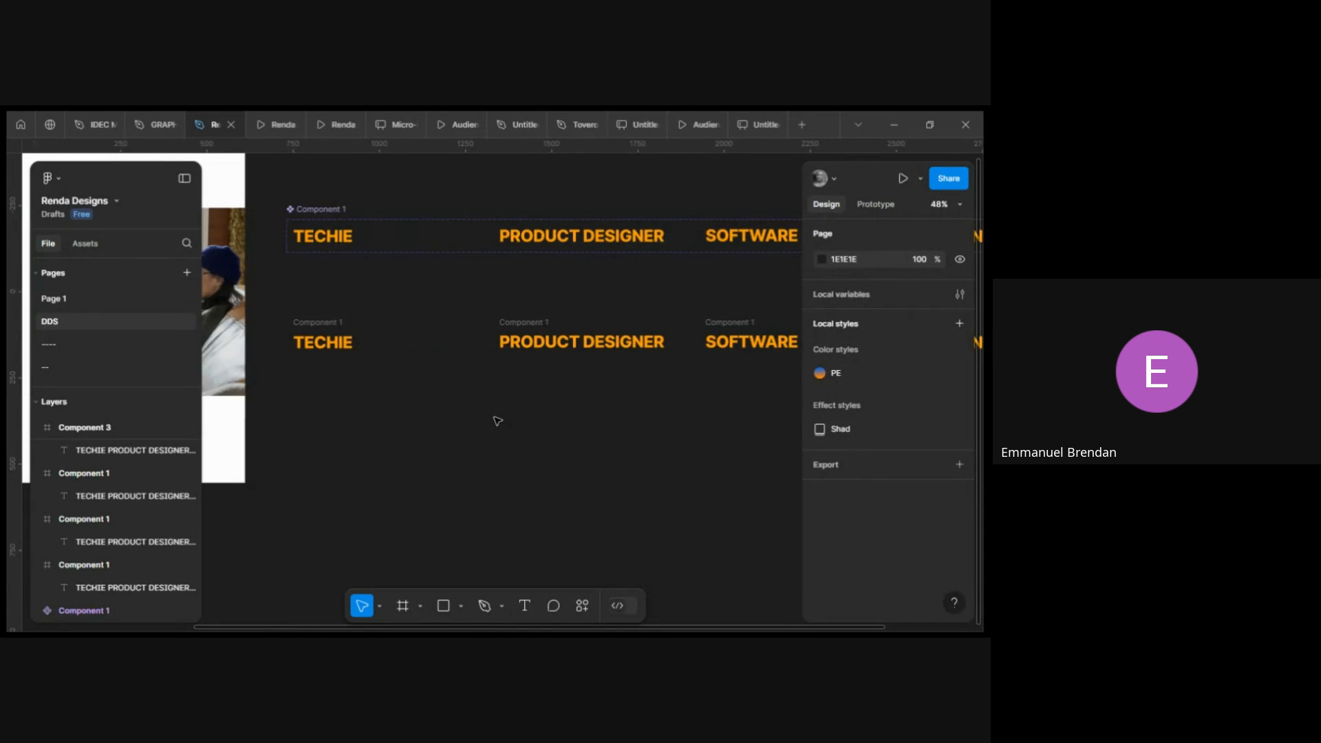
{"action": "left_click", "coordinate": [320, 326]}
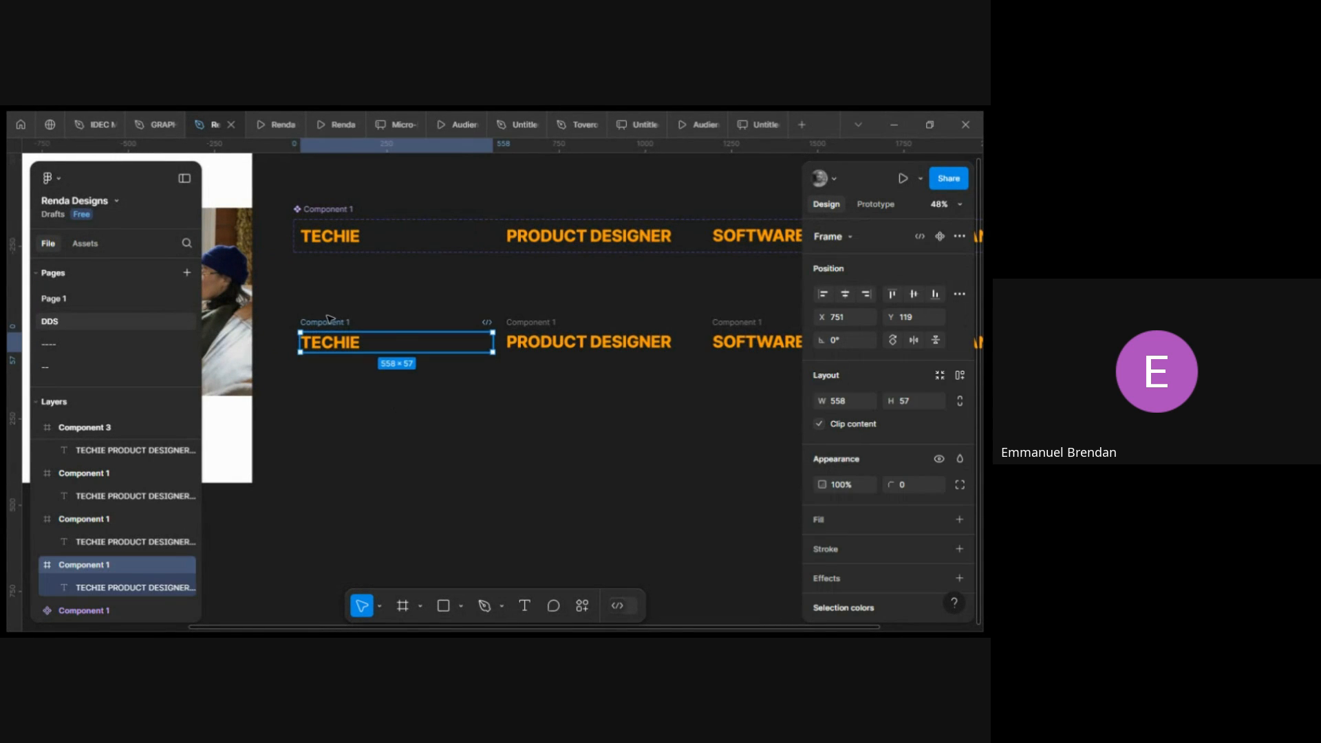
{"action": "left_click", "coordinate": [515, 326], "text": "shift"}
{"action": "scroll", "coordinate": [619, 323], "scroll_direction": "right", "scroll_amount": 5}
{"action": "left_click", "coordinate": [592, 342], "text": "shift"}
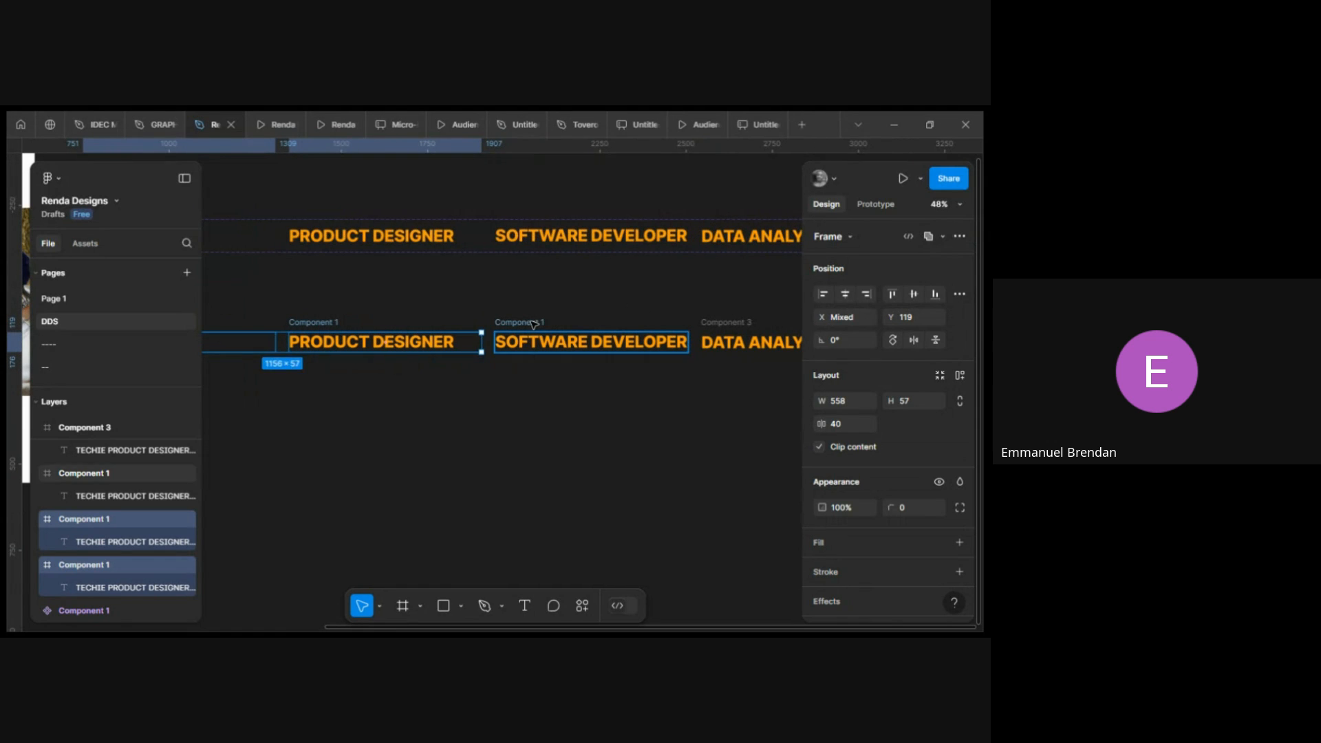
{"action": "left_click", "coordinate": [720, 322], "text": "shift"}
{"action": "scroll", "coordinate": [481, 396], "scroll_direction": "left", "scroll_amount": 2}
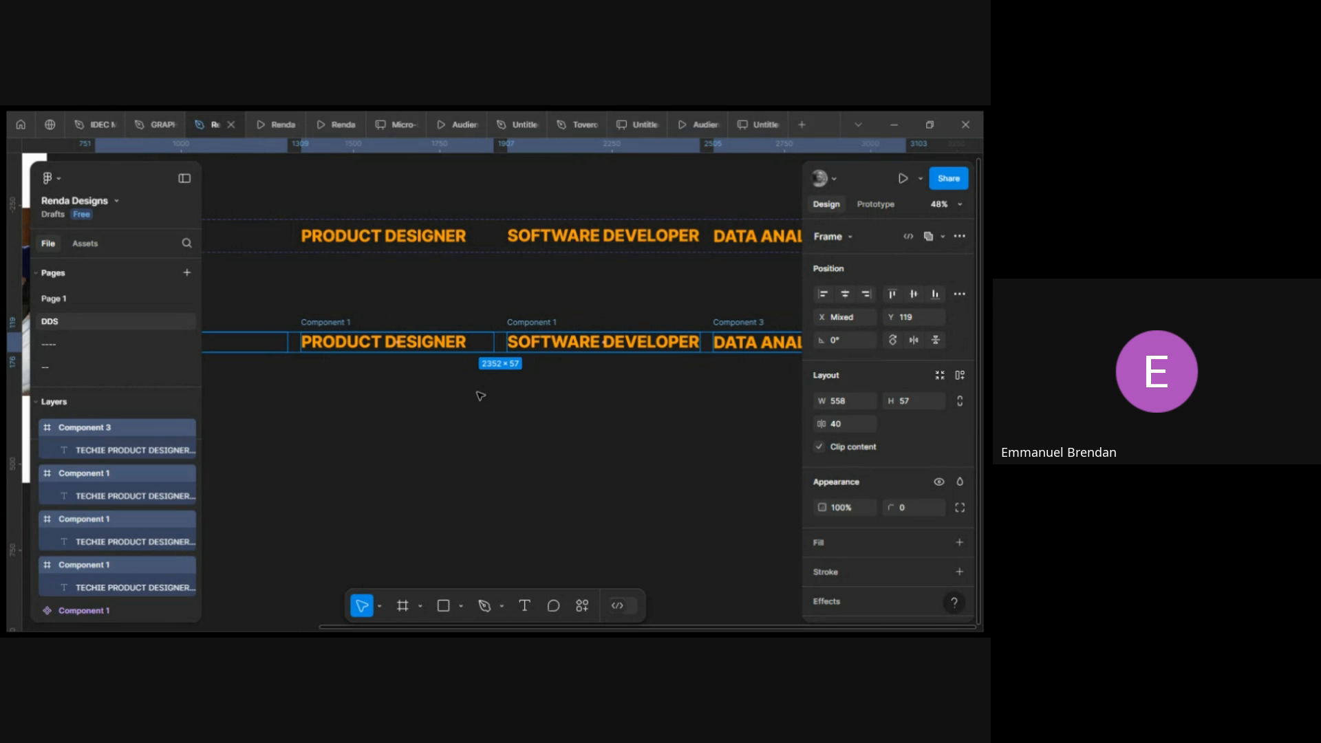
{"action": "scroll", "coordinate": [480, 396], "scroll_direction": "left", "scroll_amount": 4}
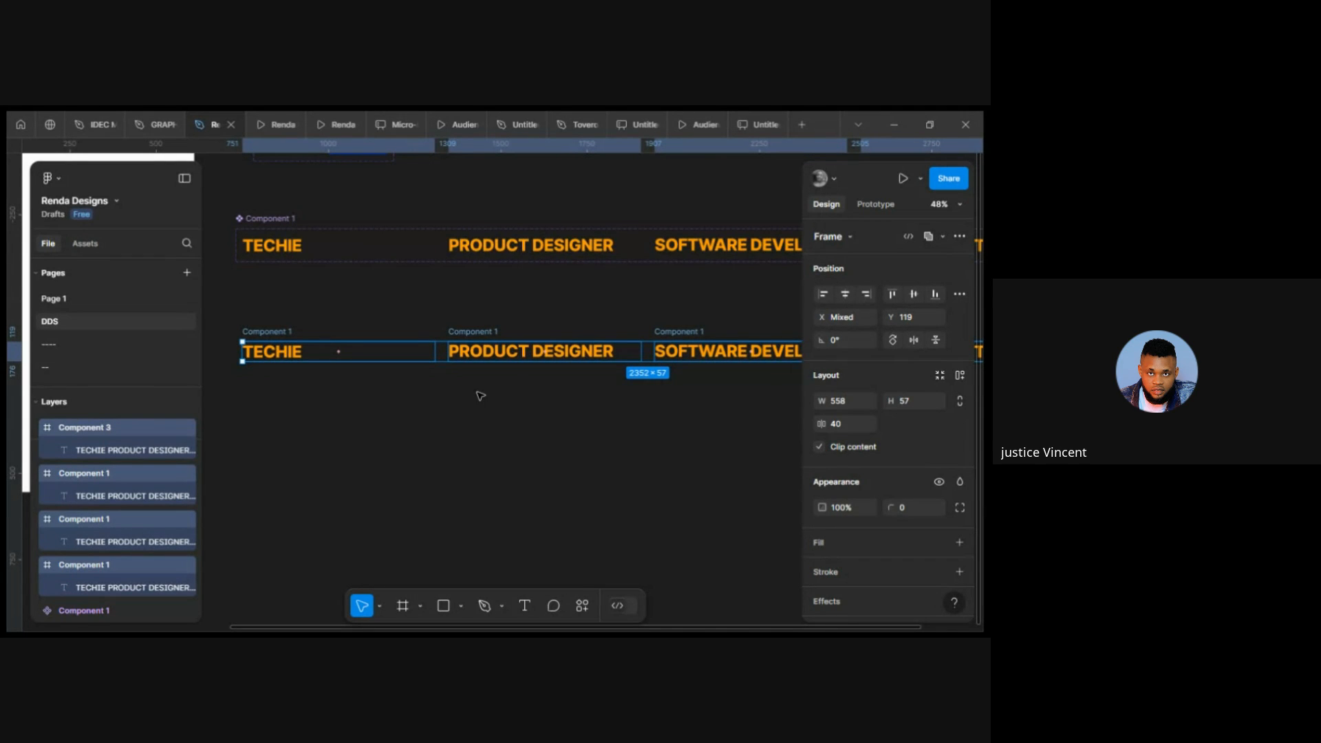
{"action": "scroll", "coordinate": [481, 395], "scroll_direction": "up", "scroll_amount": 1}
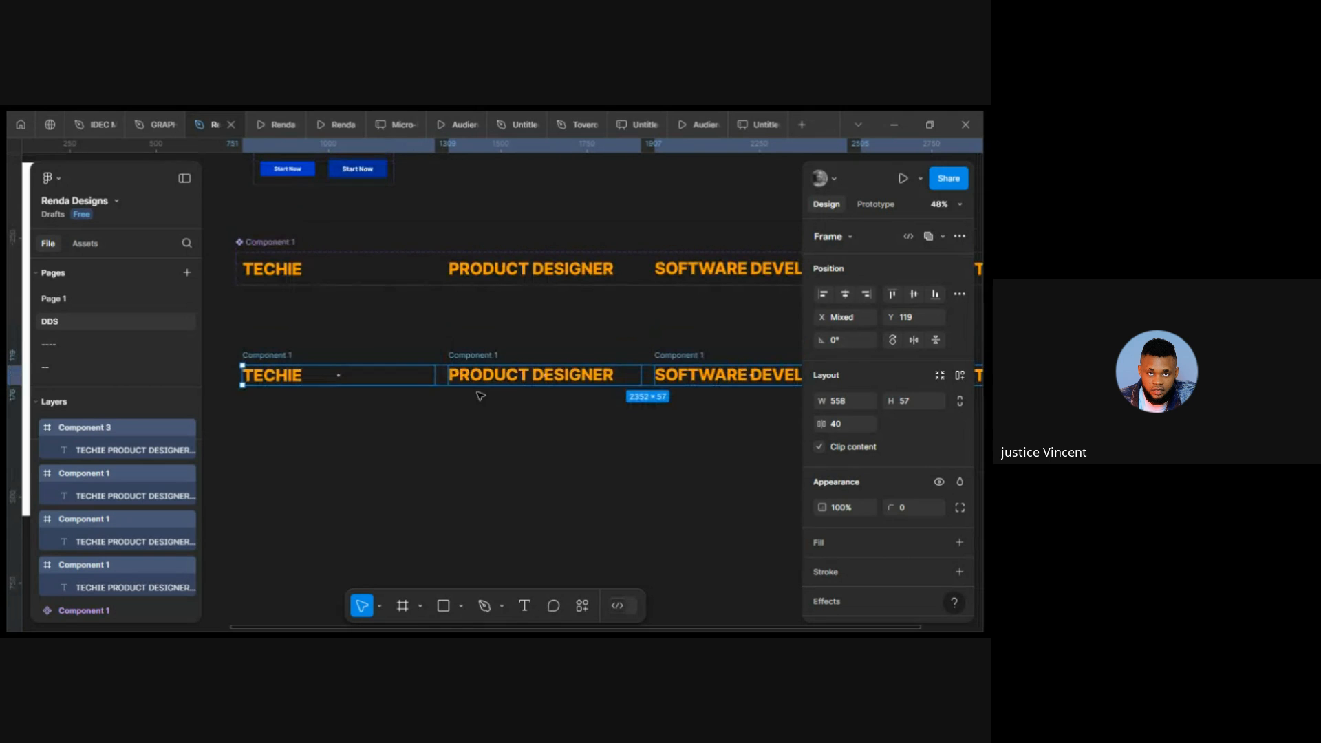
{"action": "left_click", "coordinate": [431, 340]}
{"action": "scroll", "coordinate": [422, 342], "scroll_direction": "up", "scroll_amount": 2}
{"action": "scroll", "coordinate": [422, 342], "scroll_direction": "left", "scroll_amount": 1}
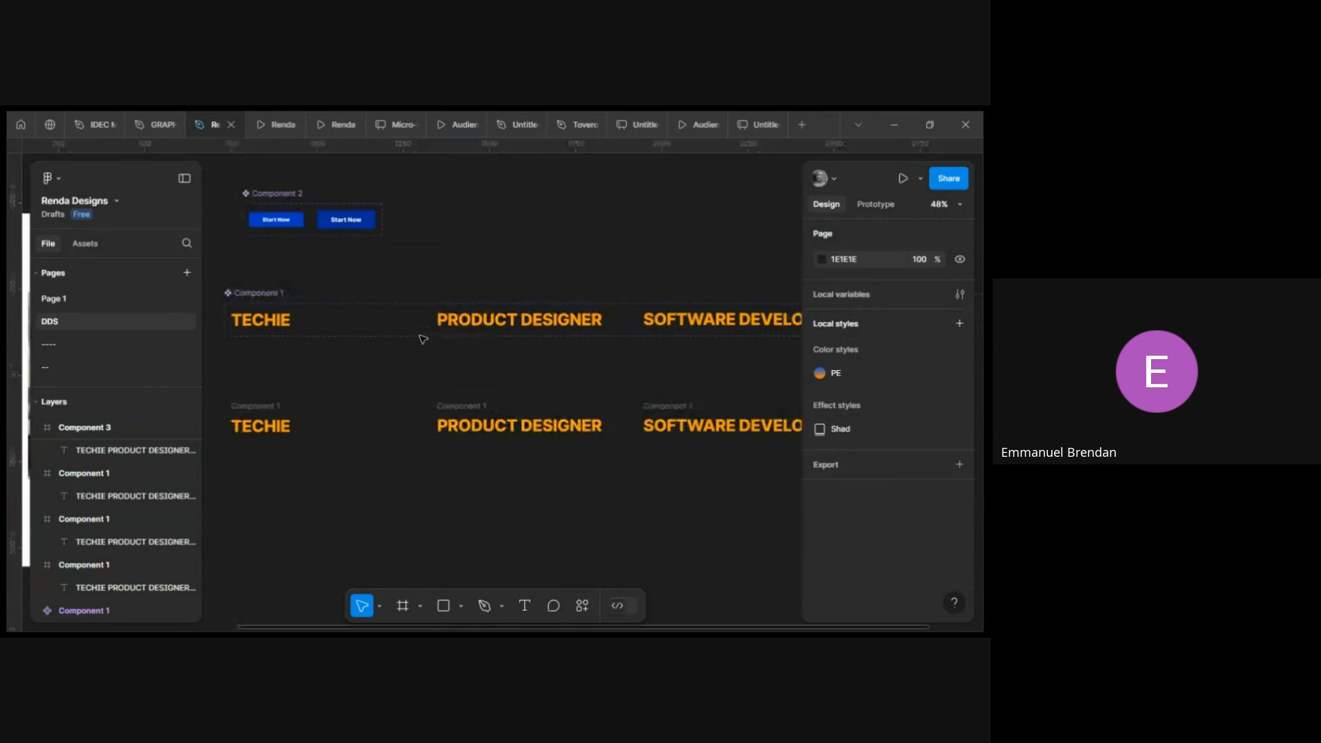
{"action": "scroll", "coordinate": [414, 345], "scroll_direction": "down", "scroll_amount": 1}
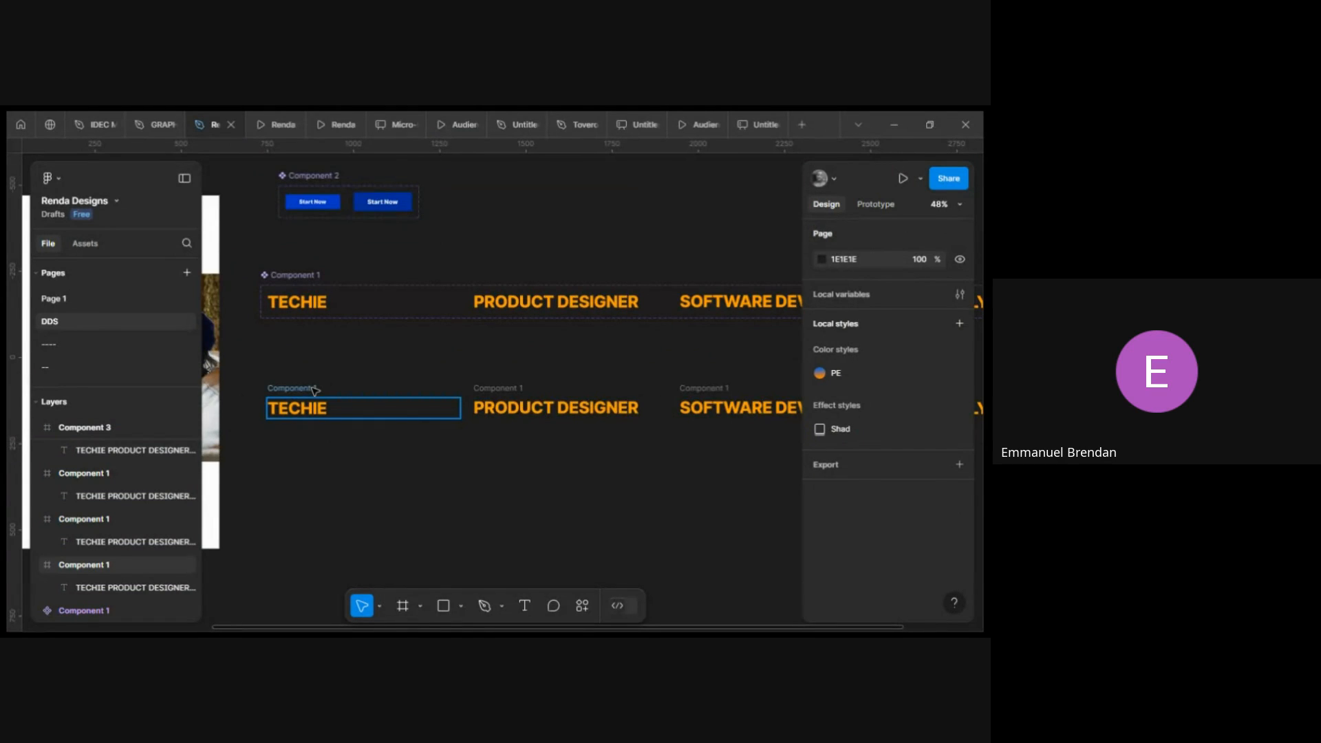
{"action": "left_click", "coordinate": [317, 391]}
{"action": "scroll", "coordinate": [317, 391], "scroll_direction": "right", "scroll_amount": 1}
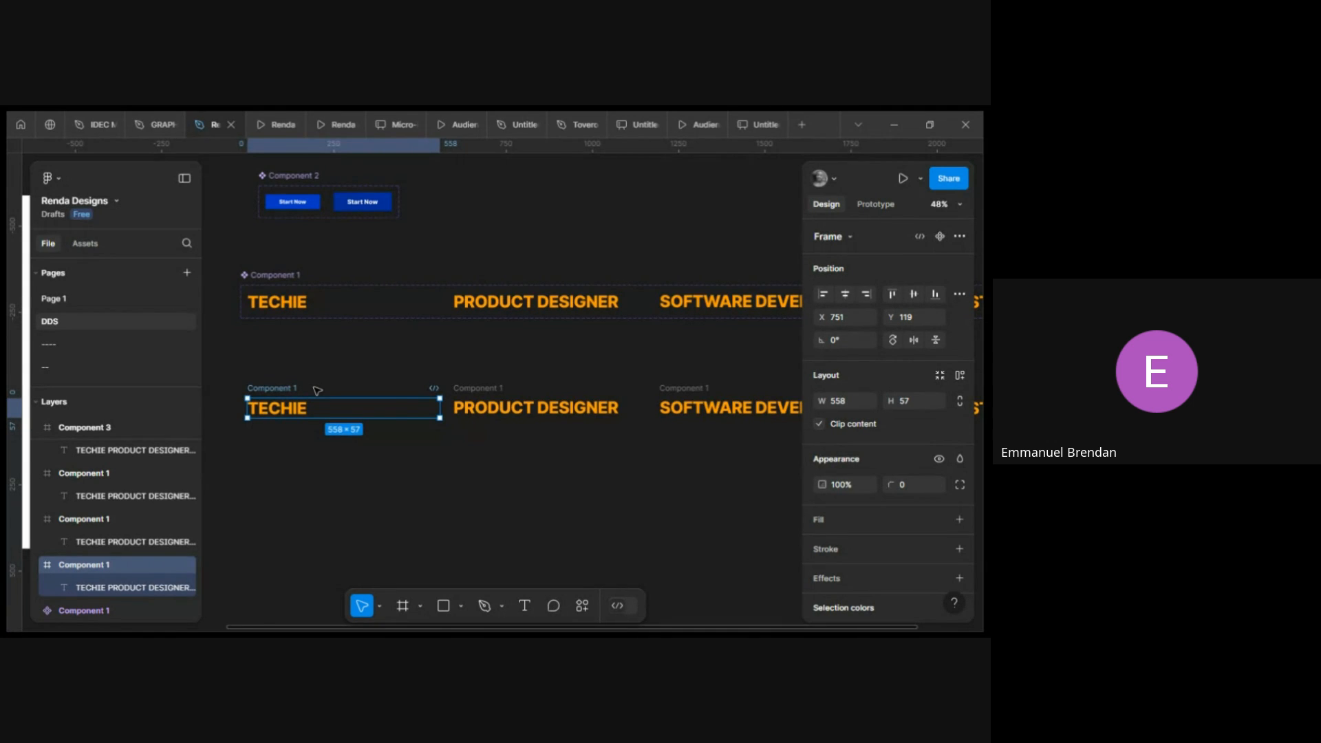
{"action": "scroll", "coordinate": [318, 390], "scroll_direction": "right", "scroll_amount": 3}
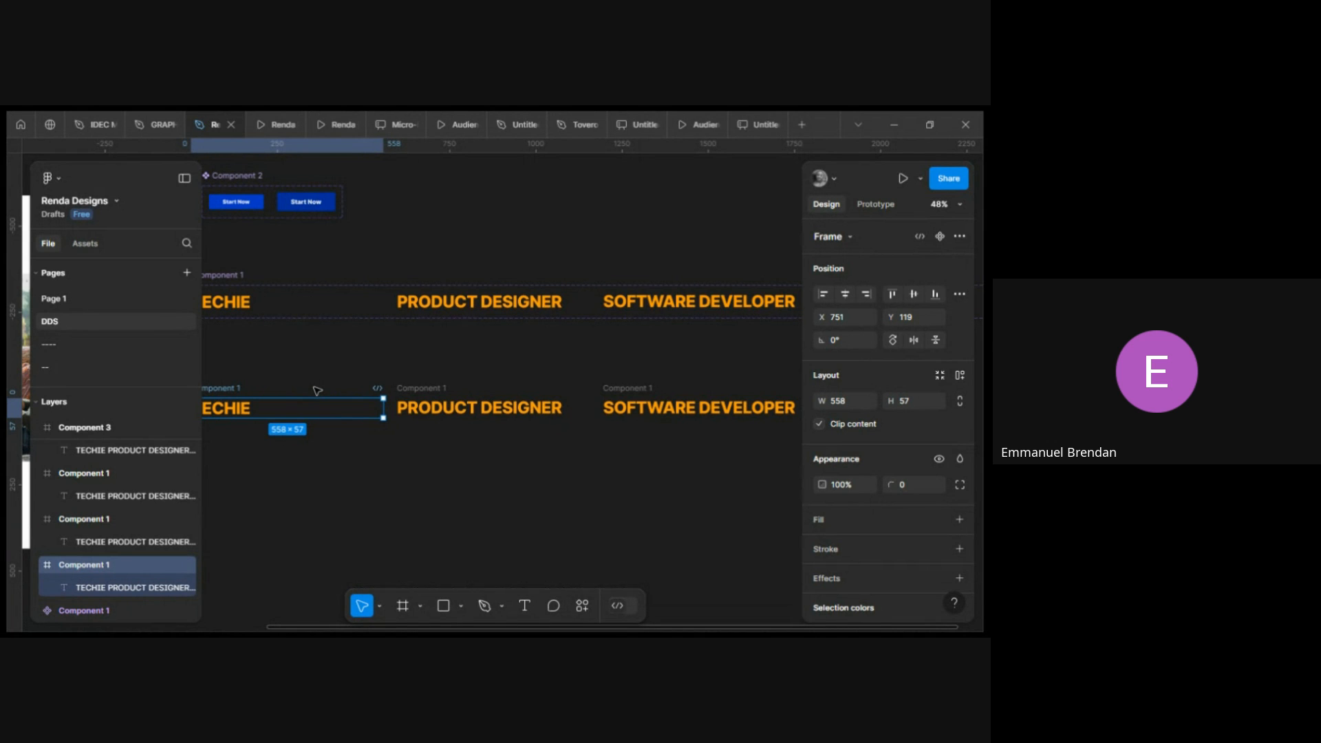
{"action": "scroll", "coordinate": [318, 391], "scroll_direction": "left", "scroll_amount": 6}
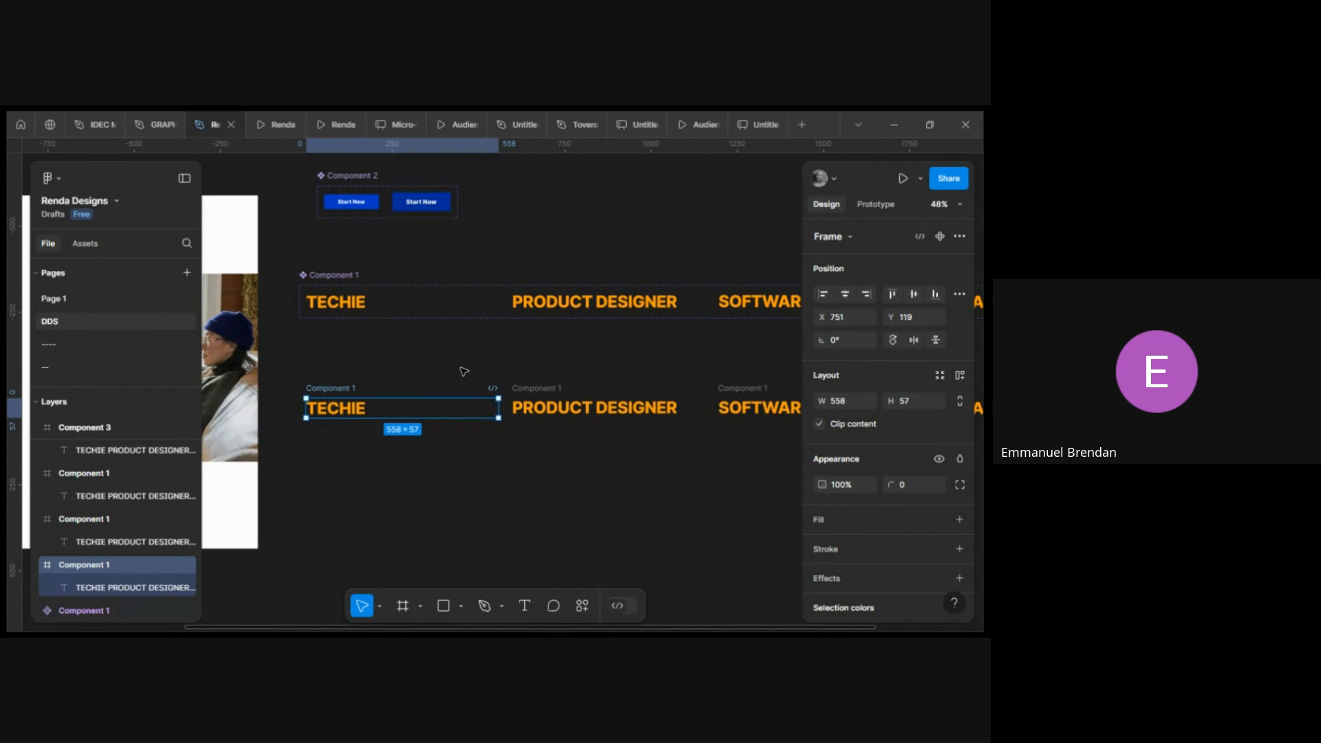
{"action": "left_click", "coordinate": [547, 388], "text": "shift"}
{"action": "left_click", "coordinate": [755, 390], "text": "shift"}
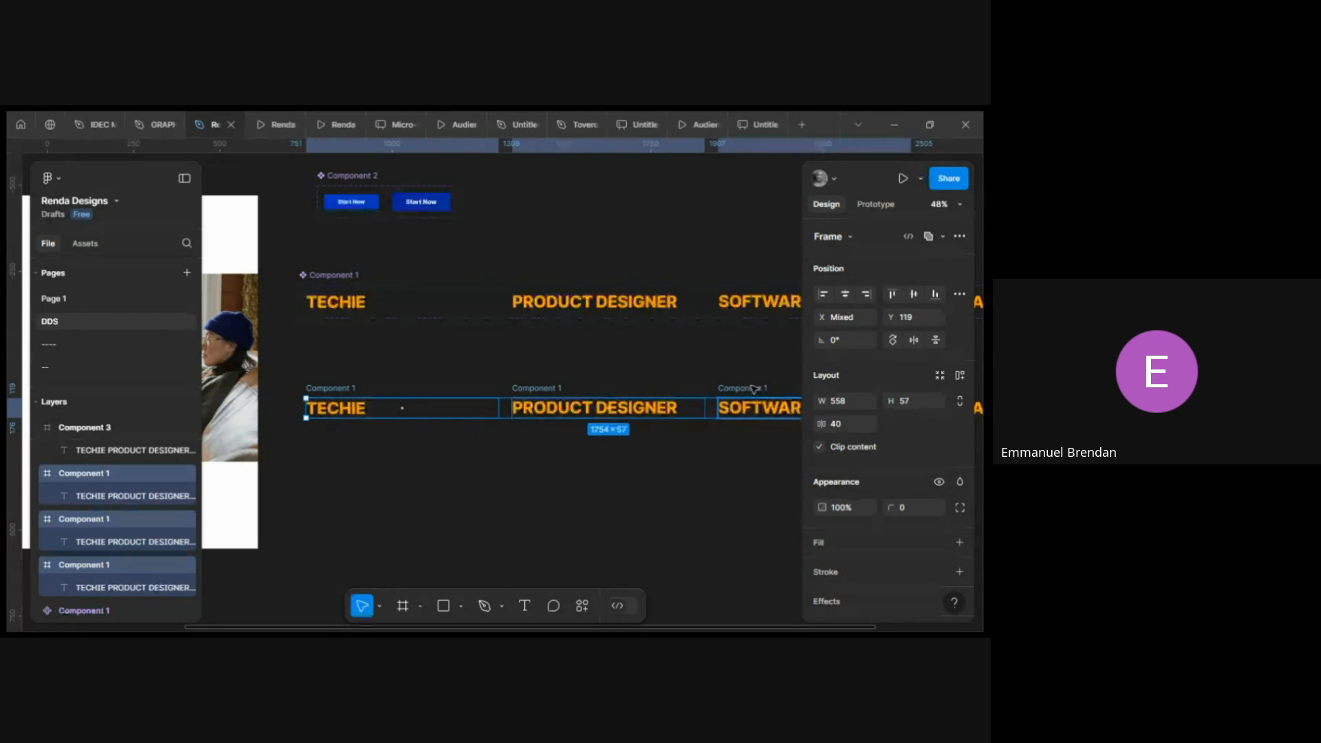
{"action": "scroll", "coordinate": [755, 390], "scroll_direction": "right", "scroll_amount": 10}
{"action": "left_click", "coordinate": [722, 406], "text": "shift"}
{"action": "scroll", "coordinate": [723, 406], "scroll_direction": "right", "scroll_amount": 12}
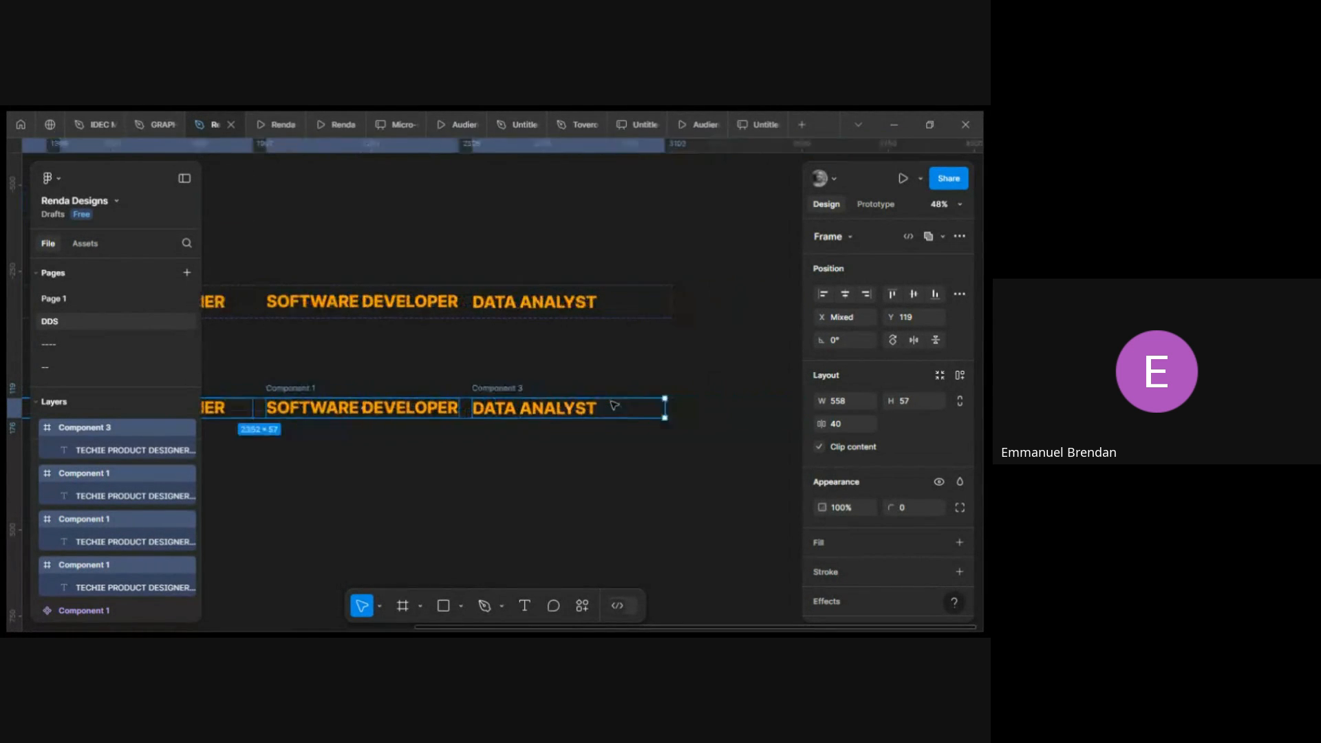
{"action": "scroll", "coordinate": [613, 406], "scroll_direction": "left", "scroll_amount": 15}
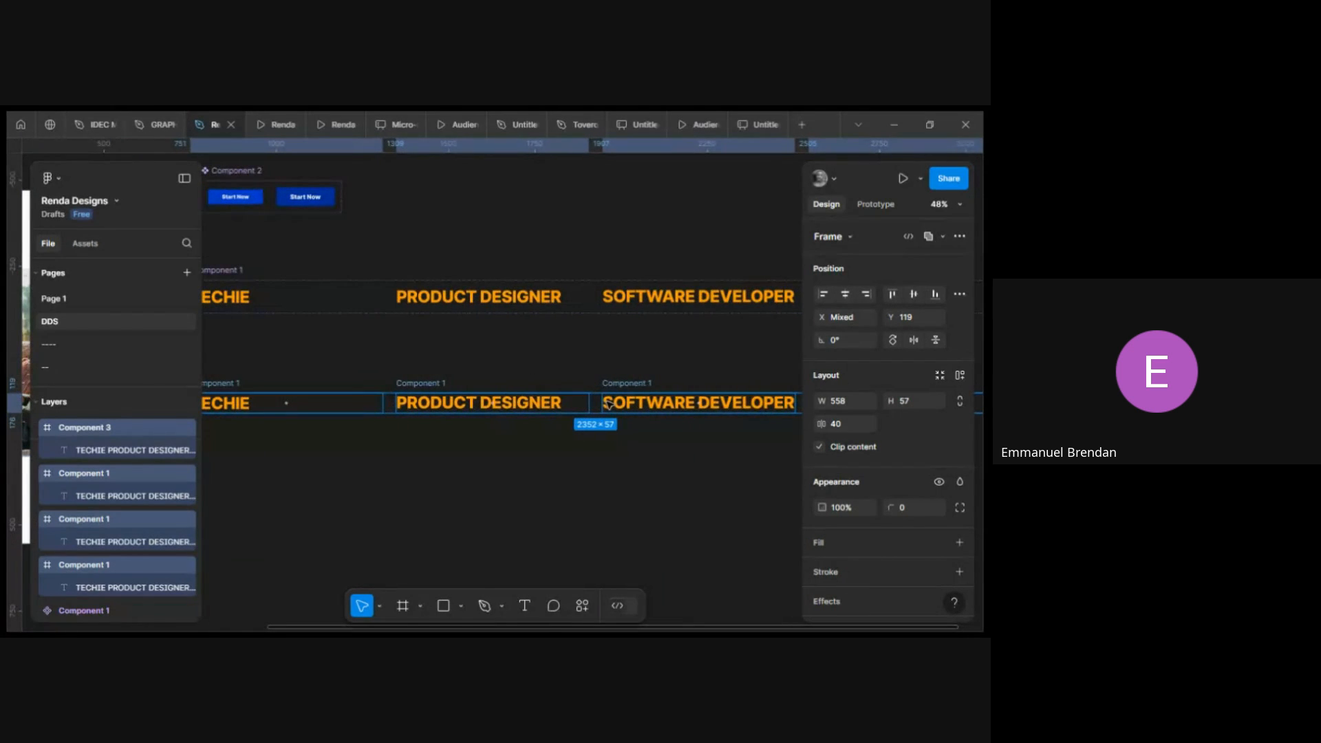
{"action": "scroll", "coordinate": [365, 304], "scroll_direction": "left", "scroll_amount": 3}
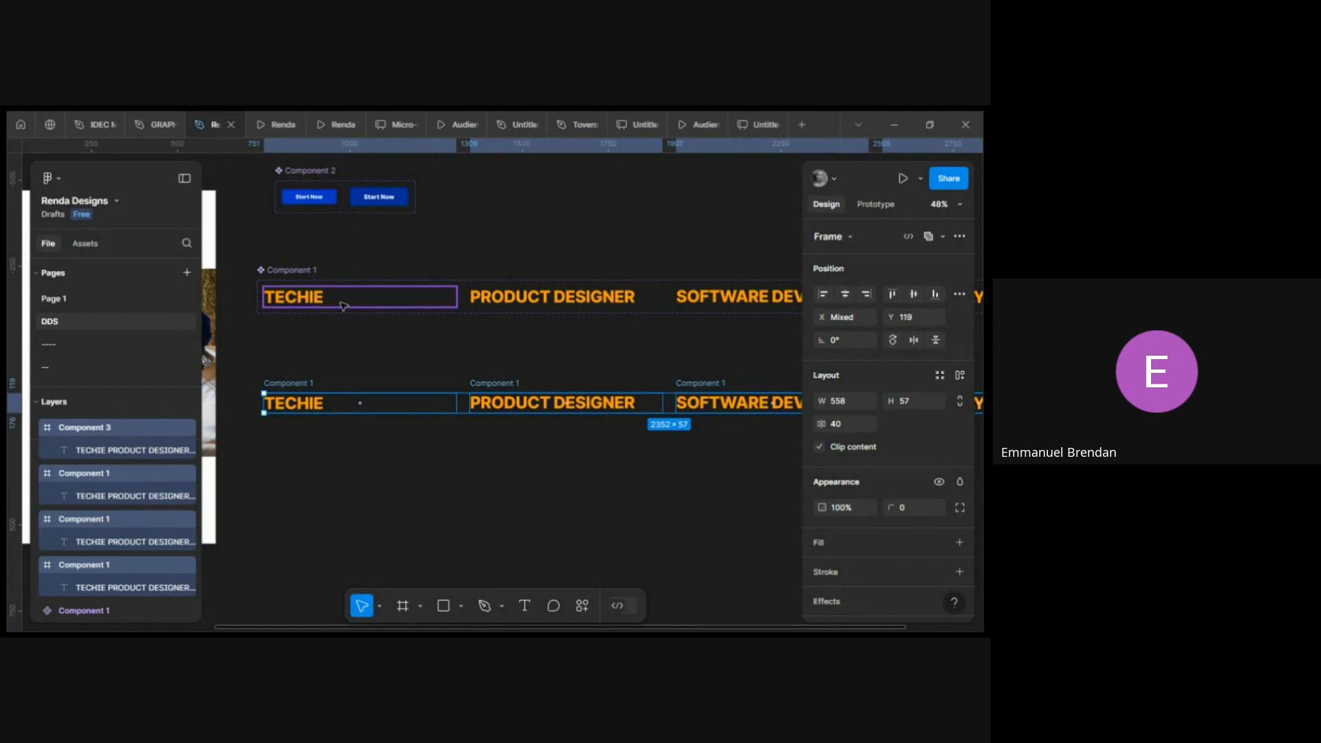
{"action": "left_click", "coordinate": [392, 363]}
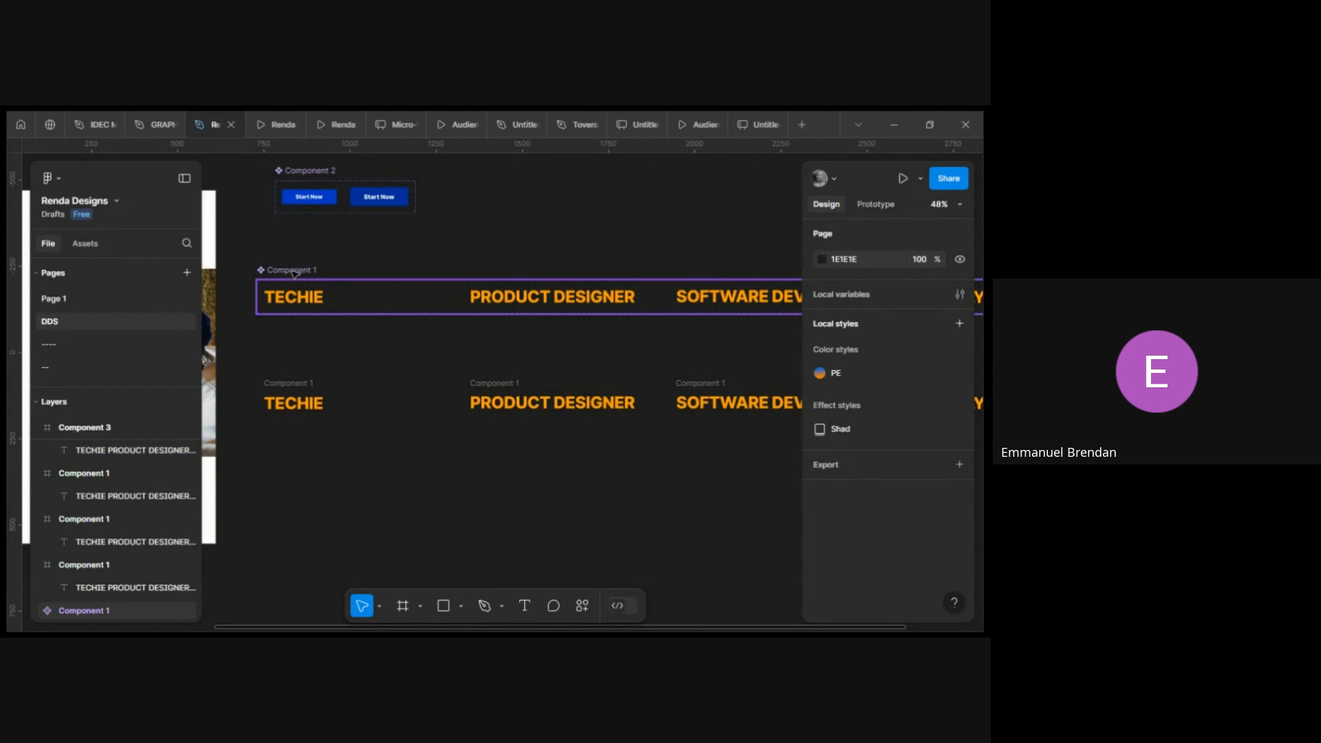
{"action": "scroll", "coordinate": [372, 286], "scroll_direction": "down", "scroll_amount": 3}
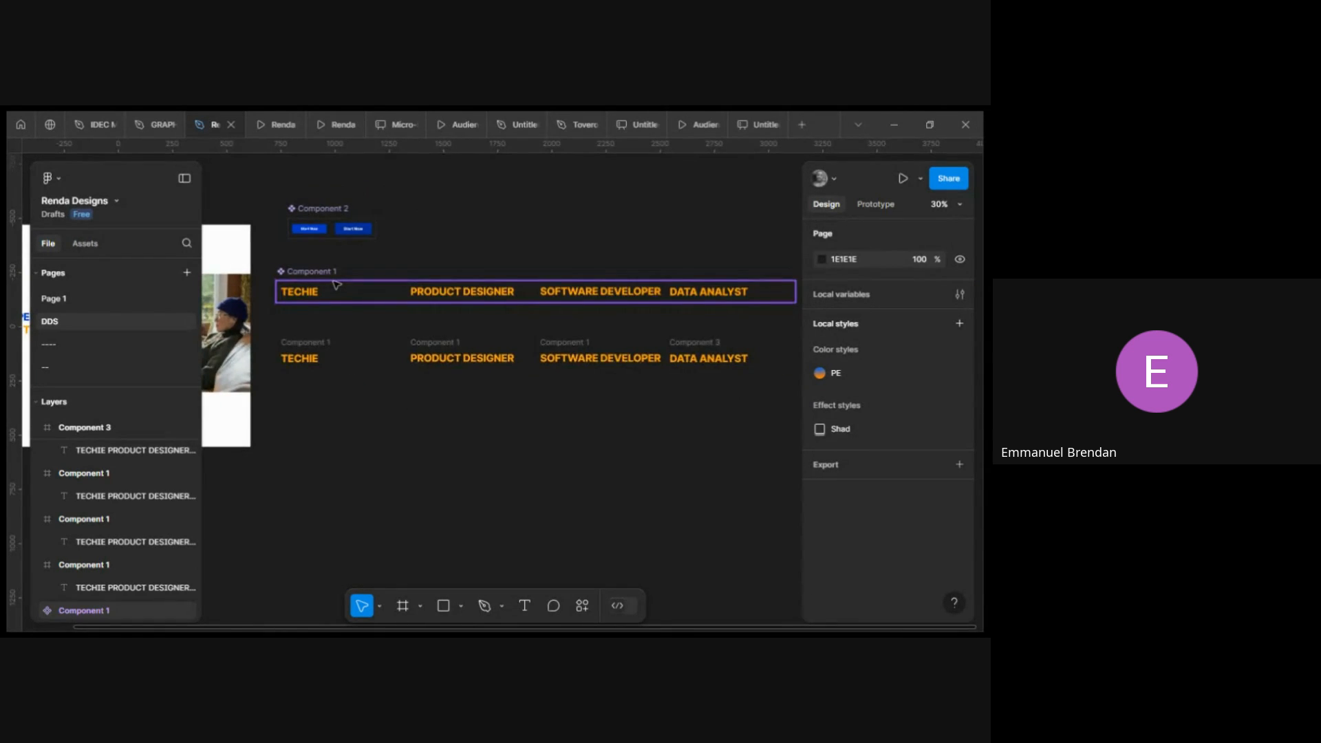
{"action": "scroll", "coordinate": [372, 286], "scroll_direction": "up", "scroll_amount": 3}
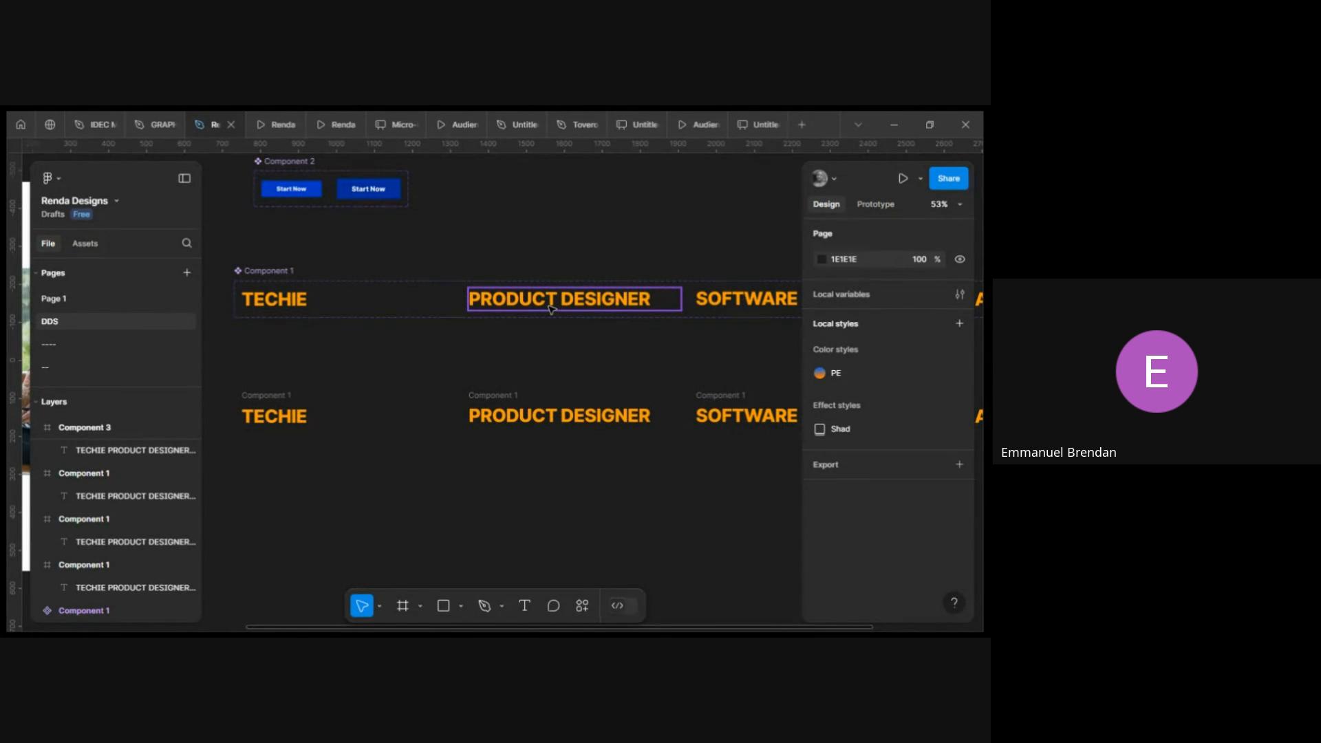
Inspect the prototype interaction on the first role variant of the original component.
{"action": "left_click", "coordinate": [295, 283]}
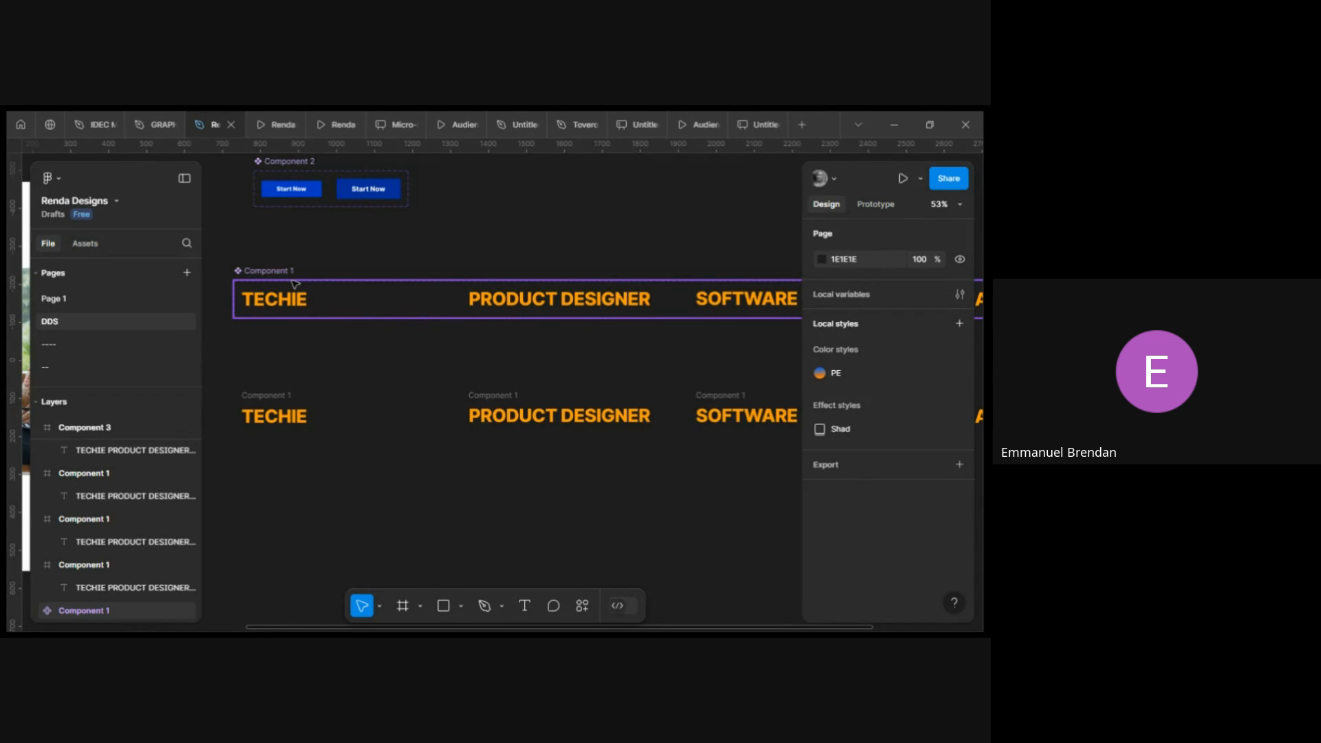
{"action": "double_click", "coordinate": [300, 304]}
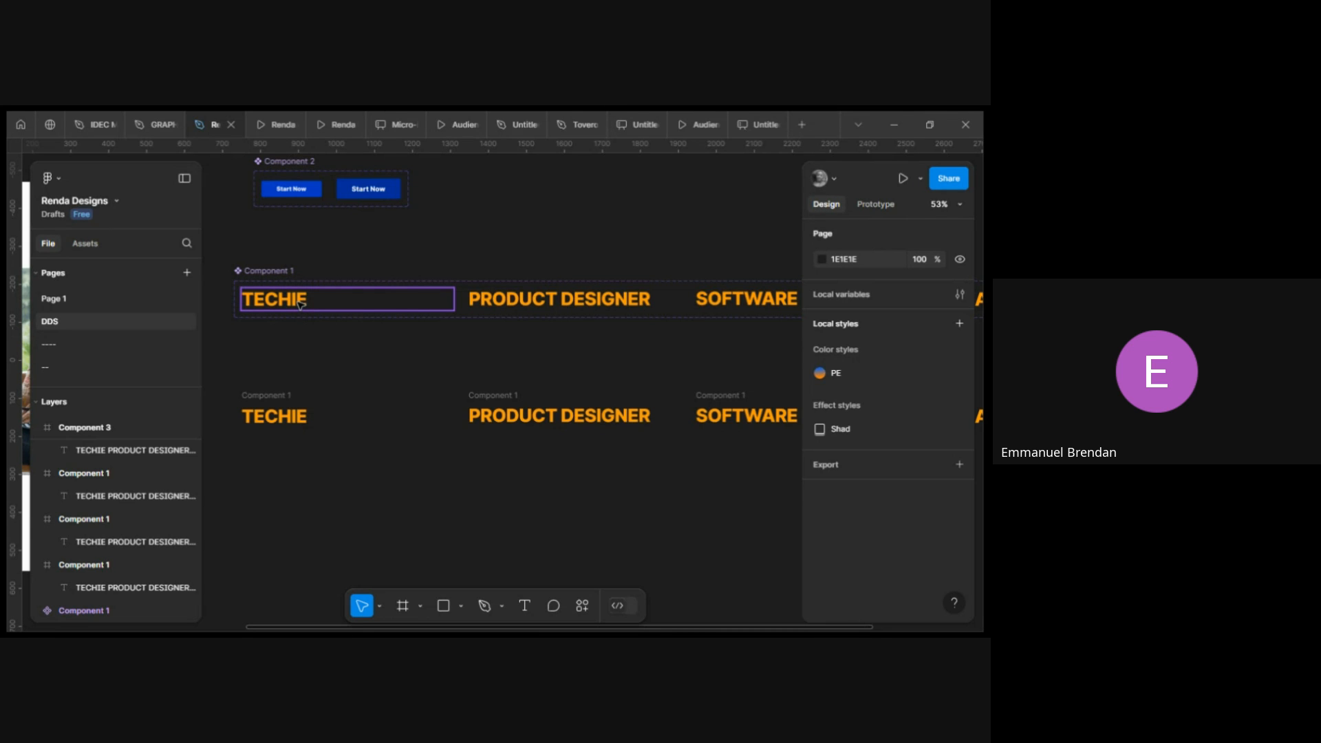
{"action": "left_click", "coordinate": [300, 303]}
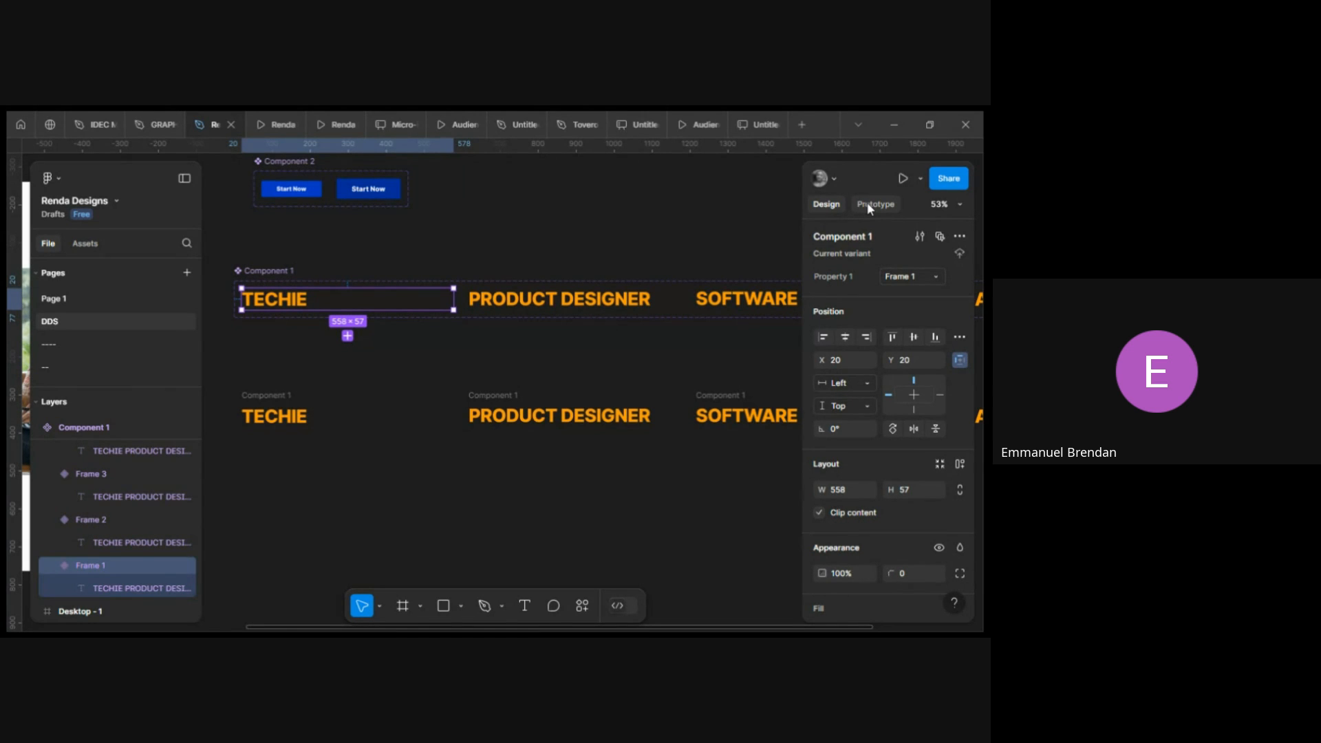
{"action": "left_click", "coordinate": [869, 205]}
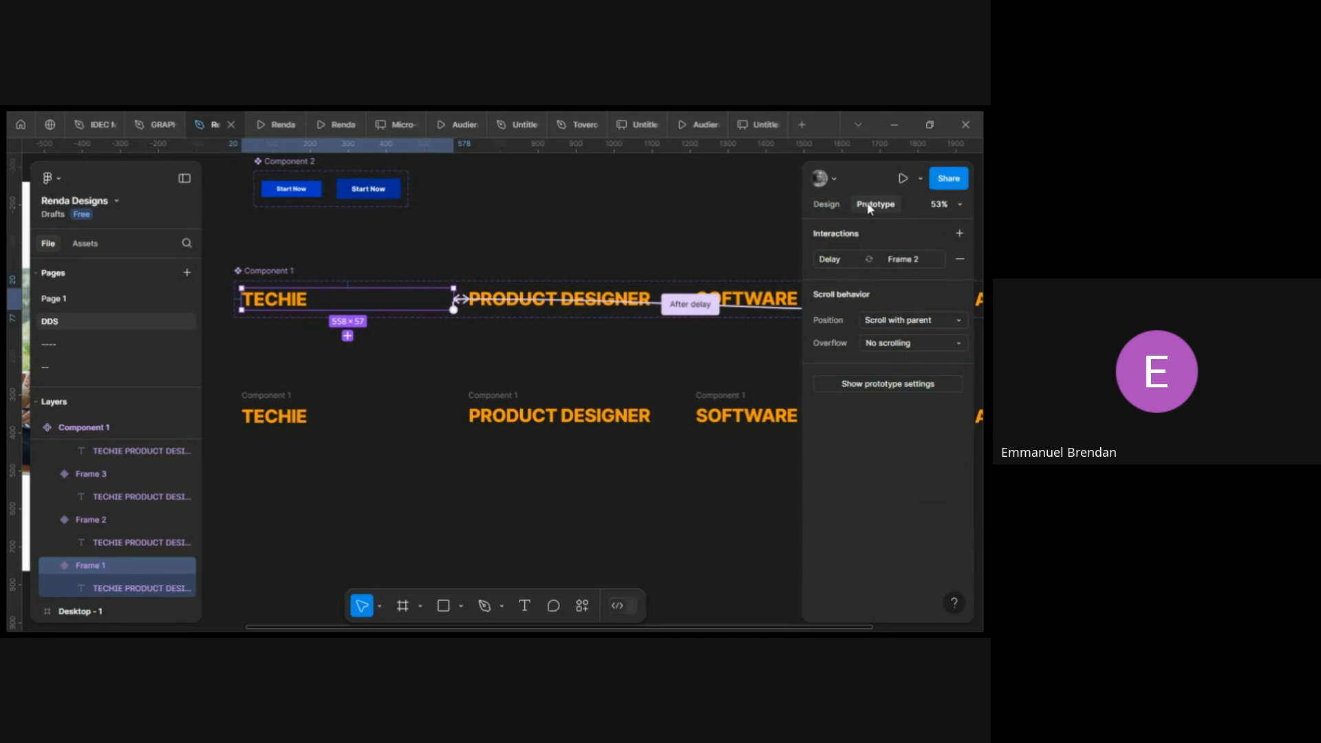
{"action": "scroll", "coordinate": [451, 298], "scroll_direction": "up", "scroll_amount": 10}
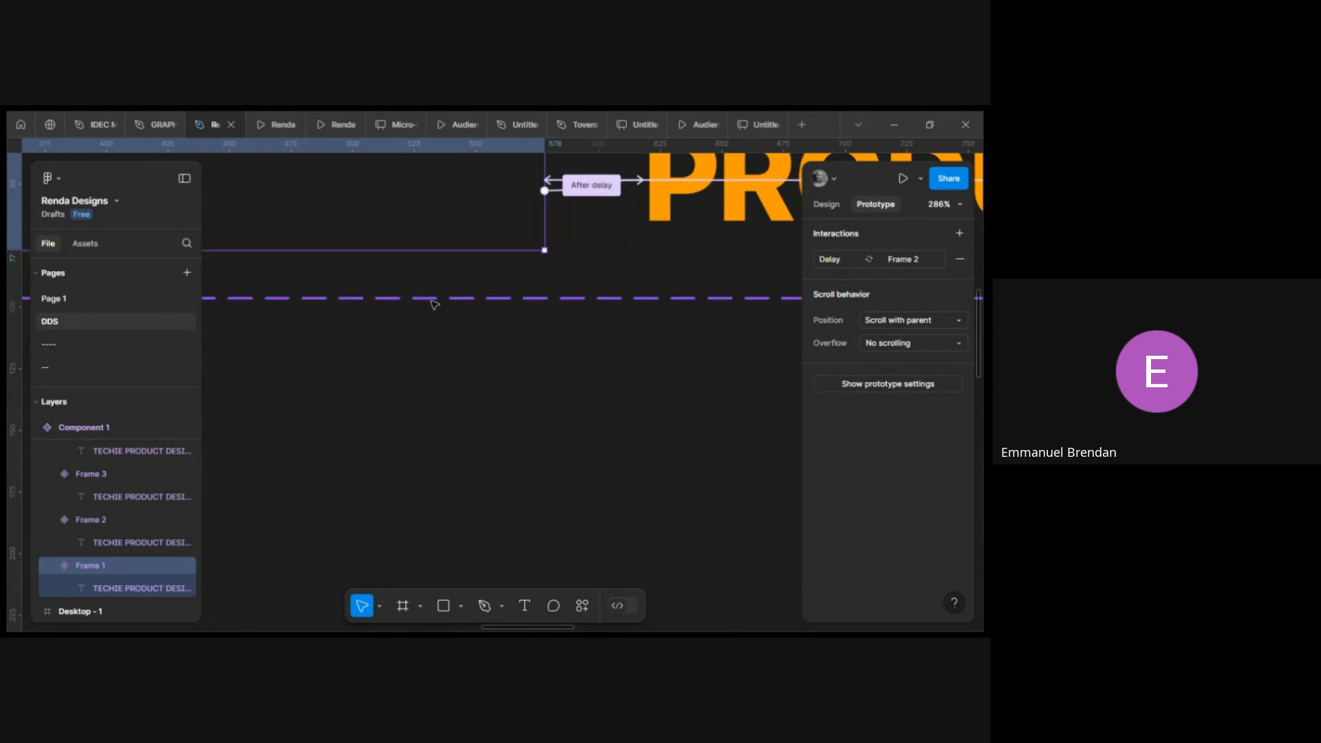
{"action": "left_click", "coordinate": [498, 228]}
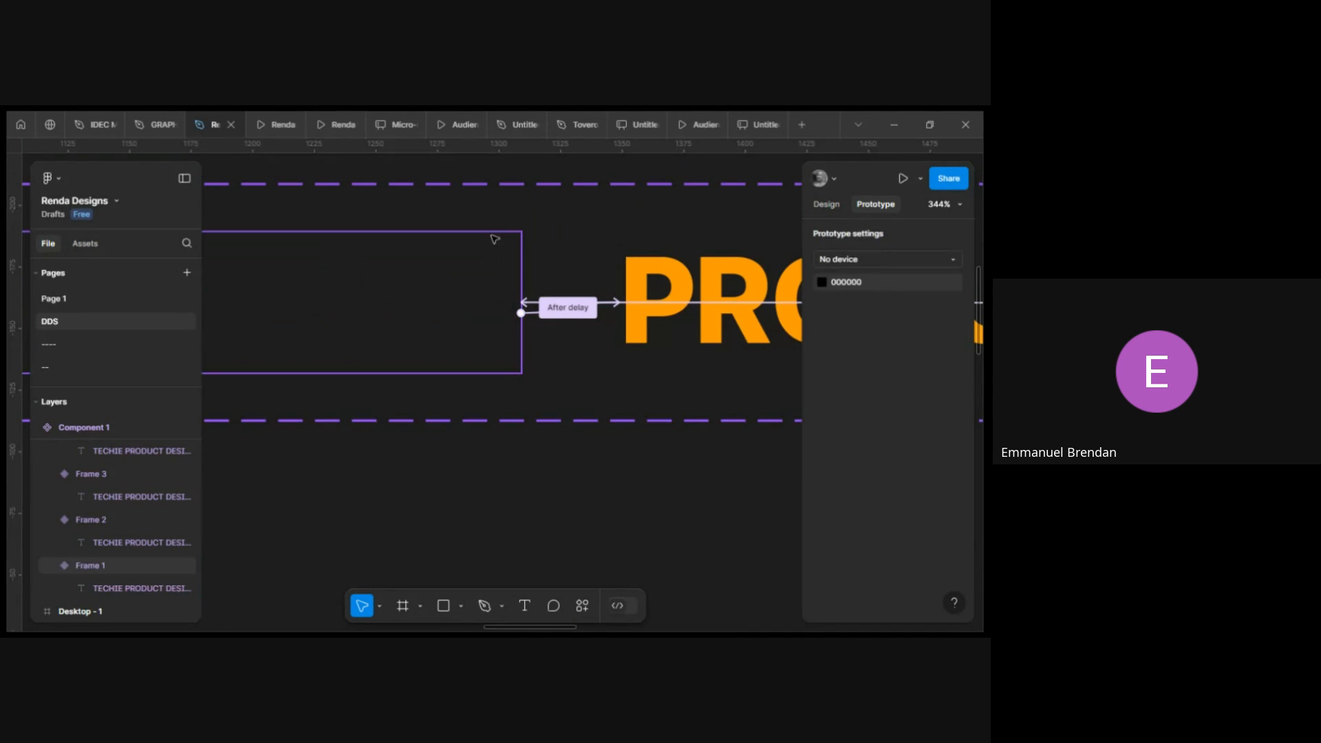
{"action": "left_click", "coordinate": [496, 241]}
{"action": "left_click", "coordinate": [535, 322]}
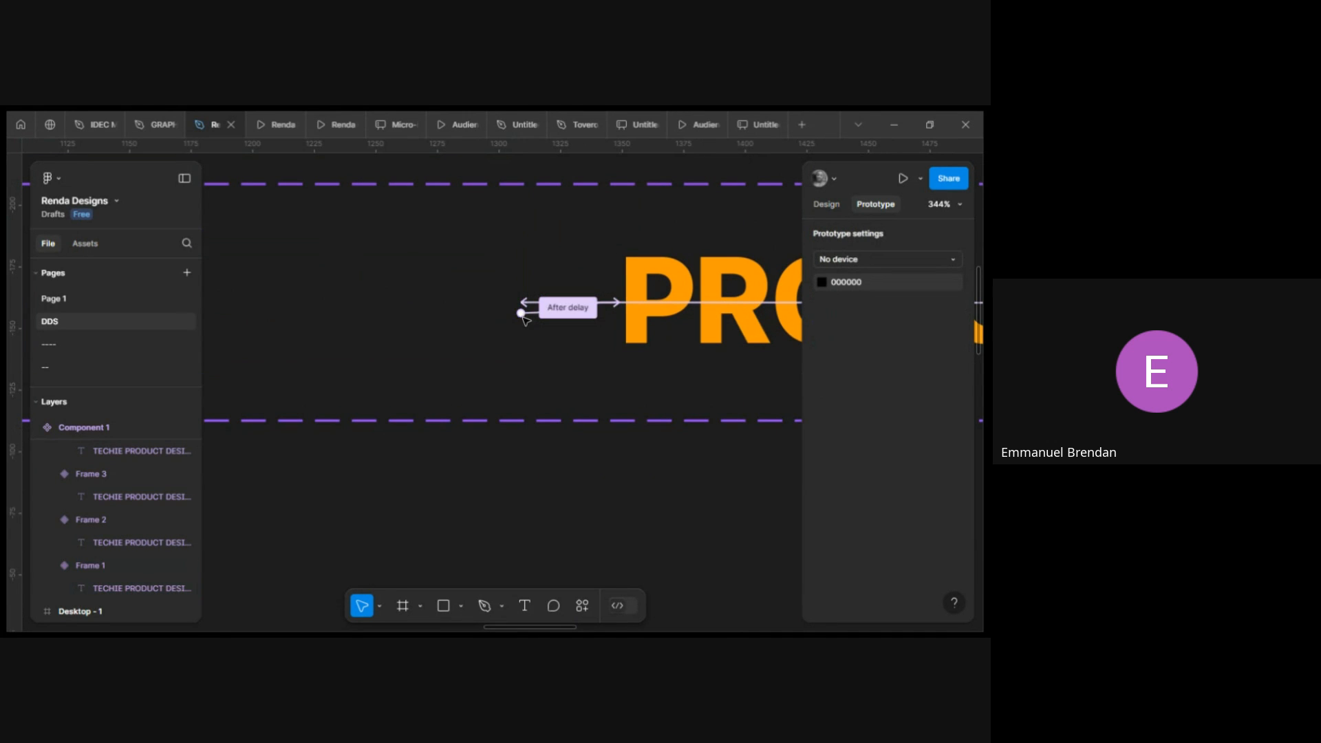
Select all four detached role frames and combine them into a new component set.
{"action": "scroll", "coordinate": [455, 371], "scroll_direction": "down", "scroll_amount": 10}
{"action": "scroll", "coordinate": [452, 428], "scroll_direction": "down", "scroll_amount": 2}
{"action": "left_click", "coordinate": [285, 392]}
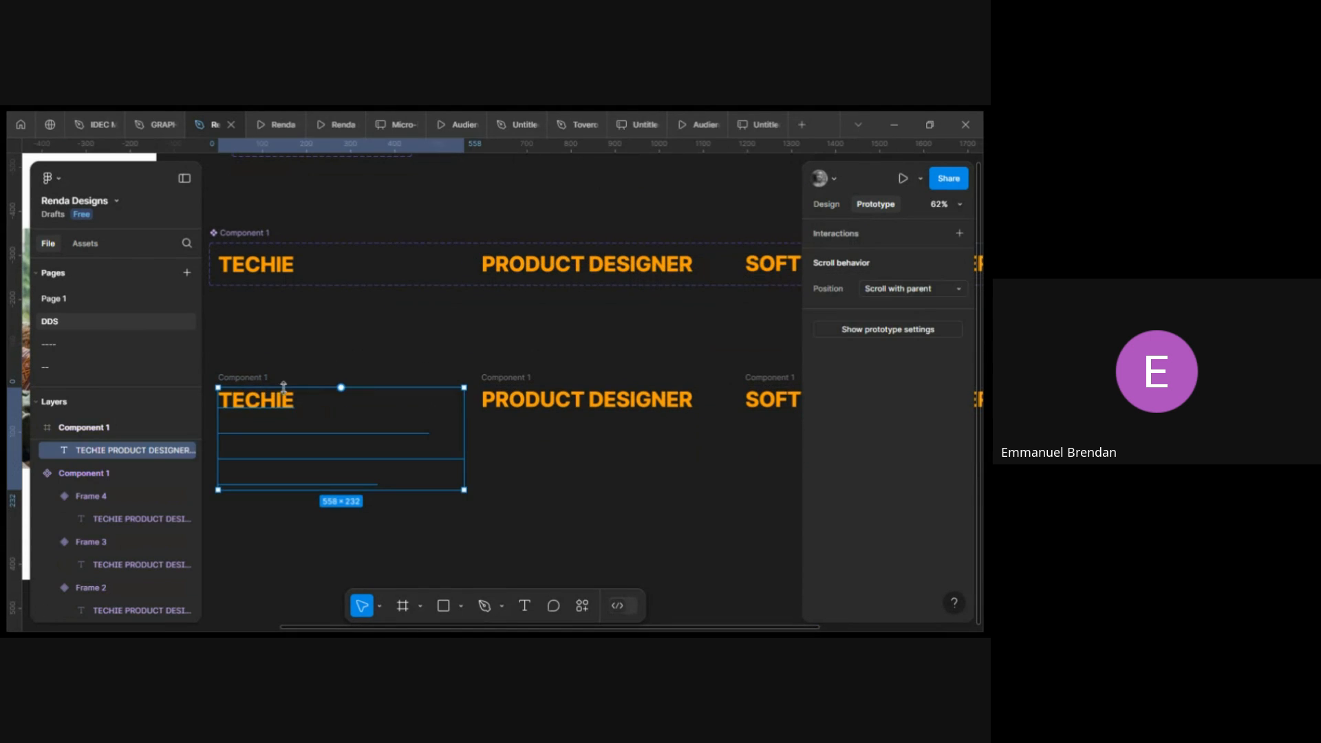
{"action": "left_click", "coordinate": [293, 356]}
{"action": "left_click", "coordinate": [265, 396]}
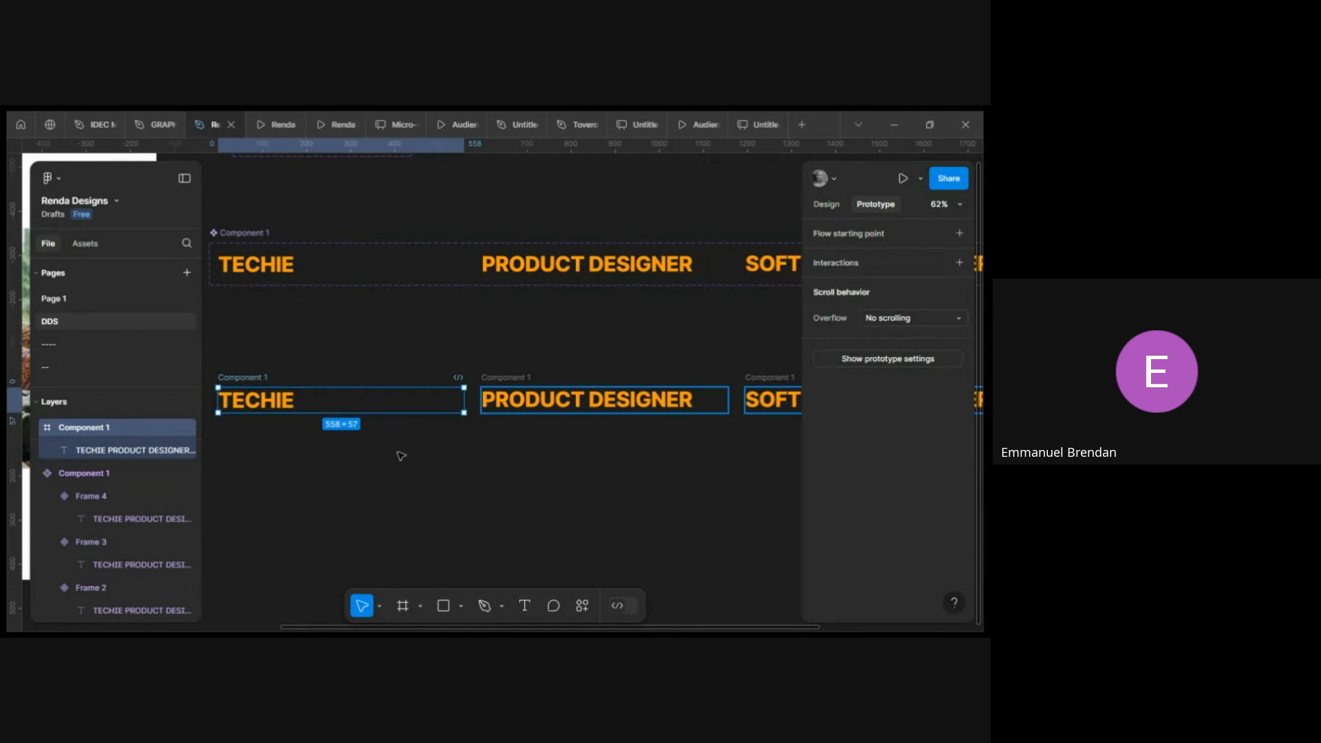
{"action": "left_click", "coordinate": [402, 457]}
{"action": "left_click", "coordinate": [287, 385]}
{"action": "left_click", "coordinate": [660, 386], "text": "shift"}
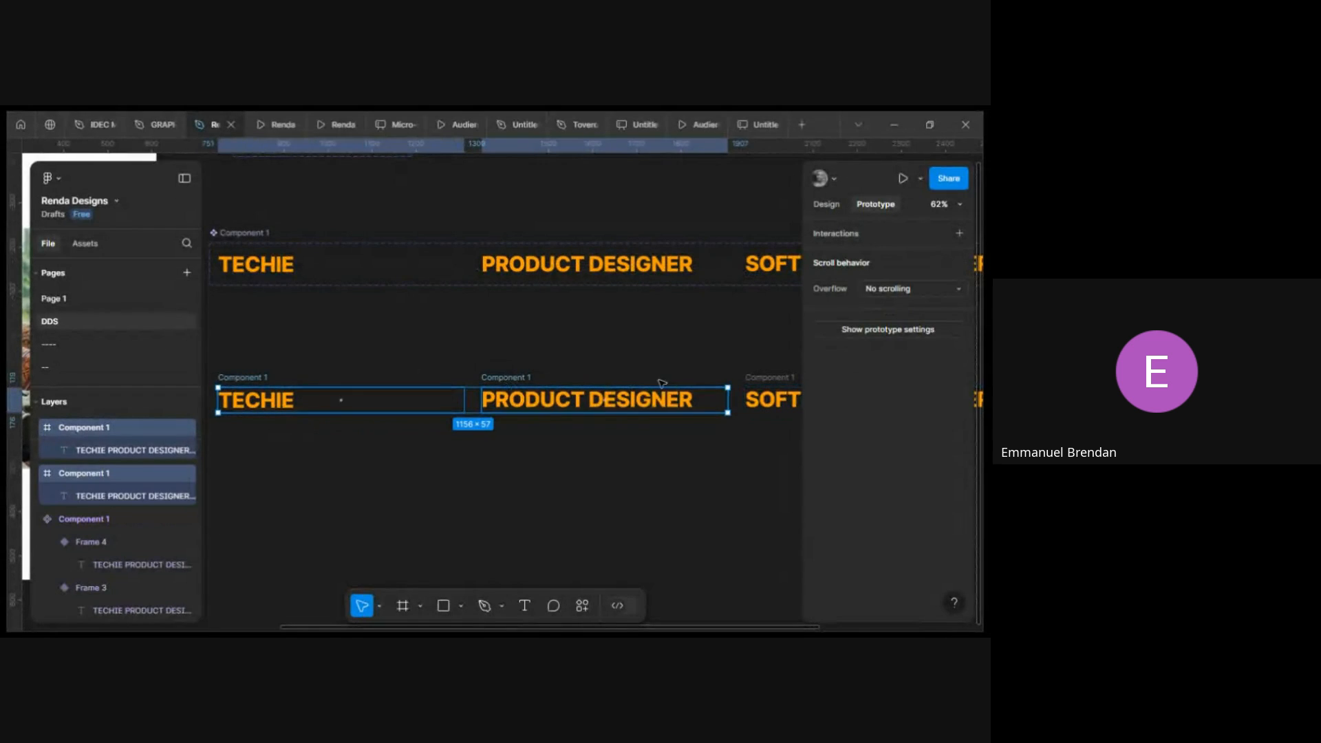
{"action": "left_click", "coordinate": [770, 385], "text": "shift"}
{"action": "scroll", "coordinate": [688, 392], "scroll_direction": "right", "scroll_amount": 5}
{"action": "left_click", "coordinate": [619, 393], "text": "shift"}
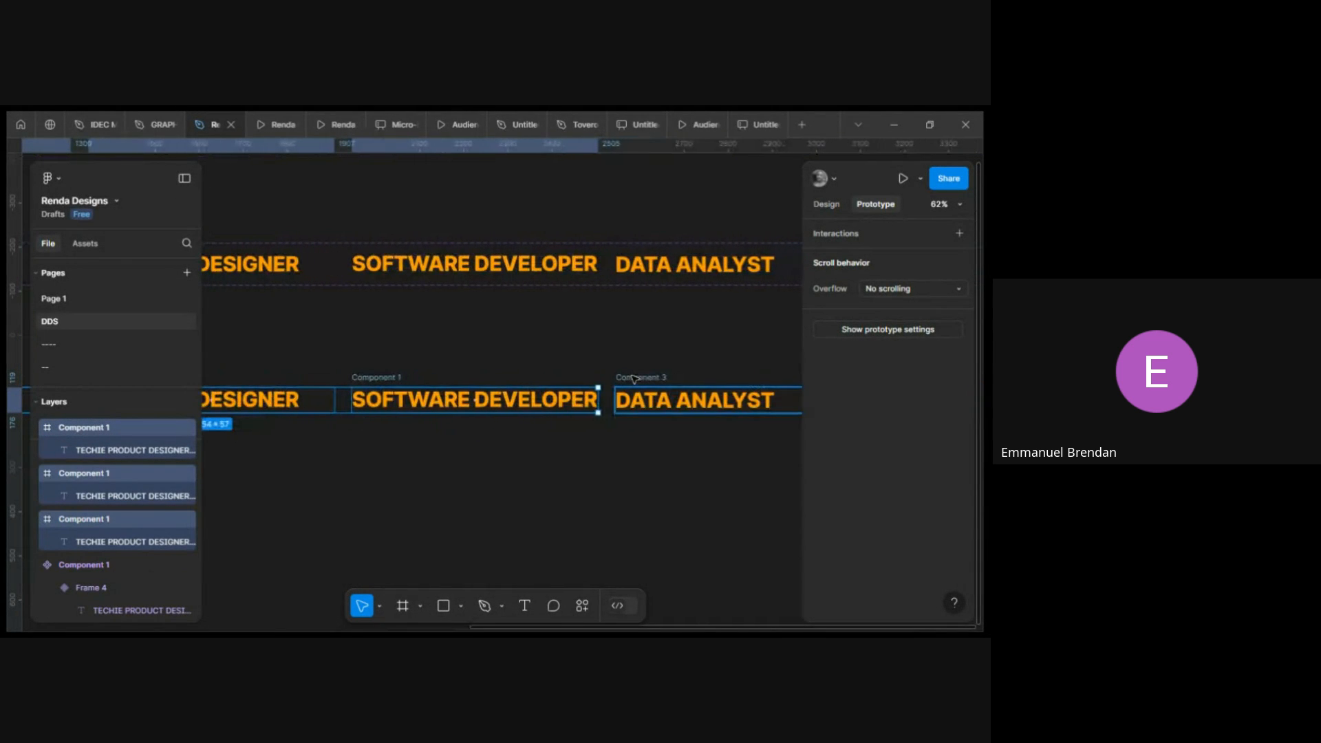
{"action": "left_click", "coordinate": [825, 205]}
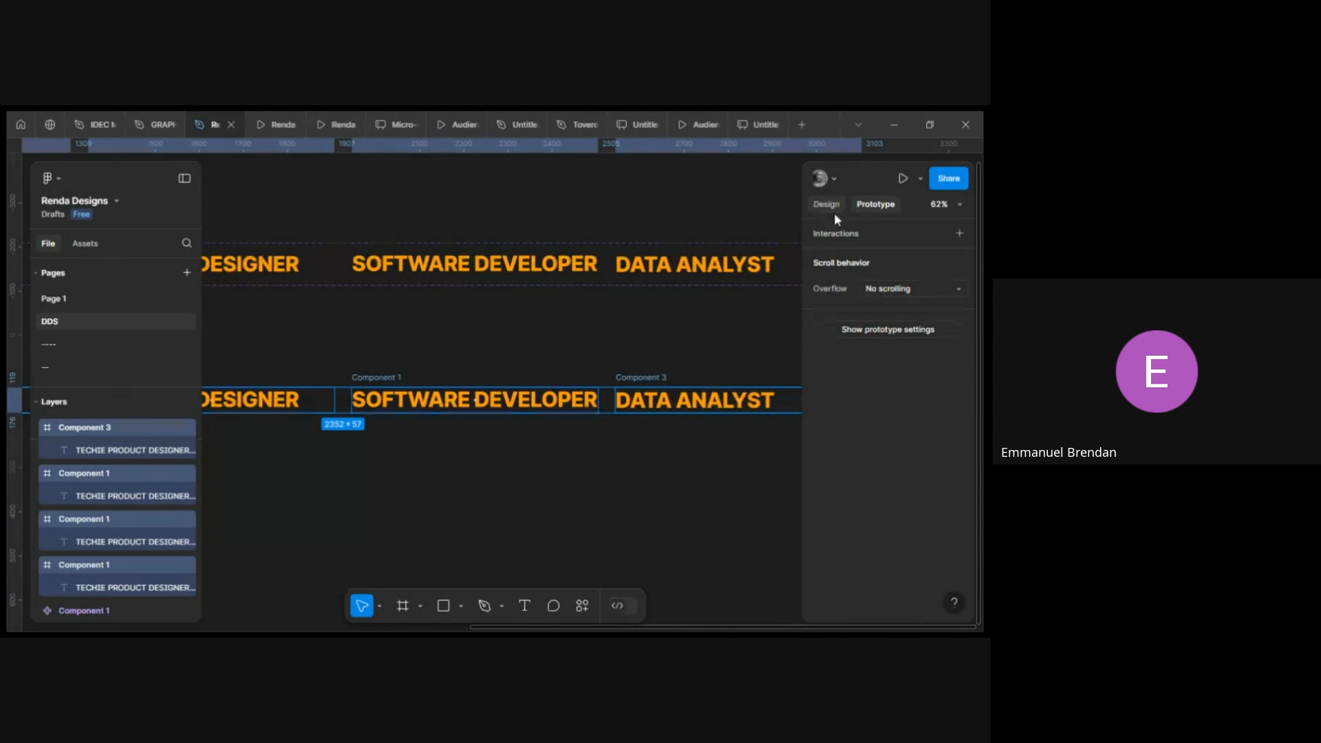
{"action": "left_click", "coordinate": [959, 236]}
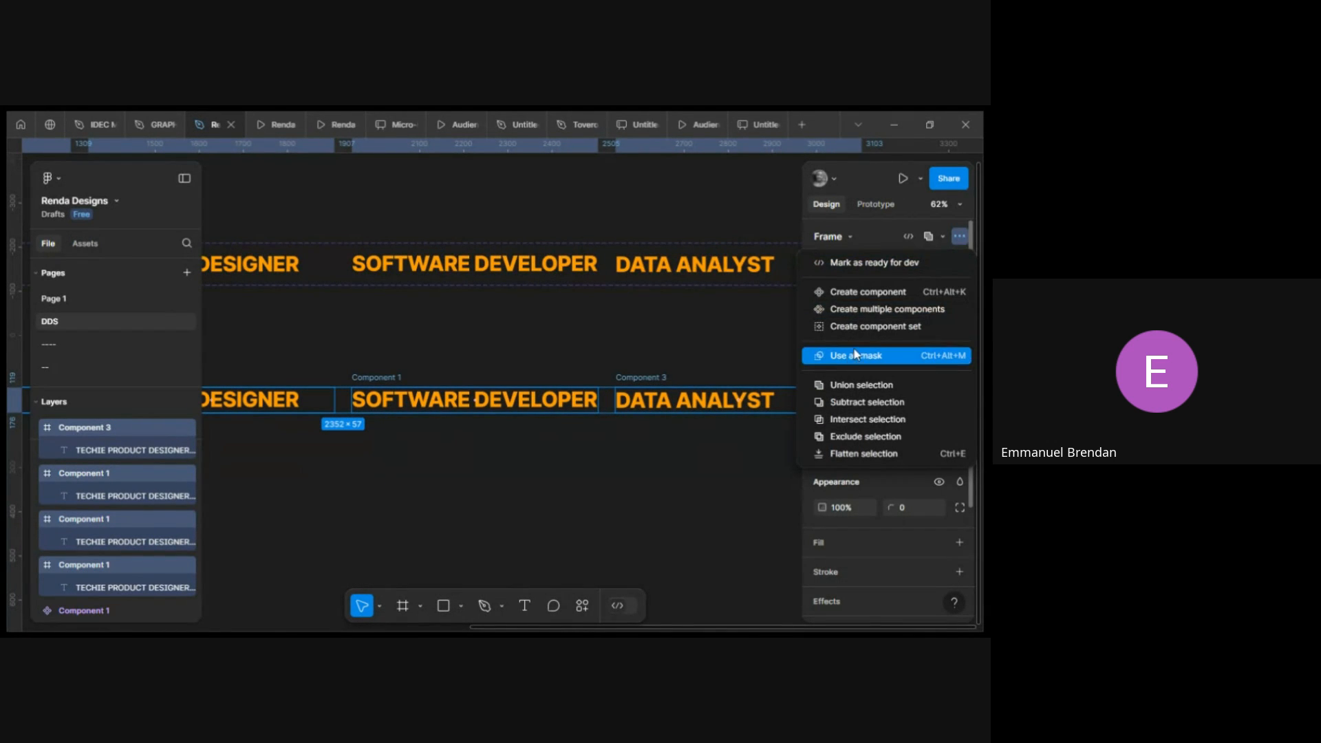
{"action": "left_click", "coordinate": [874, 328]}
{"action": "scroll", "coordinate": [421, 375], "scroll_direction": "left", "scroll_amount": 1}
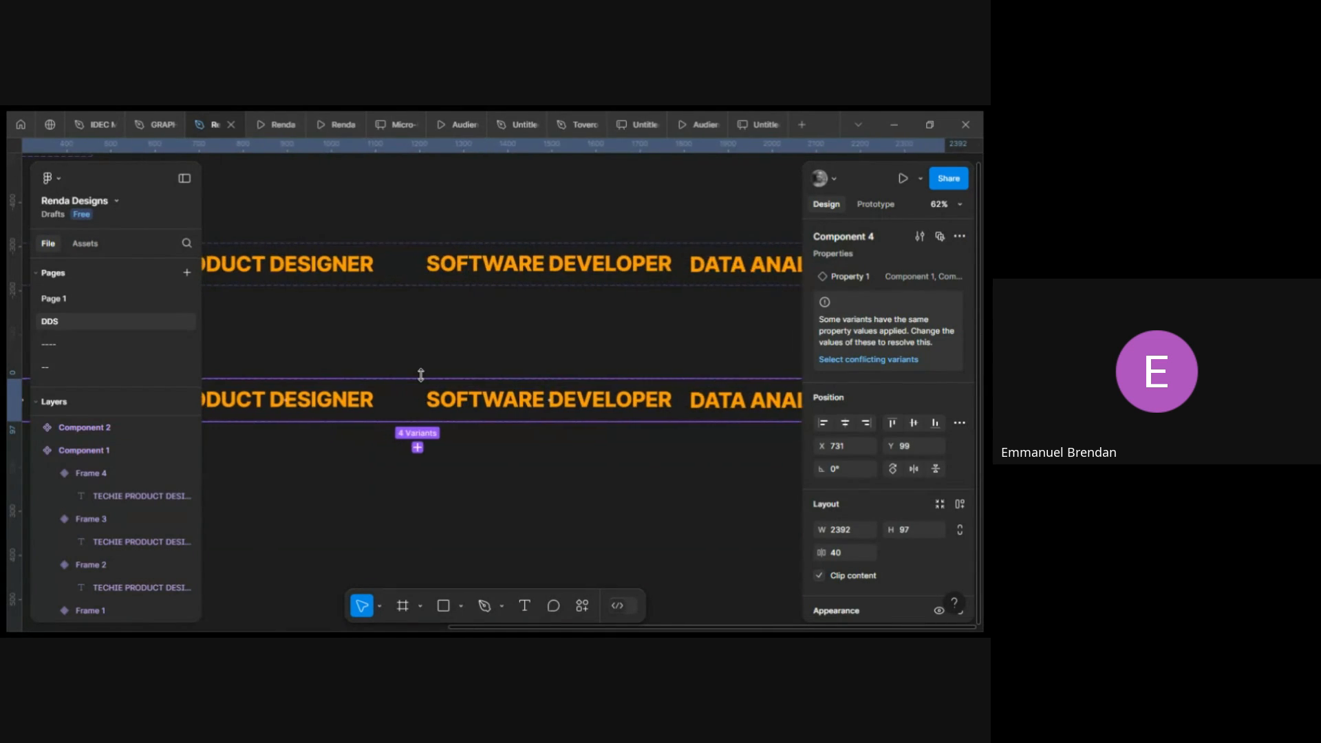
Select the first variant of the new role component set and rename its property value to Com22ponent 1.
{"action": "scroll", "coordinate": [421, 375], "scroll_direction": "down", "scroll_amount": 4}
{"action": "scroll", "coordinate": [421, 375], "scroll_direction": "left", "scroll_amount": 1}
{"action": "scroll", "coordinate": [421, 375], "scroll_direction": "up", "scroll_amount": 4}
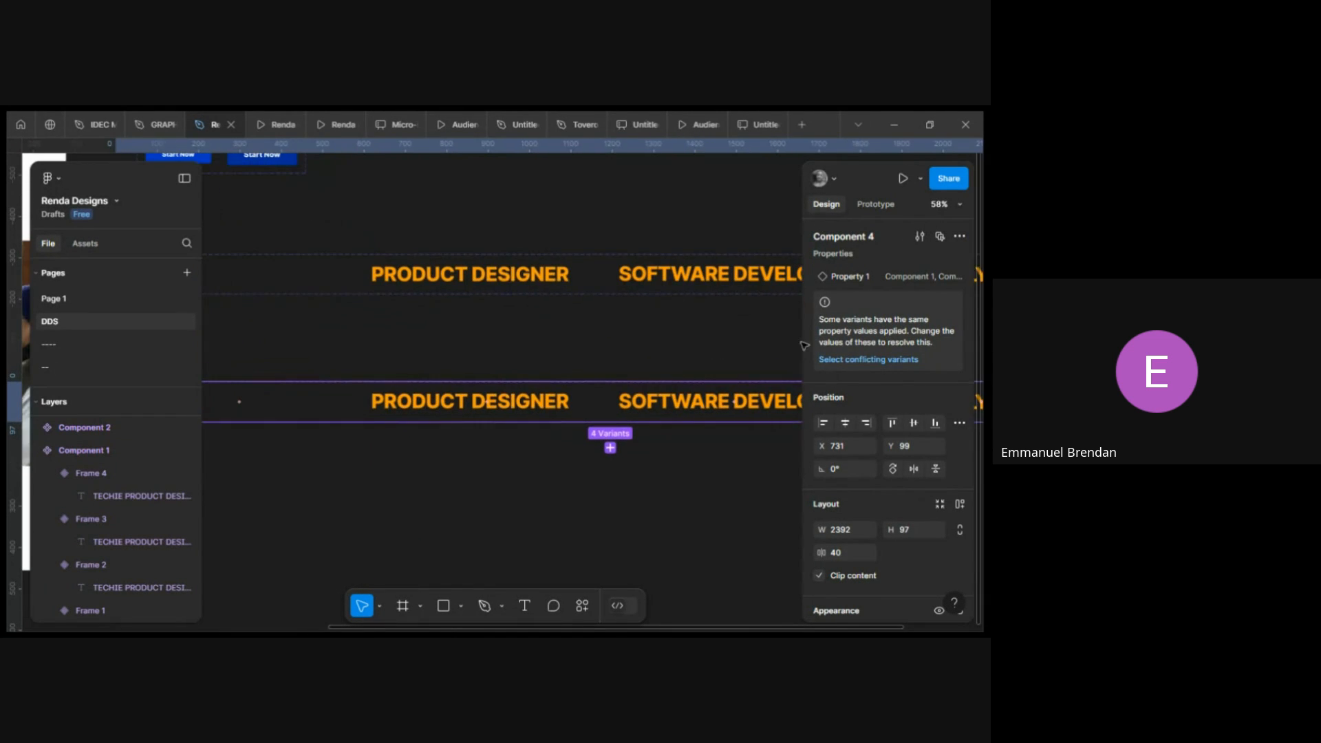
{"action": "scroll", "coordinate": [594, 351], "scroll_direction": "left", "scroll_amount": 3}
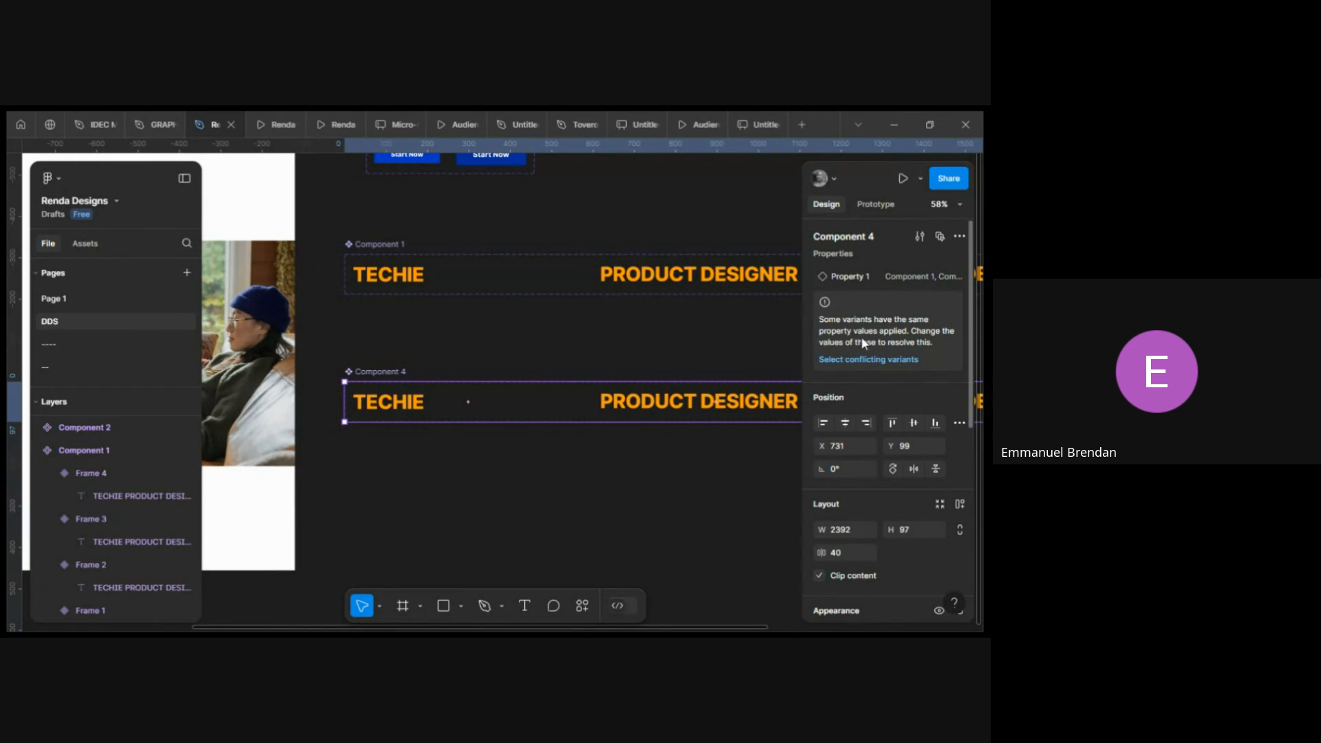
{"action": "left_click", "coordinate": [424, 411]}
{"action": "scroll", "coordinate": [492, 410], "scroll_direction": "right", "scroll_amount": 2}
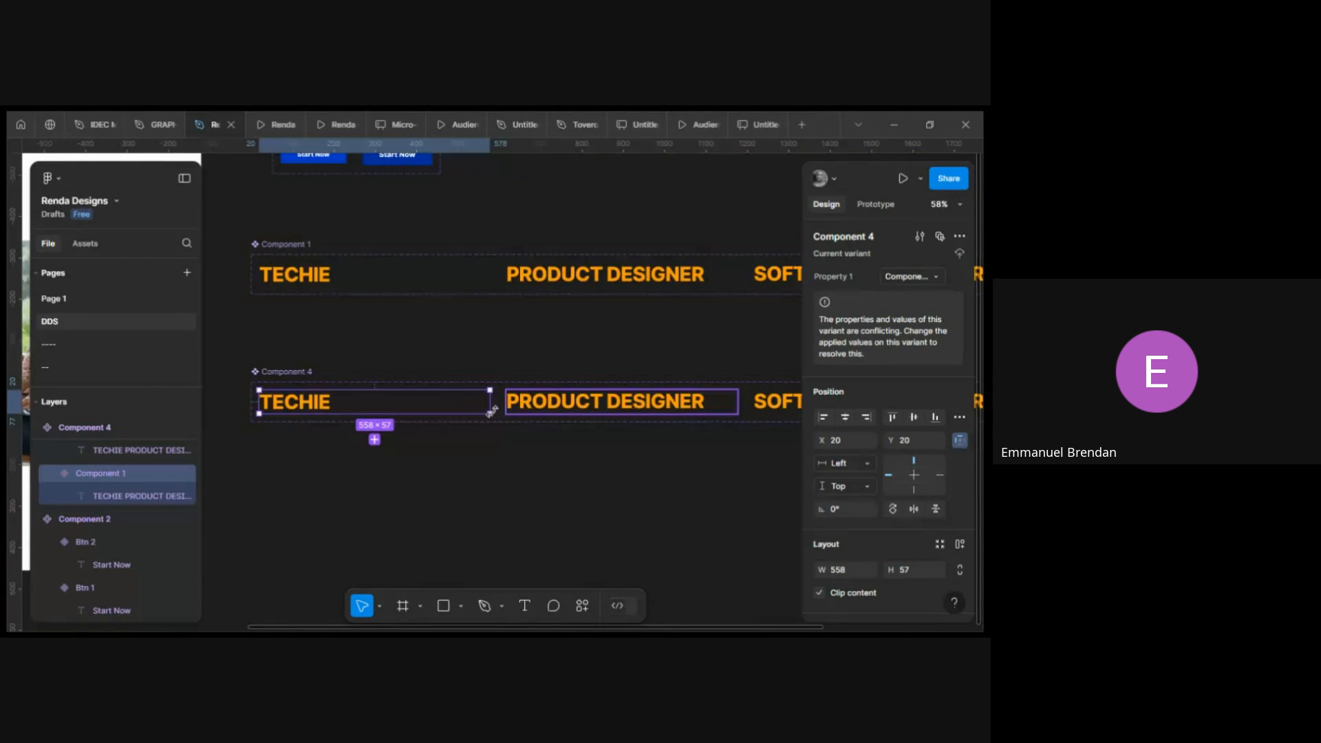
{"action": "scroll", "coordinate": [489, 405], "scroll_direction": "right", "scroll_amount": 1}
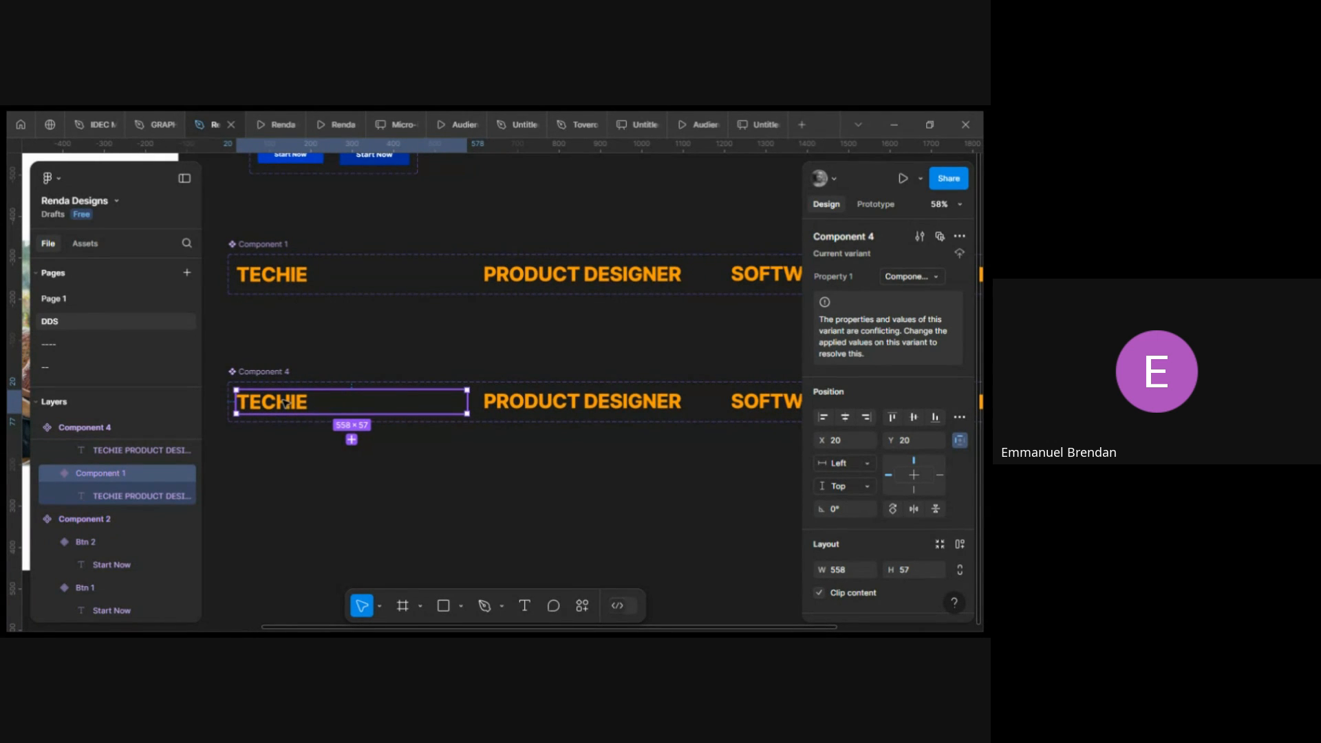
{"action": "scroll", "coordinate": [420, 402], "scroll_direction": "up", "scroll_amount": 5}
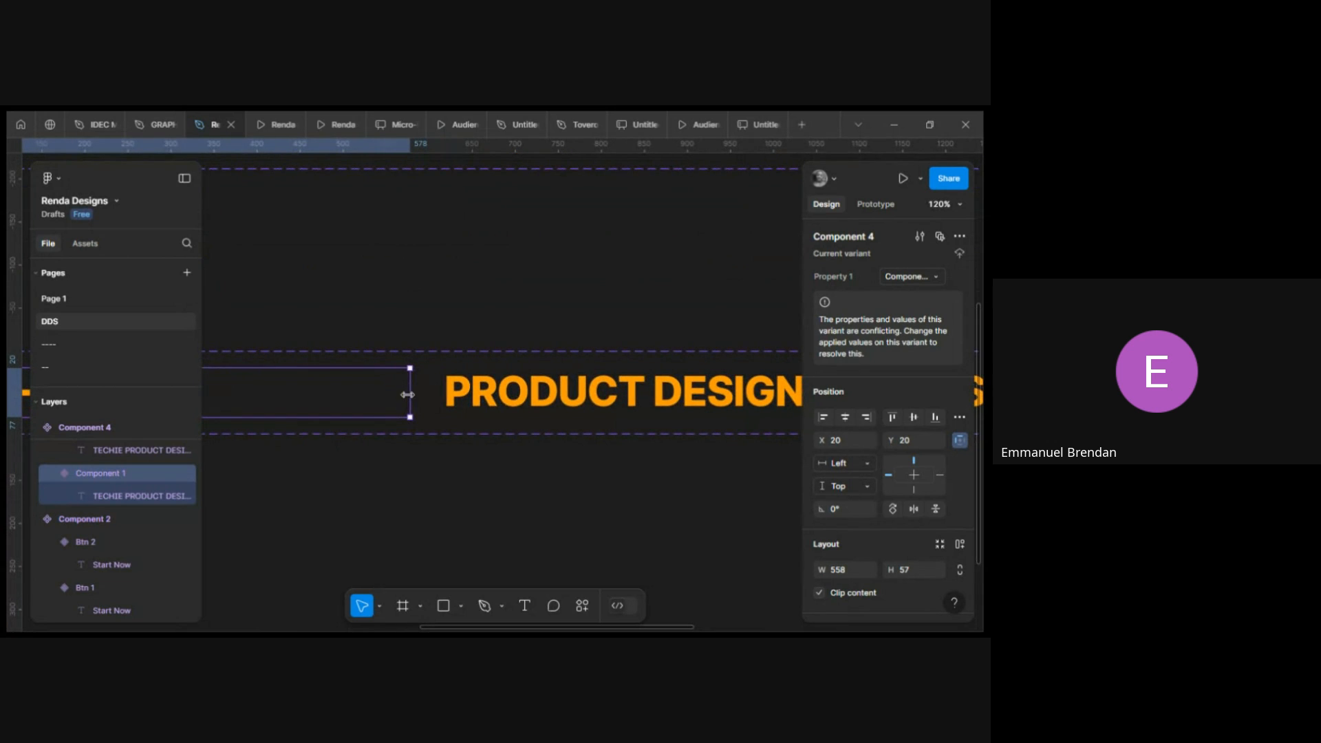
{"action": "scroll", "coordinate": [420, 403], "scroll_direction": "up", "scroll_amount": 2}
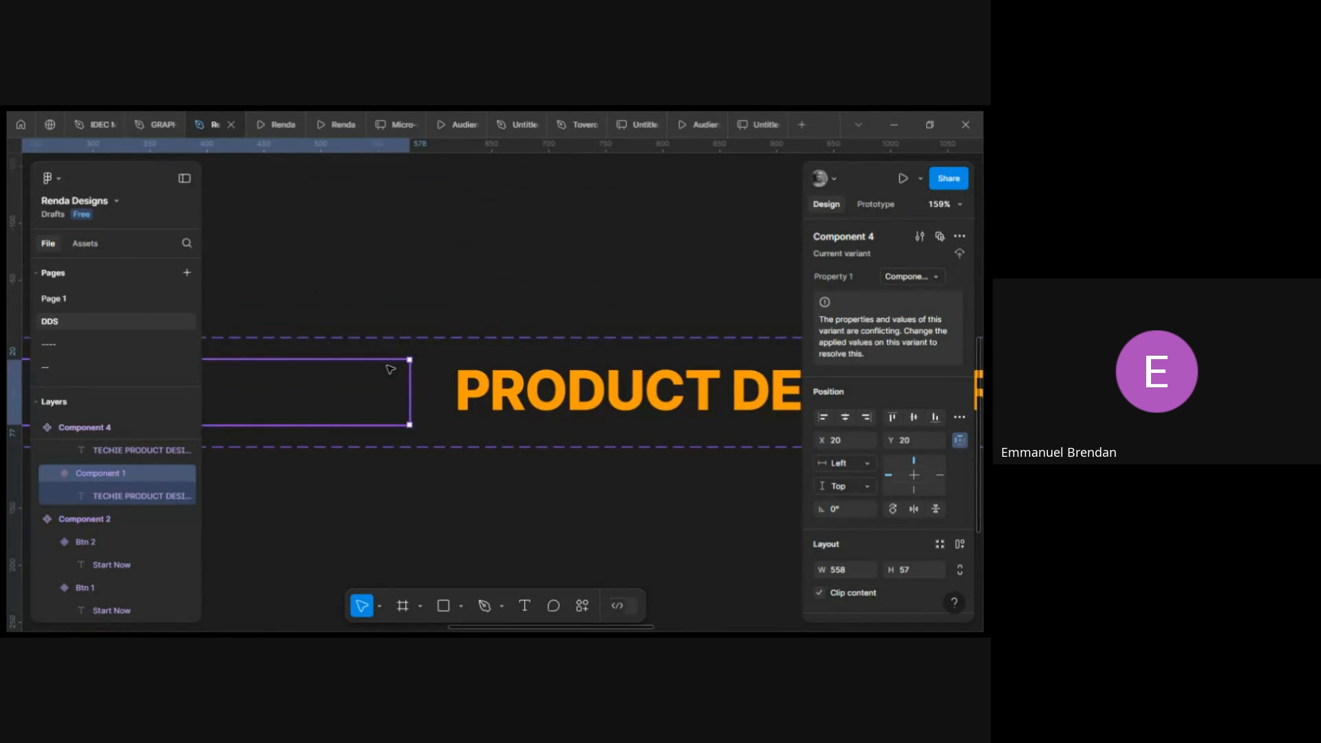
{"action": "scroll", "coordinate": [482, 385], "scroll_direction": "left", "scroll_amount": 2}
{"action": "left_click", "coordinate": [904, 276]}
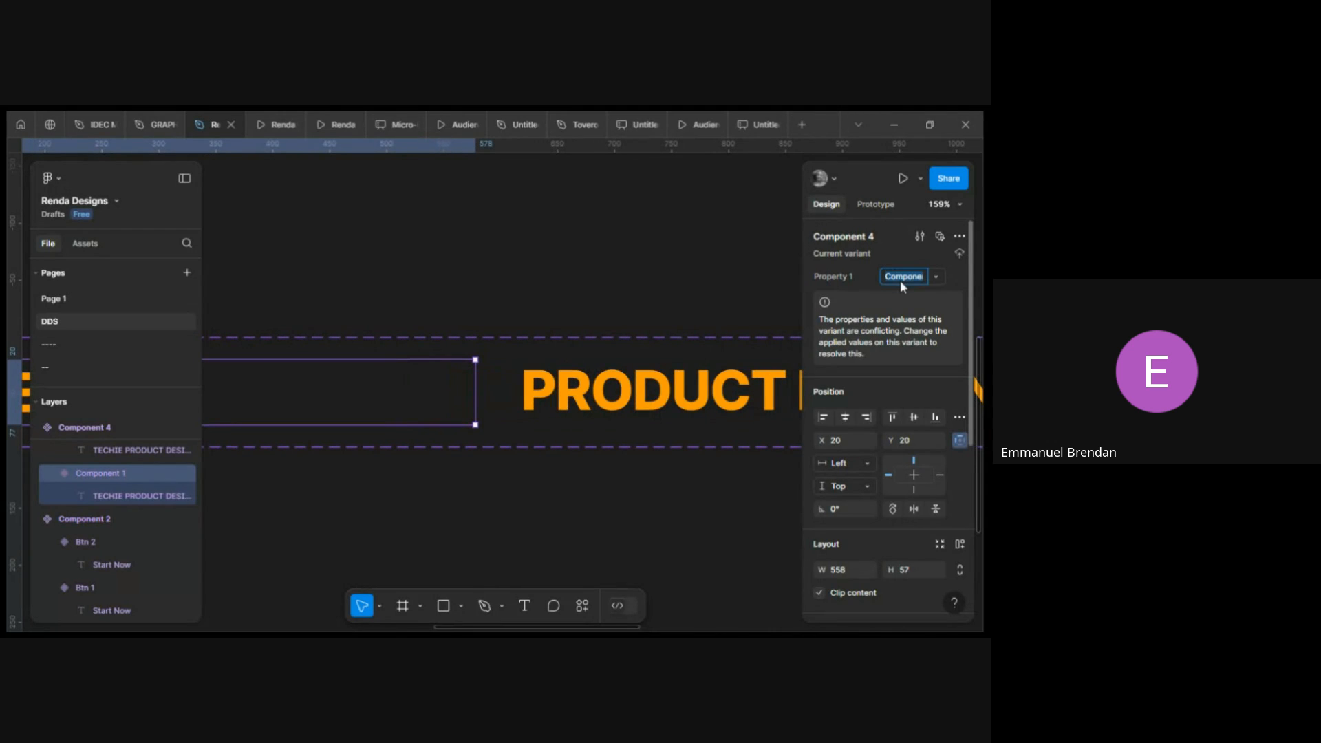
{"action": "type", "text": "22"}
{"action": "left_click", "coordinate": [693, 300]}
{"action": "left_click", "coordinate": [266, 406]}
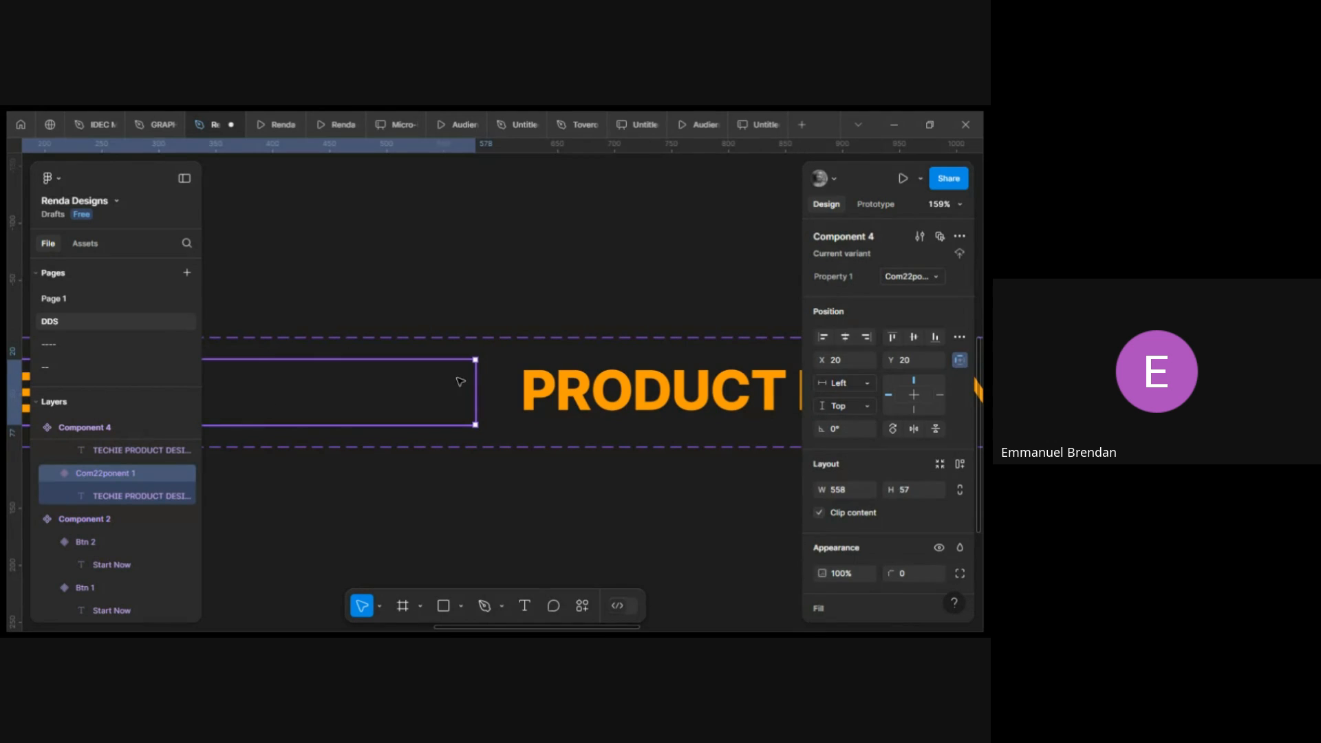
In prototype mode, connect the first variant to the Product Designer variant with an After delay trigger.
{"action": "left_click", "coordinate": [871, 203]}
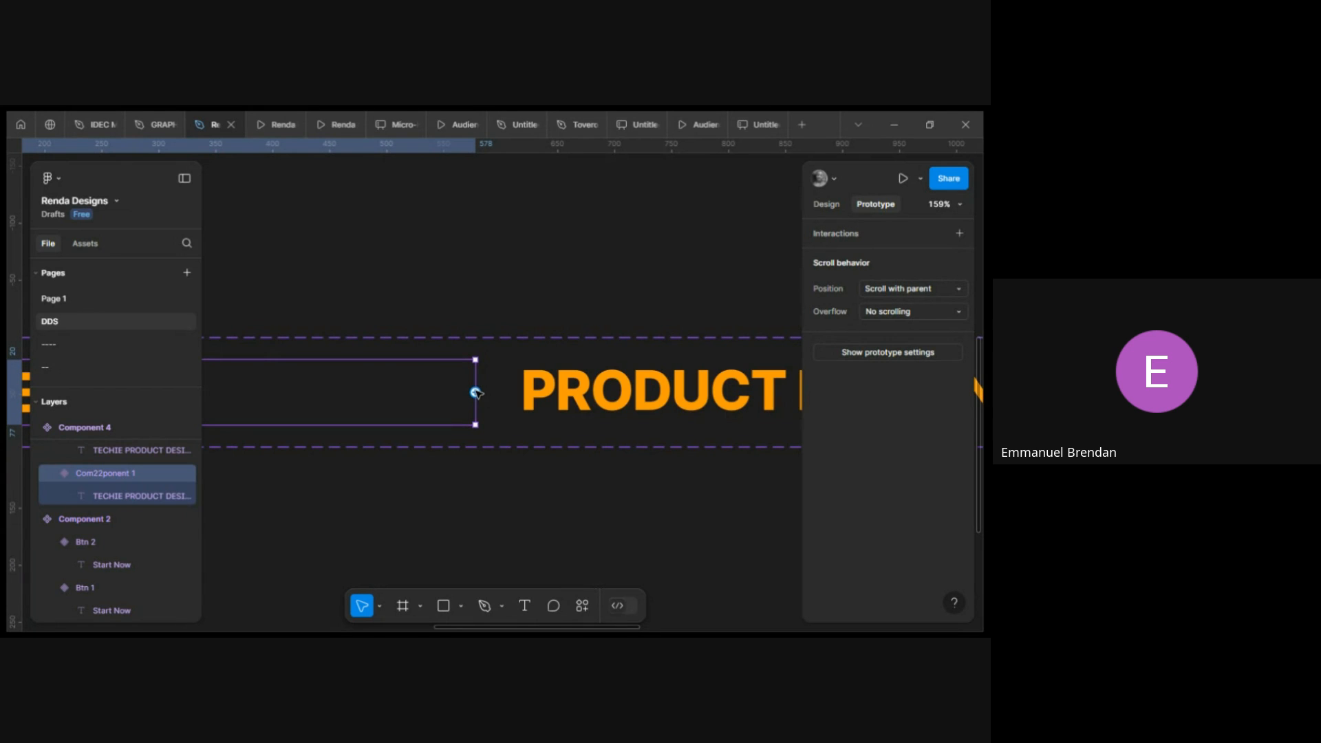
{"action": "left_click_drag", "start_coordinate": [476, 392], "coordinate": [533, 394]}
{"action": "scroll", "coordinate": [531, 390], "scroll_direction": "down", "scroll_amount": 5}
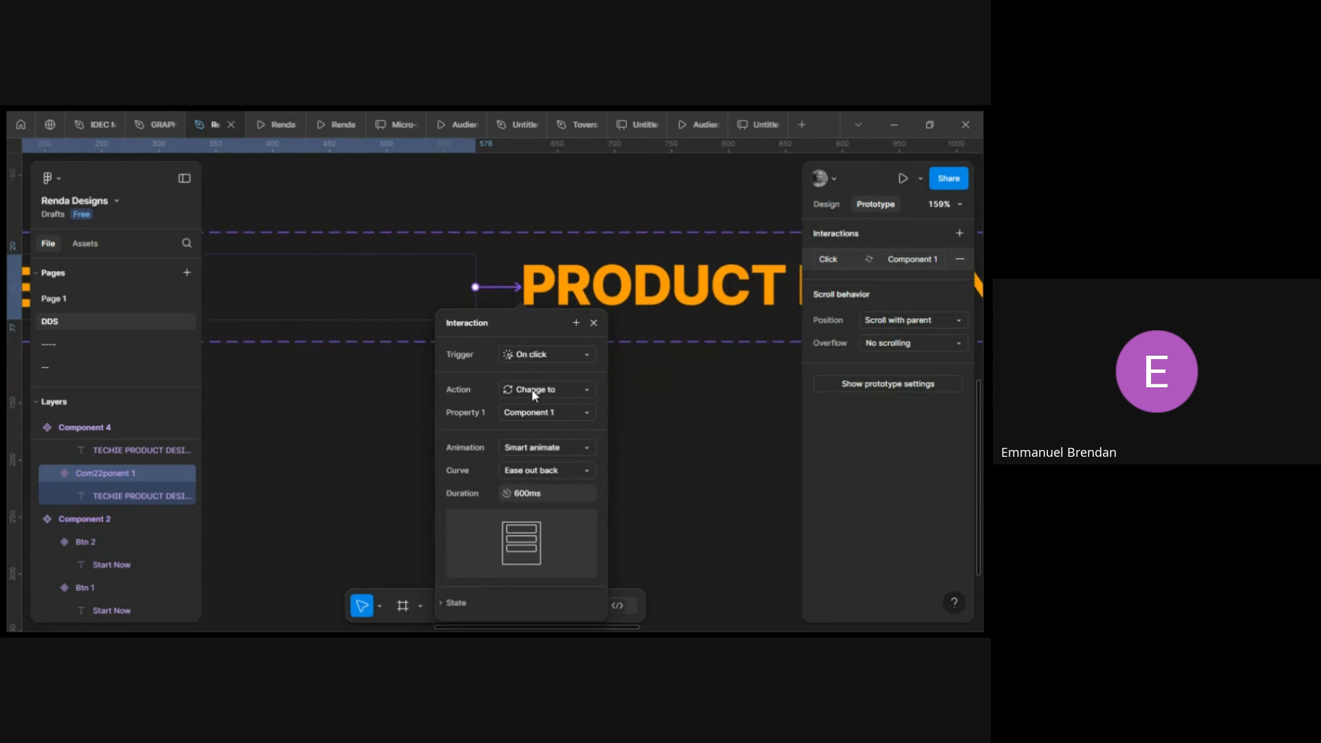
{"action": "scroll", "coordinate": [520, 279], "scroll_direction": "up", "scroll_amount": 2}
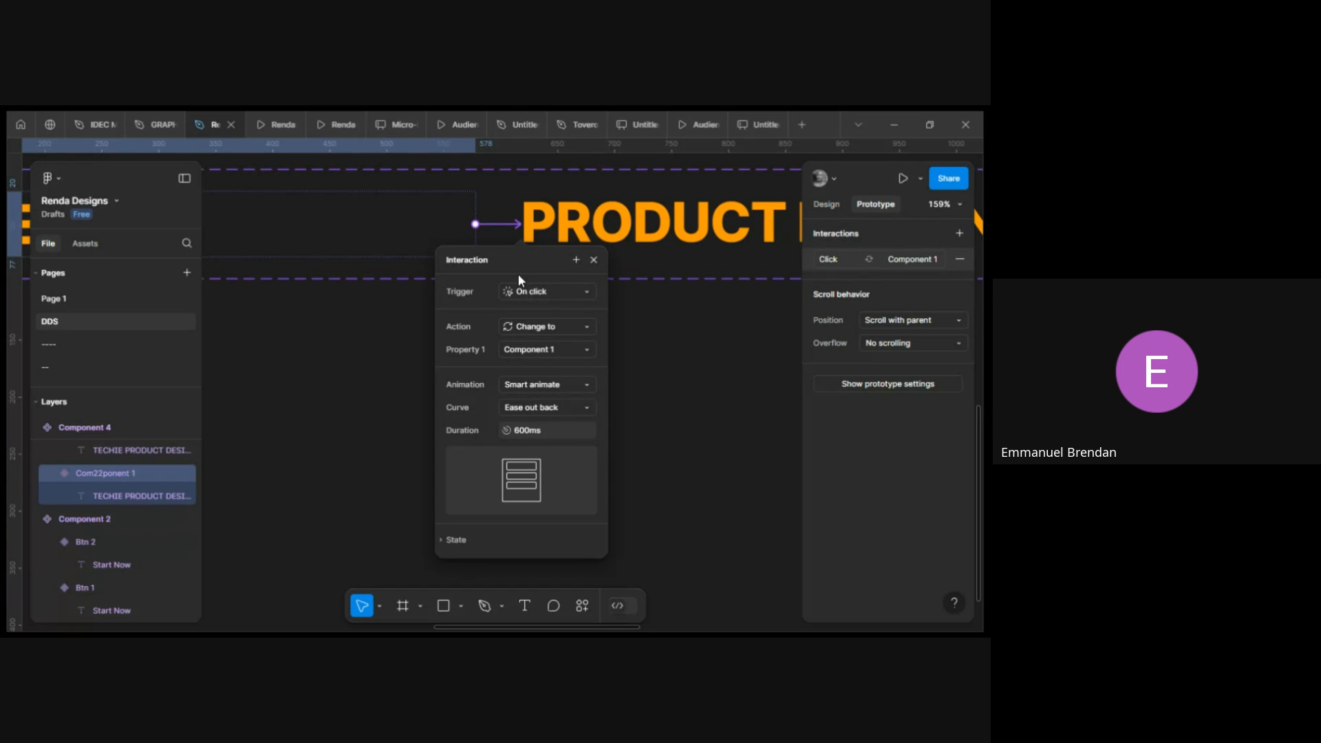
{"action": "scroll", "coordinate": [517, 274], "scroll_direction": "right", "scroll_amount": 2}
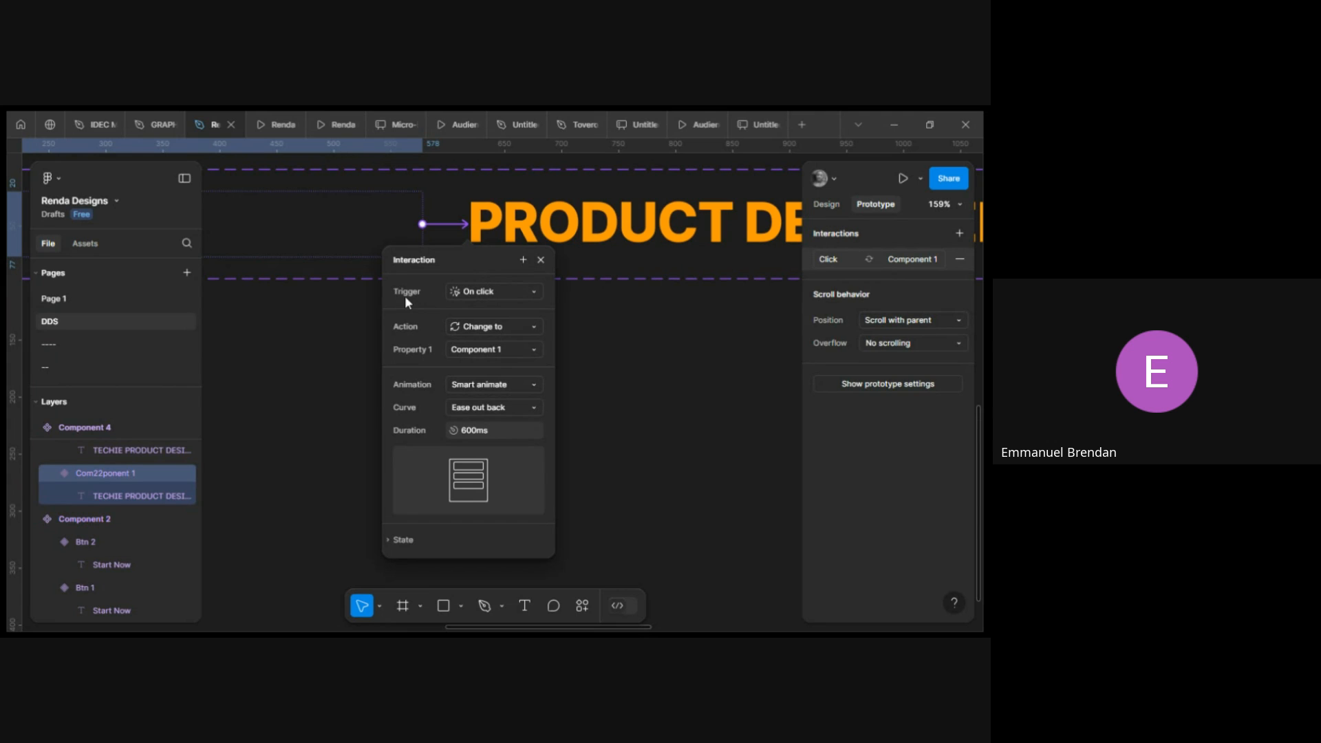
{"action": "left_click", "coordinate": [493, 295]}
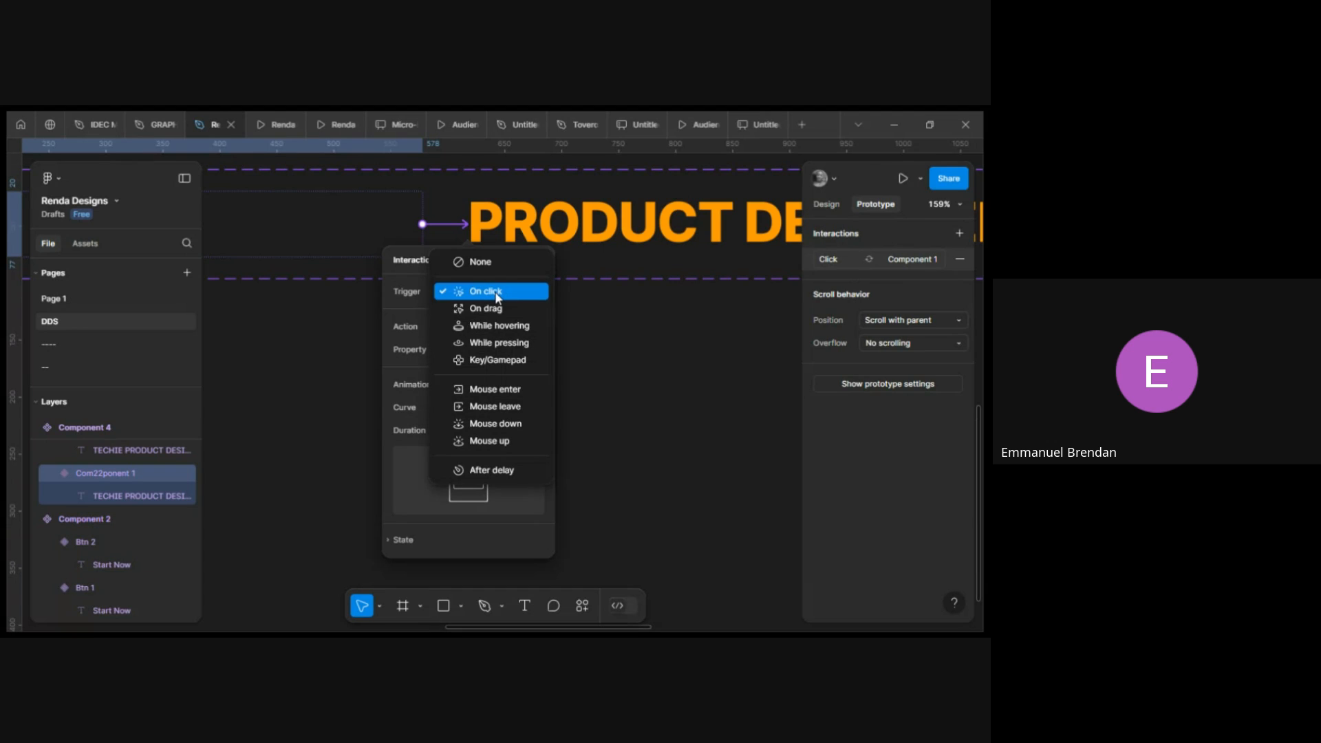
{"action": "left_click", "coordinate": [490, 471]}
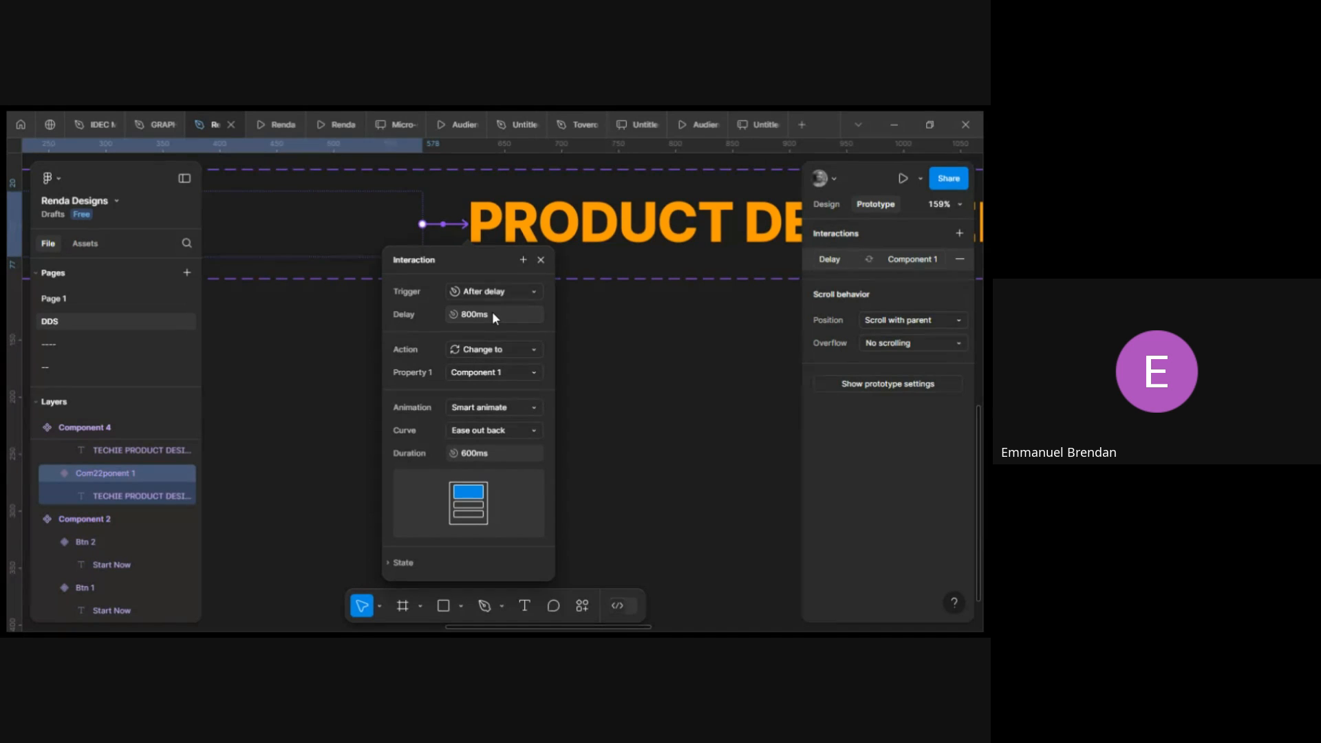
Set that interaction's animation curve to Ease in and out back and close the interaction settings.
{"action": "left_click", "coordinate": [514, 427]}
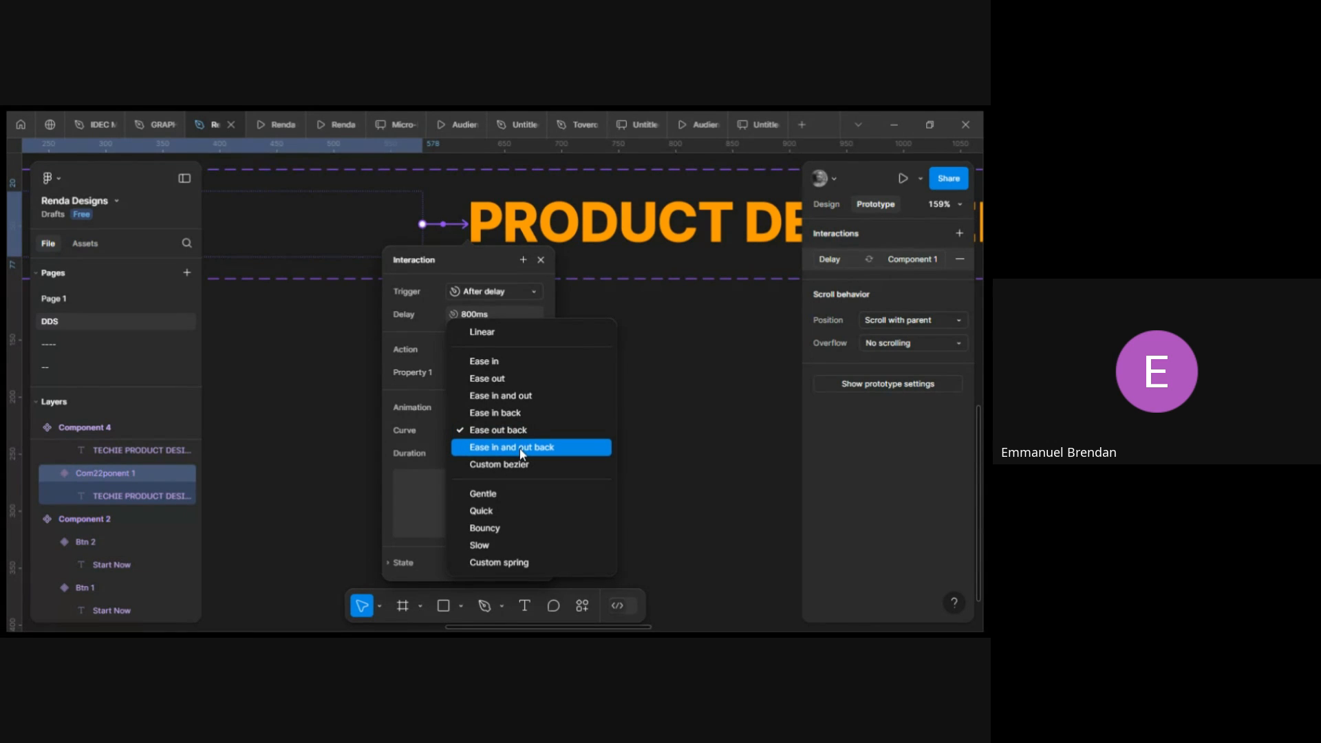
{"action": "left_click", "coordinate": [521, 449]}
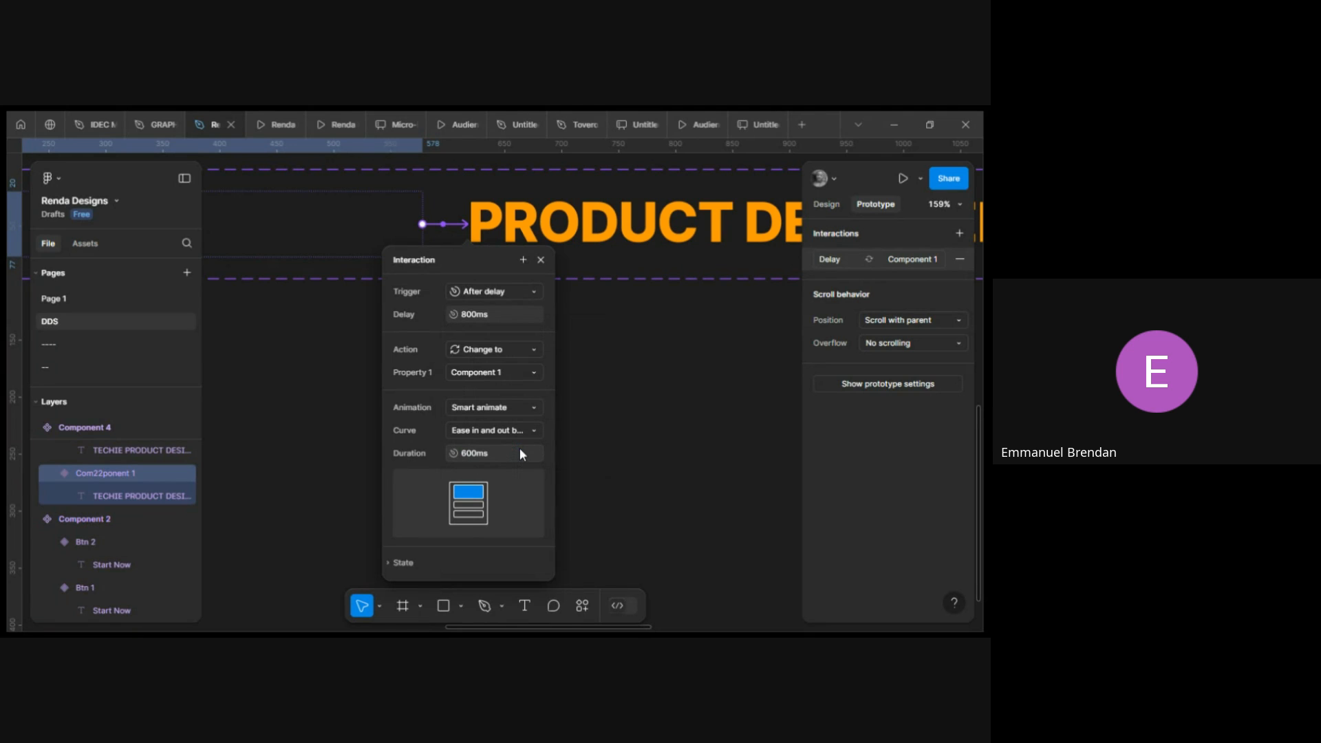
{"action": "left_click", "coordinate": [520, 430]}
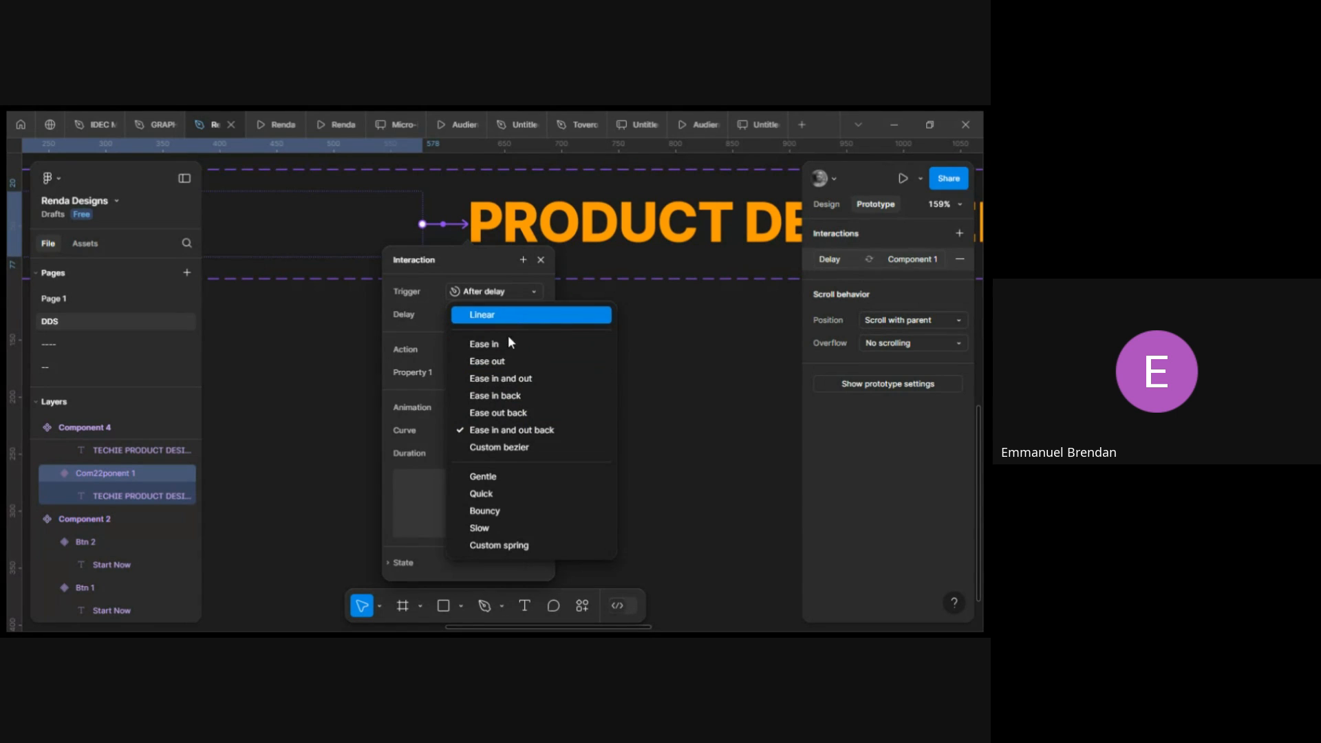
{"action": "left_click", "coordinate": [522, 431]}
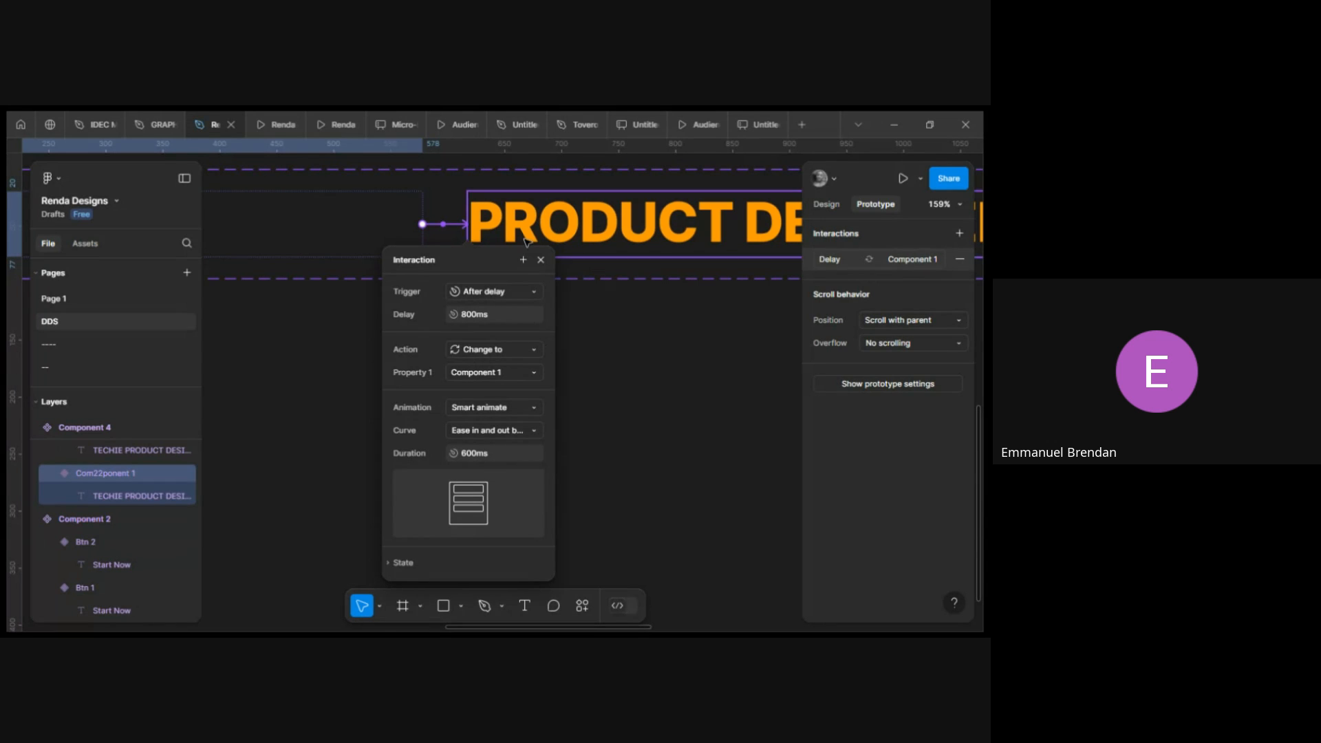
{"action": "left_click", "coordinate": [540, 261]}
Connect the Product Designer variant to the Software Developer variant and switch its trigger to After delay.
{"action": "scroll", "coordinate": [544, 235], "scroll_direction": "right", "scroll_amount": 5}
{"action": "scroll", "coordinate": [544, 236], "scroll_direction": "down", "scroll_amount": 5}
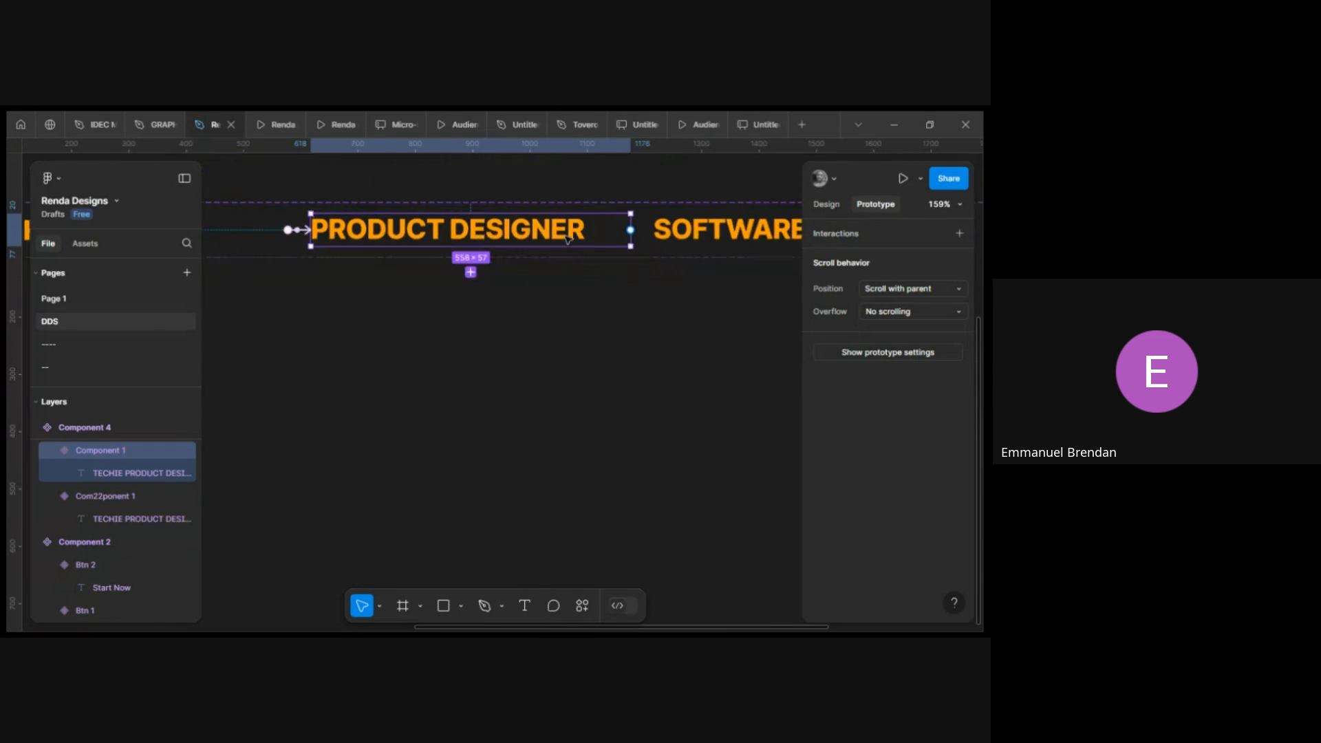
{"action": "left_click_drag", "start_coordinate": [543, 230], "coordinate": [619, 231]}
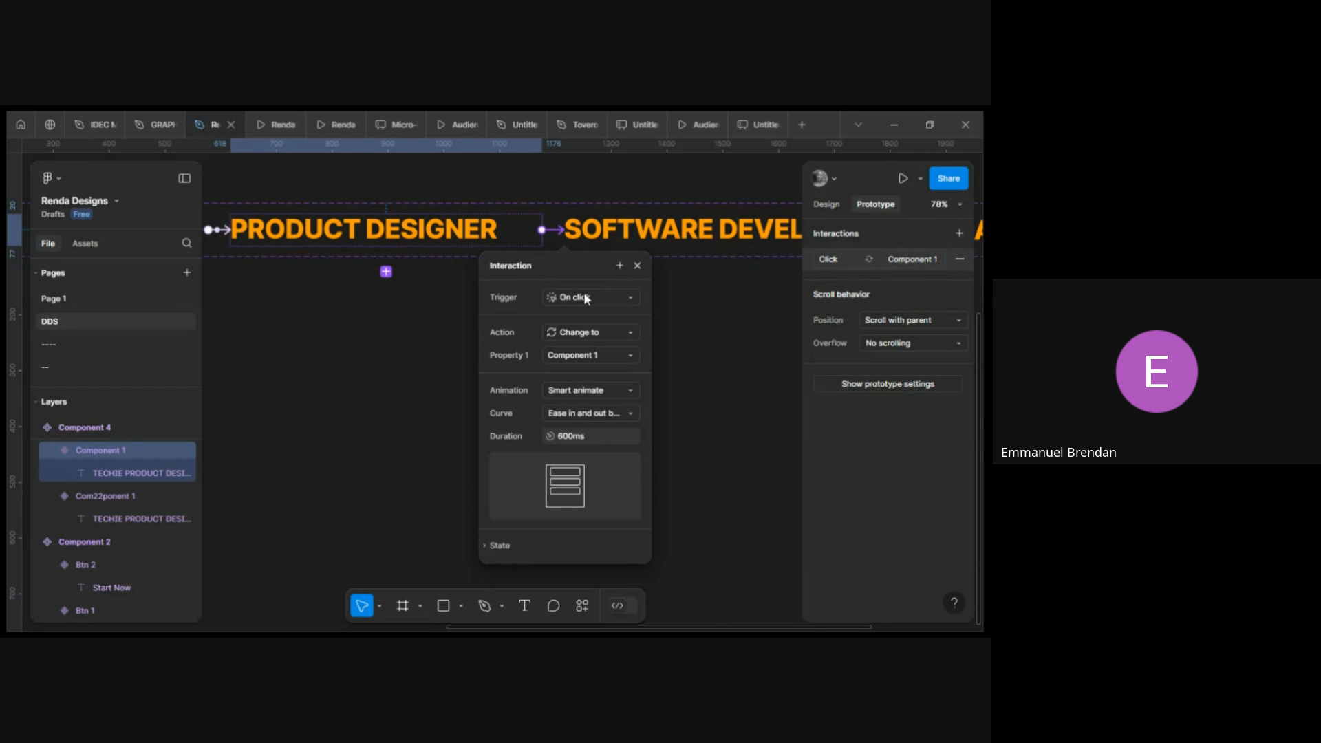
{"action": "left_click", "coordinate": [586, 298]}
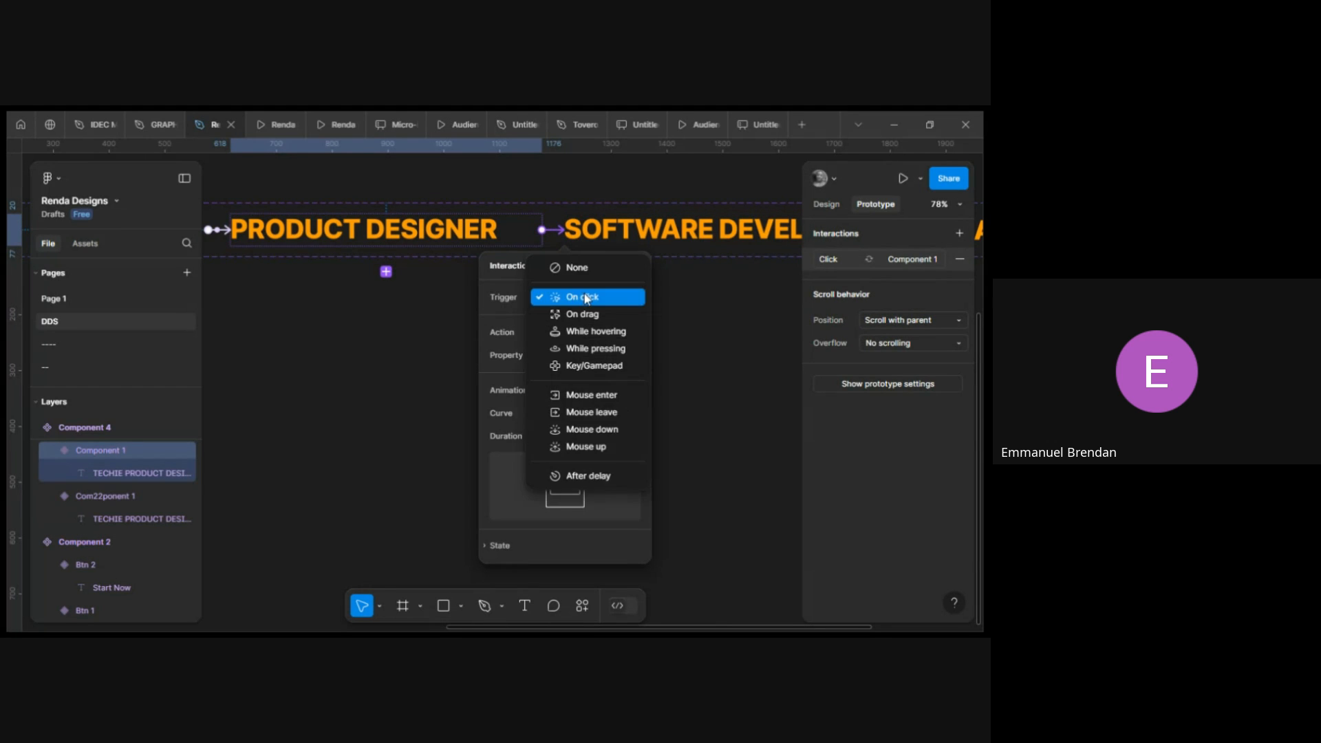
{"action": "left_click", "coordinate": [595, 477]}
{"action": "scroll", "coordinate": [614, 330], "scroll_direction": "right", "scroll_amount": 5}
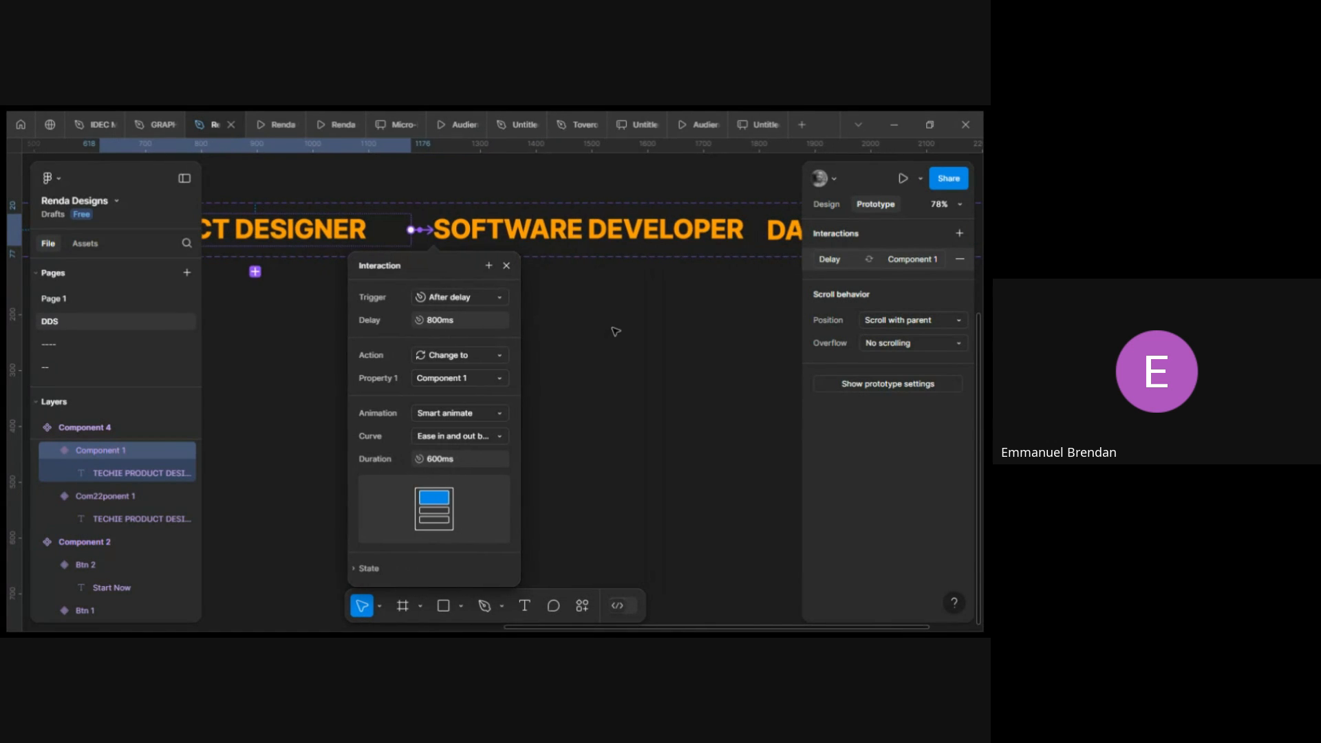
{"action": "left_click", "coordinate": [506, 266]}
Connect the Software Developer variant to the Data Analyst variant with an After delay trigger.
{"action": "scroll", "coordinate": [574, 236], "scroll_direction": "right", "scroll_amount": 5}
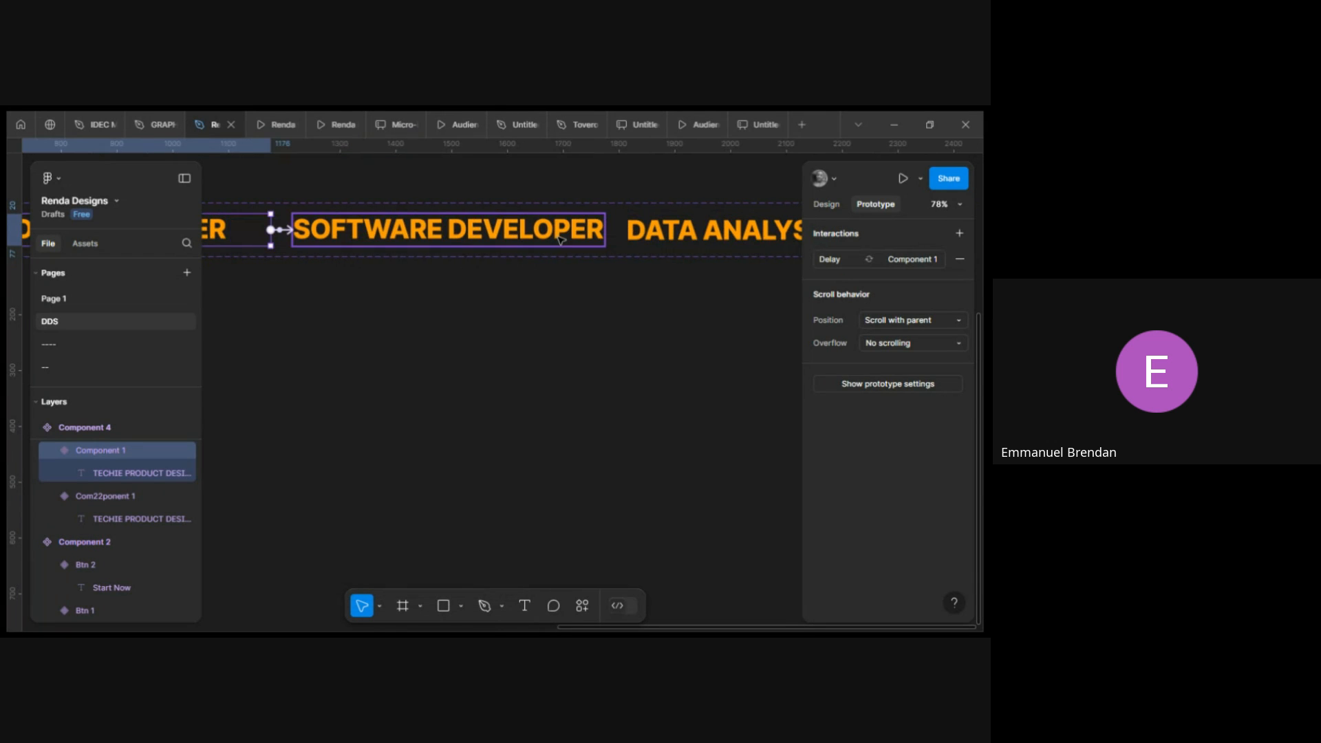
{"action": "left_click", "coordinate": [574, 237]}
{"action": "left_click_drag", "start_coordinate": [604, 229], "coordinate": [681, 234]}
{"action": "scroll", "coordinate": [654, 307], "scroll_direction": "right", "scroll_amount": 5}
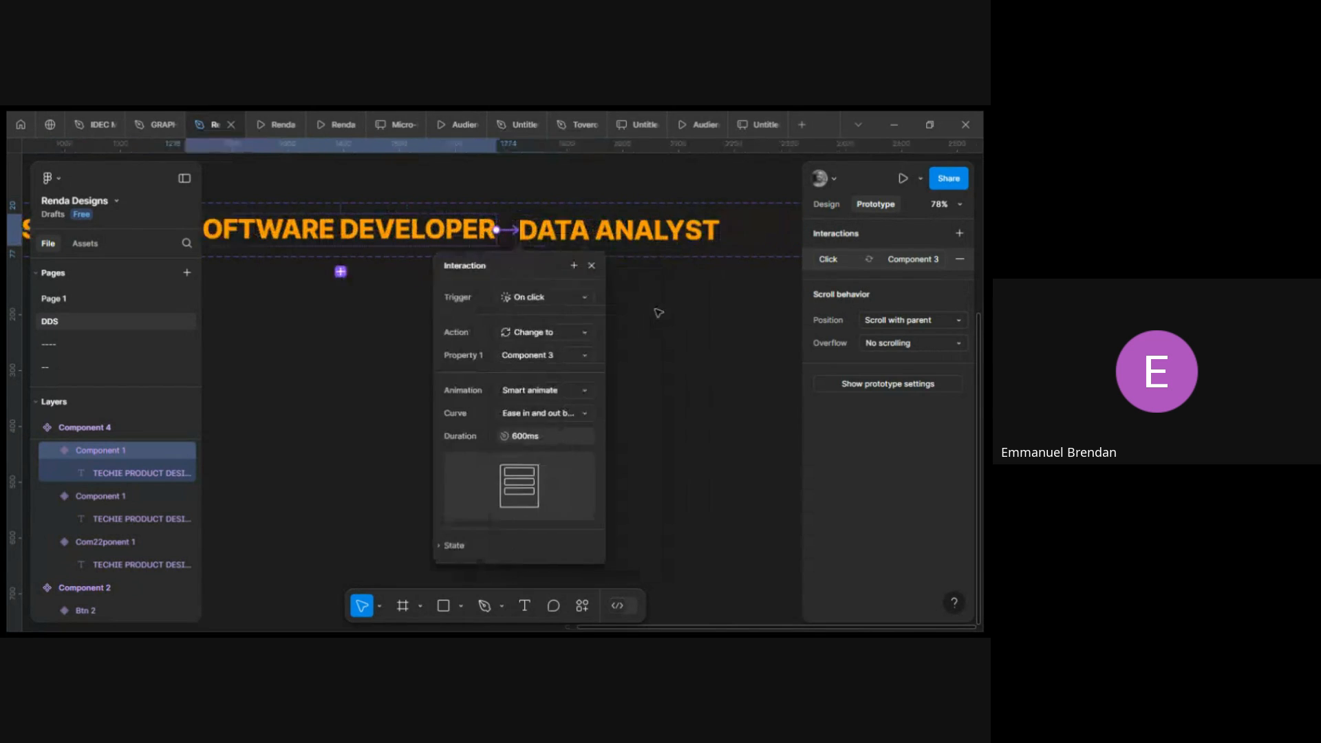
{"action": "left_click", "coordinate": [527, 300]}
{"action": "left_click", "coordinate": [525, 481]}
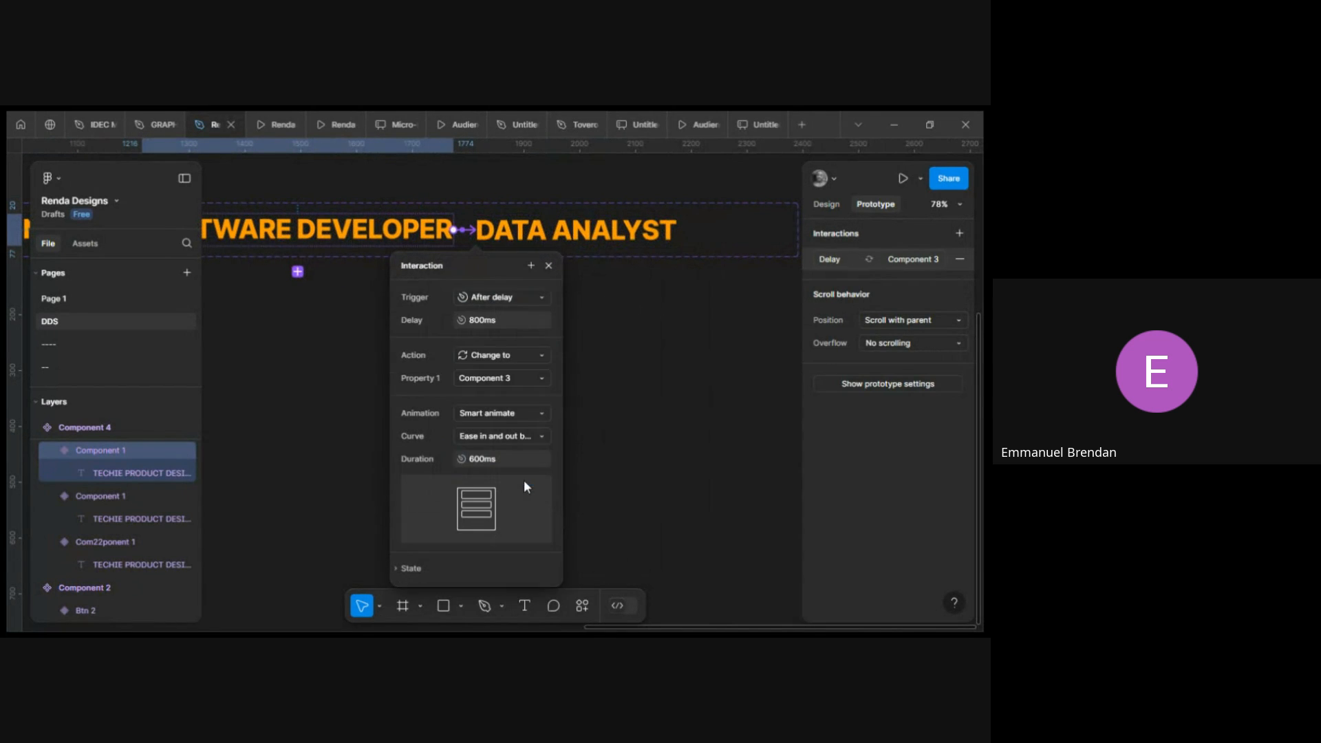
{"action": "left_click", "coordinate": [549, 266]}
Link the Data Analyst variant back to the first TECHIE variant with an After delay trigger.
{"action": "left_click", "coordinate": [580, 236]}
{"action": "scroll", "coordinate": [580, 236], "scroll_direction": "down", "scroll_amount": 5}
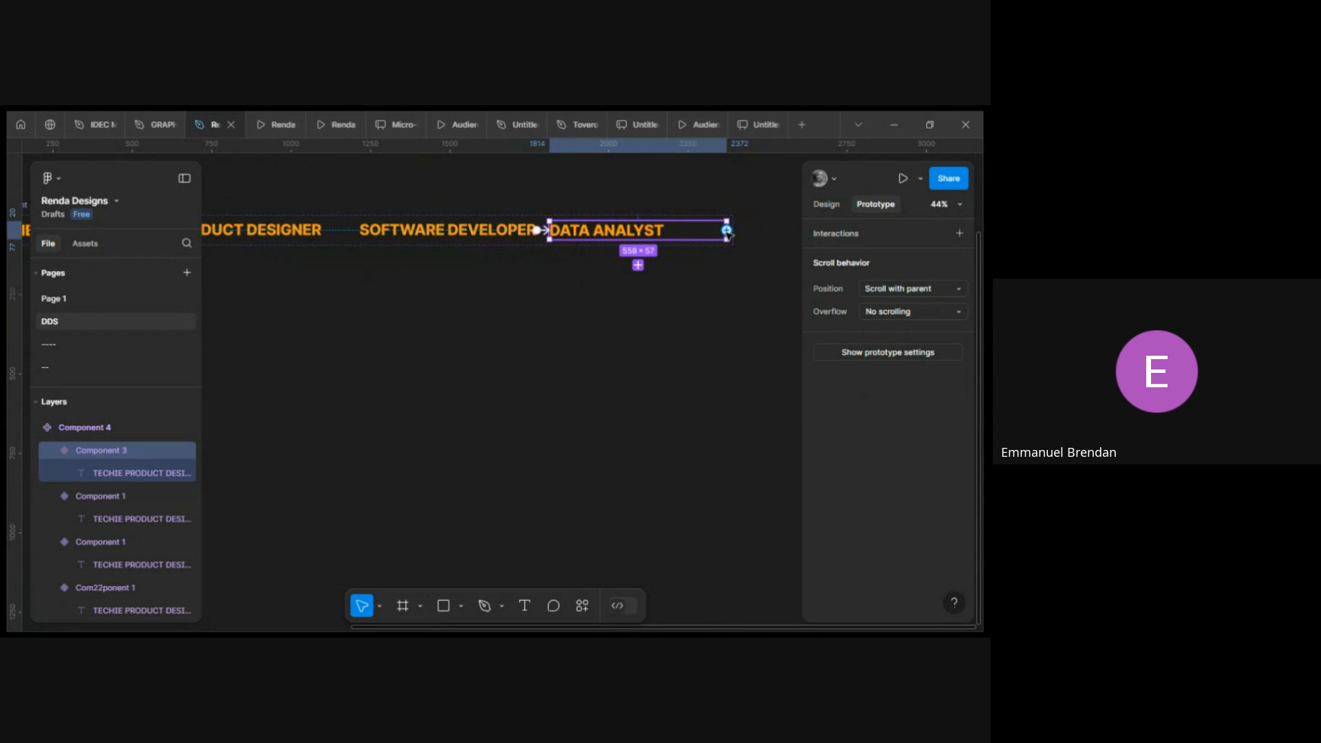
{"action": "left_click_drag", "start_coordinate": [726, 231], "coordinate": [314, 236]}
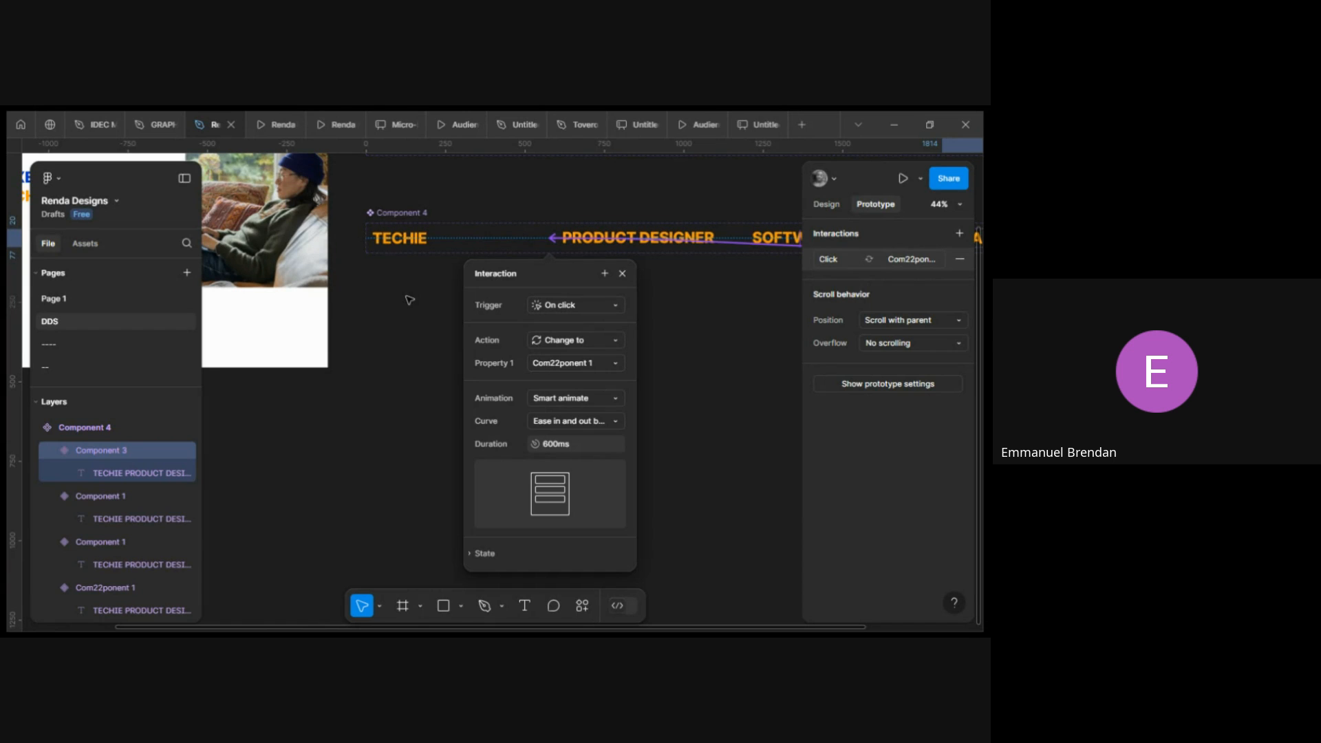
{"action": "left_click", "coordinate": [587, 305]}
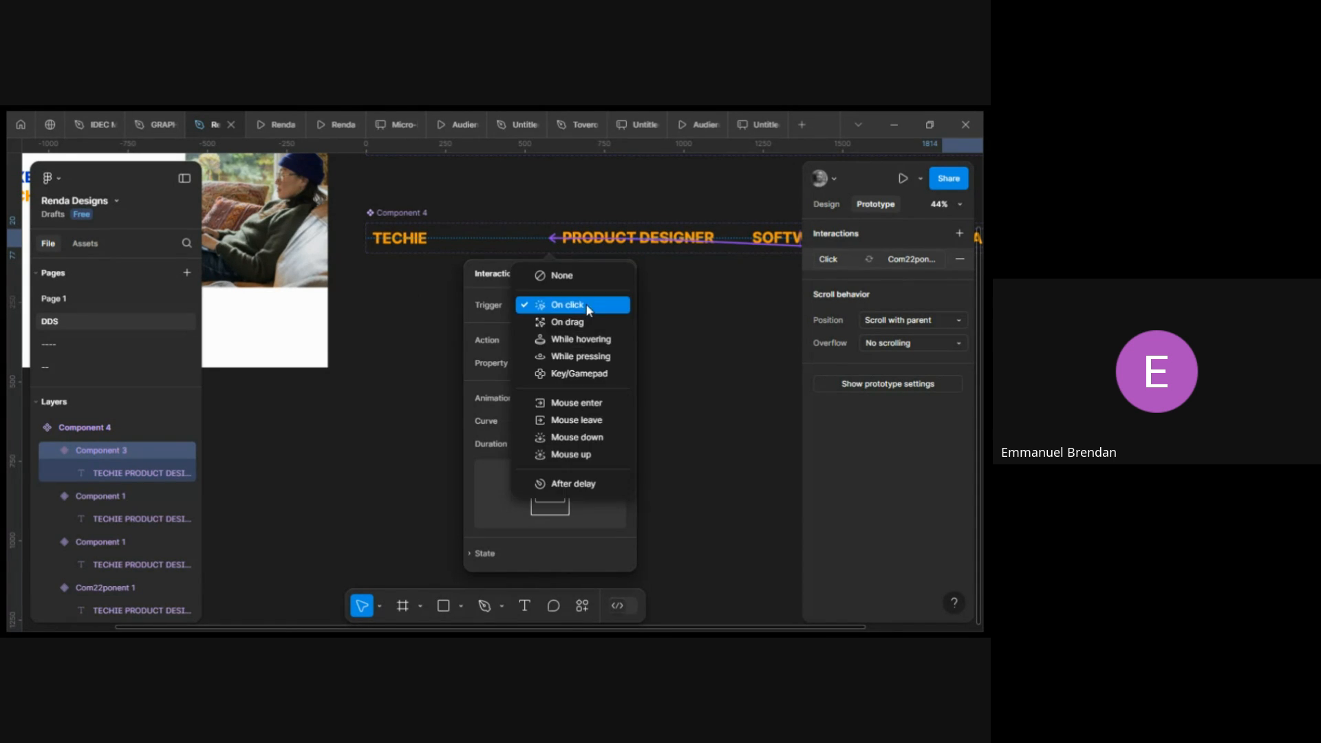
{"action": "left_click", "coordinate": [573, 485]}
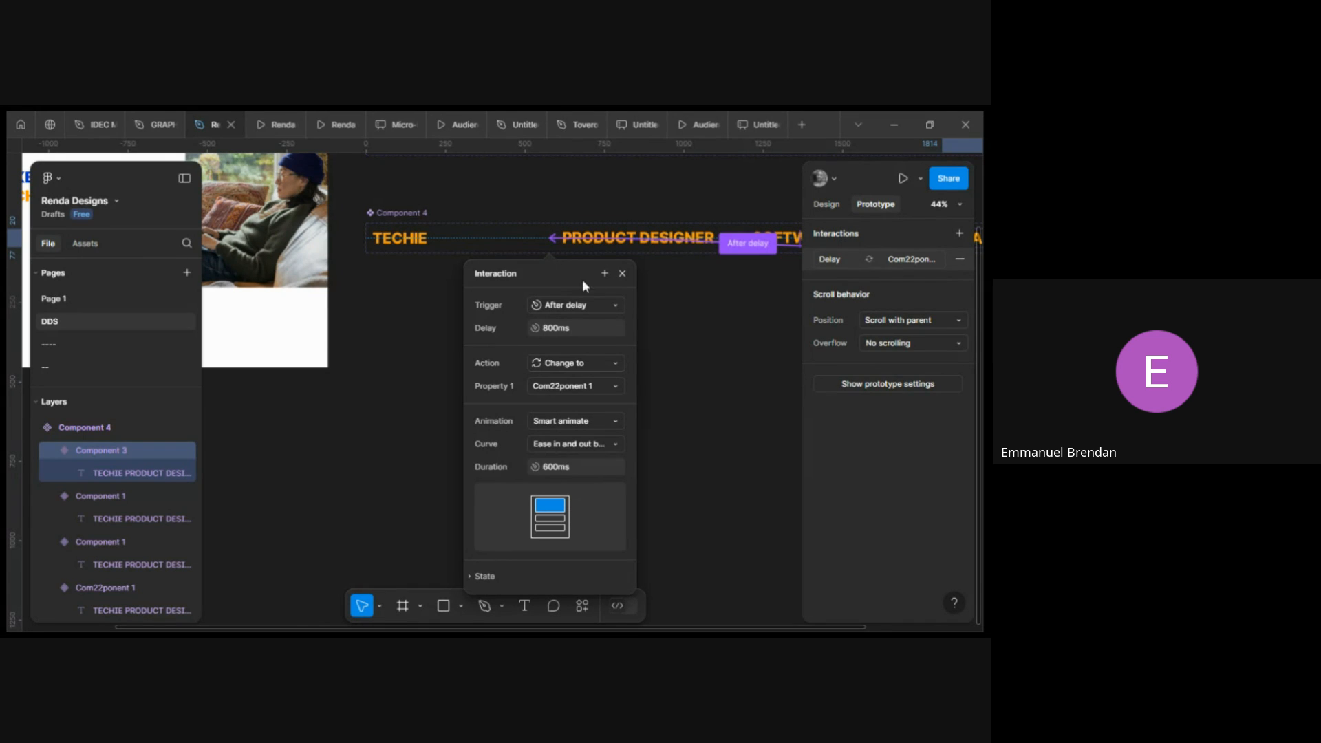
{"action": "left_click", "coordinate": [622, 275]}
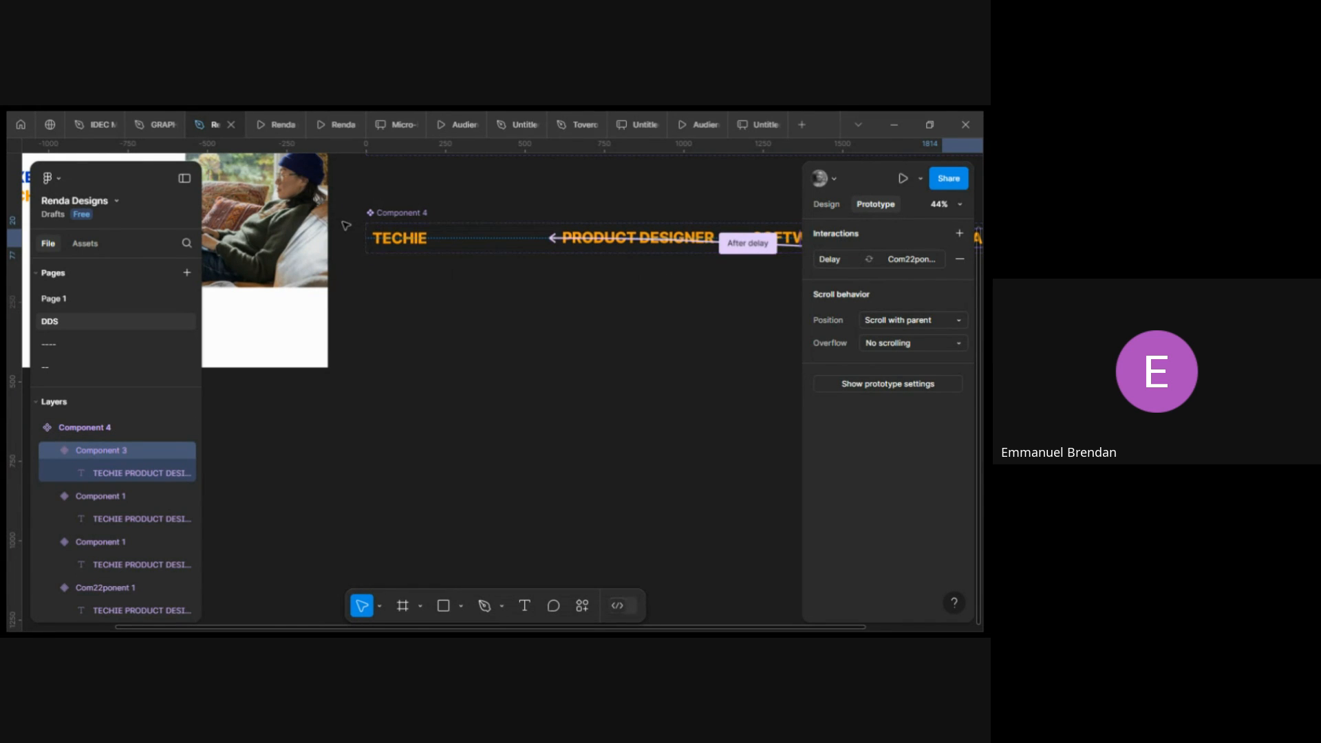
Select the first variant and examine the role text instance inside the hero frame.
{"action": "scroll", "coordinate": [463, 295], "scroll_direction": "up", "scroll_amount": 3}
{"action": "scroll", "coordinate": [463, 295], "scroll_direction": "left", "scroll_amount": 3}
{"action": "left_click", "coordinate": [534, 352]}
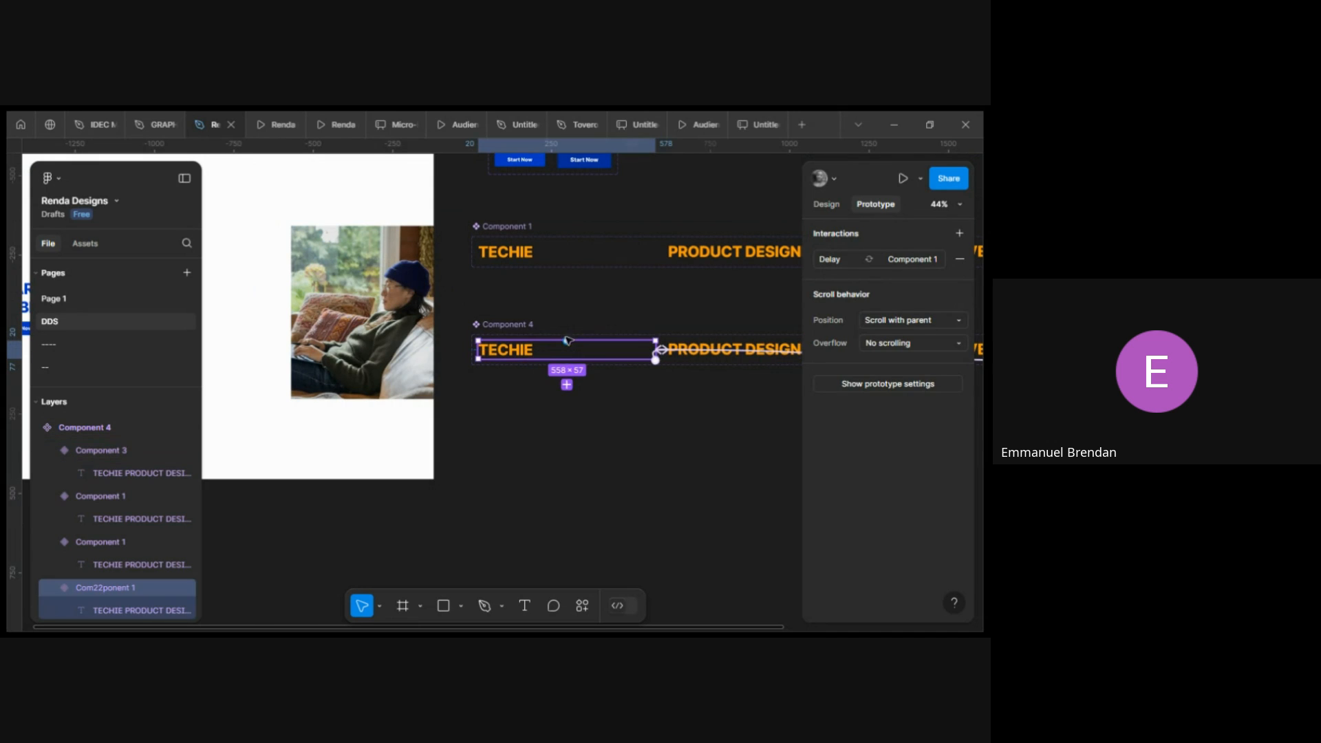
{"action": "key", "text": "shift+e"}
{"action": "scroll", "coordinate": [523, 353], "scroll_direction": "left", "scroll_amount": 1}
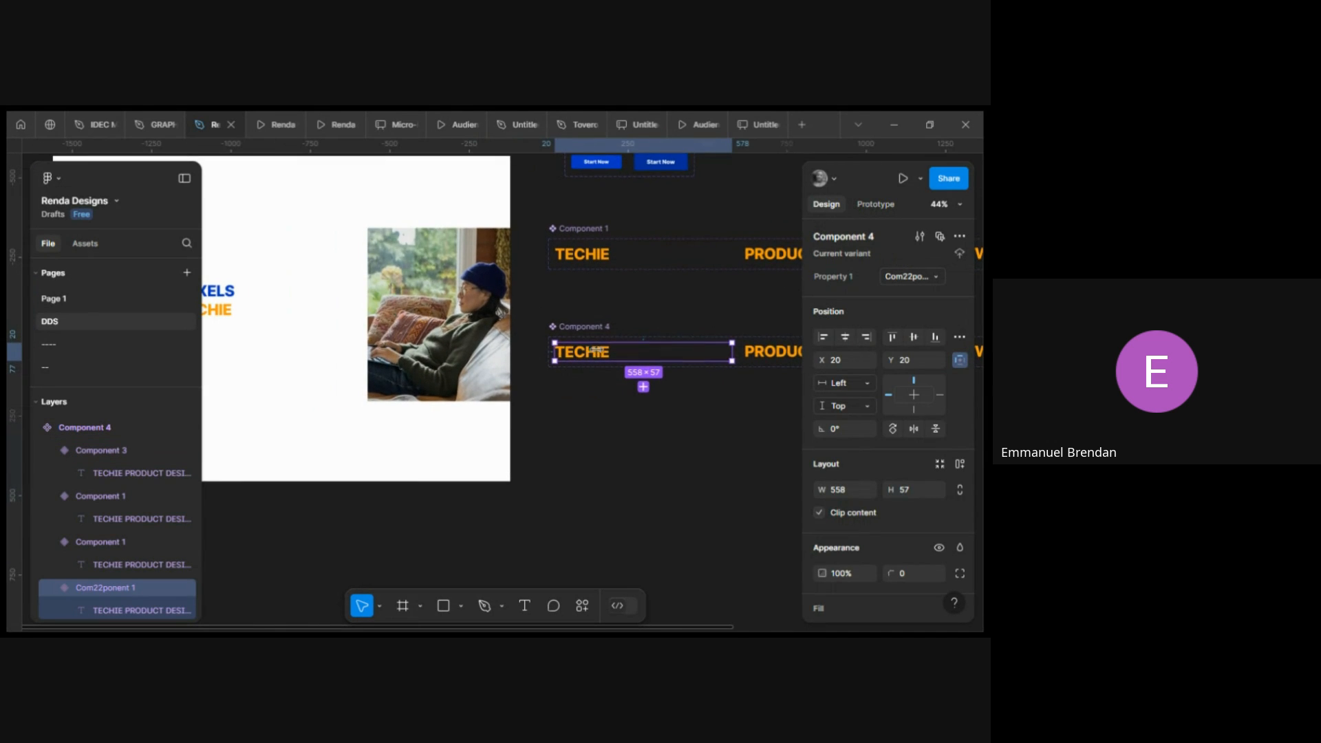
{"action": "scroll", "coordinate": [355, 349], "scroll_direction": "left", "scroll_amount": 2}
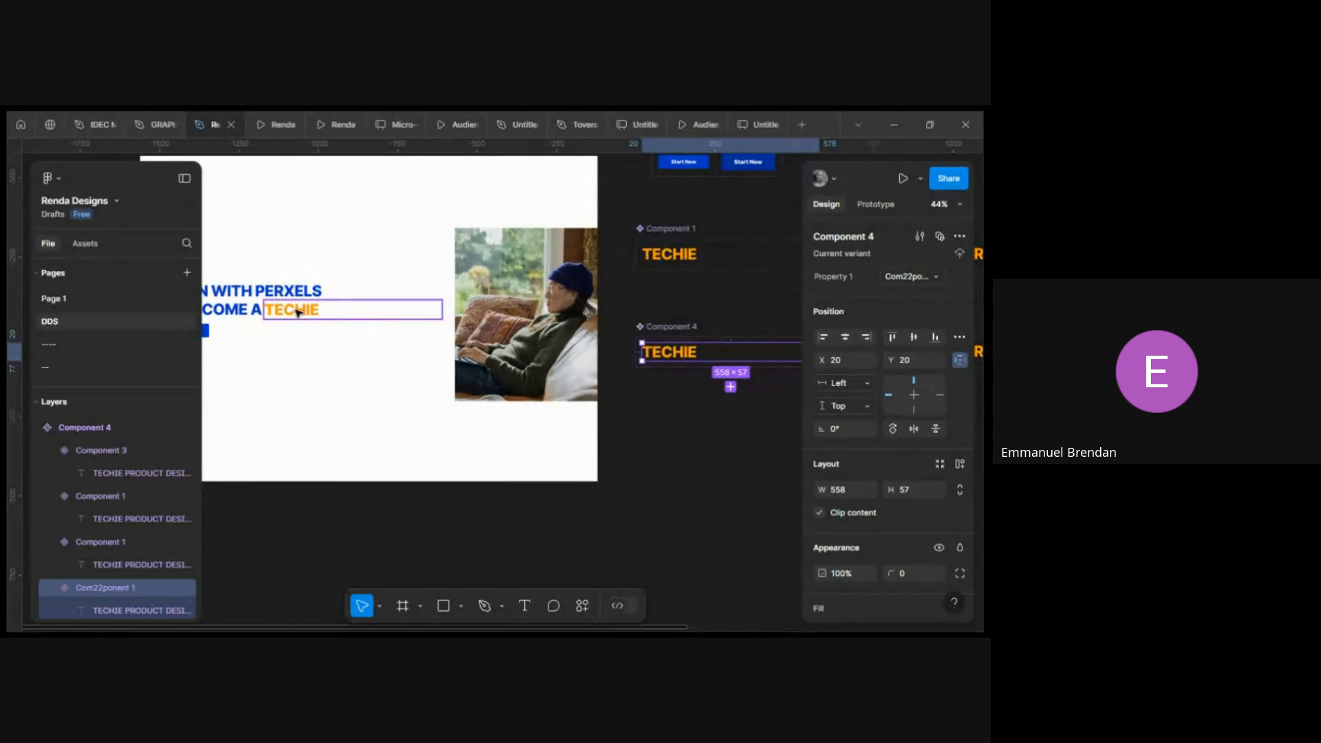
{"action": "scroll", "coordinate": [303, 309], "scroll_direction": "left", "scroll_amount": 2}
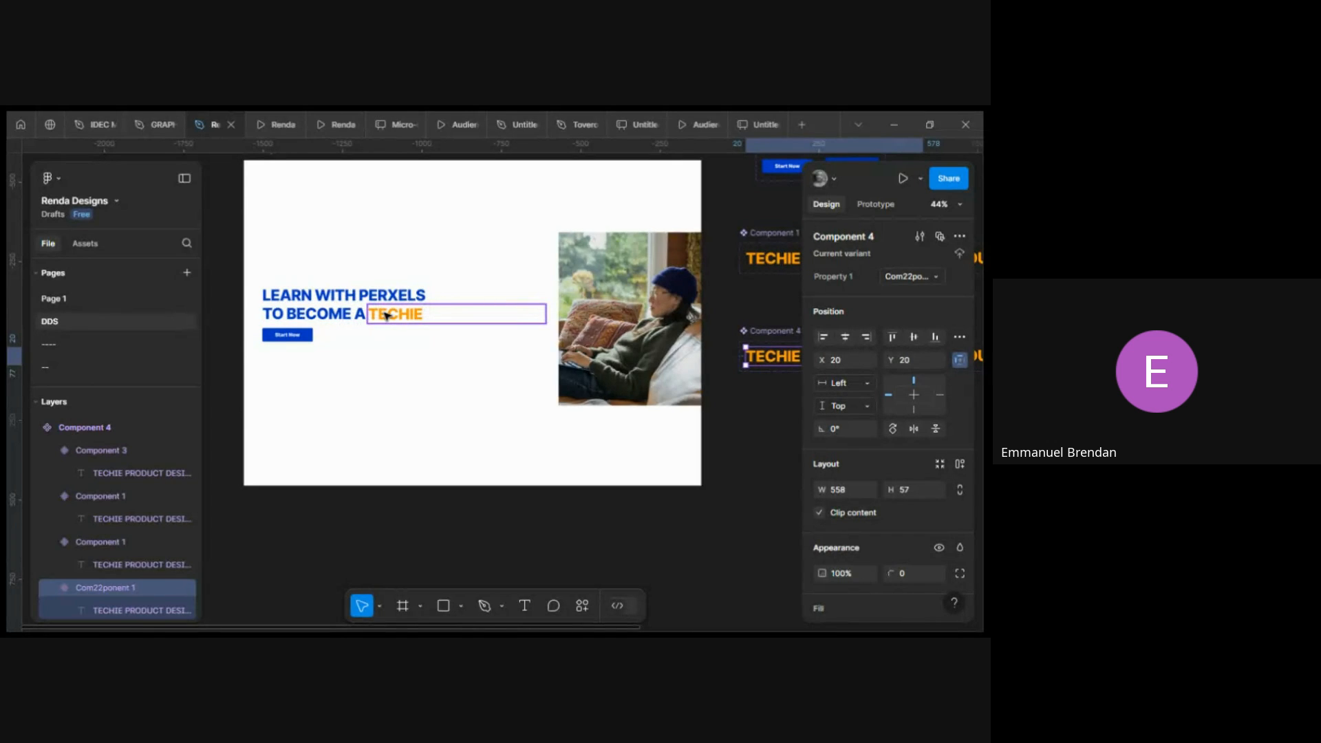
{"action": "scroll", "coordinate": [386, 314], "scroll_direction": "up", "scroll_amount": 5}
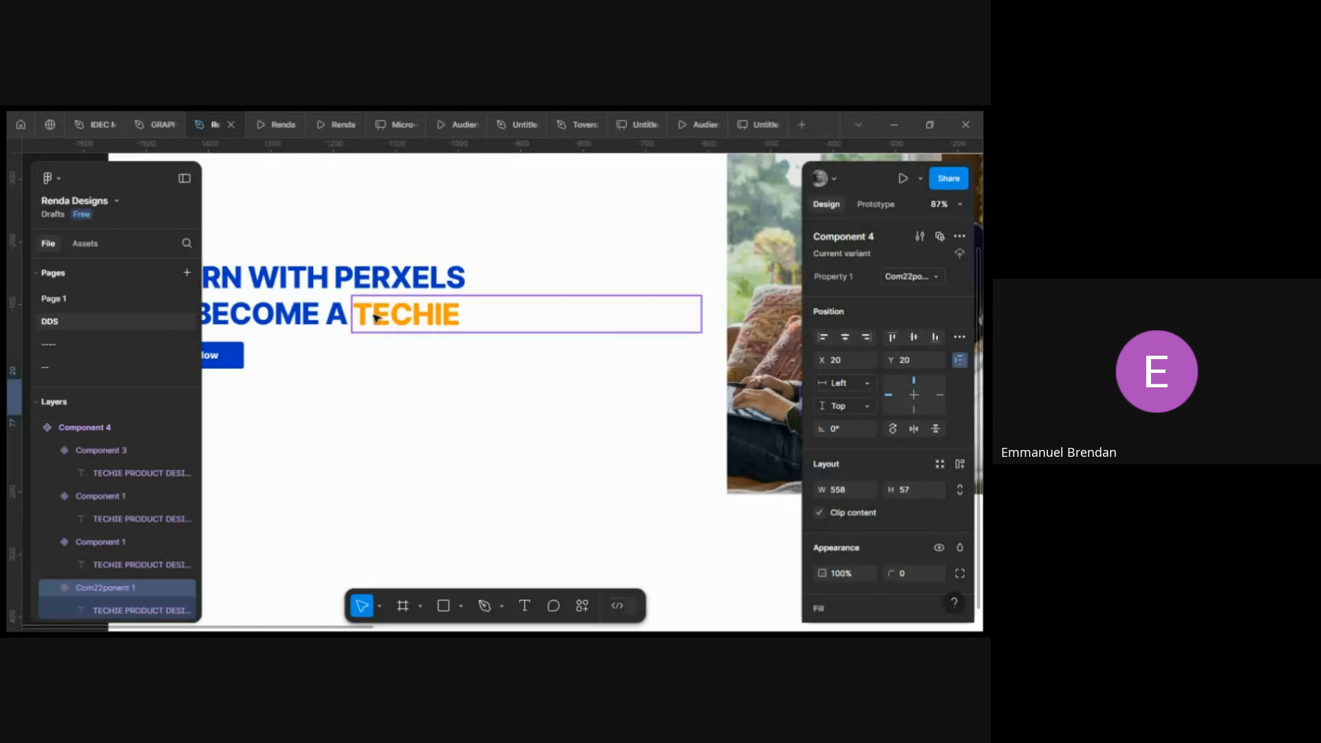
Select the Desktop - 1 frame and preview the prototype to watch the cycling role text in the headline.
{"action": "scroll", "coordinate": [335, 317], "scroll_direction": "left", "scroll_amount": 3}
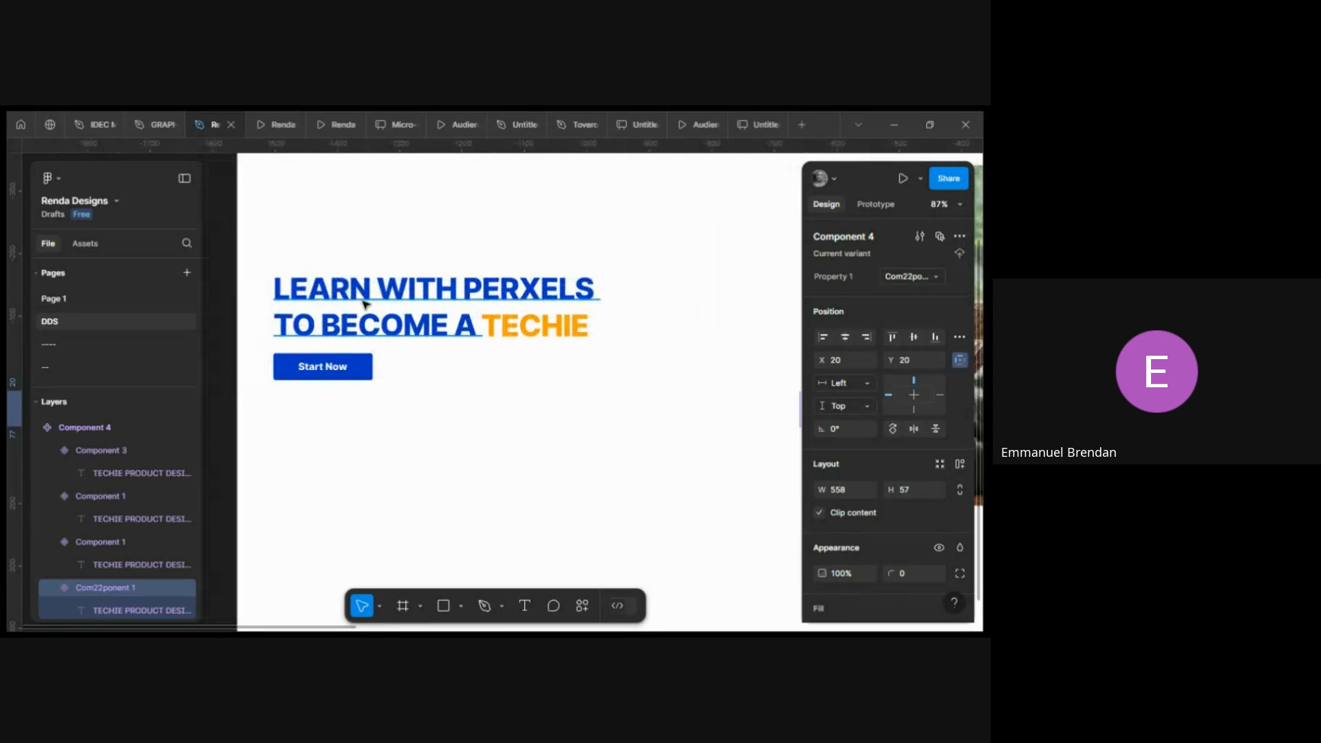
{"action": "left_click", "coordinate": [386, 309]}
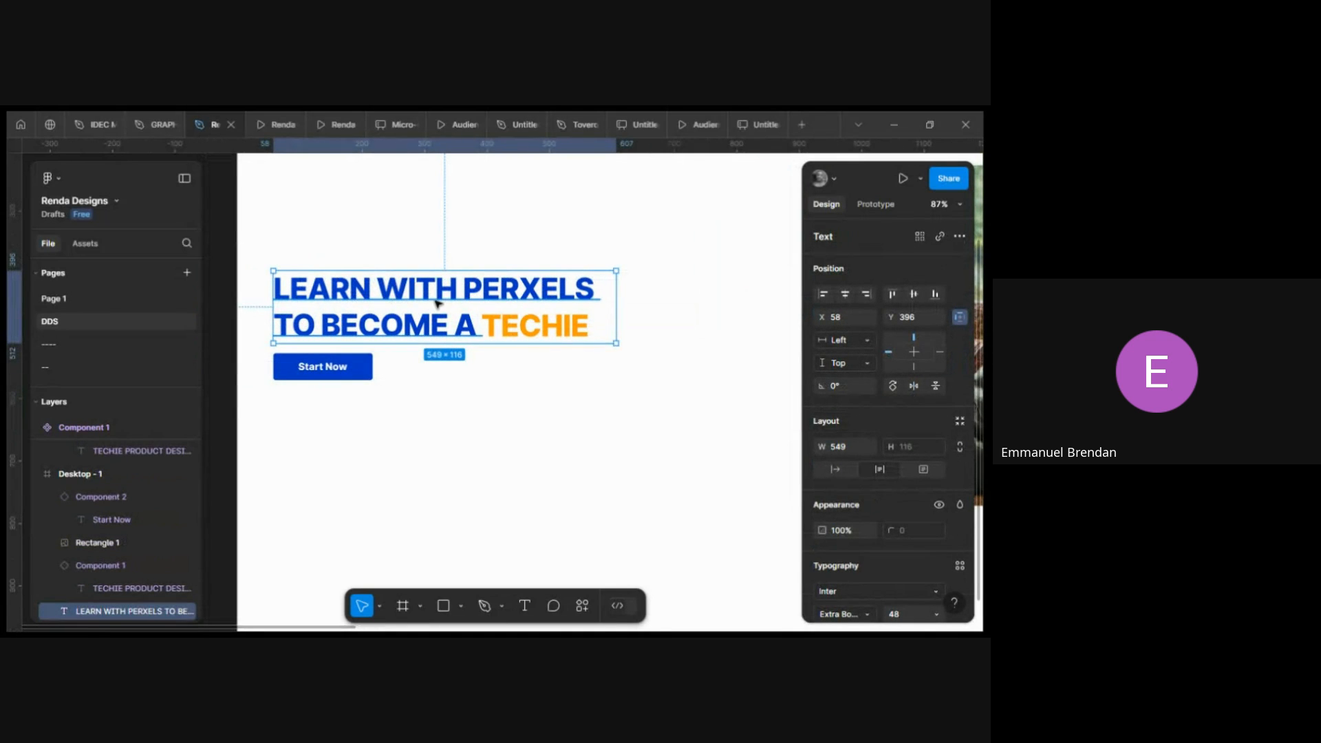
{"action": "scroll", "coordinate": [601, 383], "scroll_direction": "down", "scroll_amount": 5}
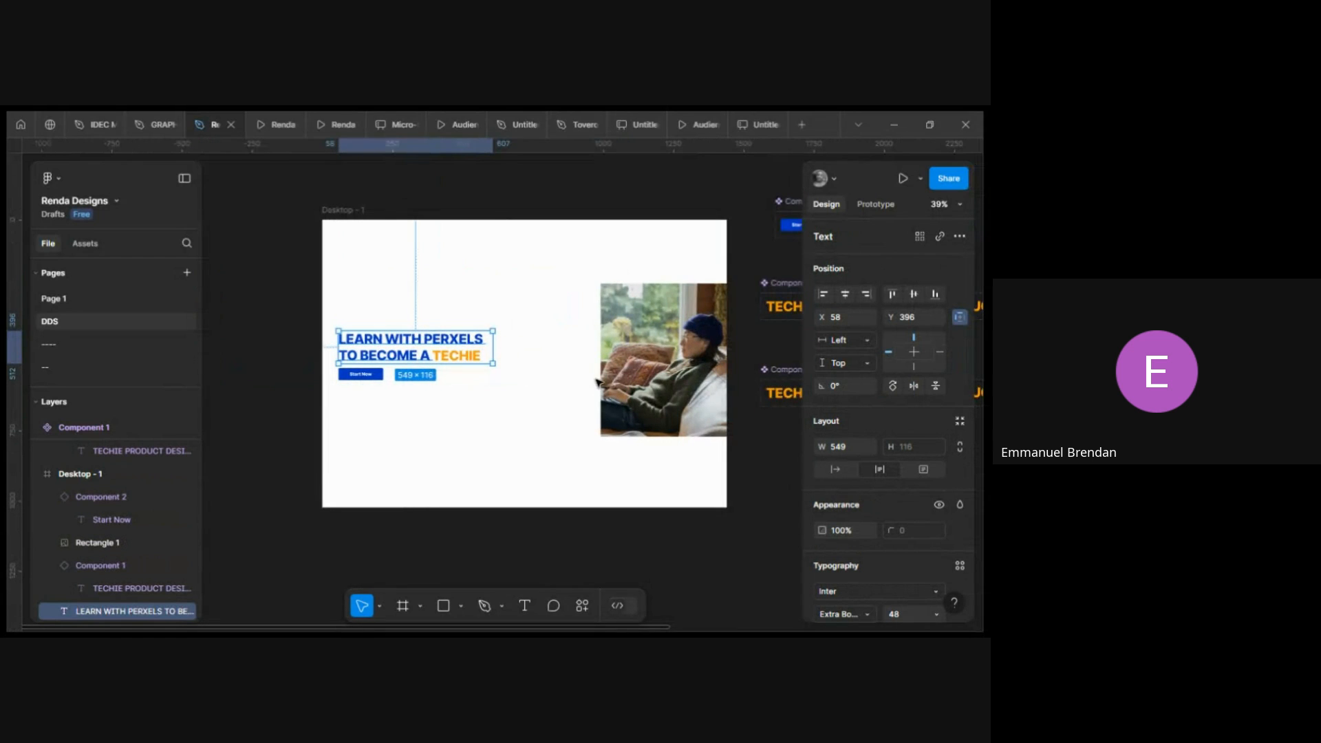
{"action": "left_click", "coordinate": [354, 212]}
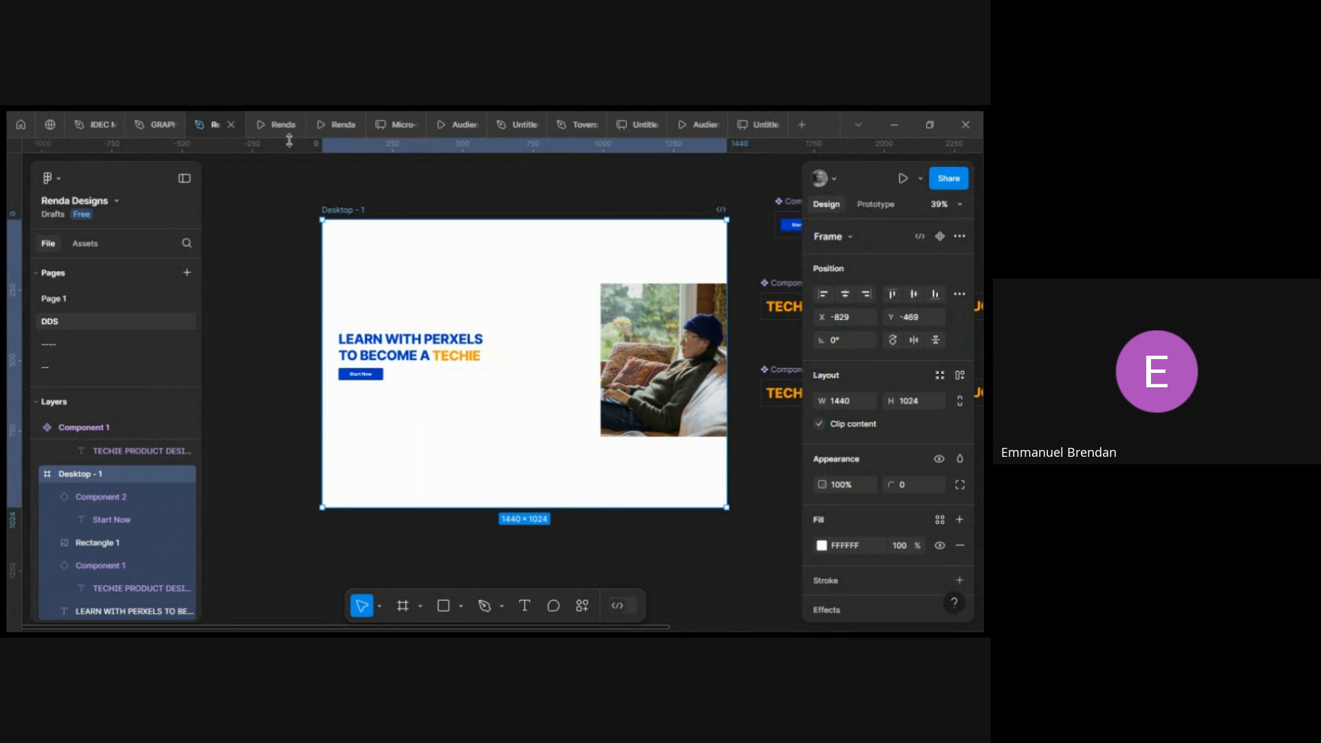
{"action": "left_click", "coordinate": [271, 125]}
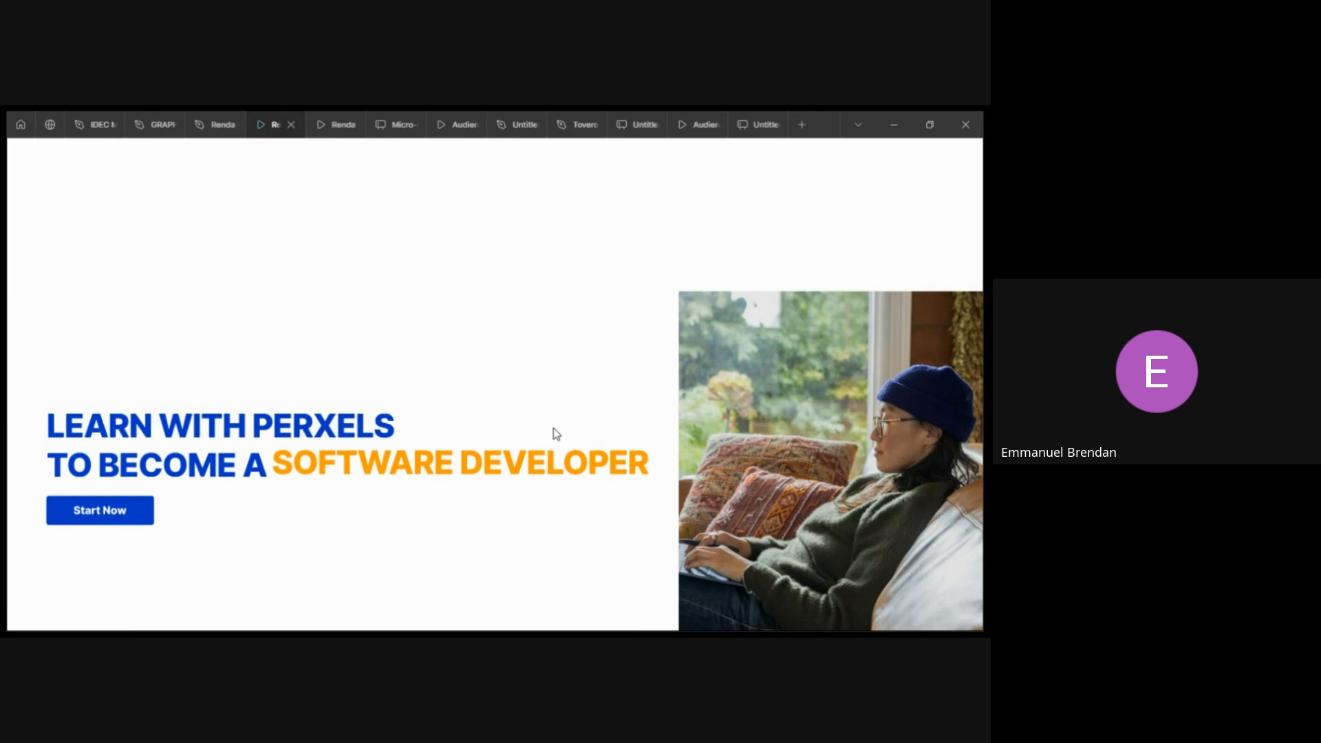
{"action": "left_click", "coordinate": [198, 127]}
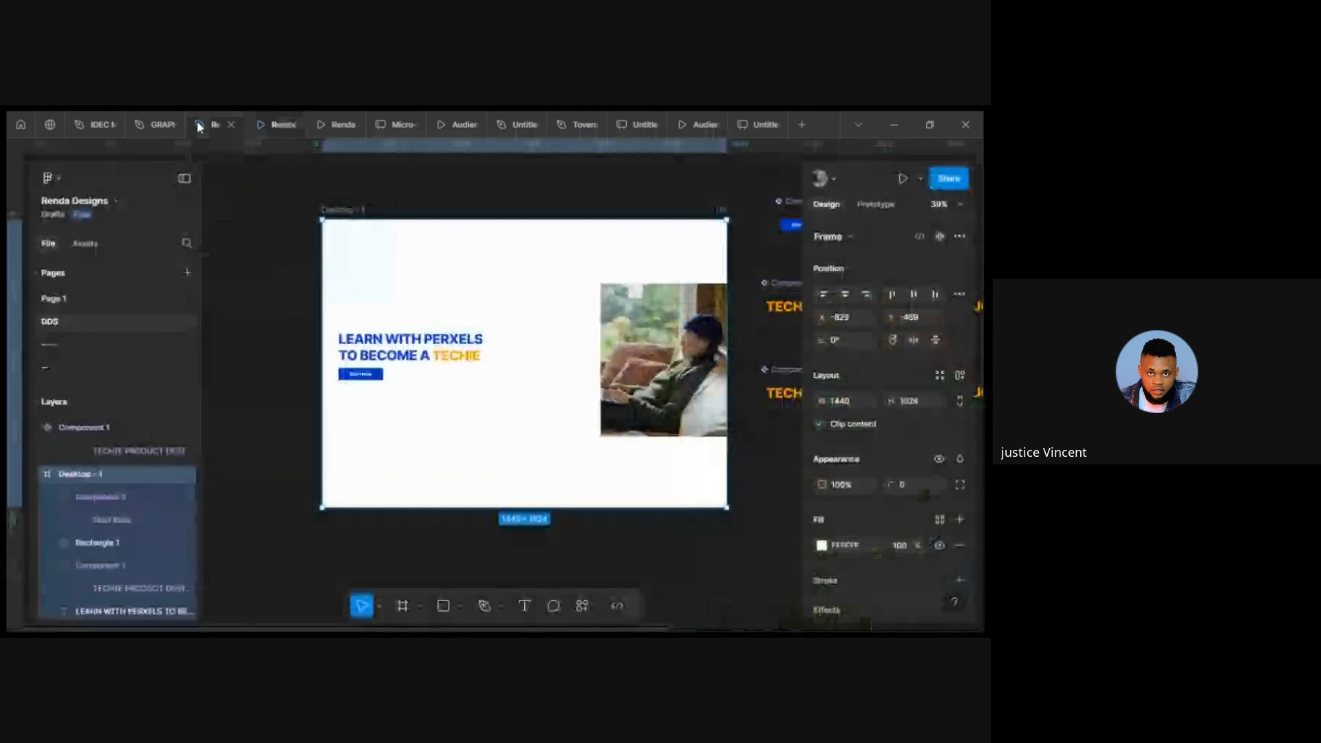
{"action": "left_click", "coordinate": [259, 124]}
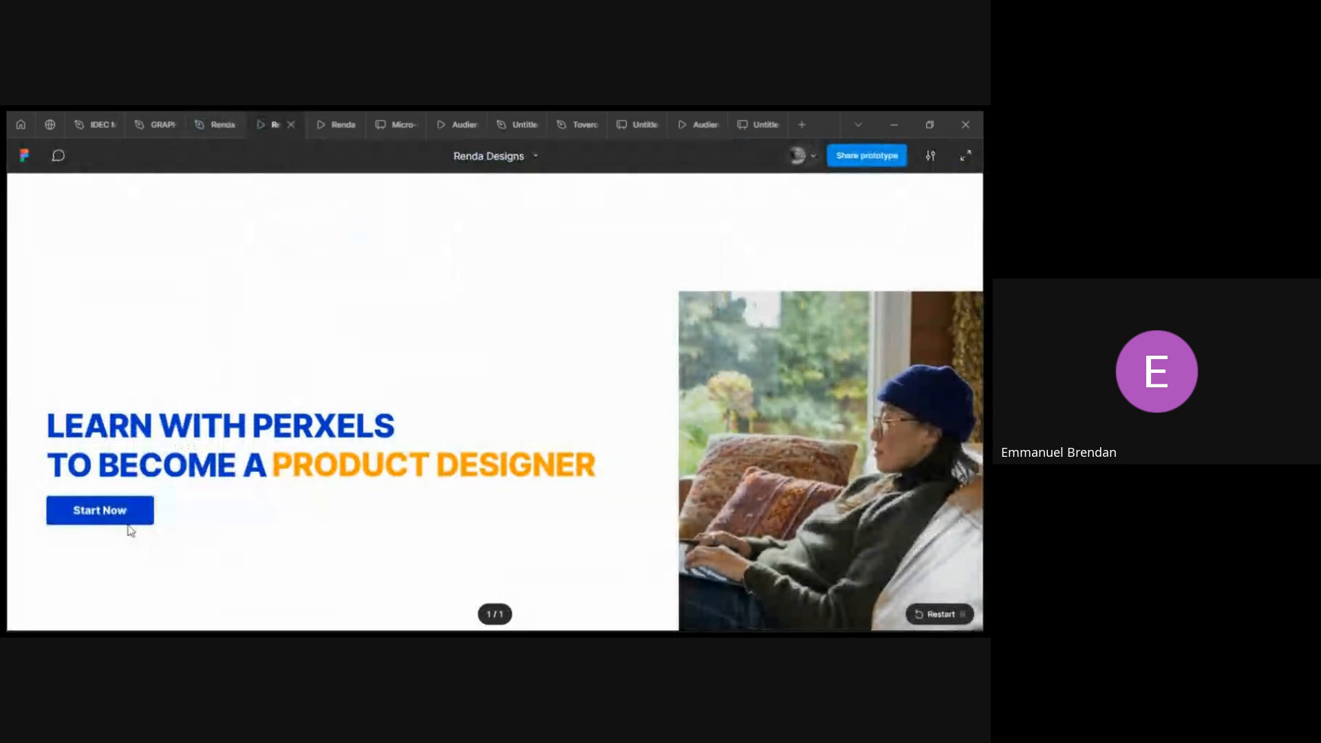
{"action": "left_click", "coordinate": [201, 124]}
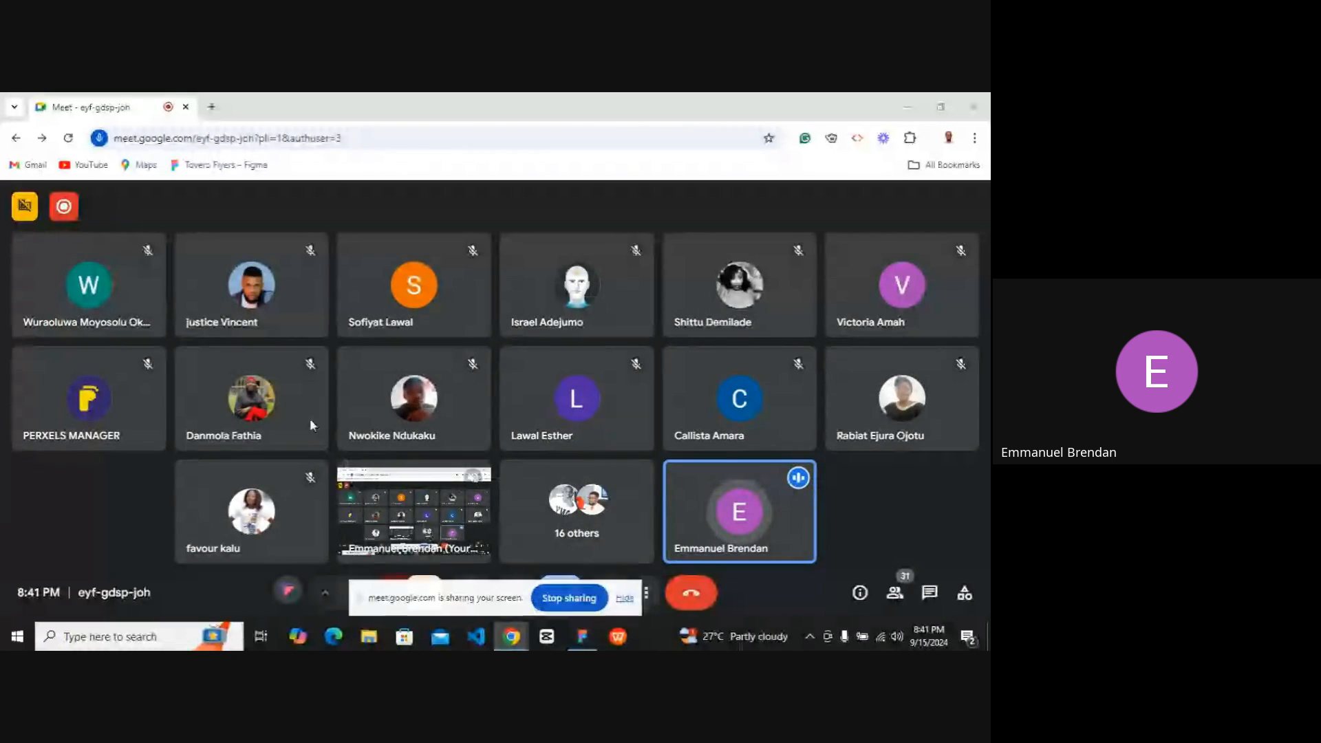
Return to the design file and add a new 1440×1024 Desktop frame in an empty area of the canvas.
{"action": "mouse_move", "coordinate": [582, 645]}
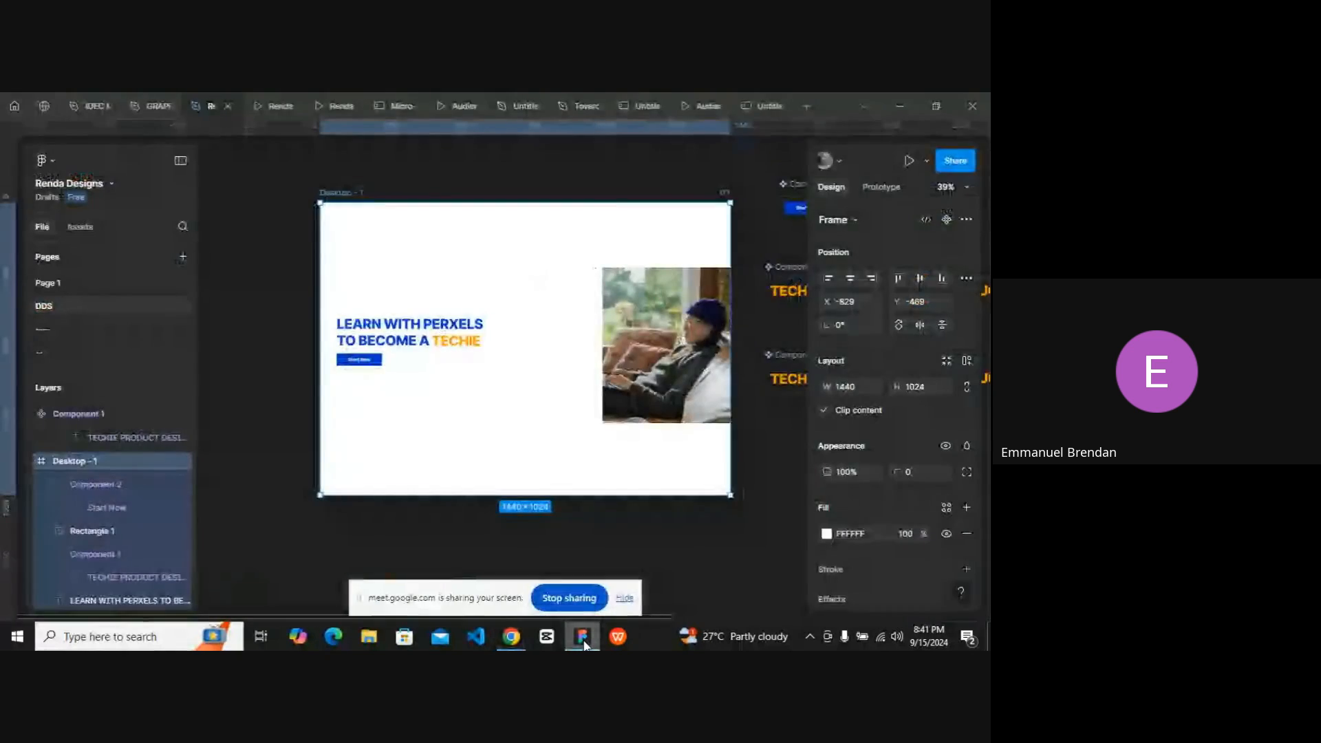
{"action": "left_click", "coordinate": [583, 640]}
{"action": "scroll", "coordinate": [575, 442], "scroll_direction": "down", "scroll_amount": 3}
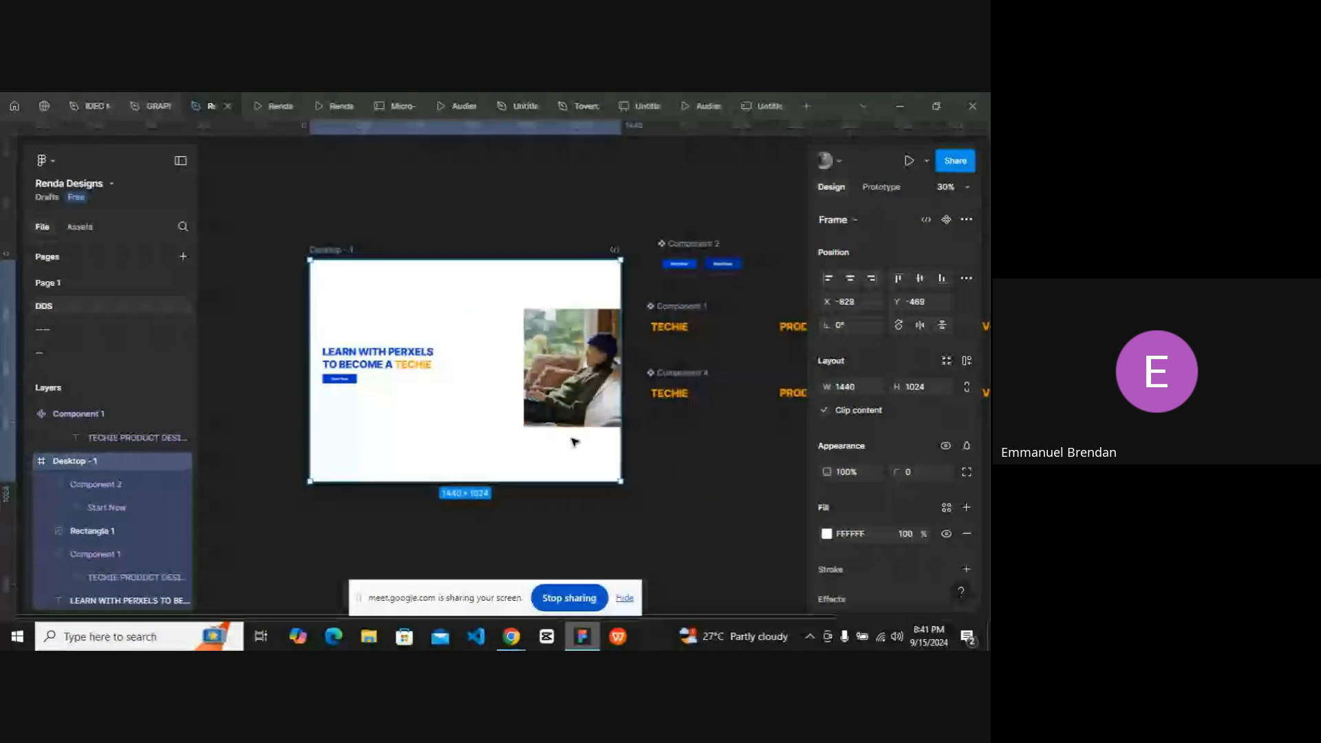
{"action": "scroll", "coordinate": [575, 442], "scroll_direction": "down", "scroll_amount": 10}
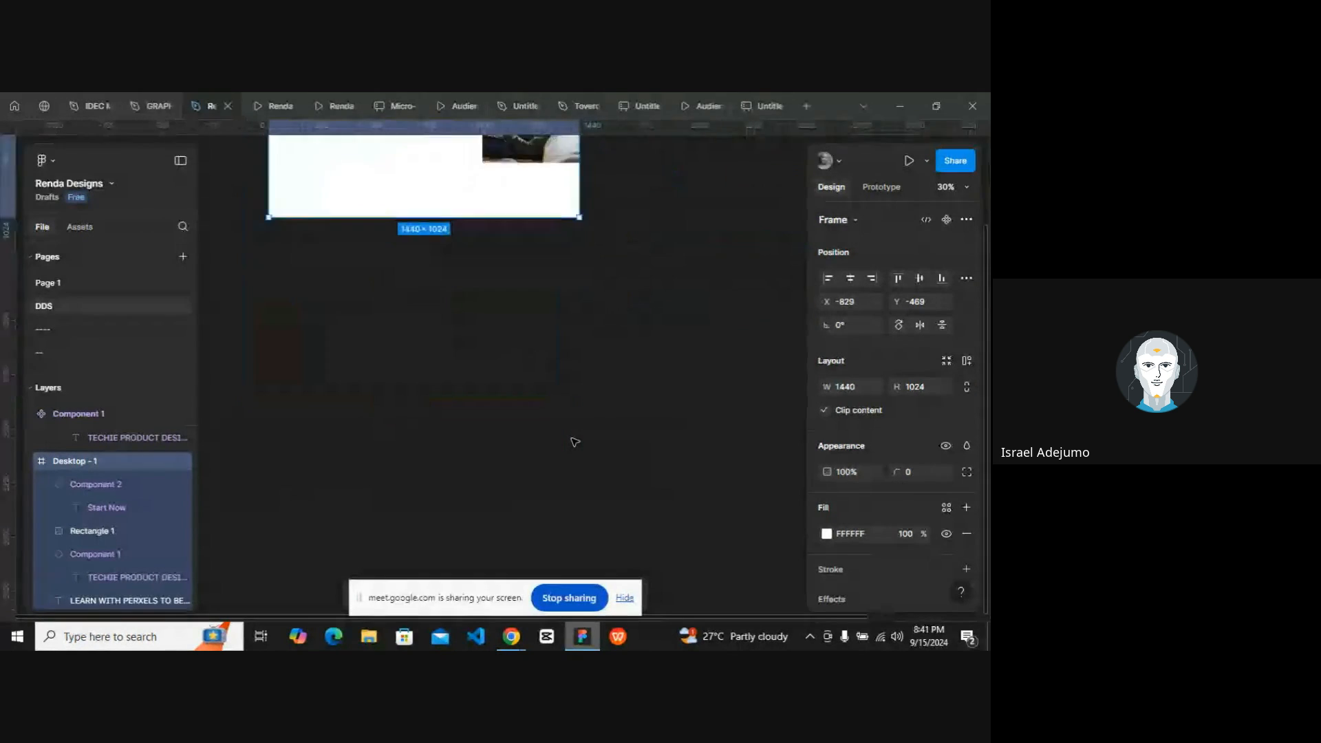
{"action": "scroll", "coordinate": [575, 441], "scroll_direction": "up", "scroll_amount": 1}
{"action": "scroll", "coordinate": [575, 442], "scroll_direction": "left", "scroll_amount": 1}
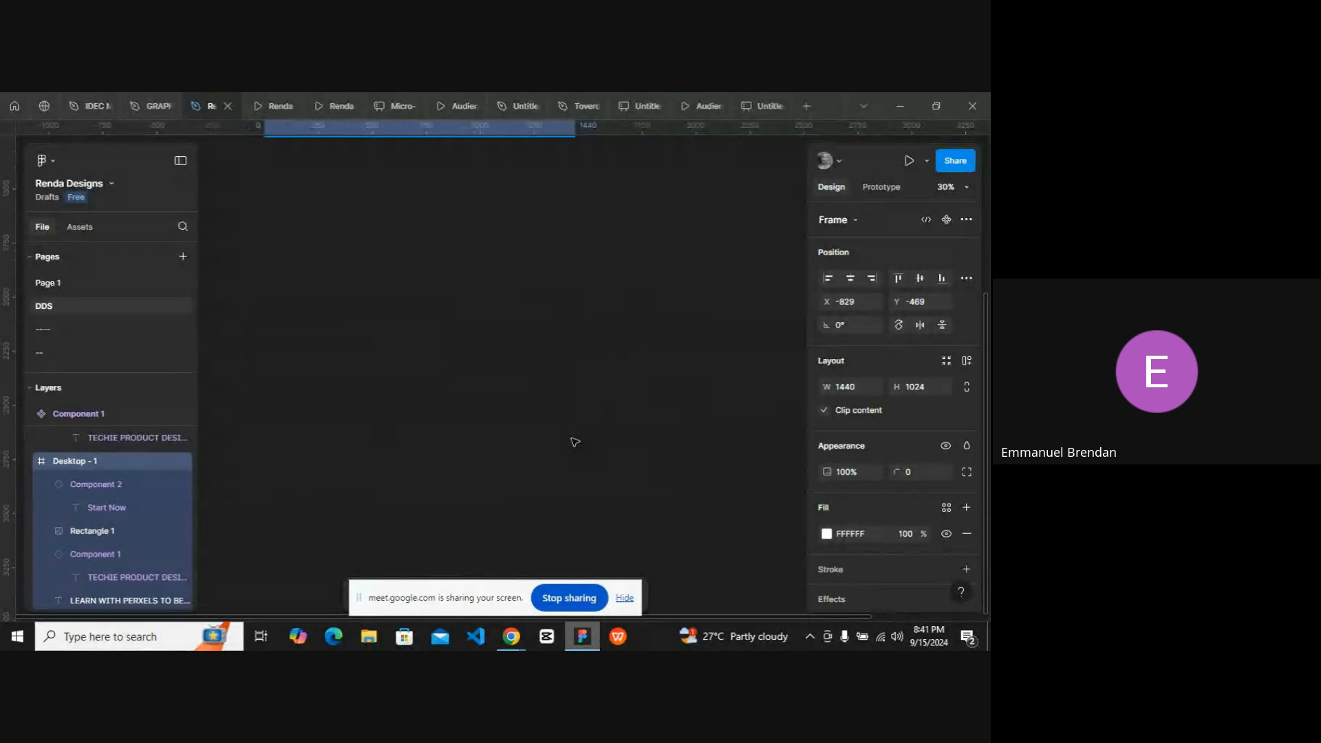
{"action": "left_click", "coordinate": [623, 598]}
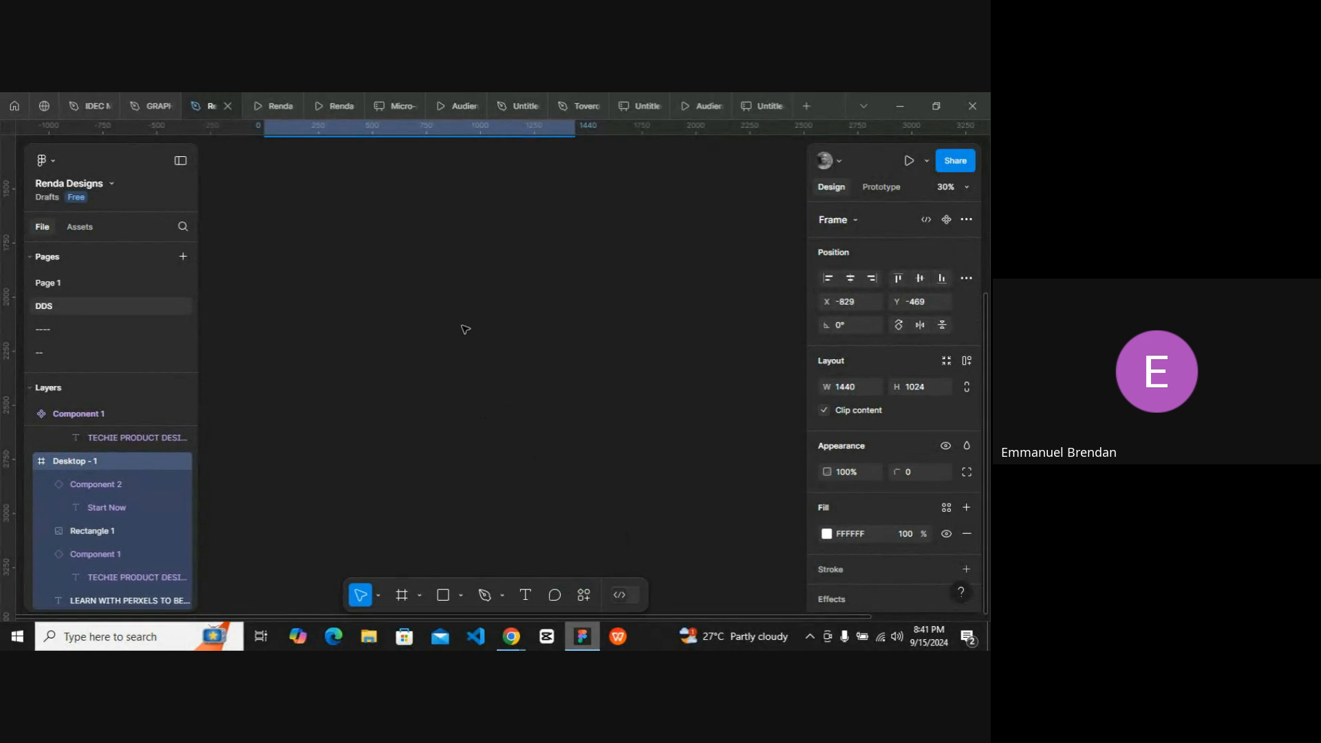
{"action": "scroll", "coordinate": [463, 327], "scroll_direction": "up", "scroll_amount": 2}
{"action": "scroll", "coordinate": [465, 330], "scroll_direction": "down", "scroll_amount": 4}
{"action": "left_click", "coordinate": [427, 320]}
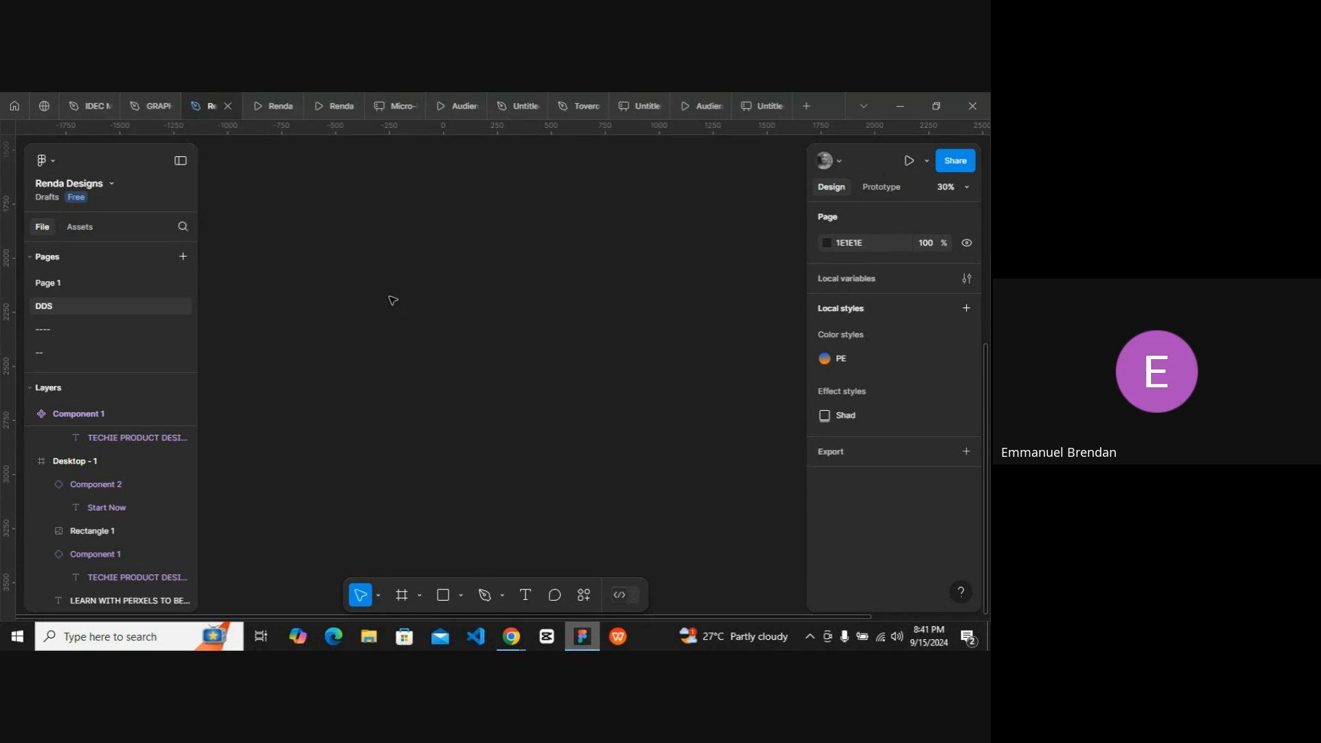
{"action": "scroll", "coordinate": [393, 300], "scroll_direction": "left", "scroll_amount": 2}
{"action": "key", "text": "Caps_Lock"}
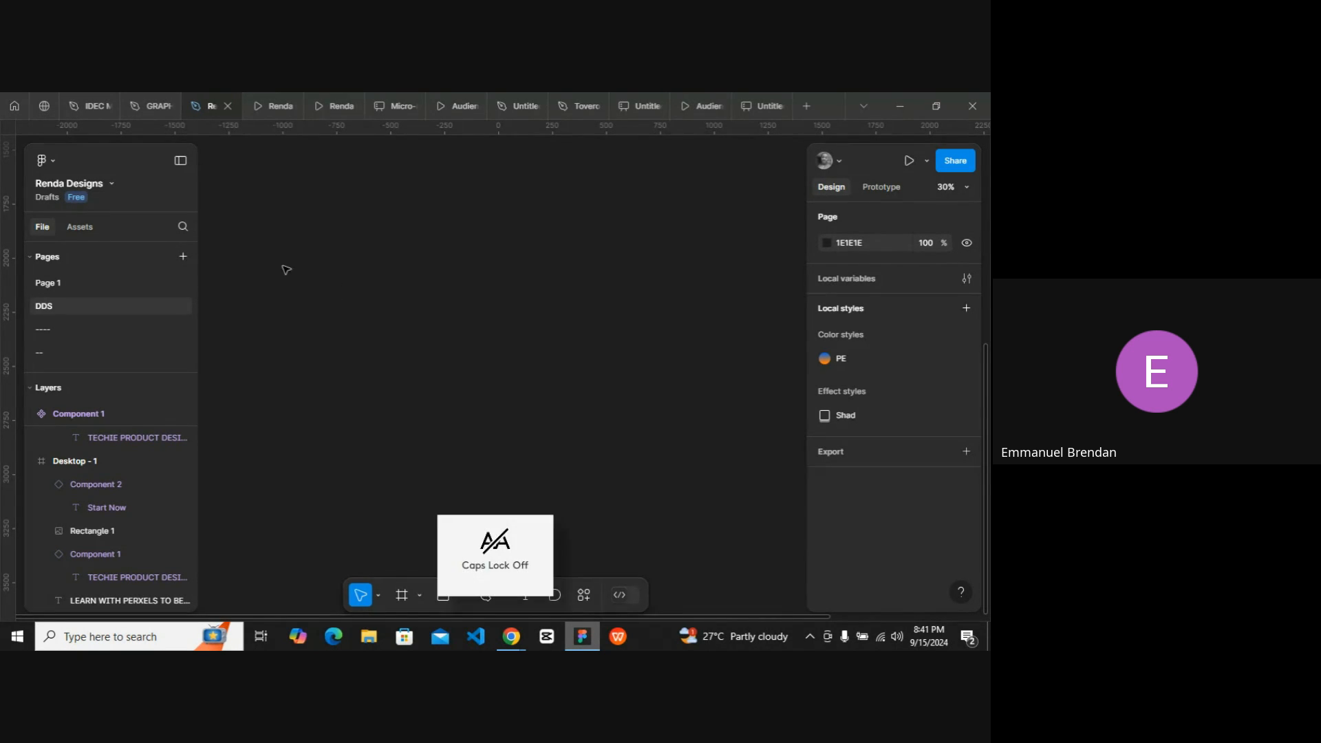
{"action": "left_click", "coordinate": [400, 596]}
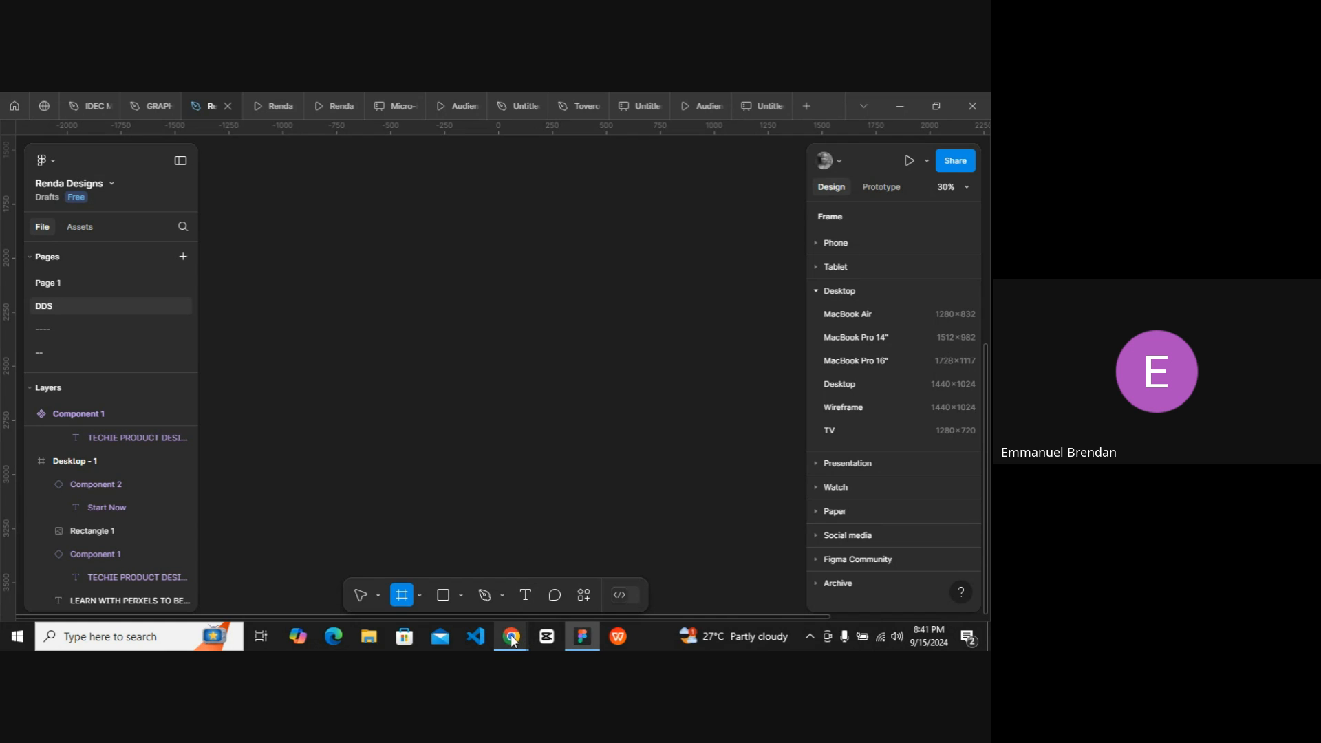
{"action": "left_click", "coordinate": [848, 382]}
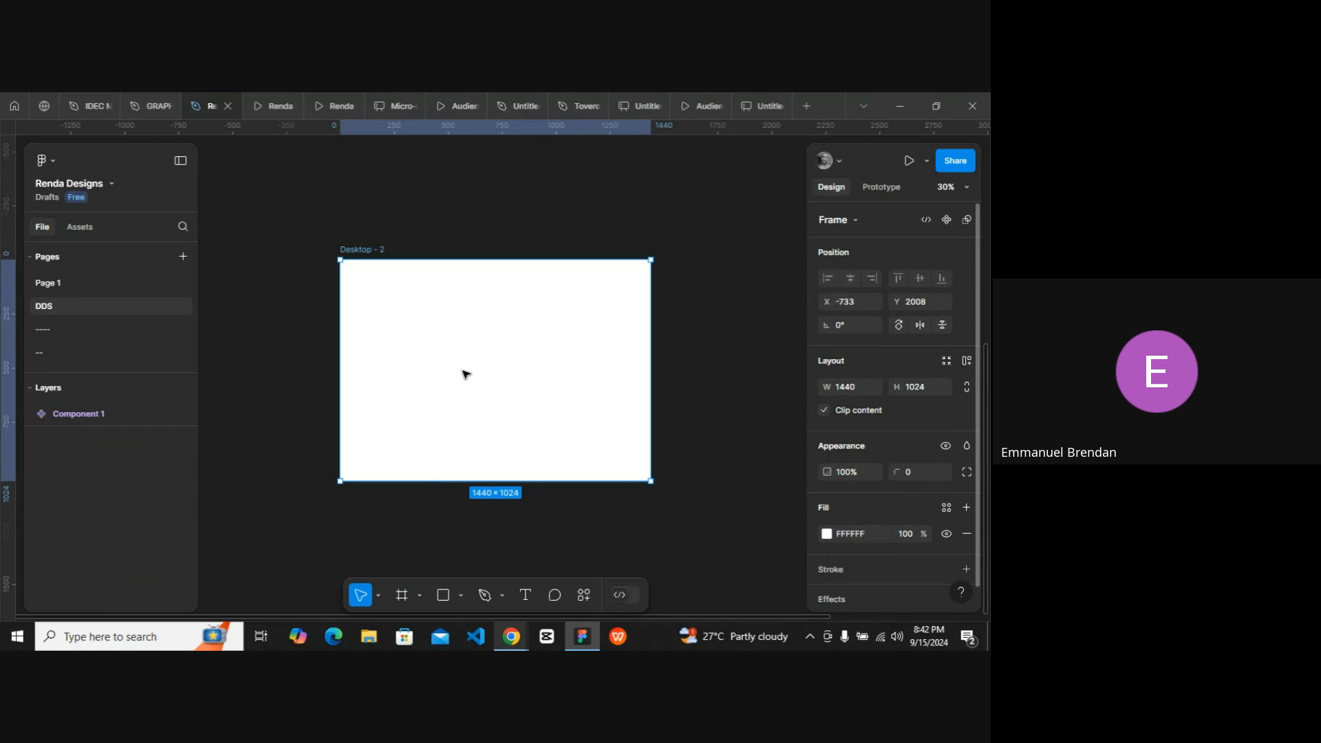
Create a text layer in the new frame reading GET ALONG WITH PERXELS and start a new line.
{"action": "scroll", "coordinate": [377, 329], "scroll_direction": "up", "scroll_amount": 3}
{"action": "scroll", "coordinate": [378, 328], "scroll_direction": "down", "scroll_amount": 1}
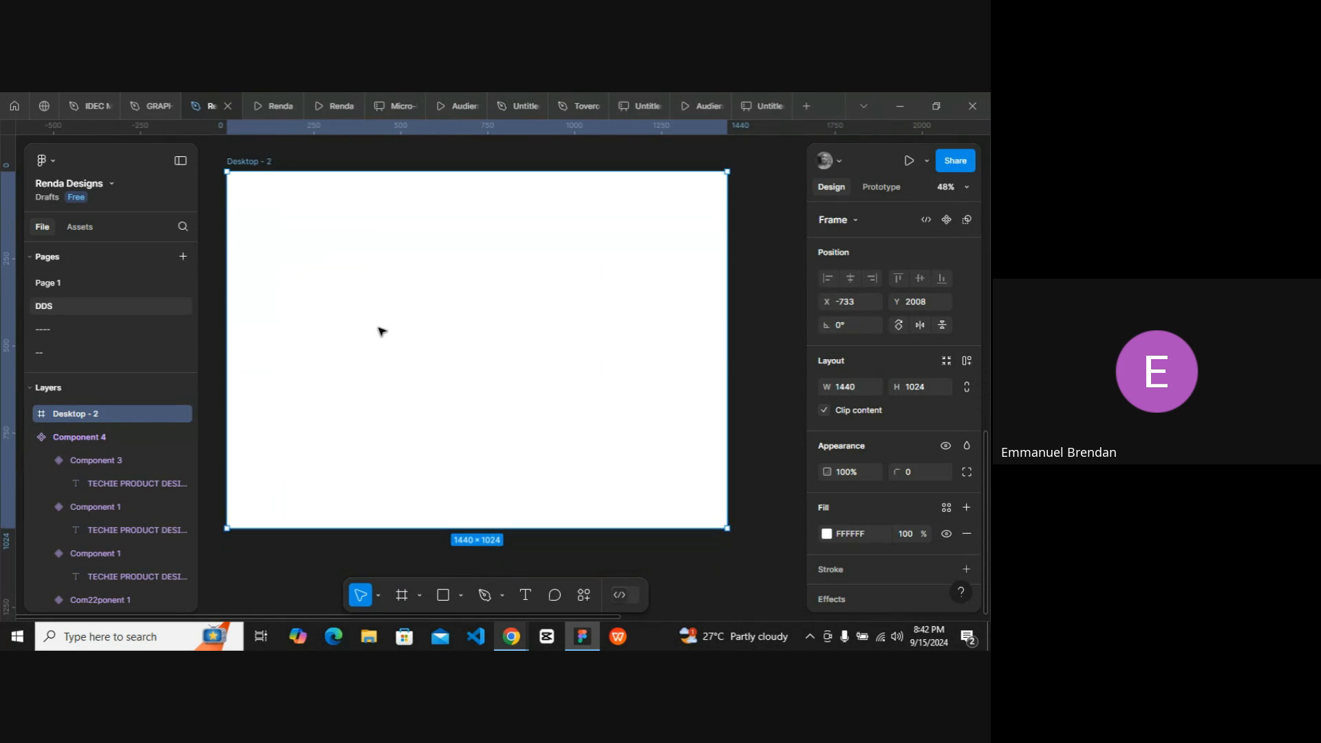
{"action": "scroll", "coordinate": [378, 326], "scroll_direction": "up", "scroll_amount": 1}
{"action": "scroll", "coordinate": [377, 326], "scroll_direction": "left", "scroll_amount": 1}
{"action": "scroll", "coordinate": [378, 327], "scroll_direction": "down", "scroll_amount": 1}
{"action": "scroll", "coordinate": [380, 330], "scroll_direction": "right", "scroll_amount": 1}
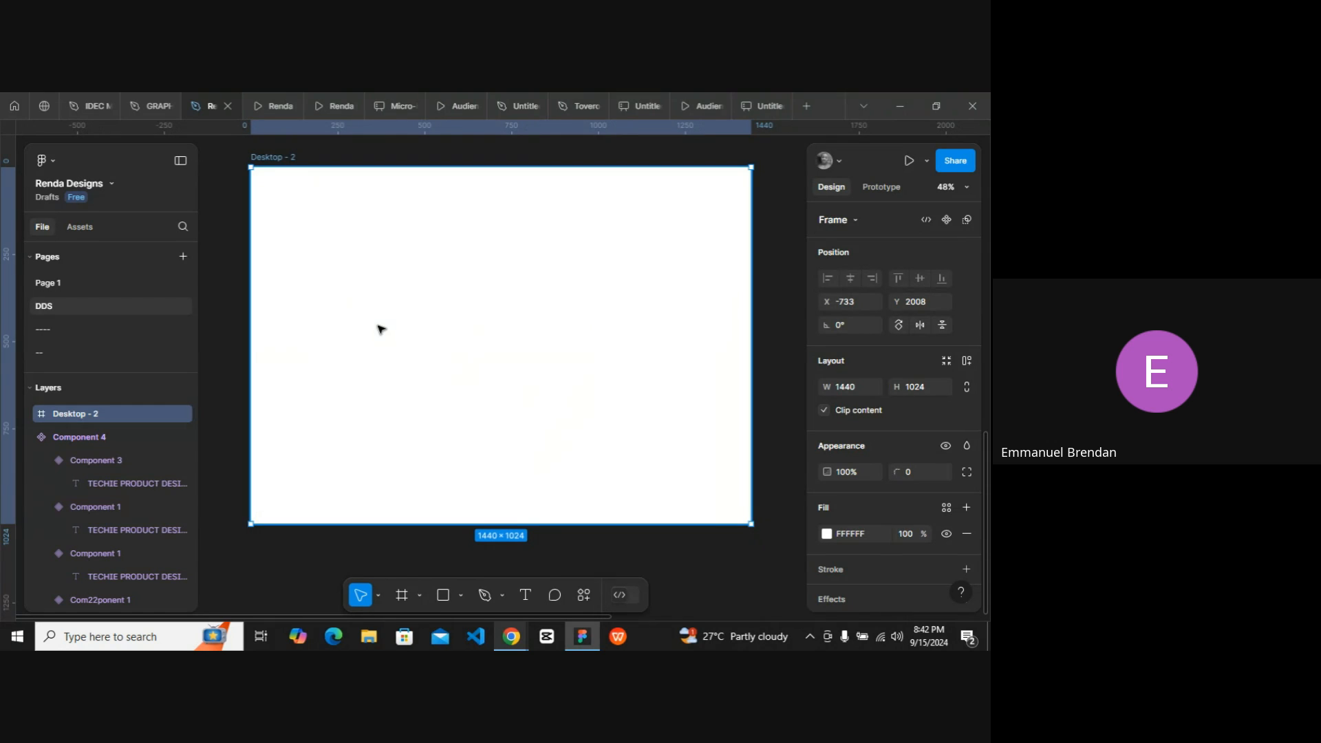
{"action": "scroll", "coordinate": [380, 329], "scroll_direction": "up", "scroll_amount": 1}
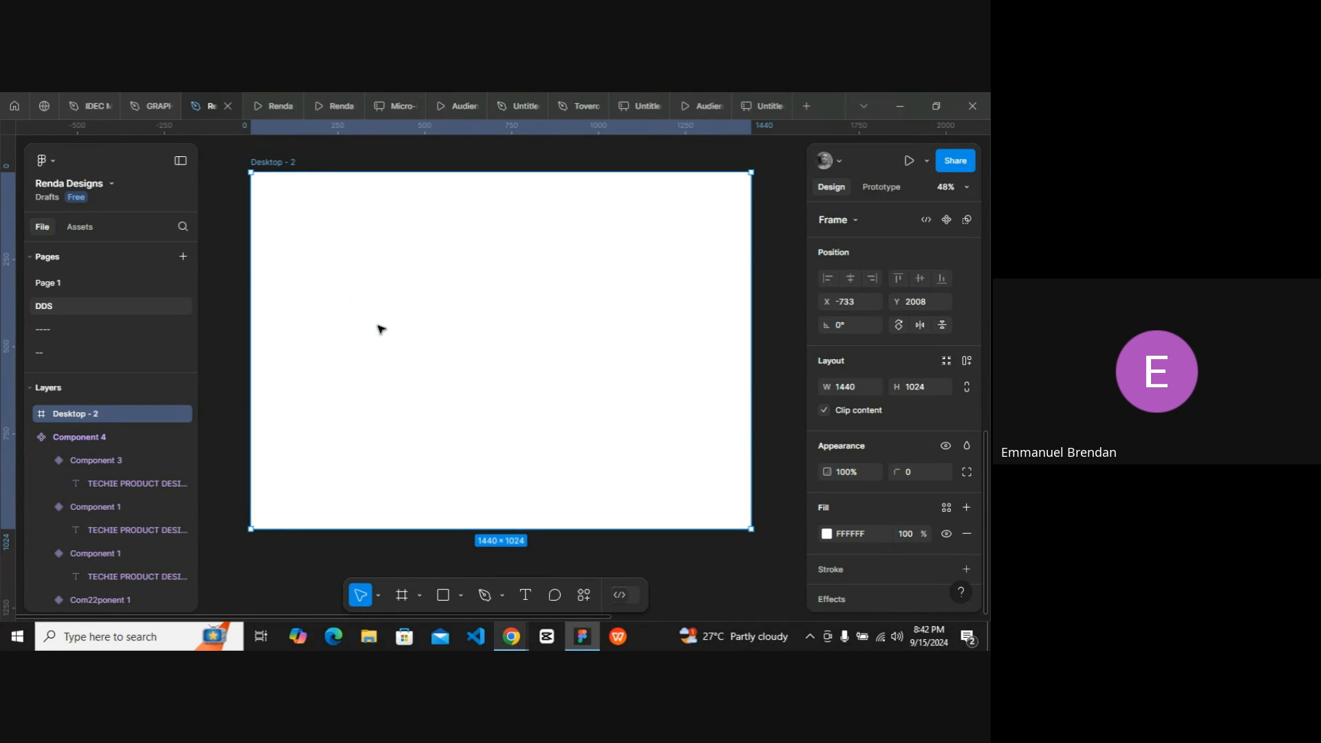
{"action": "left_click", "coordinate": [525, 594]}
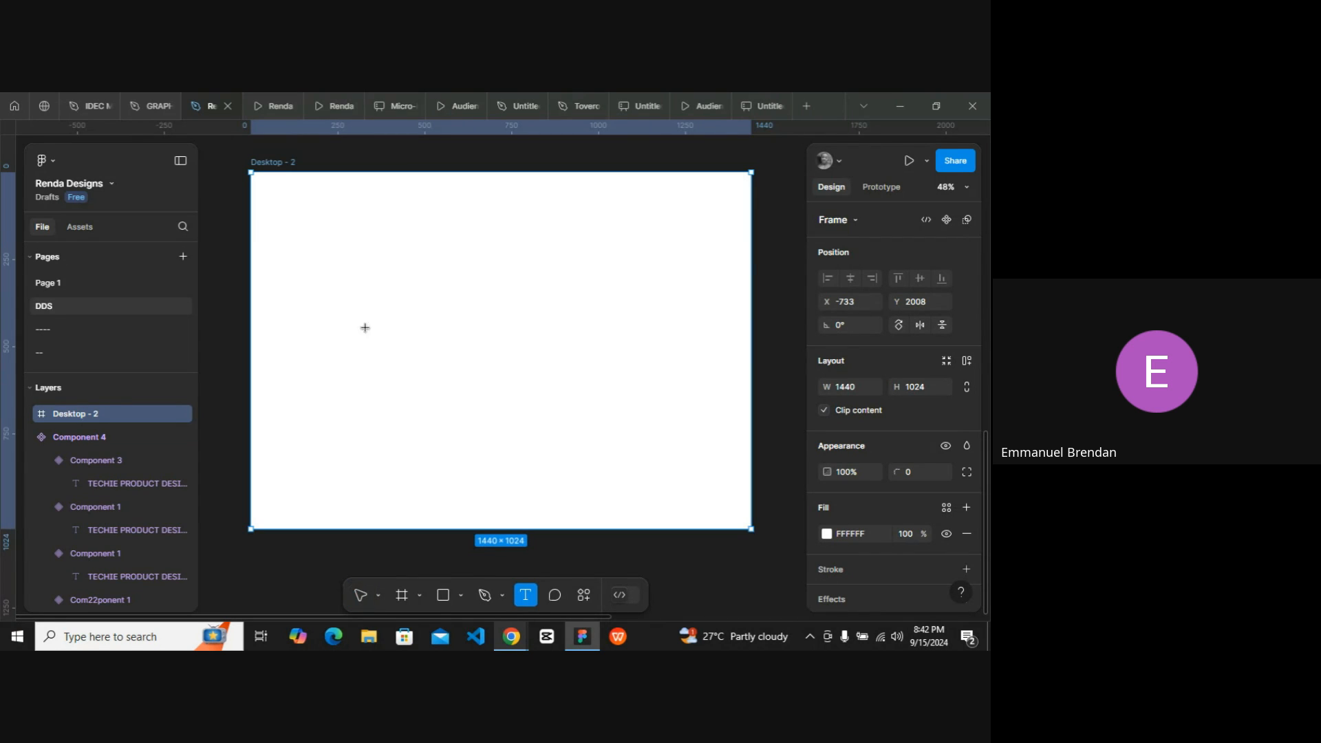
{"action": "left_click", "coordinate": [300, 286]}
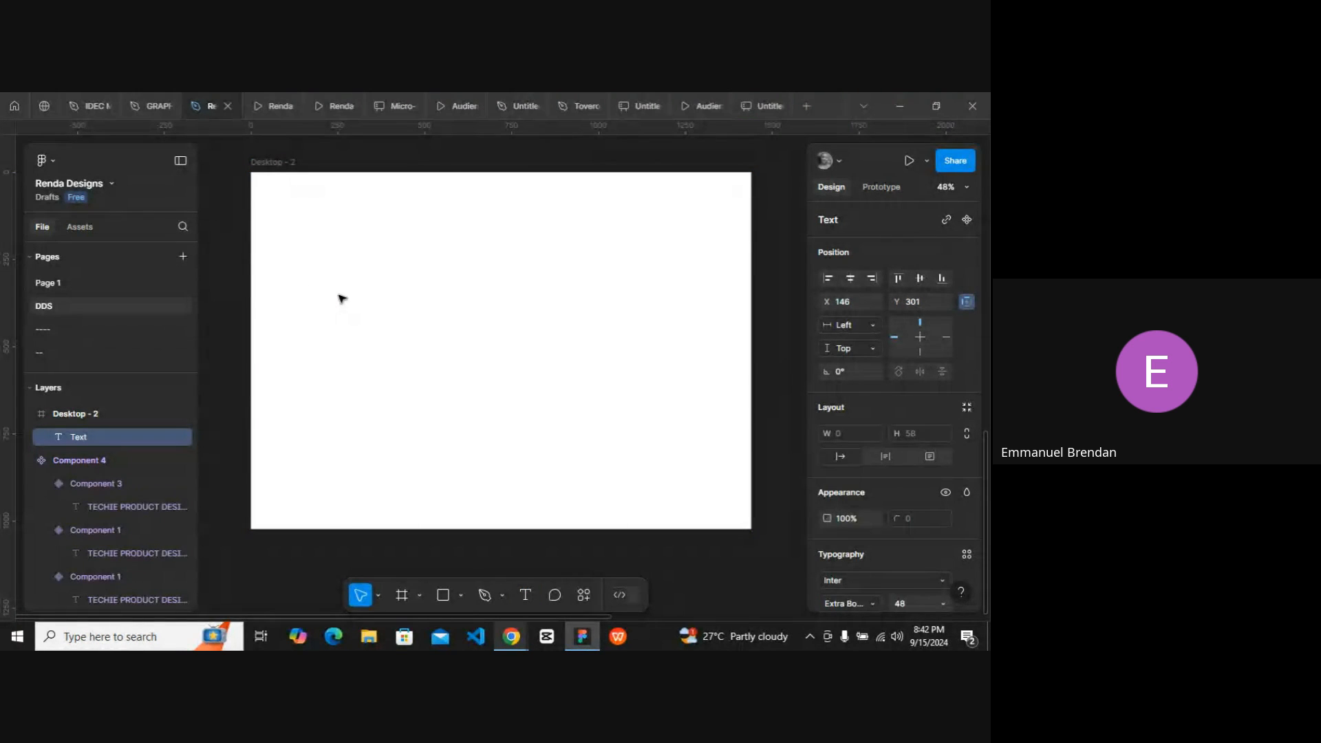
{"action": "scroll", "coordinate": [342, 298], "scroll_direction": "up", "scroll_amount": 5}
{"action": "scroll", "coordinate": [342, 298], "scroll_direction": "down", "scroll_amount": 3}
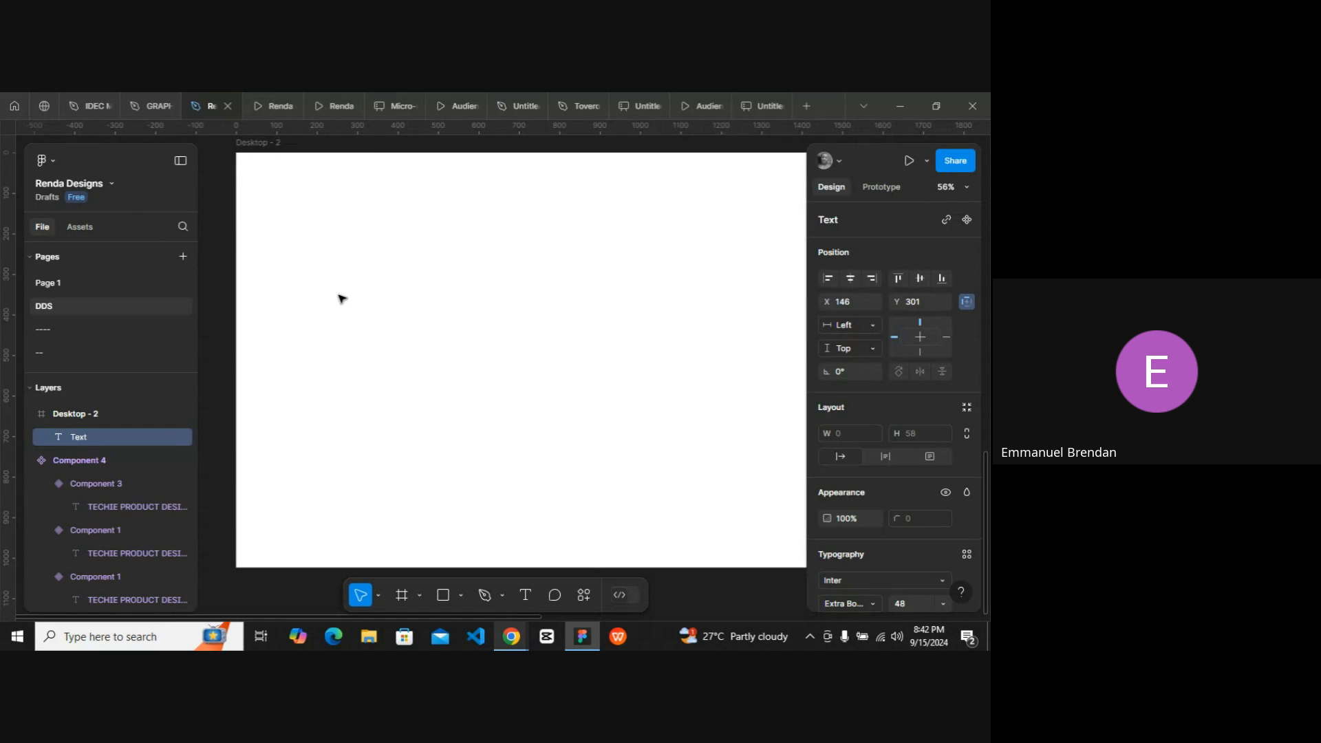
{"action": "type", "text": "G"}
{"action": "key", "text": "Caps_Lock"}
{"action": "type", "text": "ET AL"}
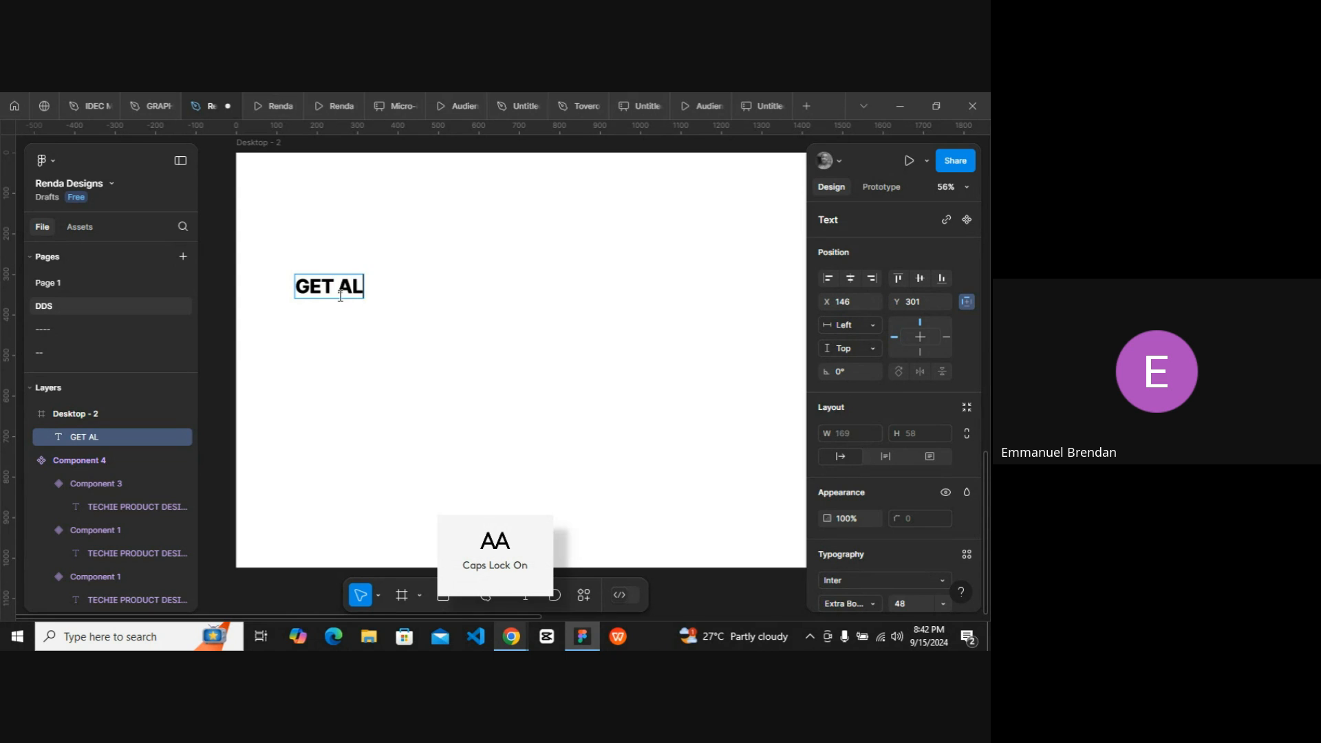
{"action": "type", "text": "ONG WITH "}
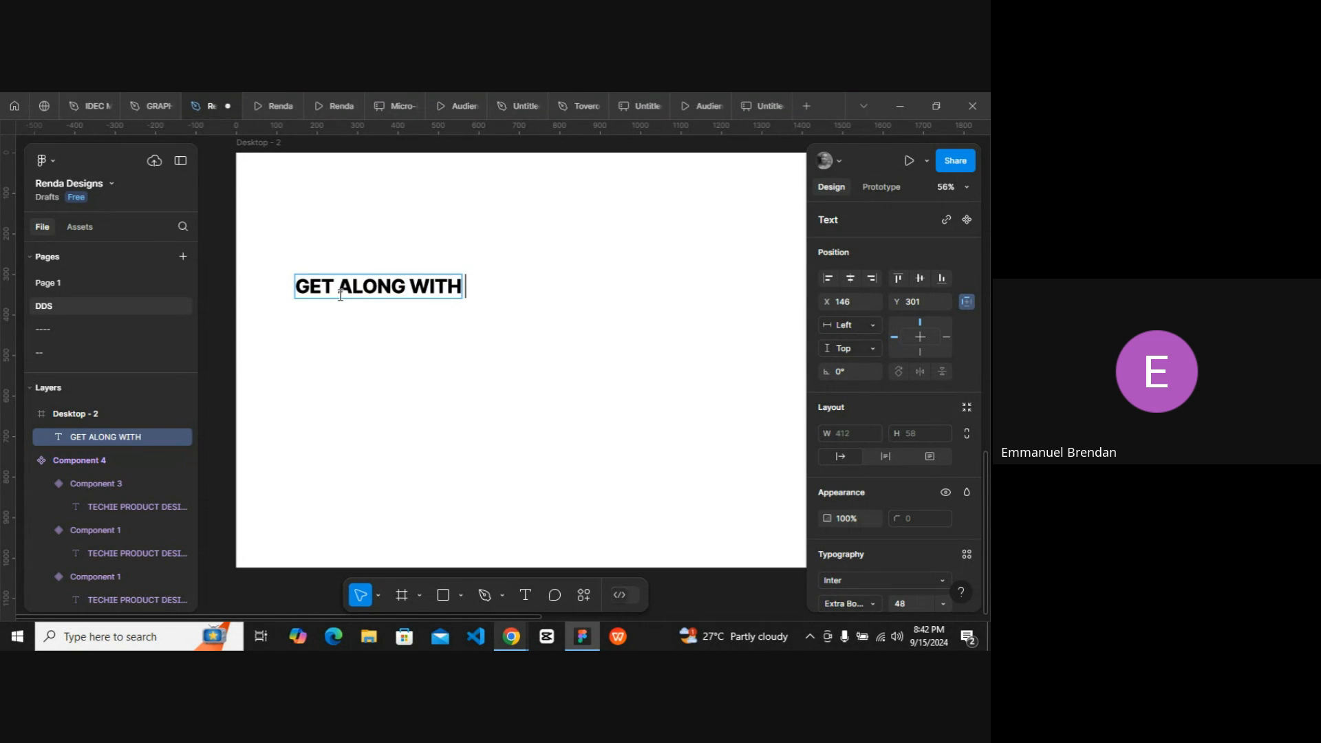
{"action": "type", "text": "PER"}
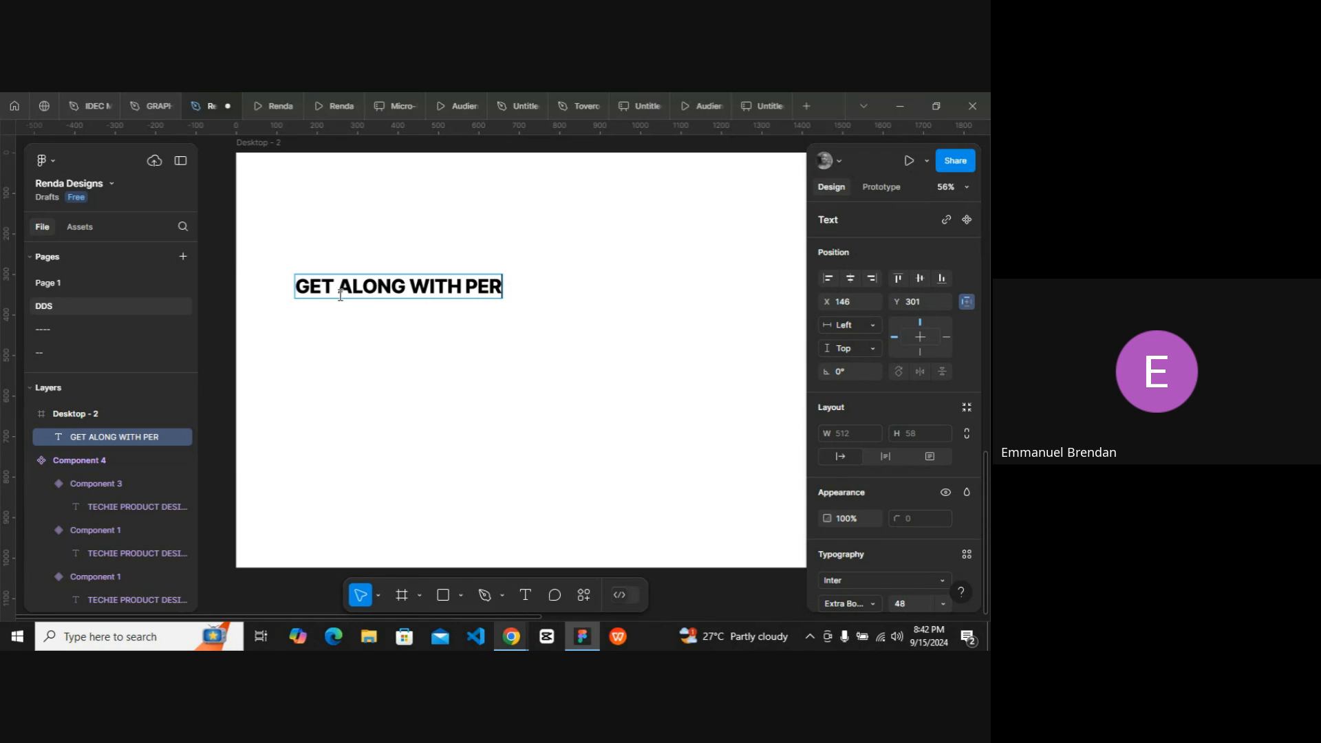
{"action": "type", "text": "XELS"}
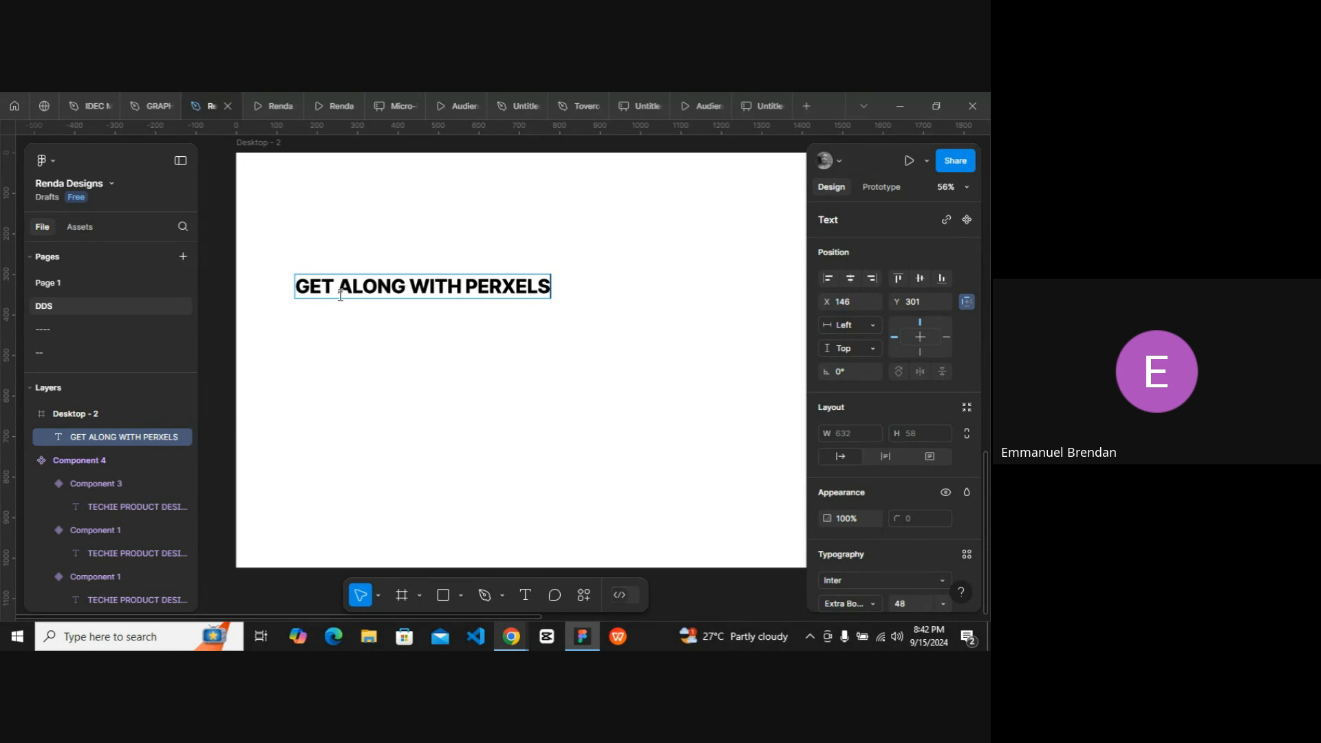
{"action": "key", "text": "Return"}
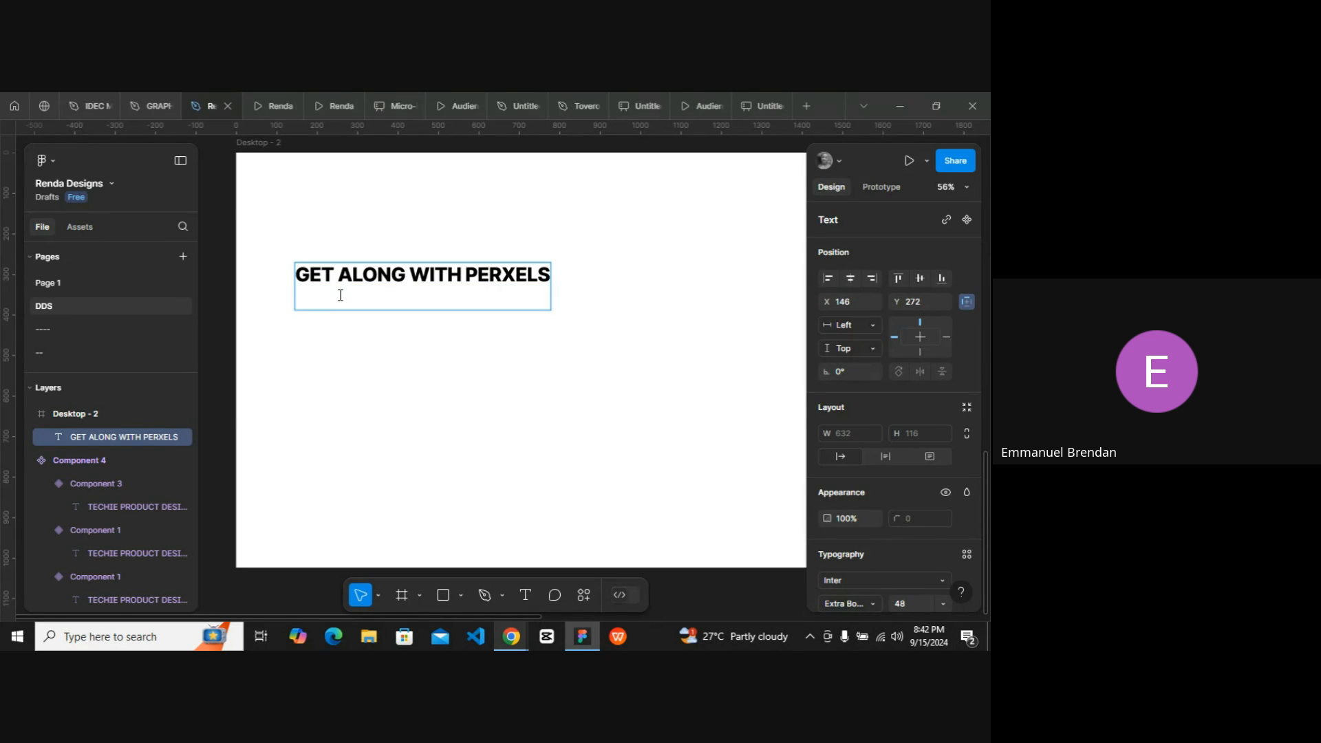
Add the second line BECOME A TECH GURU to the text and finish editing it.
{"action": "type", "text": "BEO"}
{"action": "key", "text": "BackSpace"}
{"action": "type", "text": "COME"}
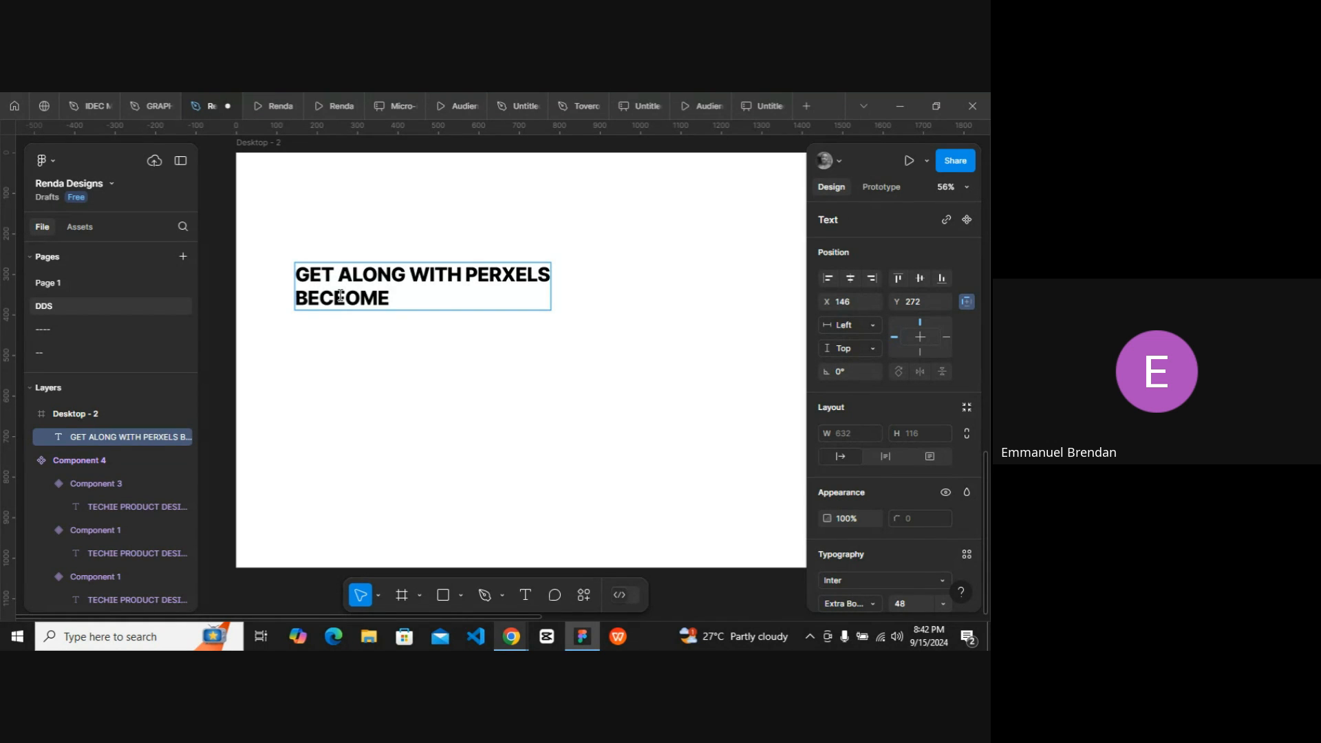
{"action": "key", "text": "BackSpace"}
{"action": "key", "text": "BackSpace"}
{"action": "key", "text": "BackSpace"}
{"action": "type", "text": "OME A"}
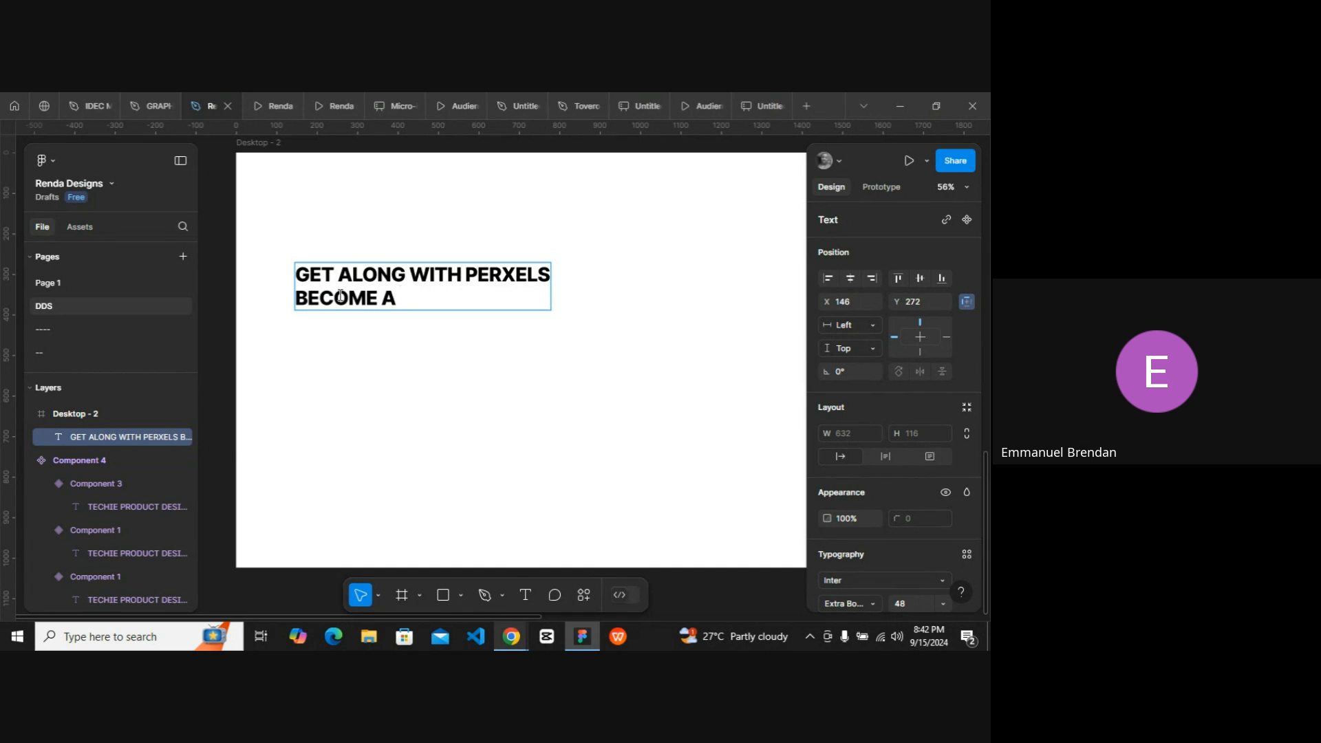
{"action": "type", "text": "TECH GURU"}
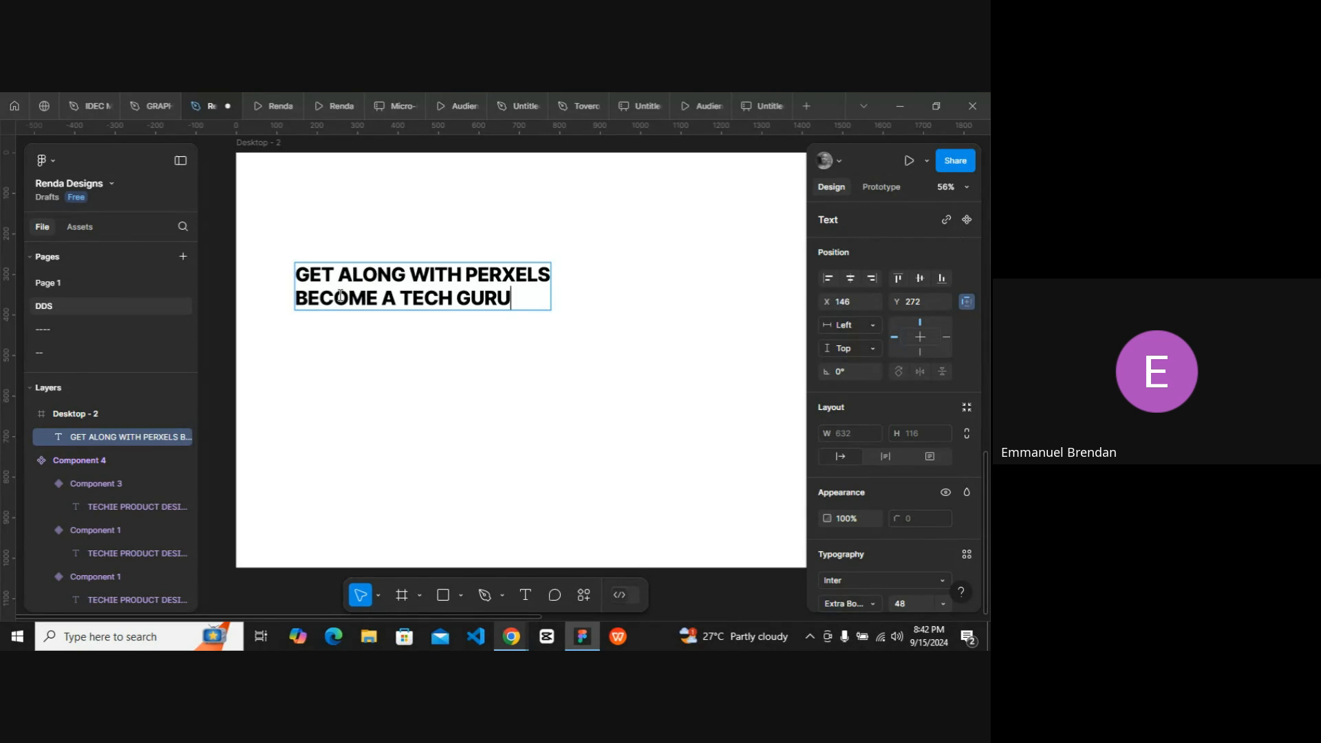
{"action": "left_click", "coordinate": [374, 346]}
Move the headline text block to about X 88, Y 276 in the new frame.
{"action": "scroll", "coordinate": [374, 346], "scroll_direction": "right", "scroll_amount": 1}
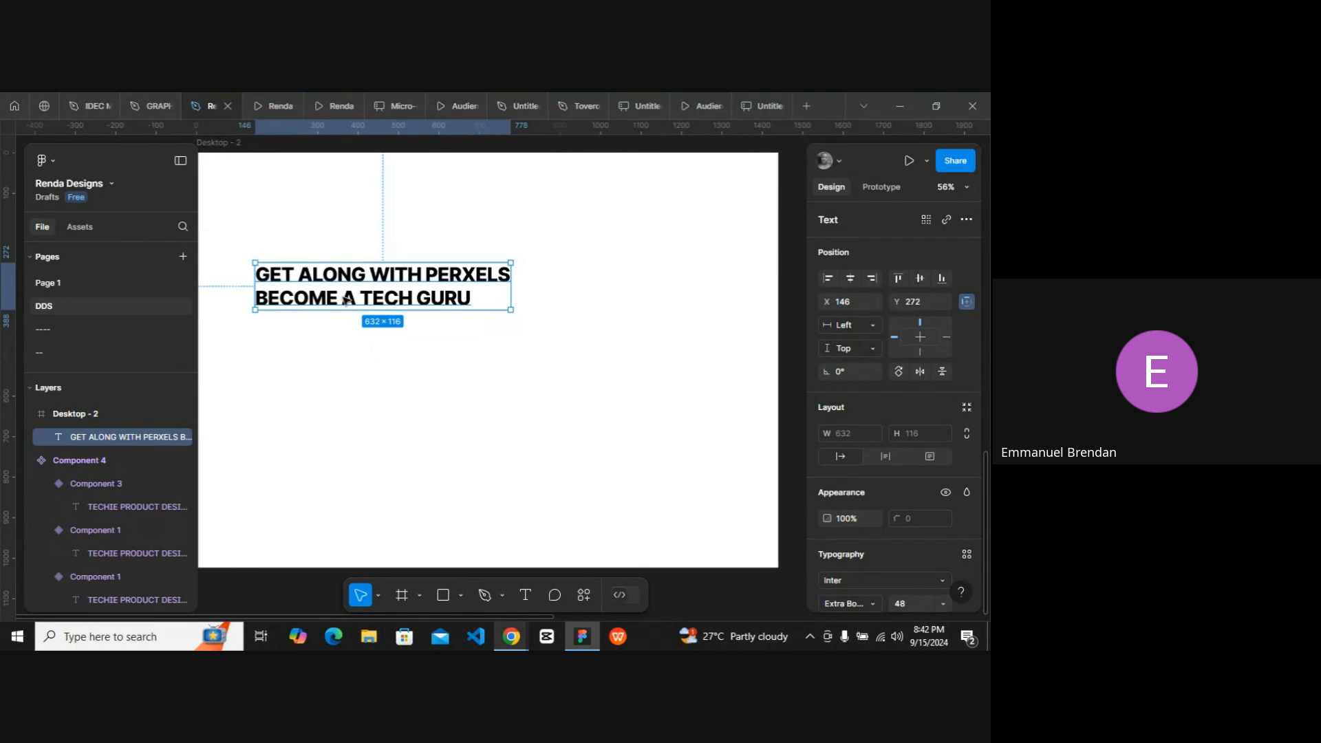
{"action": "left_click_drag", "start_coordinate": [346, 300], "coordinate": [389, 289]}
{"action": "scroll", "coordinate": [347, 294], "scroll_direction": "left", "scroll_amount": 2}
{"action": "scroll", "coordinate": [344, 290], "scroll_direction": "left", "scroll_amount": 1}
{"action": "scroll", "coordinate": [345, 290], "scroll_direction": "right", "scroll_amount": 2}
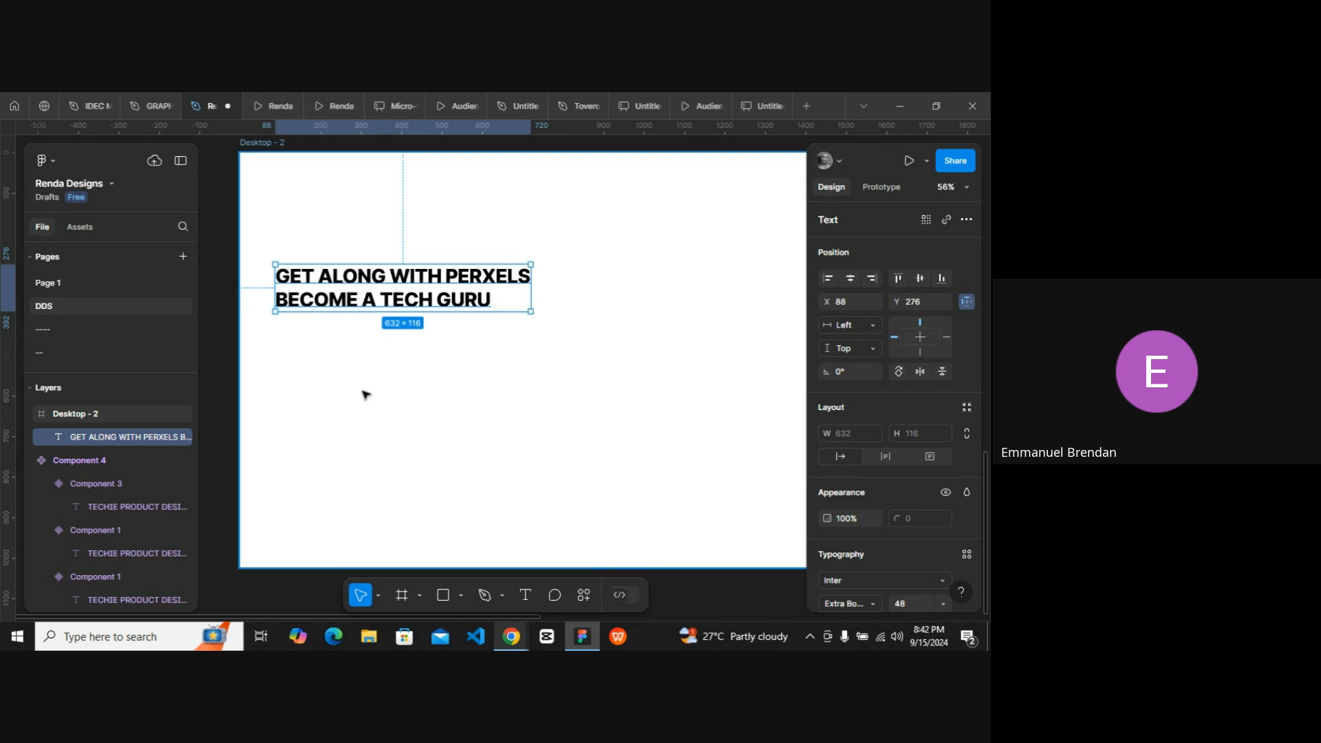
Try to fill the headline layer with lorem ipsum text using the Lorem Ipsum plugin, then undo it.
{"action": "key", "text": "ctrl+k"}
{"action": "type", "text": "LORE"}
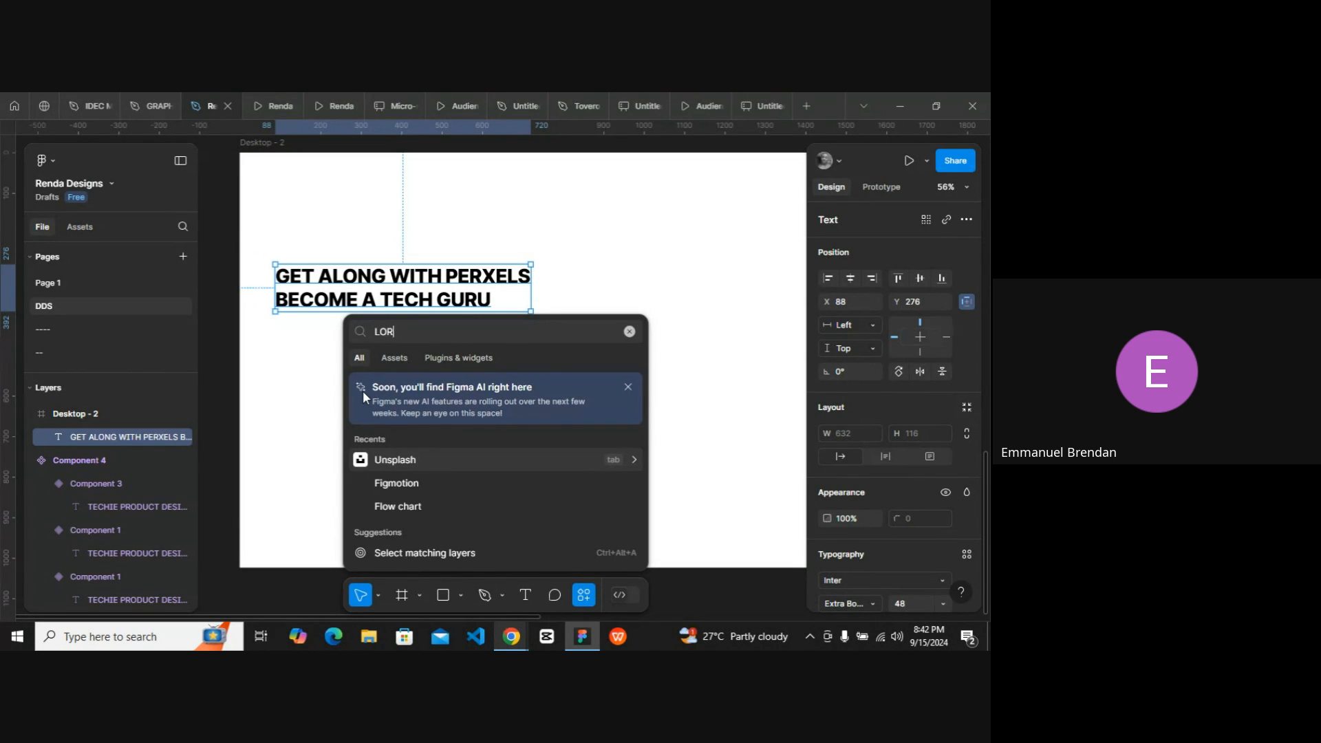
{"action": "key", "text": "BackSpace"}
{"action": "key", "text": "BackSpace"}
{"action": "key", "text": "BackSpace"}
{"action": "key", "text": "BackSpace"}
{"action": "key", "text": "Caps_Lock"}
{"action": "type", "text": "lorem"}
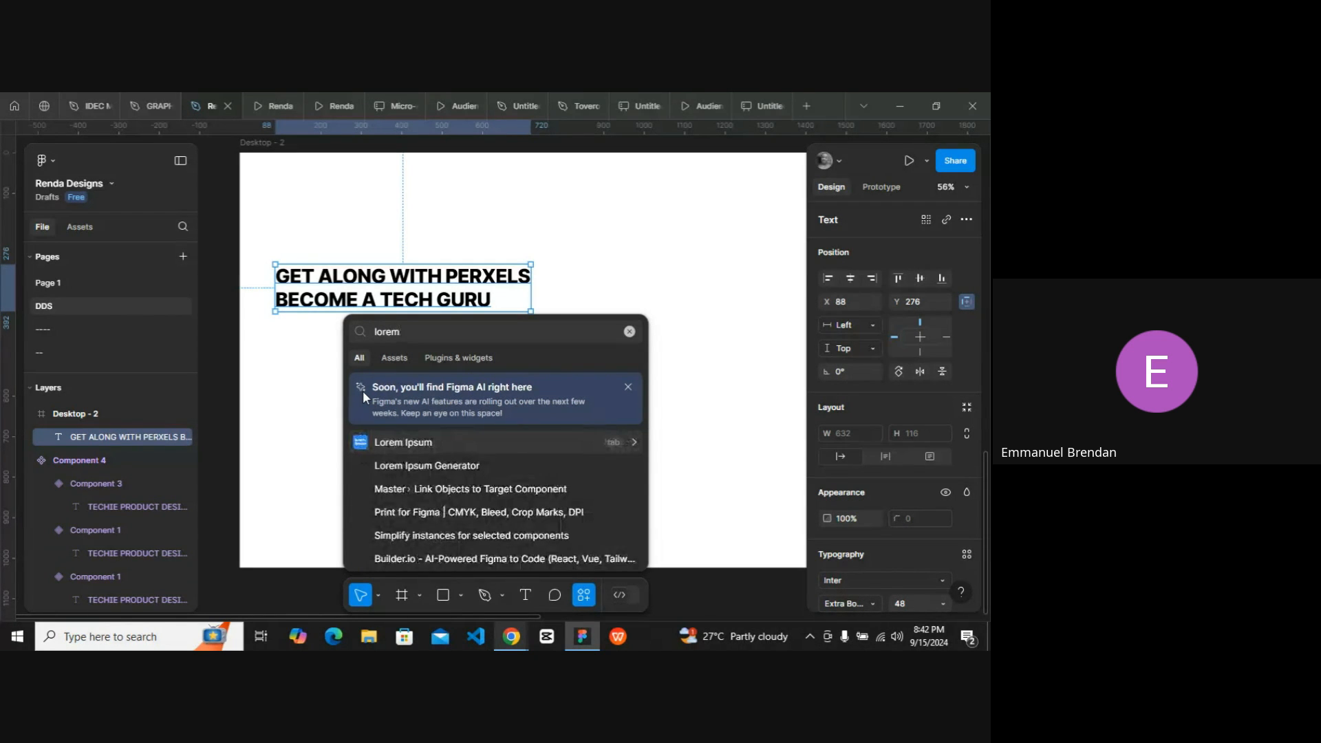
{"action": "left_click", "coordinate": [429, 443]}
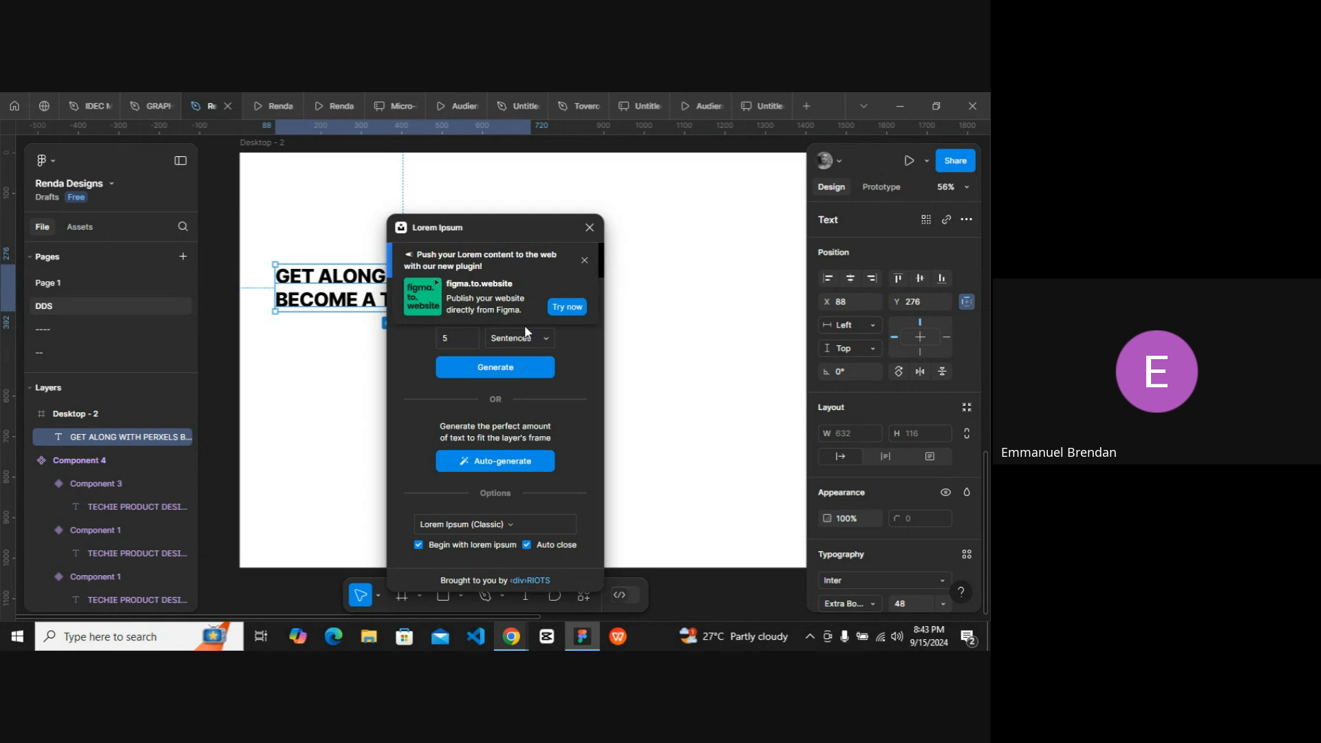
{"action": "left_click", "coordinate": [584, 264]}
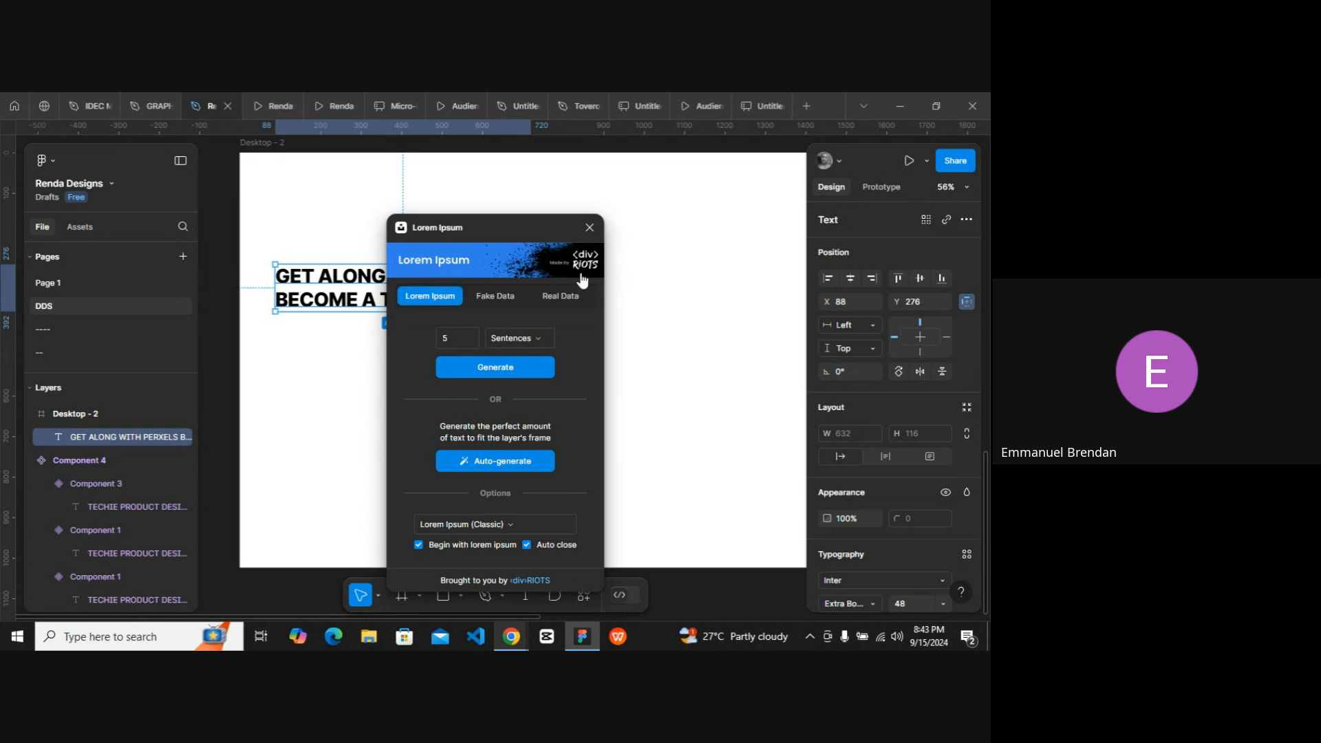
{"action": "left_click", "coordinate": [484, 375]}
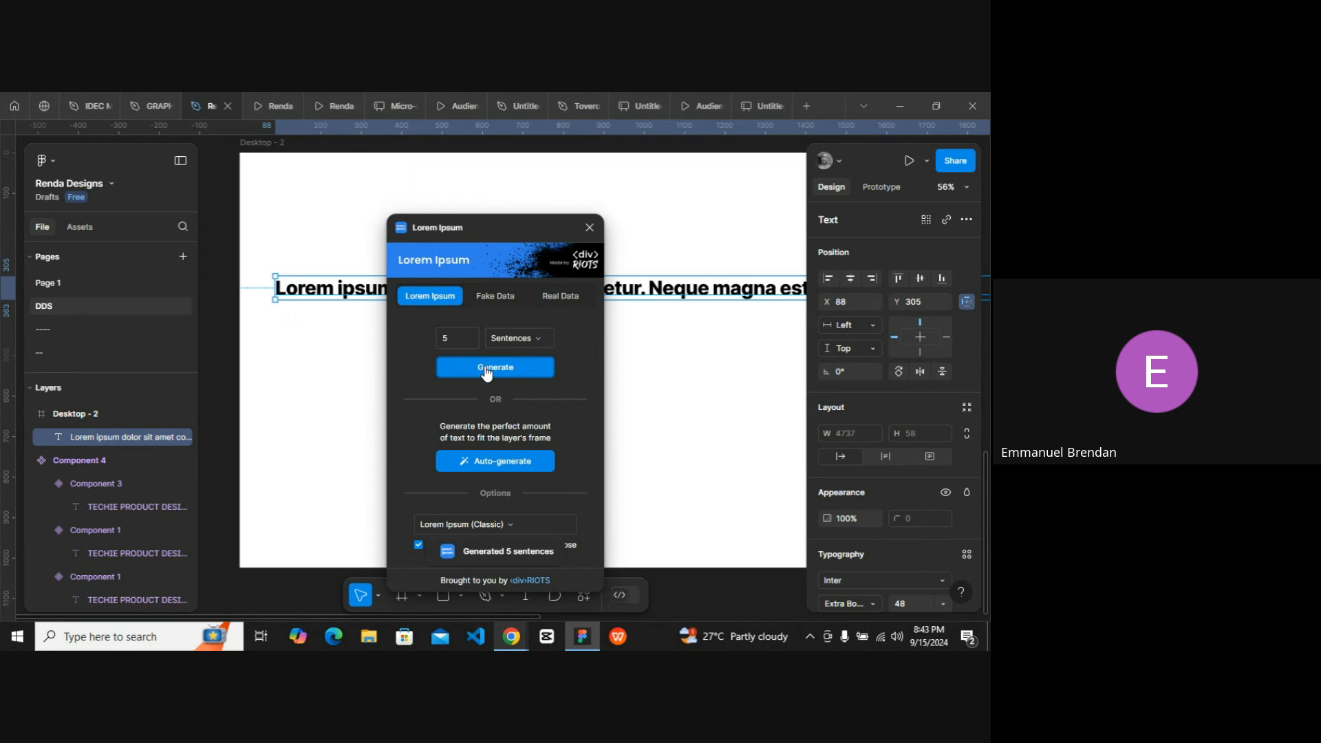
{"action": "key", "text": "ctrl+z"}
{"action": "left_click", "coordinate": [339, 333]}
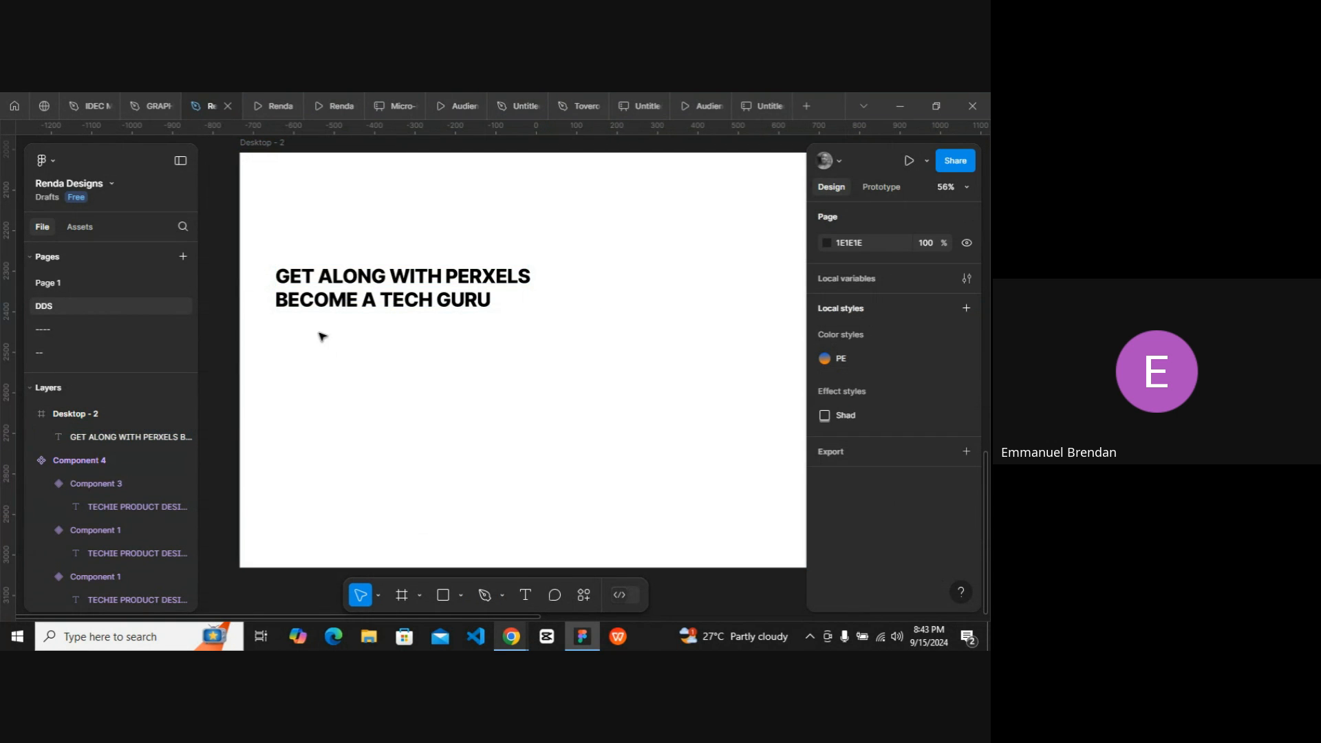
Create a new text layer below the headline and generate five sentences of lorem ipsum into it with the Lorem Ipsum plugin.
{"action": "key", "text": "t"}
{"action": "left_click", "coordinate": [297, 331]}
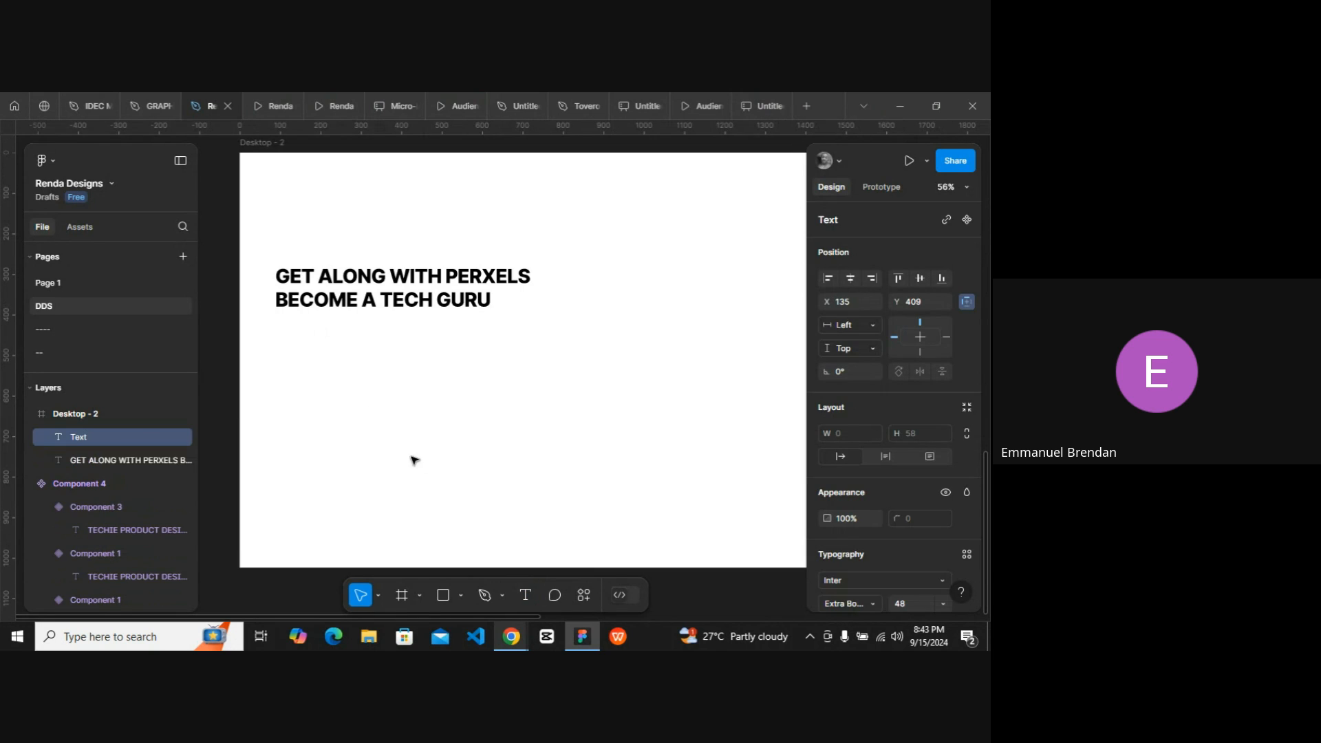
{"action": "left_click", "coordinate": [579, 598]}
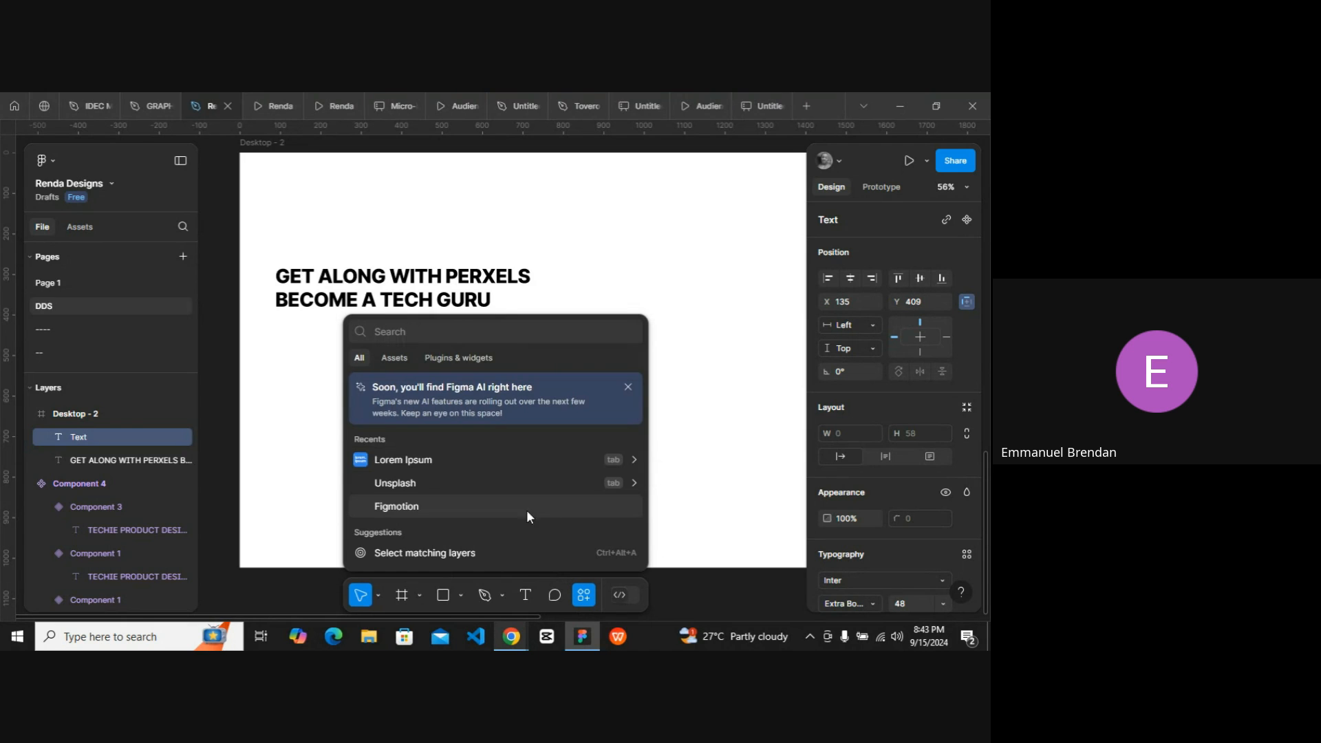
{"action": "left_click", "coordinate": [479, 461]}
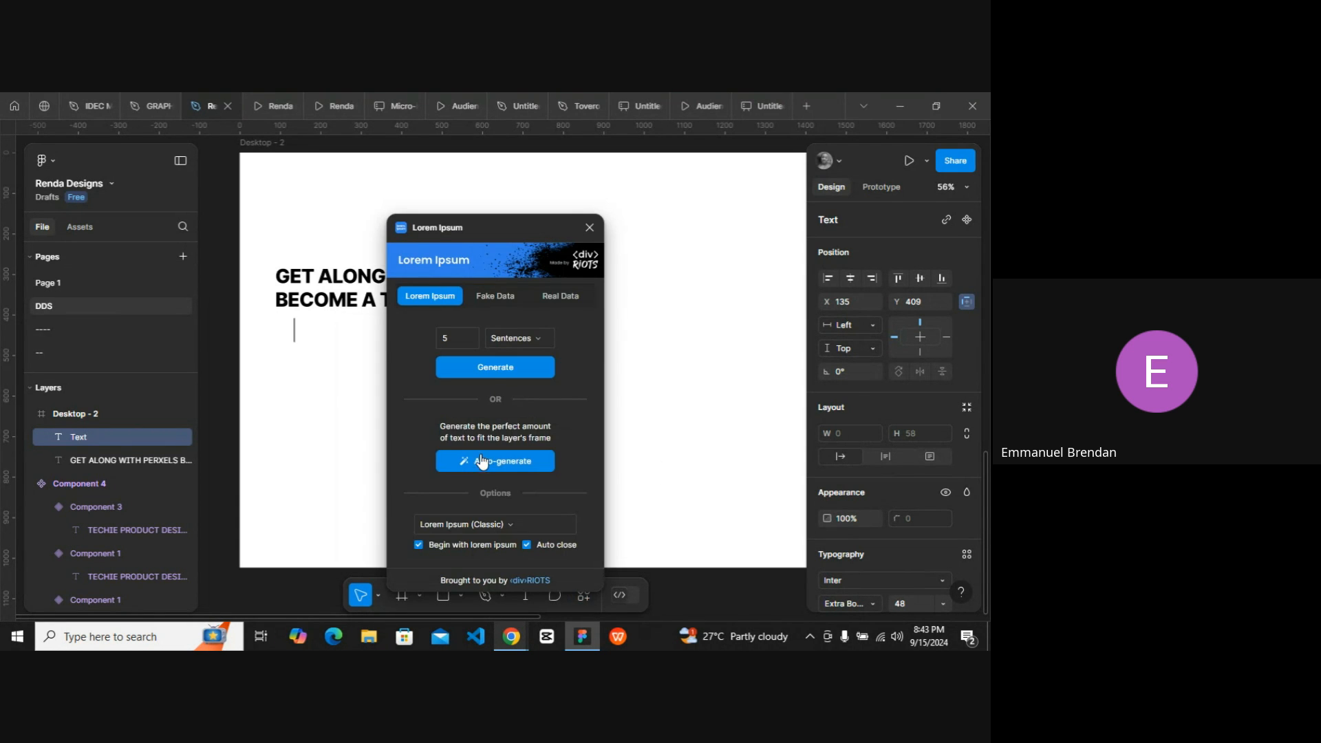
{"action": "left_click", "coordinate": [492, 369]}
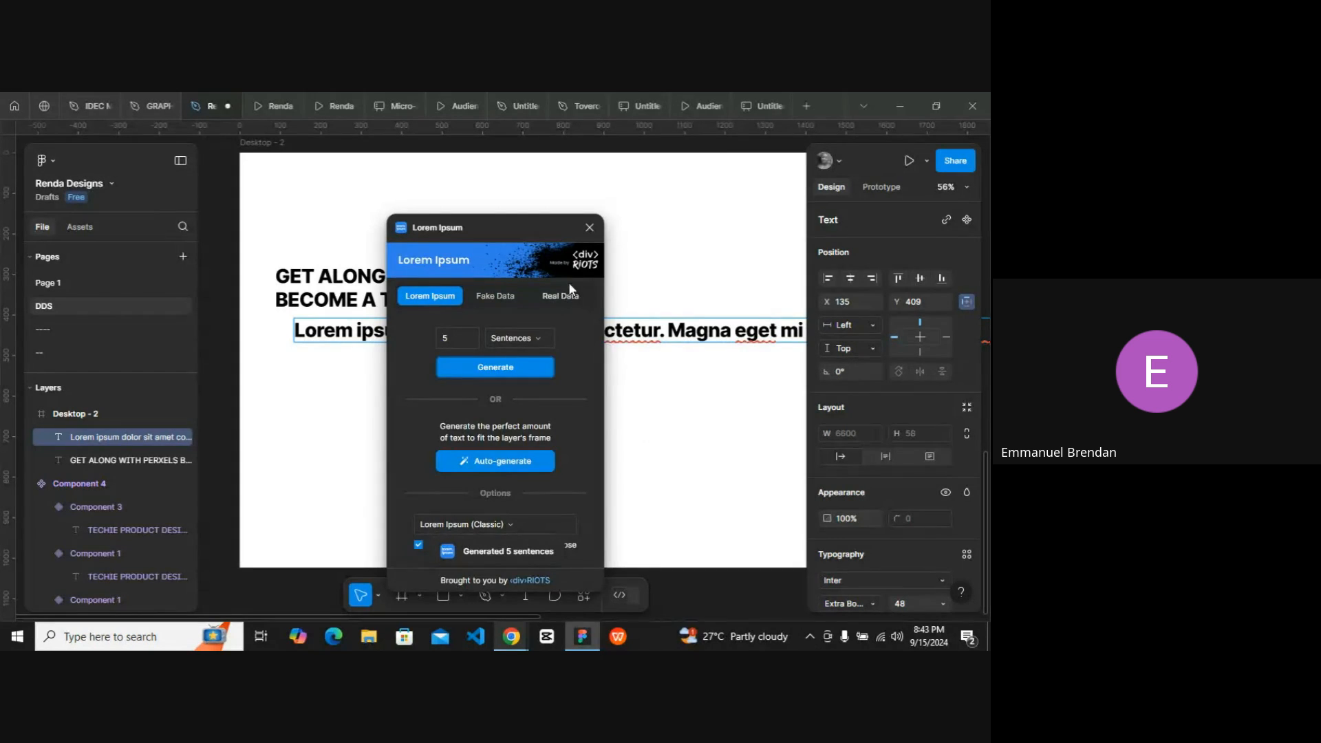
Set the paragraph text's font size to 16 and its weight to Regular.
{"action": "scroll", "coordinate": [566, 393], "scroll_direction": "down", "scroll_amount": 2}
{"action": "scroll", "coordinate": [562, 378], "scroll_direction": "right", "scroll_amount": 3}
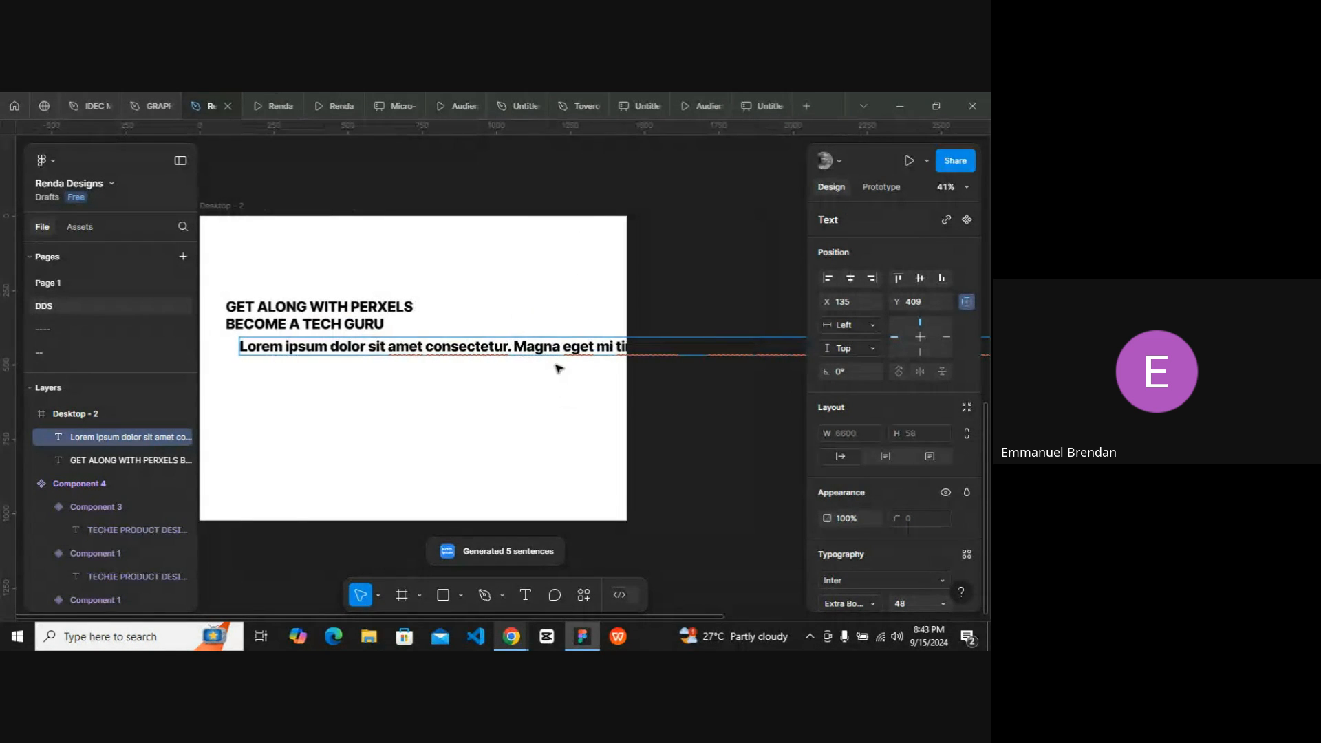
{"action": "scroll", "coordinate": [907, 534], "scroll_direction": "down", "scroll_amount": 2}
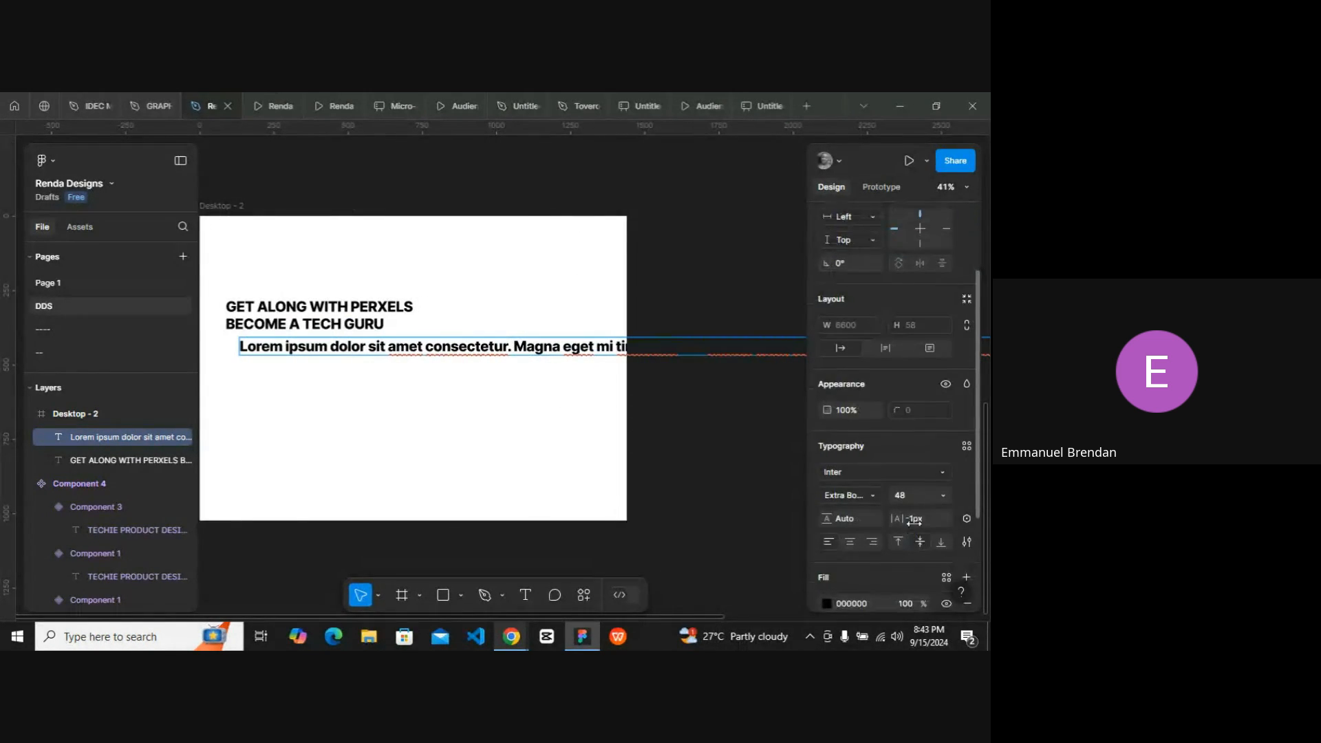
{"action": "left_click", "coordinate": [944, 495]}
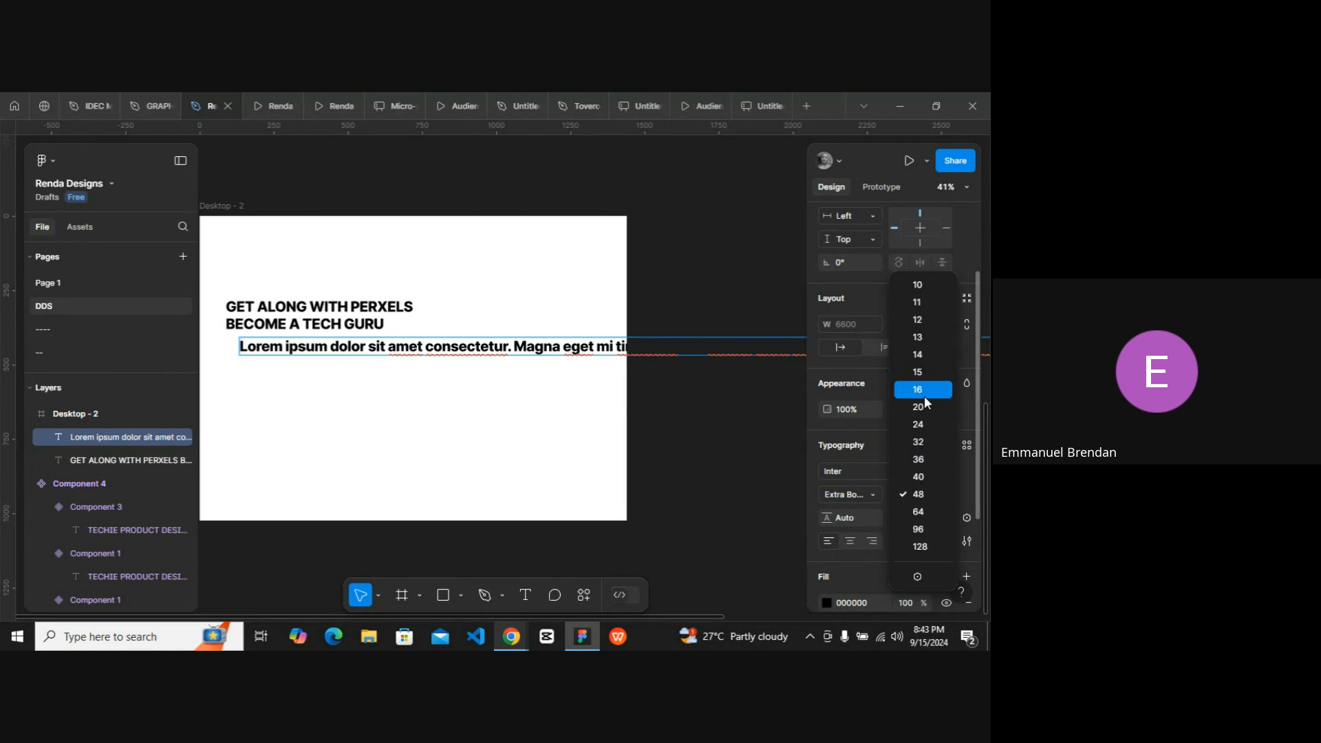
{"action": "key", "text": "Escape"}
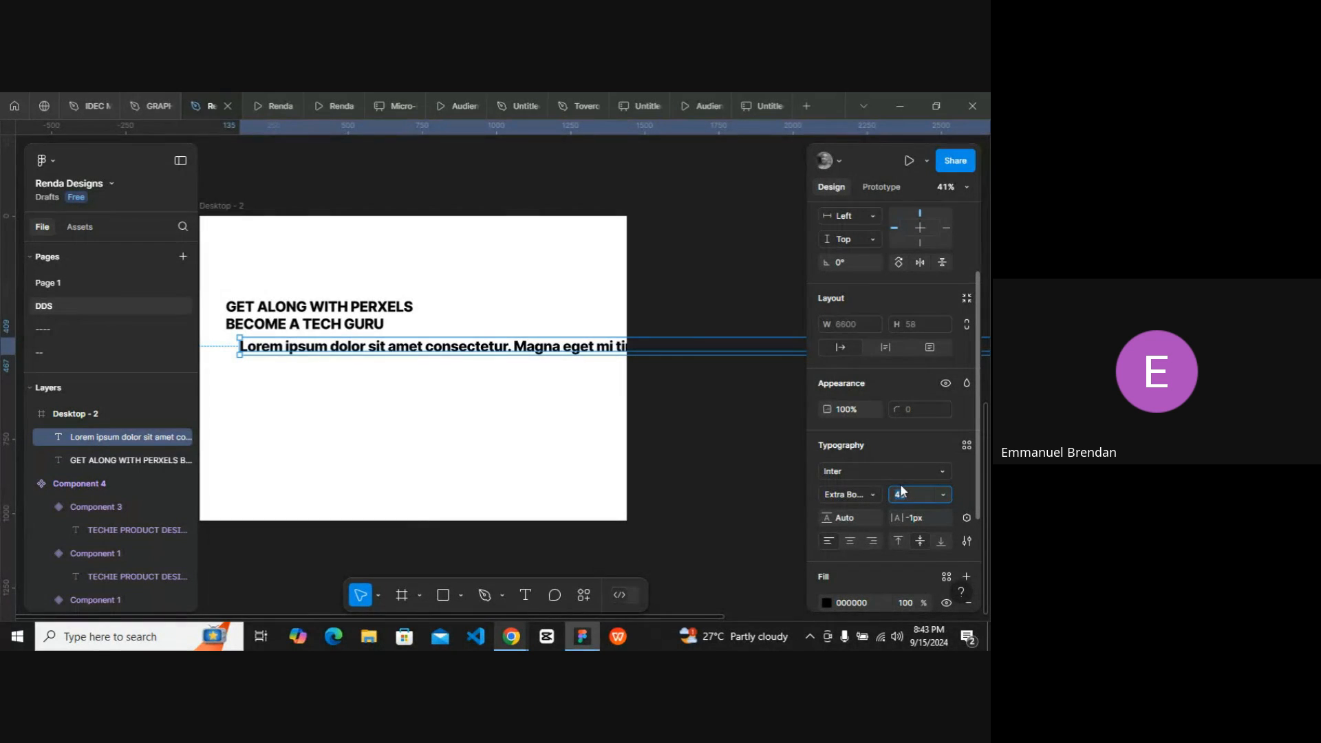
{"action": "left_click", "coordinate": [942, 494]}
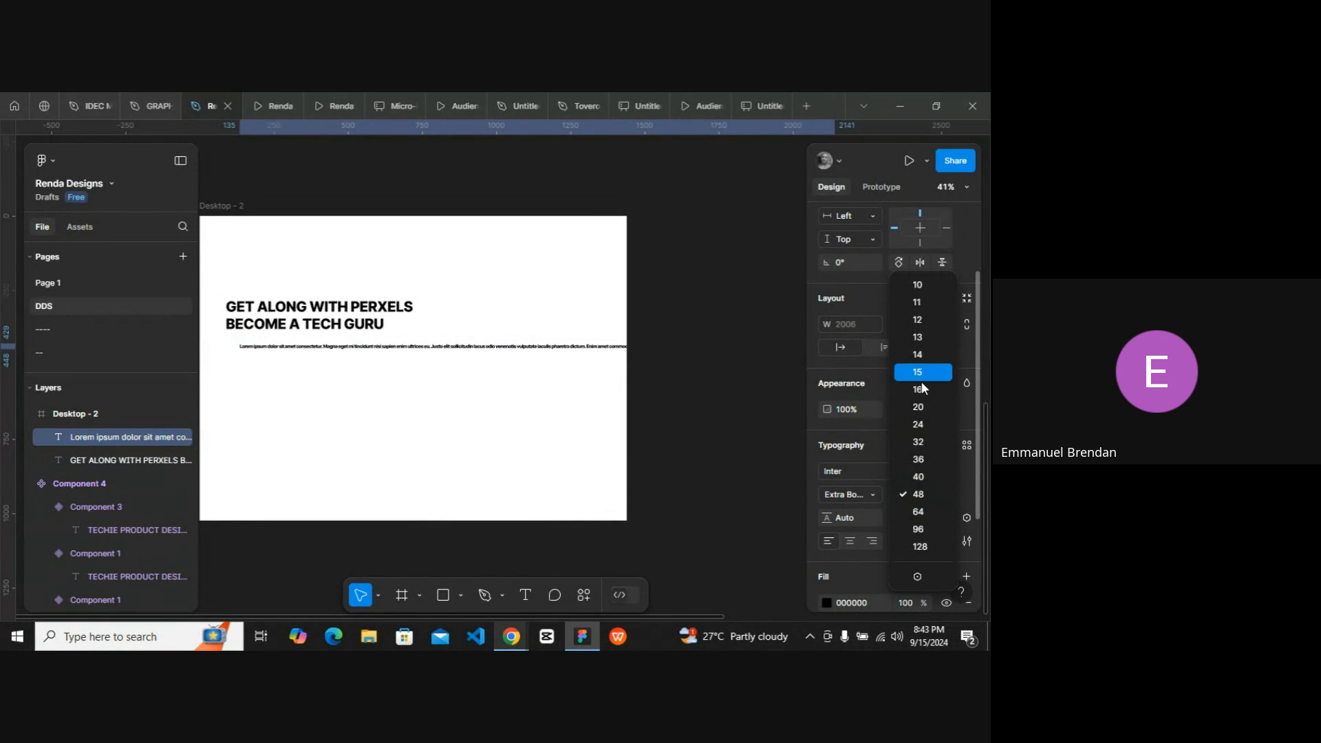
{"action": "left_click", "coordinate": [923, 384]}
{"action": "left_click", "coordinate": [854, 493]}
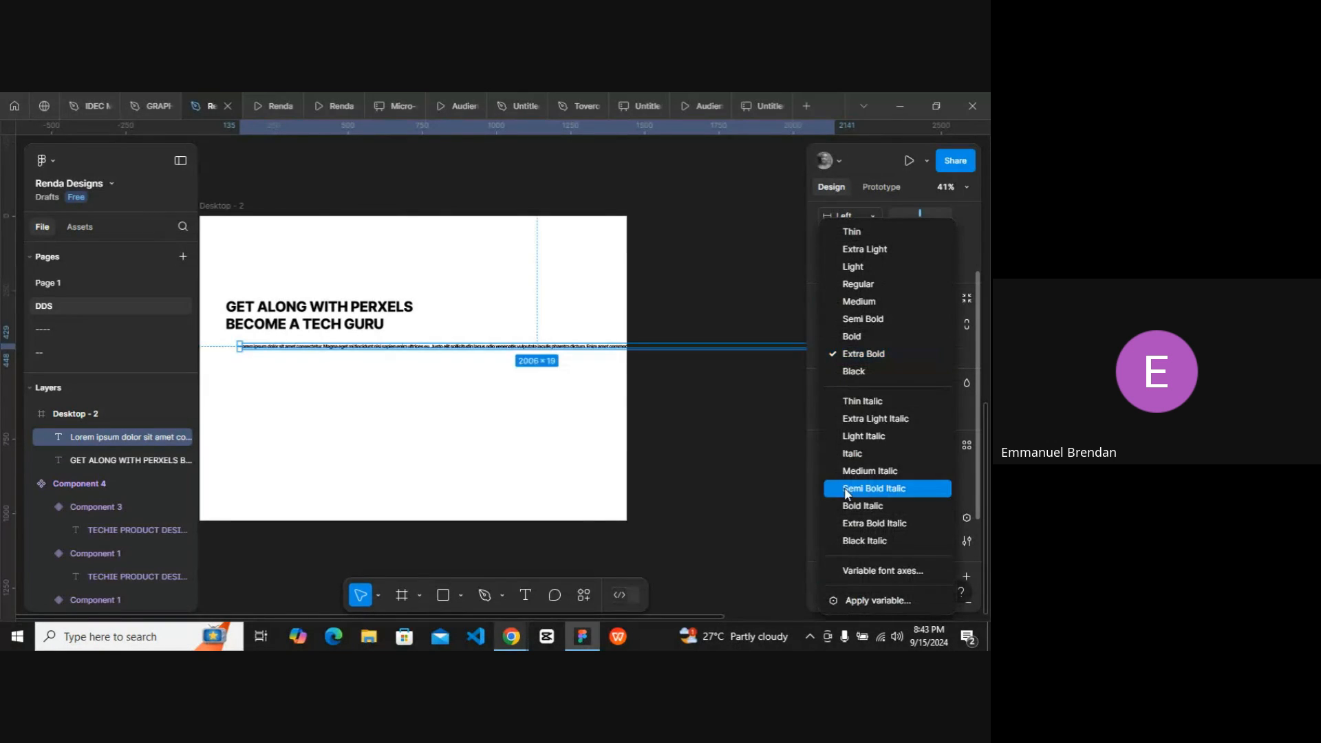
{"action": "left_click", "coordinate": [873, 283]}
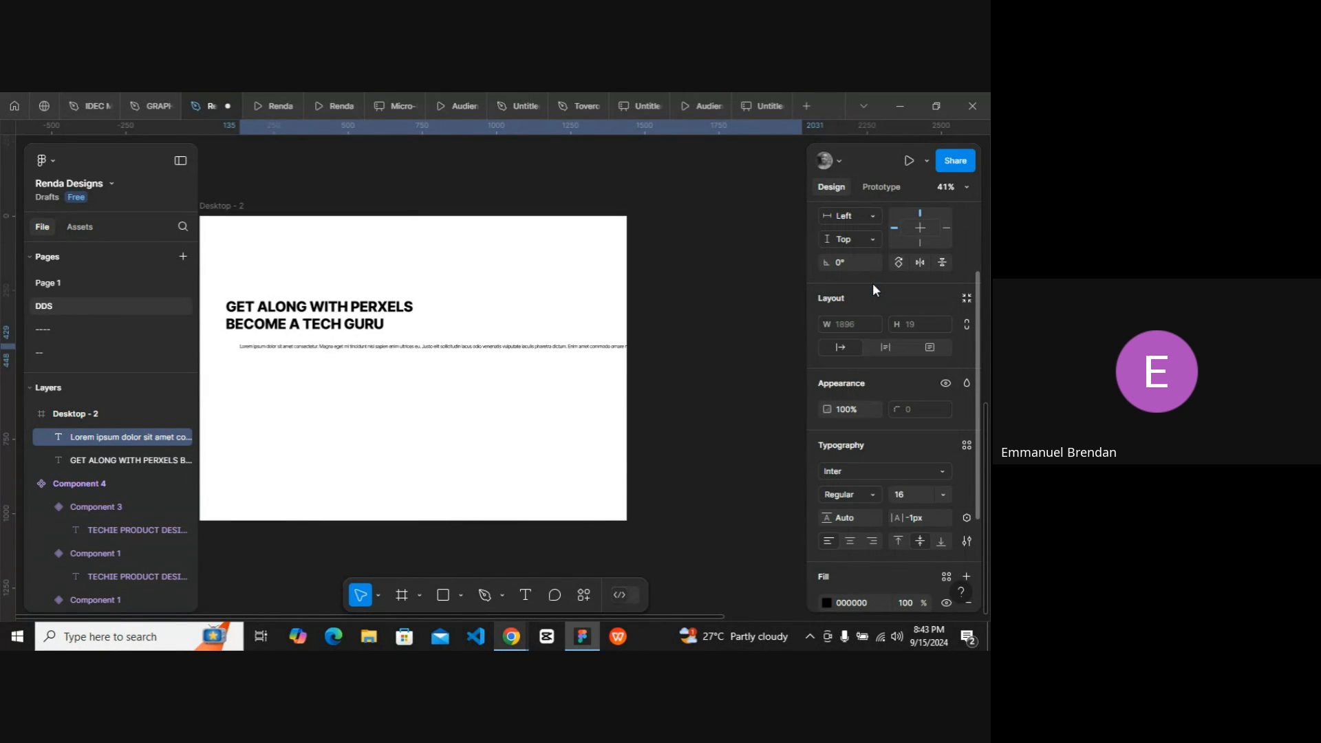
Change the paragraph's fill colour to a dark grey 282828 in the colour picker.
{"action": "scroll", "coordinate": [867, 543], "scroll_direction": "down", "scroll_amount": 2}
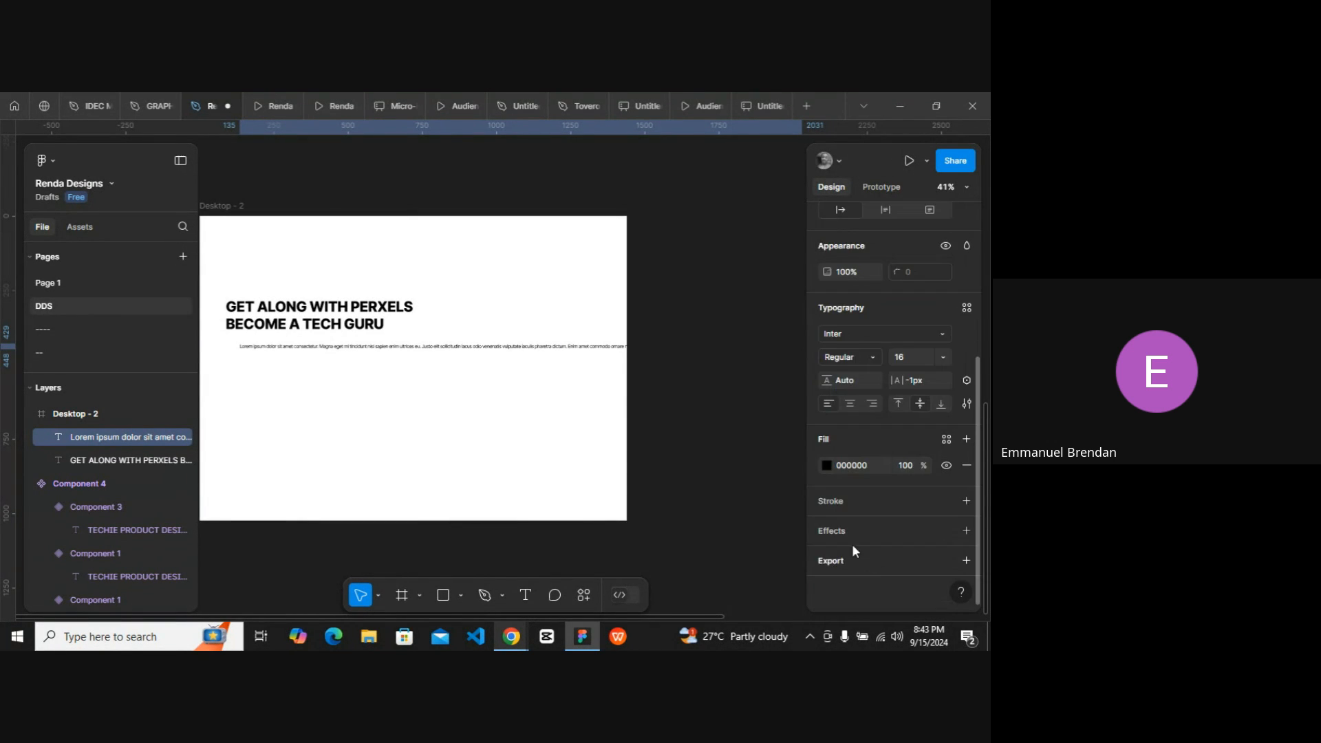
{"action": "left_click", "coordinate": [825, 465]}
{"action": "left_click_drag", "start_coordinate": [655, 395], "coordinate": [609, 407]}
{"action": "left_click", "coordinate": [507, 386]}
{"action": "scroll", "coordinate": [507, 386], "scroll_direction": "up", "scroll_amount": 3}
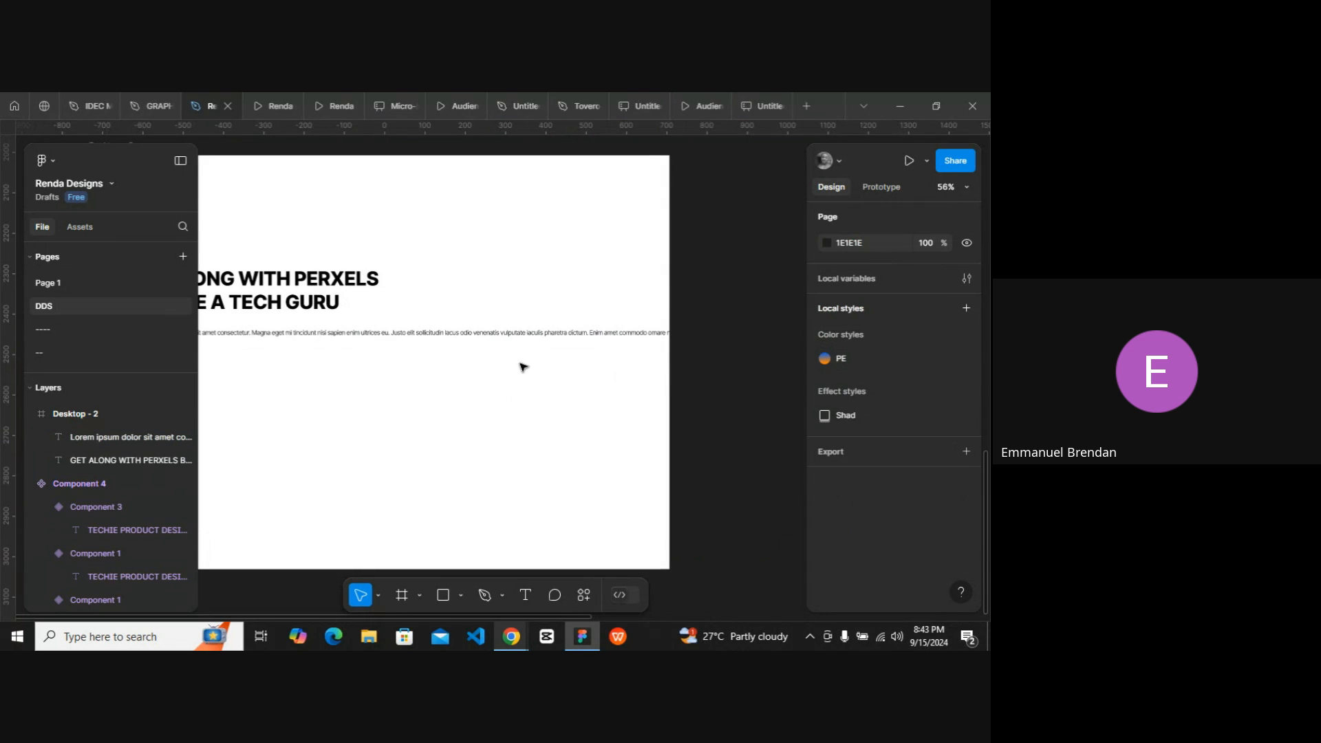
Set the paragraph's letter spacing to 0 px.
{"action": "left_click", "coordinate": [539, 332]}
{"action": "scroll", "coordinate": [926, 509], "scroll_direction": "down", "scroll_amount": 3}
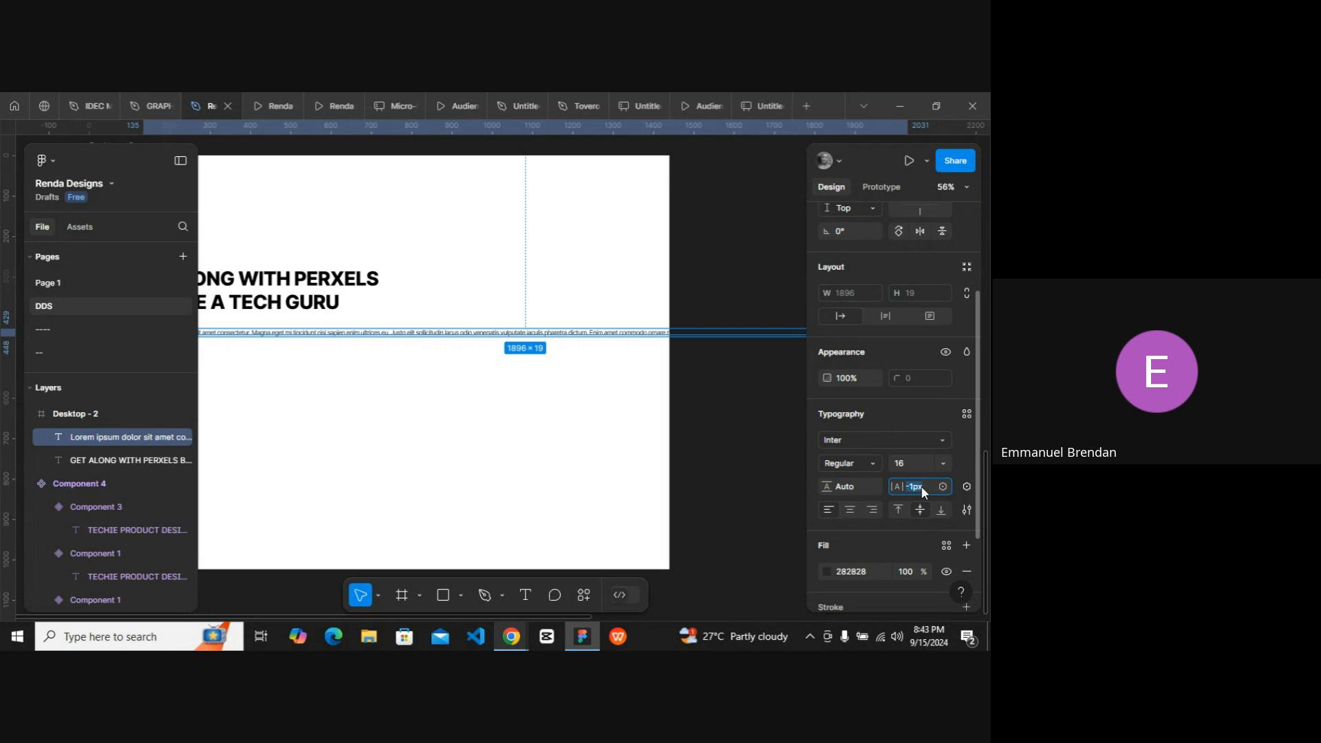
{"action": "key", "text": "Return"}
Resize the paragraph to about 640 px wide so it wraps into four lines under the headline.
{"action": "scroll", "coordinate": [557, 384], "scroll_direction": "down", "scroll_amount": 4}
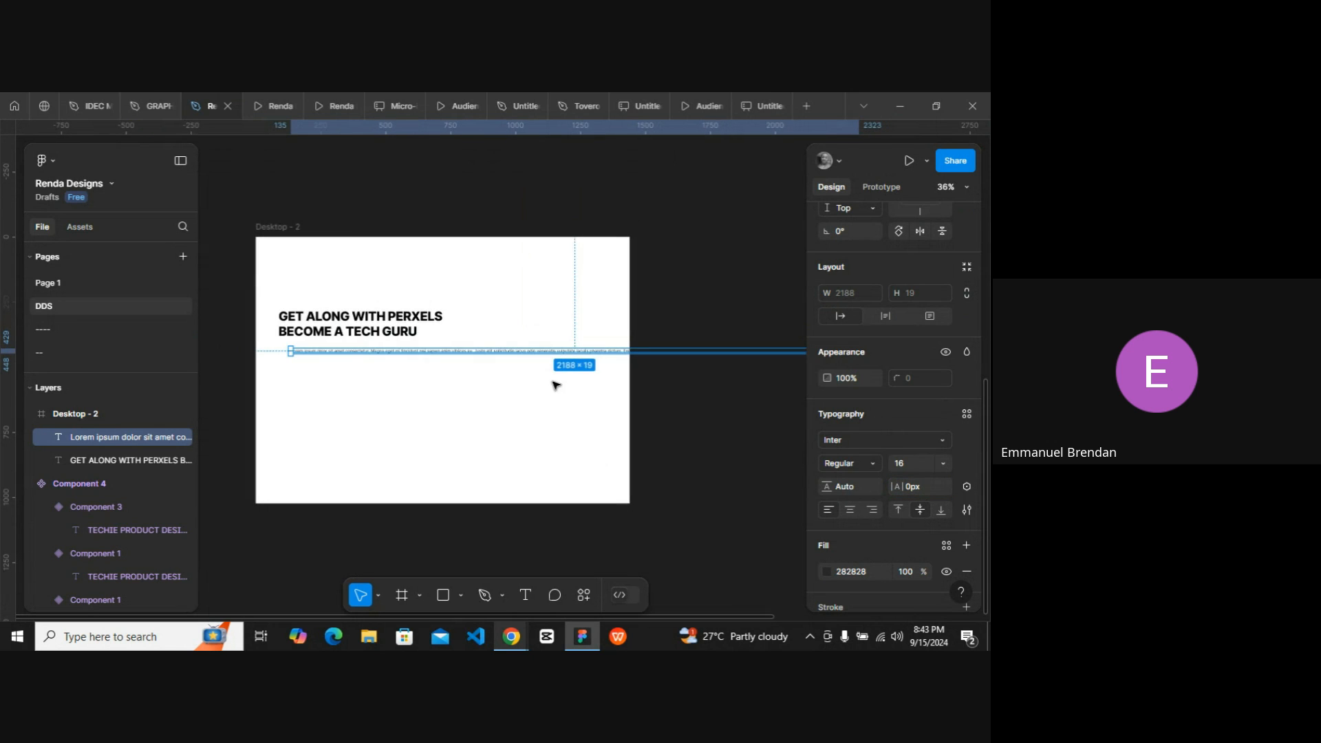
{"action": "scroll", "coordinate": [582, 382], "scroll_direction": "right", "scroll_amount": 5}
{"action": "scroll", "coordinate": [582, 383], "scroll_direction": "left", "scroll_amount": 2}
{"action": "left_click_drag", "start_coordinate": [582, 351], "coordinate": [260, 354]}
{"action": "scroll", "coordinate": [303, 356], "scroll_direction": "up", "scroll_amount": 6}
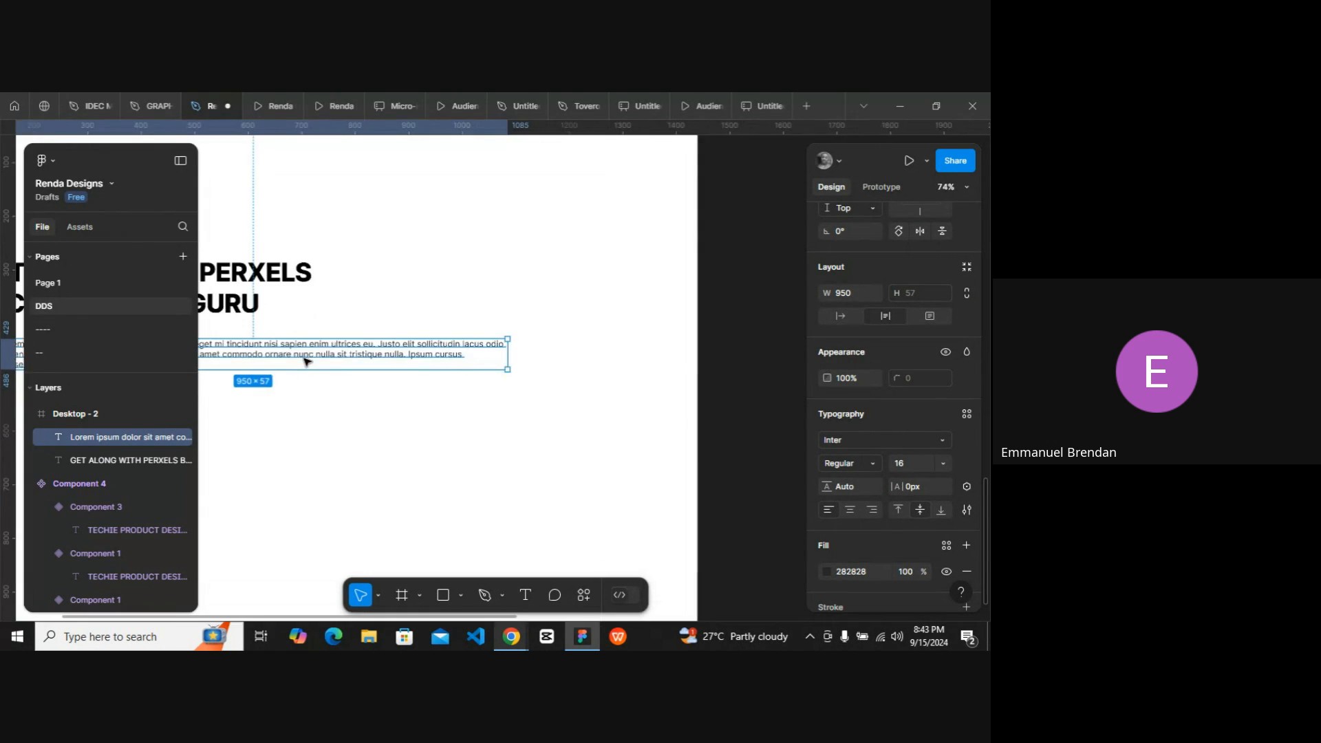
{"action": "left_click_drag", "start_coordinate": [435, 355], "coordinate": [408, 338]}
{"action": "scroll", "coordinate": [567, 342], "scroll_direction": "right", "scroll_amount": 5}
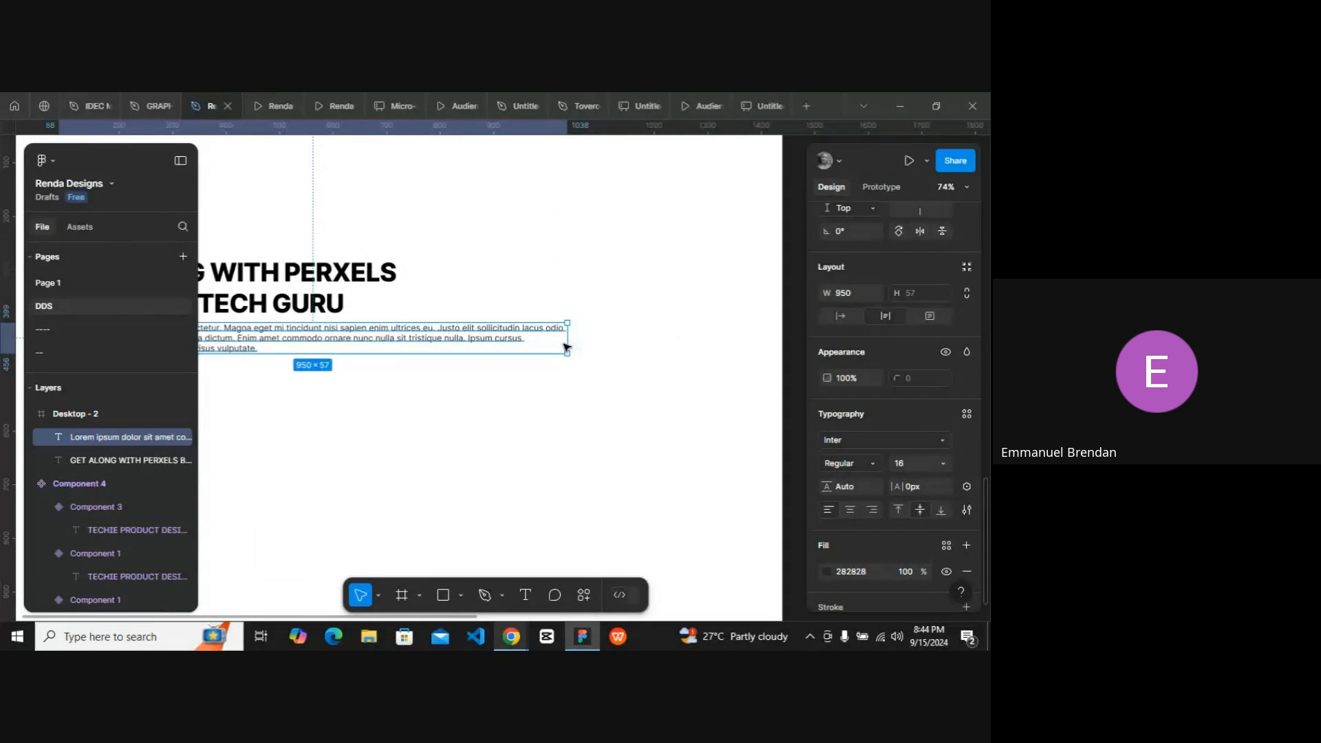
{"action": "left_click_drag", "start_coordinate": [571, 343], "coordinate": [401, 329]}
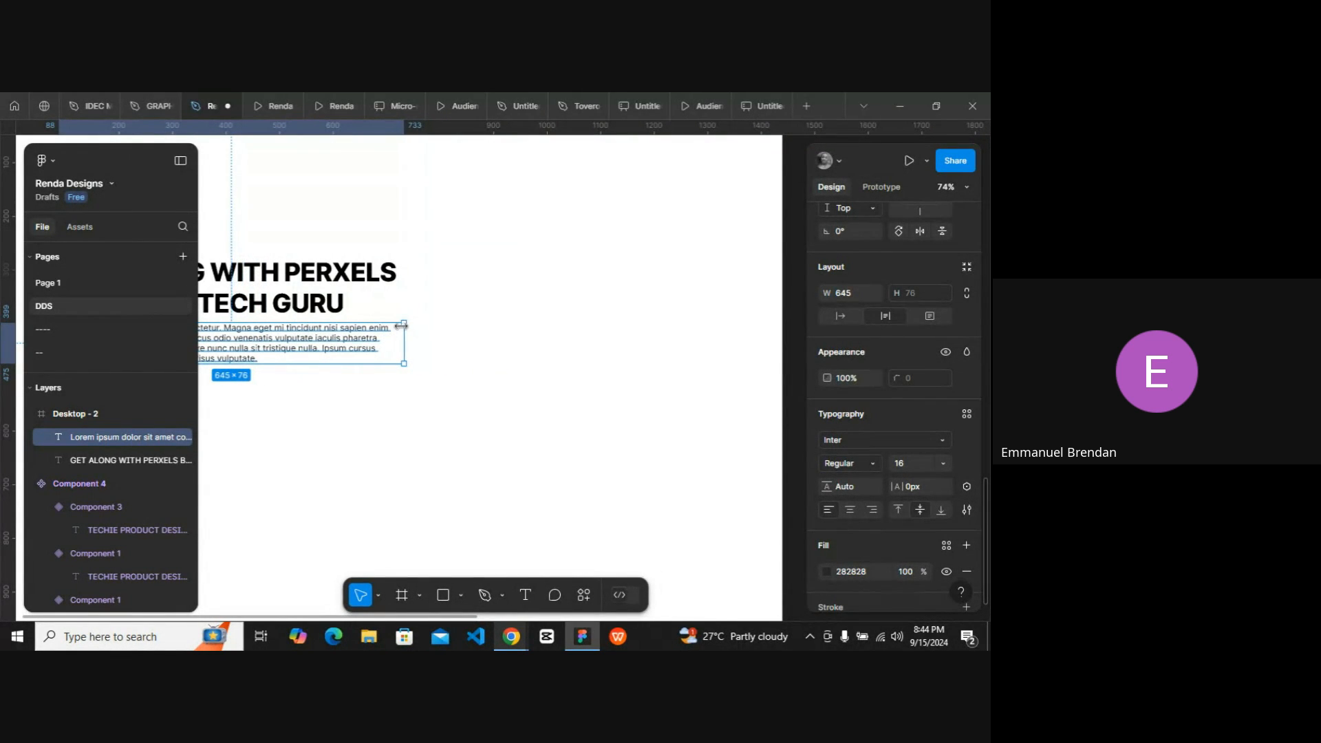
Add a text layer reading SUBSCRIBE below the paragraph.
{"action": "left_click", "coordinate": [451, 401]}
{"action": "scroll", "coordinate": [451, 402], "scroll_direction": "right", "scroll_amount": 1}
{"action": "scroll", "coordinate": [444, 393], "scroll_direction": "left", "scroll_amount": 1}
{"action": "scroll", "coordinate": [444, 394], "scroll_direction": "down", "scroll_amount": 2}
{"action": "scroll", "coordinate": [444, 393], "scroll_direction": "right", "scroll_amount": 1}
{"action": "scroll", "coordinate": [444, 394], "scroll_direction": "right", "scroll_amount": 1}
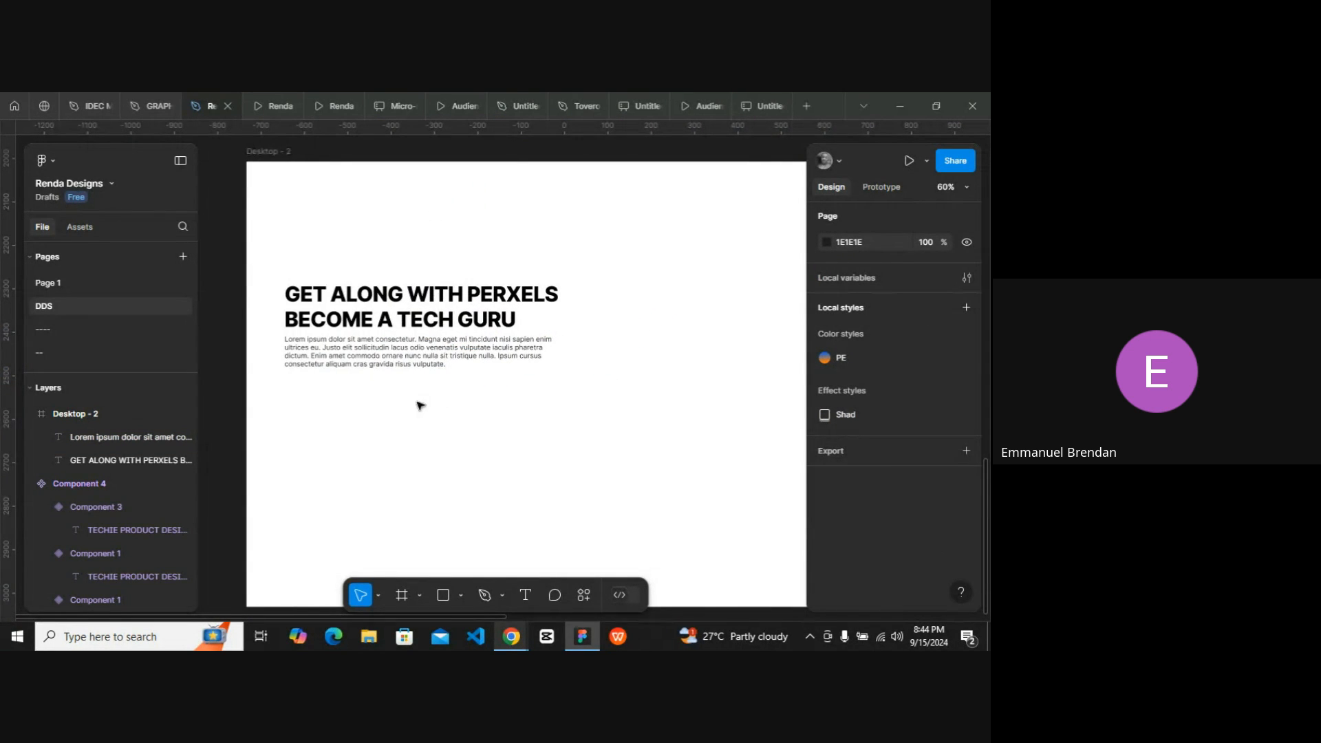
{"action": "key", "text": "t"}
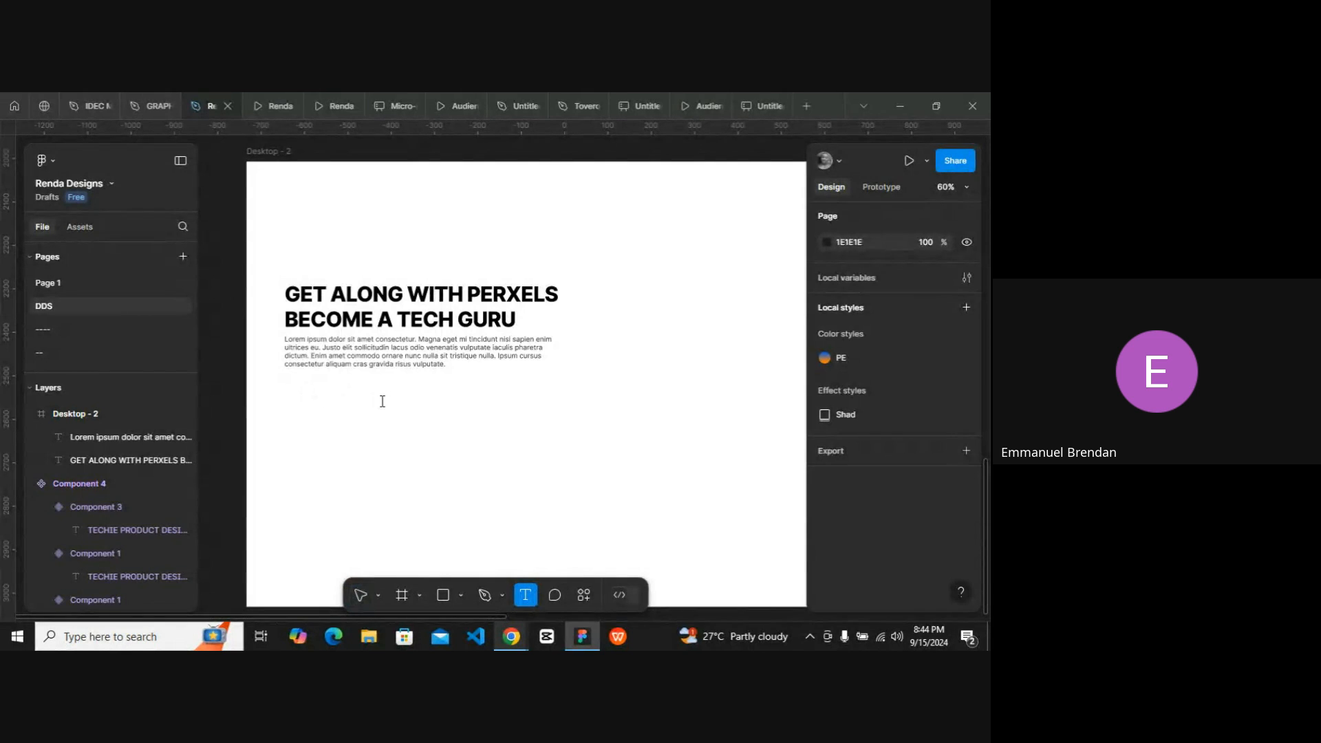
{"action": "left_click", "coordinate": [382, 401]}
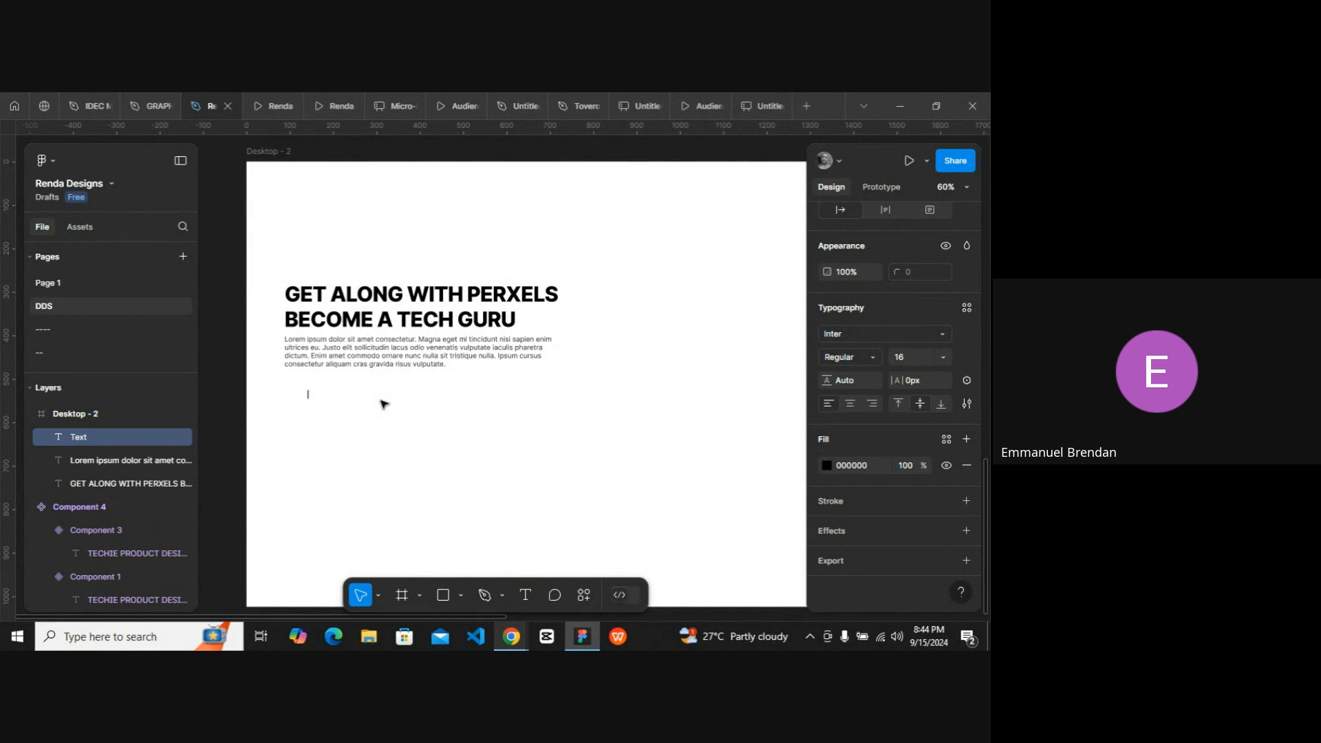
{"action": "scroll", "coordinate": [383, 404], "scroll_direction": "up", "scroll_amount": 3}
{"action": "scroll", "coordinate": [384, 404], "scroll_direction": "left", "scroll_amount": 2}
{"action": "key", "text": "Caps_Lock"}
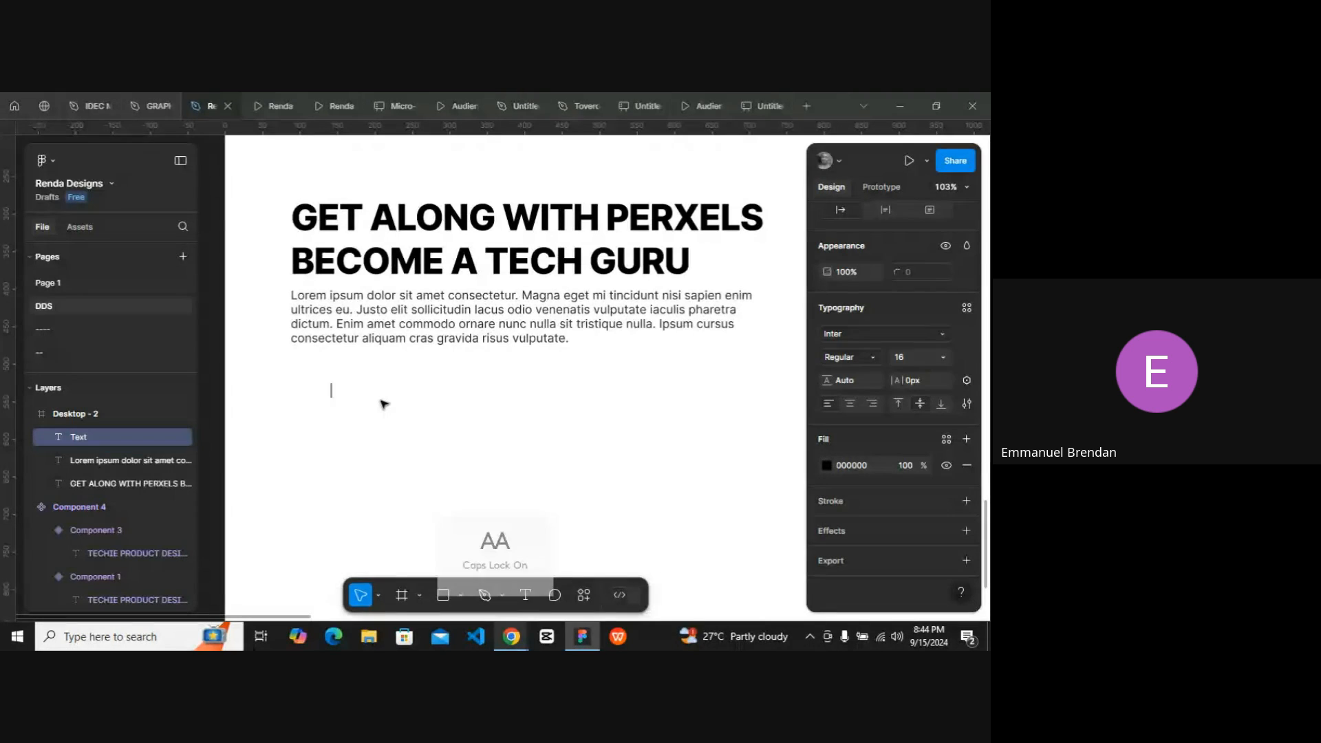
{"action": "type", "text": "SUBSC"}
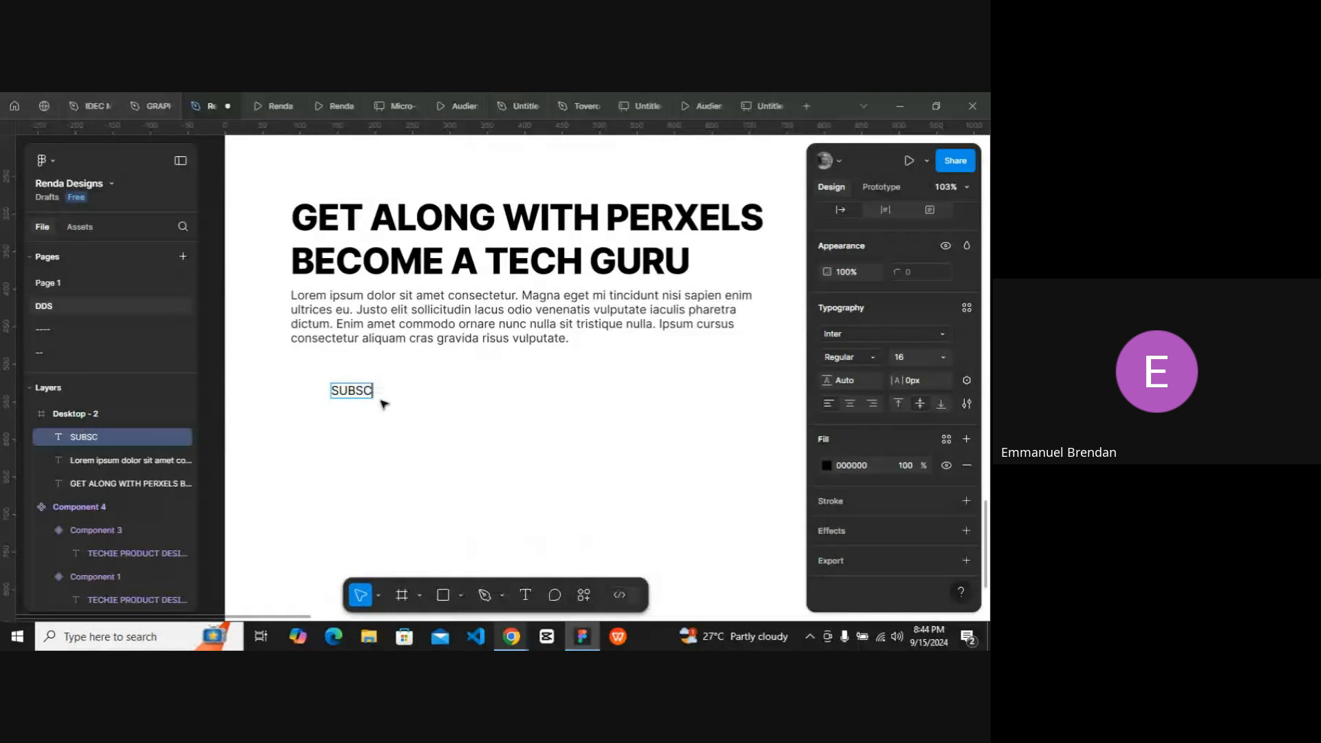
{"action": "type", "text": "RIBE"}
{"action": "key", "text": "Escape"}
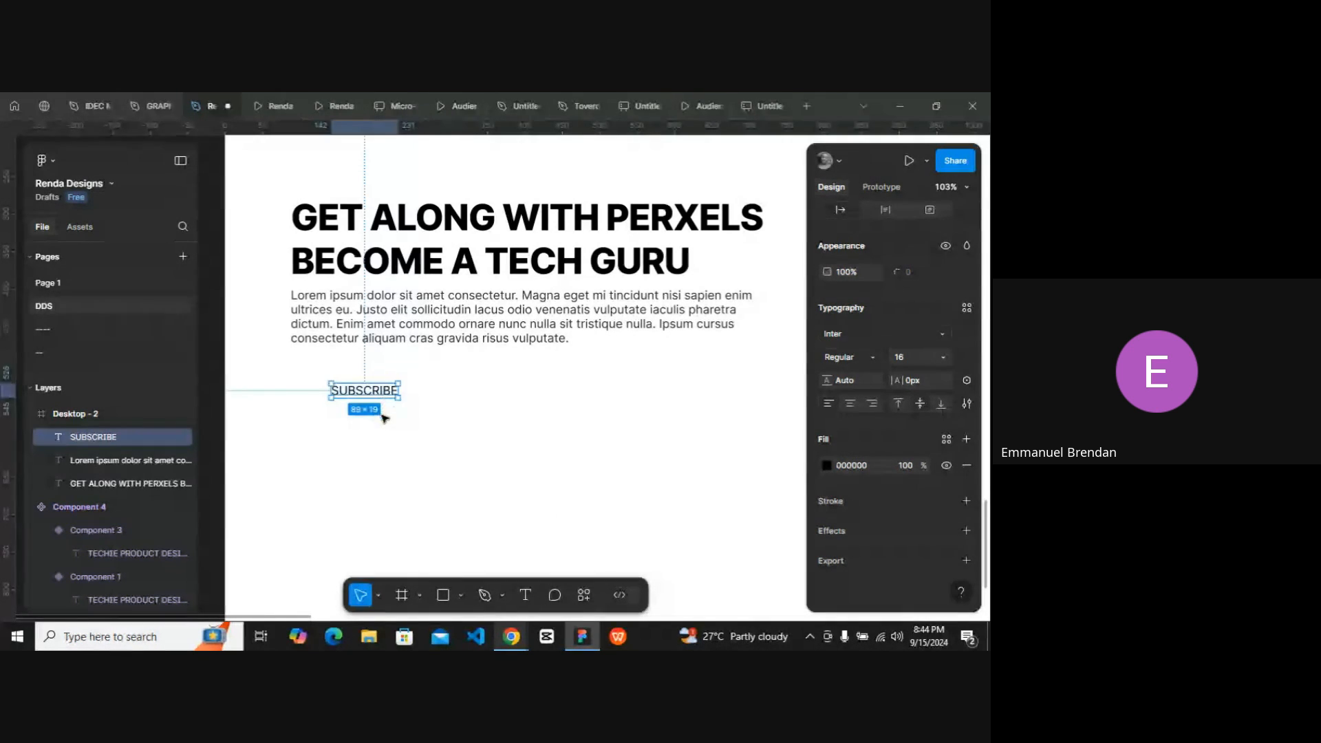
Wrap the SUBSCRIBE text in an auto layout frame and give the frame an orange FF9D00 fill.
{"action": "key", "text": "shift+a"}
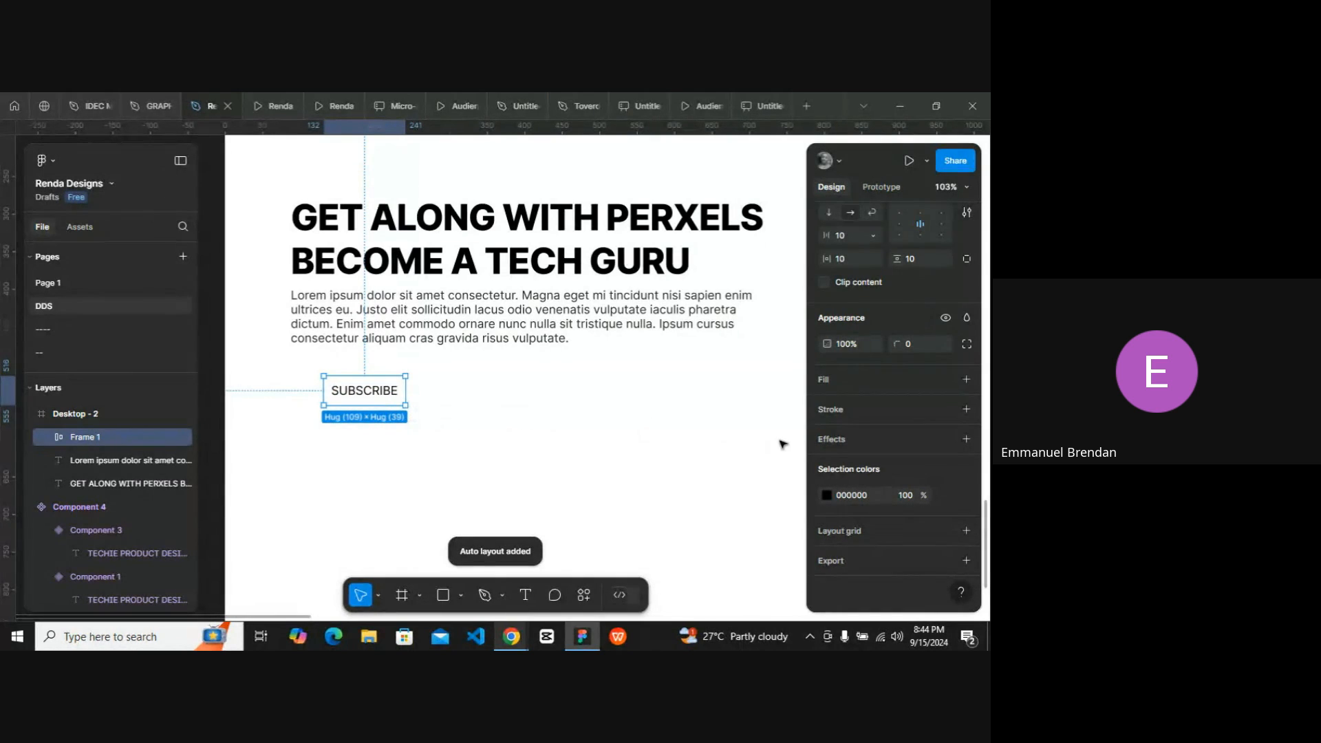
{"action": "left_click", "coordinate": [826, 380]}
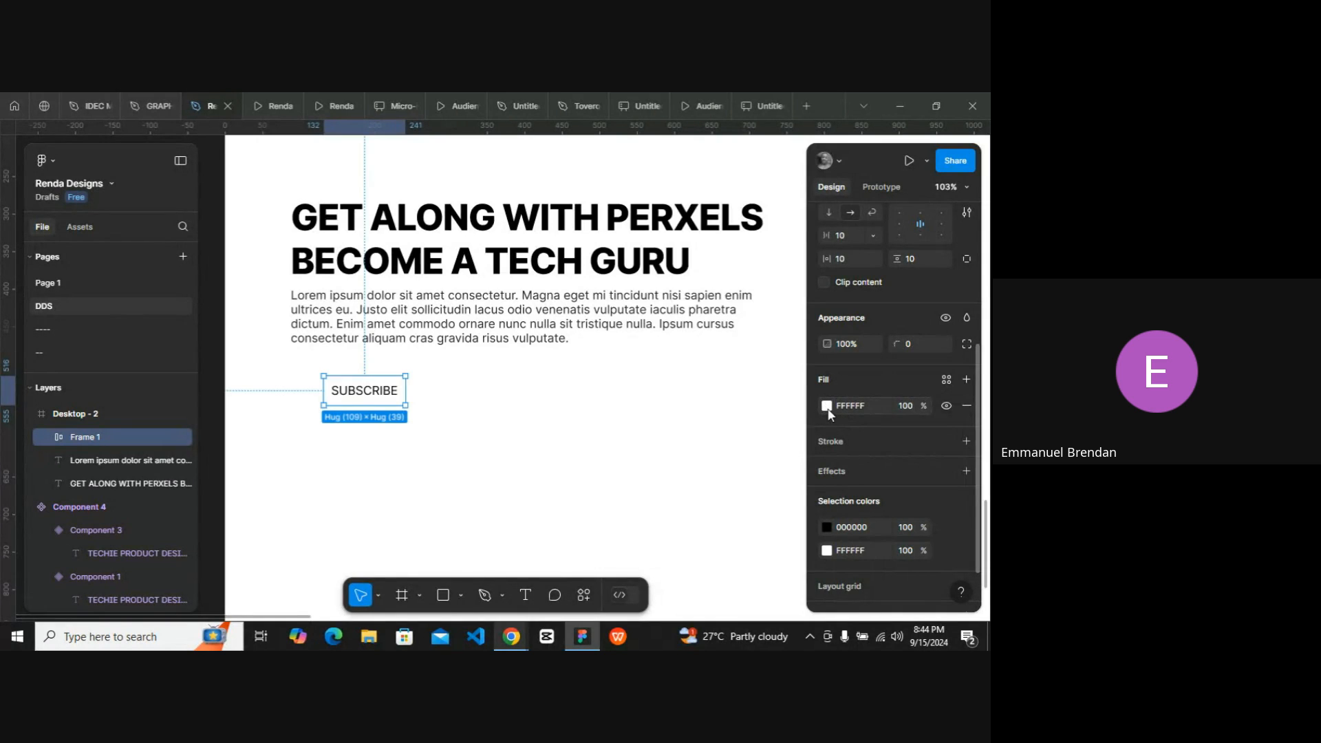
{"action": "left_click", "coordinate": [826, 406]}
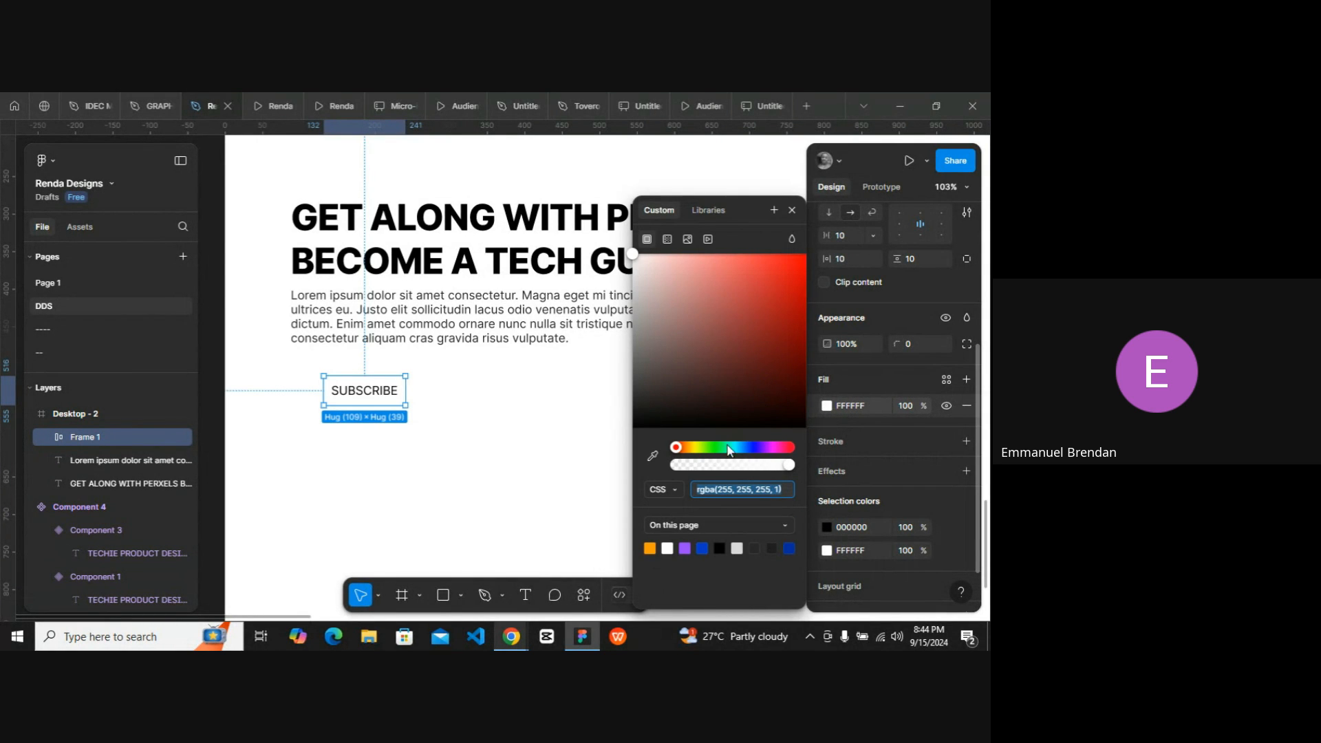
{"action": "left_click", "coordinate": [650, 549]}
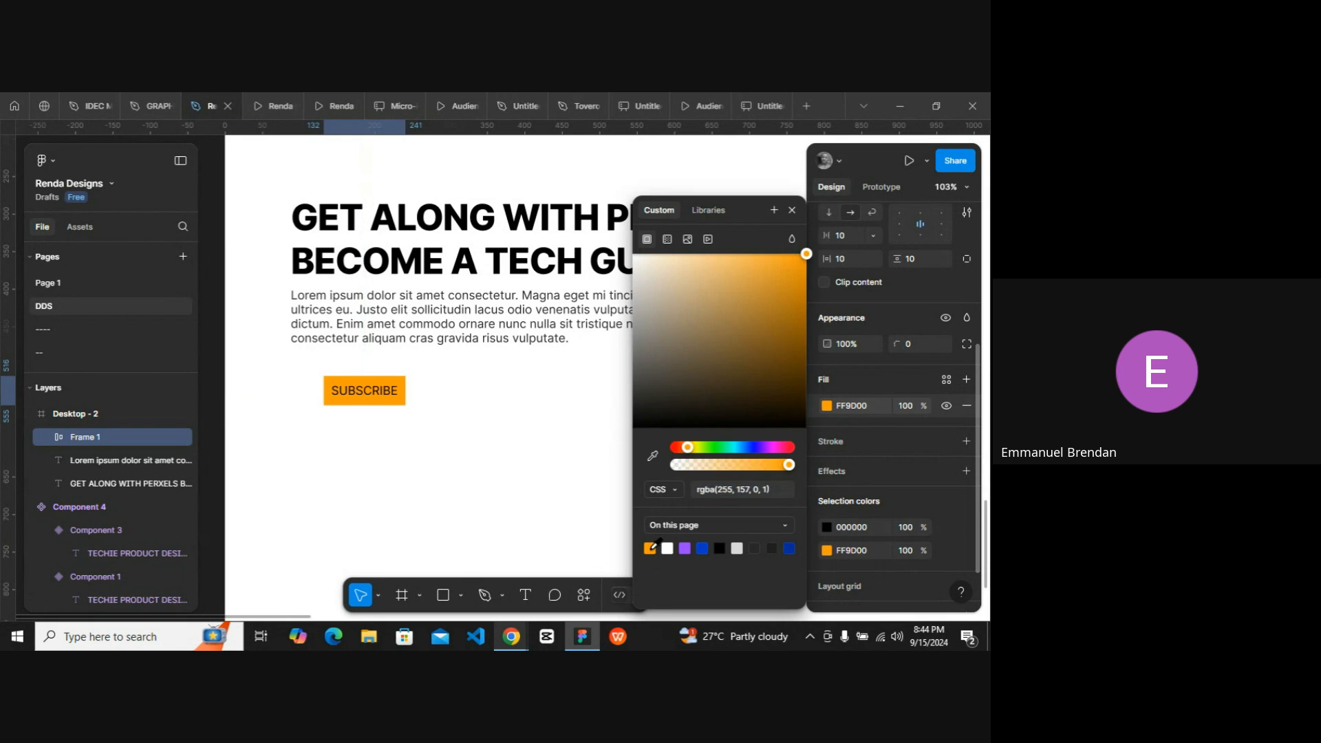
{"action": "left_click", "coordinate": [792, 211]}
Change the SUBSCRIBE text colour to white FFFFFF.
{"action": "left_click", "coordinate": [848, 527]}
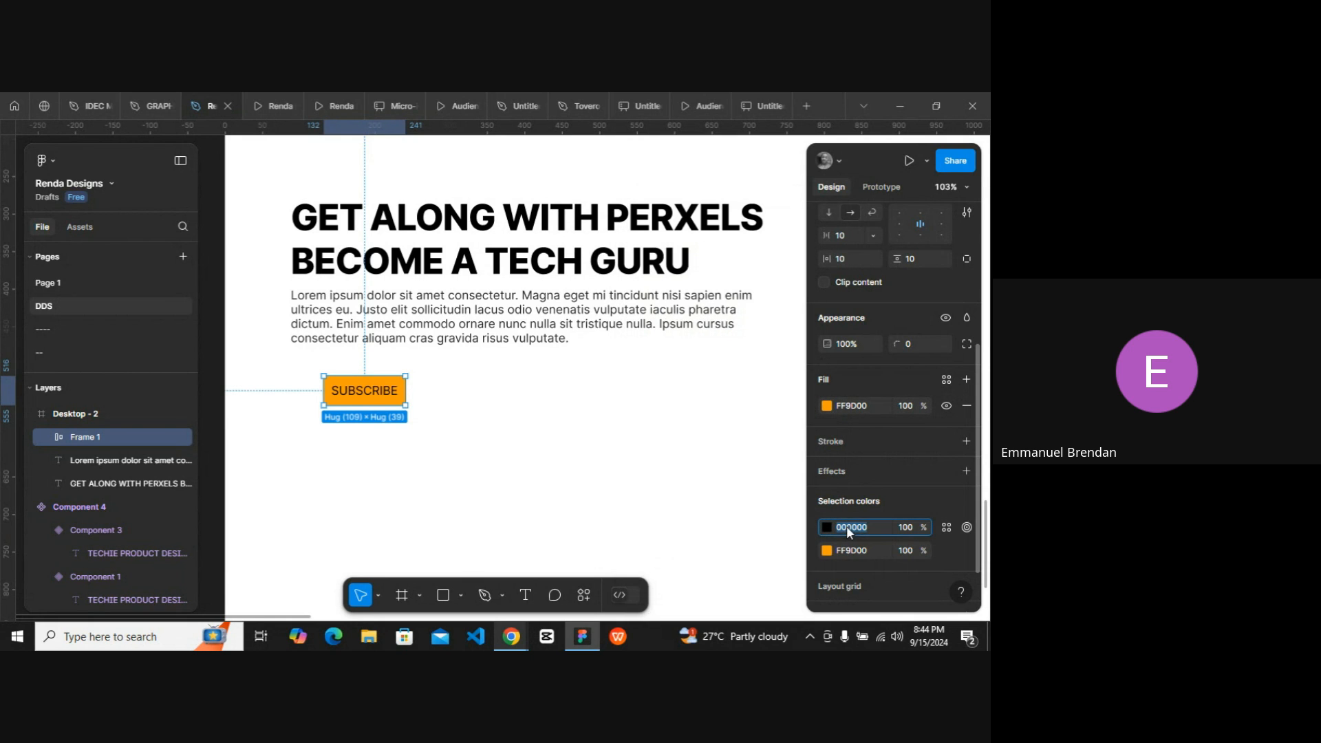
{"action": "type", "text": "ffffff"}
{"action": "key", "text": "Return"}
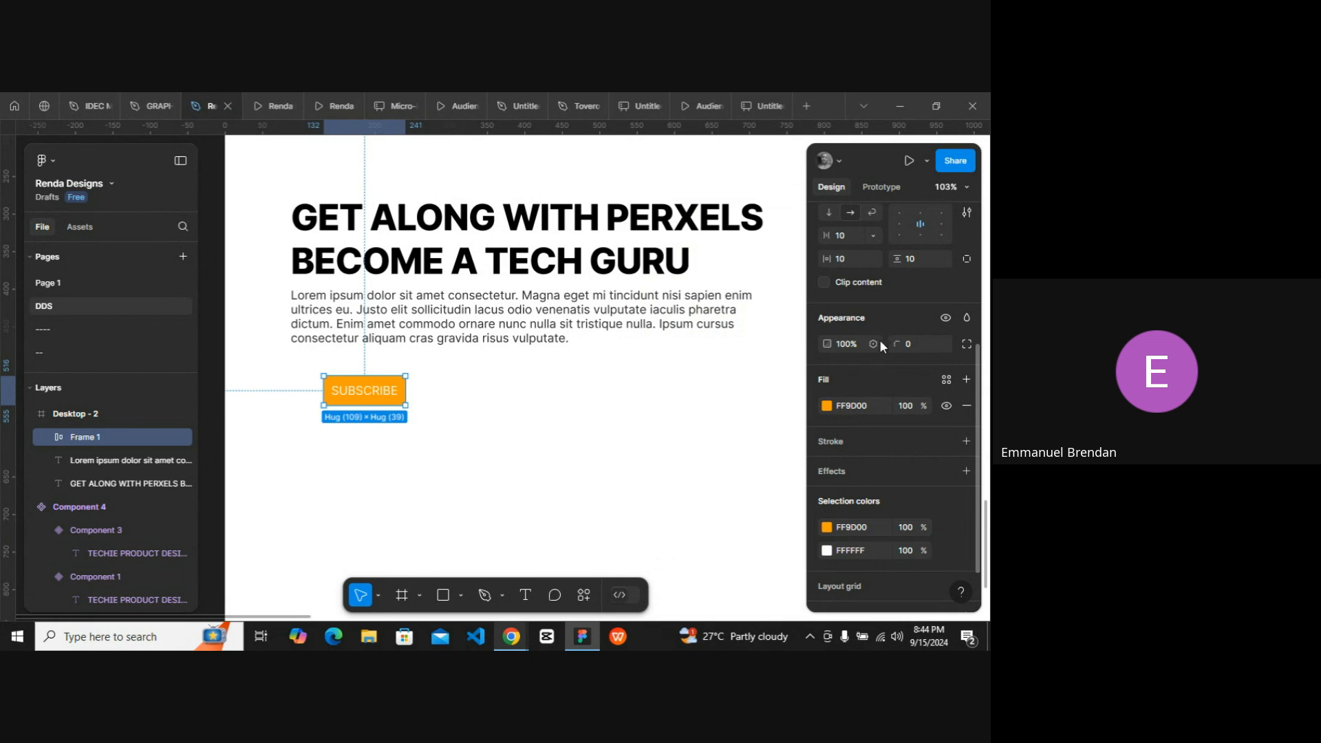
Set the SUBSCRIBE text's font weight to Bold.
{"action": "left_click", "coordinate": [375, 393]}
{"action": "left_click", "coordinate": [848, 359]}
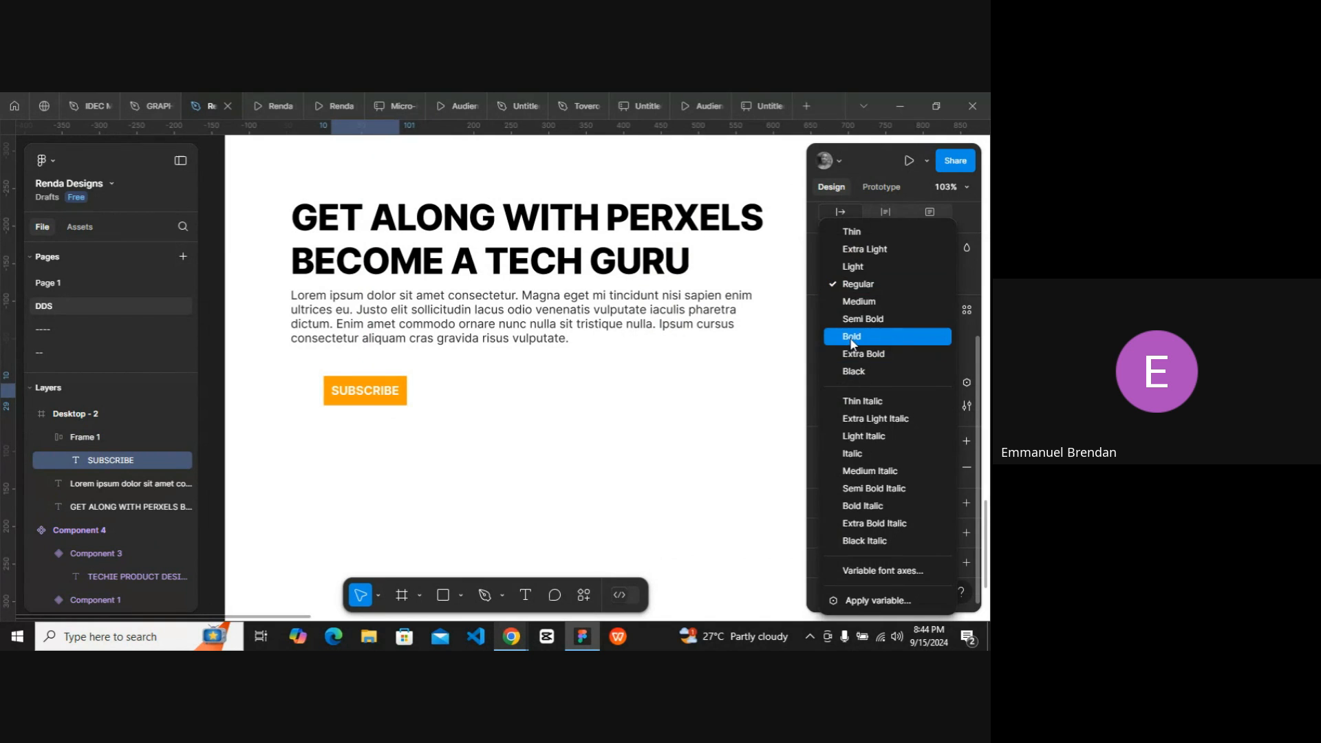
{"action": "left_click", "coordinate": [856, 336]}
{"action": "key", "text": "Escape"}
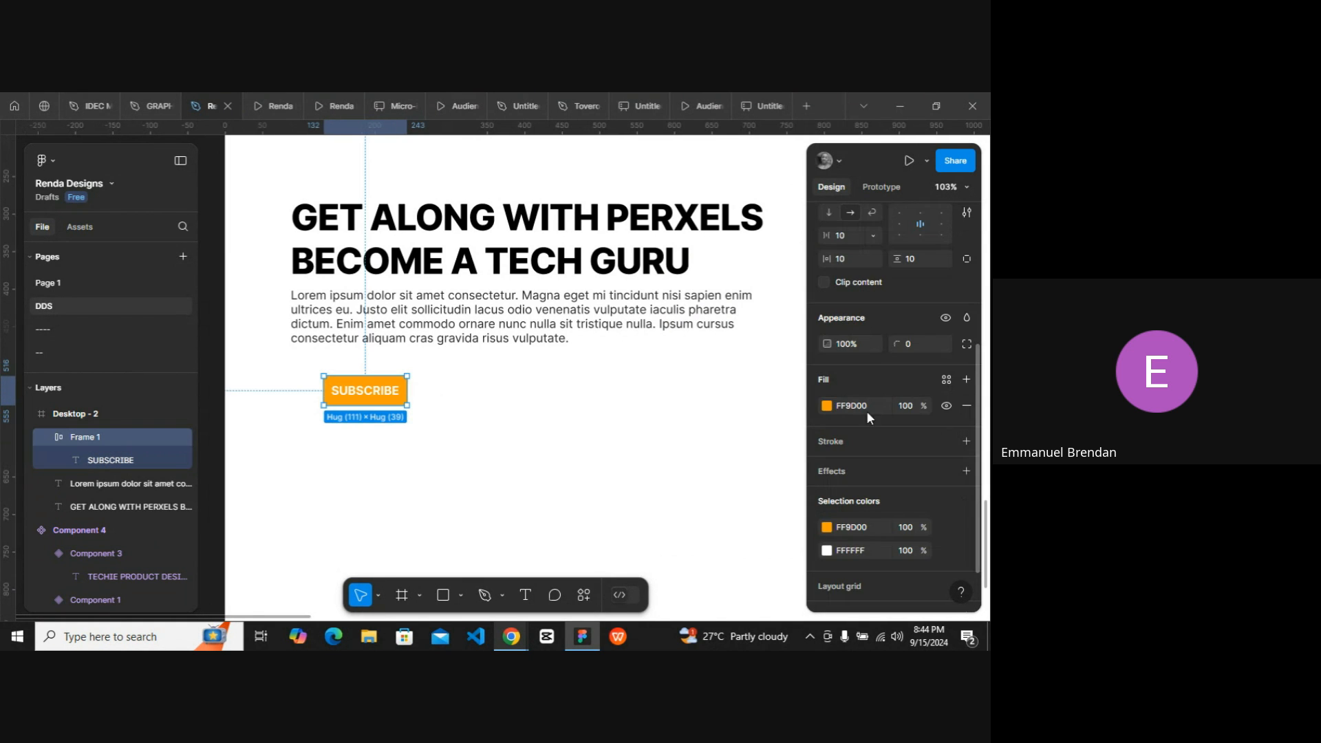
Set the button's padding to 20 px horizontal and 14 px vertical, and move it up under the paragraph.
{"action": "scroll", "coordinate": [856, 335], "scroll_direction": "up", "scroll_amount": 1}
{"action": "left_click_drag", "start_coordinate": [828, 325], "coordinate": [875, 404]}
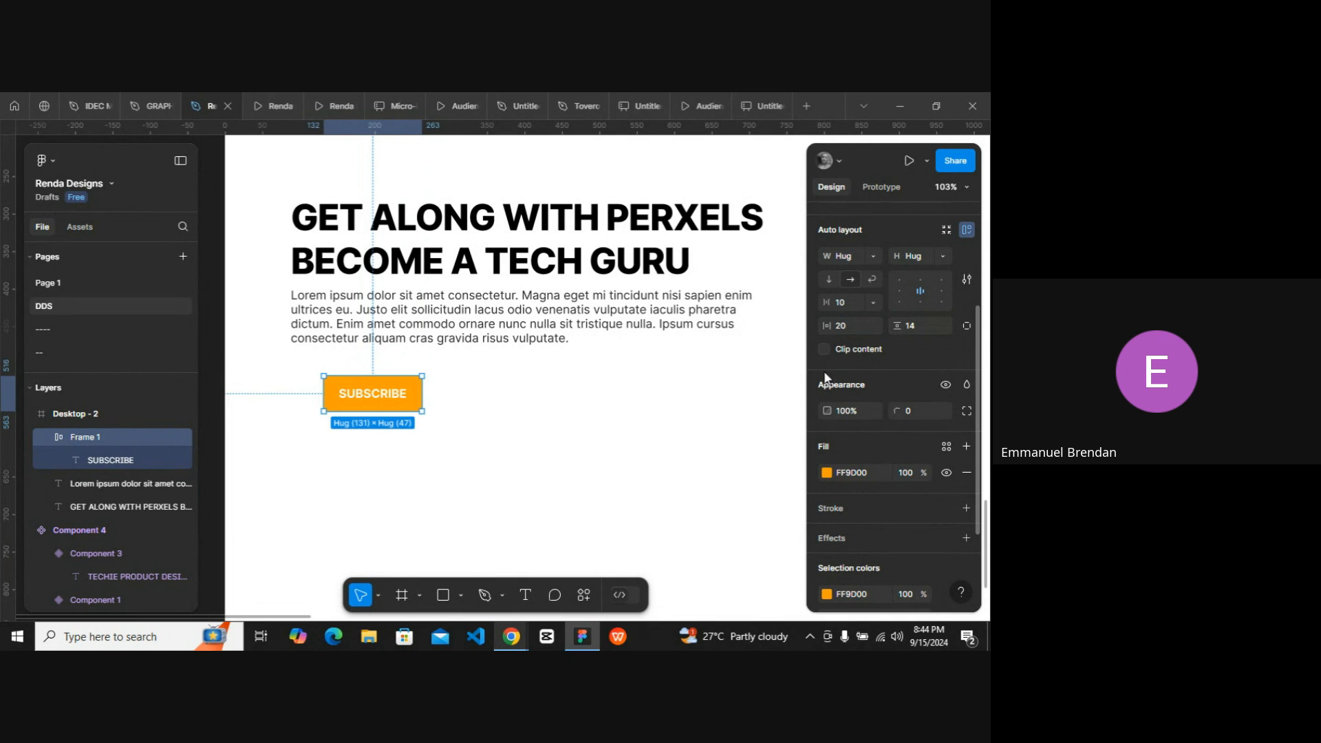
{"action": "left_click_drag", "start_coordinate": [363, 393], "coordinate": [331, 372]}
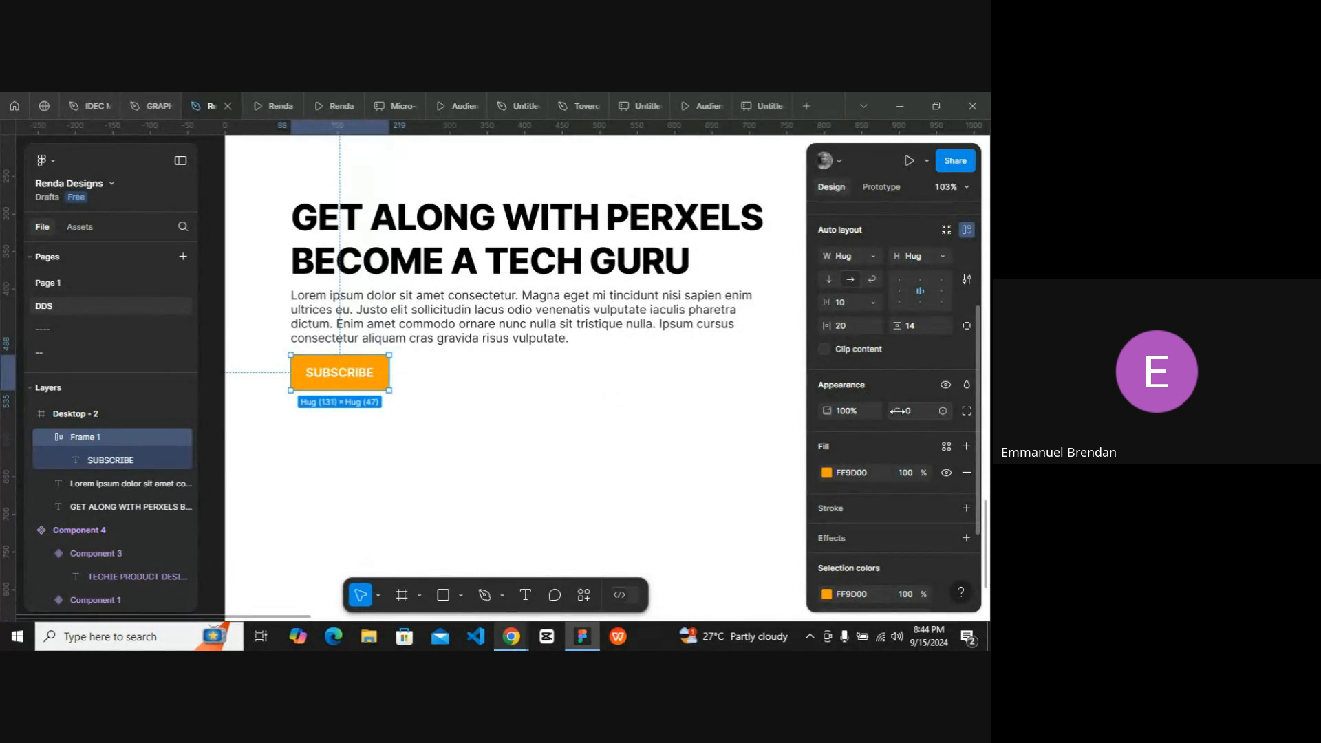
Round the button's corners to a 4 px radius.
{"action": "left_click_drag", "start_coordinate": [896, 411], "coordinate": [936, 410]}
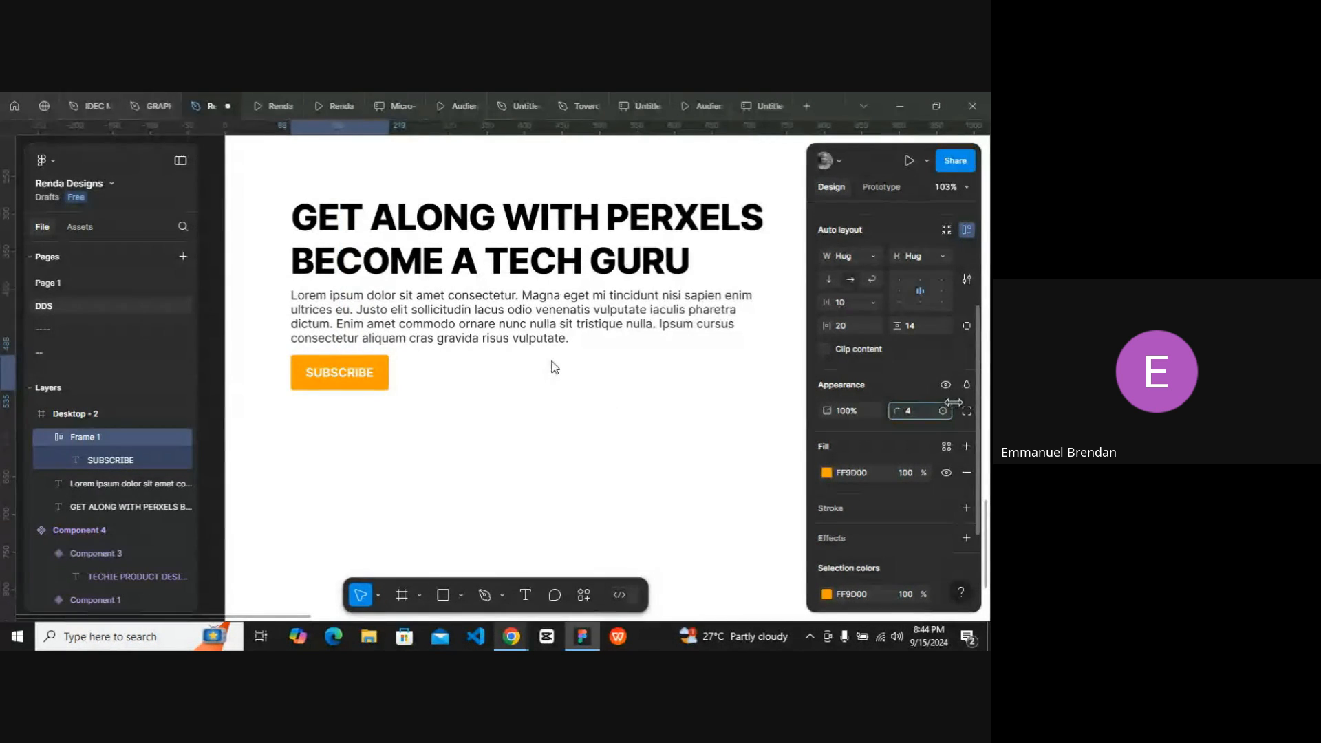
{"action": "left_click", "coordinate": [413, 433]}
{"action": "scroll", "coordinate": [414, 434], "scroll_direction": "up", "scroll_amount": 1}
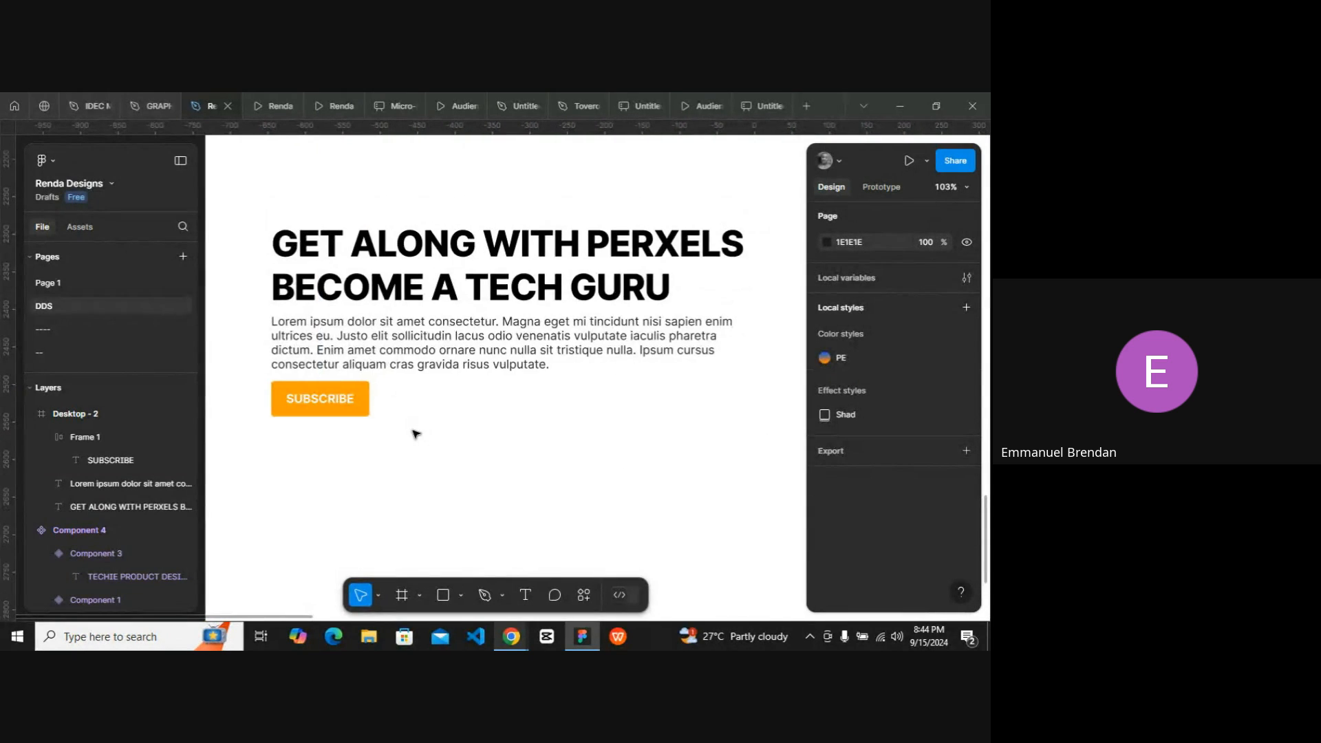
{"action": "scroll", "coordinate": [415, 433], "scroll_direction": "right", "scroll_amount": 2}
{"action": "scroll", "coordinate": [482, 474], "scroll_direction": "down", "scroll_amount": 3}
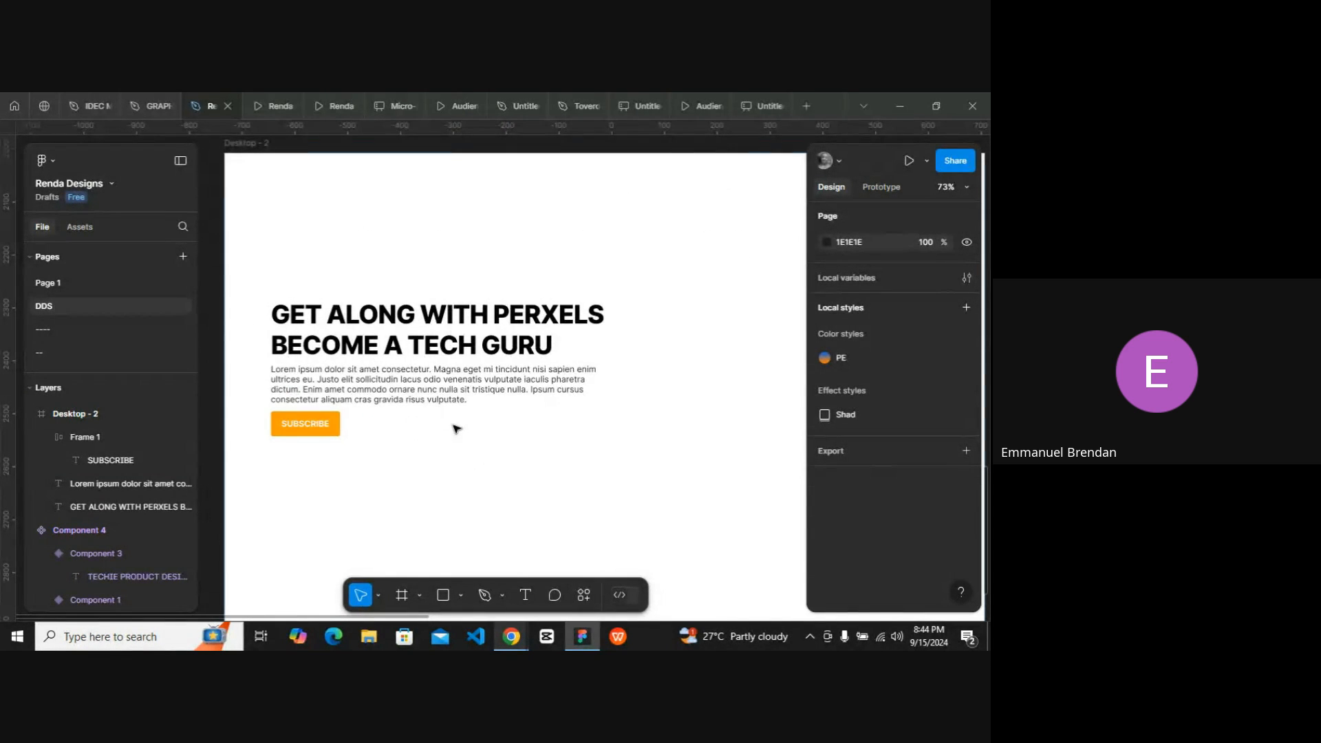
{"action": "right_click", "coordinate": [453, 426]}
{"action": "left_click", "coordinate": [326, 423]}
{"action": "left_click", "coordinate": [417, 448]}
{"action": "scroll", "coordinate": [418, 449], "scroll_direction": "right", "scroll_amount": 1}
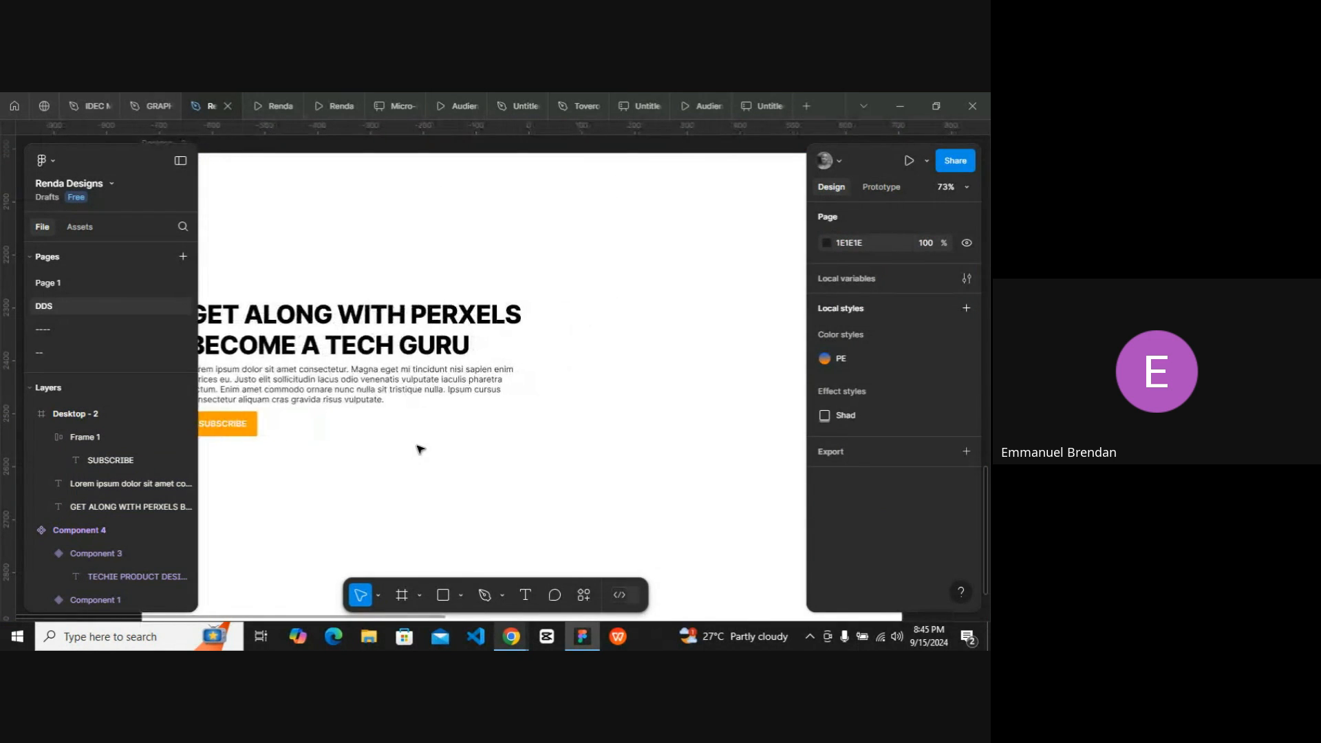
{"action": "scroll", "coordinate": [418, 448], "scroll_direction": "left", "scroll_amount": 1}
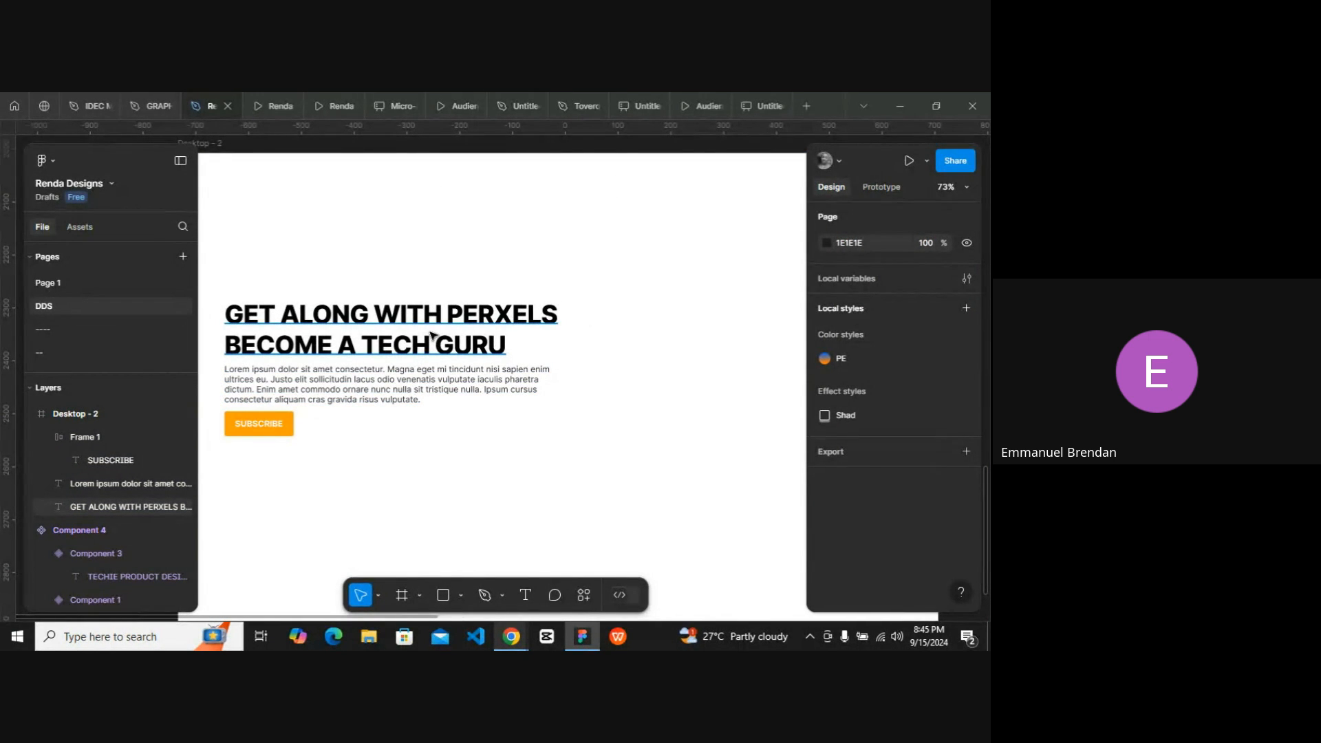
{"action": "scroll", "coordinate": [435, 333], "scroll_direction": "down", "scroll_amount": 1}
{"action": "scroll", "coordinate": [435, 333], "scroll_direction": "right", "scroll_amount": 1}
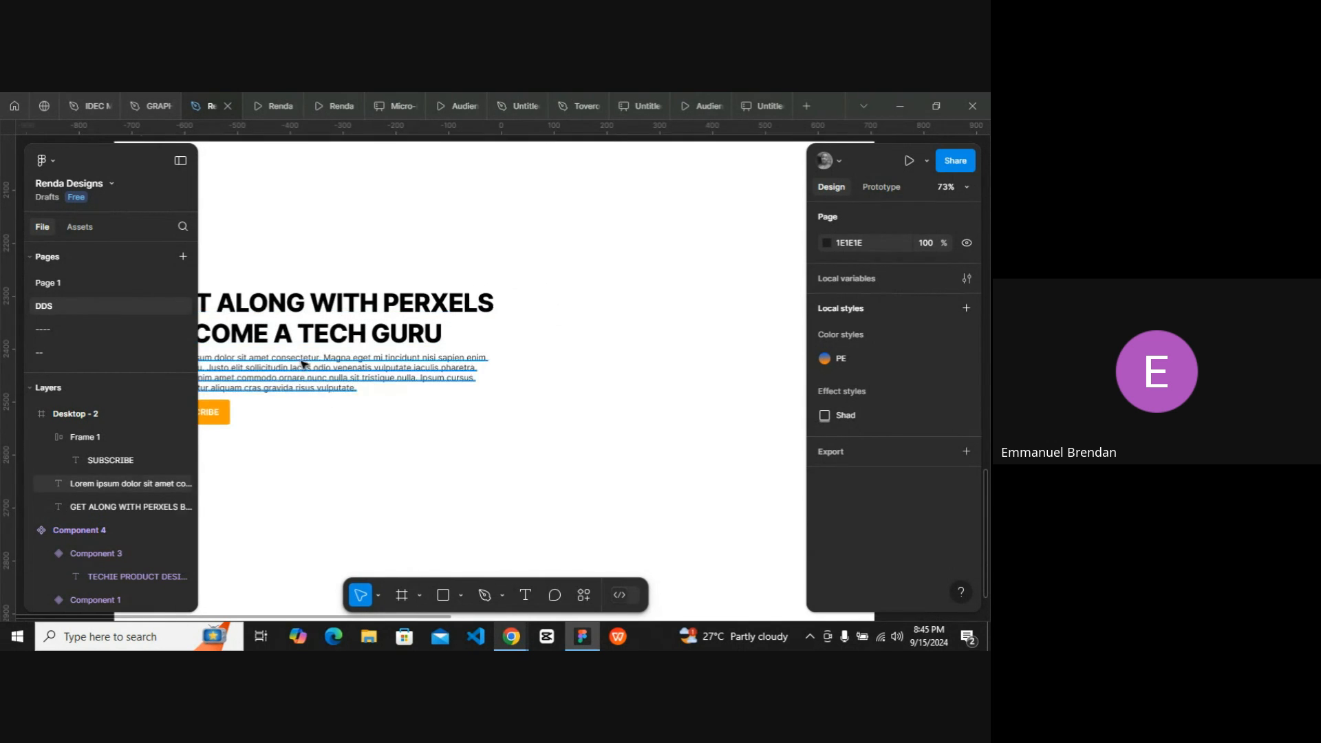
{"action": "left_click", "coordinate": [277, 419]}
{"action": "scroll", "coordinate": [447, 378], "scroll_direction": "right", "scroll_amount": 2}
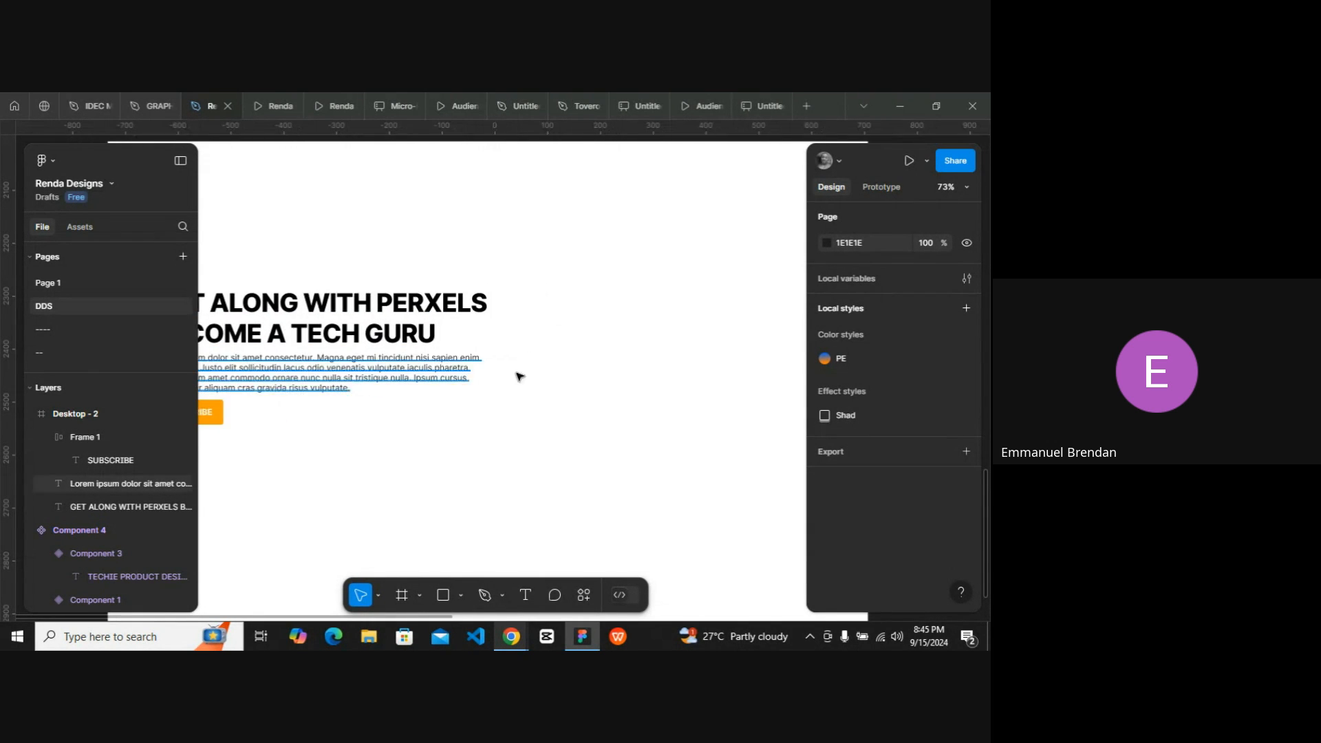
{"action": "scroll", "coordinate": [550, 371], "scroll_direction": "down", "scroll_amount": 3}
{"action": "scroll", "coordinate": [415, 374], "scroll_direction": "left", "scroll_amount": 2}
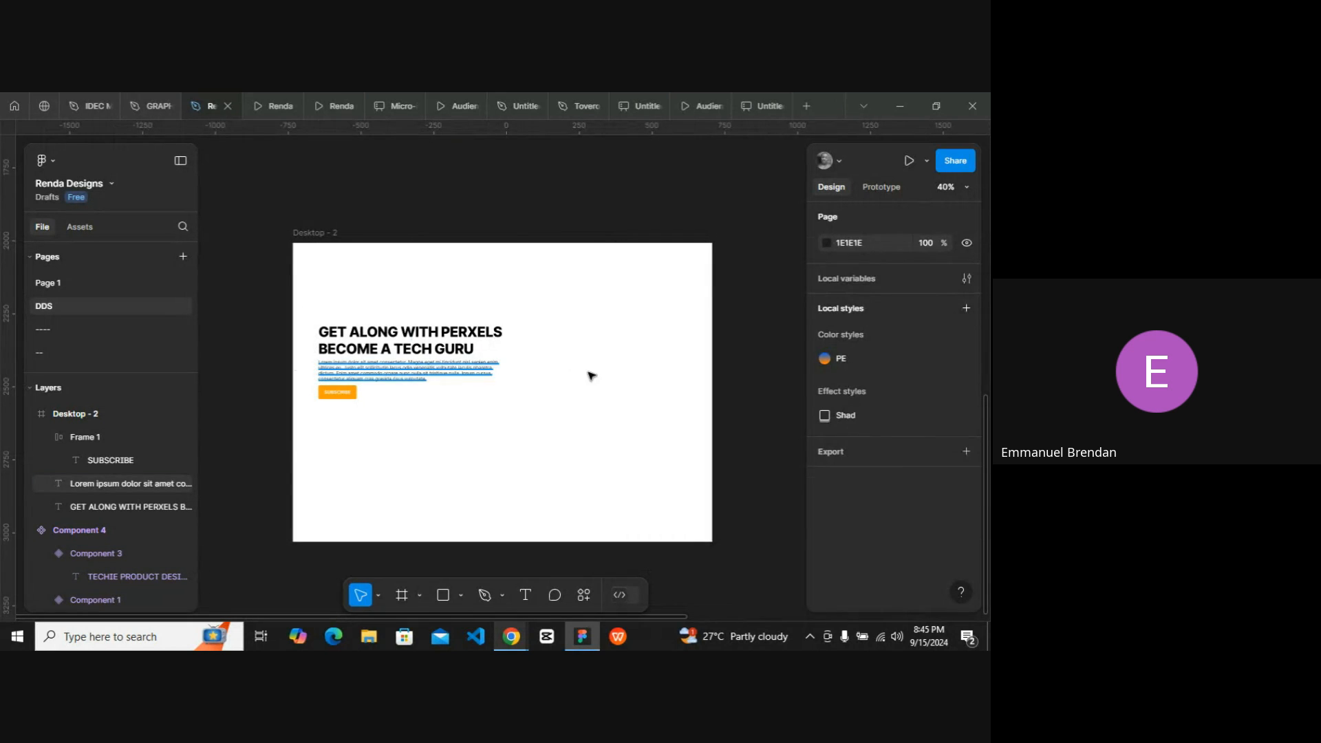
Select the headline, paragraph and button and move them lower in the frame.
{"action": "left_click", "coordinate": [382, 374]}
{"action": "scroll", "coordinate": [382, 371], "scroll_direction": "right", "scroll_amount": 1}
{"action": "left_click", "coordinate": [381, 355], "text": "shift"}
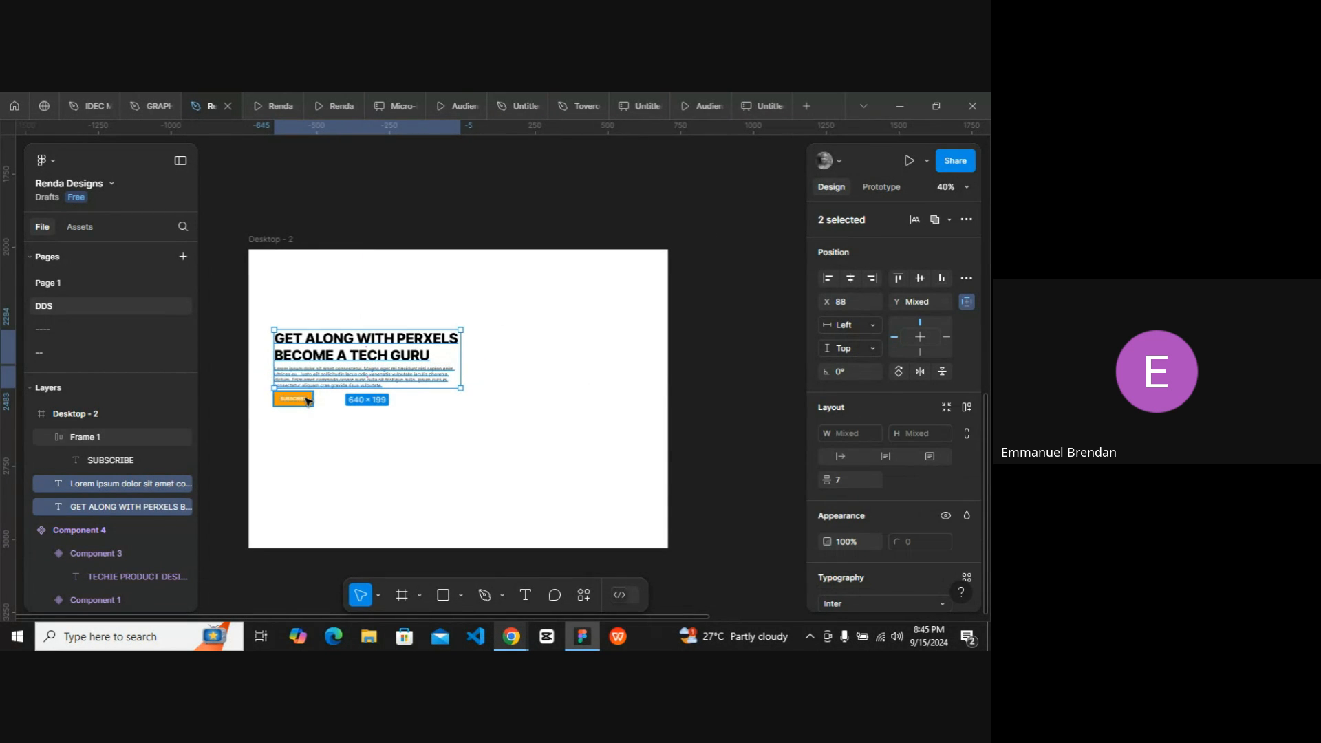
{"action": "left_click", "coordinate": [309, 399], "text": "shift"}
{"action": "left_click_drag", "start_coordinate": [307, 387], "coordinate": [309, 394]}
{"action": "left_click", "coordinate": [489, 386]}
{"action": "scroll", "coordinate": [507, 384], "scroll_direction": "right", "scroll_amount": 1}
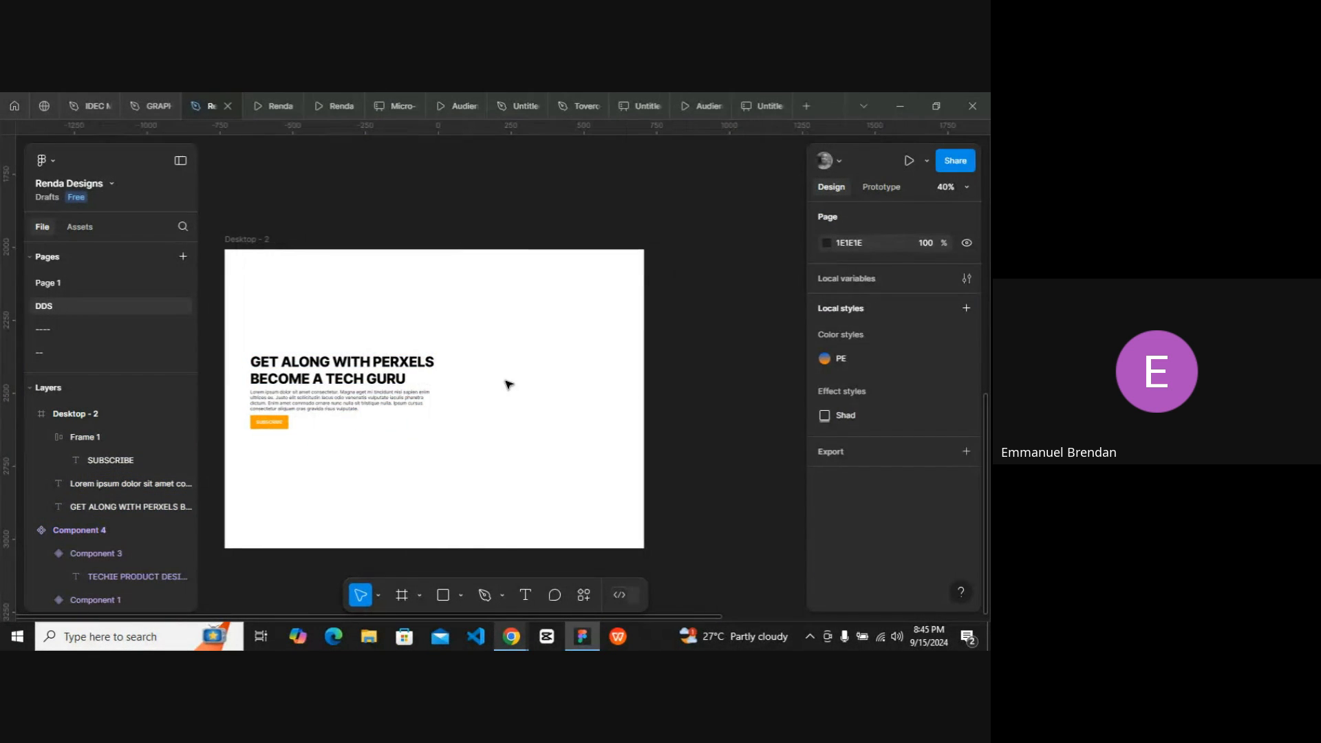
Draw a rectangle about 563 × 683 on the right side of the frame.
{"action": "key", "text": "r"}
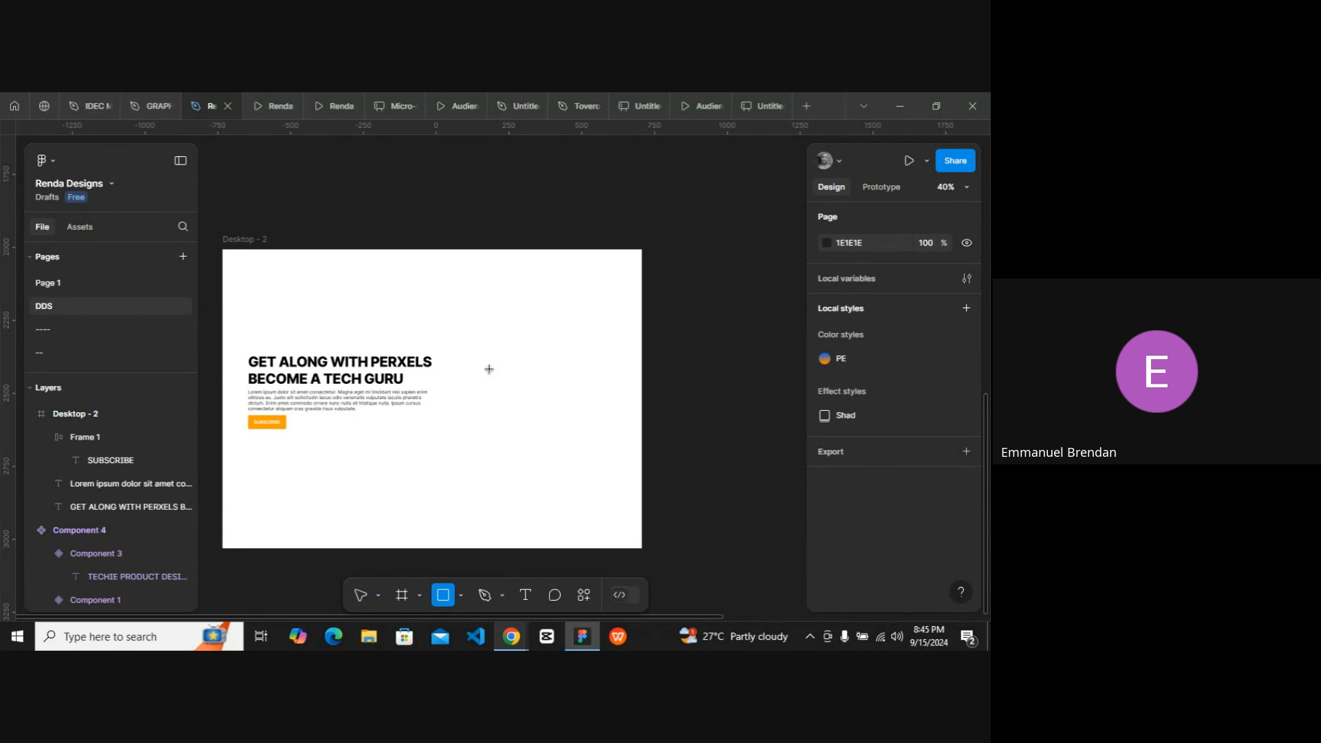
{"action": "key", "text": "Caps_Lock"}
{"action": "mouse_move", "coordinate": [478, 311]}
{"action": "left_mouse_down"}
{"action": "mouse_move", "coordinate": [569, 454]}
{"action": "mouse_move", "coordinate": [627, 510]}
{"action": "left_mouse_up"}
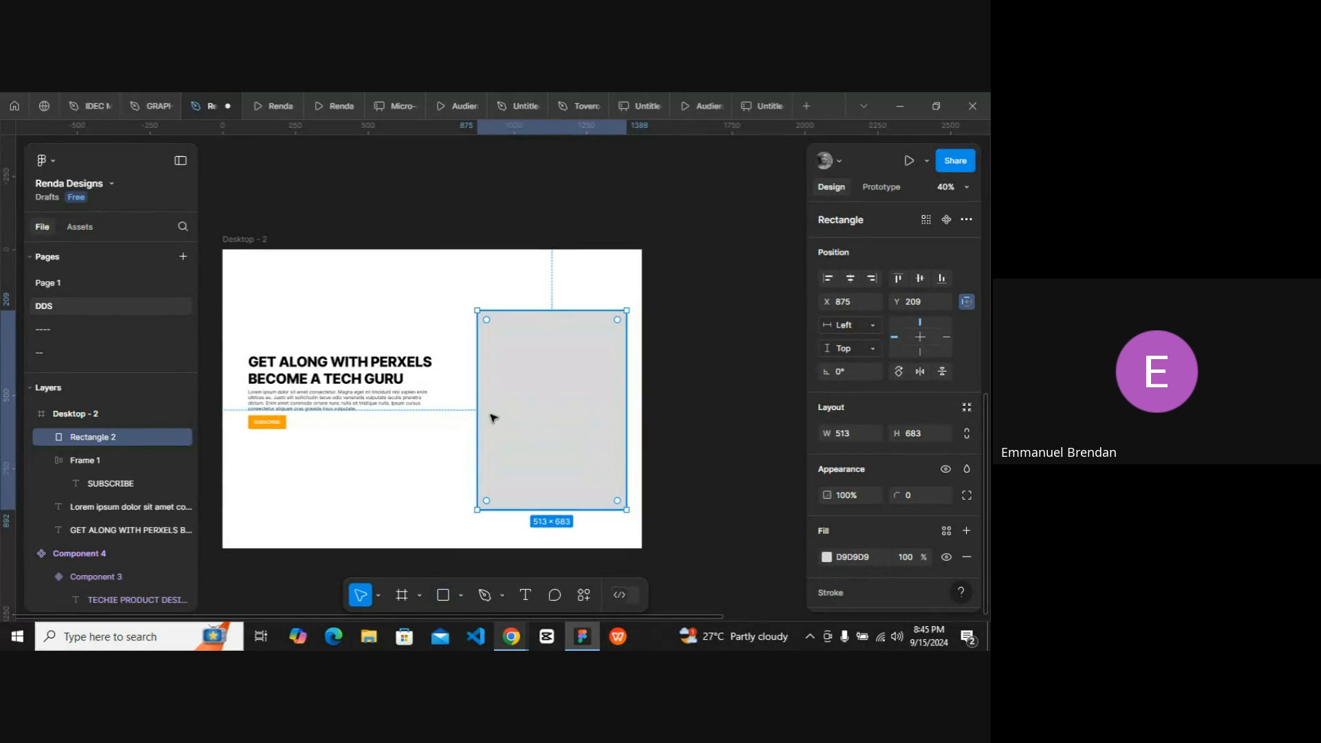
{"action": "left_click_drag", "start_coordinate": [478, 413], "coordinate": [514, 387]}
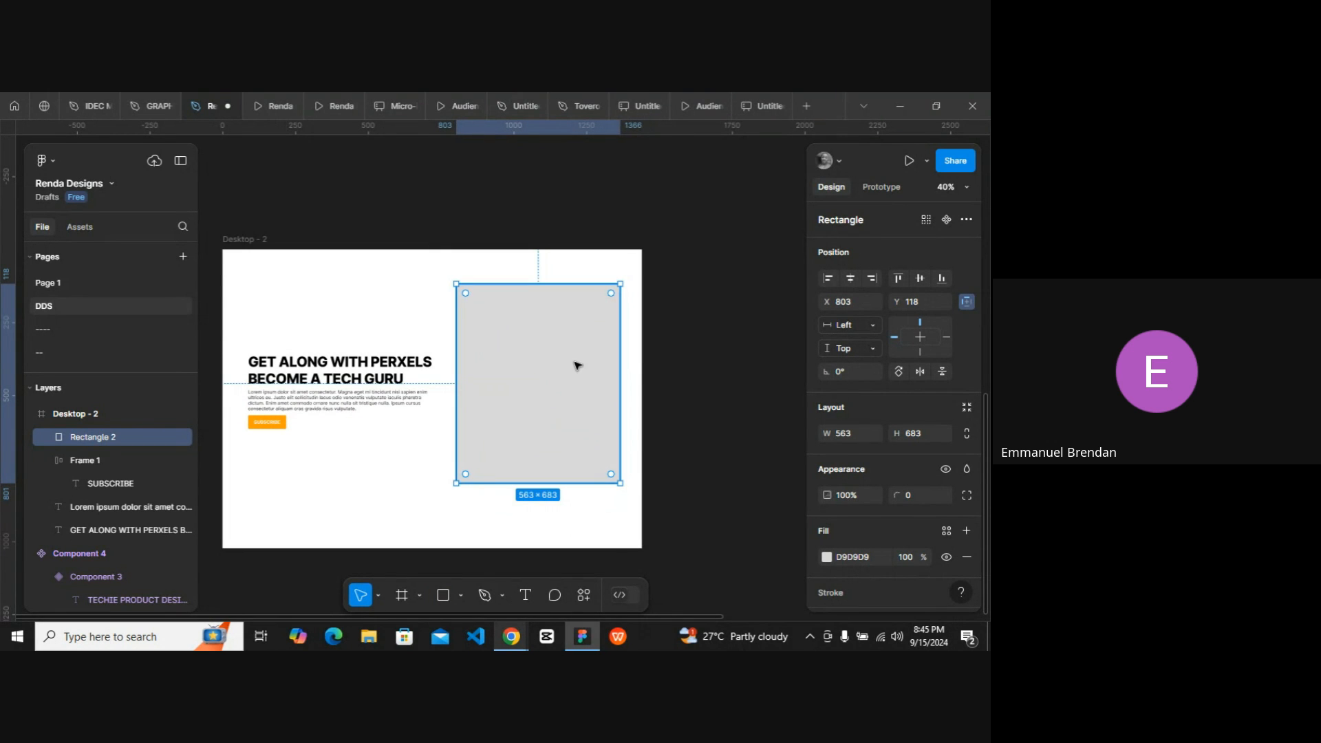
Fill the rectangle with a waterfall photo from the Unsplash plugin's nature search, then close the plugin.
{"action": "key", "text": "ctrl+k"}
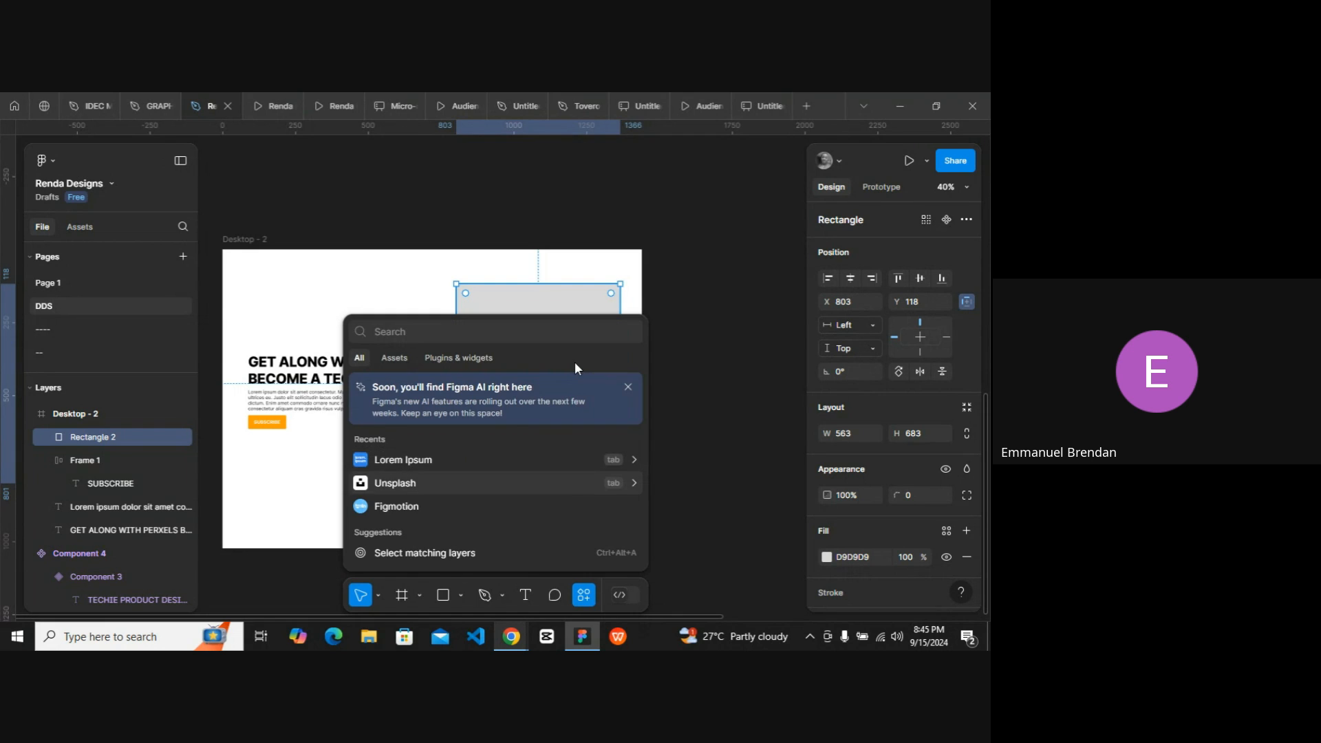
{"action": "key", "text": "Escape"}
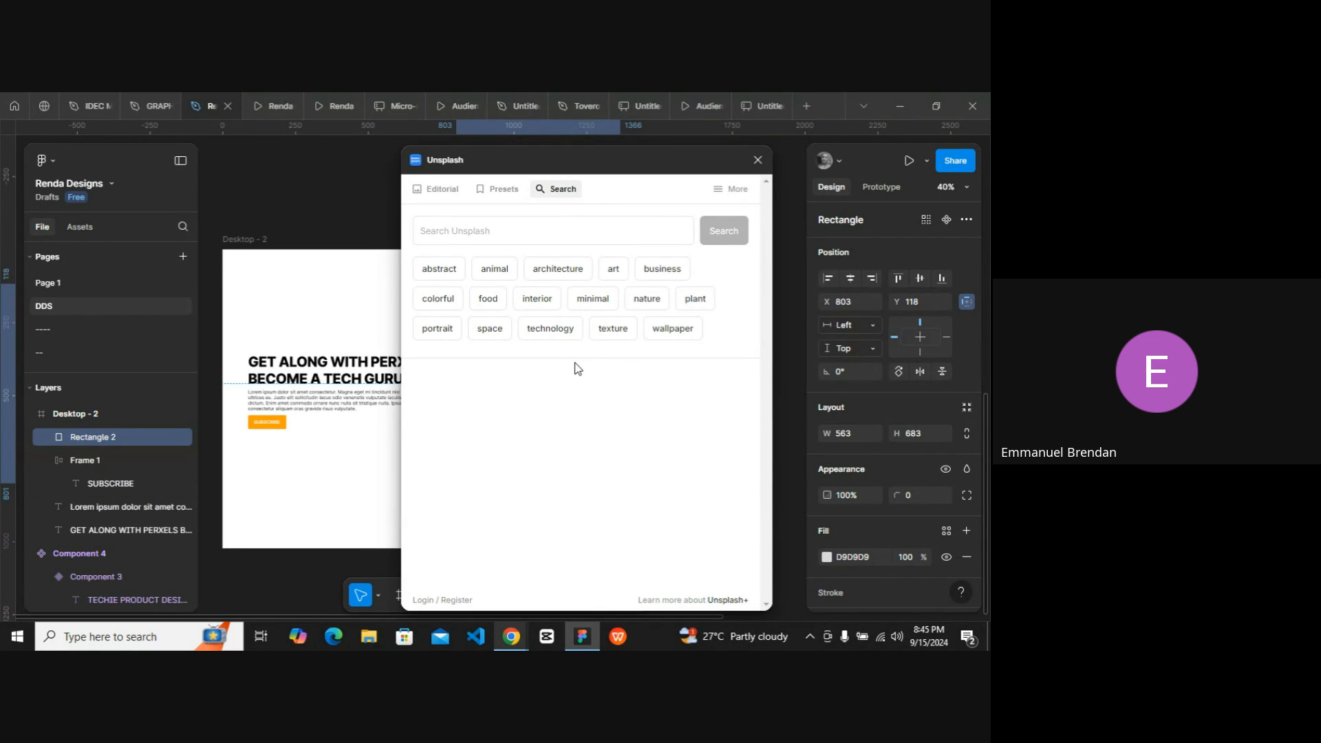
{"action": "left_click", "coordinate": [651, 303]}
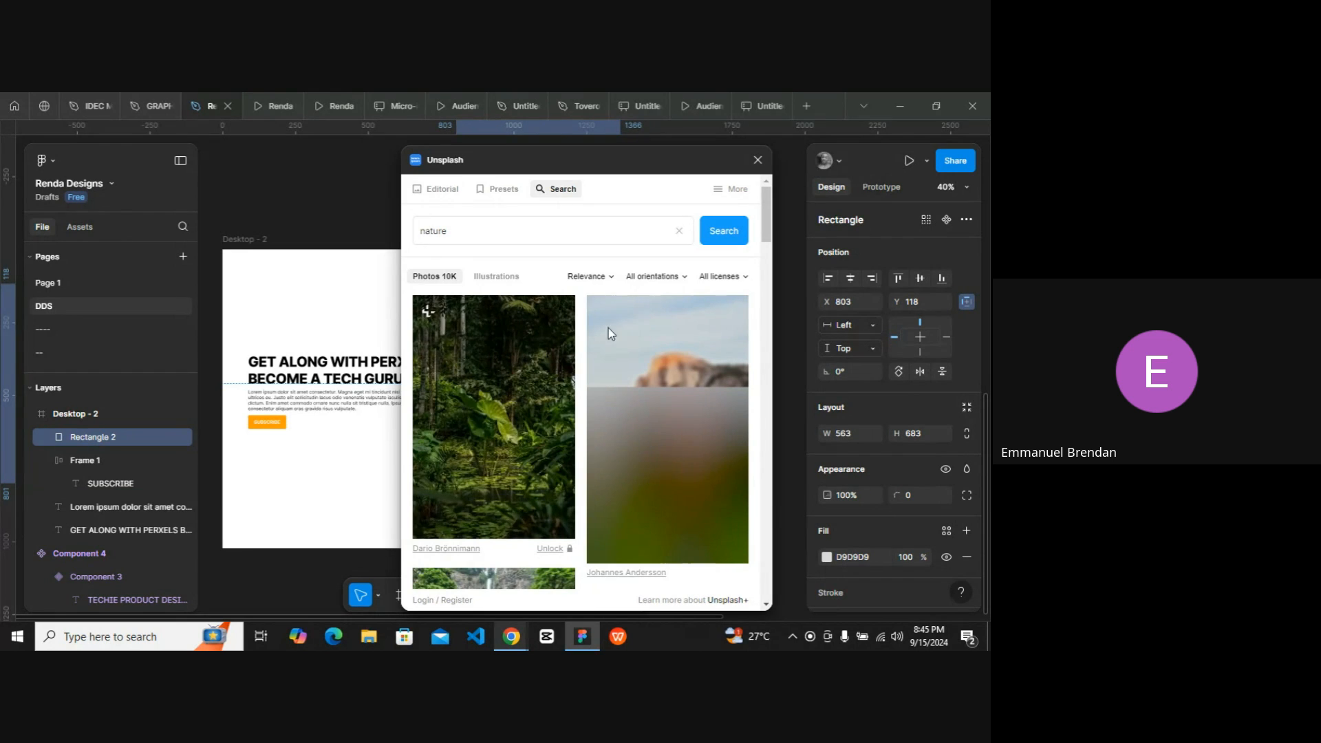
{"action": "scroll", "coordinate": [598, 359], "scroll_direction": "down", "scroll_amount": 3}
{"action": "scroll", "coordinate": [596, 358], "scroll_direction": "down", "scroll_amount": 3}
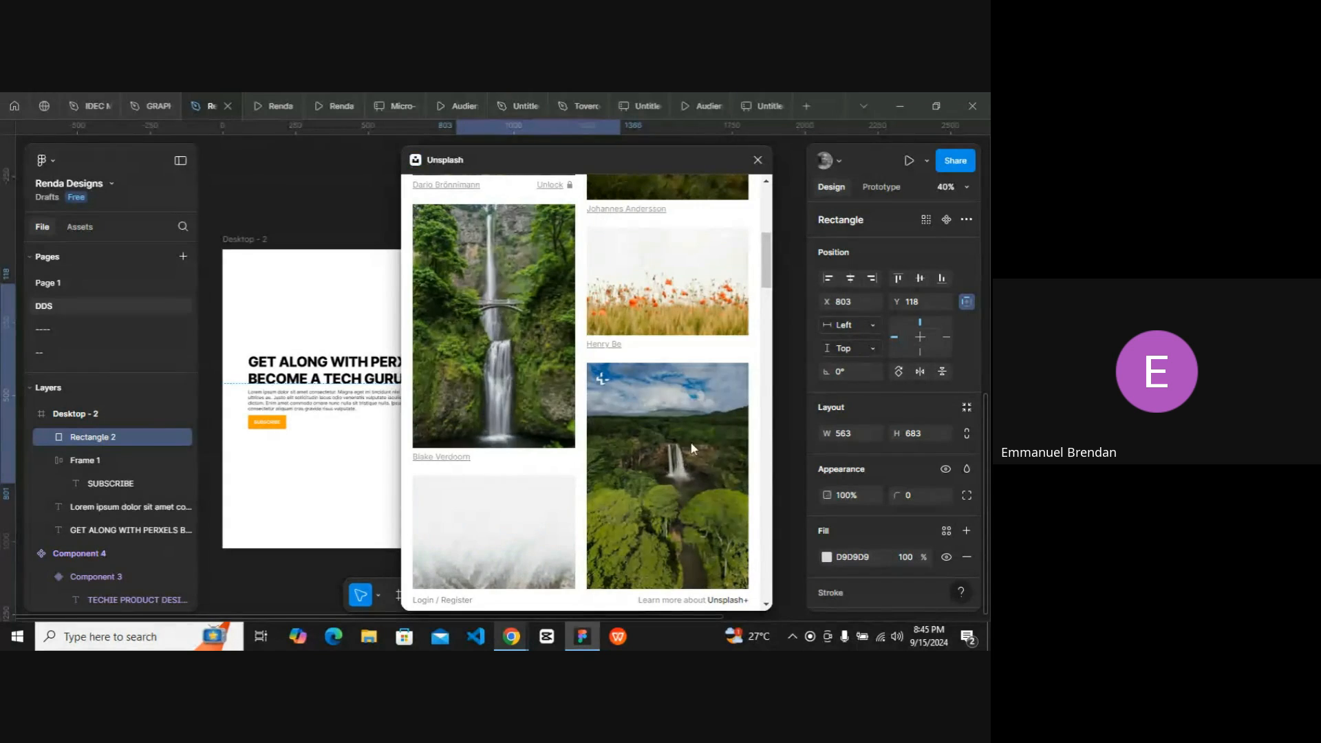
{"action": "scroll", "coordinate": [623, 424], "scroll_direction": "up", "scroll_amount": 5}
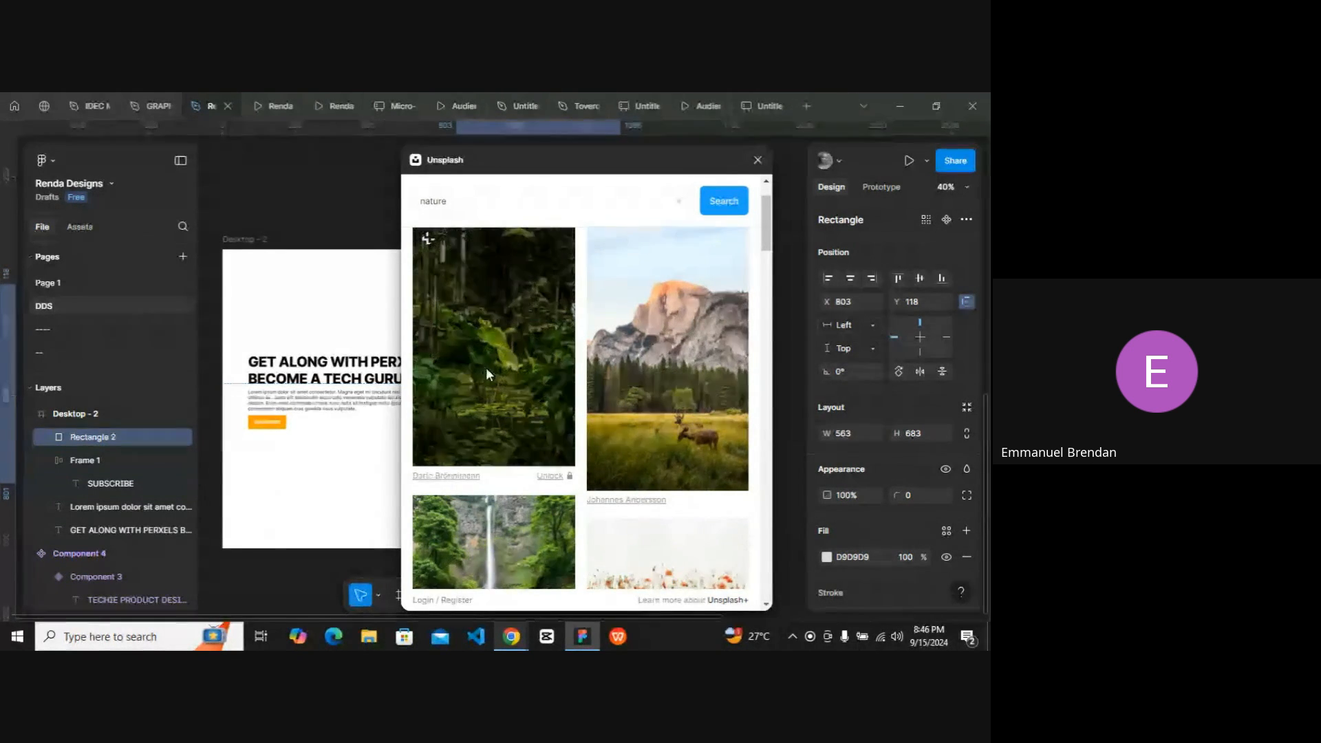
{"action": "scroll", "coordinate": [485, 368], "scroll_direction": "down", "scroll_amount": 4}
{"action": "scroll", "coordinate": [476, 411], "scroll_direction": "up", "scroll_amount": 1}
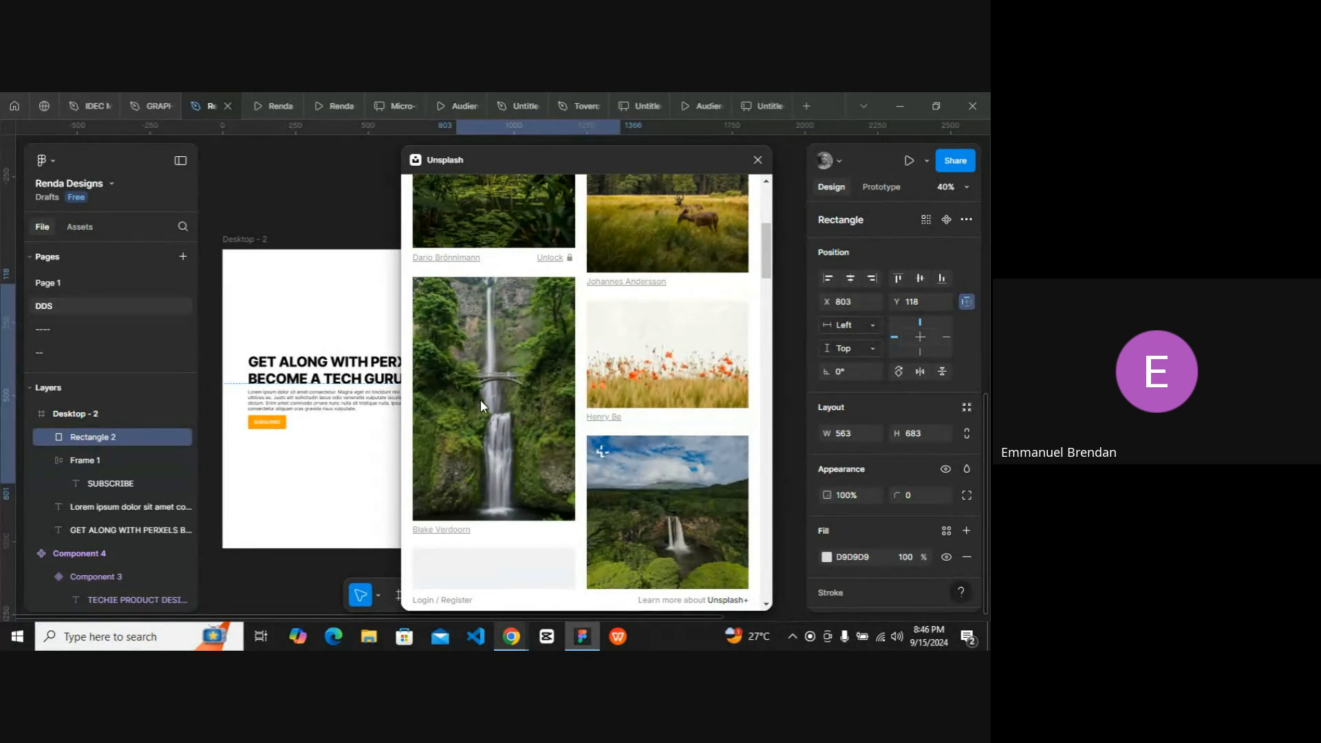
{"action": "left_click", "coordinate": [480, 399]}
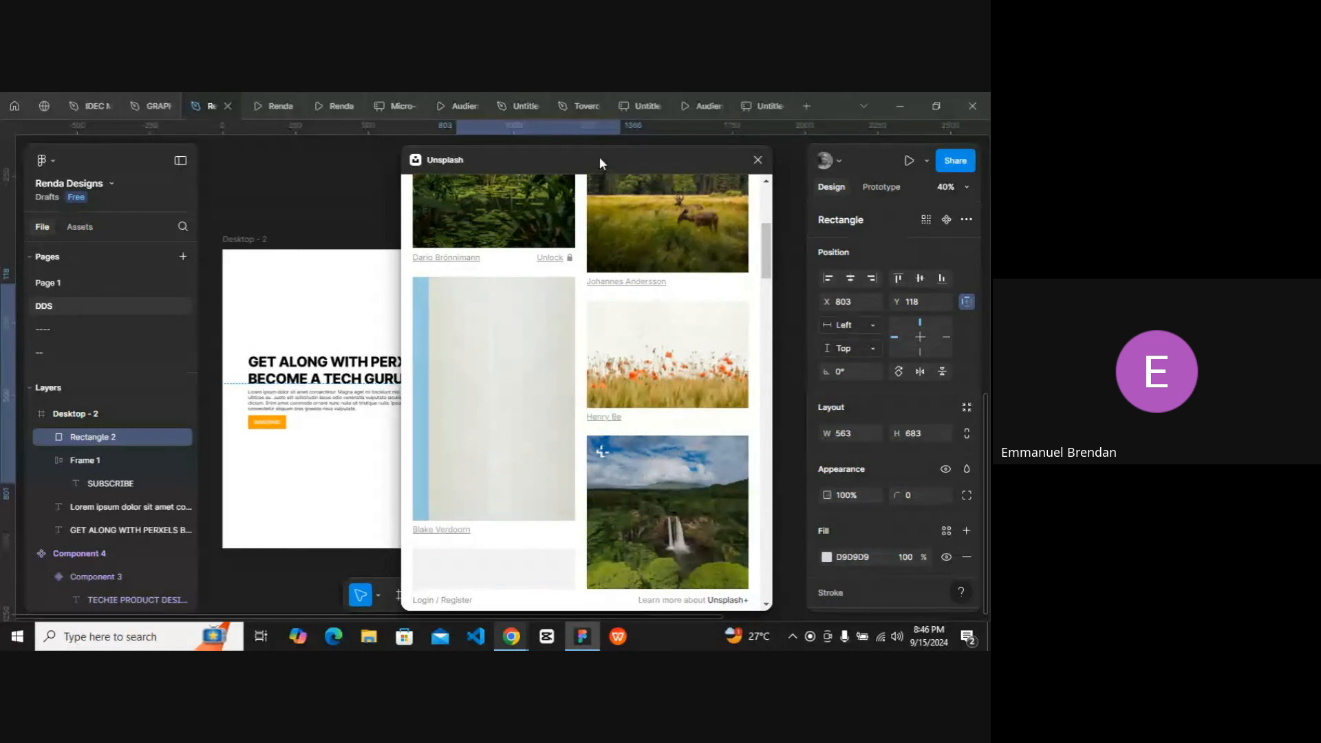
{"action": "left_click_drag", "start_coordinate": [599, 158], "coordinate": [282, 167]}
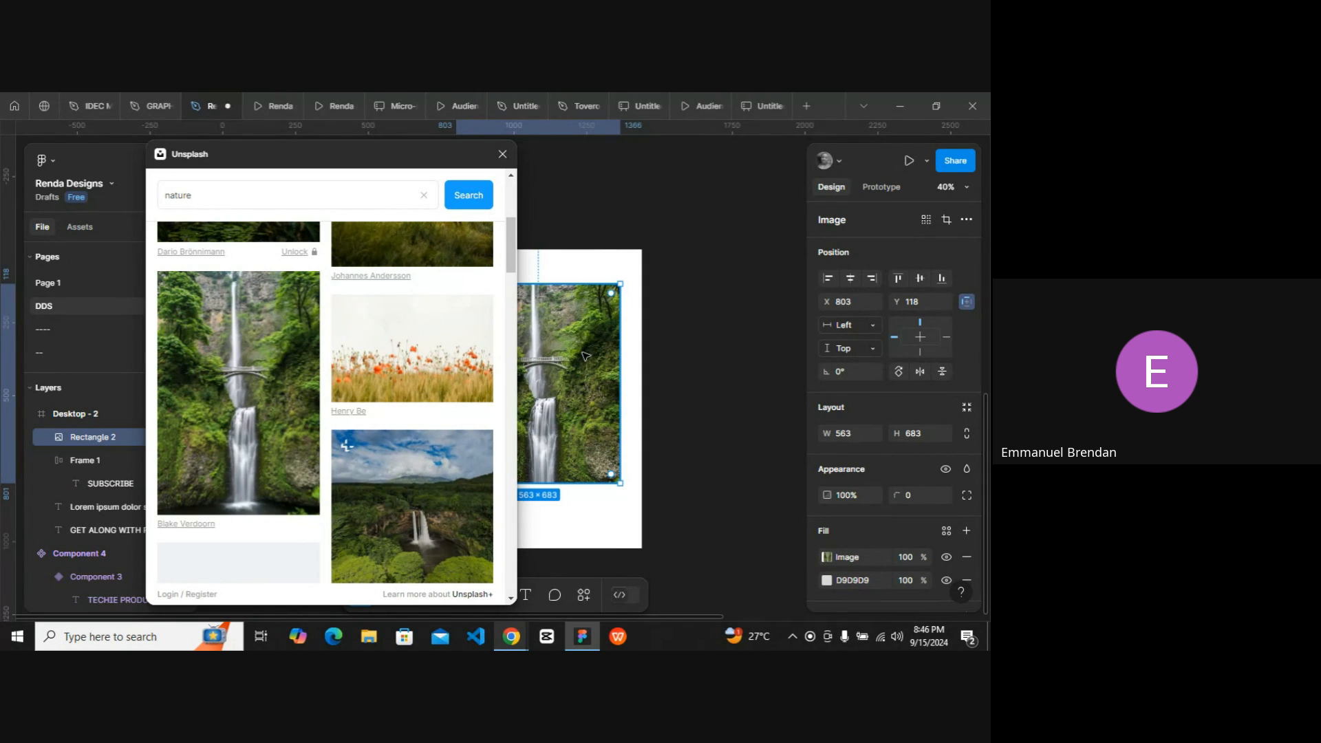
{"action": "scroll", "coordinate": [586, 356], "scroll_direction": "left", "scroll_amount": 3}
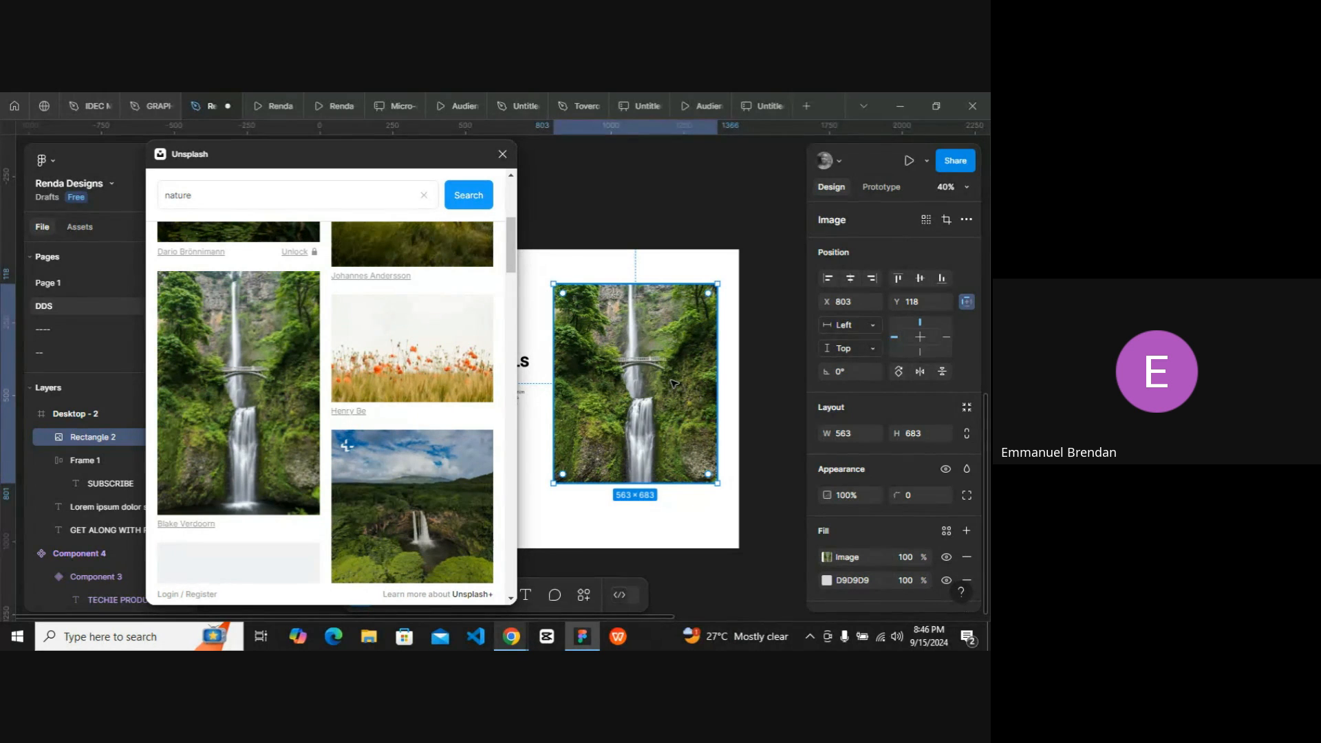
{"action": "left_click", "coordinate": [502, 154]}
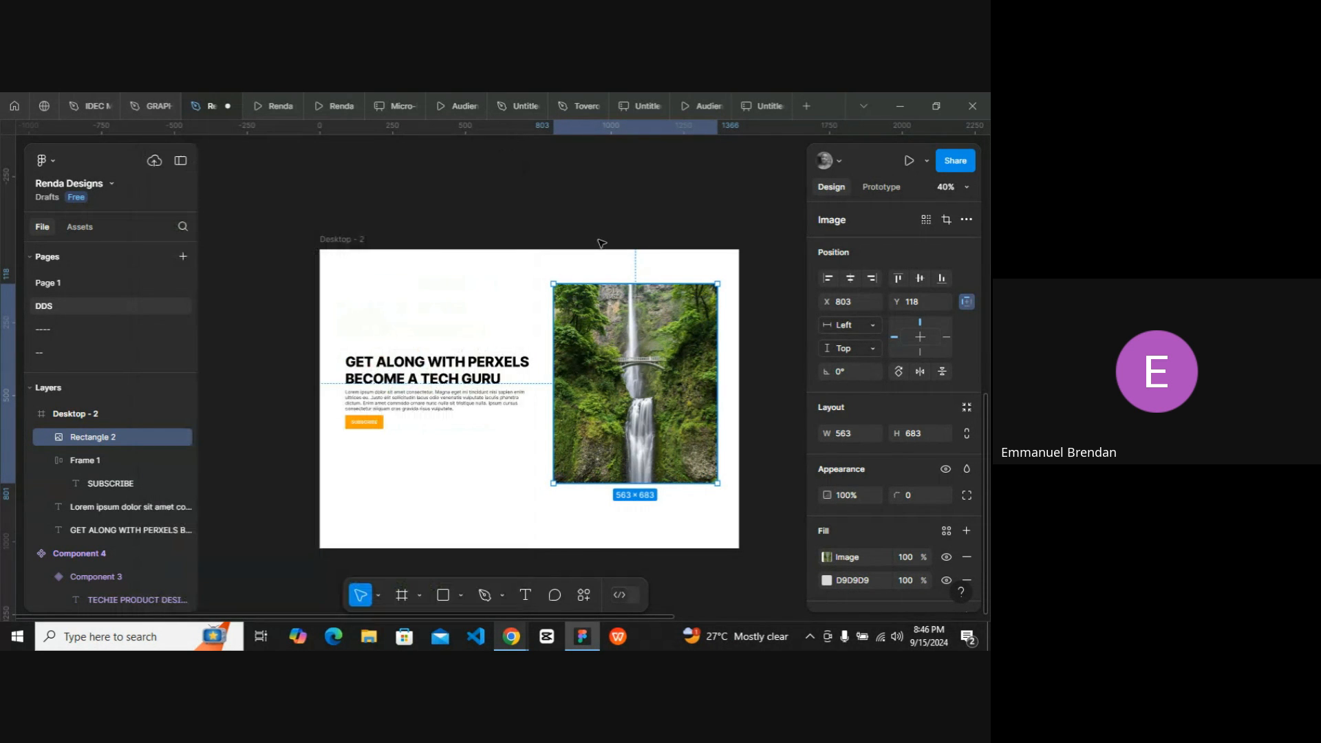
Nudge the image to X 808, Y 130 and round its corners to a 10 px radius.
{"action": "left_click_drag", "start_coordinate": [627, 359], "coordinate": [628, 362]}
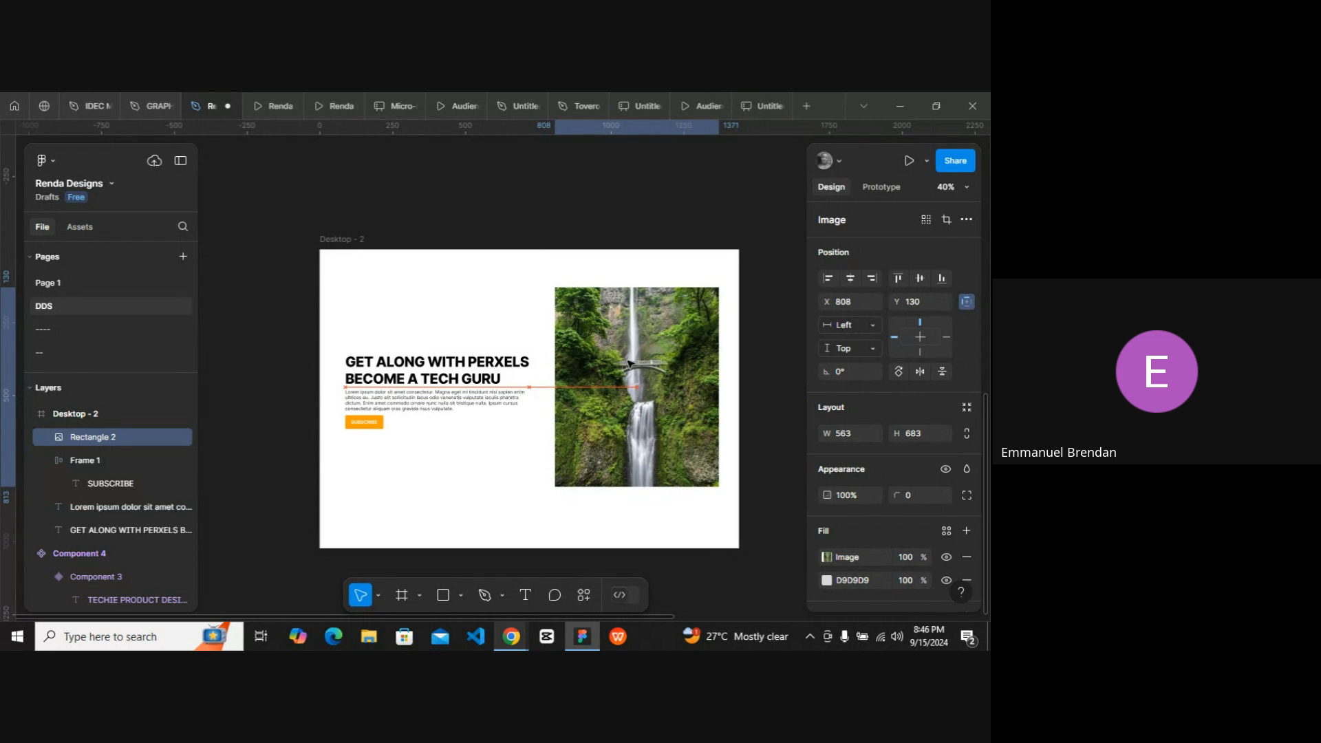
{"action": "left_click_drag", "start_coordinate": [620, 300], "coordinate": [620, 300]}
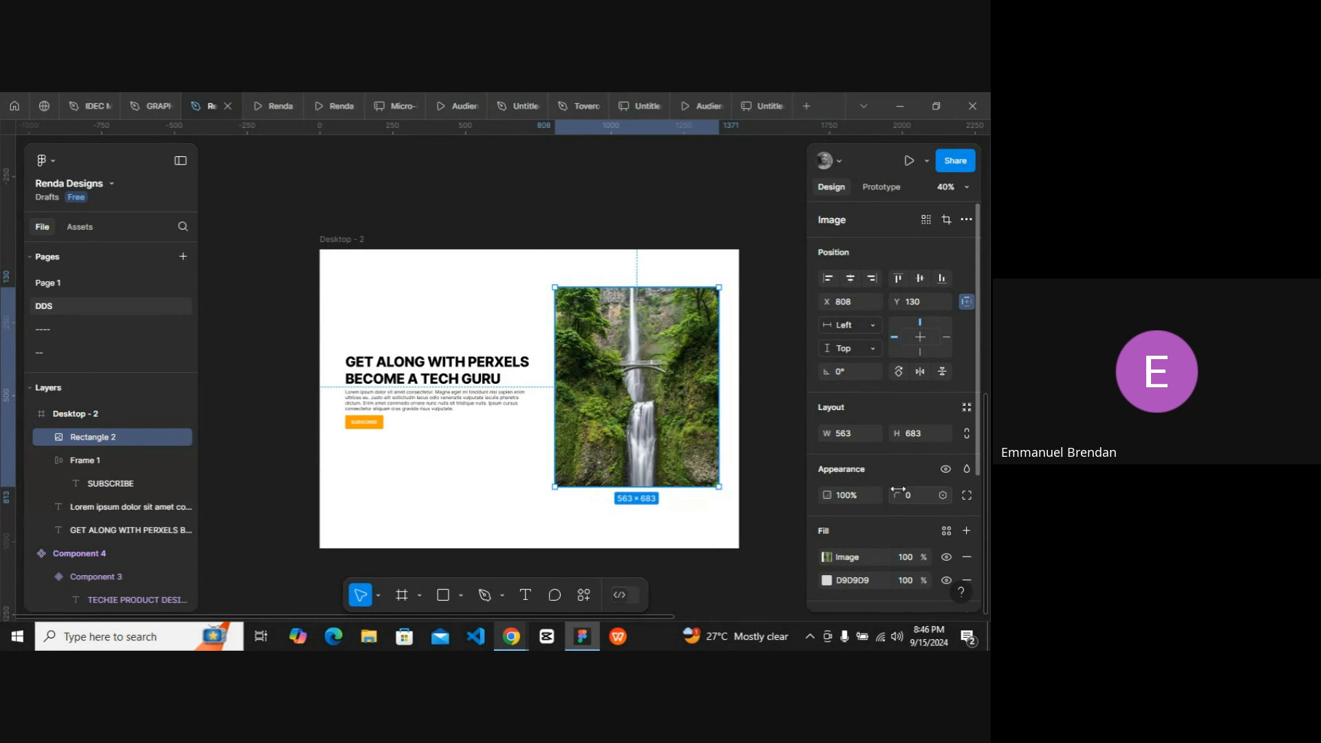
{"action": "left_click_drag", "start_coordinate": [897, 494], "coordinate": [968, 481]}
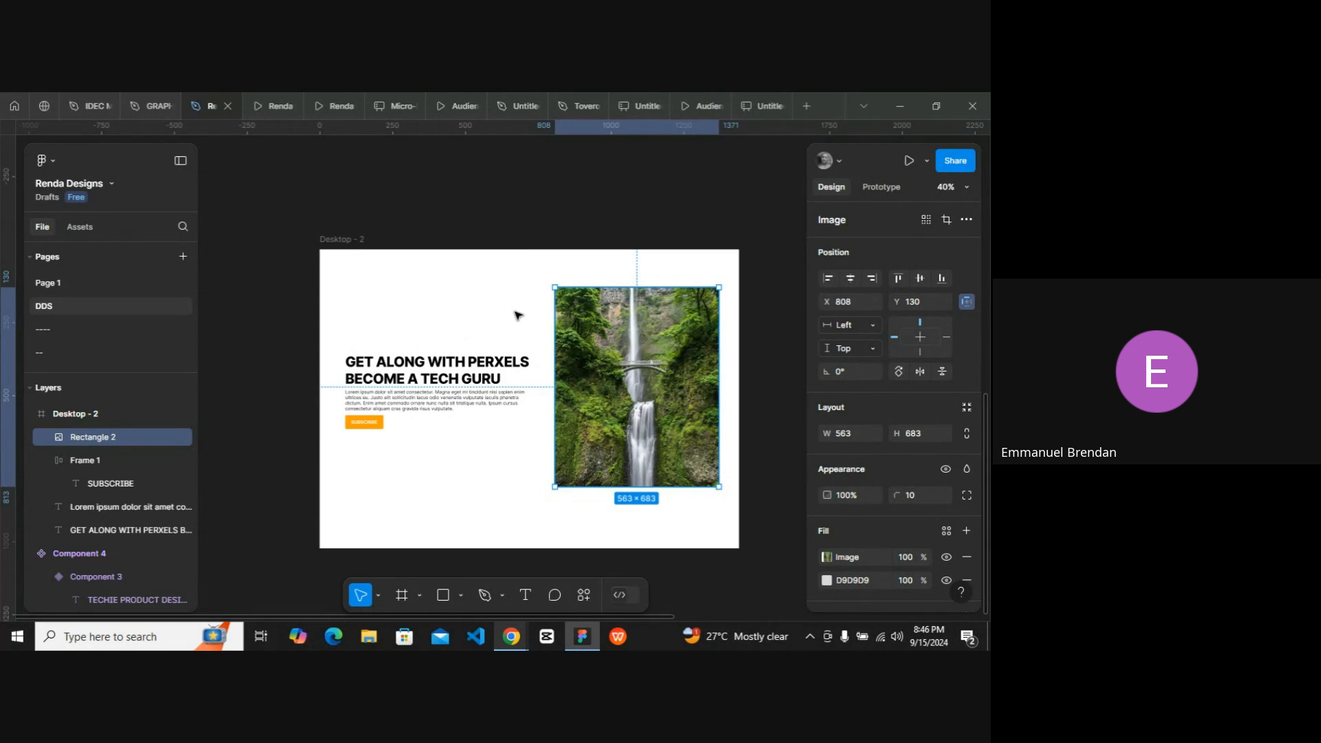
{"action": "left_click", "coordinate": [492, 307]}
{"action": "scroll", "coordinate": [493, 309], "scroll_direction": "up", "scroll_amount": 4}
{"action": "scroll", "coordinate": [493, 310], "scroll_direction": "right", "scroll_amount": 1}
{"action": "scroll", "coordinate": [492, 311], "scroll_direction": "down", "scroll_amount": 3}
{"action": "scroll", "coordinate": [505, 307], "scroll_direction": "right", "scroll_amount": 1}
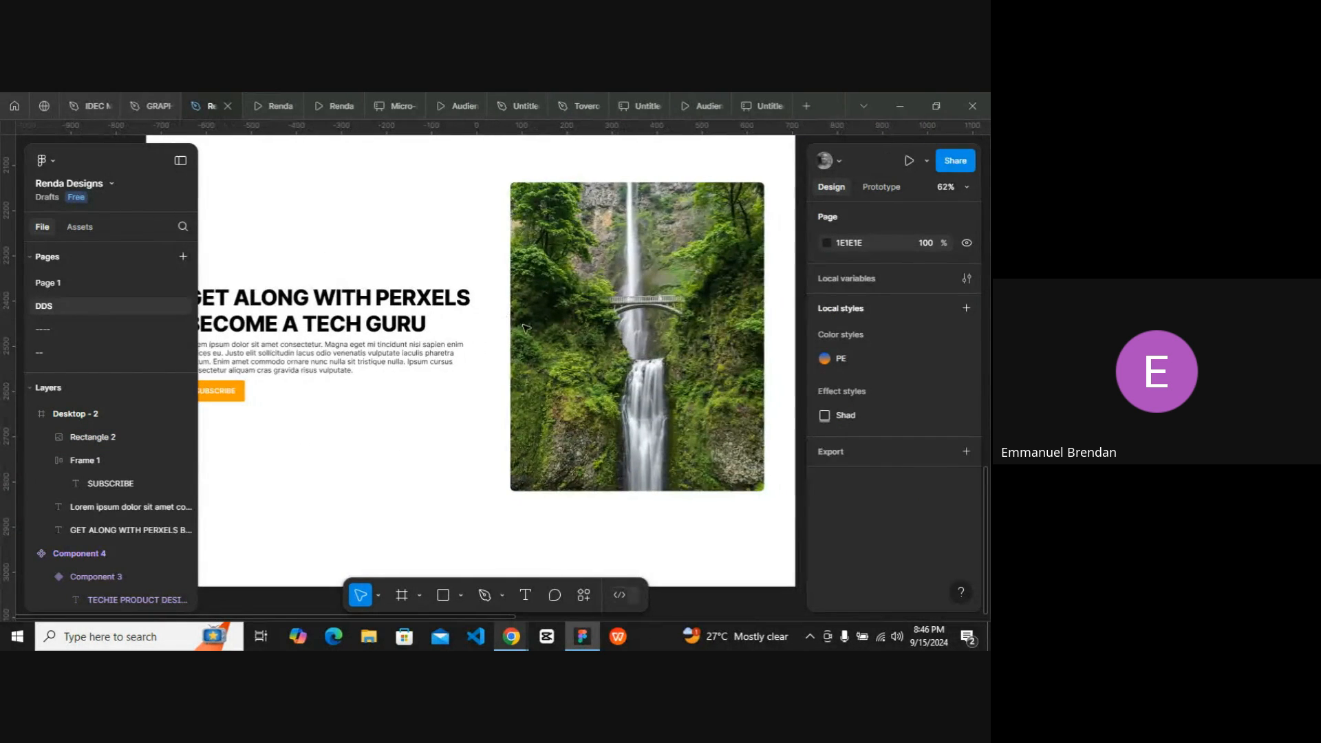
{"action": "left_click", "coordinate": [543, 323]}
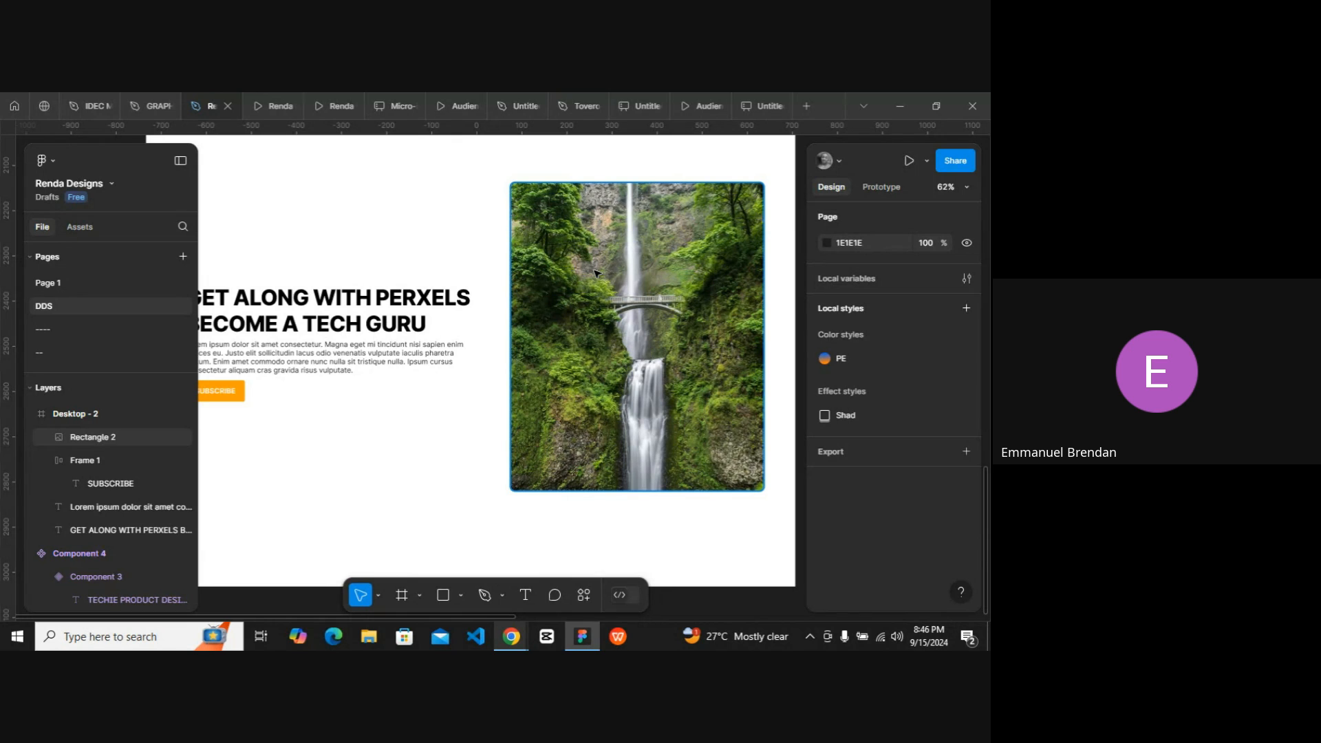
{"action": "scroll", "coordinate": [596, 274], "scroll_direction": "left", "scroll_amount": 1}
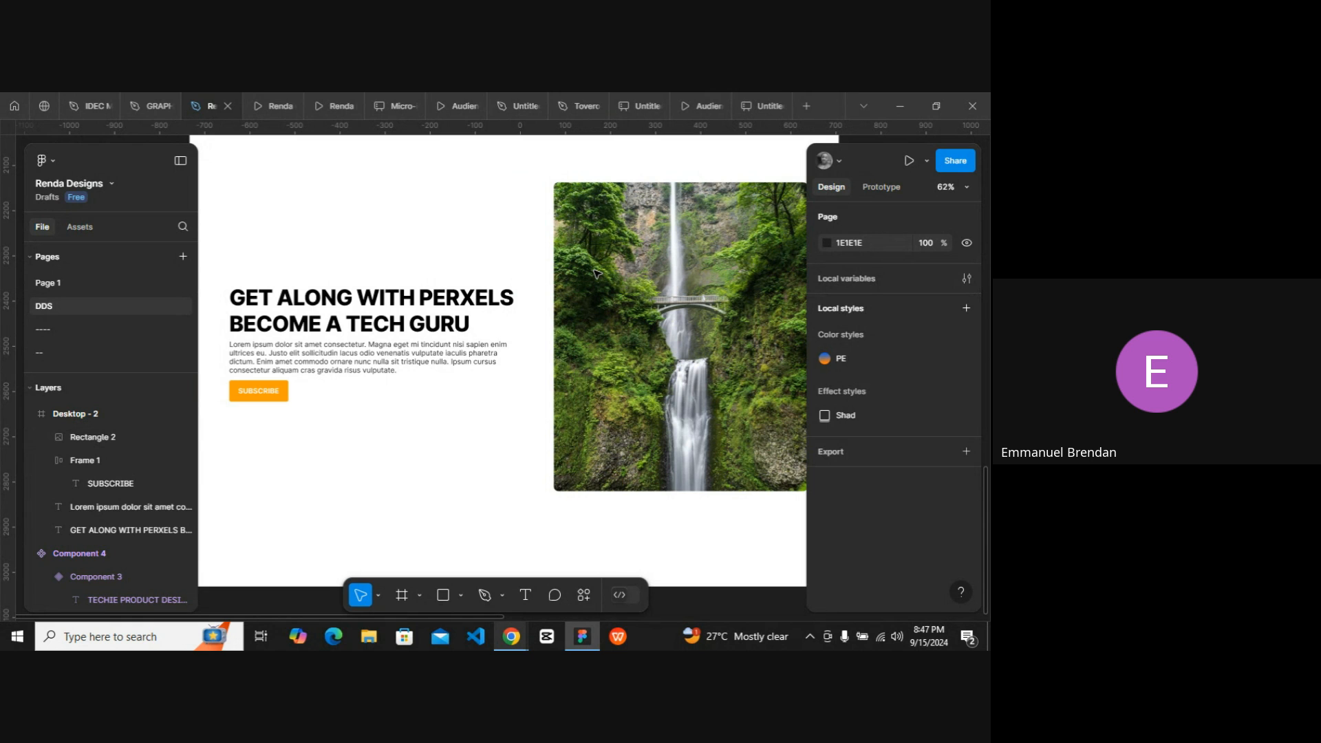
Launch the Figmotion plugin from the quick actions search.
{"action": "scroll", "coordinate": [596, 274], "scroll_direction": "left", "scroll_amount": 1}
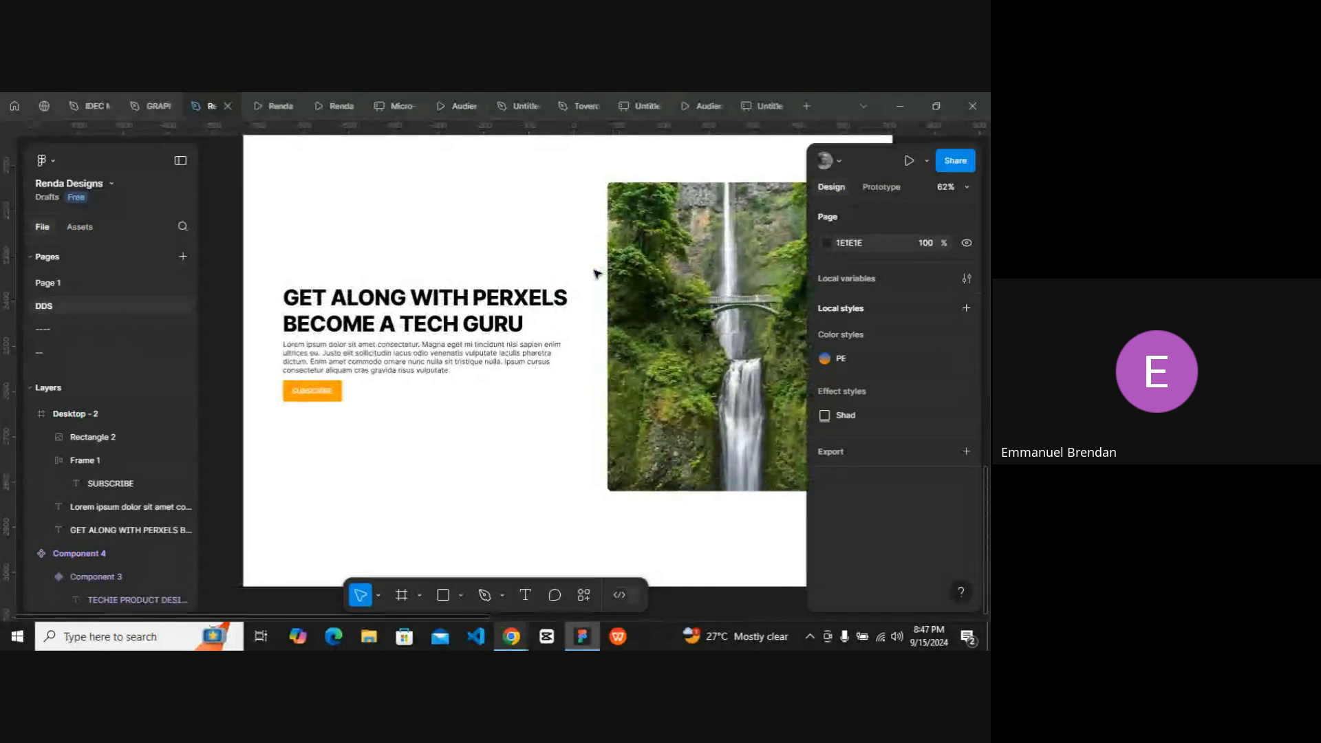
{"action": "scroll", "coordinate": [596, 274], "scroll_direction": "right", "scroll_amount": 1}
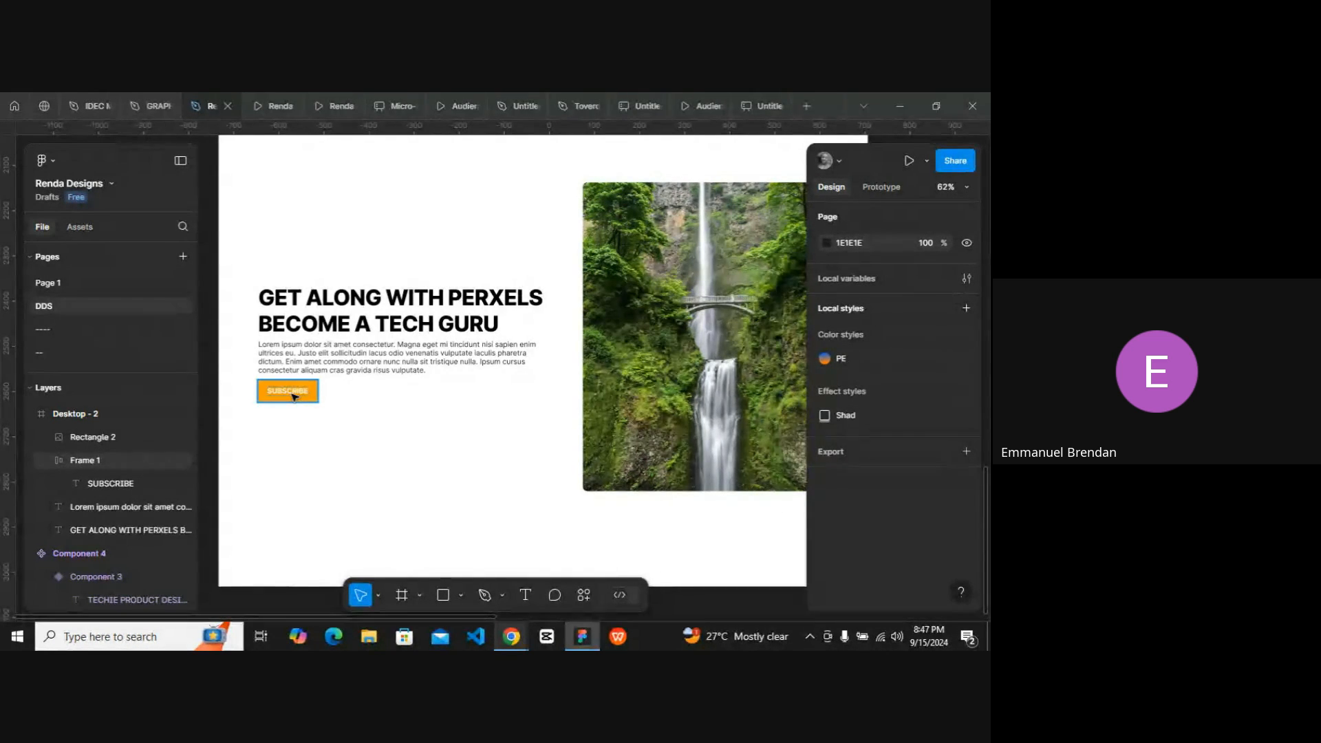
{"action": "scroll", "coordinate": [293, 397], "scroll_direction": "right", "scroll_amount": 2}
{"action": "scroll", "coordinate": [295, 397], "scroll_direction": "down", "scroll_amount": 3}
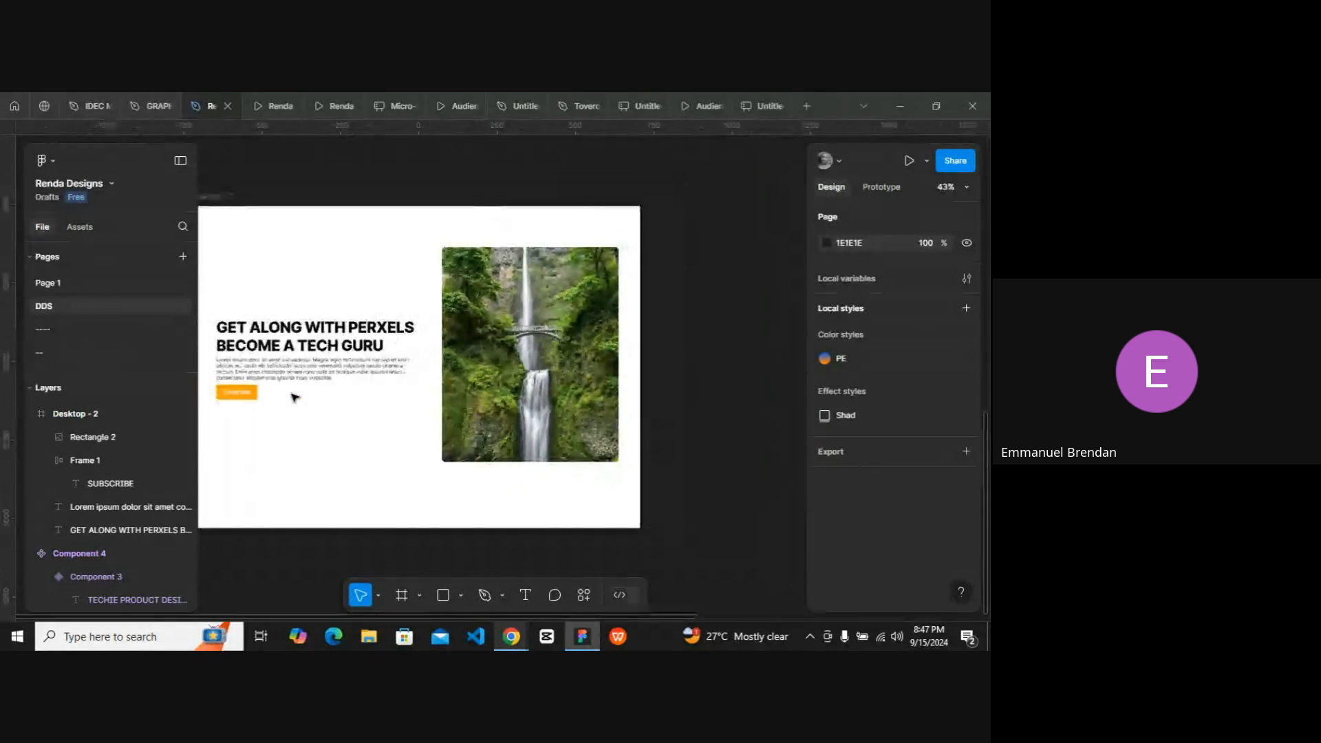
{"action": "scroll", "coordinate": [294, 397], "scroll_direction": "right", "scroll_amount": 1}
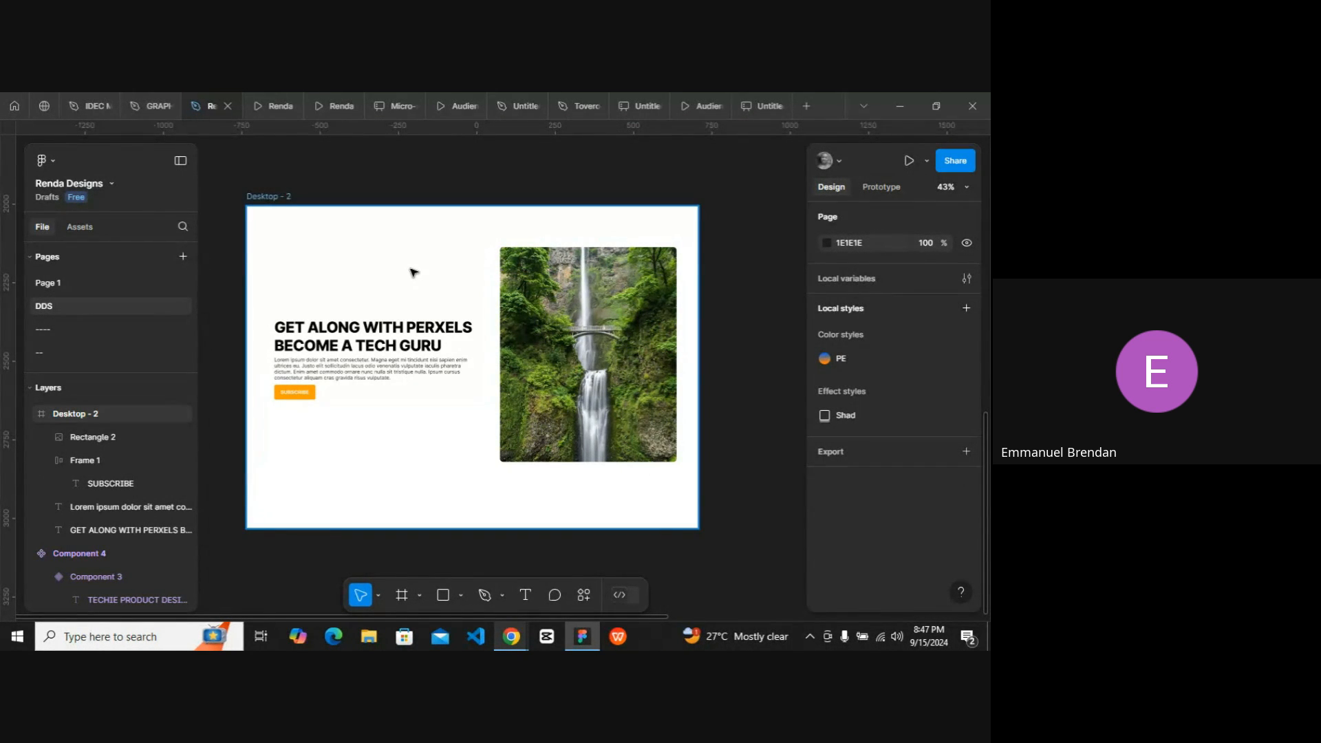
{"action": "key", "text": "ctrl+k"}
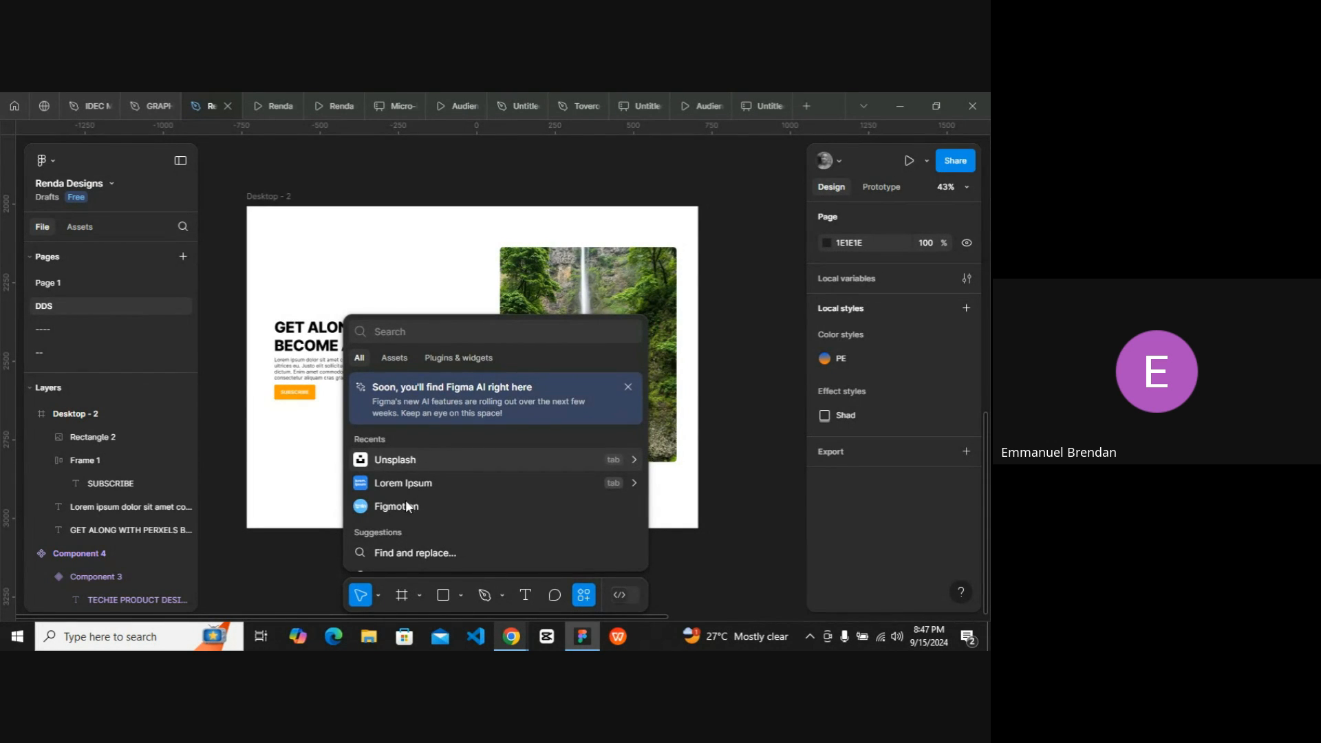
{"action": "left_click", "coordinate": [461, 359]}
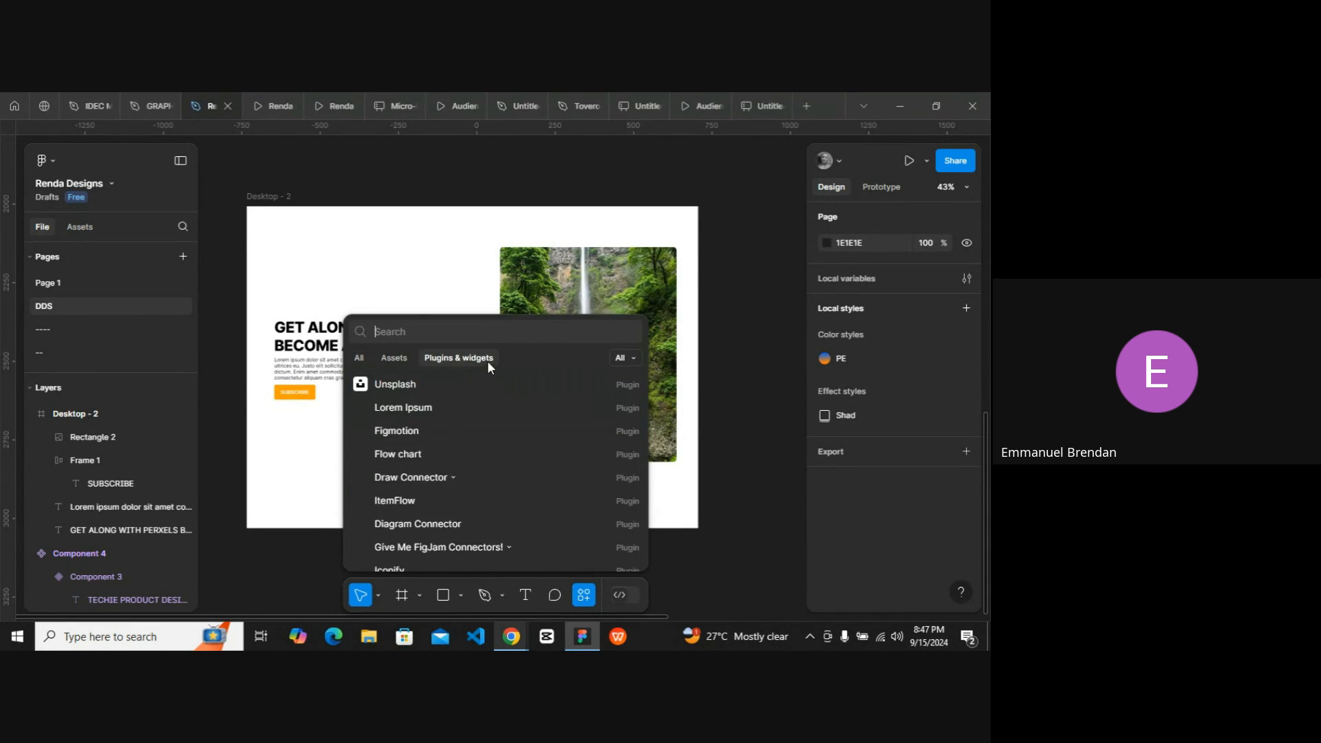
{"action": "left_click", "coordinate": [390, 331]}
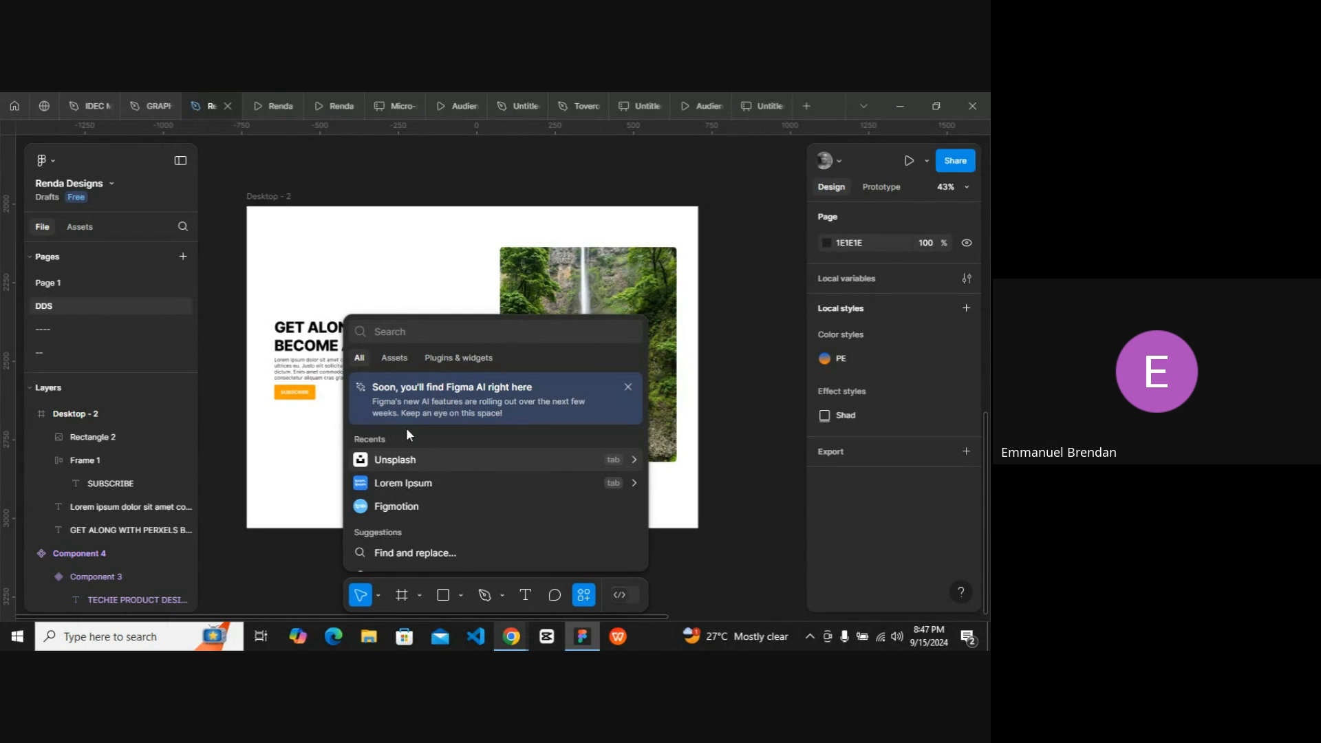
{"action": "left_click", "coordinate": [409, 508]}
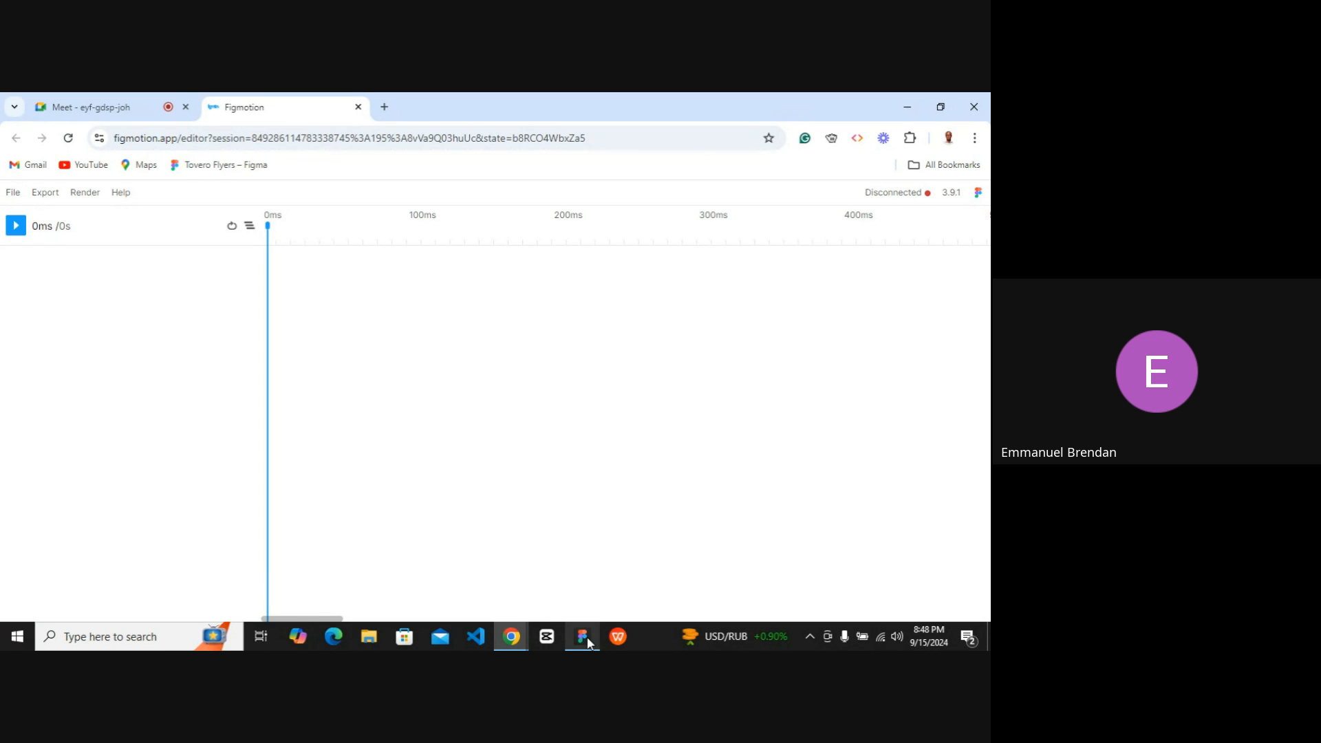
Return to Figma and move the Figmotion plugin window to the top right corner.
{"action": "left_click", "coordinate": [584, 637]}
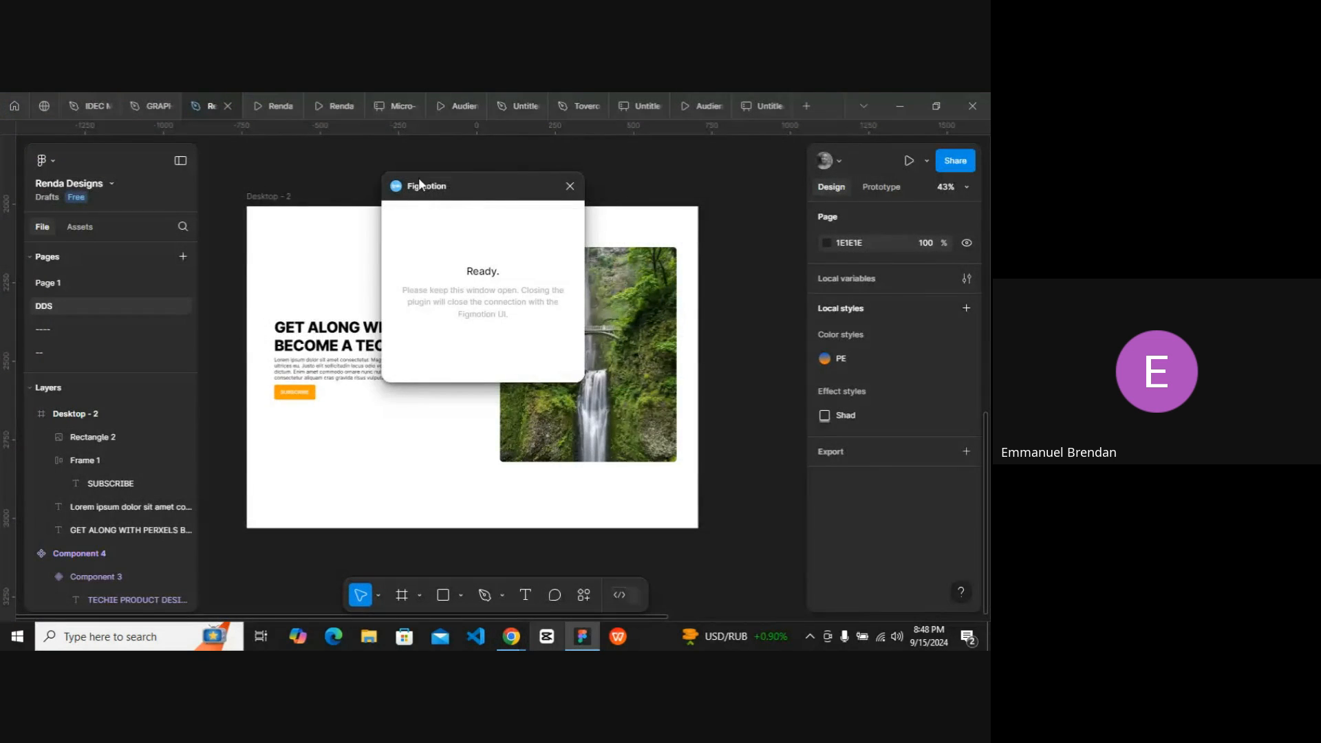
{"action": "left_click_drag", "start_coordinate": [456, 183], "coordinate": [521, 180]}
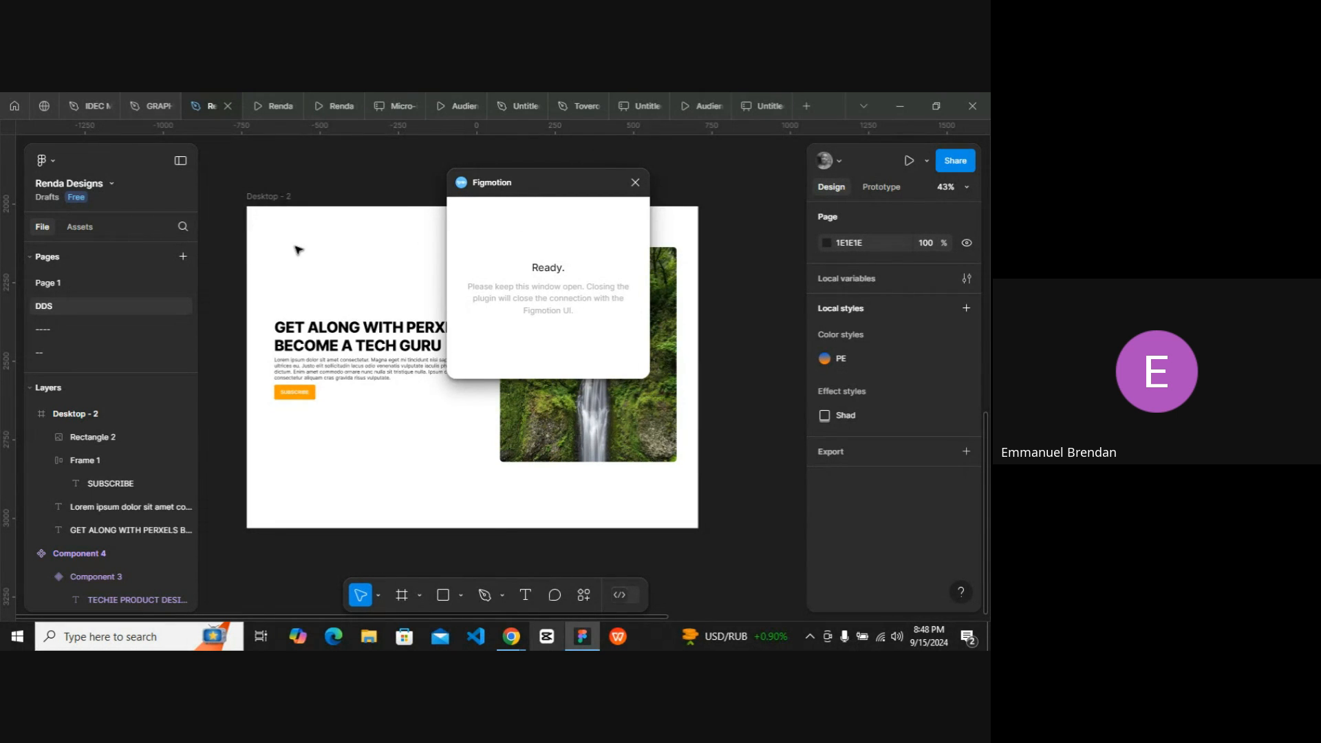
{"action": "scroll", "coordinate": [338, 254], "scroll_direction": "right", "scroll_amount": 2}
{"action": "left_click_drag", "start_coordinate": [553, 188], "coordinate": [798, 156]}
Select the Desktop - 2 frame and choose it in Figmotion as the frame to animate.
{"action": "left_click", "coordinate": [472, 263]}
{"action": "scroll", "coordinate": [472, 263], "scroll_direction": "left", "scroll_amount": 3}
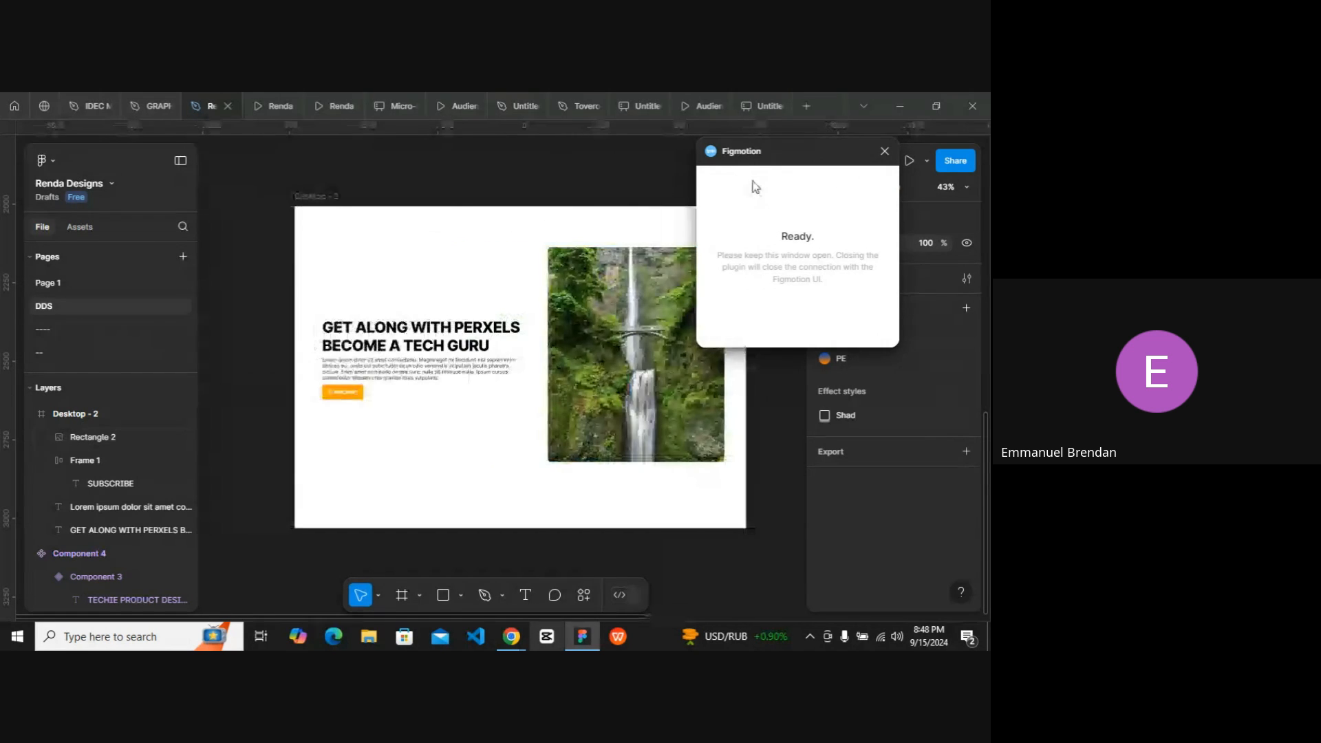
{"action": "scroll", "coordinate": [451, 265], "scroll_direction": "right", "scroll_amount": 3}
{"action": "left_click", "coordinate": [239, 205]}
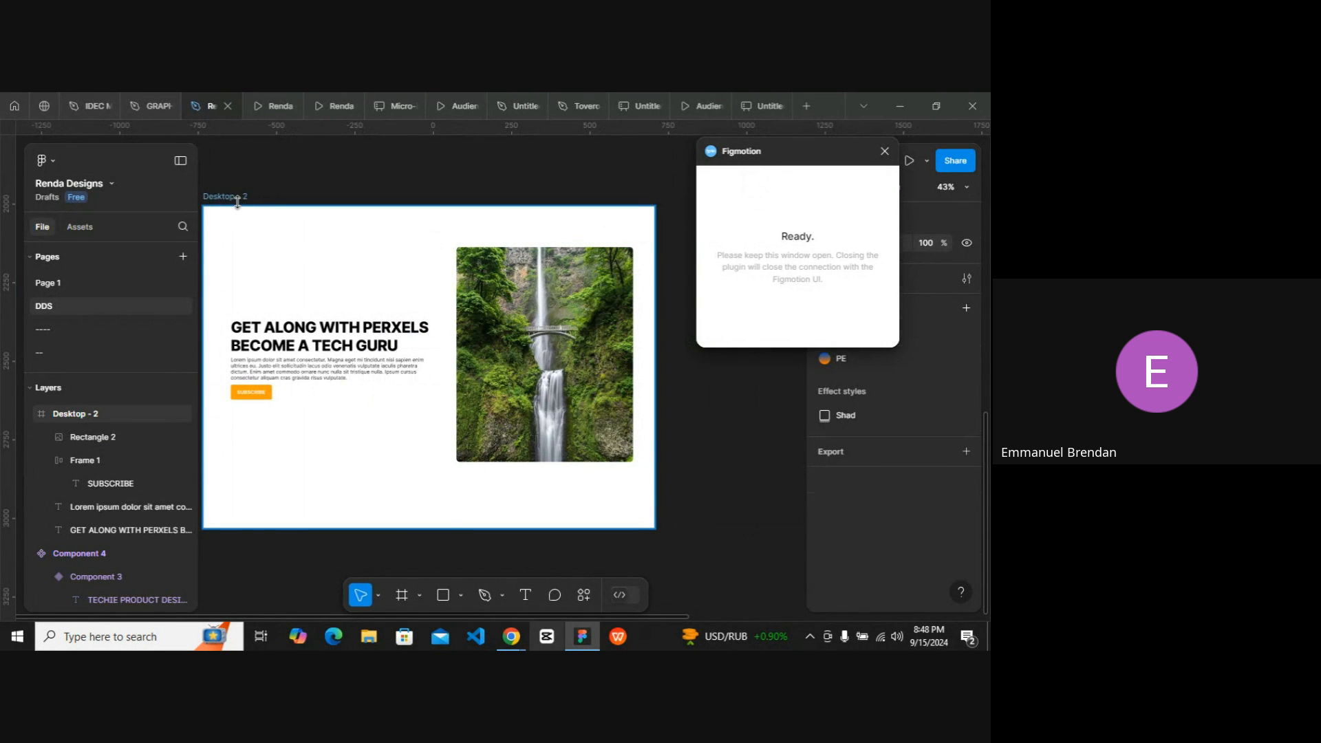
{"action": "left_click", "coordinate": [240, 205]}
{"action": "left_click", "coordinate": [582, 639]}
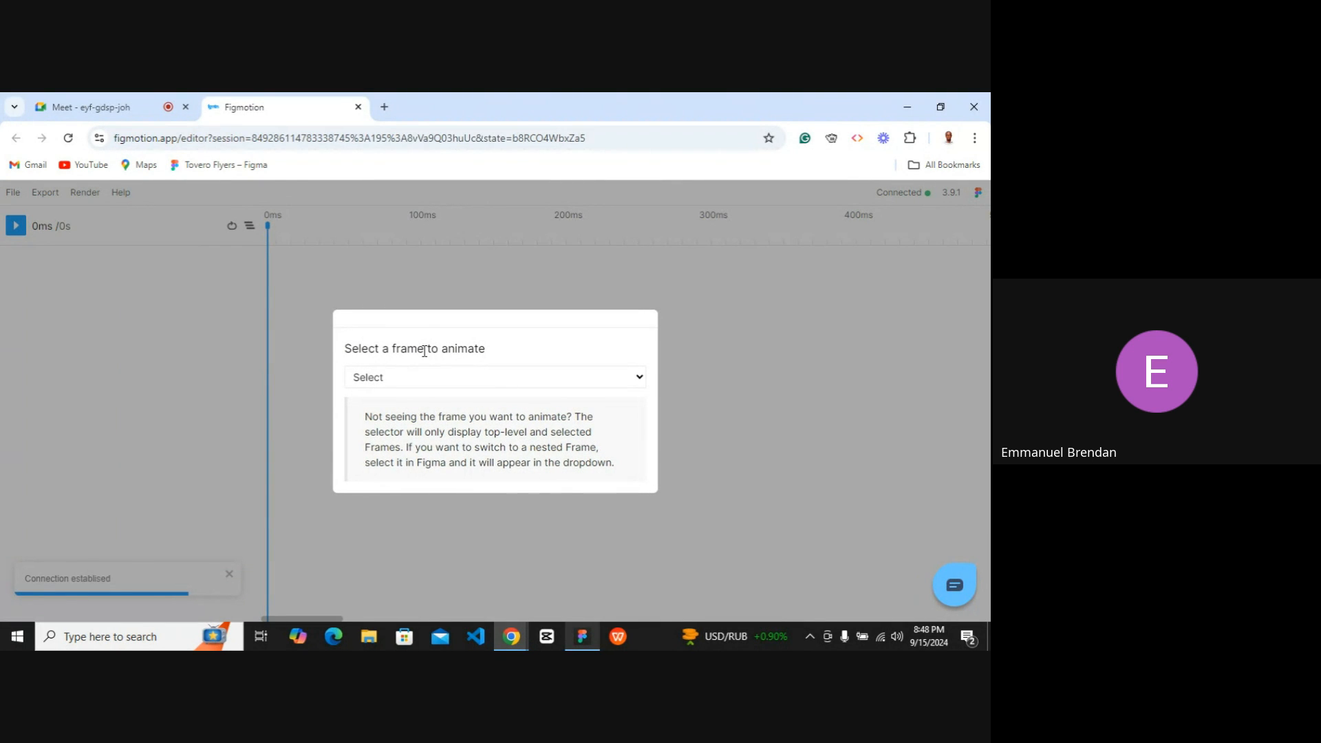
{"action": "left_click", "coordinate": [409, 378]}
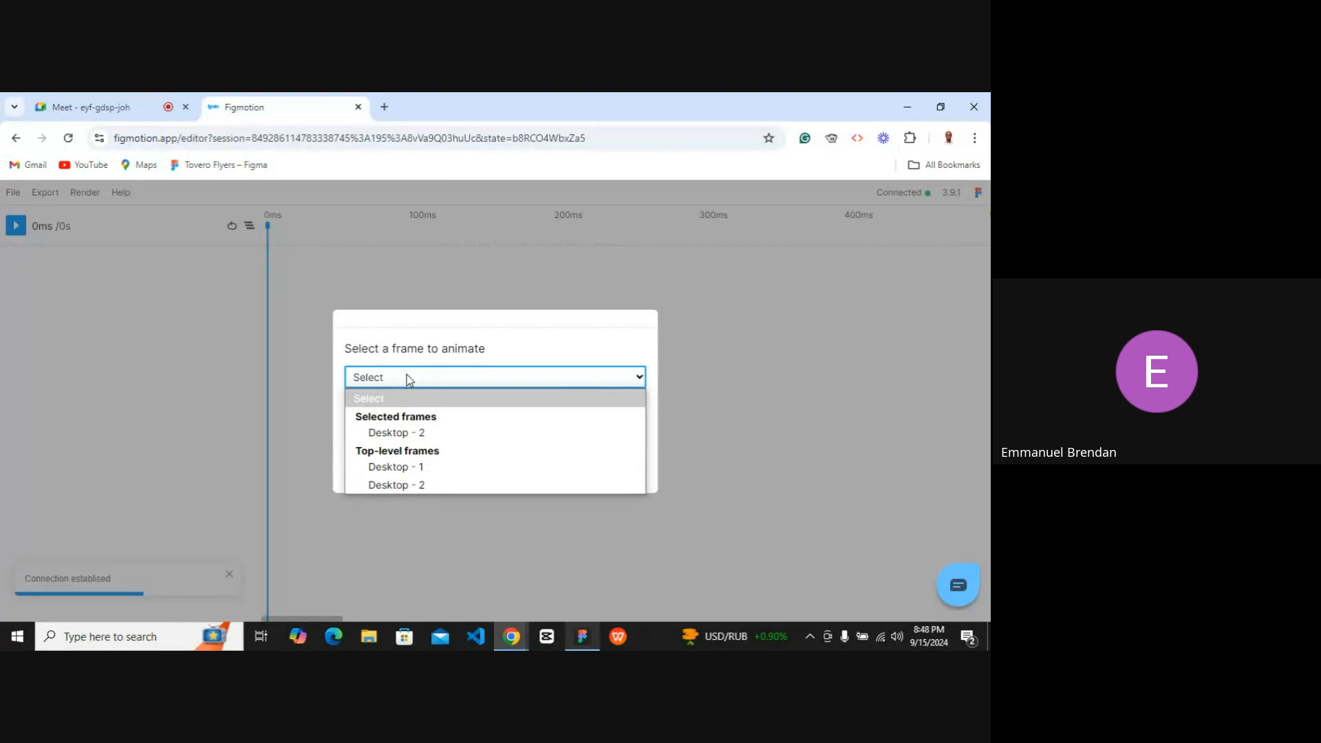
{"action": "left_click", "coordinate": [412, 434]}
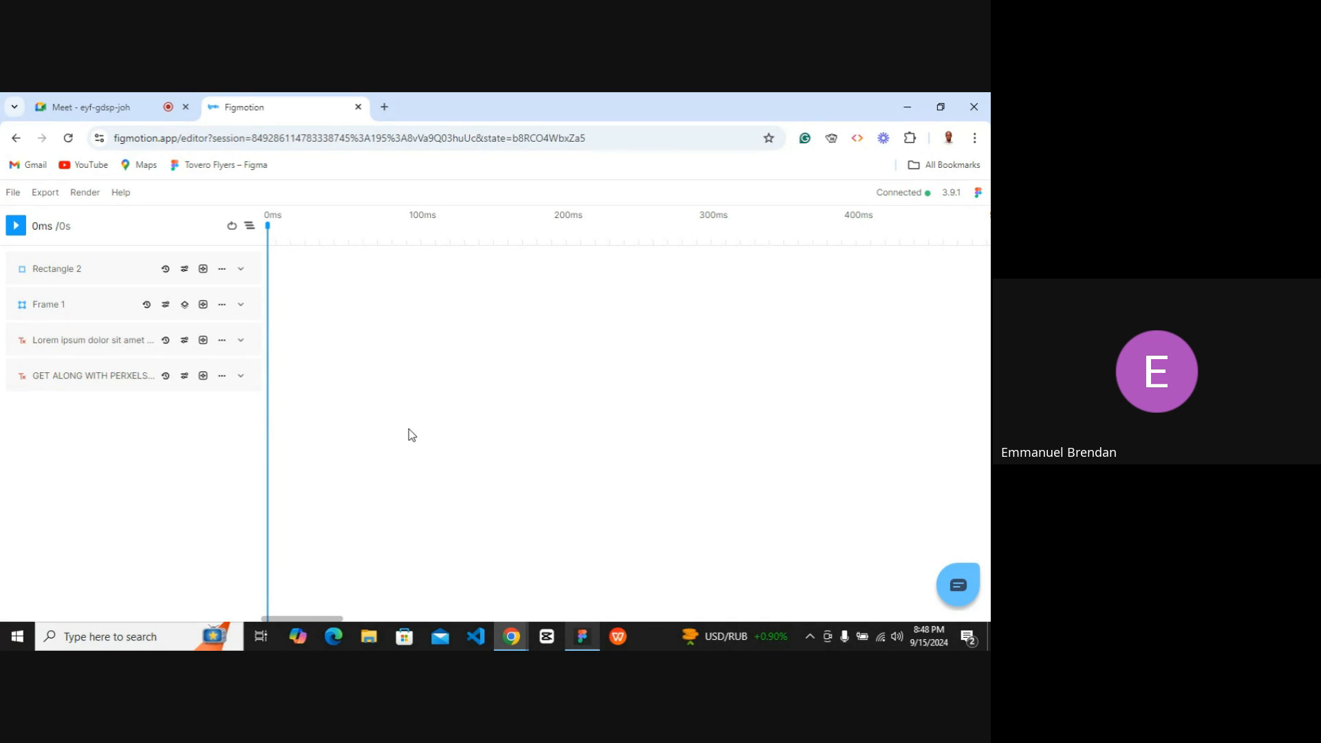
Compare the image and frame selections in Figma with the Figmotion layer list, switching between both windows.
{"action": "left_click", "coordinate": [581, 638]}
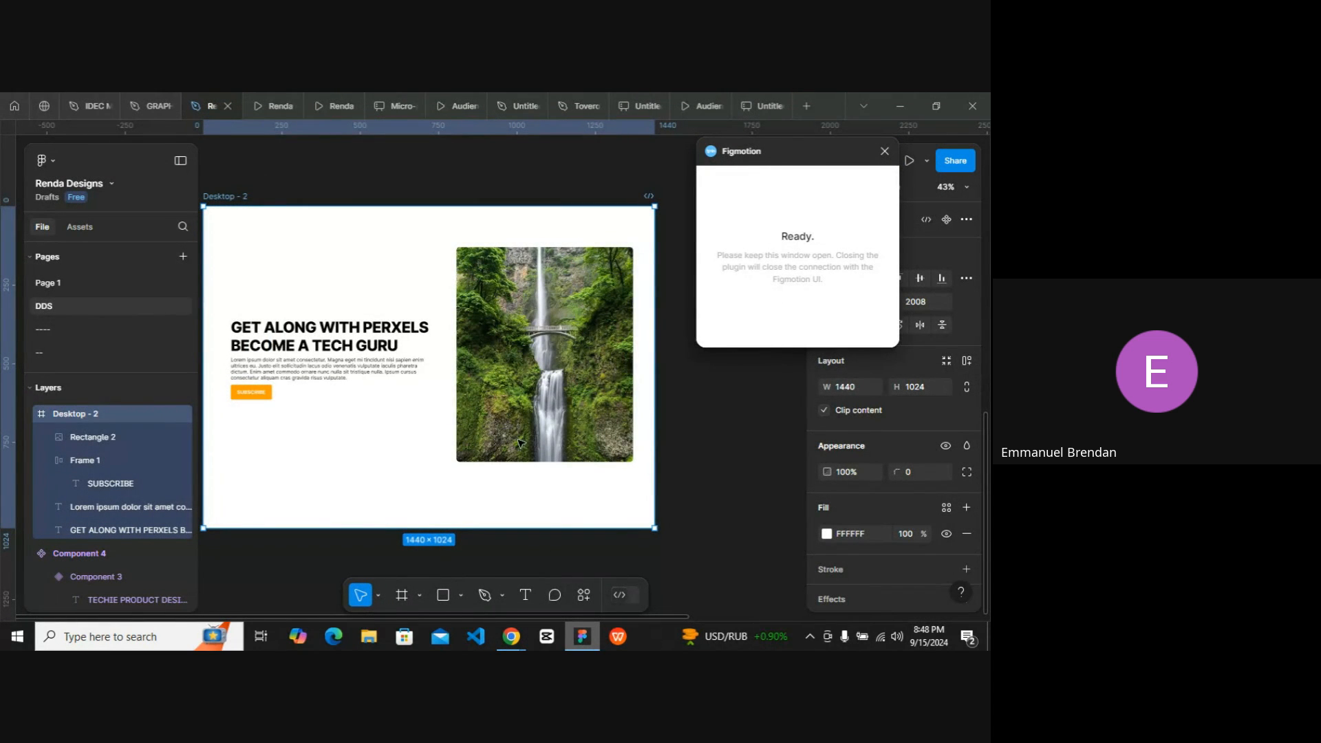
{"action": "left_click", "coordinate": [530, 398]}
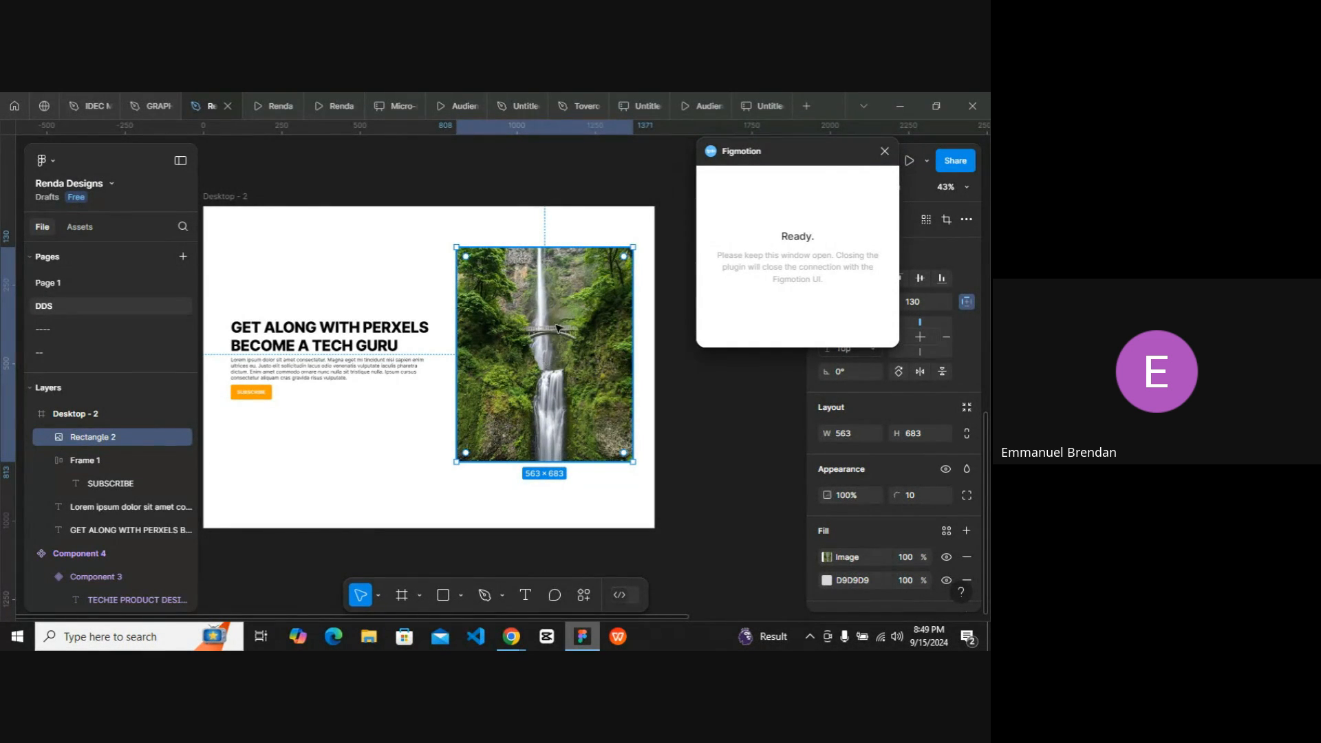
{"action": "left_click", "coordinate": [442, 291]}
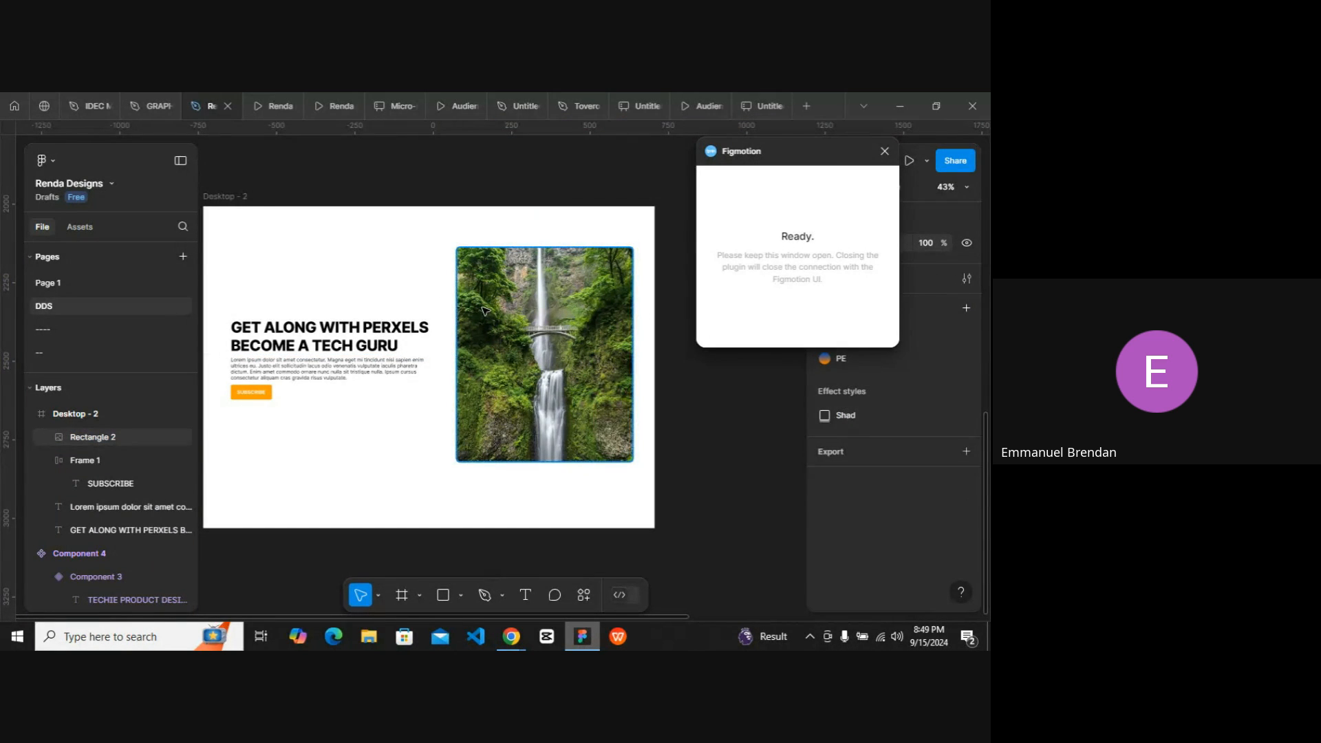
{"action": "left_click", "coordinate": [241, 197]}
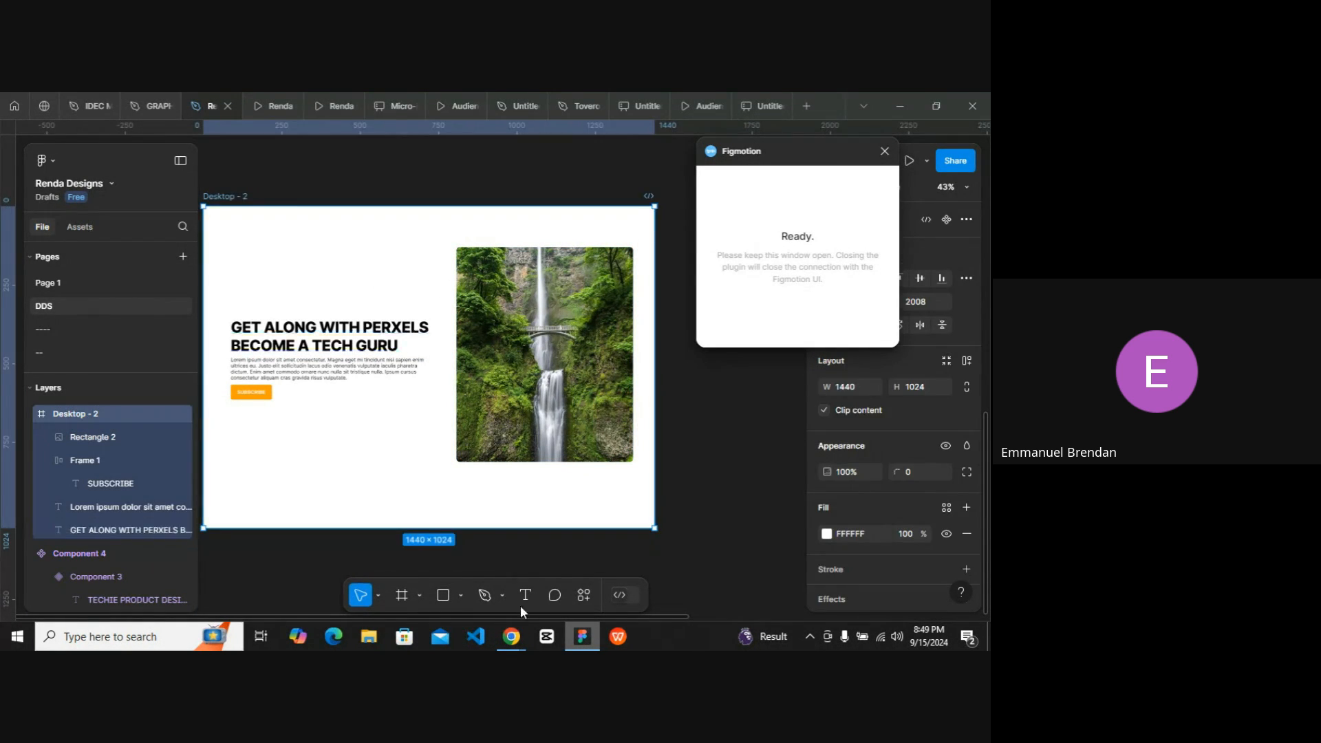
{"action": "left_click", "coordinate": [510, 636]}
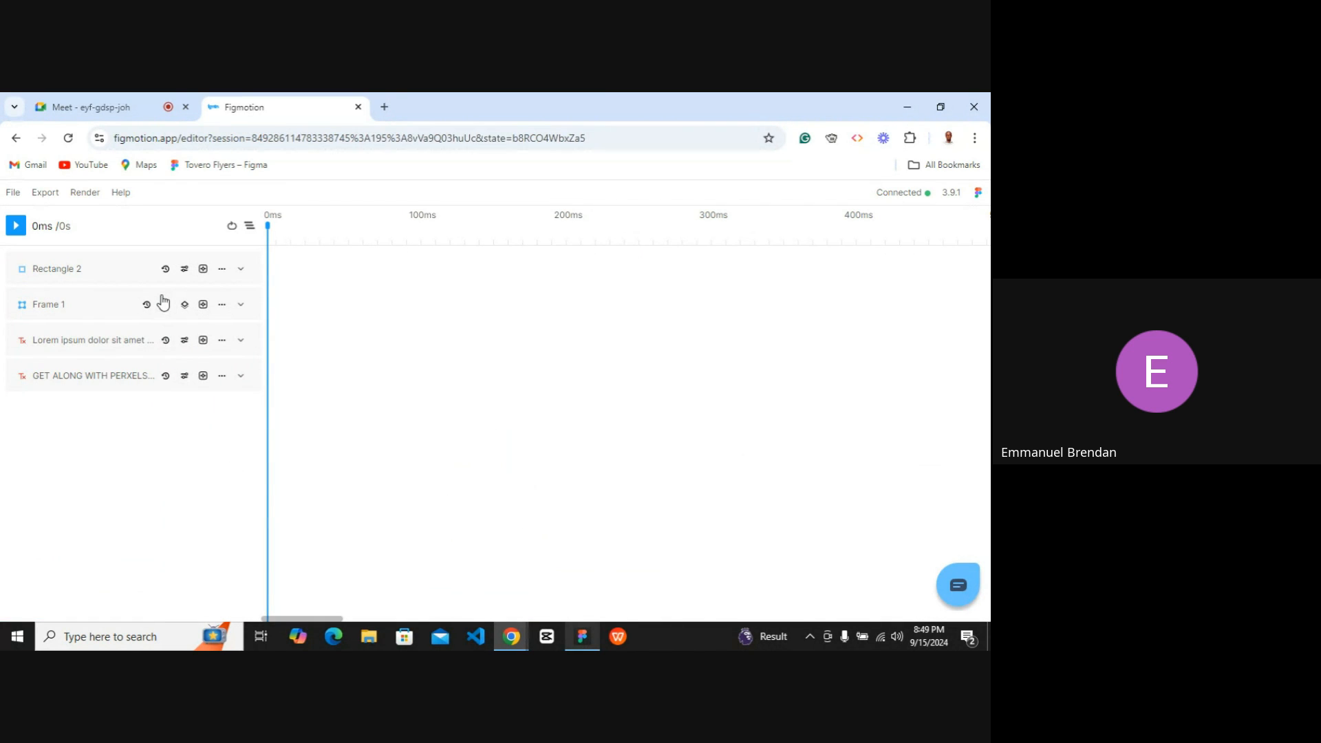
{"action": "left_click", "coordinate": [583, 637]}
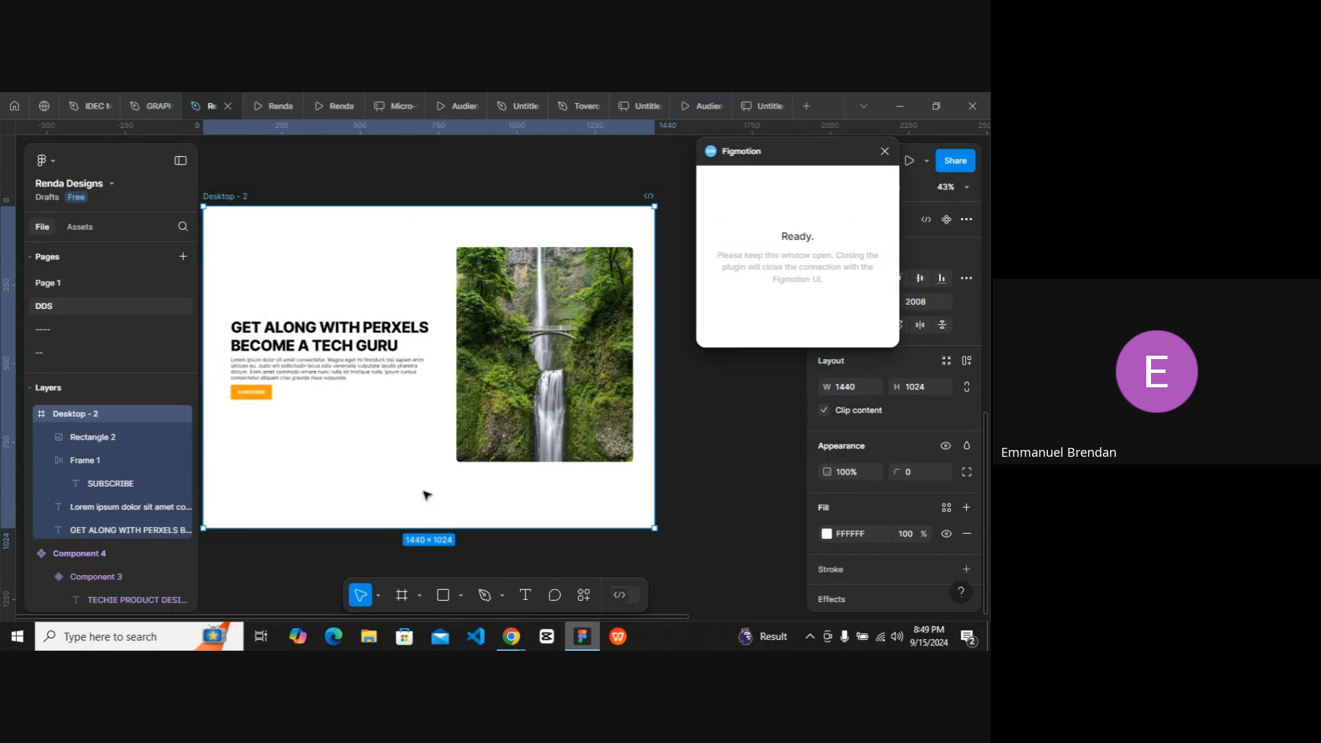
{"action": "left_click", "coordinate": [464, 378]}
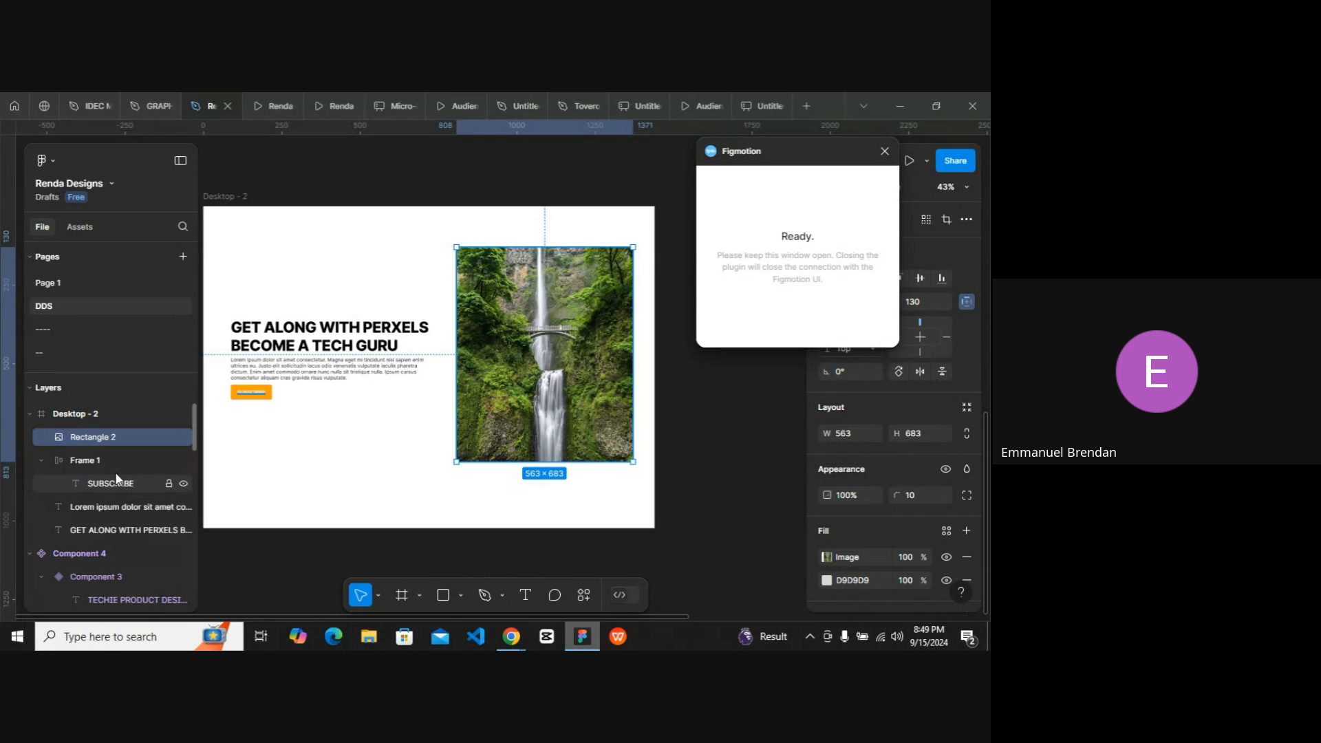
{"action": "left_click", "coordinate": [583, 637]}
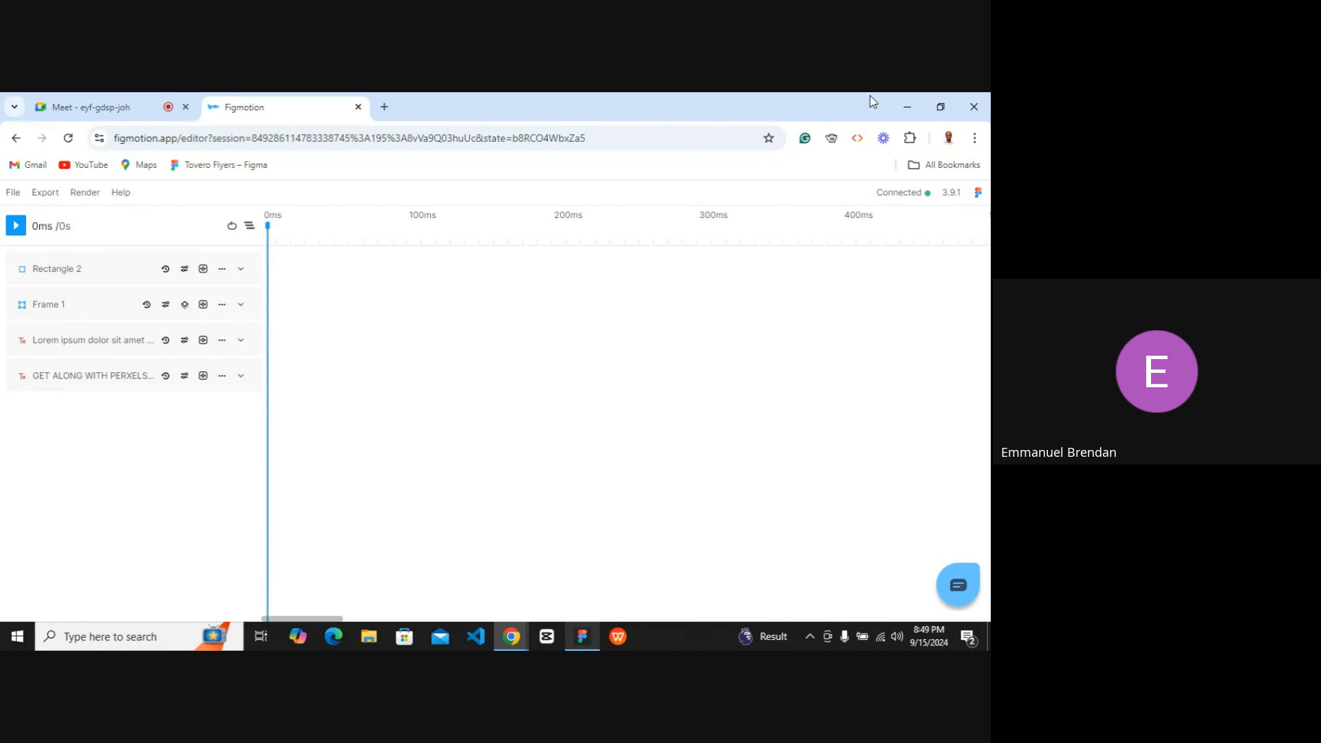
Restore the browser and Figma windows to side-by-side size and delete the selected waterfall image.
{"action": "left_click", "coordinate": [935, 103]}
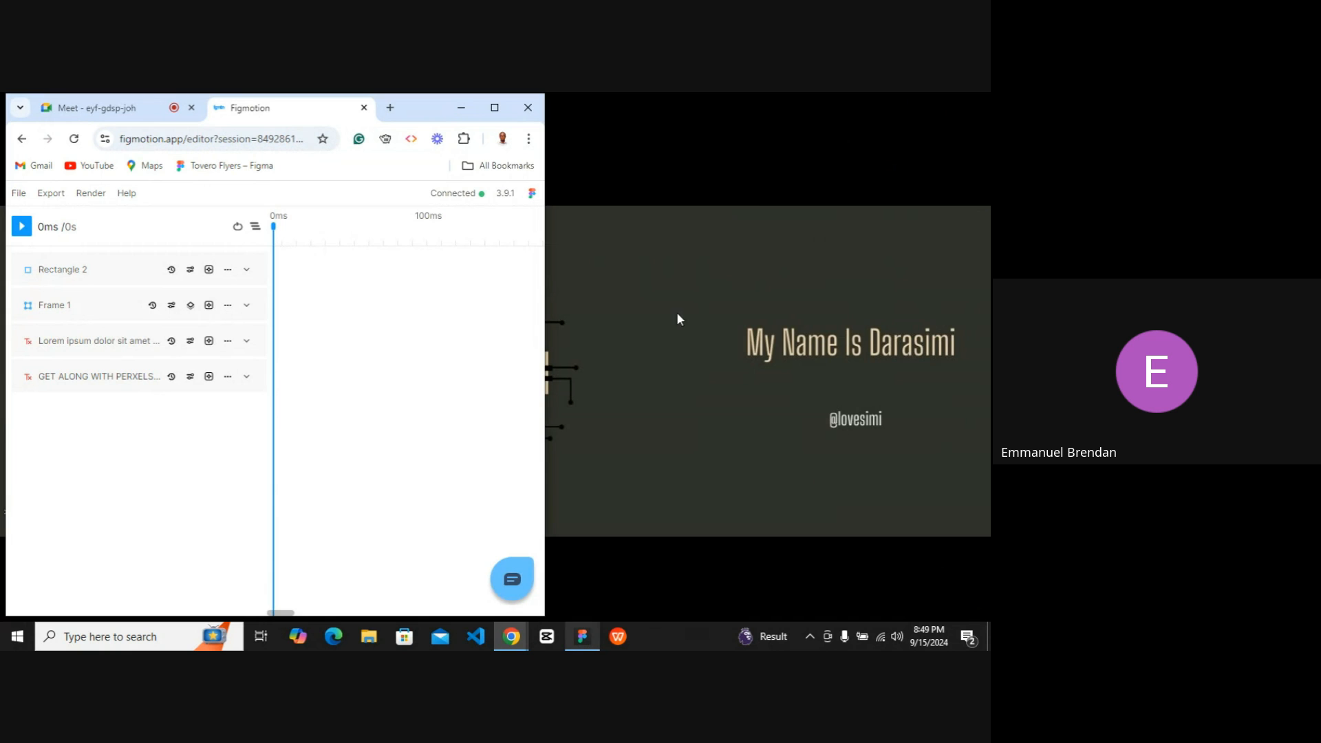
{"action": "left_click", "coordinate": [582, 637]}
{"action": "left_click", "coordinate": [937, 107]}
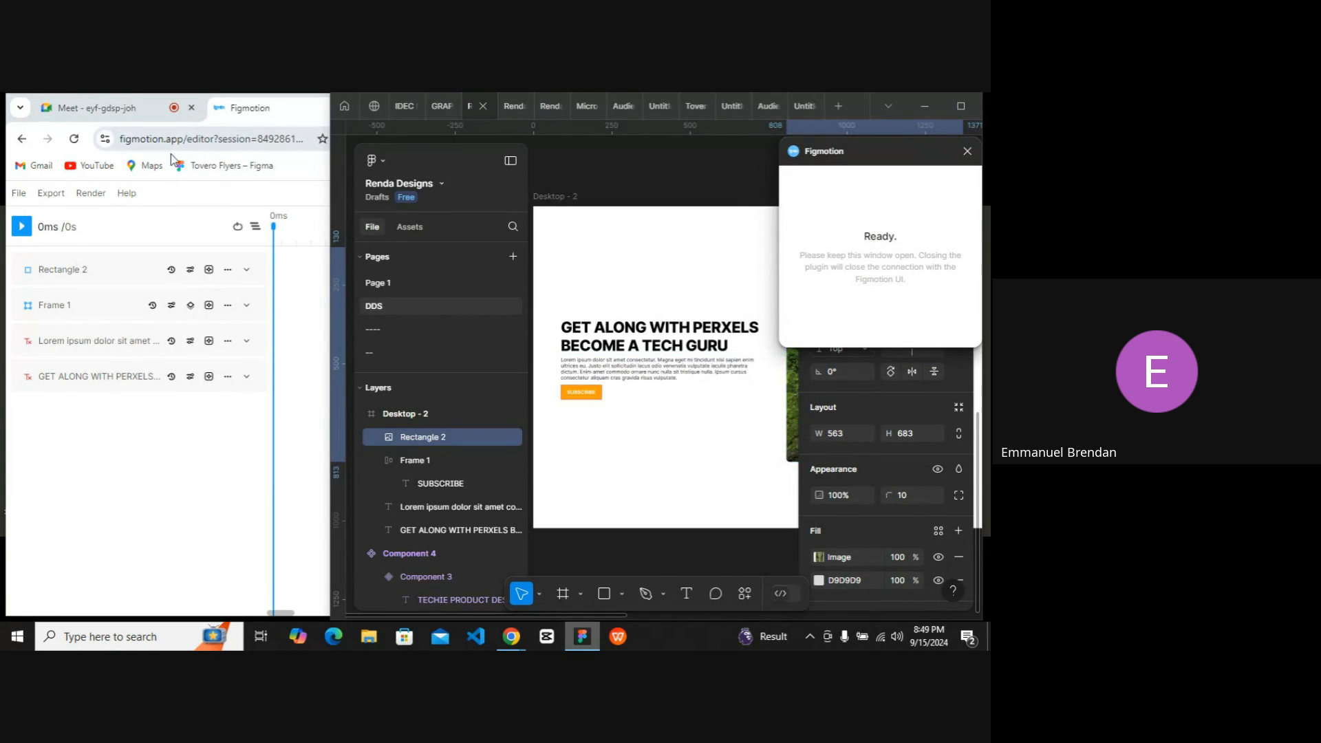
{"action": "key", "text": "Delete"}
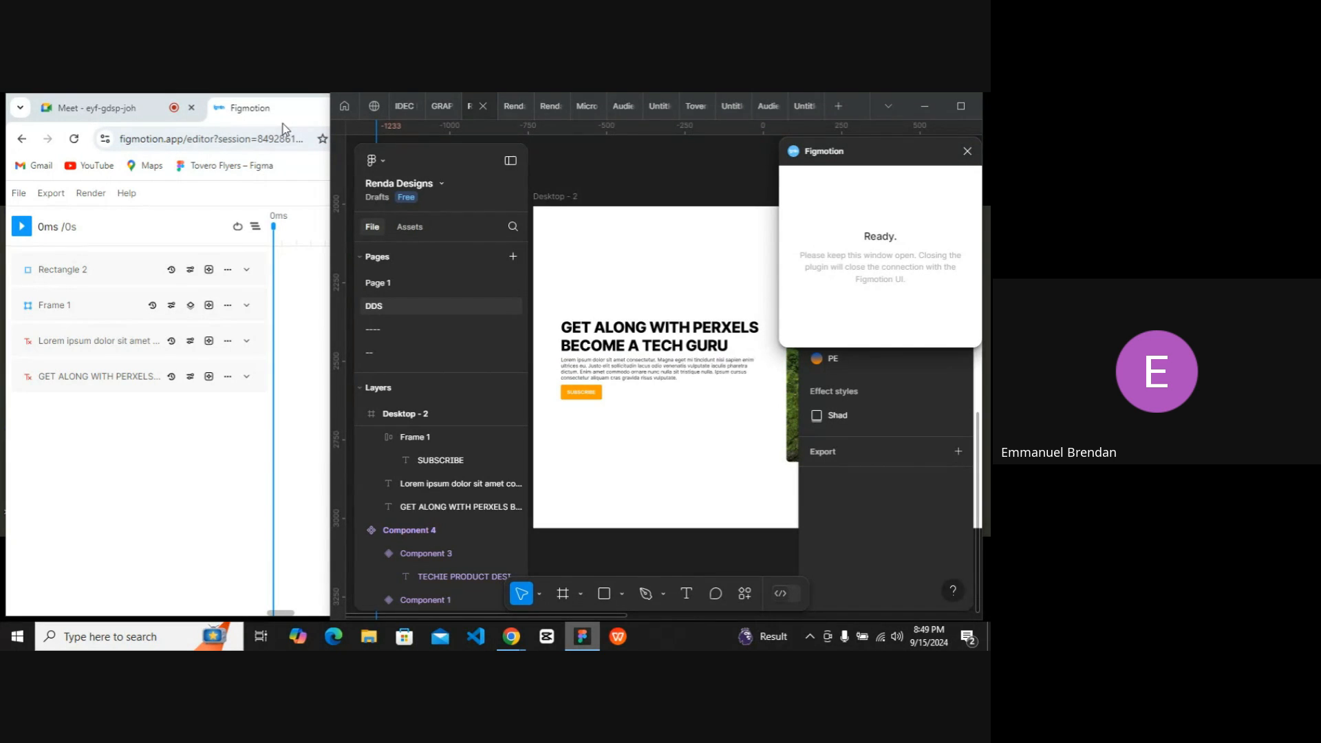
Maximize the Figmotion window and expand Rectangle 2's animatable properties list.
{"action": "left_click", "coordinate": [927, 107]}
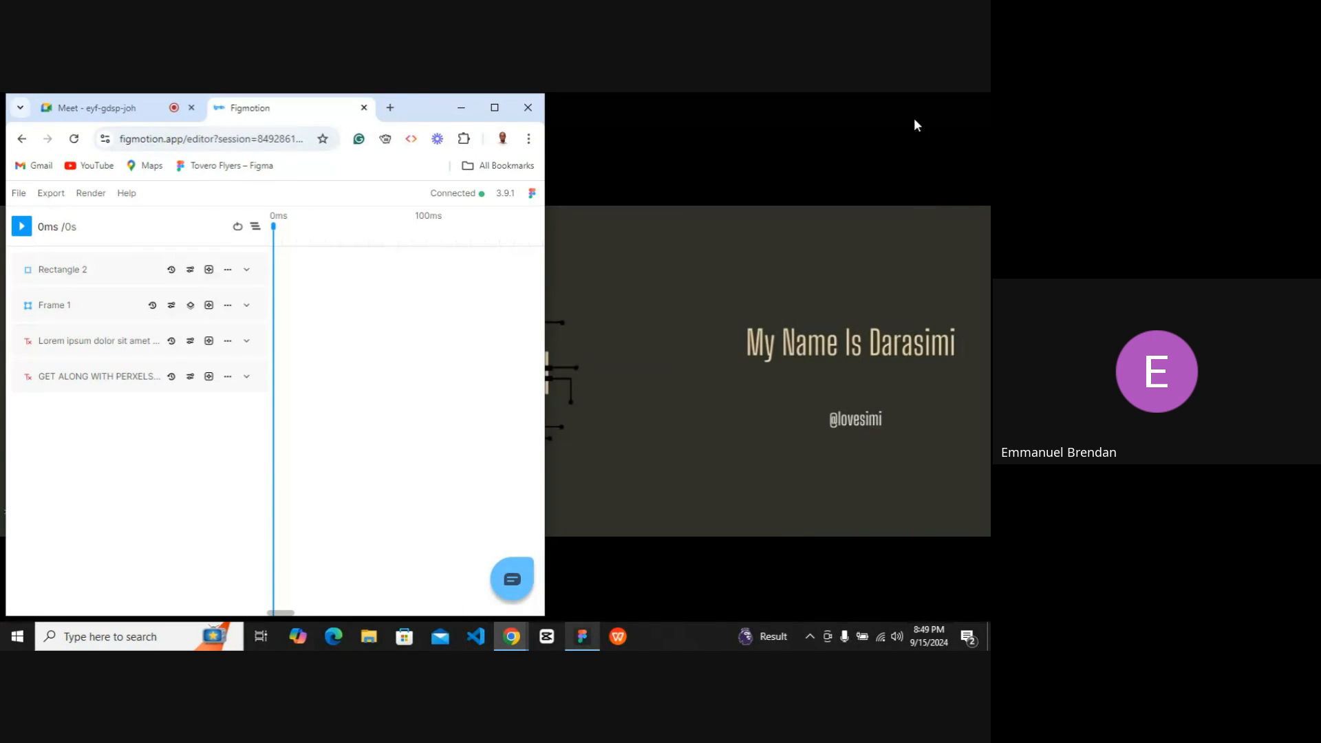
{"action": "left_click", "coordinate": [494, 108]}
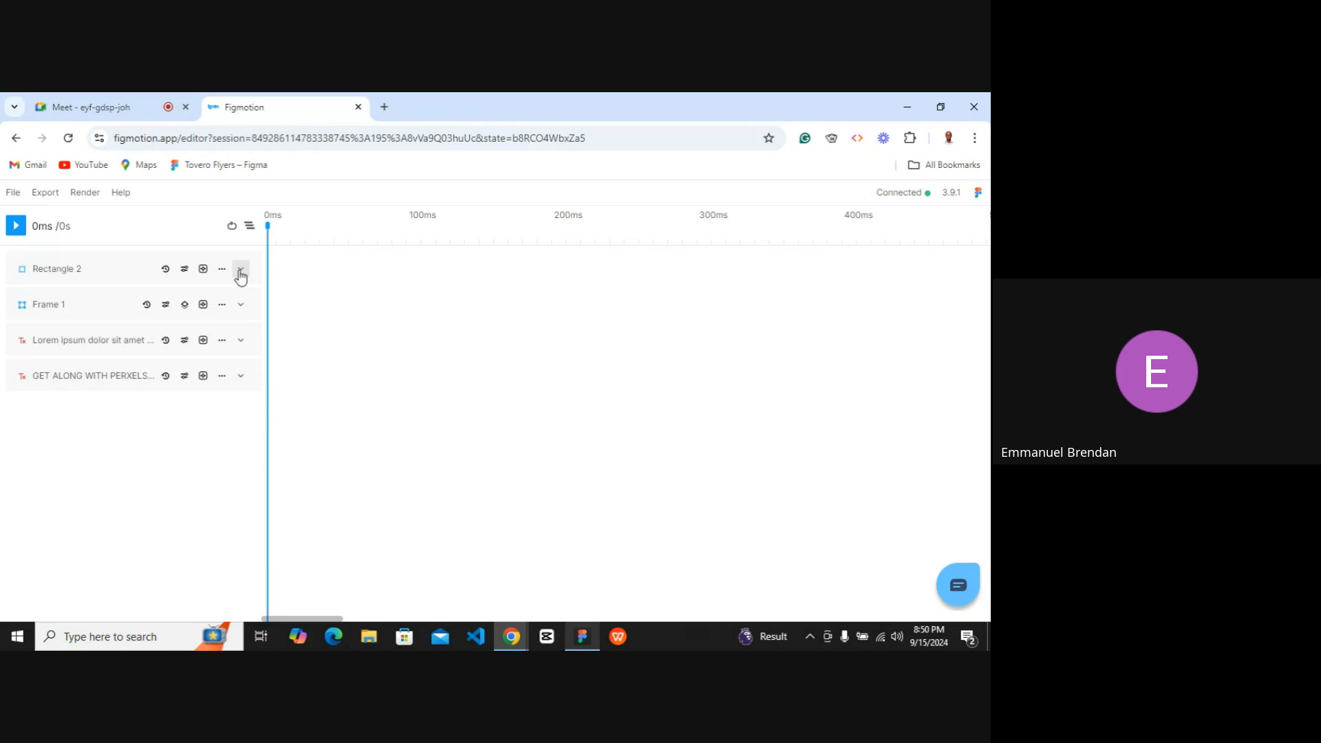
{"action": "left_click", "coordinate": [240, 271]}
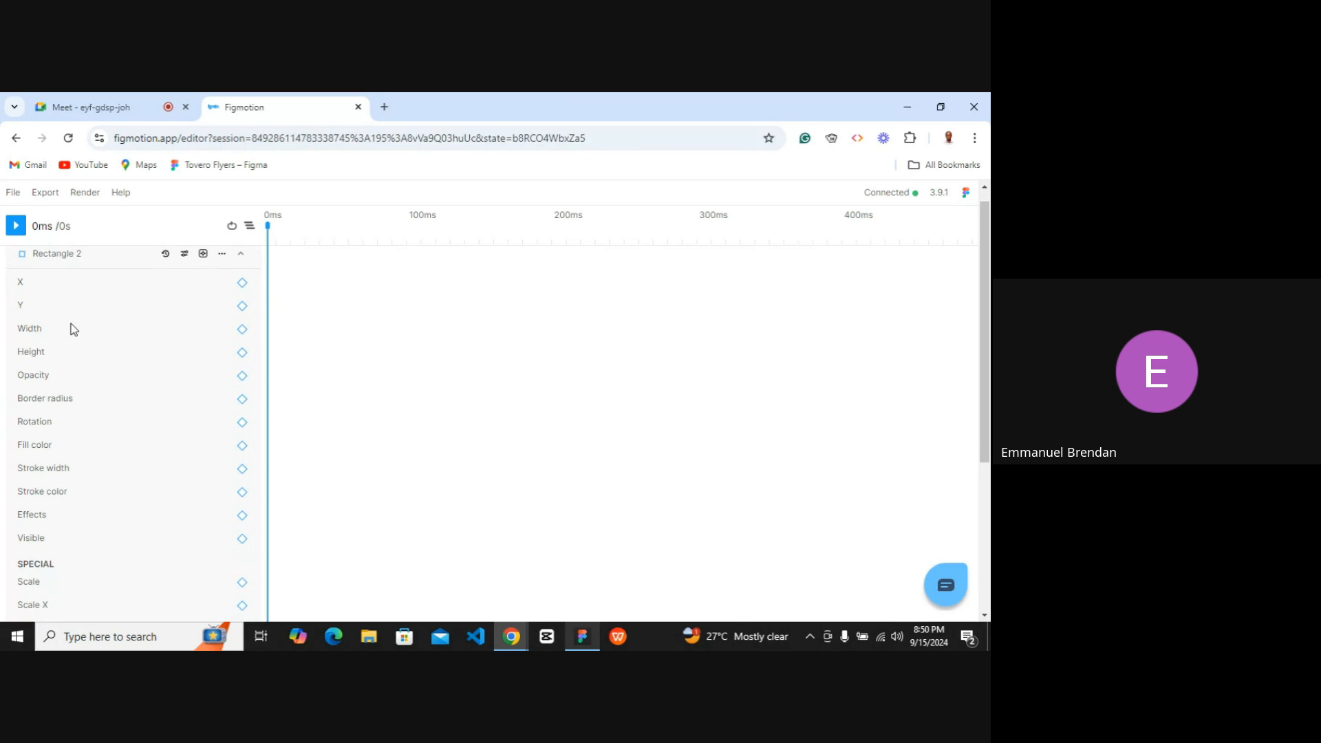
{"action": "scroll", "coordinate": [55, 322], "scroll_direction": "down", "scroll_amount": 1}
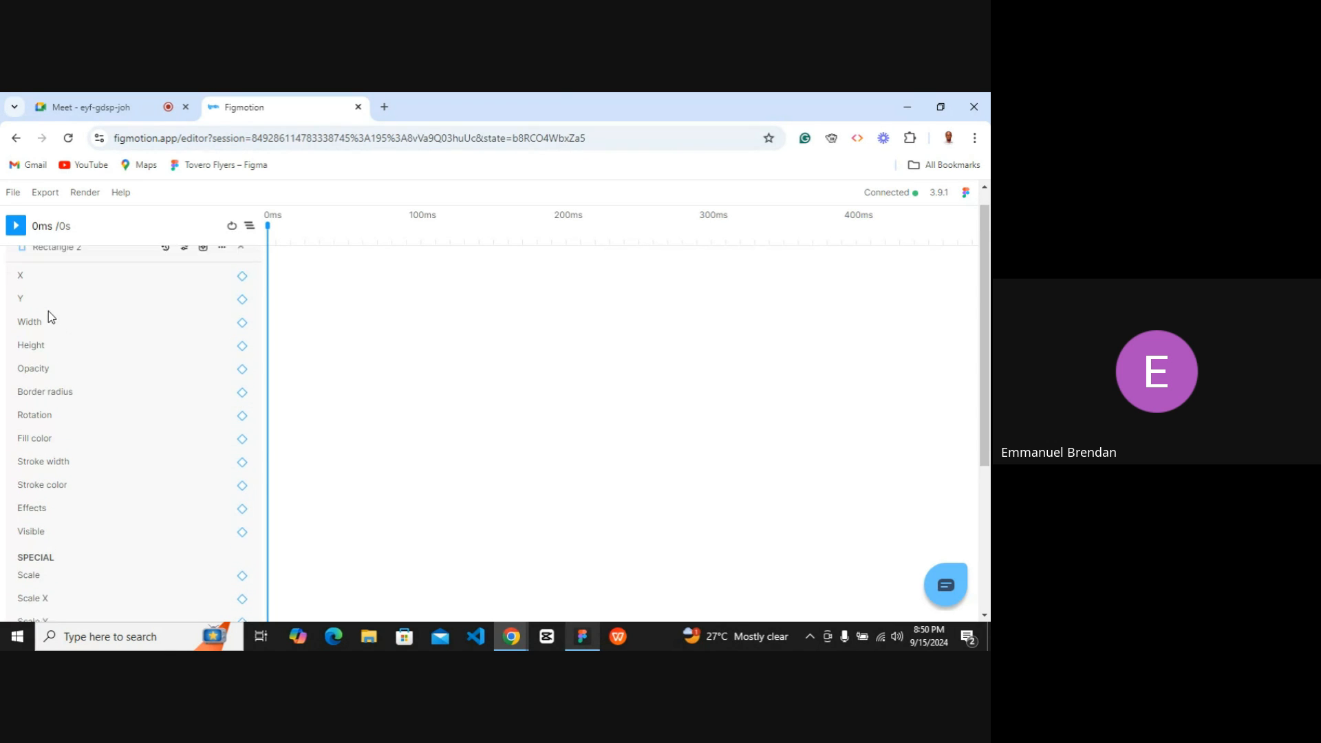
{"action": "scroll", "coordinate": [47, 310], "scroll_direction": "up", "scroll_amount": 1}
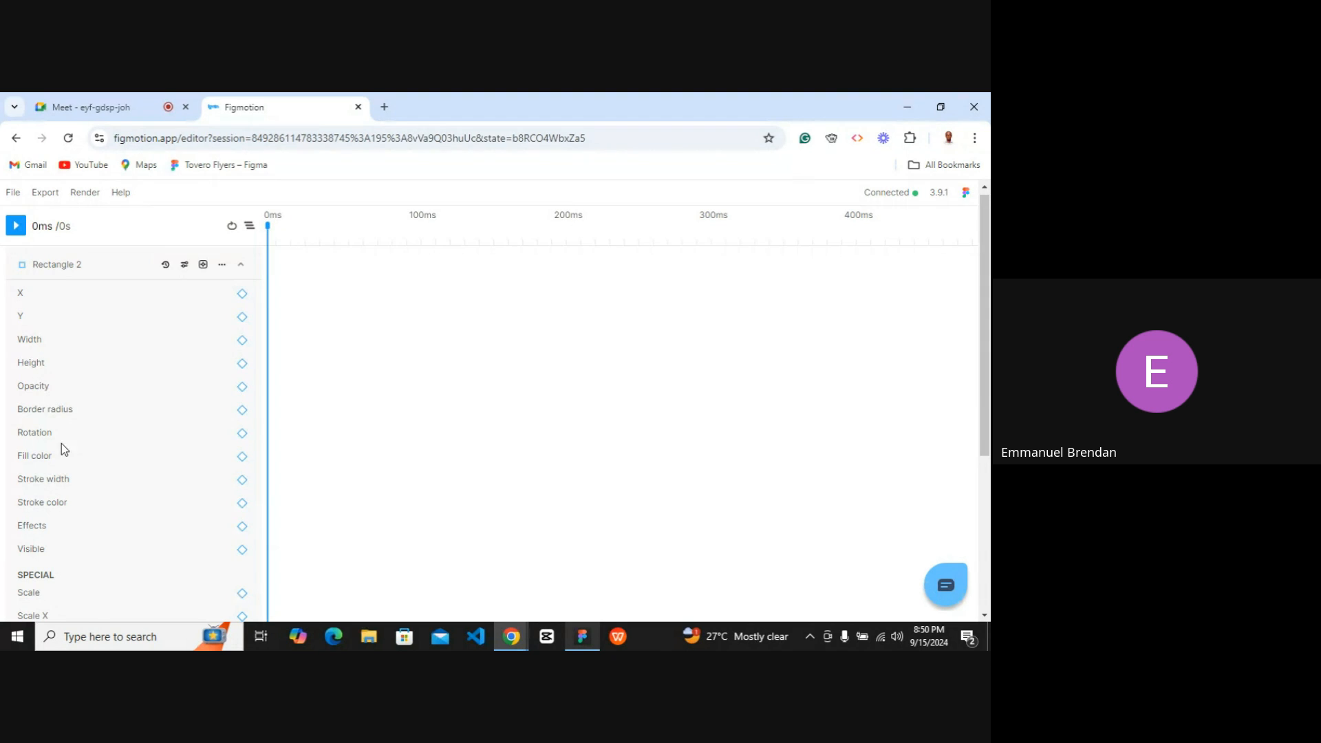
{"action": "scroll", "coordinate": [59, 454], "scroll_direction": "down", "scroll_amount": 4}
{"action": "scroll", "coordinate": [63, 468], "scroll_direction": "up", "scroll_amount": 3}
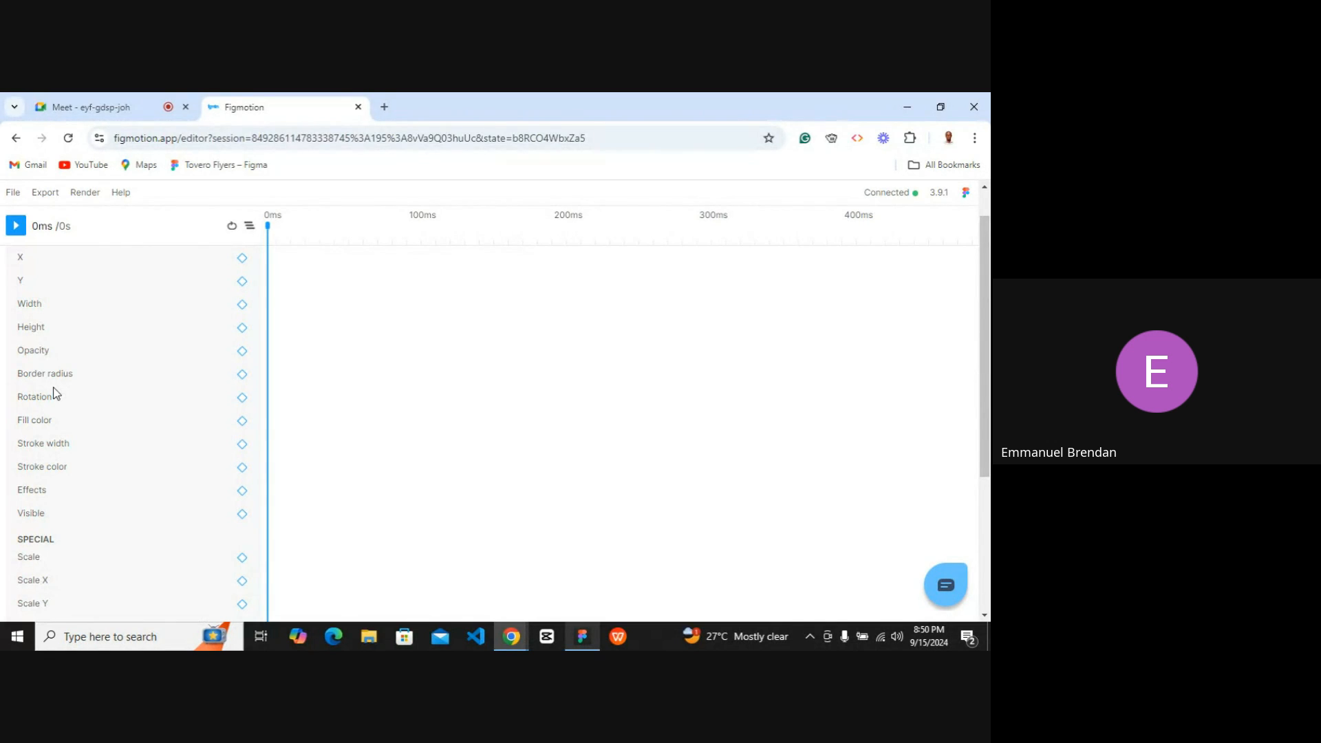
{"action": "scroll", "coordinate": [55, 393], "scroll_direction": "up", "scroll_amount": 1}
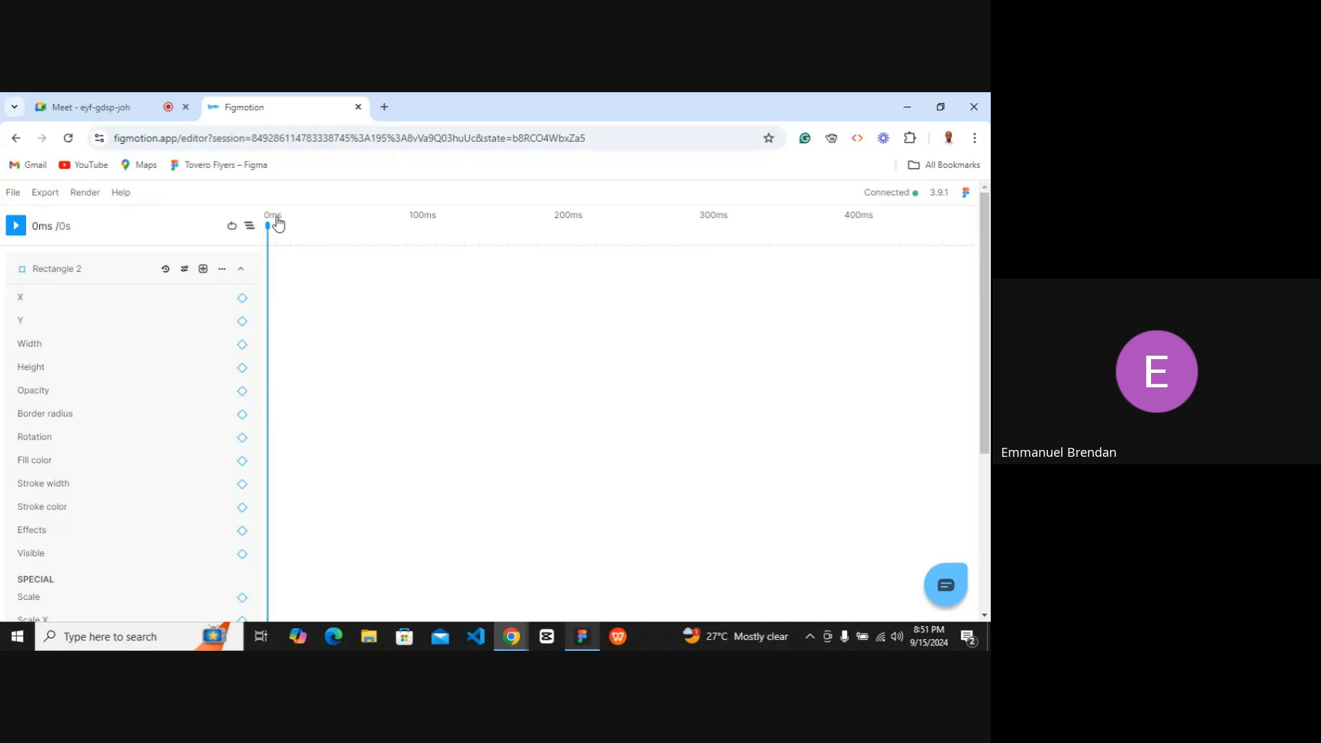
Move the playhead to 905 ms and add a Y keyframe for Rectangle 2 there.
{"action": "scroll", "coordinate": [841, 275], "scroll_direction": "right", "scroll_amount": 10}
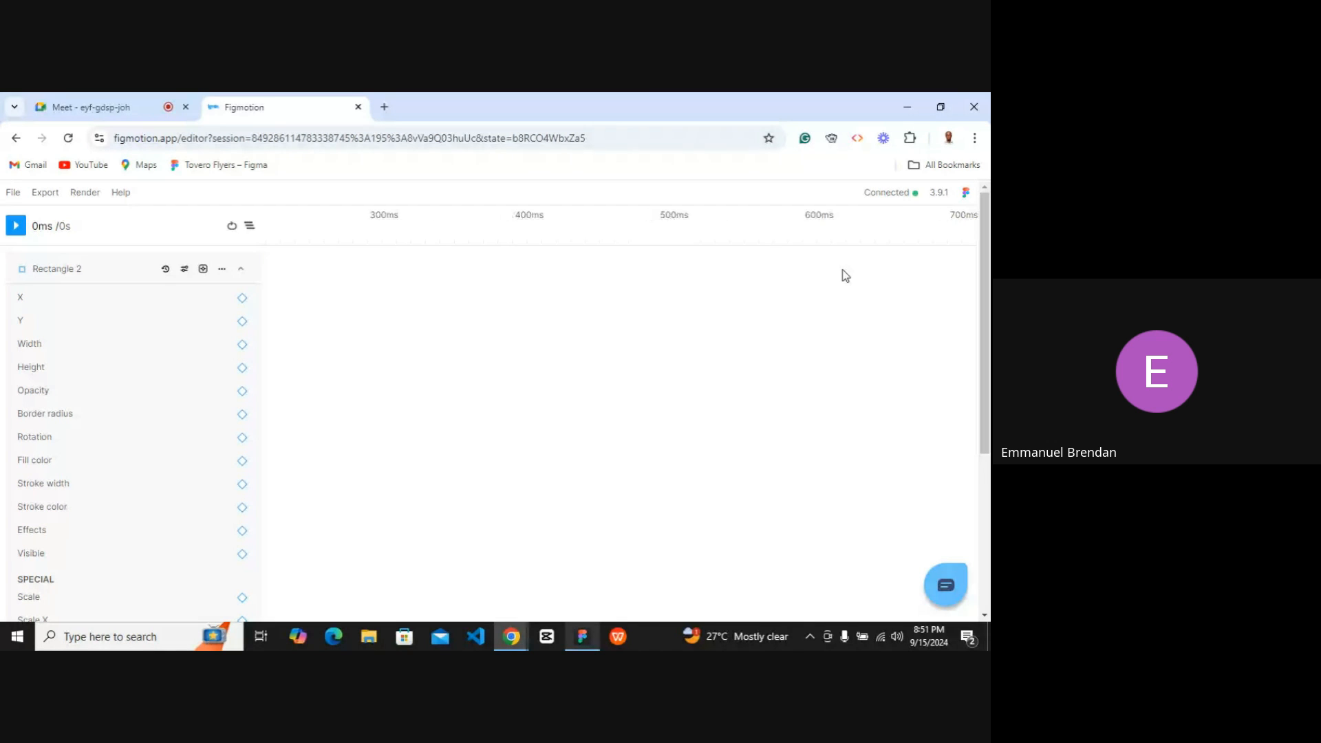
{"action": "scroll", "coordinate": [846, 275], "scroll_direction": "left", "scroll_amount": 4}
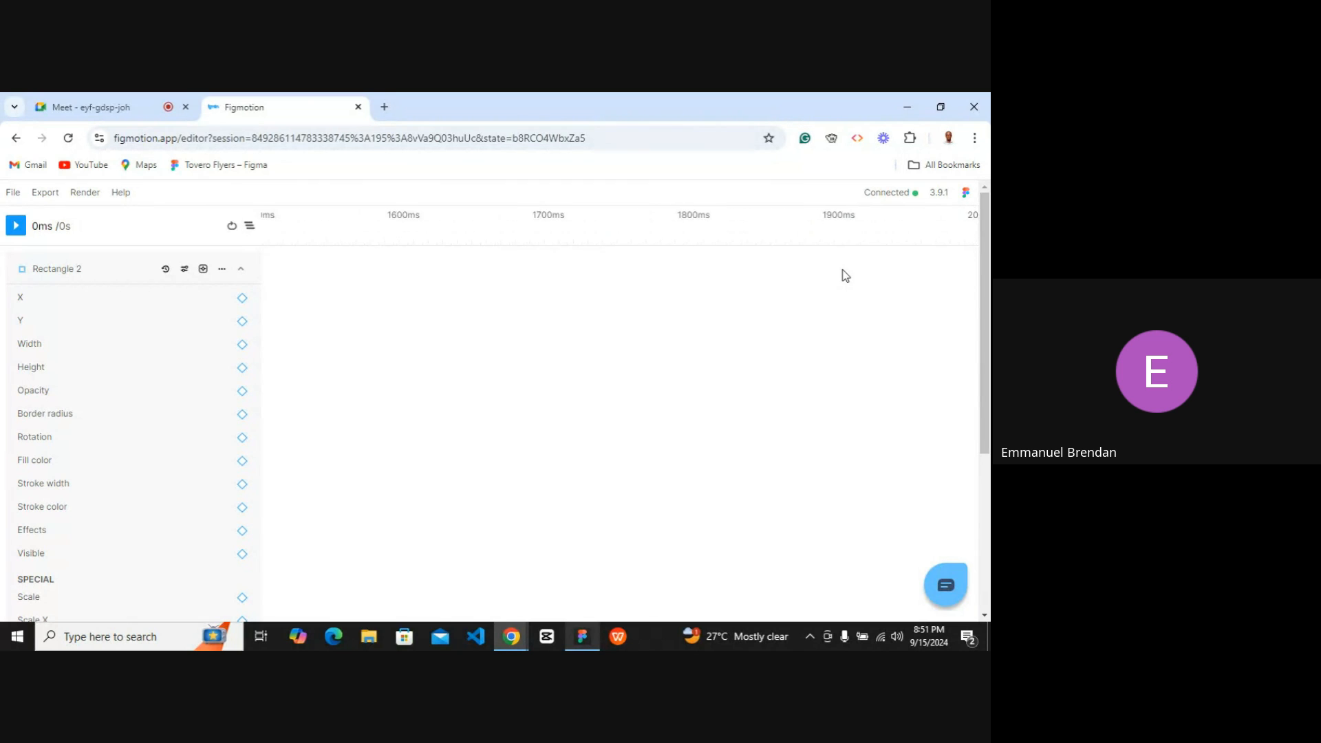
{"action": "scroll", "coordinate": [843, 275], "scroll_direction": "left", "scroll_amount": 10}
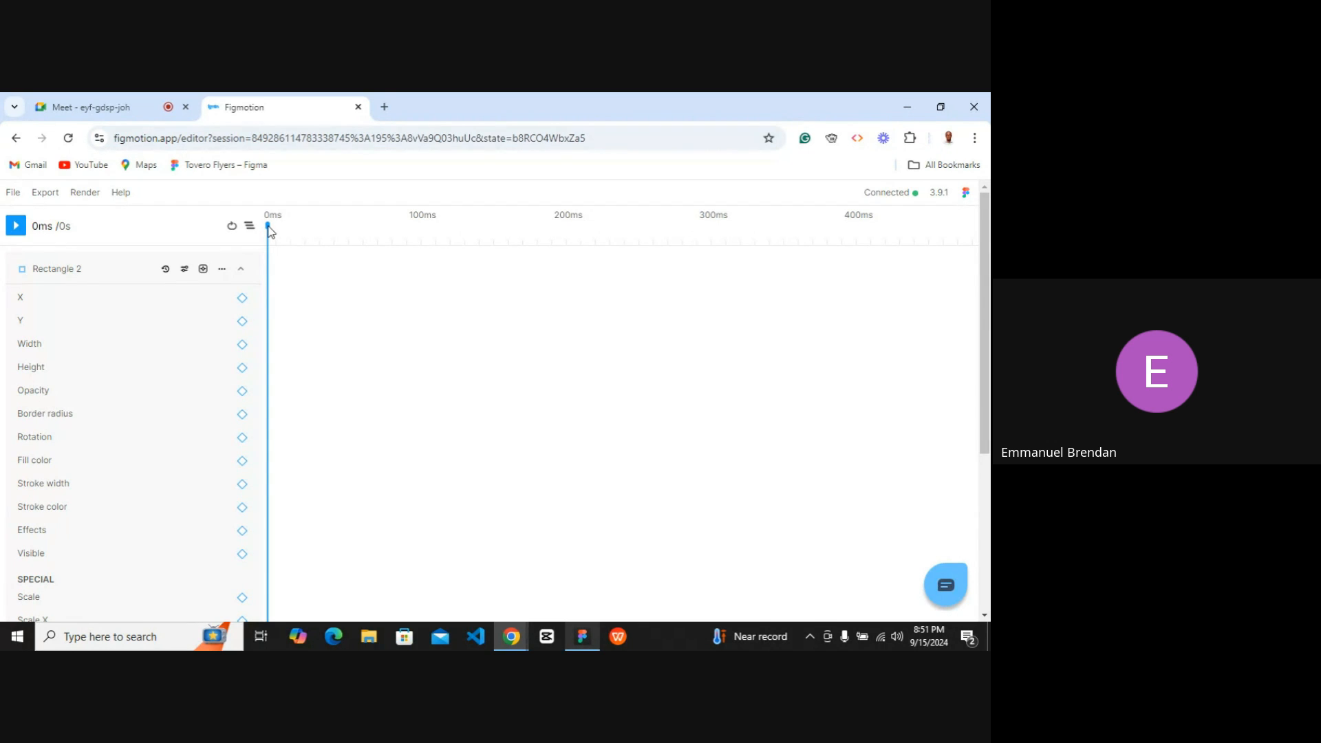
{"action": "left_click_drag", "start_coordinate": [270, 230], "coordinate": [456, 286]}
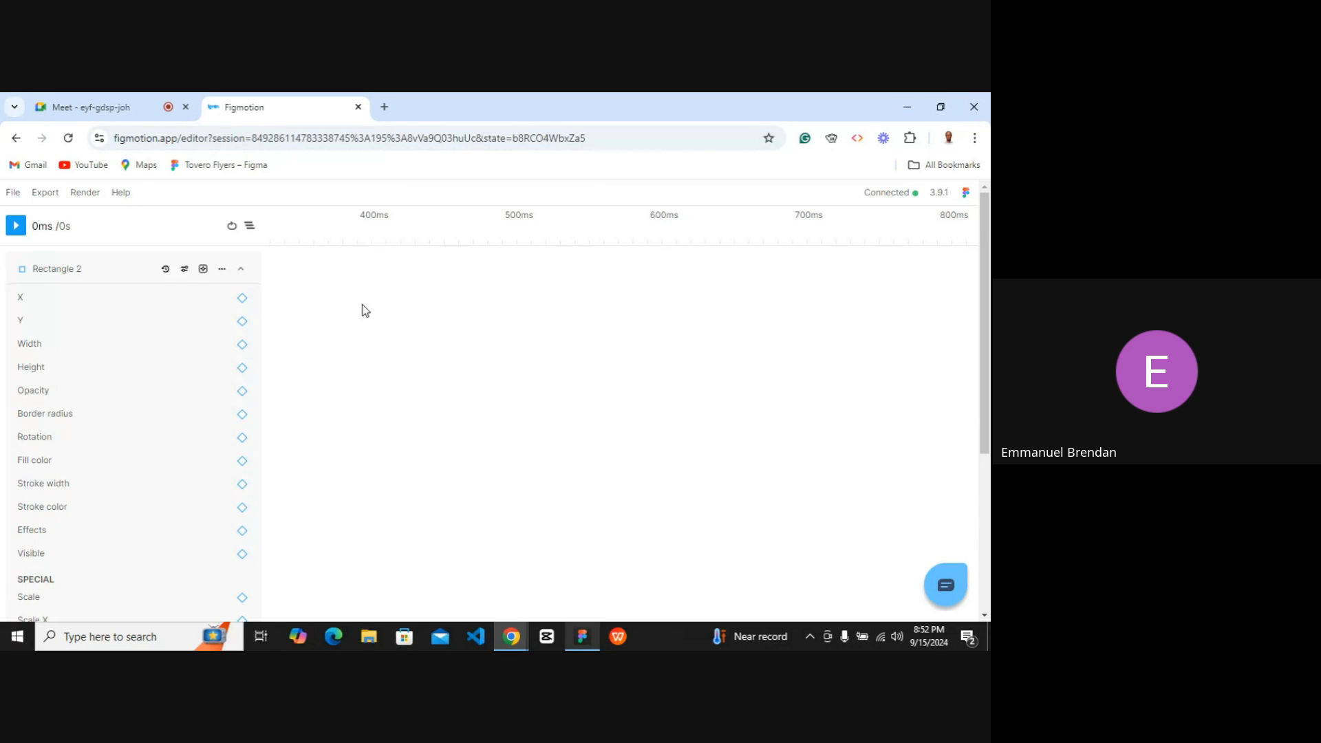
{"action": "scroll", "coordinate": [365, 311], "scroll_direction": "left", "scroll_amount": 7}
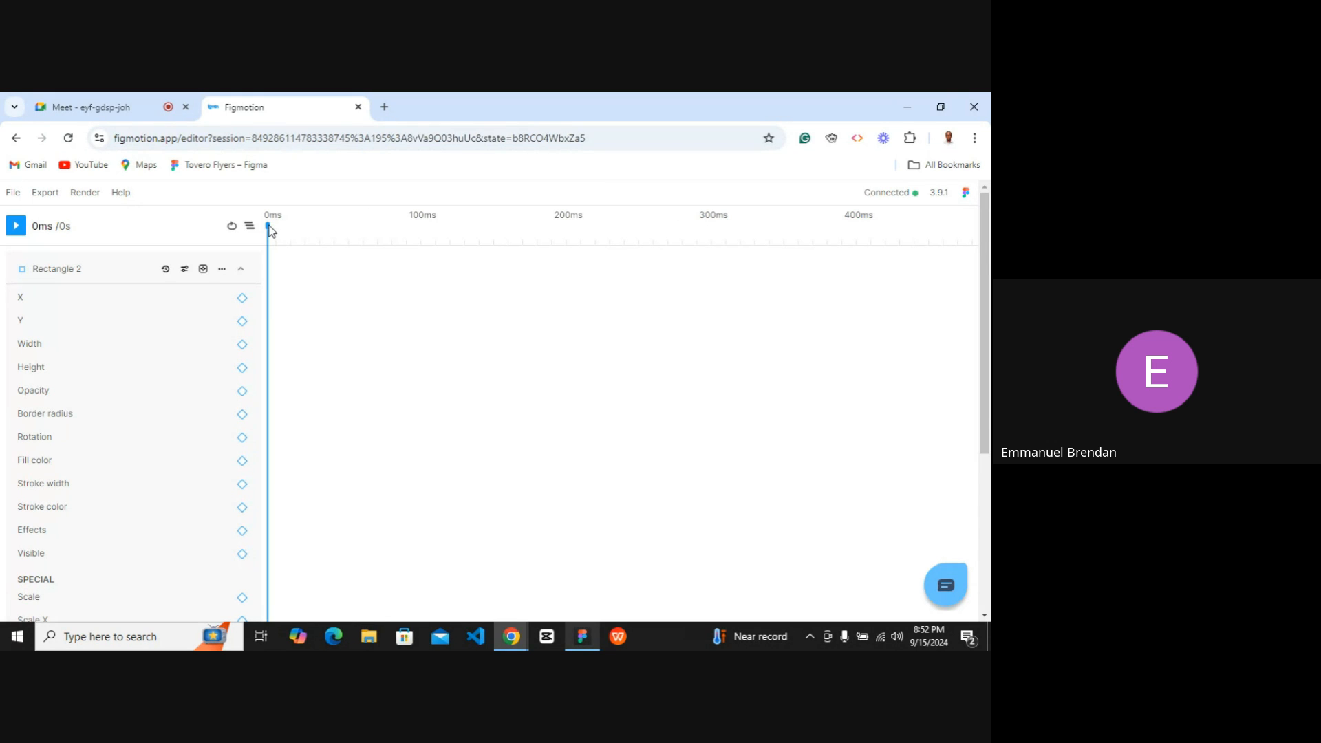
{"action": "left_click_drag", "start_coordinate": [269, 227], "coordinate": [647, 241]}
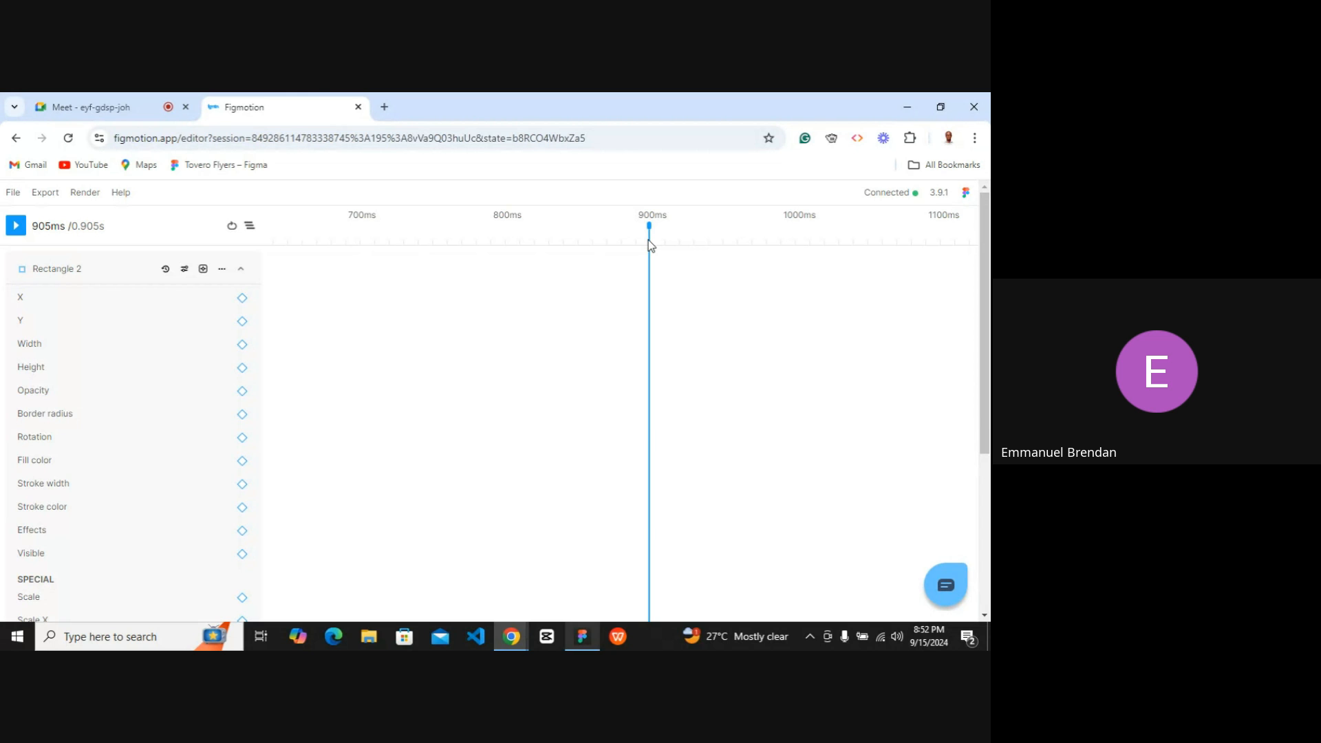
{"action": "scroll", "coordinate": [608, 295], "scroll_direction": "left", "scroll_amount": 6}
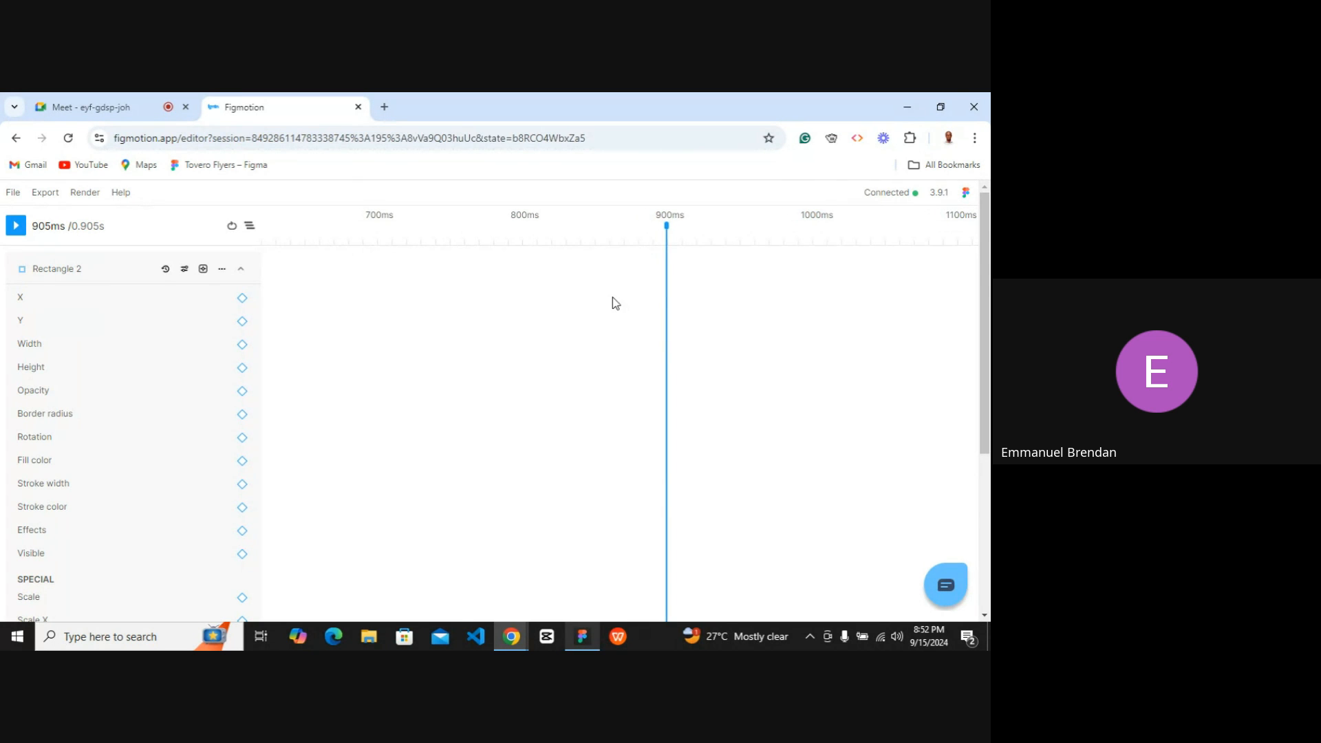
{"action": "scroll", "coordinate": [599, 292], "scroll_direction": "left", "scroll_amount": 6}
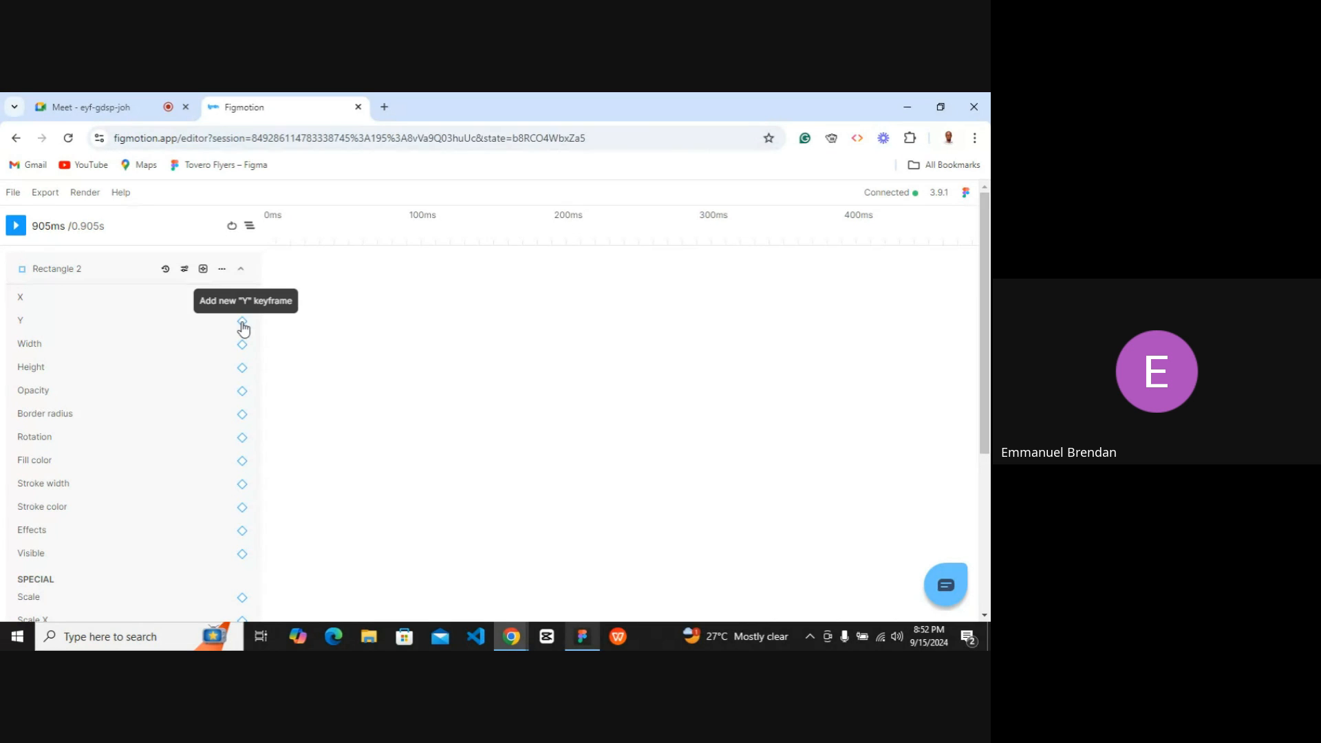
{"action": "left_click", "coordinate": [242, 322]}
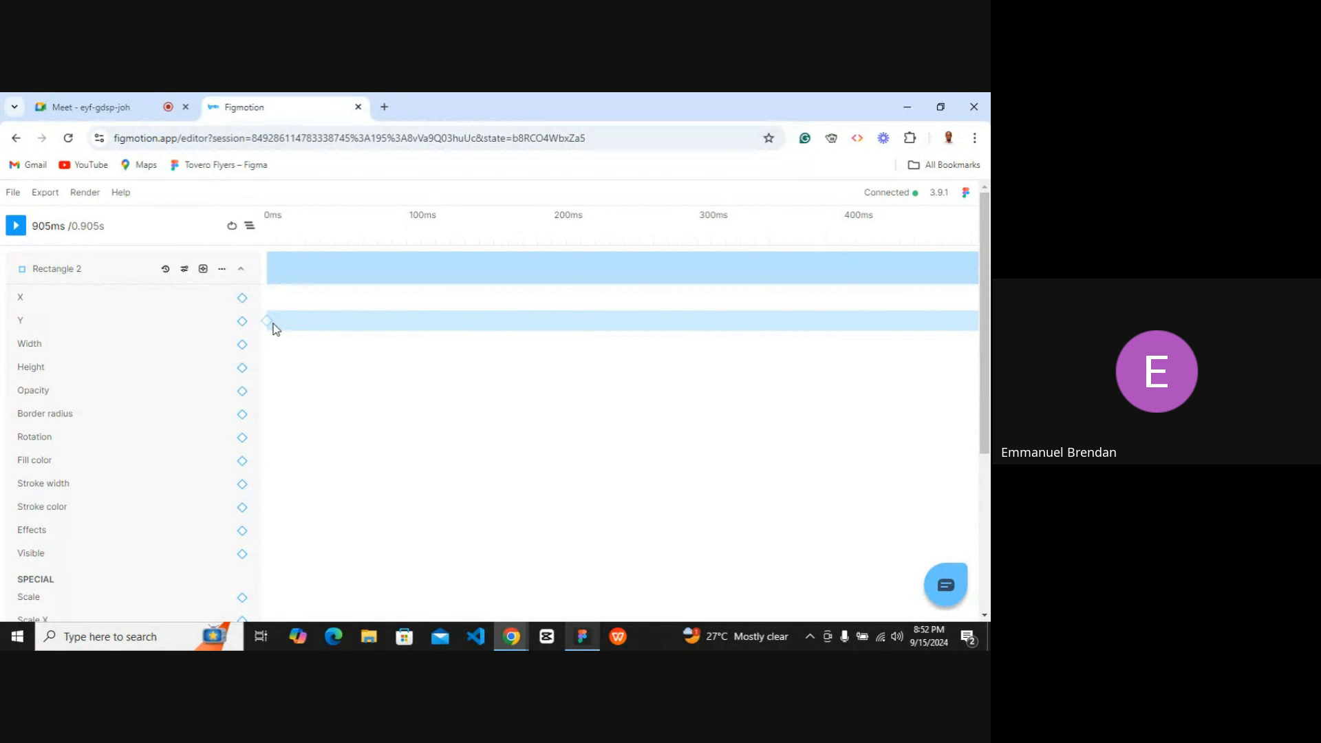
Set the Y value of Rectangle 2's starting keyframe at 0 ms to 0.
{"action": "scroll", "coordinate": [465, 327], "scroll_direction": "right", "scroll_amount": 5}
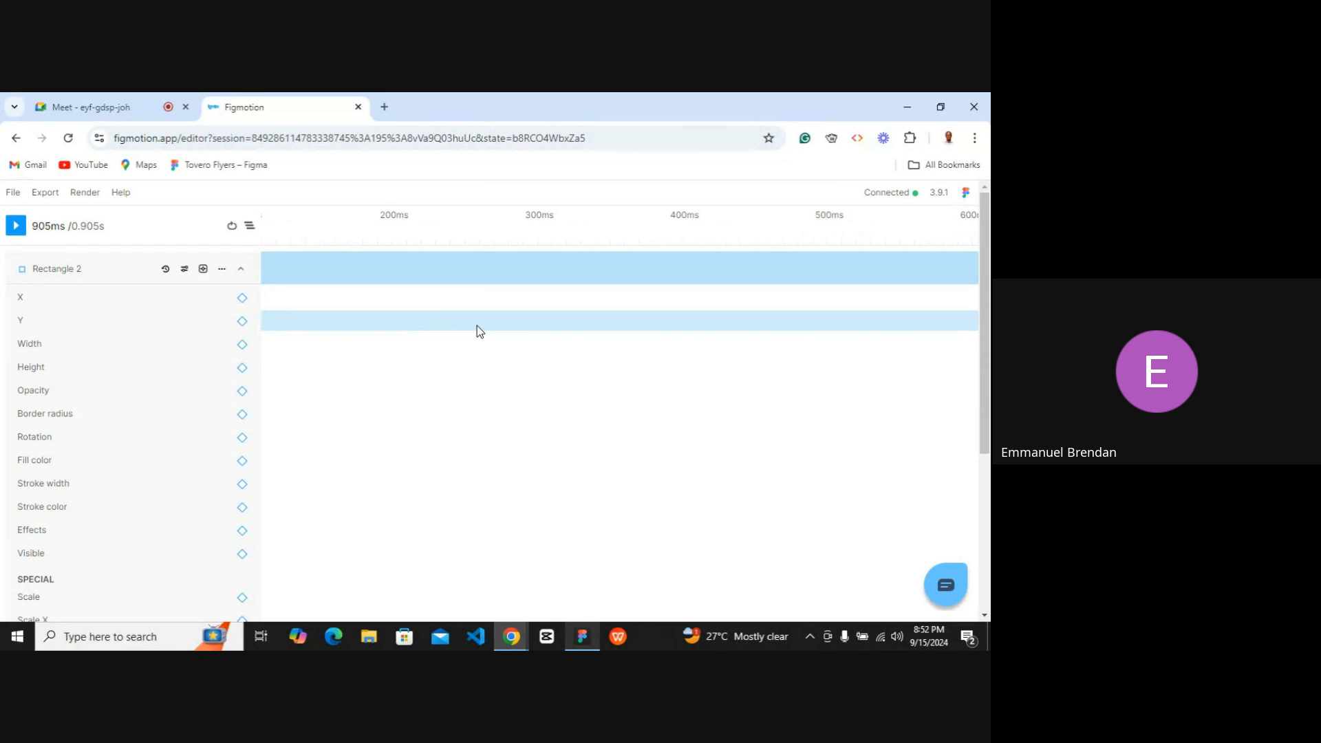
{"action": "scroll", "coordinate": [480, 331], "scroll_direction": "right", "scroll_amount": 10}
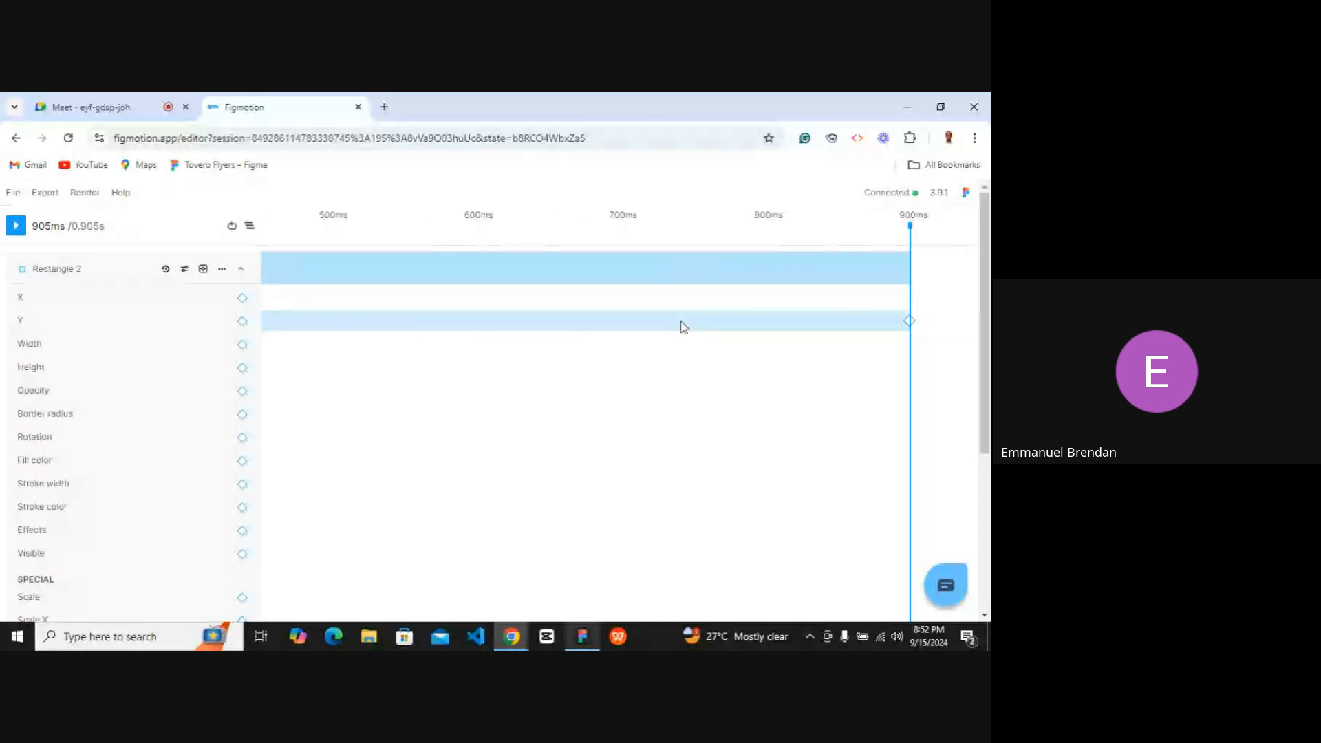
{"action": "scroll", "coordinate": [684, 326], "scroll_direction": "right", "scroll_amount": 4}
{"action": "scroll", "coordinate": [685, 324], "scroll_direction": "right", "scroll_amount": 3}
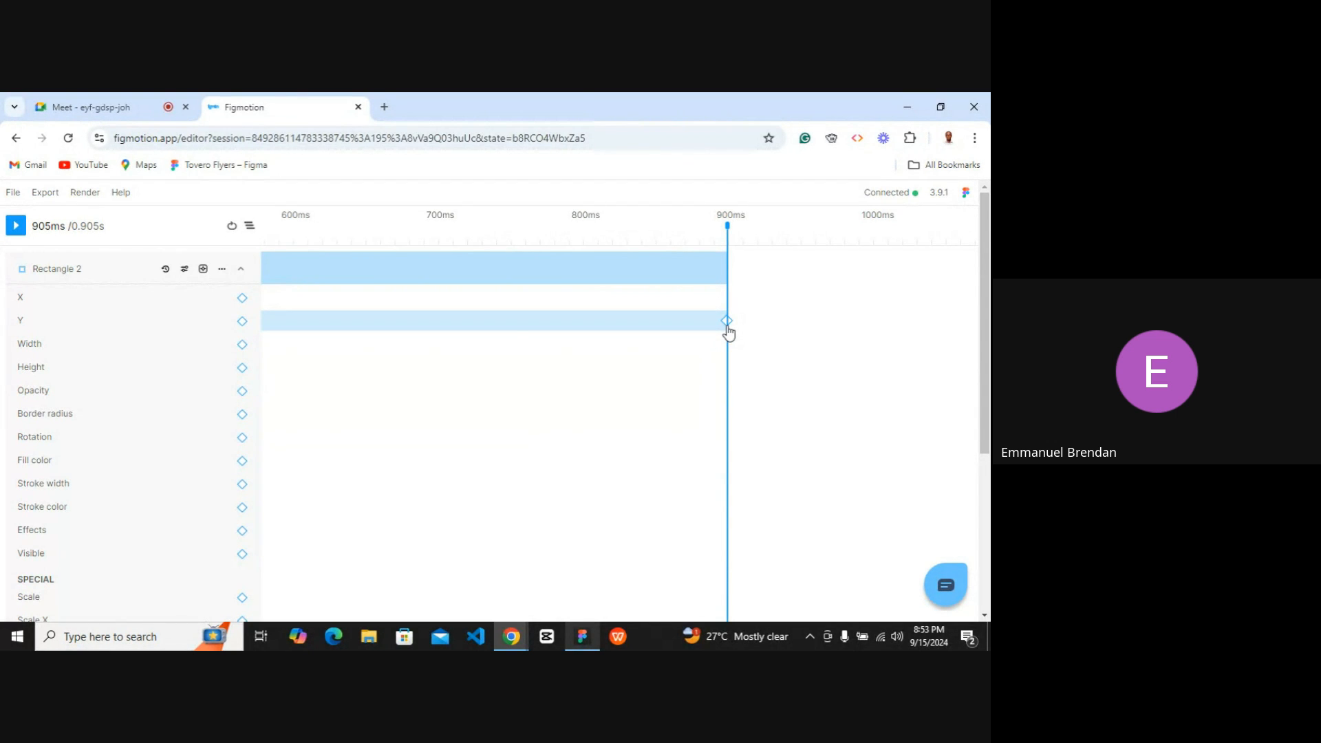
{"action": "scroll", "coordinate": [512, 345], "scroll_direction": "left", "scroll_amount": 1}
{"action": "scroll", "coordinate": [512, 345], "scroll_direction": "left", "scroll_amount": 10}
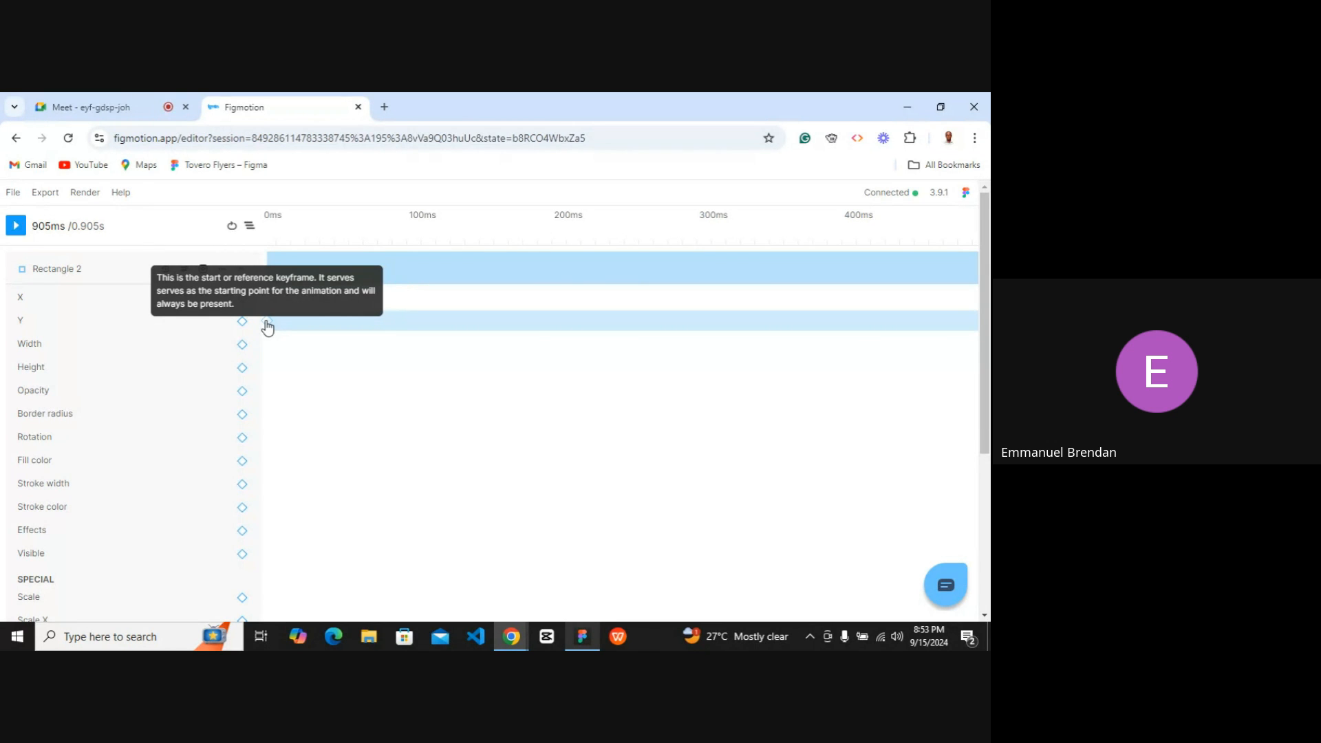
{"action": "left_click", "coordinate": [267, 322]}
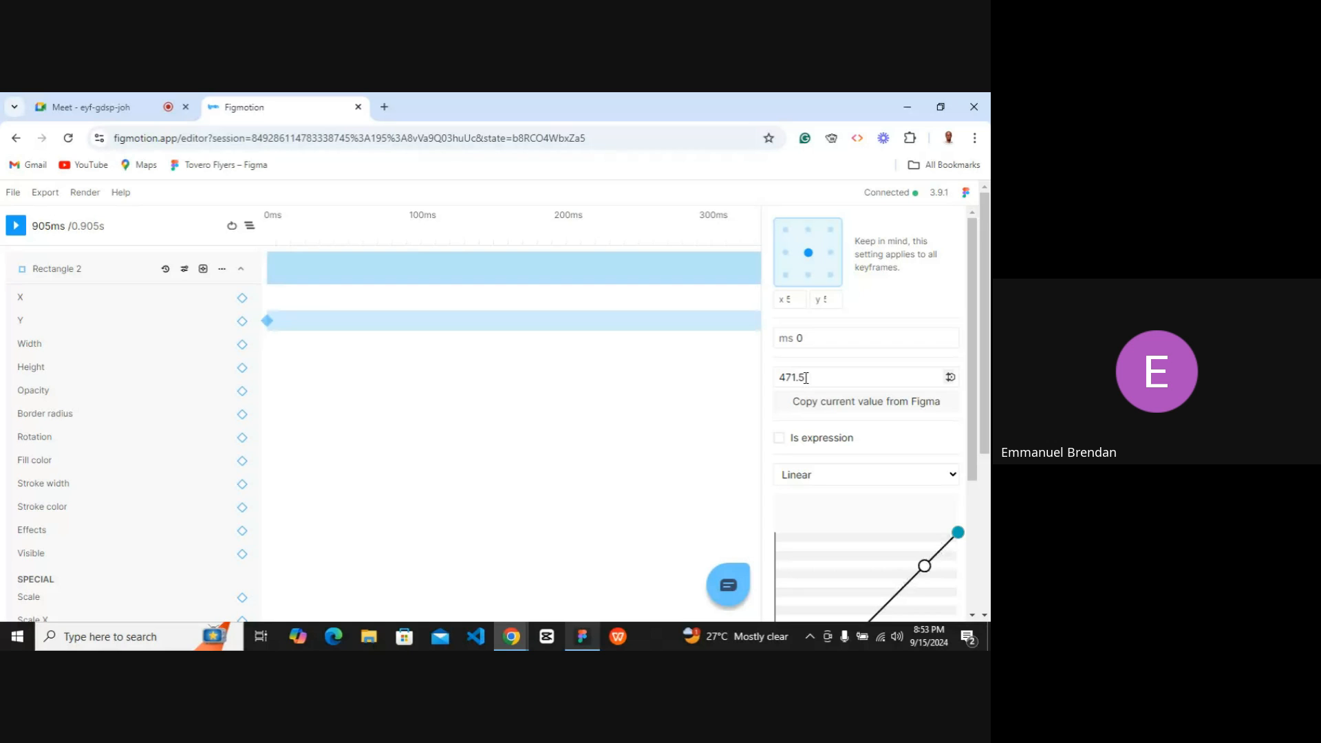
{"action": "double_click", "coordinate": [805, 377]}
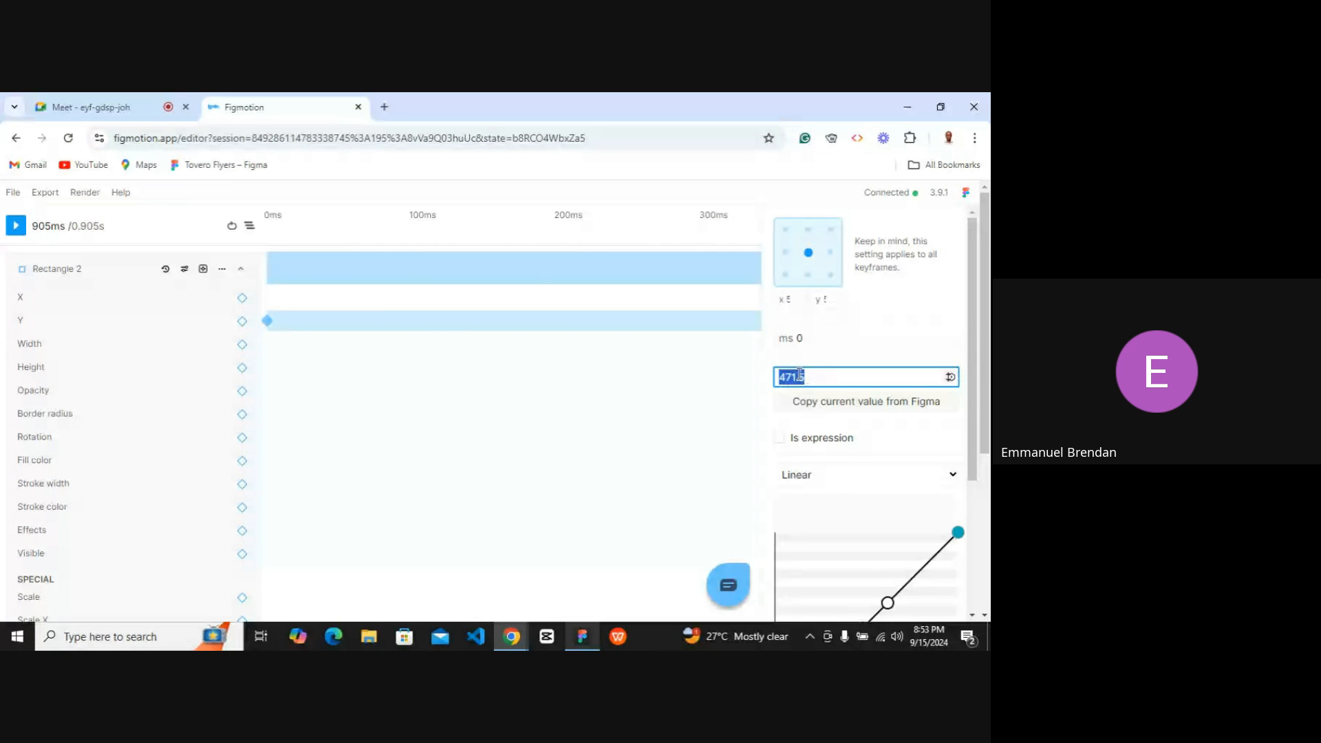
{"action": "type", "text": "0"}
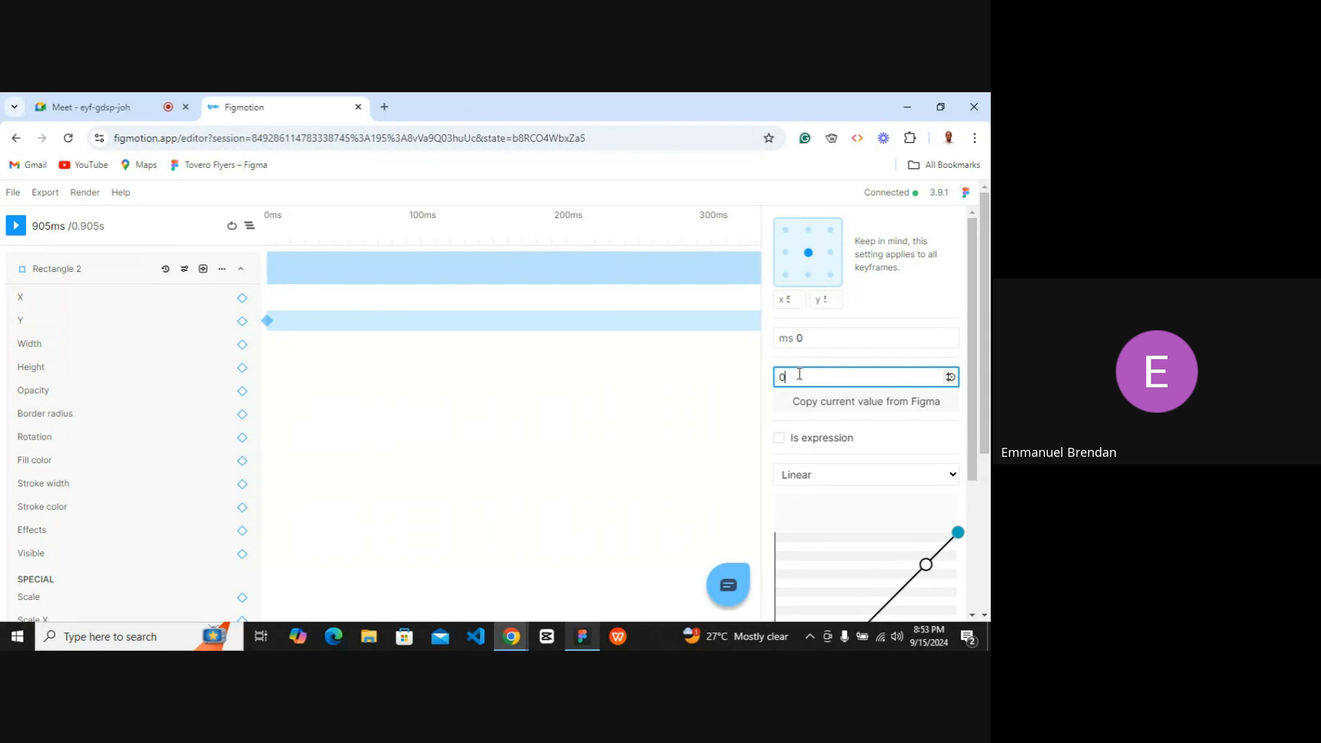
{"action": "key", "text": "Return"}
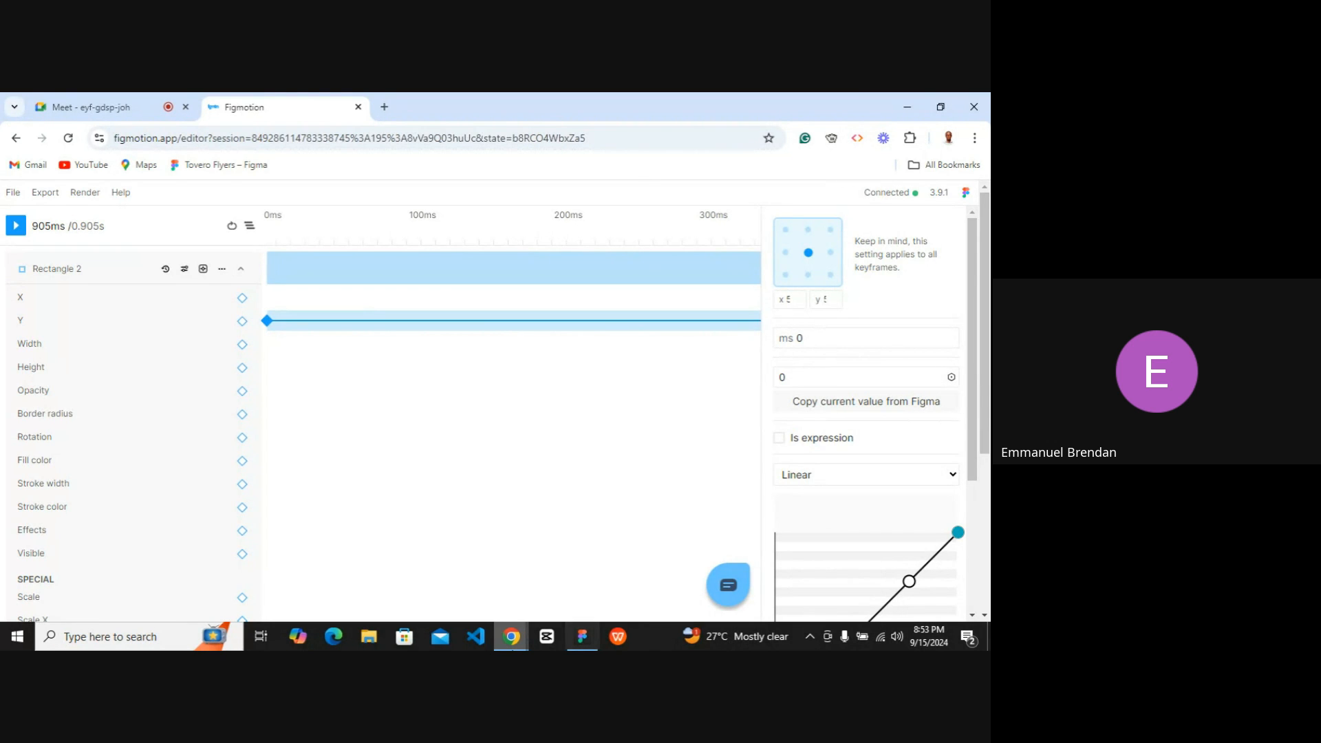
Inspect the 905 ms Y keyframe and arrange the Figmotion browser window beside the Figma window.
{"action": "left_click", "coordinate": [584, 639]}
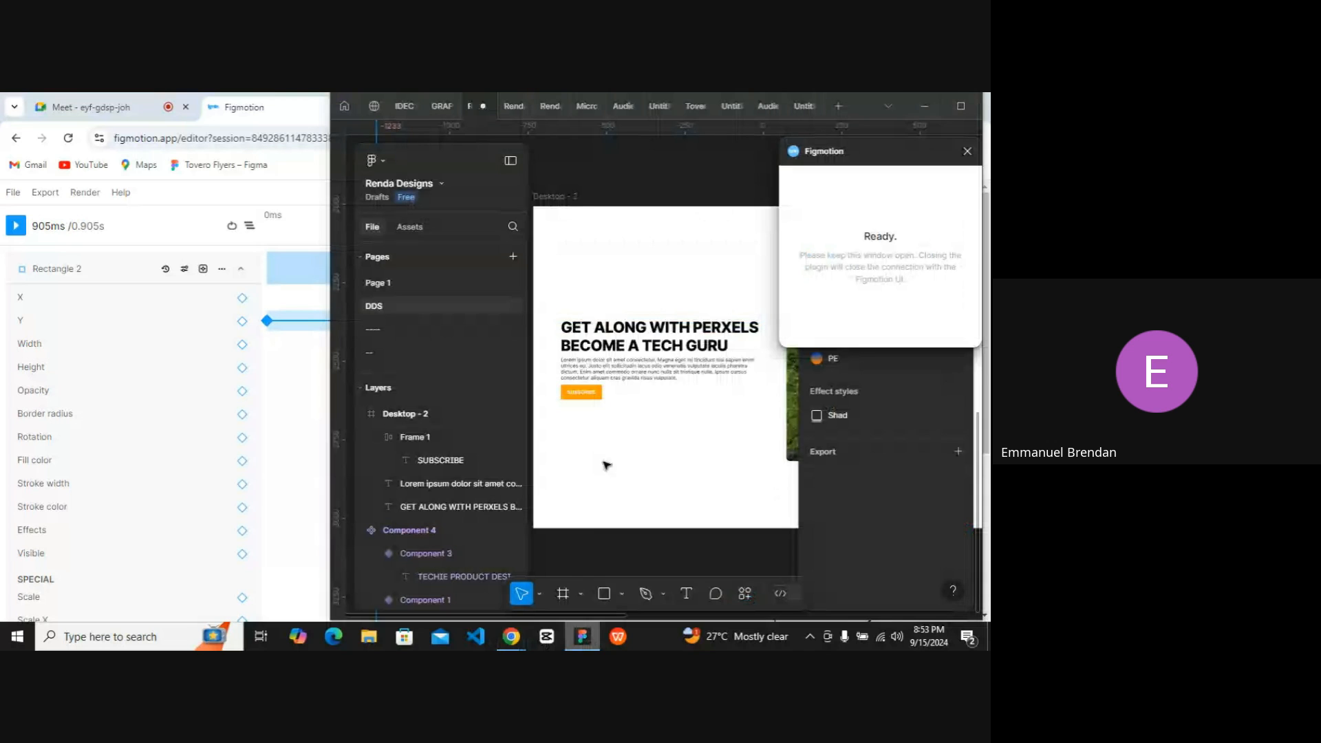
{"action": "left_click", "coordinate": [581, 640]}
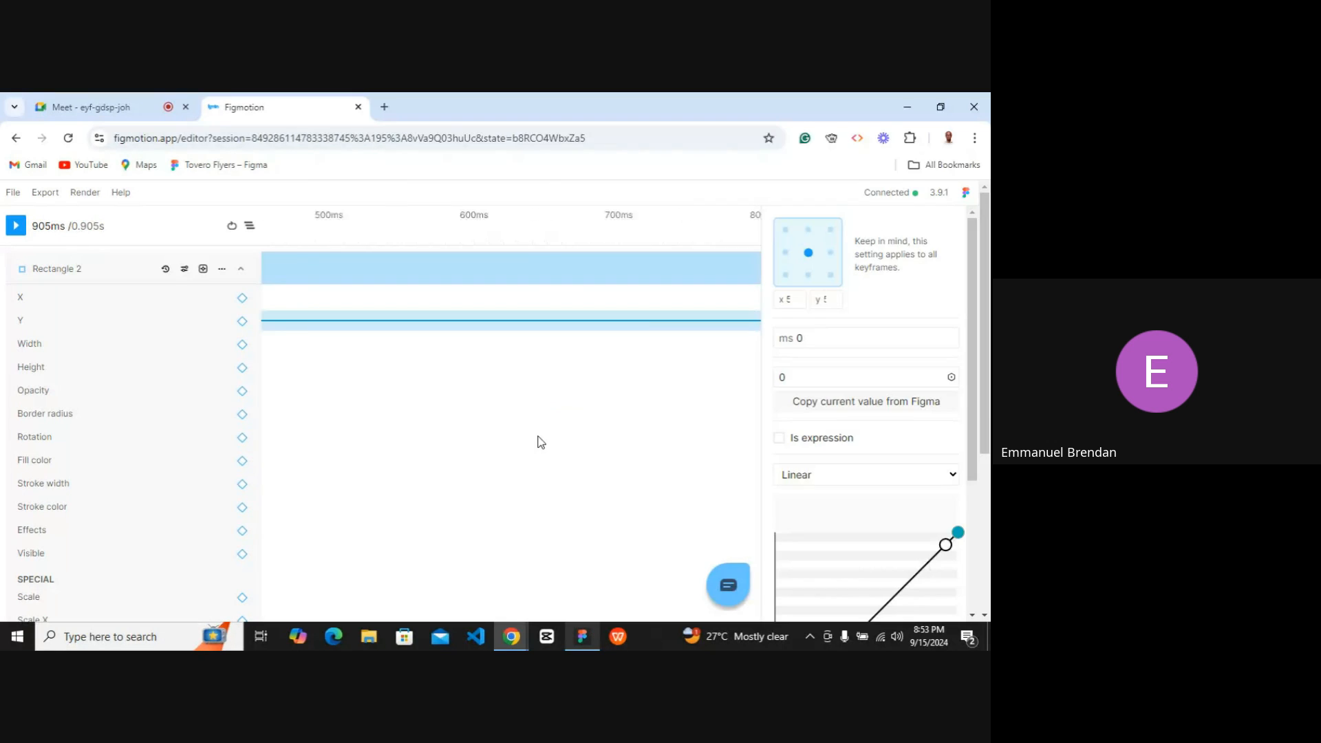
{"action": "scroll", "coordinate": [537, 442], "scroll_direction": "down", "scroll_amount": 3}
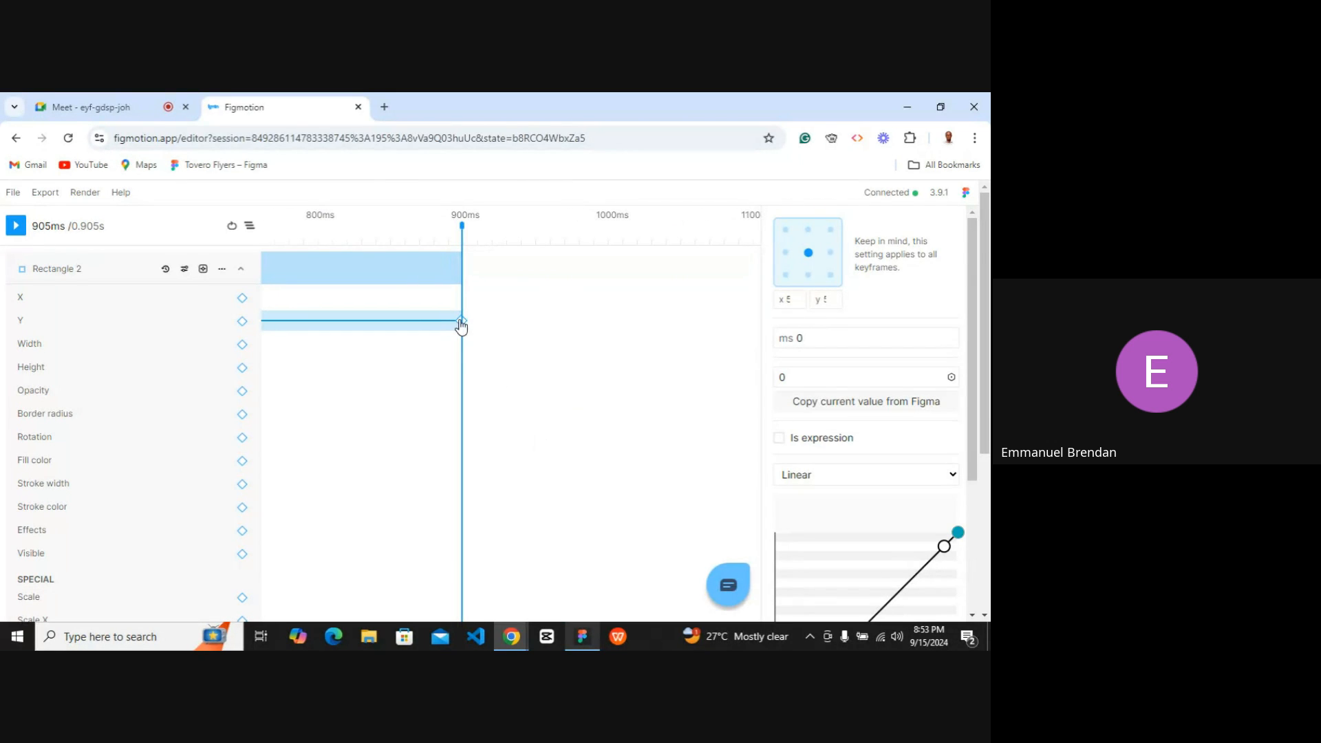
{"action": "left_click", "coordinate": [461, 321]}
{"action": "scroll", "coordinate": [464, 389], "scroll_direction": "left", "scroll_amount": 8}
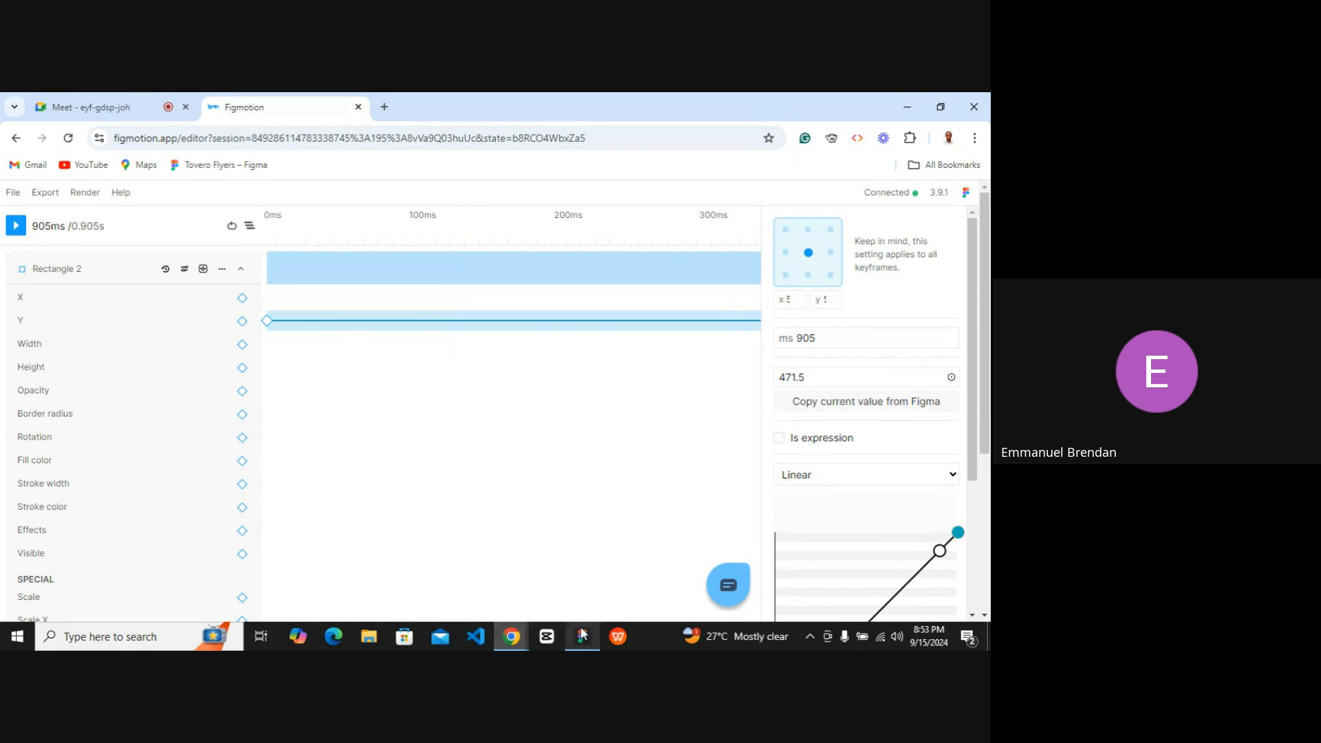
{"action": "left_click", "coordinate": [935, 109]}
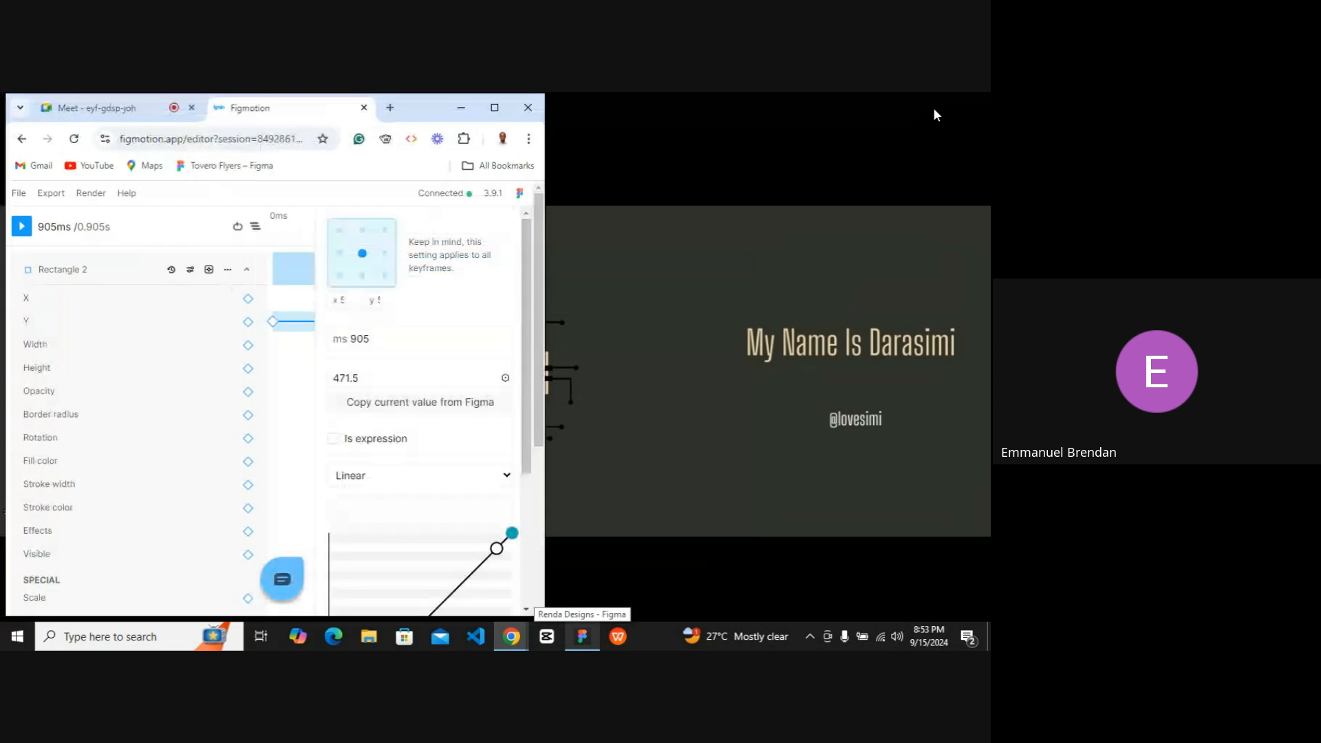
{"action": "left_click", "coordinate": [582, 637]}
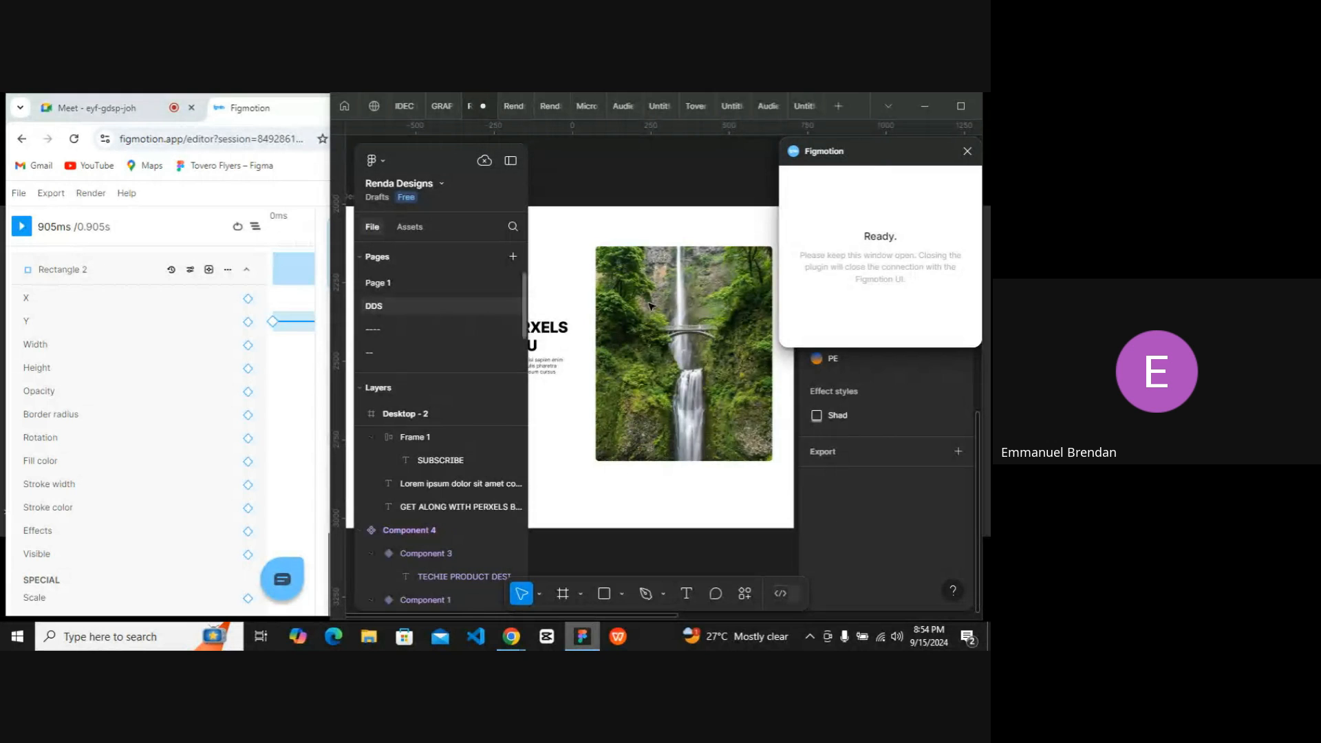
Play the animation to preview the rectangle's motion on the Figma canvas.
{"action": "left_click", "coordinate": [26, 230]}
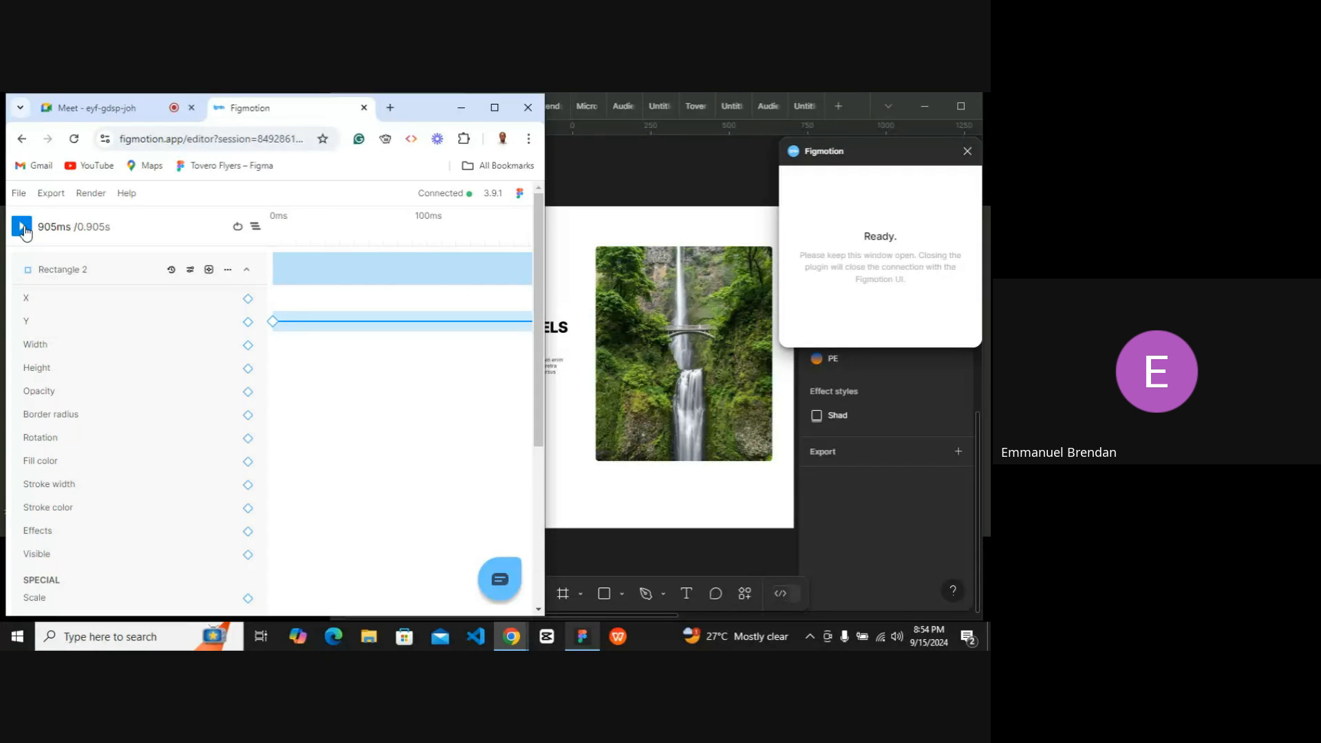
{"action": "left_click", "coordinate": [24, 227]}
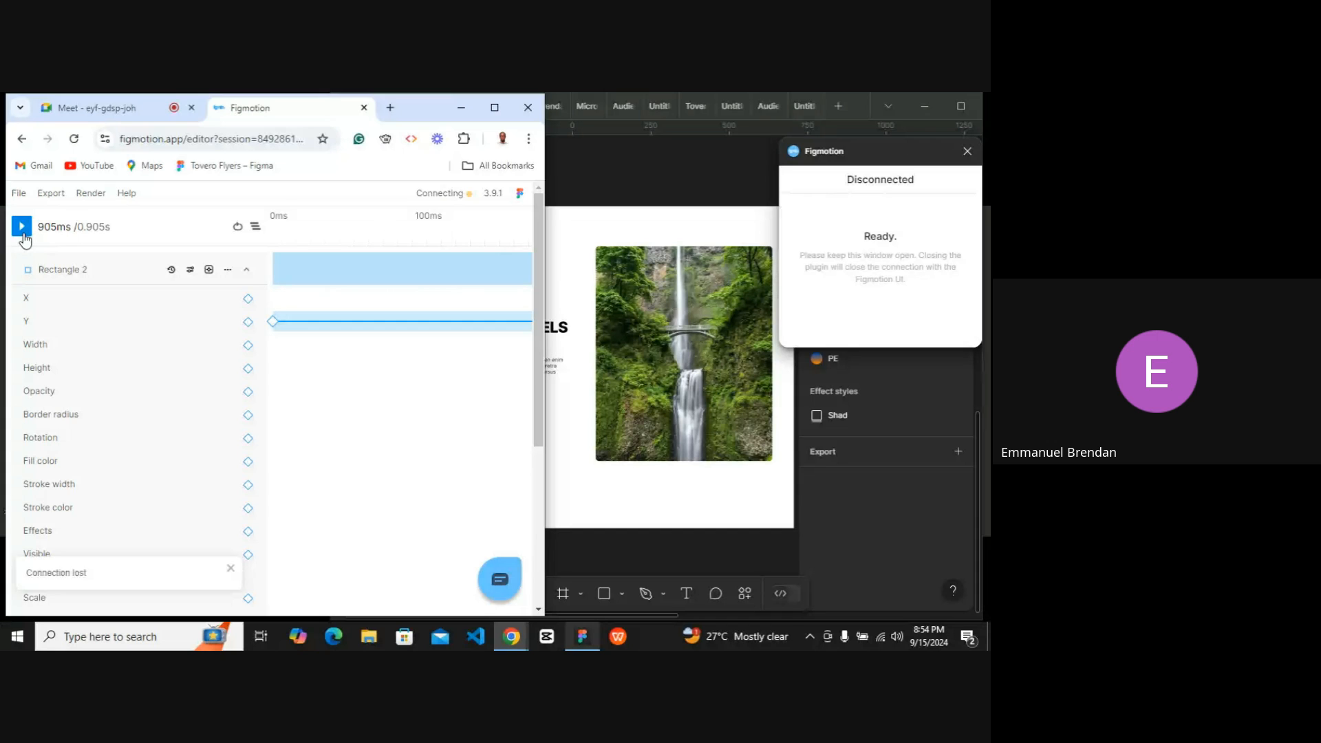
{"action": "left_click", "coordinate": [636, 342]}
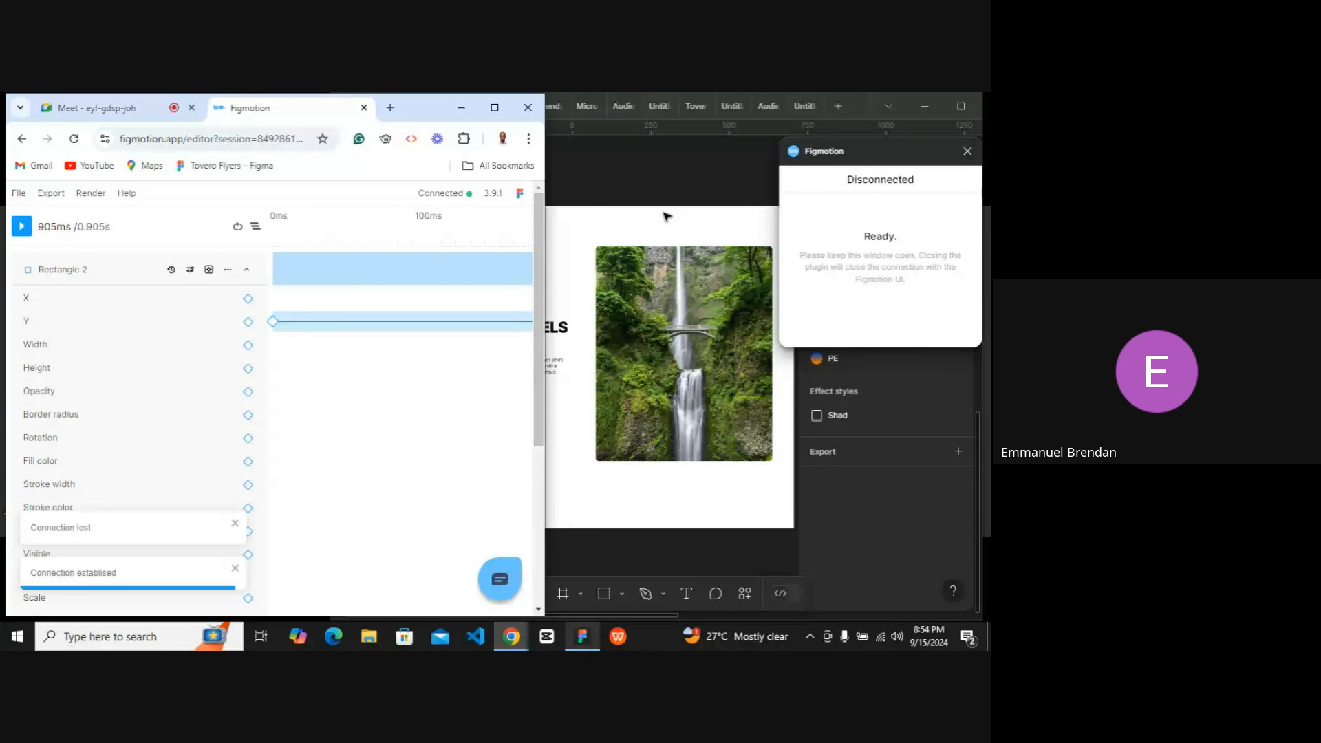
{"action": "key", "text": "space"}
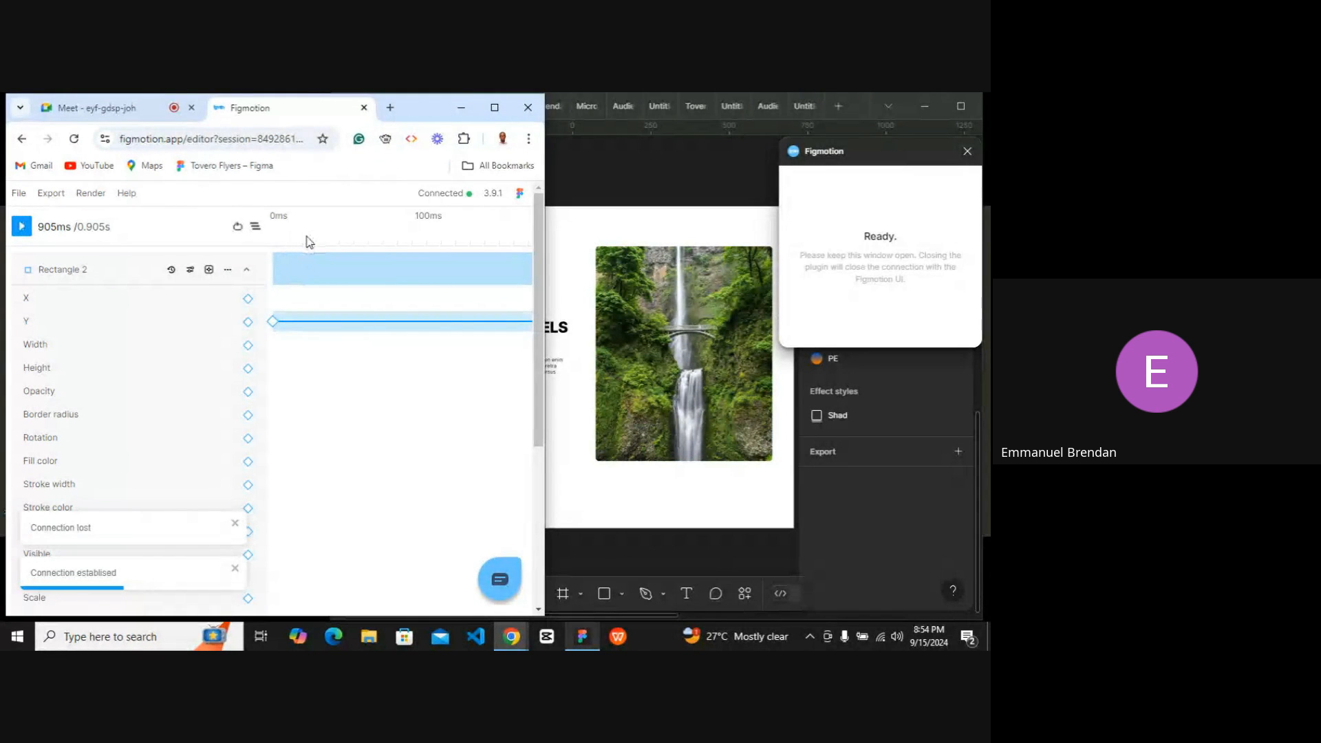
Scrub the playhead back across the timeline and replay the animation from the start.
{"action": "scroll", "coordinate": [375, 307], "scroll_direction": "right", "scroll_amount": 5}
{"action": "scroll", "coordinate": [375, 307], "scroll_direction": "right", "scroll_amount": 5}
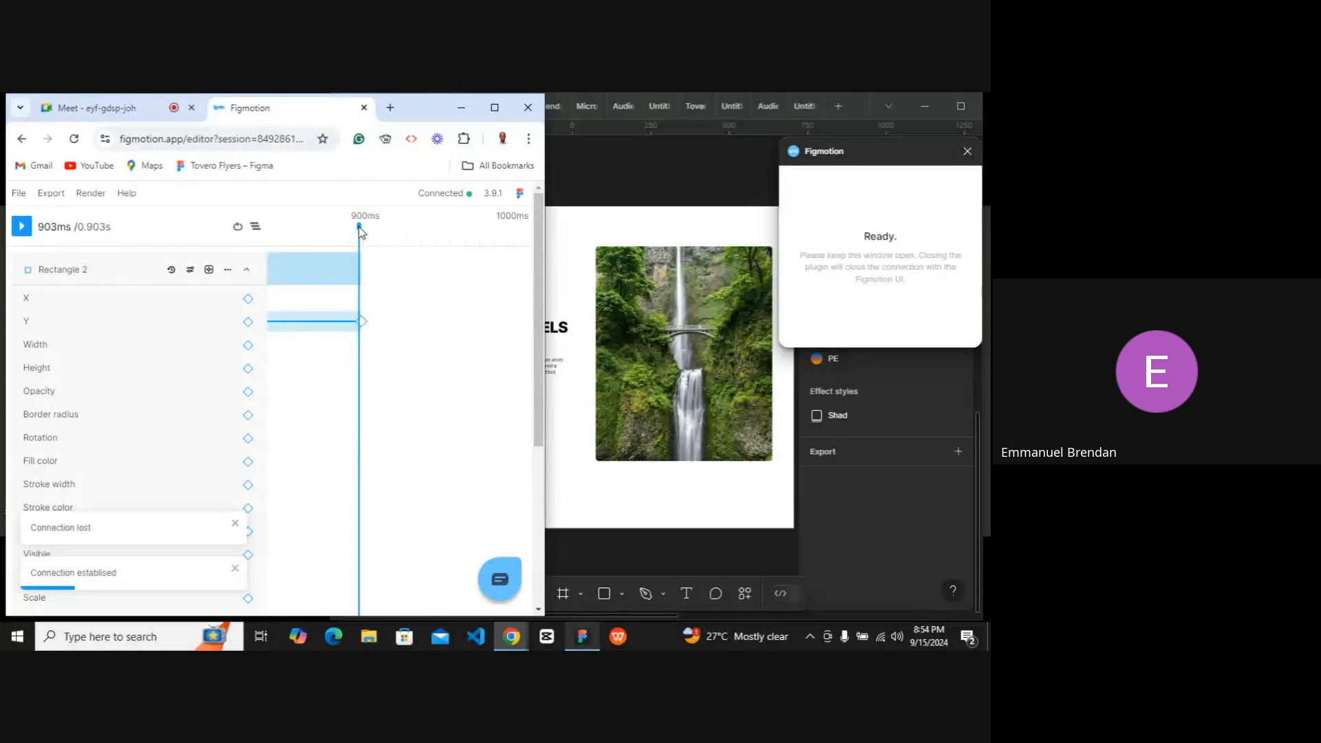
{"action": "left_click_drag", "start_coordinate": [362, 225], "coordinate": [296, 230]}
{"action": "scroll", "coordinate": [442, 245], "scroll_direction": "left", "scroll_amount": 5}
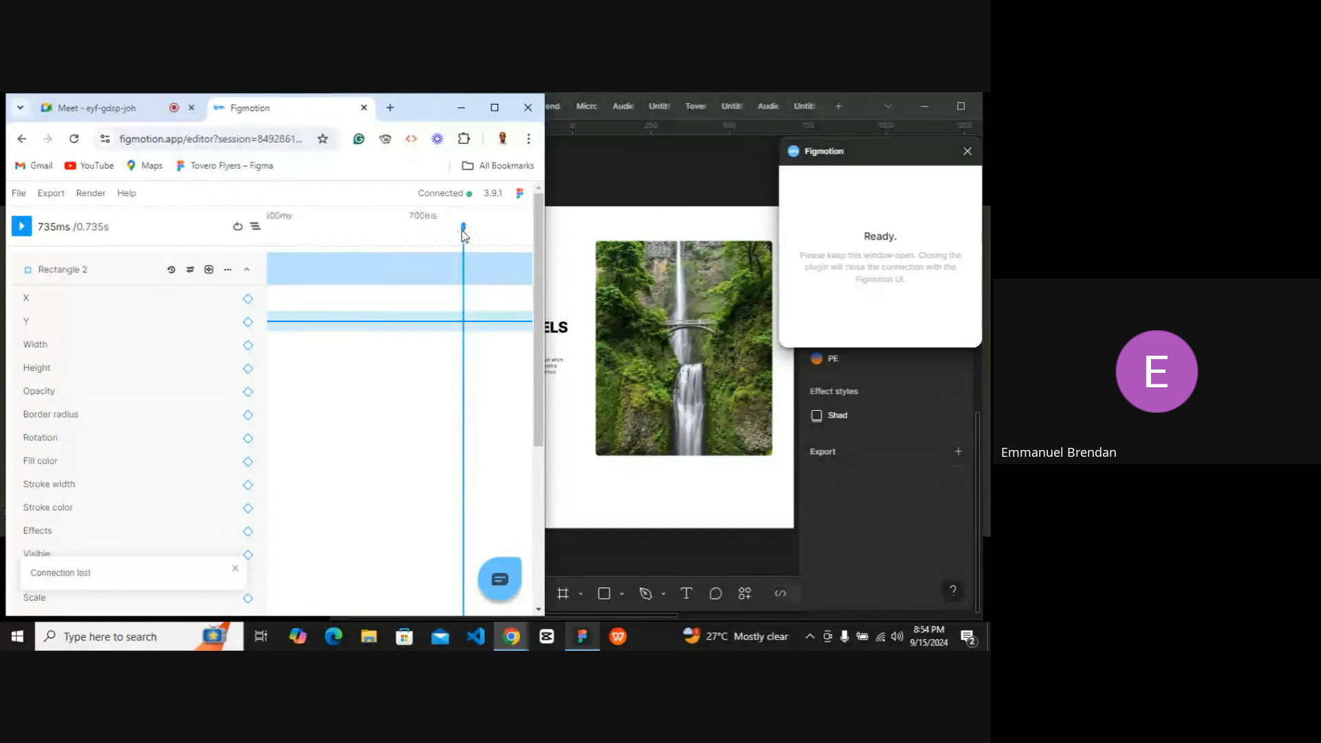
{"action": "left_click_drag", "start_coordinate": [461, 231], "coordinate": [294, 263]}
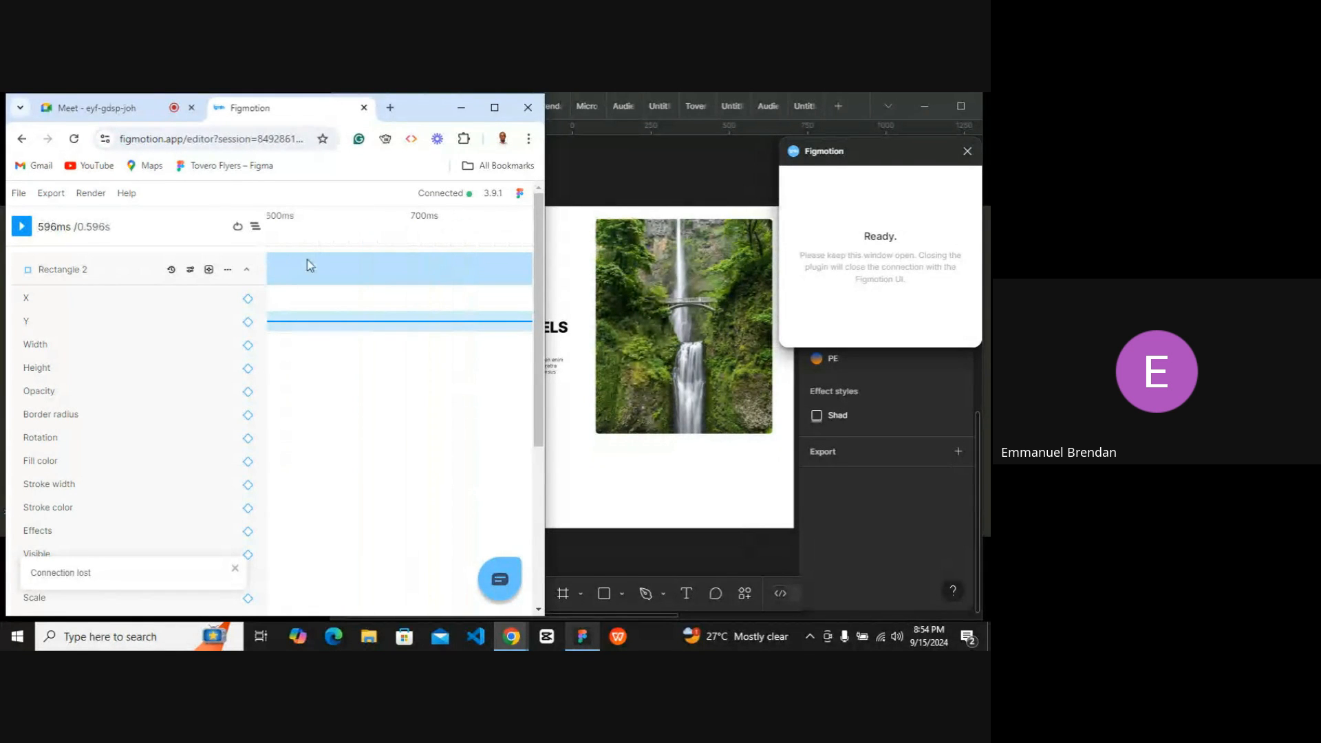
{"action": "left_click", "coordinate": [506, 241]}
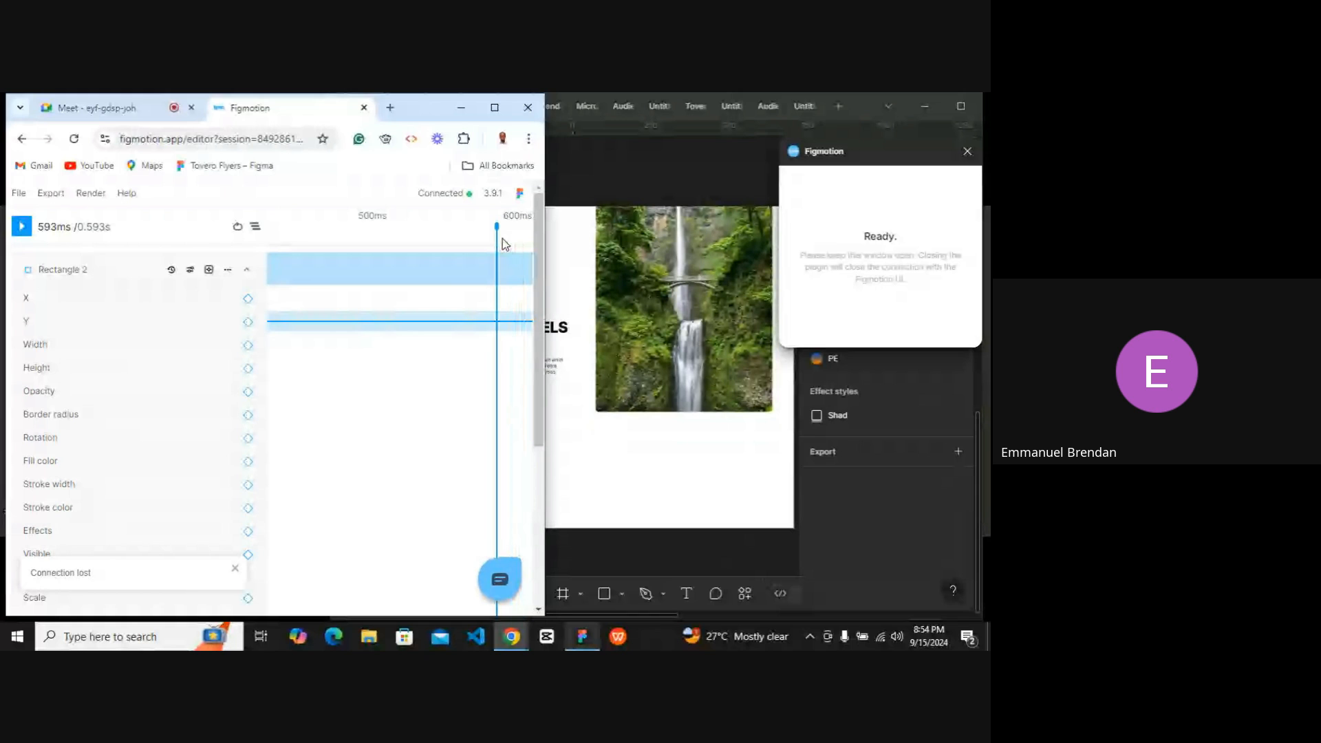
{"action": "left_click_drag", "start_coordinate": [506, 242], "coordinate": [301, 230]}
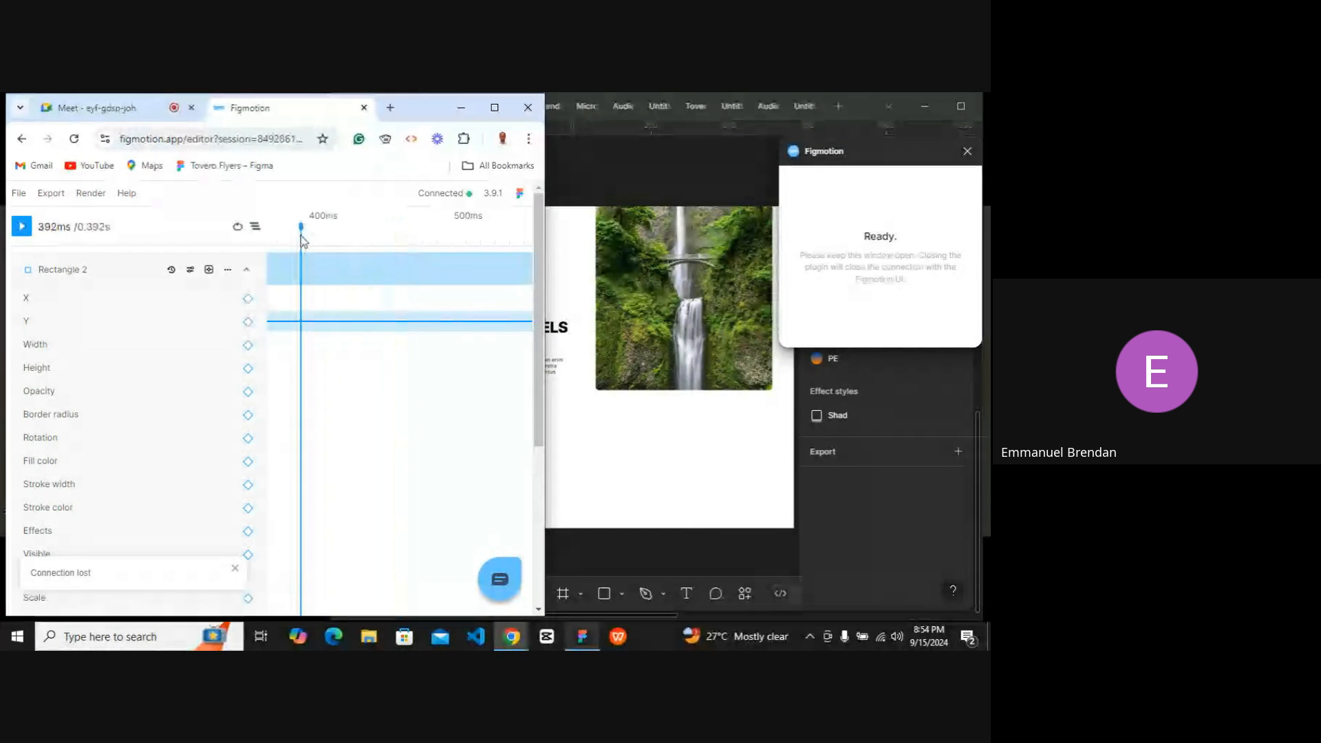
{"action": "left_click", "coordinate": [446, 243]}
{"action": "left_click_drag", "start_coordinate": [485, 233], "coordinate": [275, 262]}
{"action": "left_click_drag", "start_coordinate": [487, 236], "coordinate": [256, 246]}
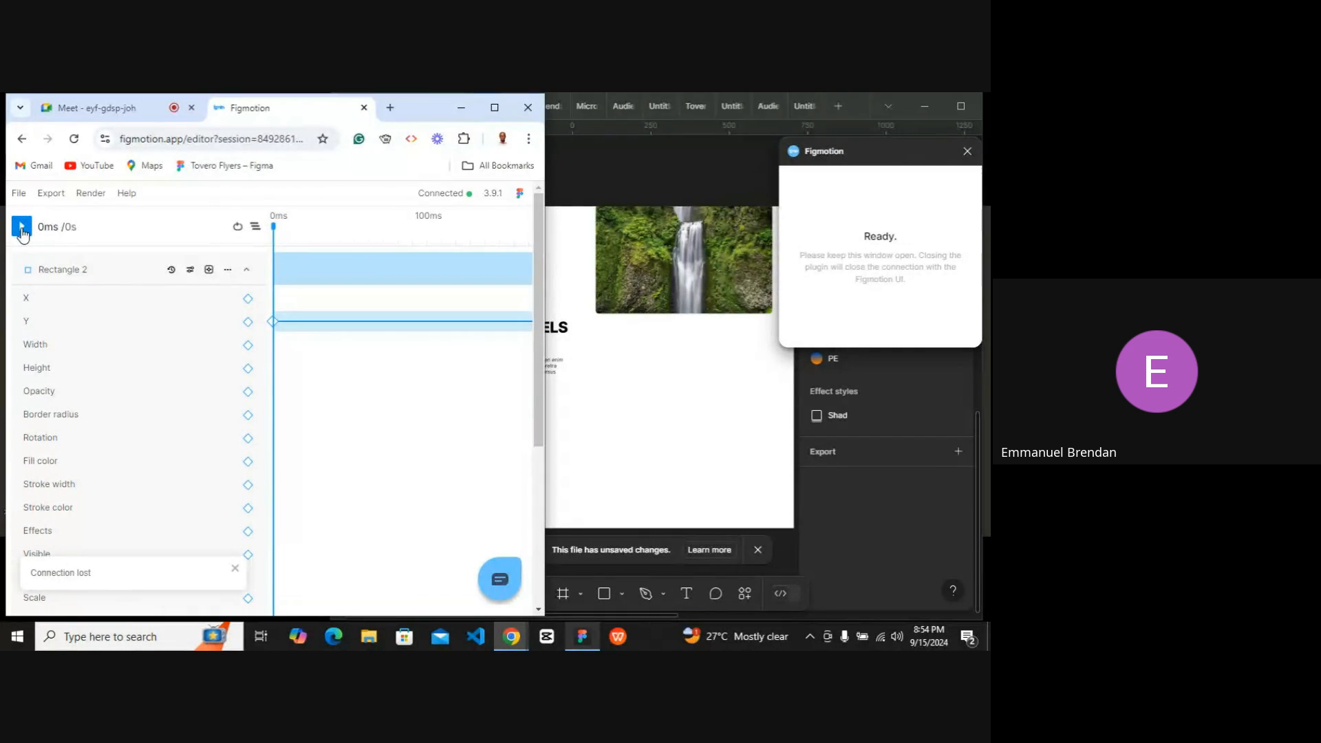
{"action": "left_click", "coordinate": [22, 230]}
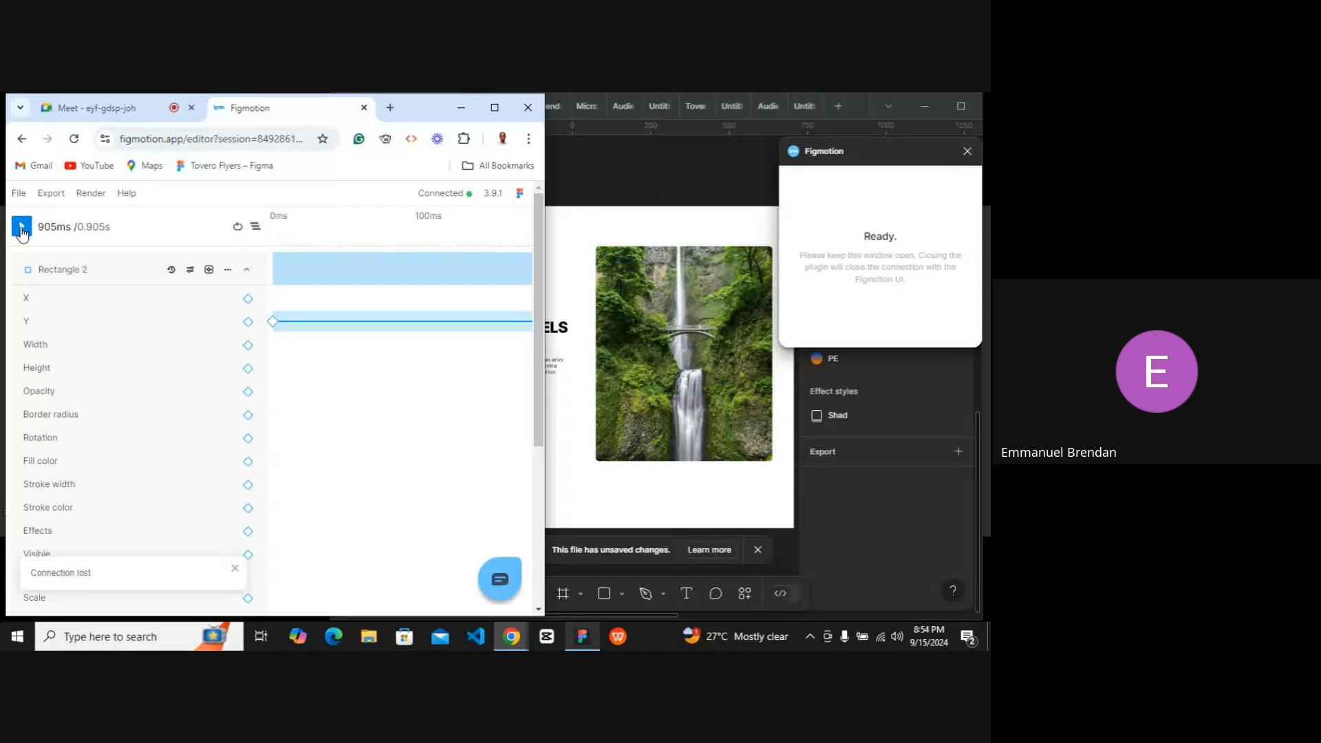
{"action": "left_click", "coordinate": [22, 230]}
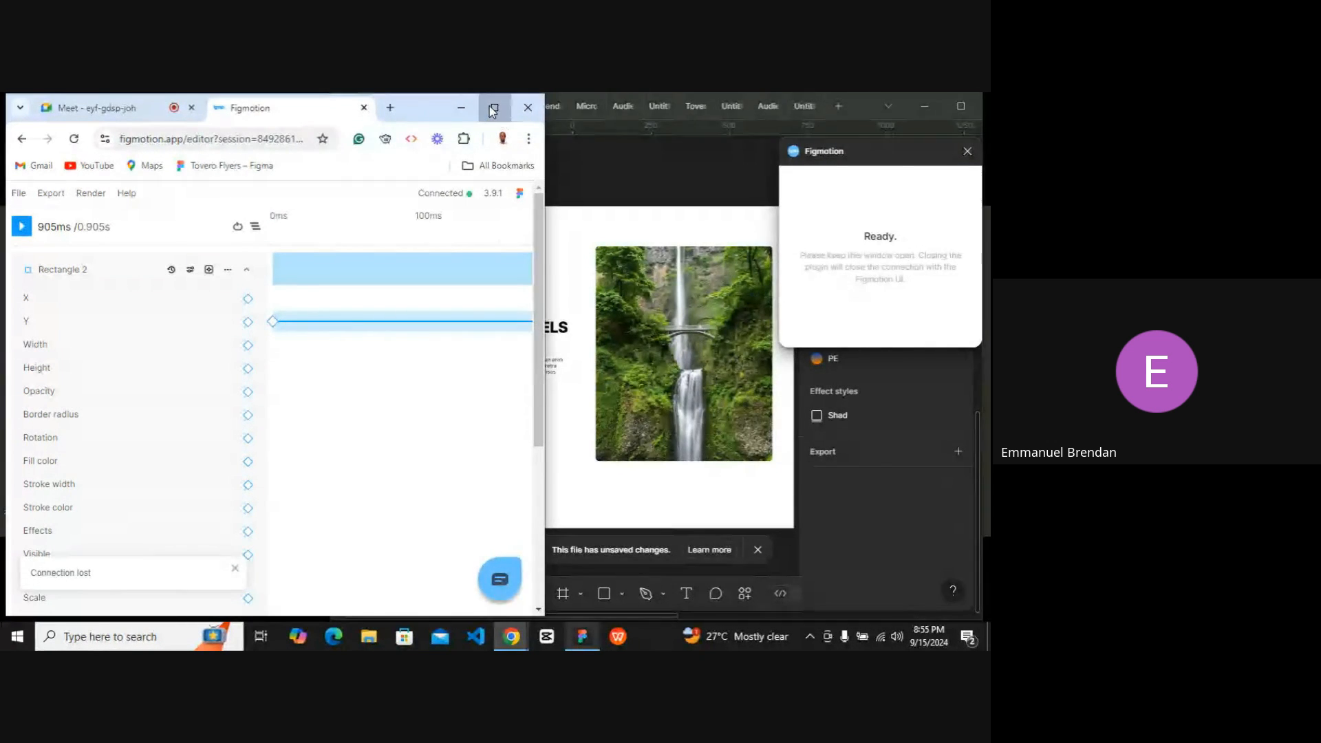
Add a Height keyframe track to Rectangle 2 and set its 0 ms starting value to 1.
{"action": "left_click", "coordinate": [492, 109]}
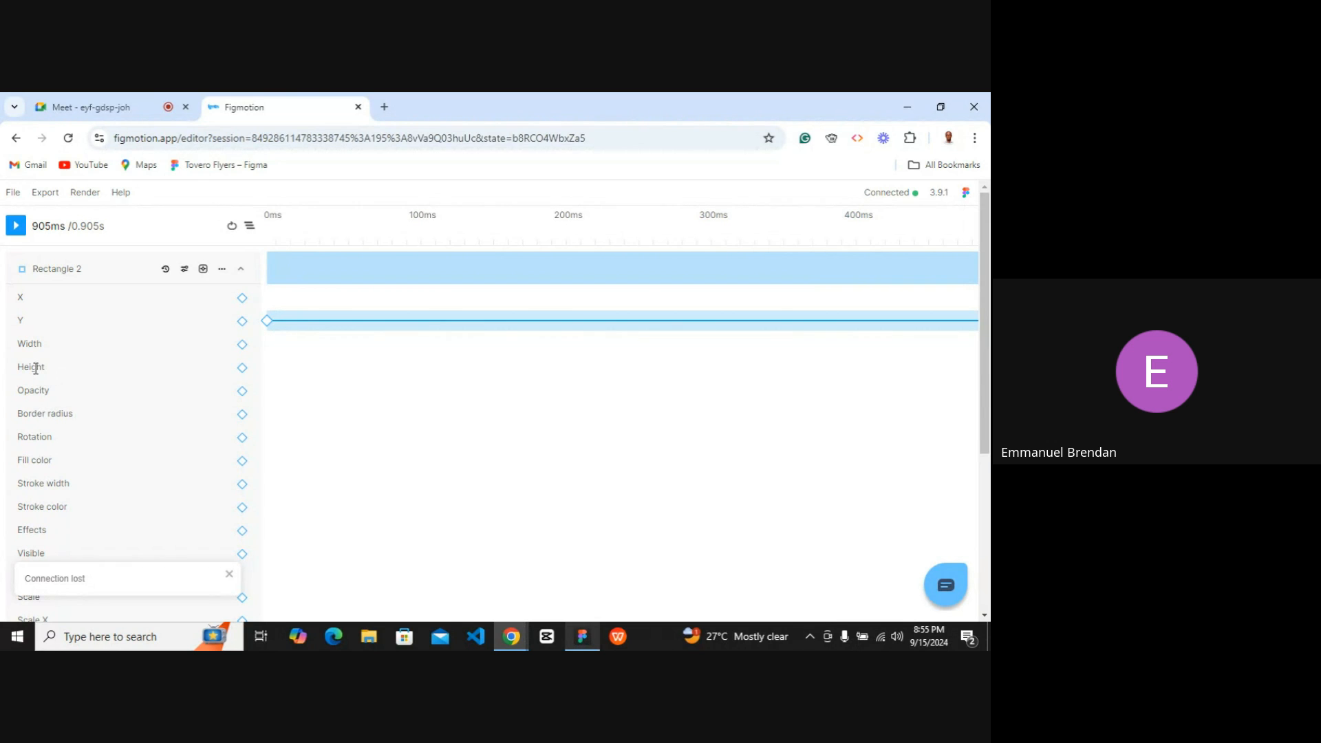
{"action": "left_click", "coordinate": [242, 369]}
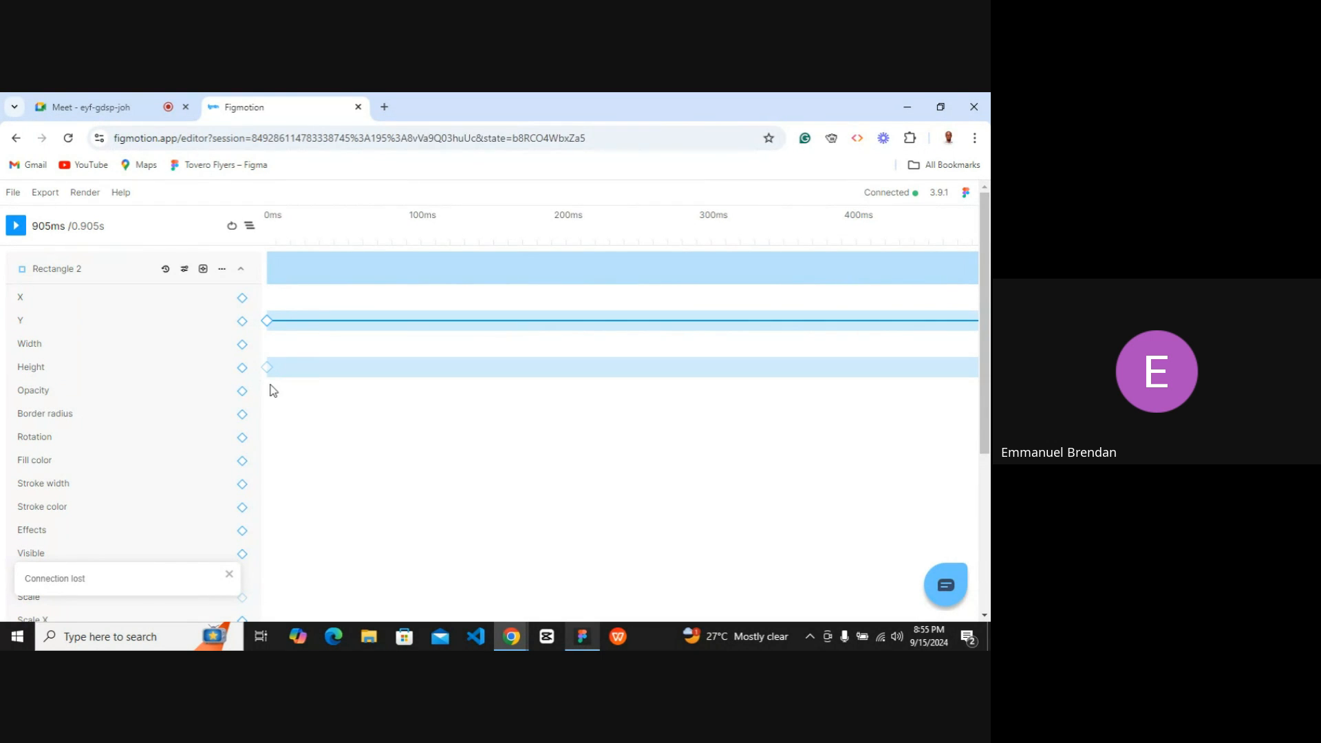
{"action": "scroll", "coordinate": [308, 376], "scroll_direction": "right", "scroll_amount": 6}
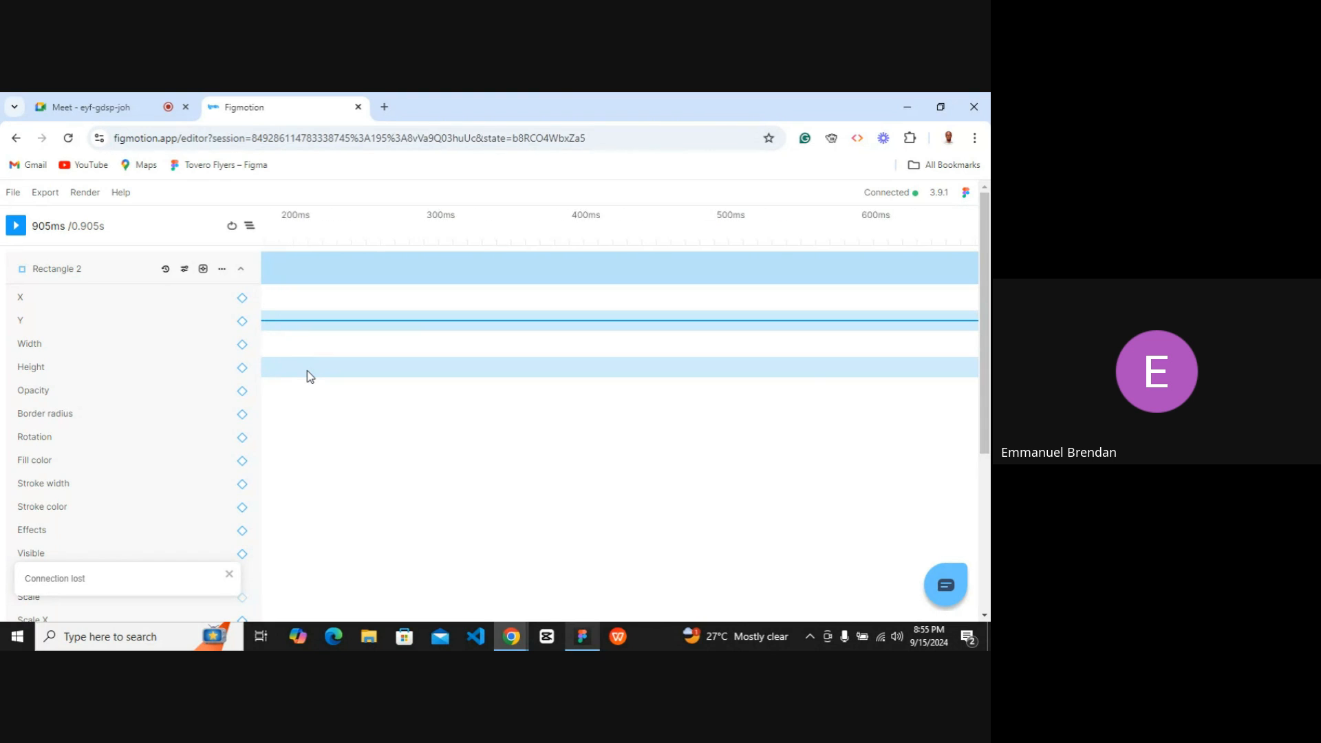
{"action": "scroll", "coordinate": [309, 375], "scroll_direction": "left", "scroll_amount": 6}
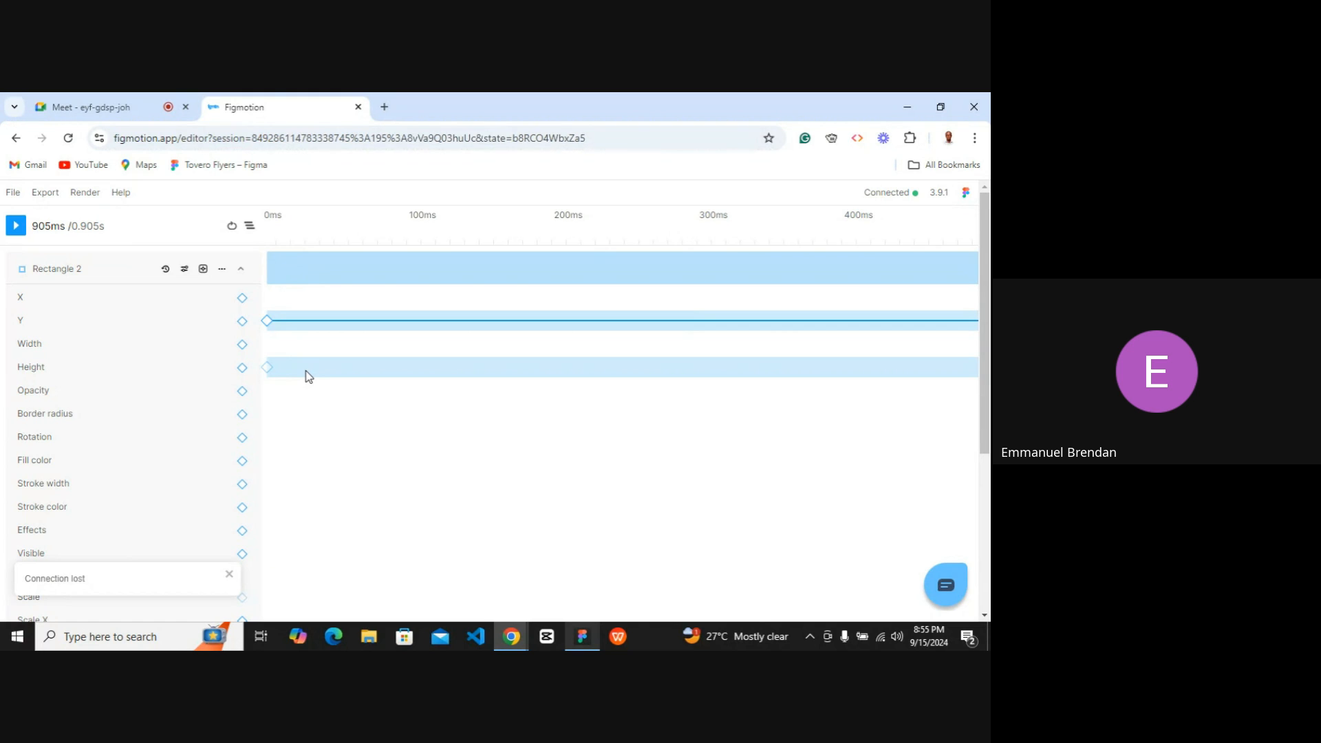
{"action": "mouse_move", "coordinate": [270, 371]}
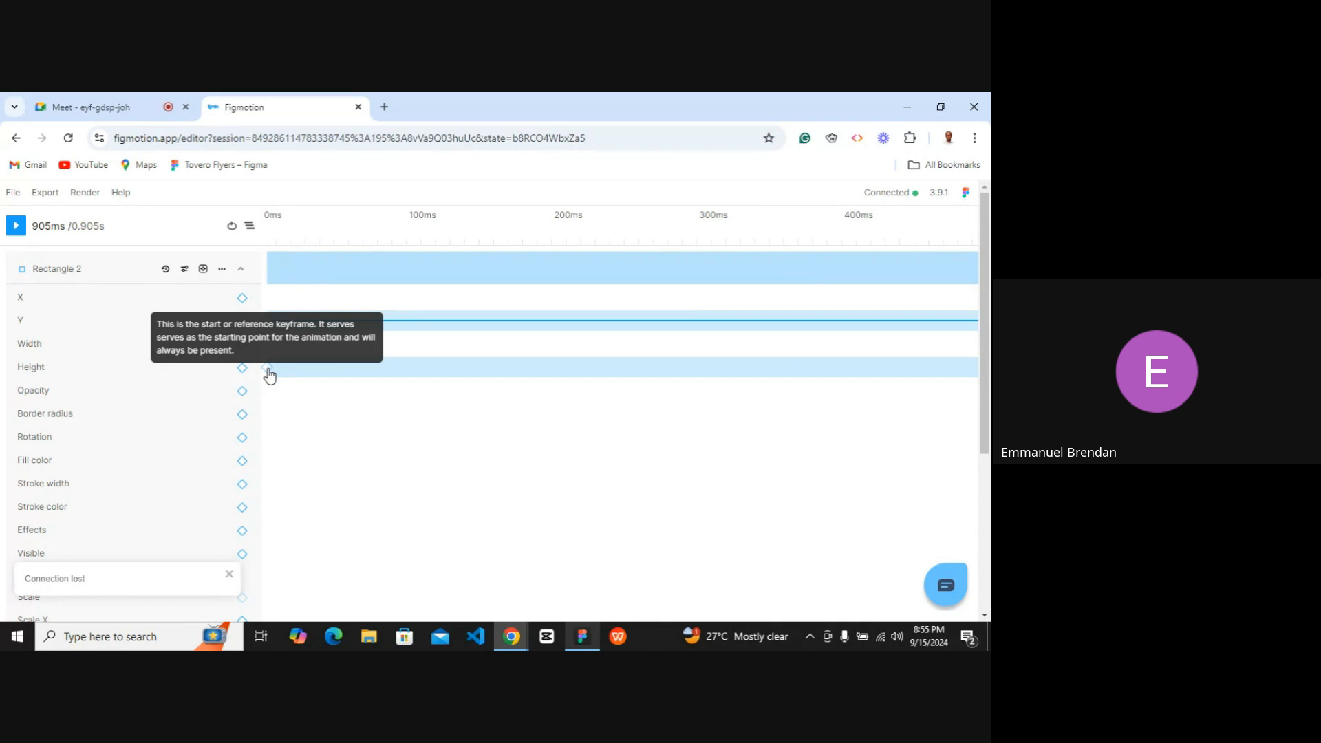
{"action": "left_click", "coordinate": [269, 370]}
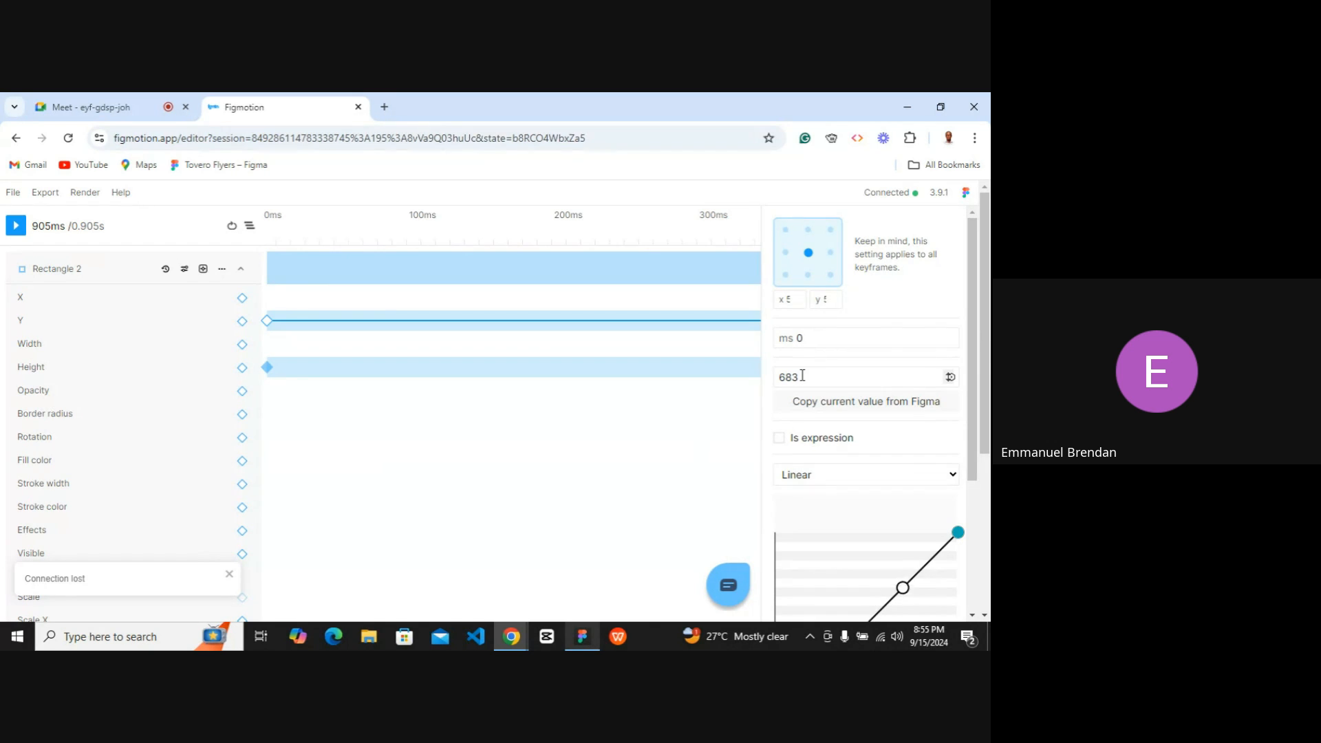
{"action": "left_click", "coordinate": [802, 376]}
{"action": "double_click", "coordinate": [802, 375]}
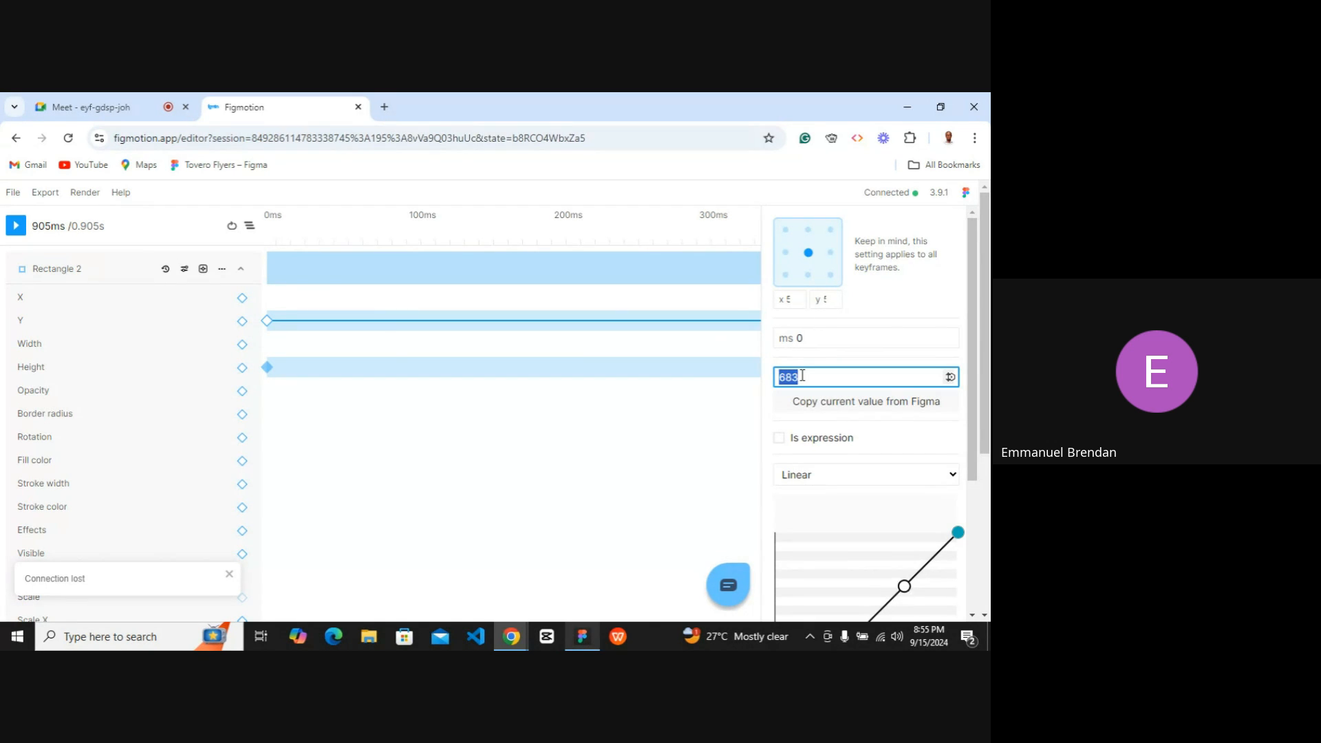
{"action": "type", "text": "1"}
{"action": "key", "text": "Return"}
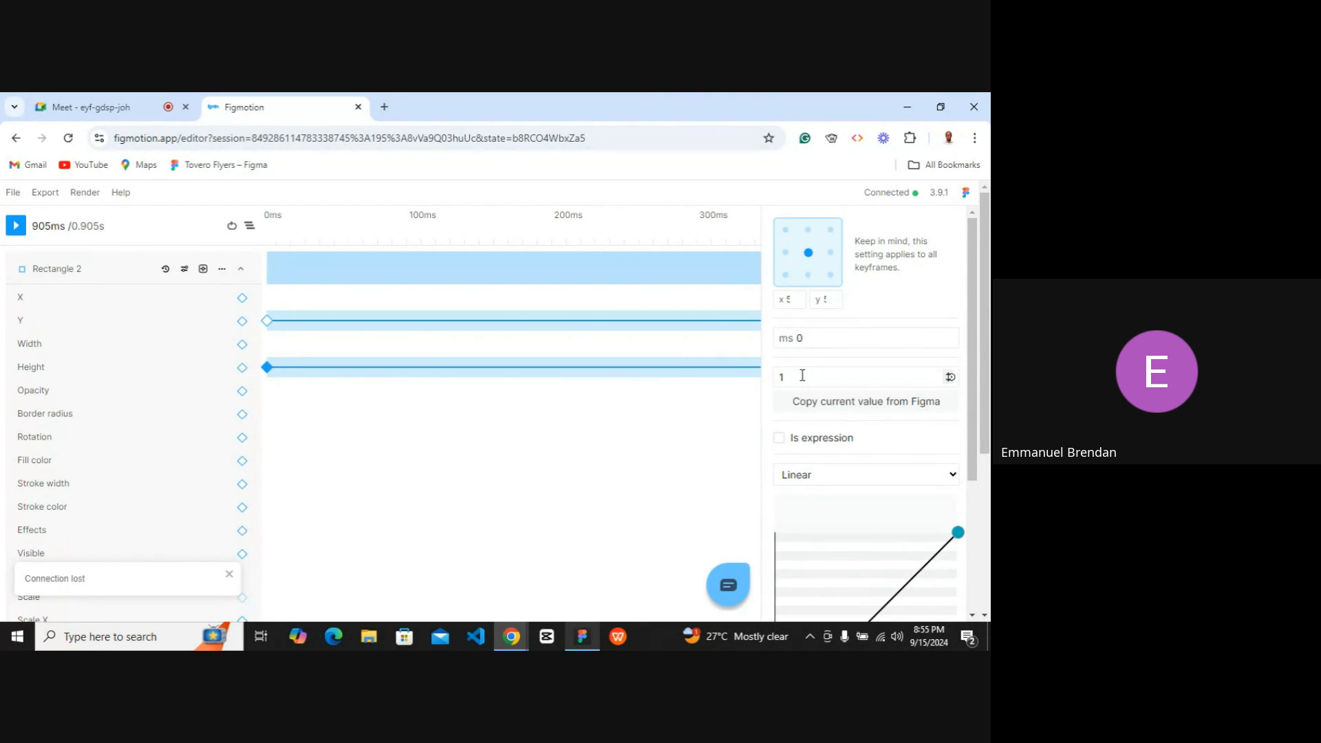
Inspect the Height keyframe at 905 ms on the timeline.
{"action": "left_click", "coordinate": [582, 638]}
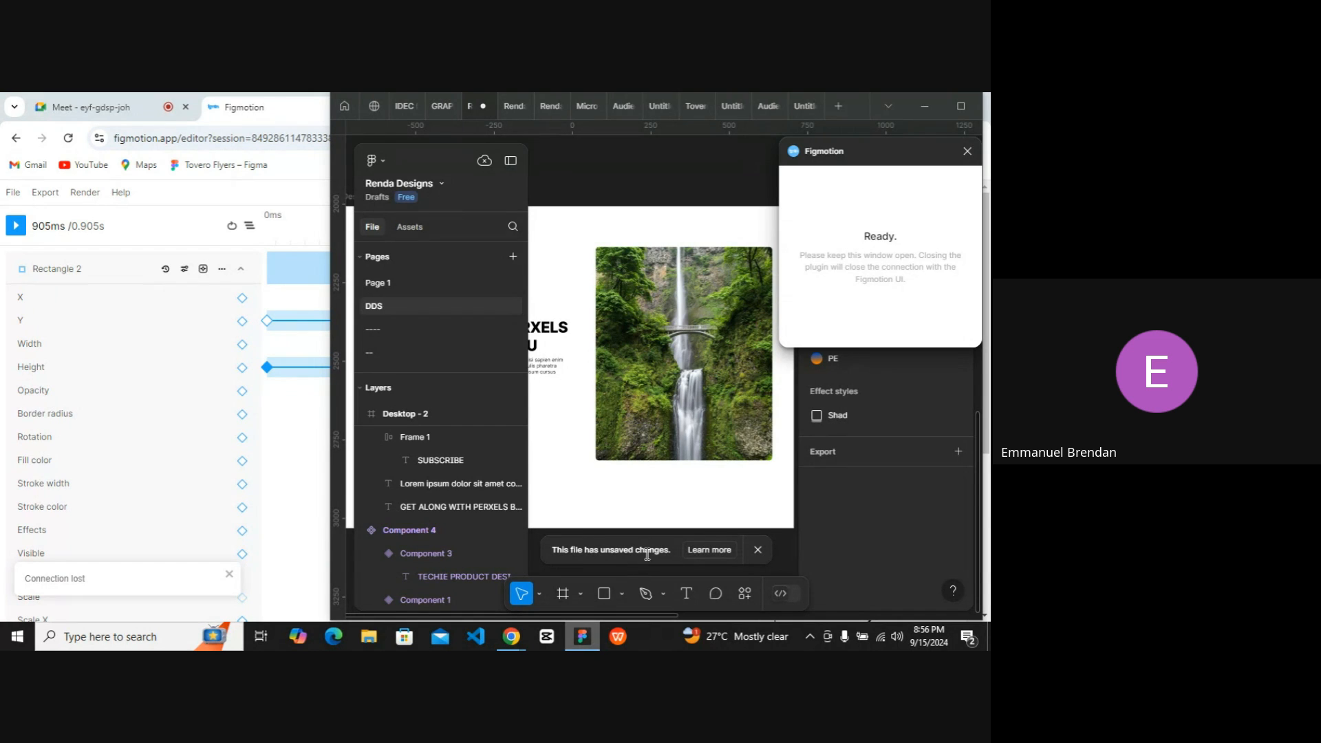
{"action": "left_click", "coordinate": [581, 638]}
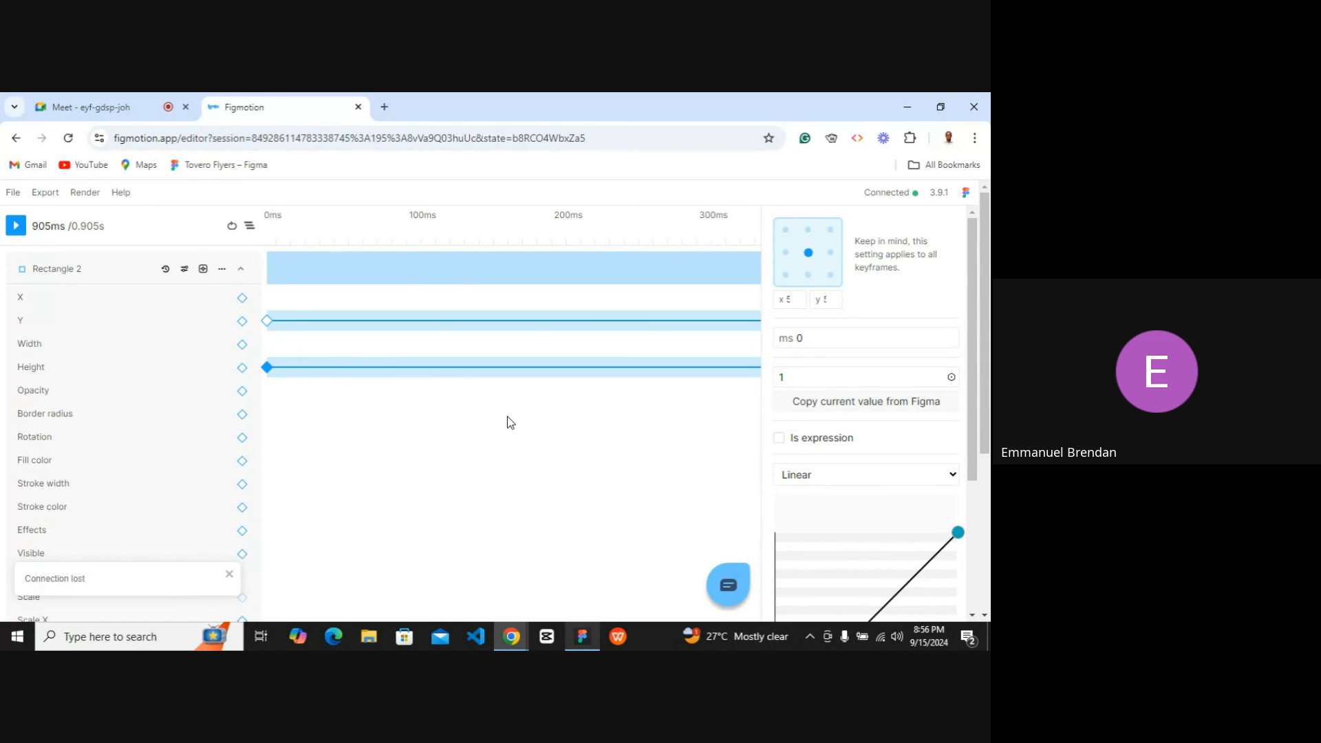
{"action": "scroll", "coordinate": [511, 421], "scroll_direction": "right", "scroll_amount": 10}
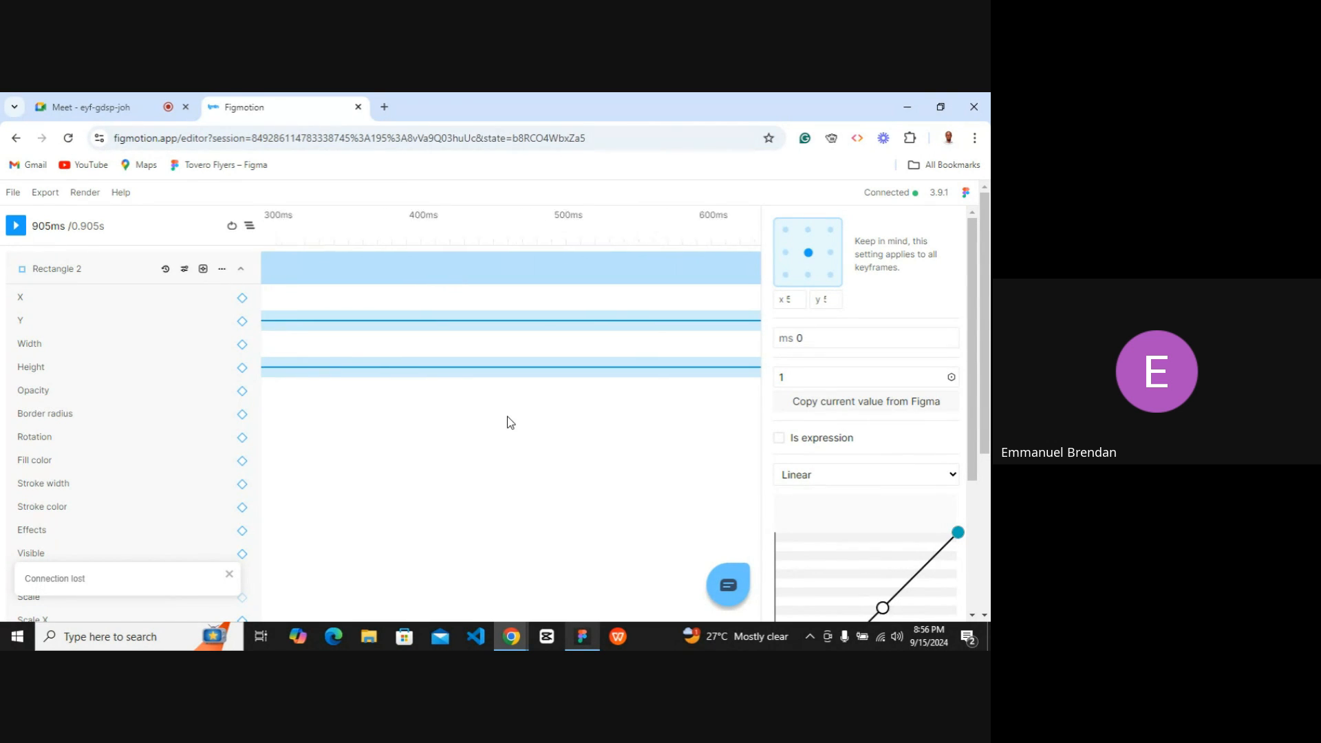
{"action": "left_click", "coordinate": [493, 369]}
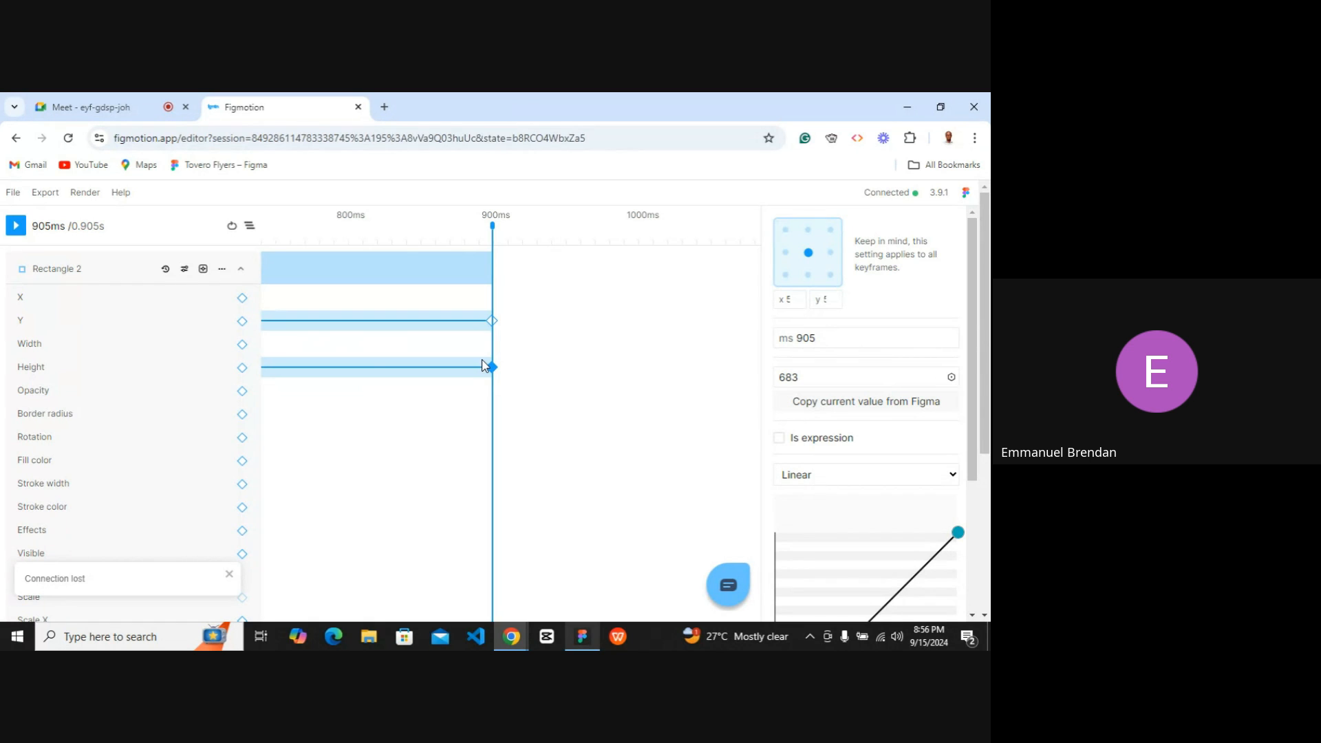
{"action": "scroll", "coordinate": [486, 375], "scroll_direction": "left", "scroll_amount": 10}
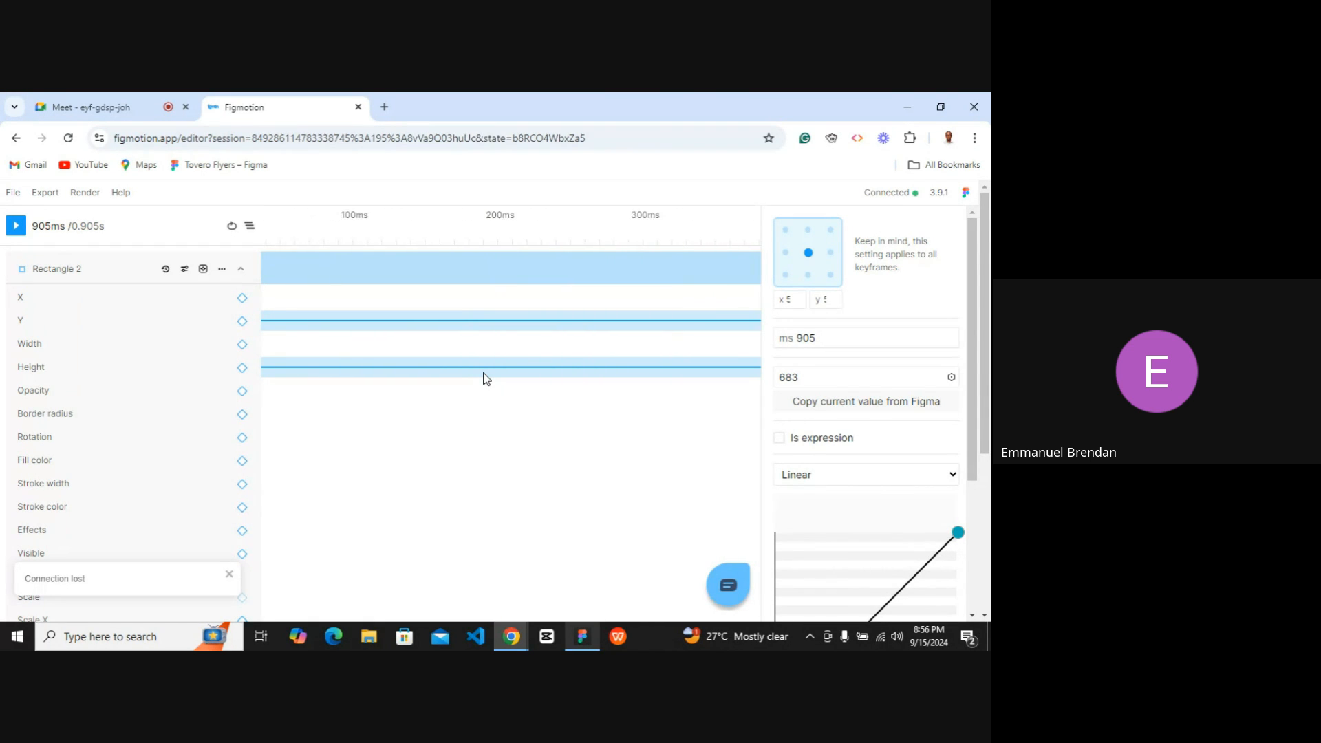
Play the animation beside the Figma canvas to preview the rectangle's height growth.
{"action": "left_click", "coordinate": [581, 636]}
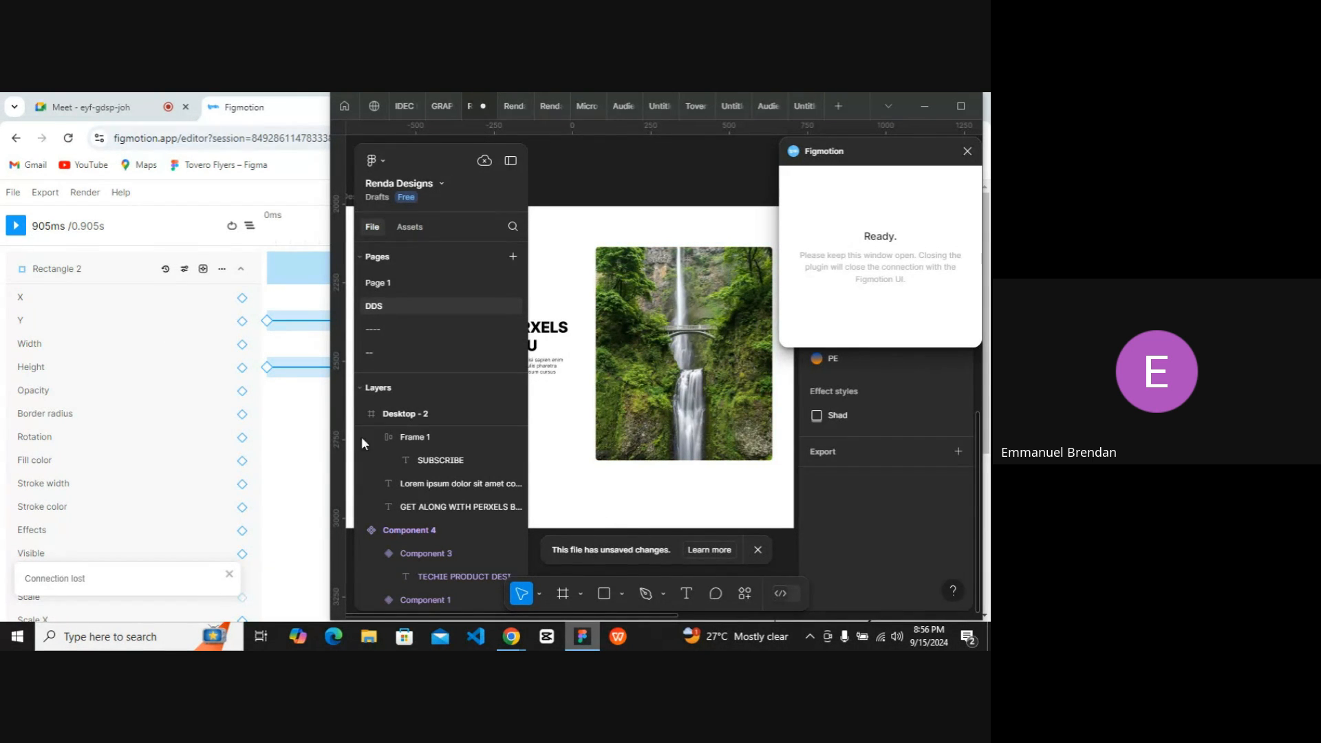
{"action": "left_click", "coordinate": [14, 227]}
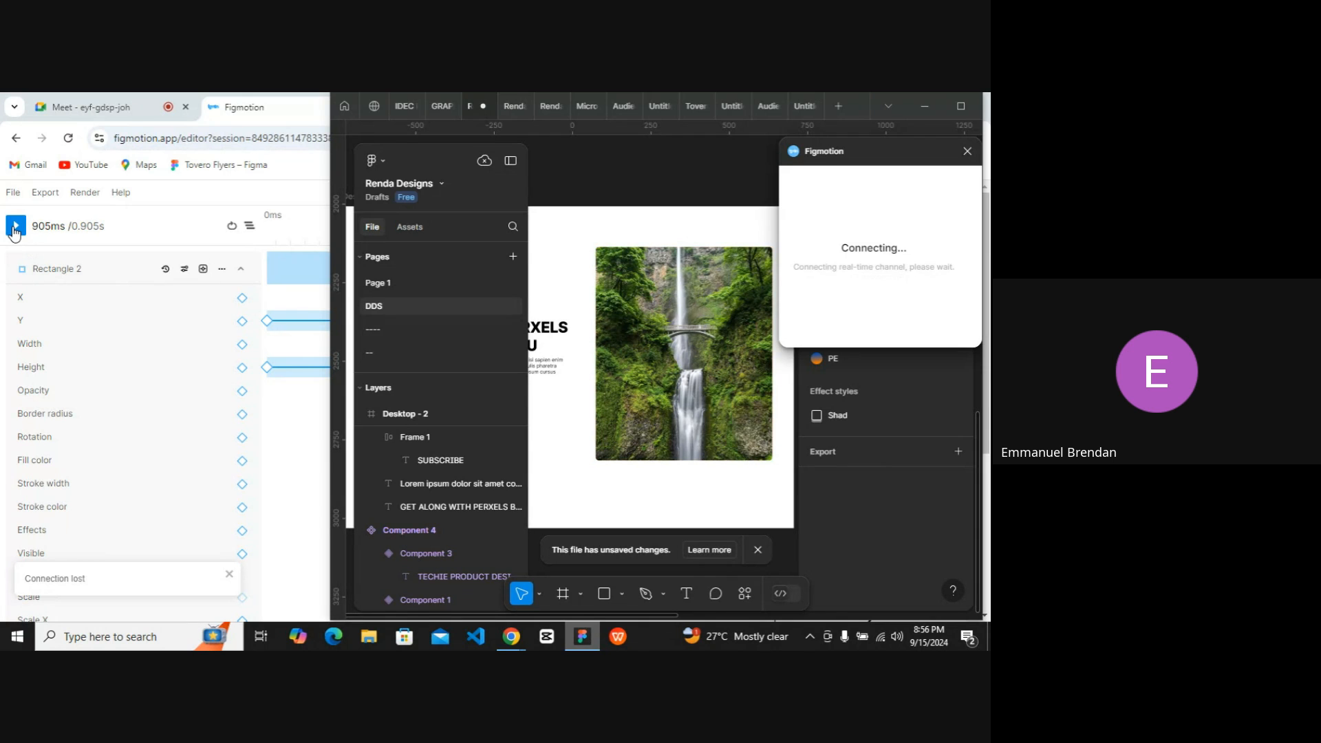
{"action": "left_click", "coordinate": [15, 231]}
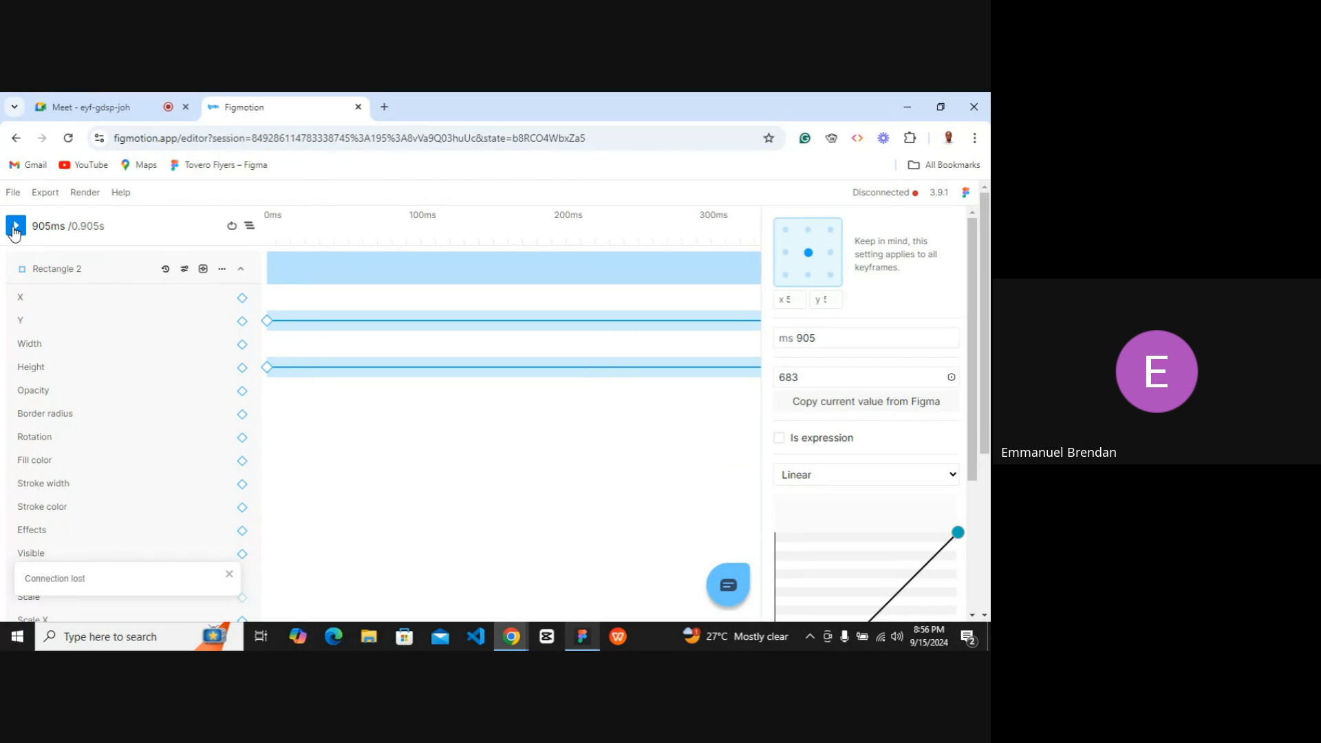
{"action": "left_click", "coordinate": [588, 645]}
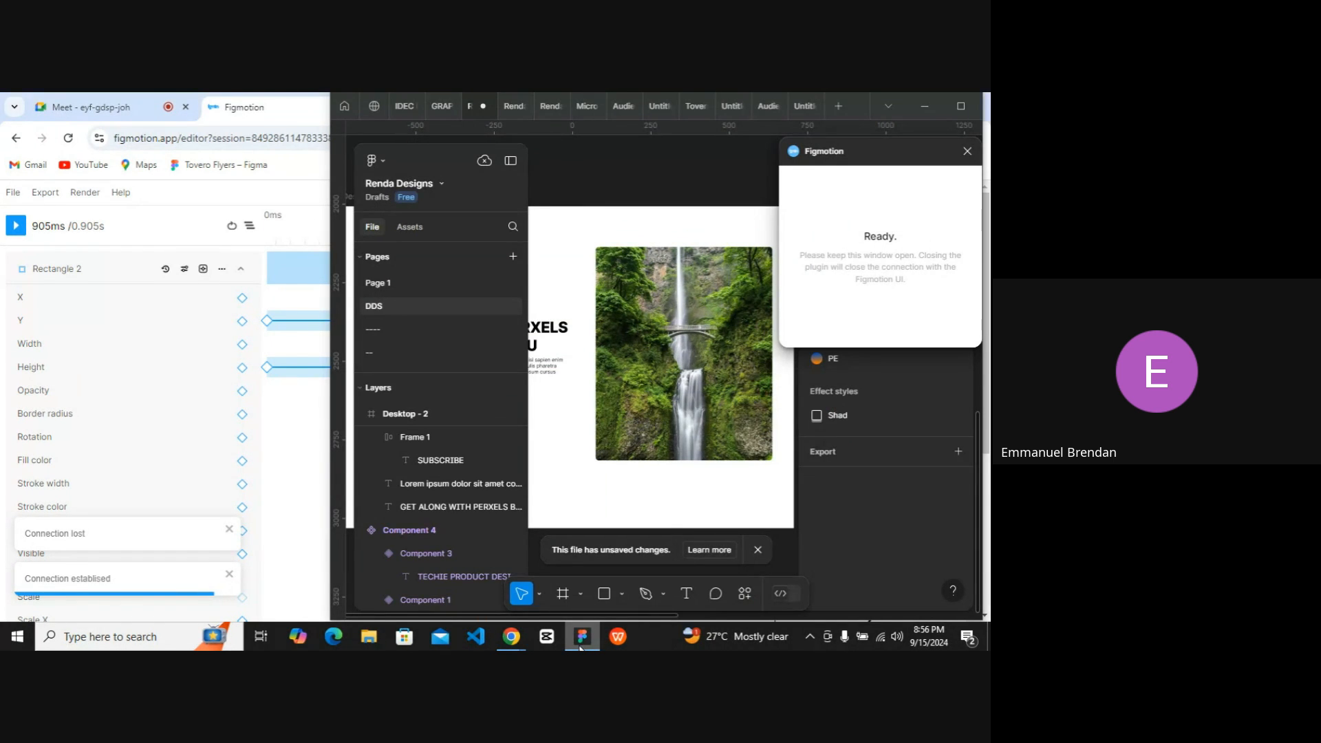
{"action": "left_click", "coordinate": [581, 645]}
{"action": "left_click", "coordinate": [940, 109]}
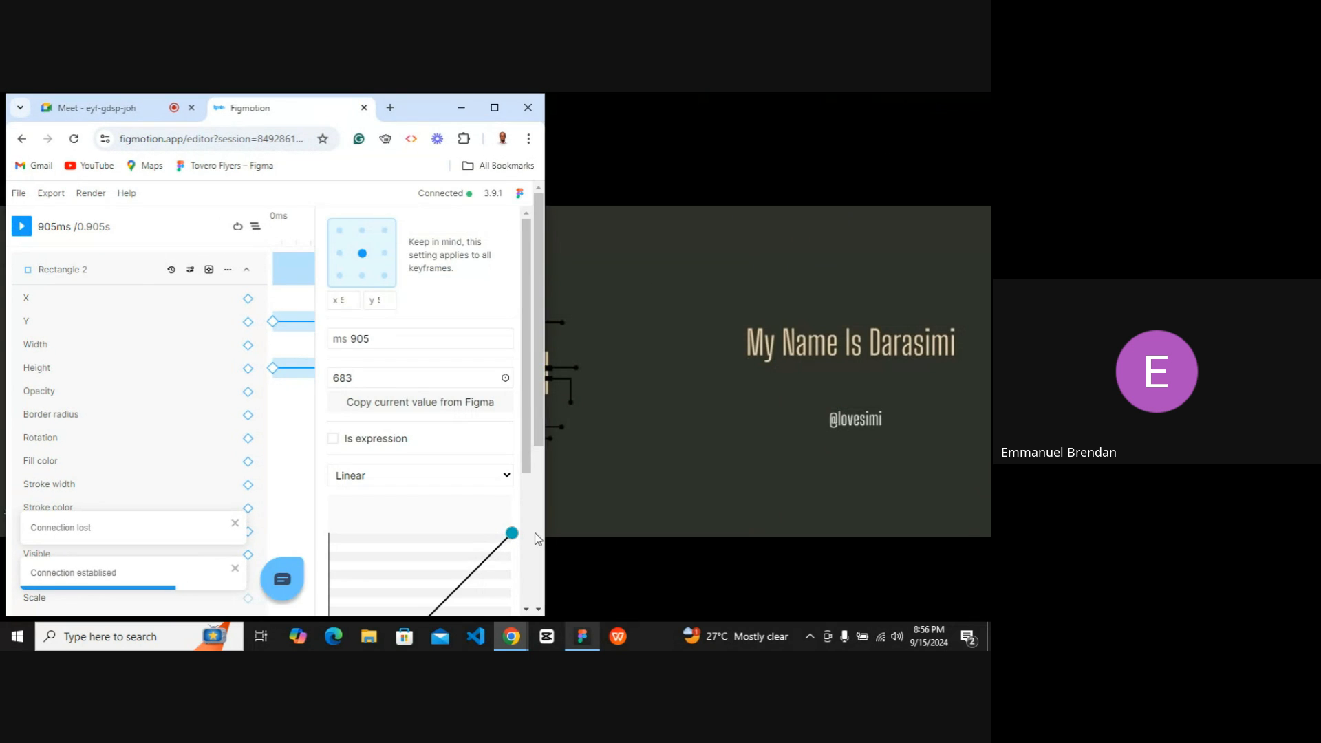
{"action": "left_click", "coordinate": [582, 637]}
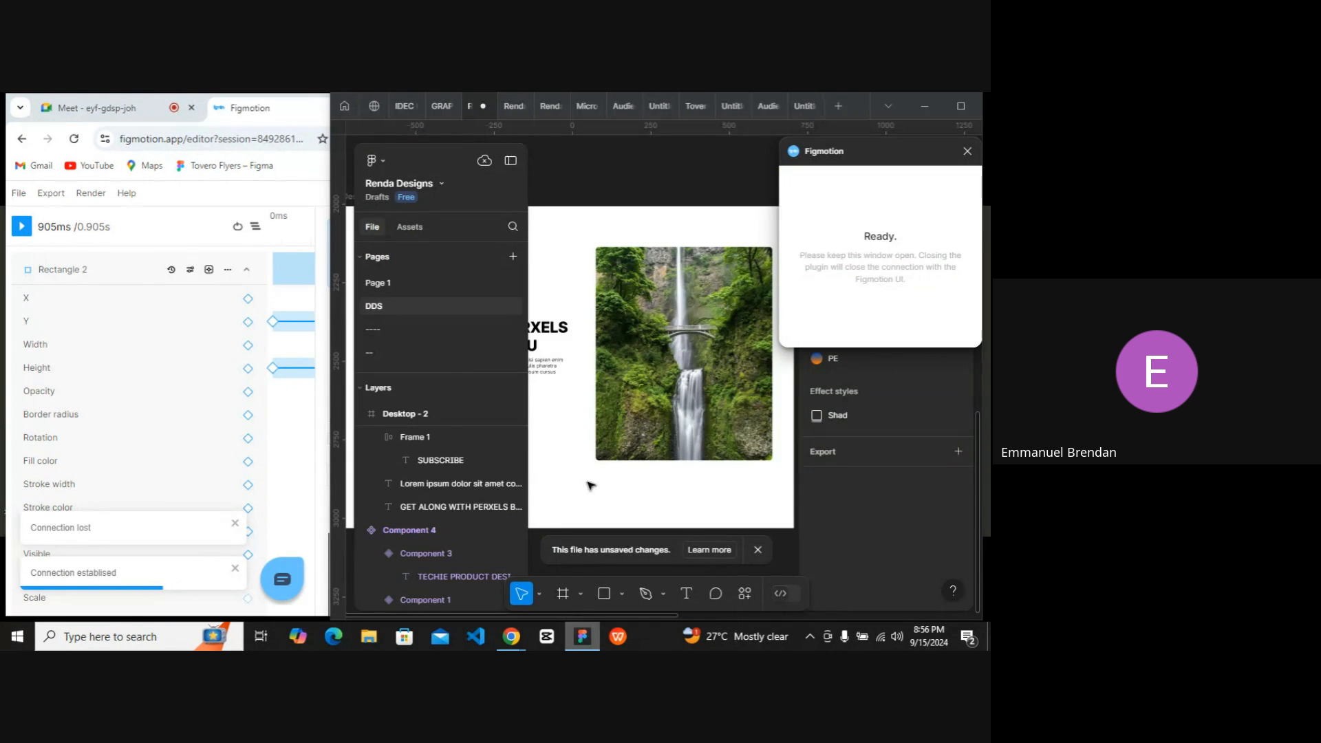
{"action": "left_click", "coordinate": [21, 229]}
{"action": "left_click", "coordinate": [21, 229]}
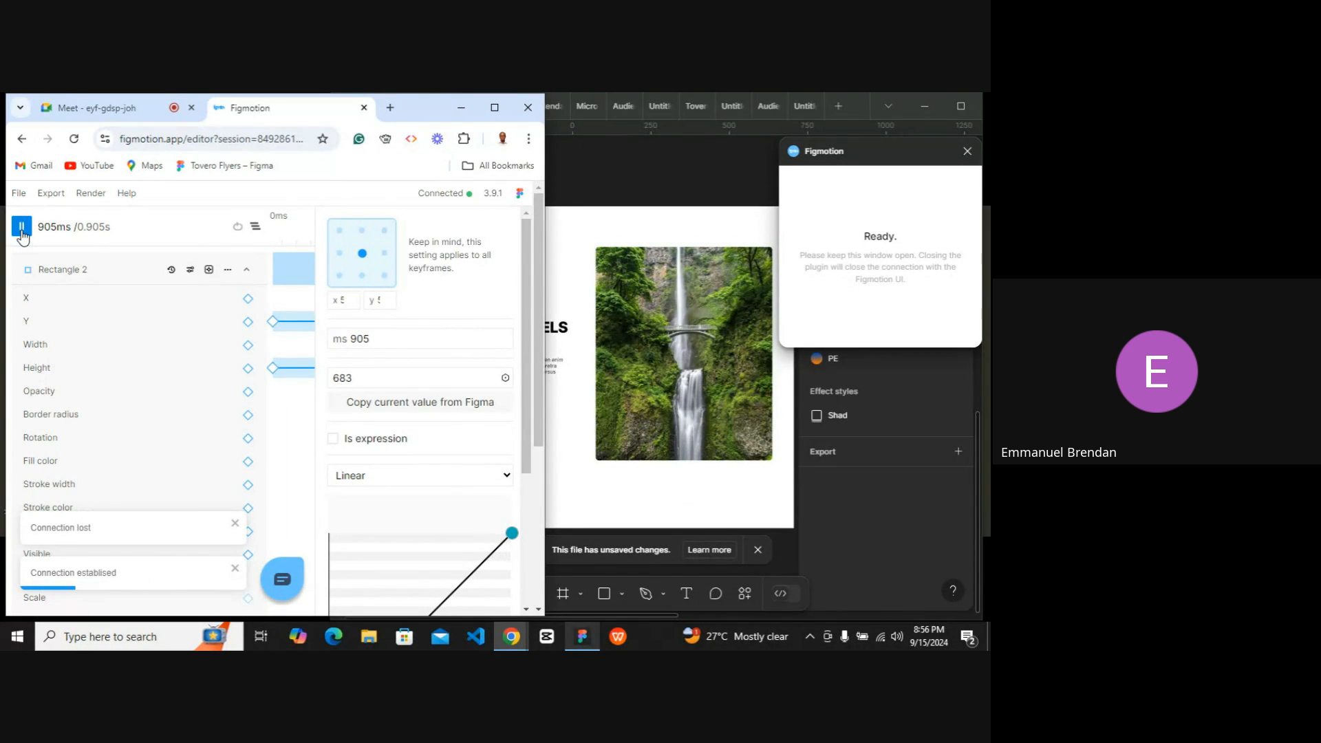
{"action": "left_click", "coordinate": [23, 233]}
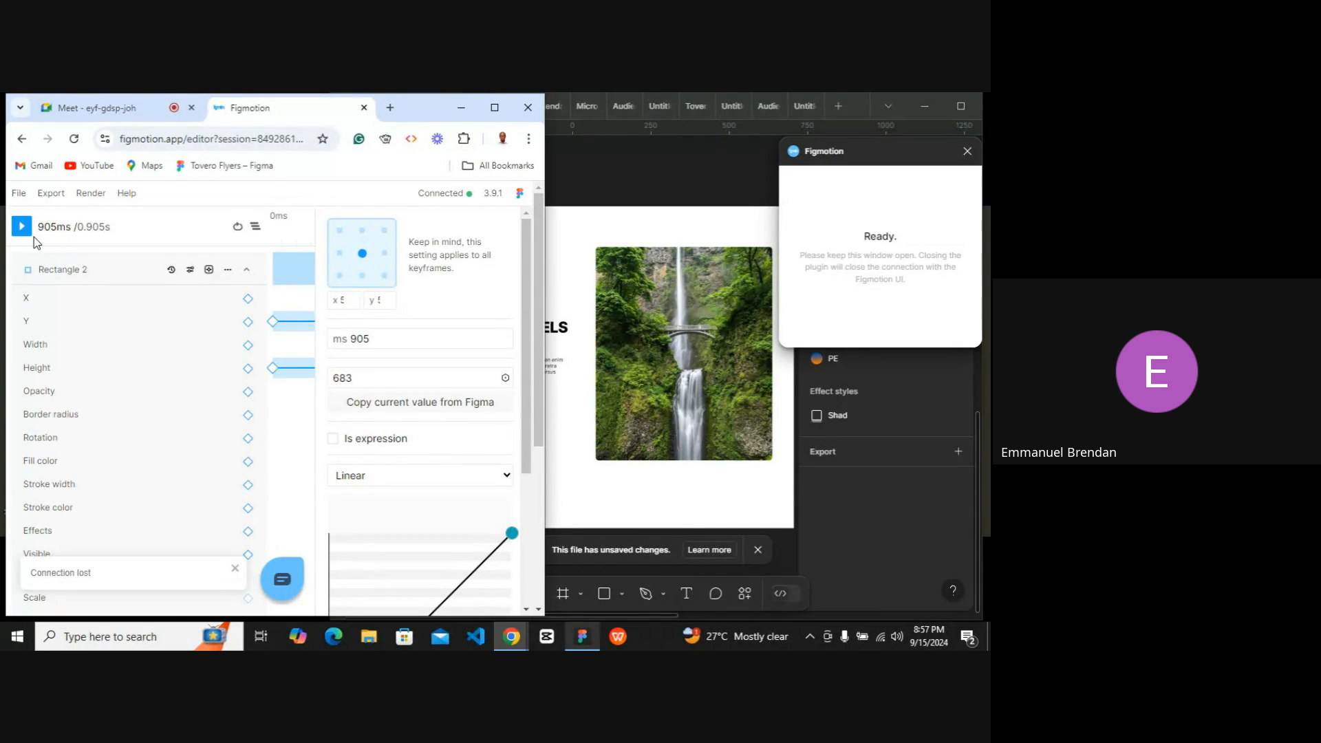
Switch between the browser tabs and replay the animation several times.
{"action": "left_click", "coordinate": [104, 108]}
{"action": "left_click", "coordinate": [252, 108]}
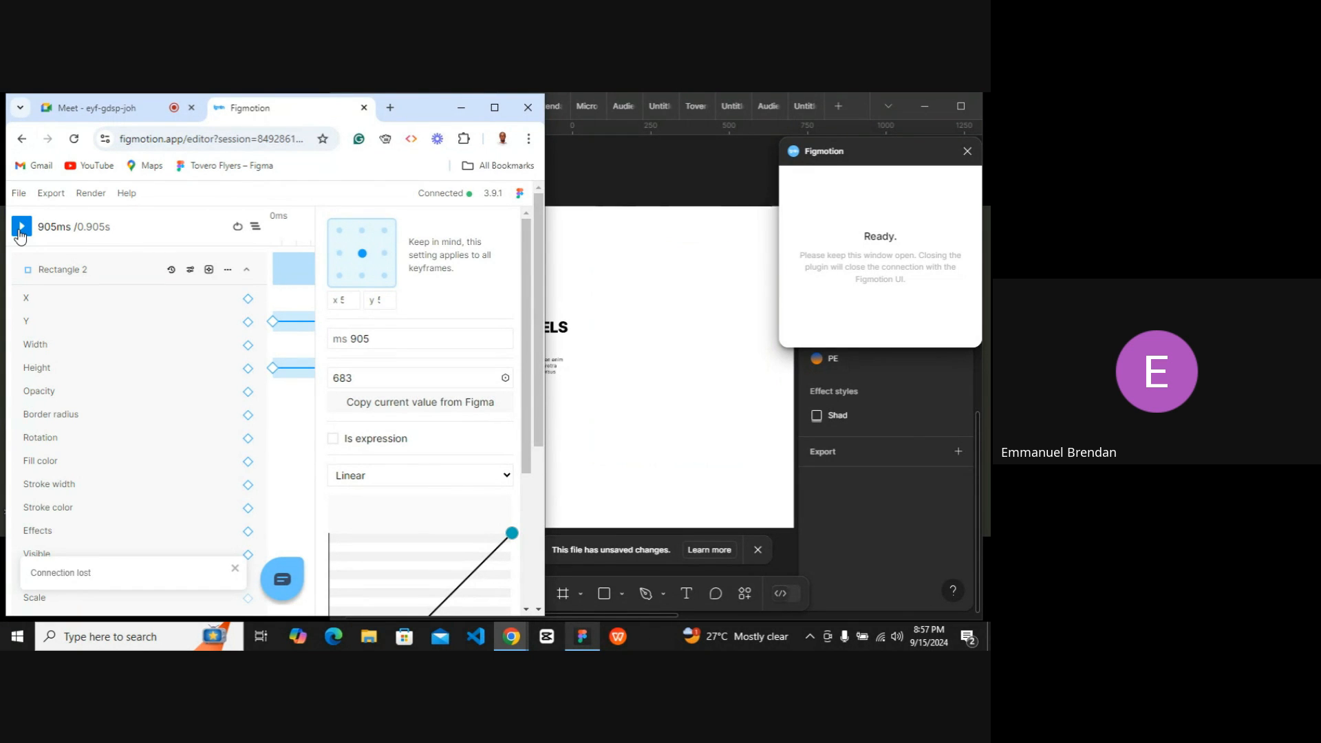
{"action": "left_click", "coordinate": [21, 227]}
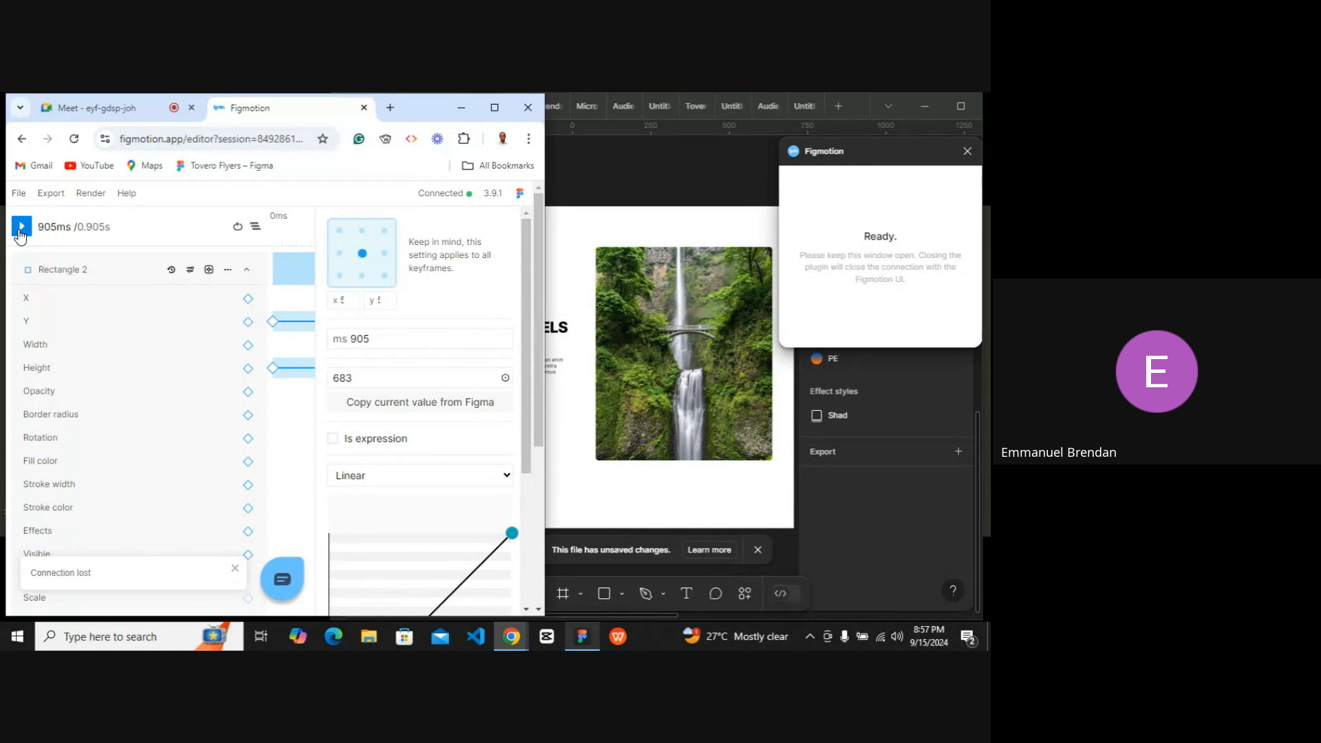
{"action": "left_click", "coordinate": [20, 233]}
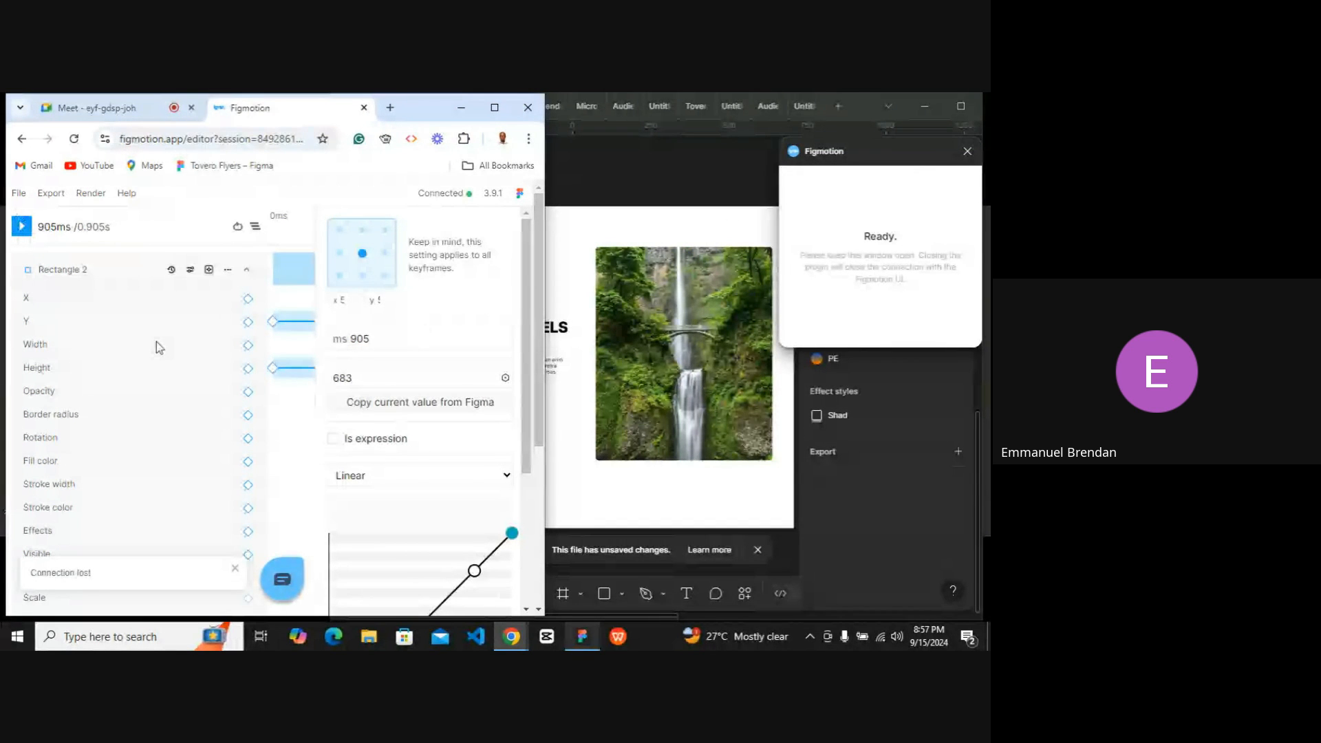
{"action": "left_click", "coordinate": [22, 230]}
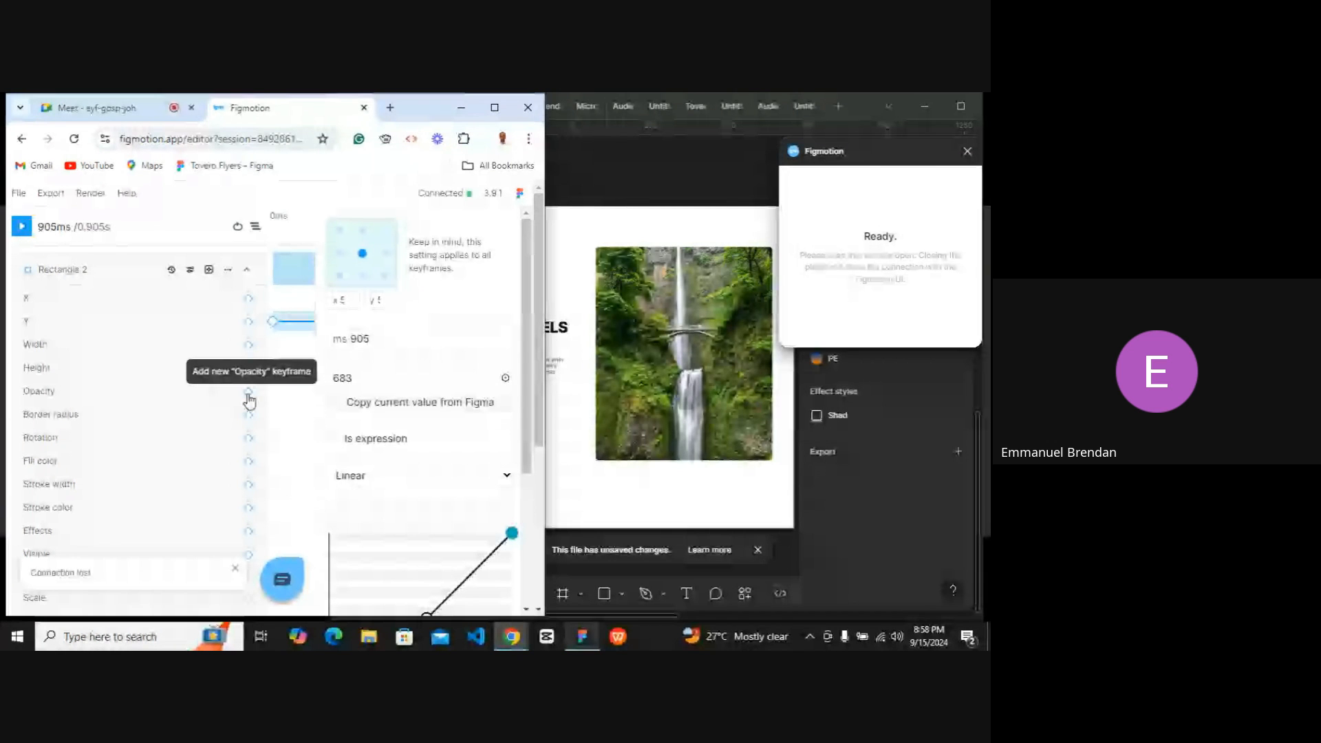
Add an Opacity keyframe track to Rectangle 2 and set its 0 ms starting value to 0.
{"action": "left_click", "coordinate": [249, 393]}
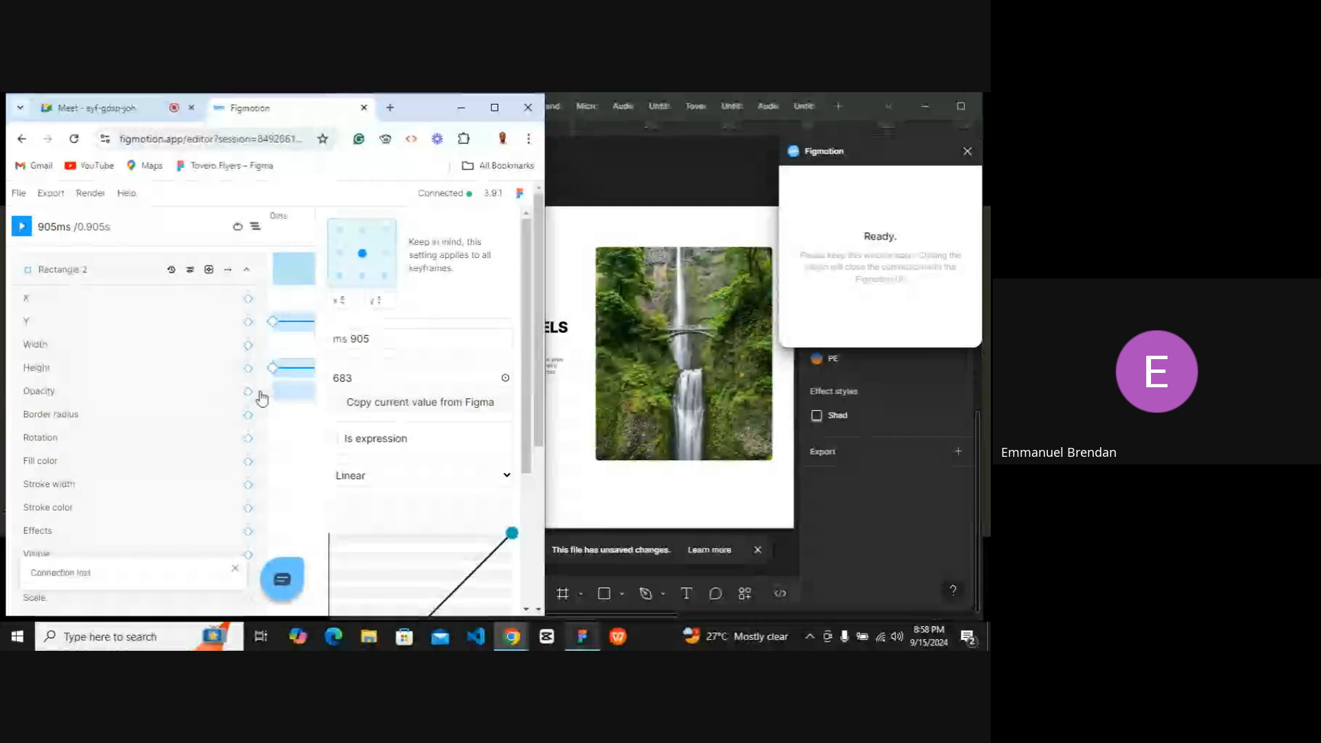
{"action": "left_click", "coordinate": [494, 107]}
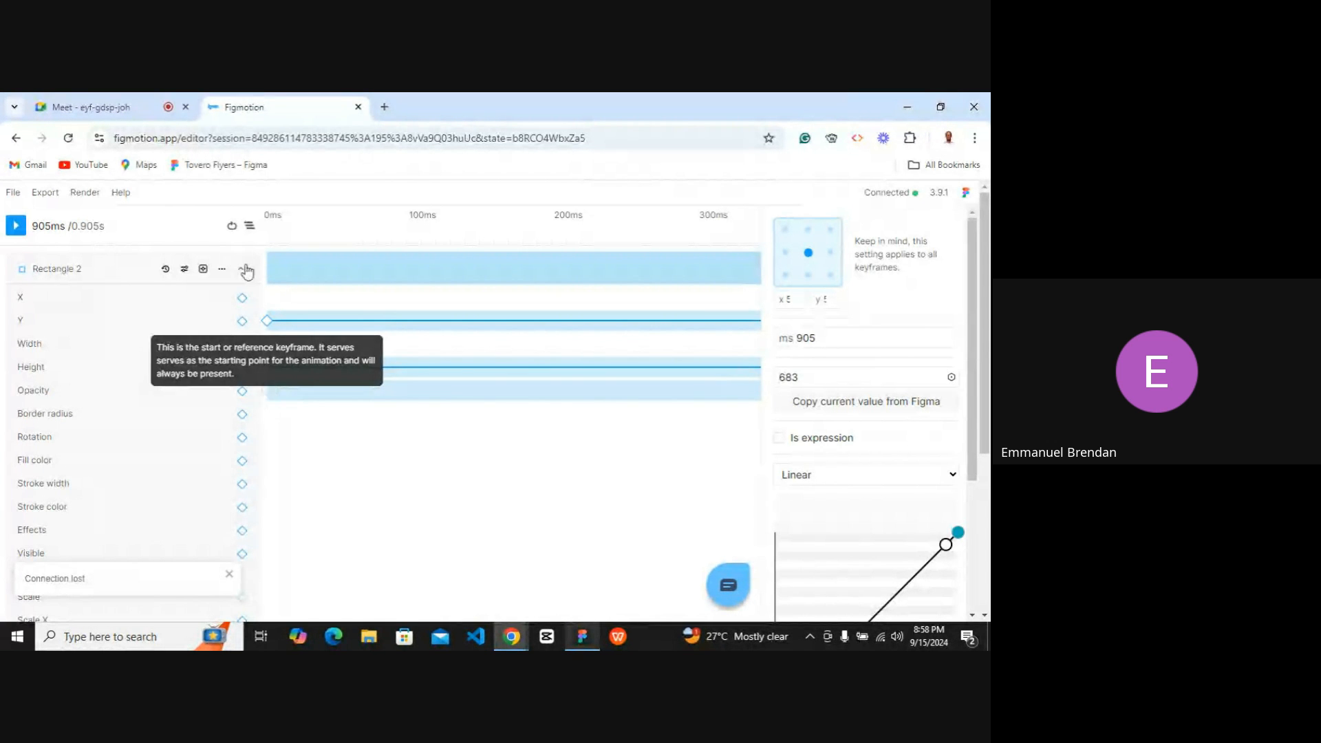
{"action": "left_click_drag", "start_coordinate": [279, 246], "coordinate": [258, 229]}
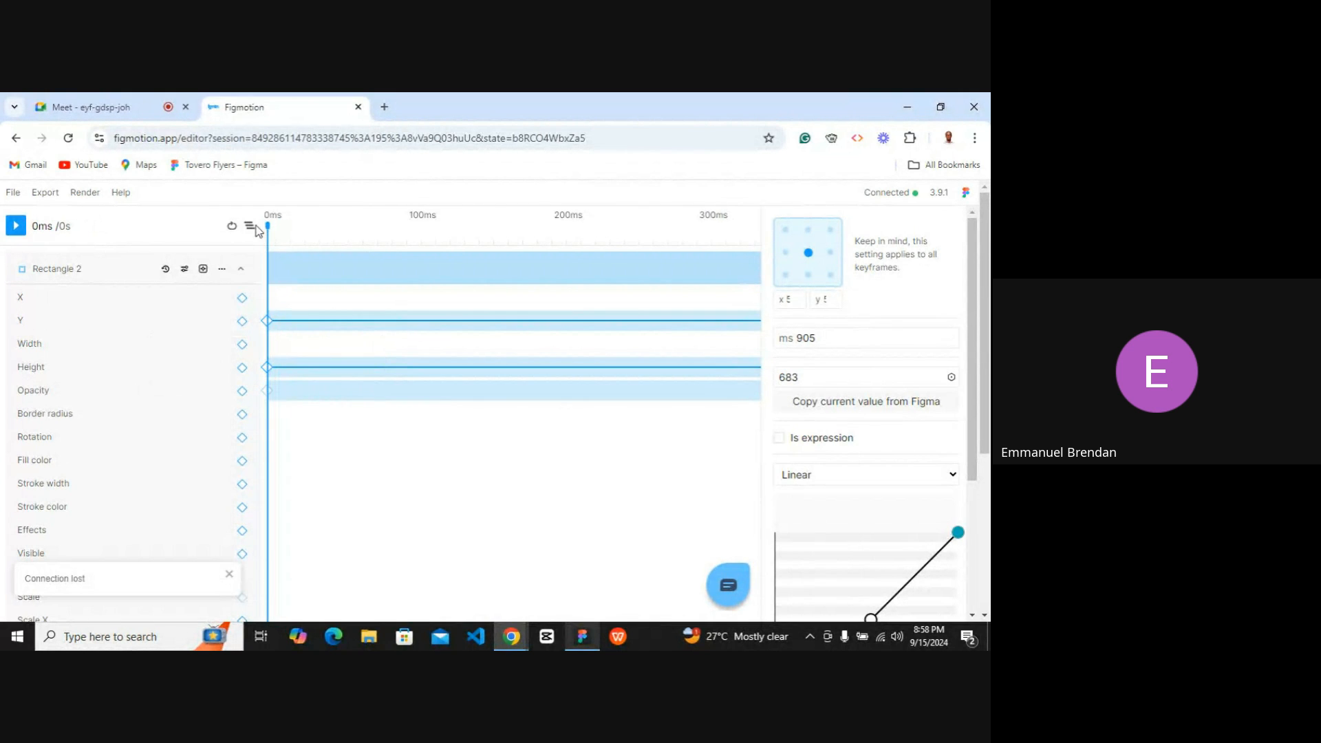
{"action": "left_click", "coordinate": [267, 393]}
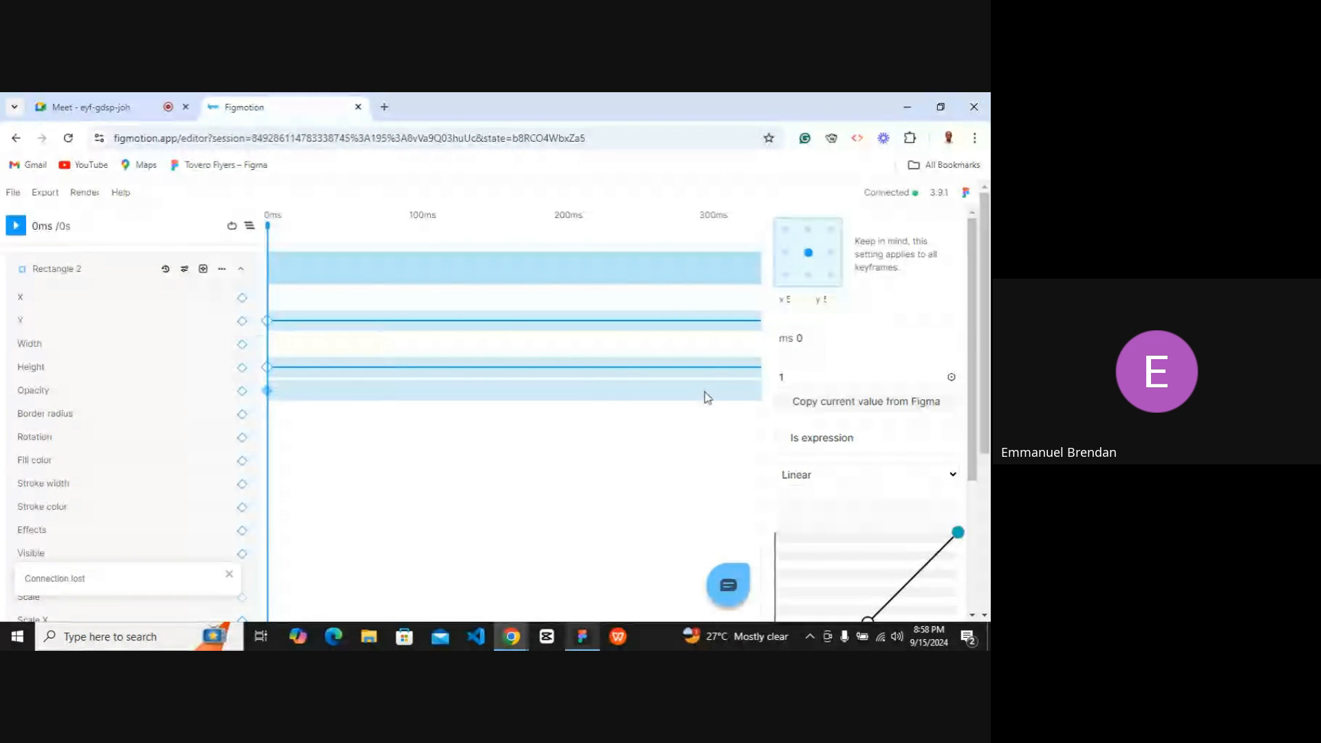
{"action": "left_click", "coordinate": [795, 376]}
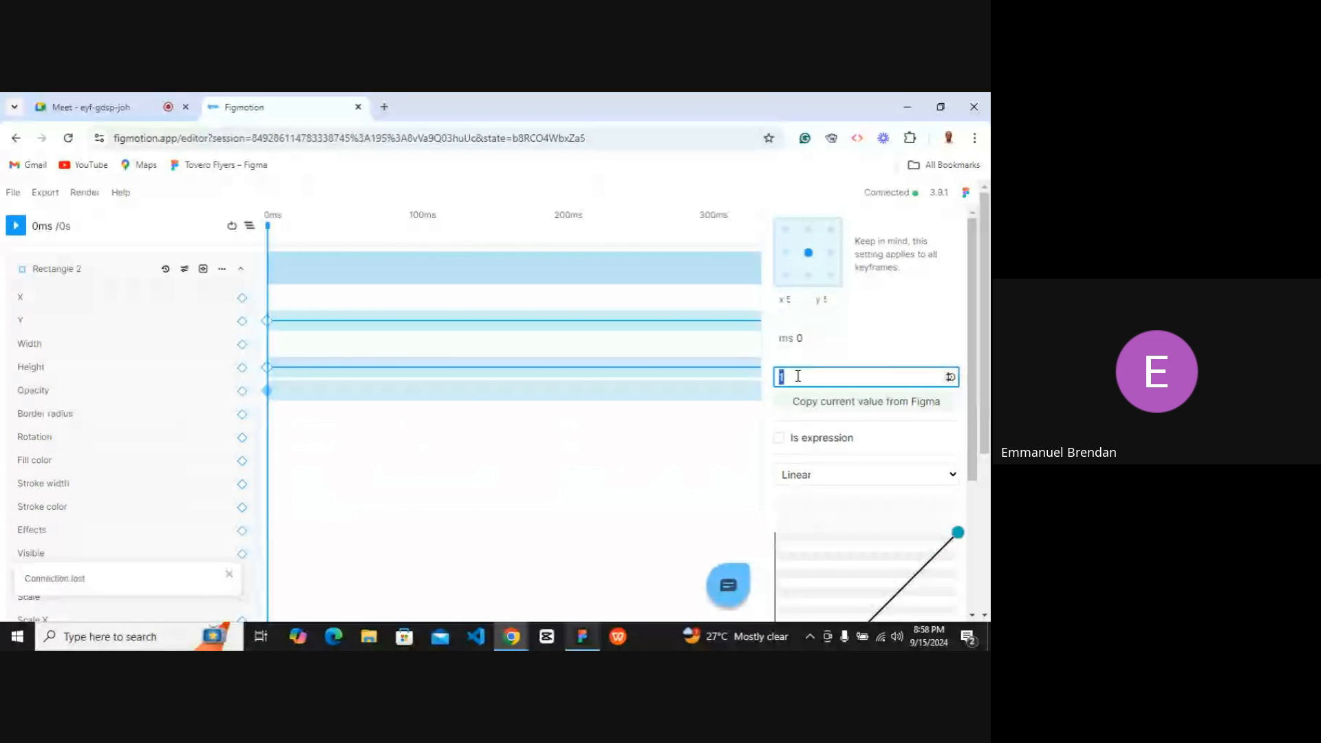
{"action": "type", "text": "0"}
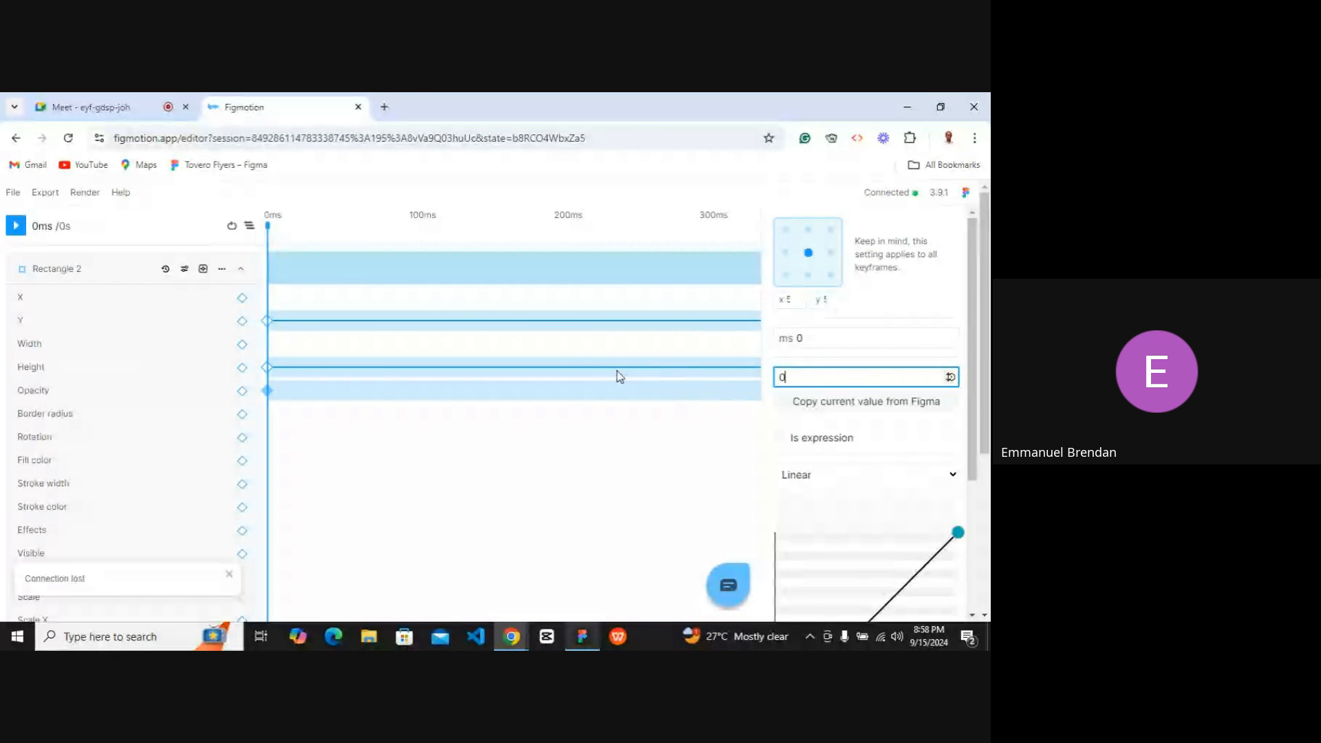
Set the Opacity keyframe at 905 ms to 1.
{"action": "scroll", "coordinate": [619, 377], "scroll_direction": "right", "scroll_amount": 5}
{"action": "scroll", "coordinate": [620, 377], "scroll_direction": "right", "scroll_amount": 2}
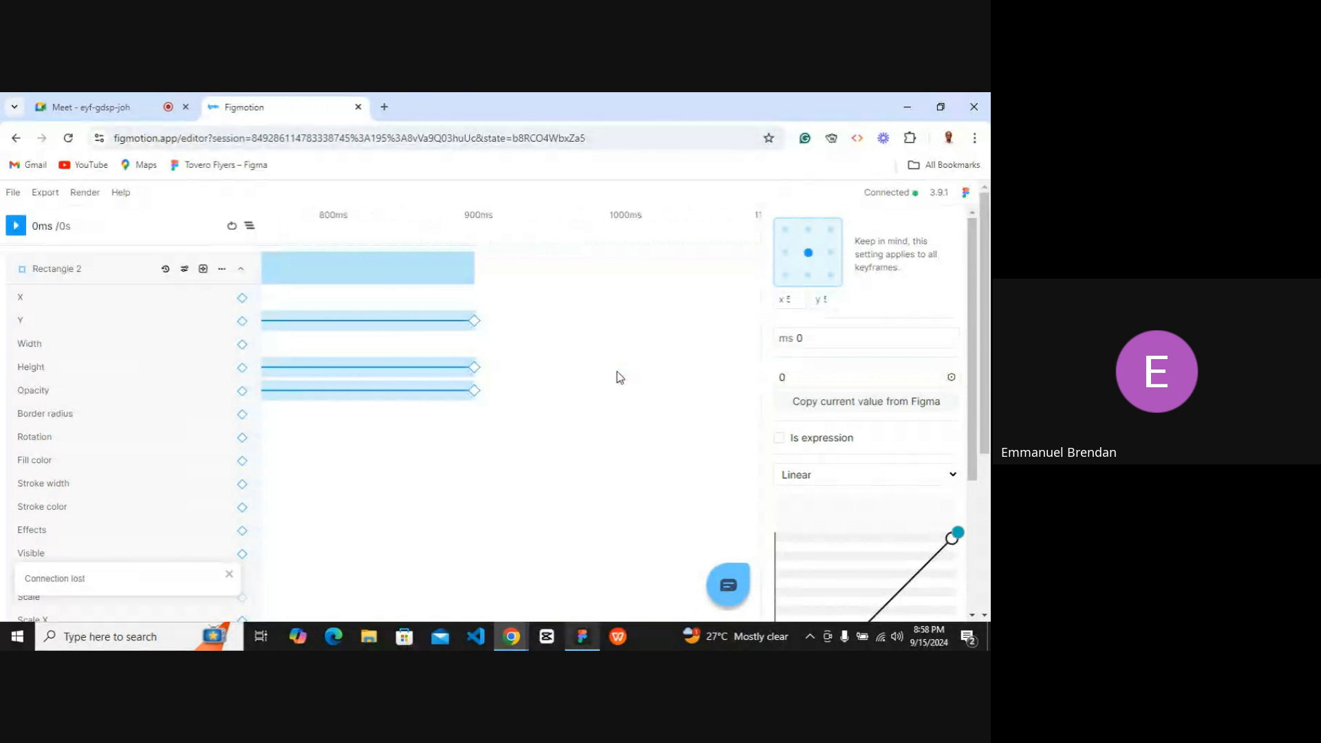
{"action": "left_click", "coordinate": [468, 391]}
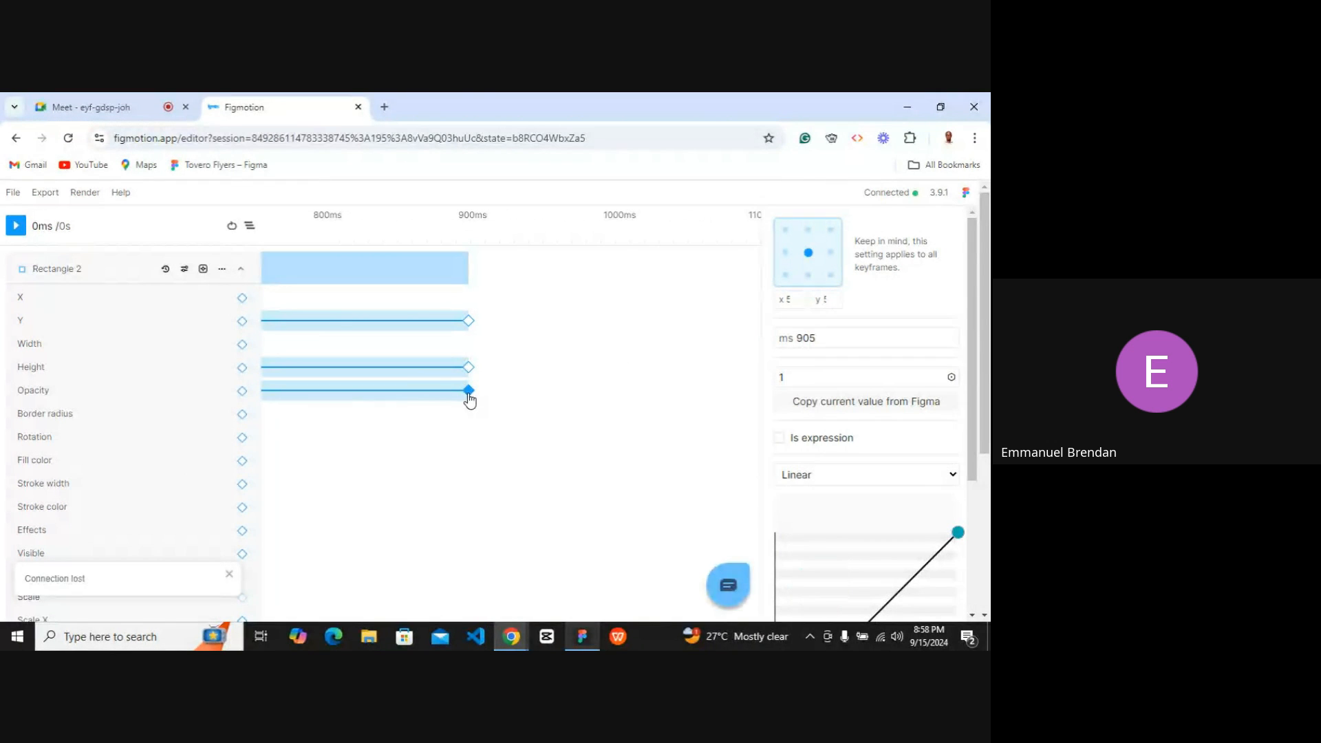
{"action": "double_click", "coordinate": [797, 376]}
{"action": "type", "text": "2"}
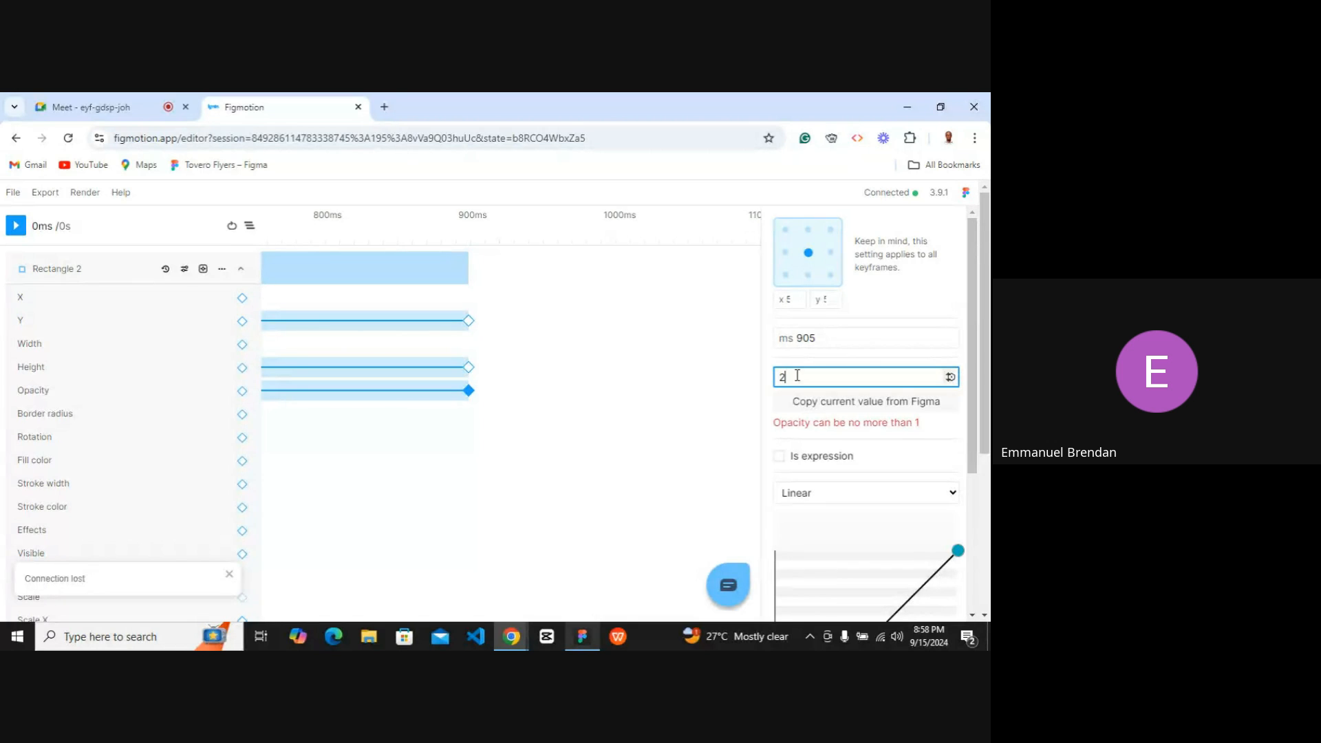
{"action": "key", "text": "BackSpace"}
{"action": "type", "text": "1"}
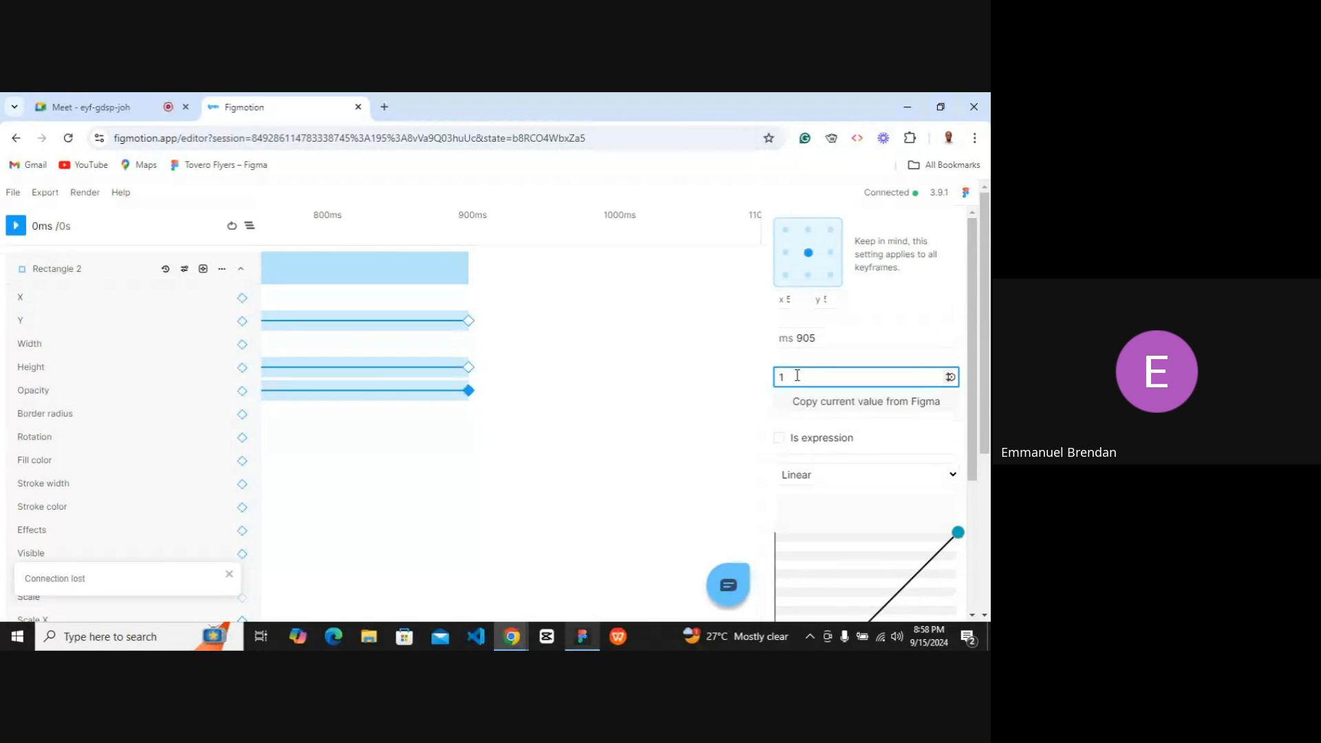
{"action": "scroll", "coordinate": [589, 369], "scroll_direction": "left", "scroll_amount": 5}
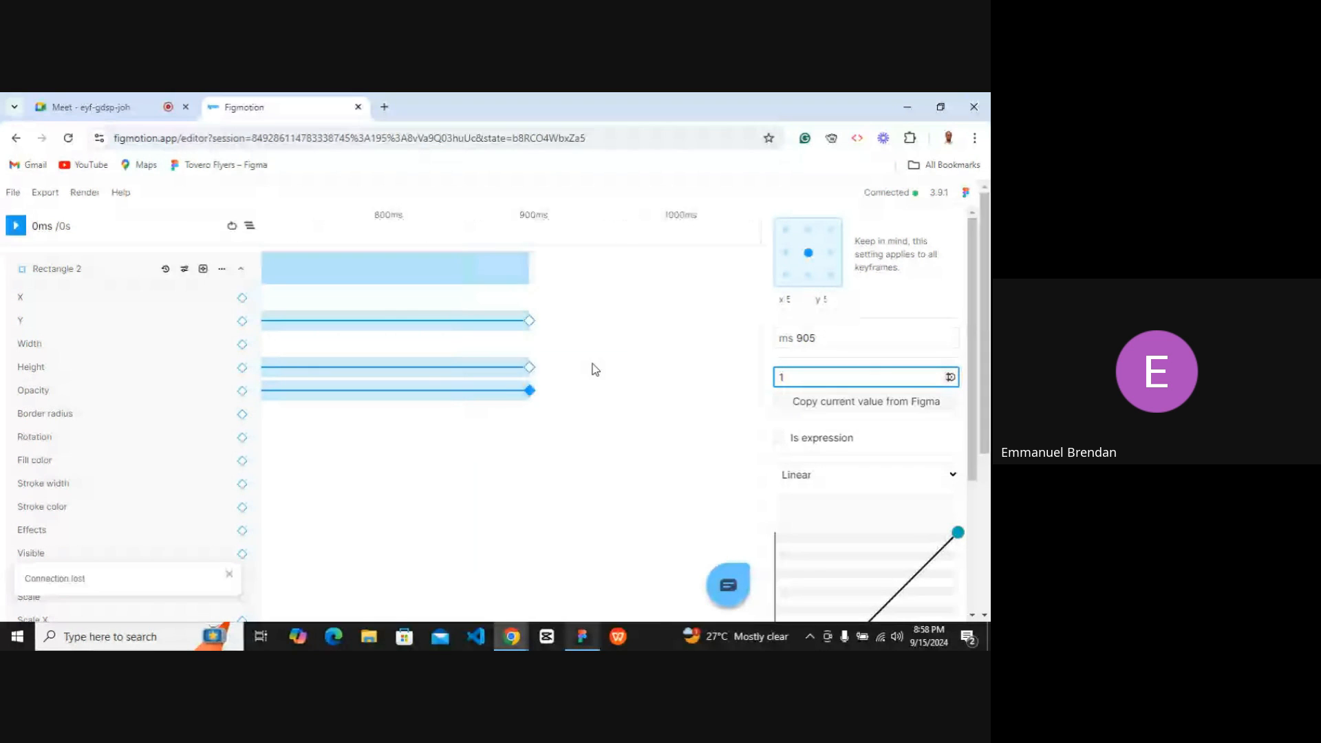
Play the animation beside the Figma canvas to preview Rectangle 2's opacity fade-in.
{"action": "scroll", "coordinate": [517, 404], "scroll_direction": "left", "scroll_amount": 3}
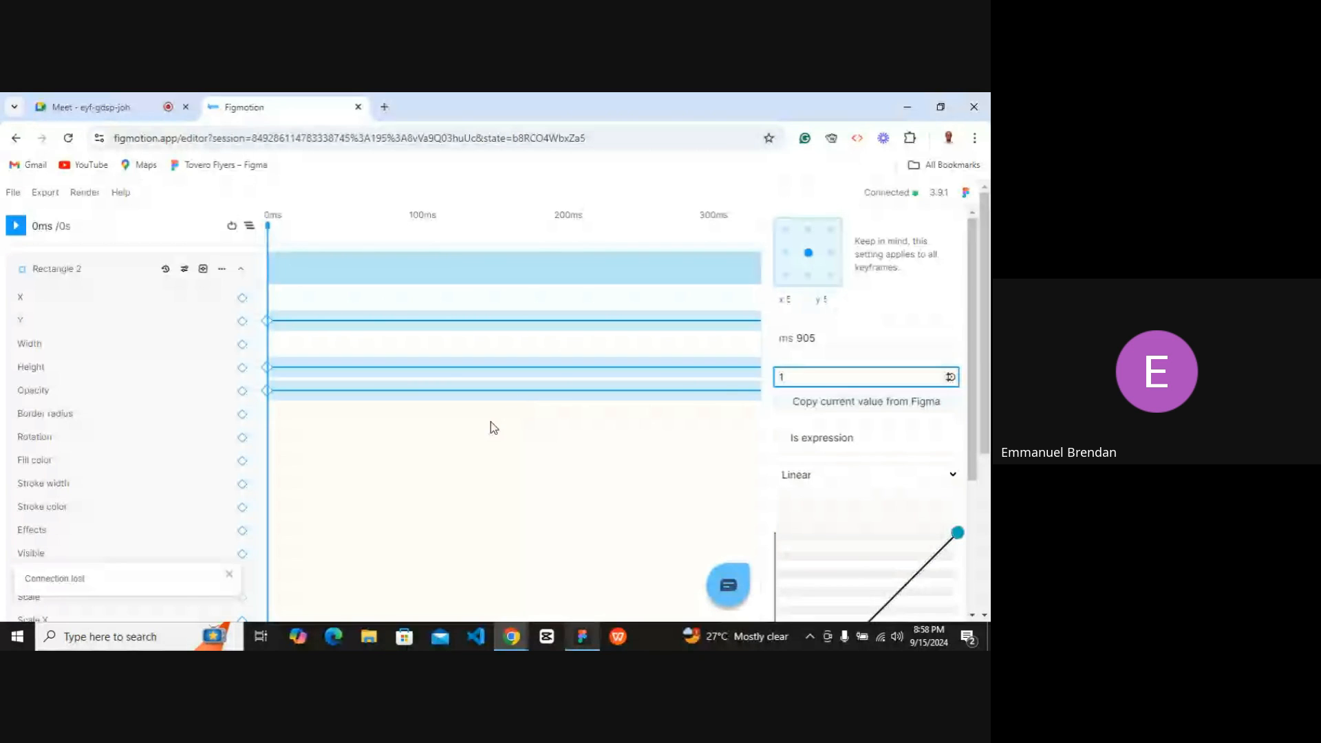
{"action": "left_click", "coordinate": [940, 107]}
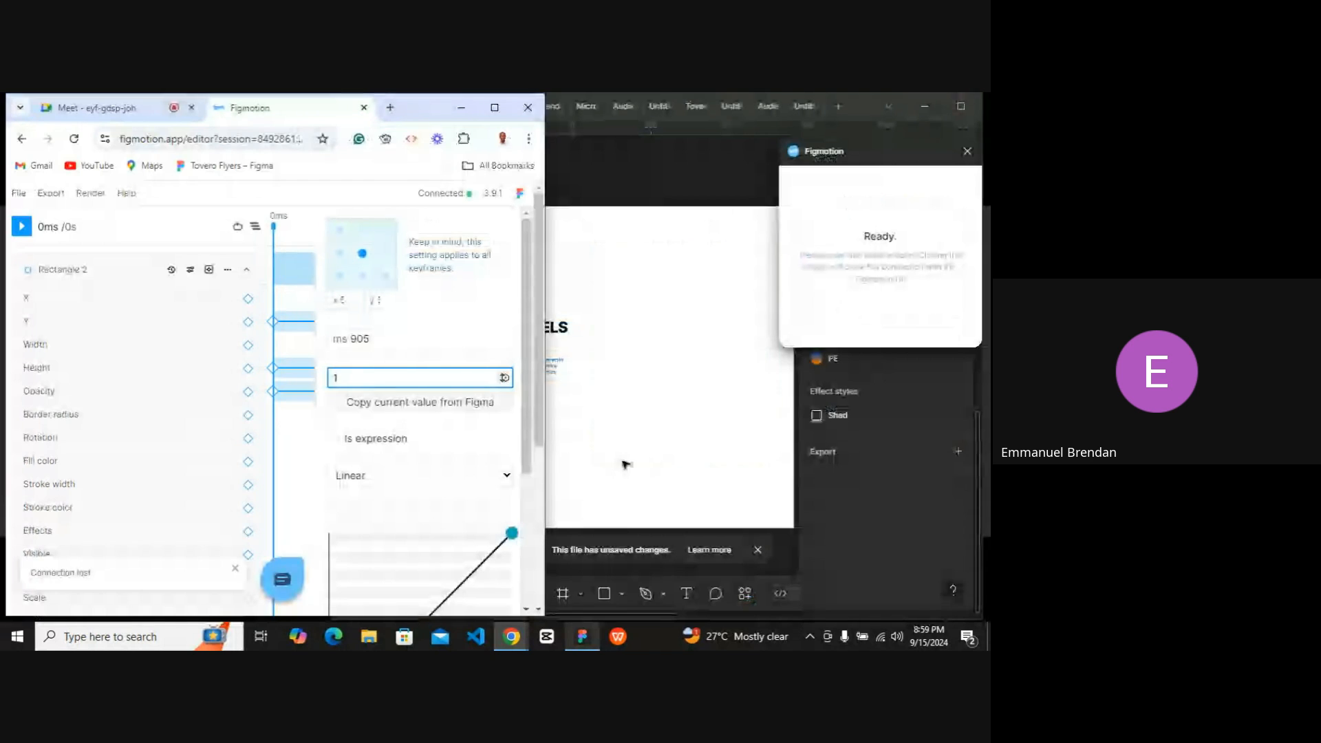
{"action": "left_click", "coordinate": [24, 229]}
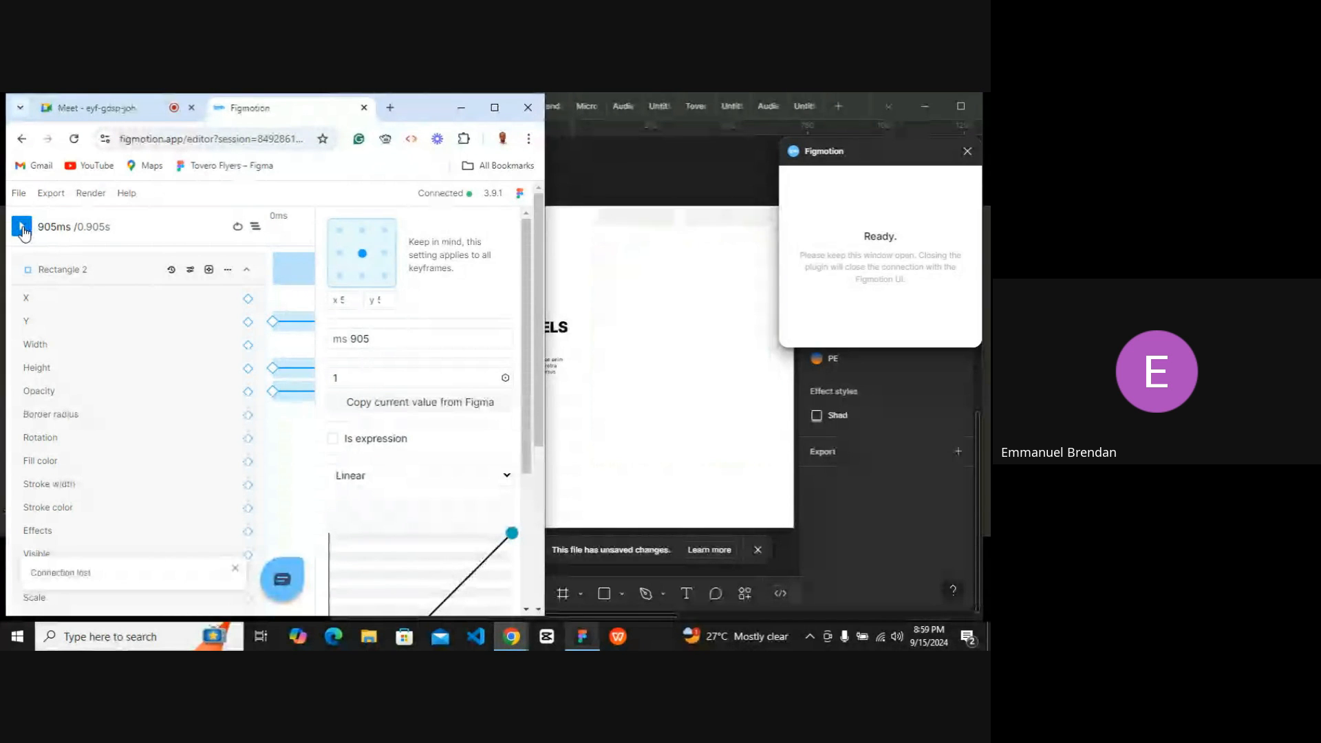
{"action": "left_click", "coordinate": [23, 230]}
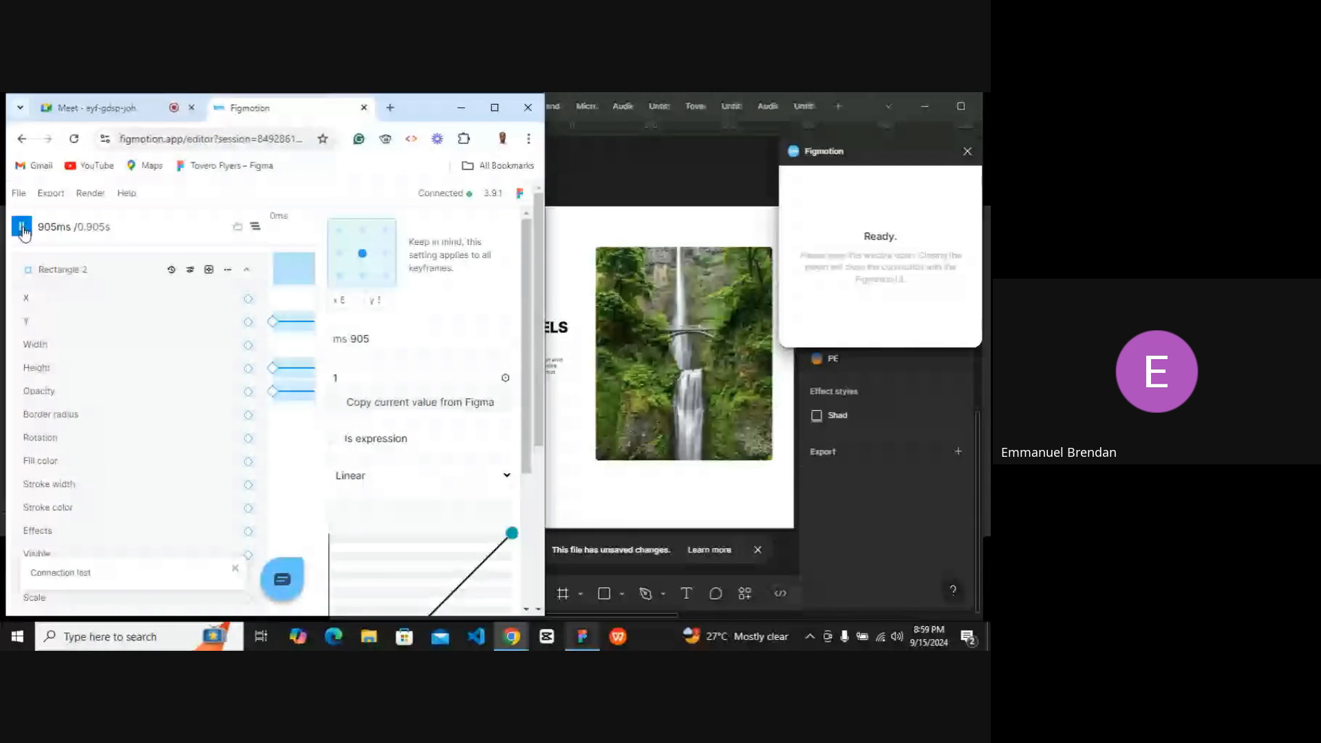
{"action": "left_click", "coordinate": [22, 229]}
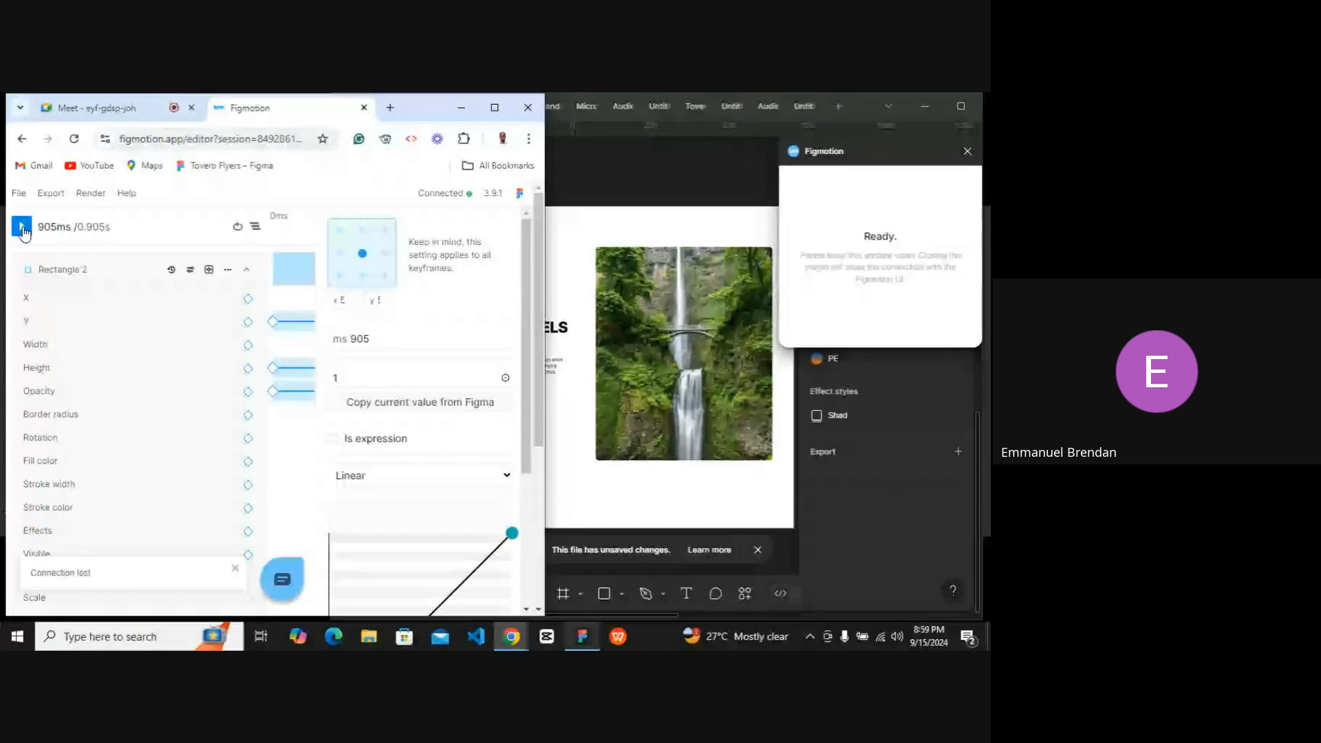
{"action": "left_click", "coordinate": [23, 229]}
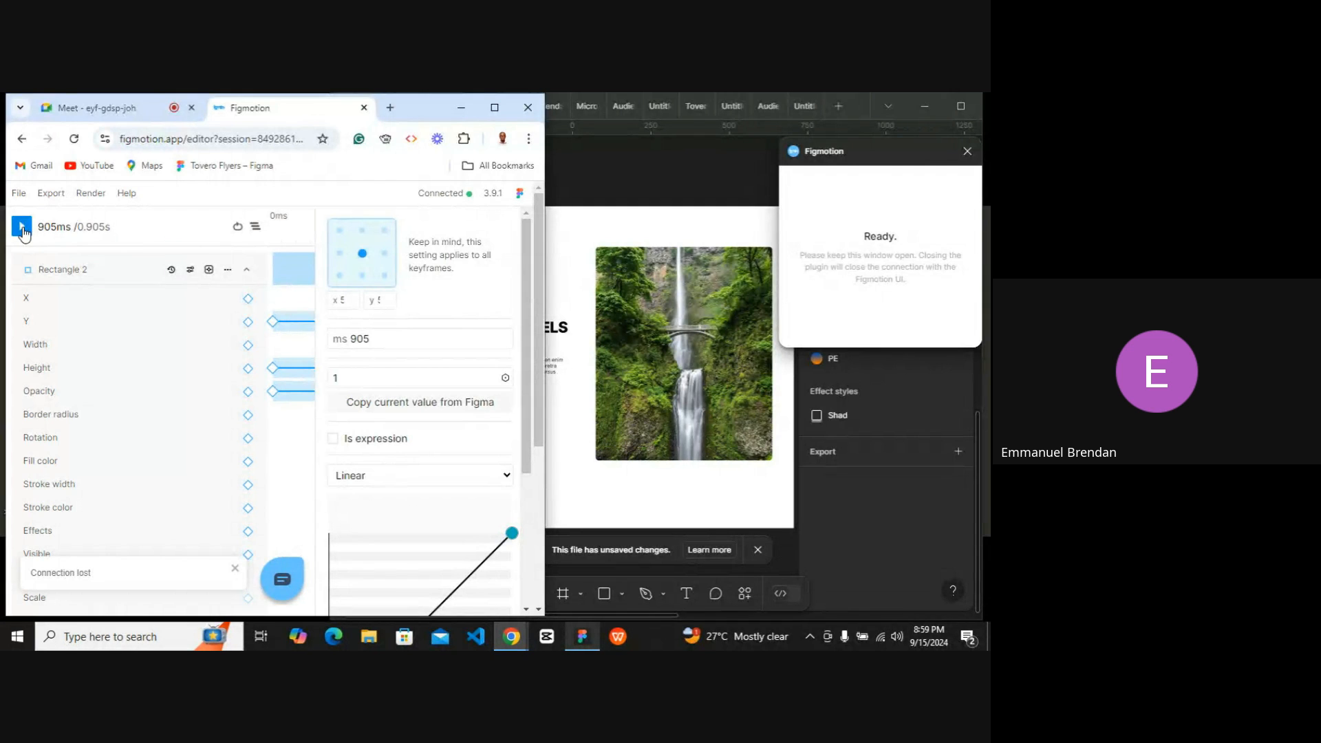
{"action": "left_click", "coordinate": [23, 229]}
{"action": "left_click", "coordinate": [23, 229]}
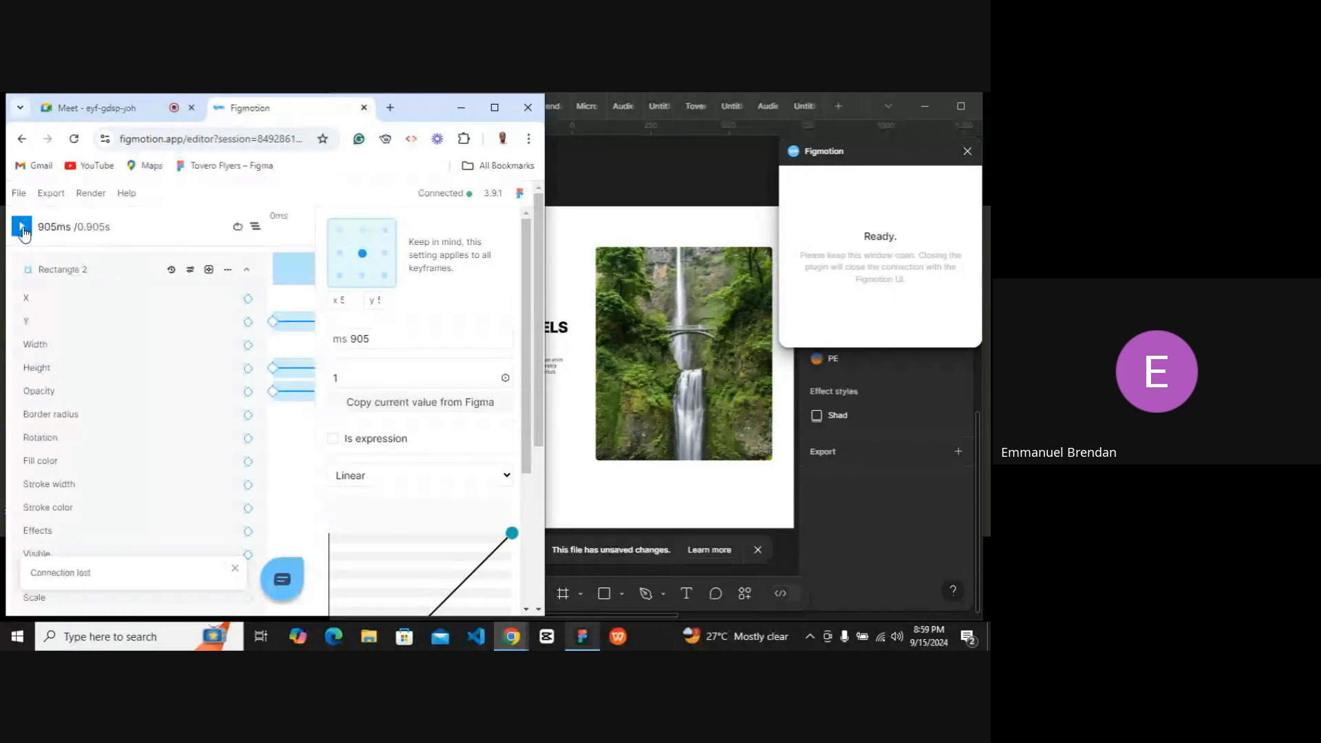
{"action": "left_click", "coordinate": [23, 229]}
Examine Rectangle 2's keyframe tracks along the timeline, switching between full and side-by-side windows.
{"action": "left_click", "coordinate": [492, 109]}
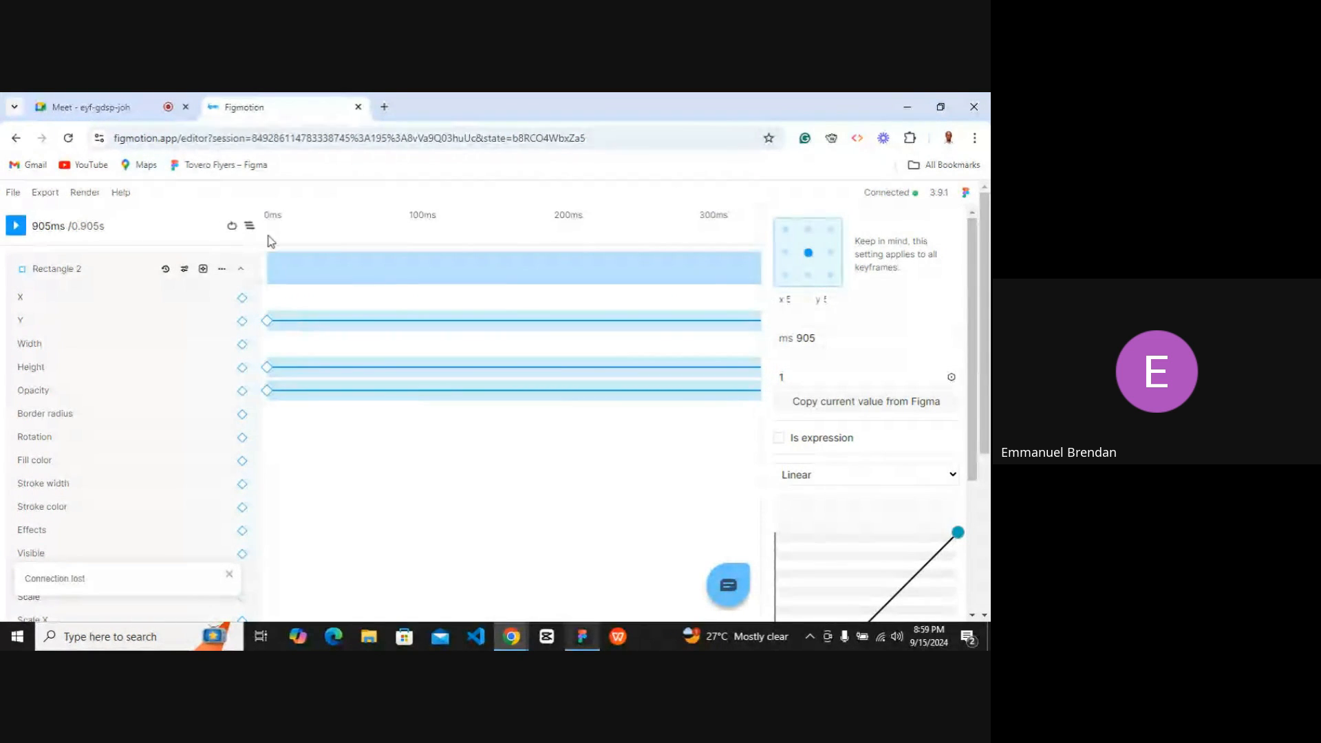
{"action": "scroll", "coordinate": [305, 240], "scroll_direction": "right", "scroll_amount": 1}
{"action": "scroll", "coordinate": [572, 309], "scroll_direction": "right", "scroll_amount": 10}
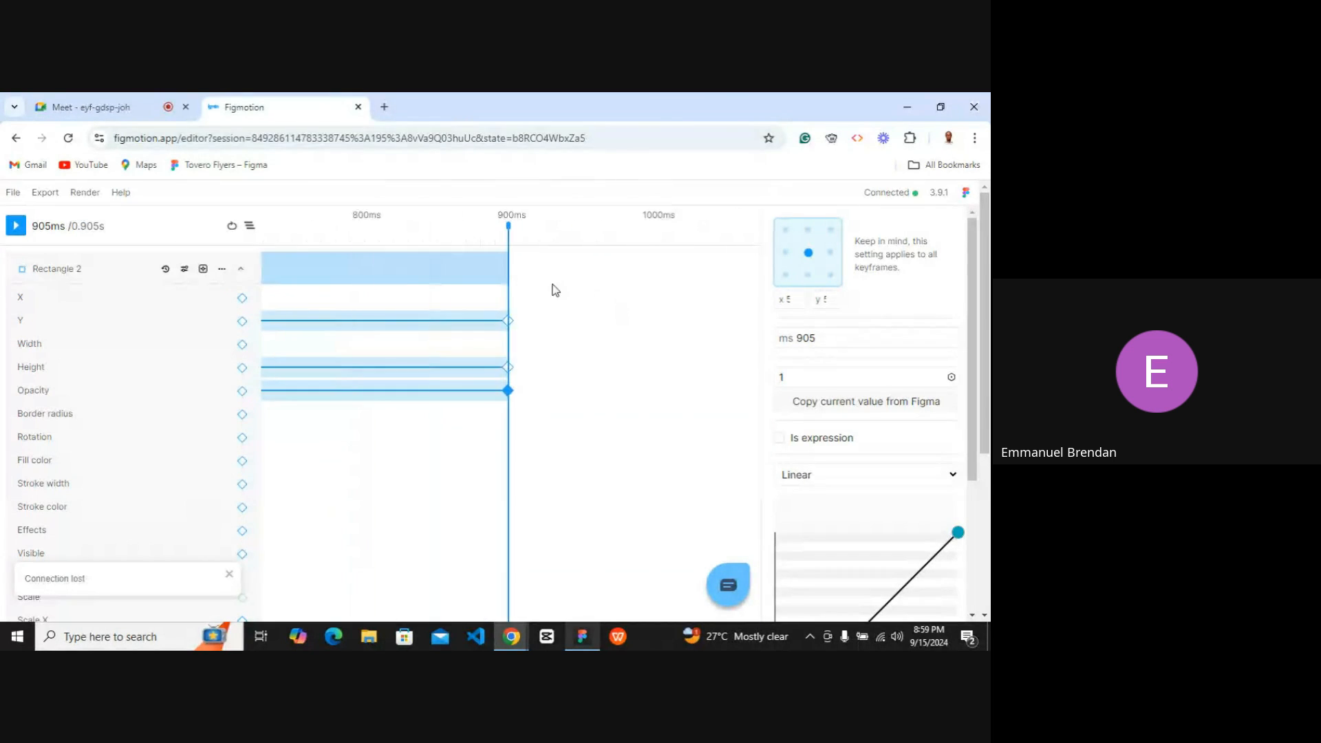
{"action": "scroll", "coordinate": [606, 251], "scroll_direction": "left", "scroll_amount": 9}
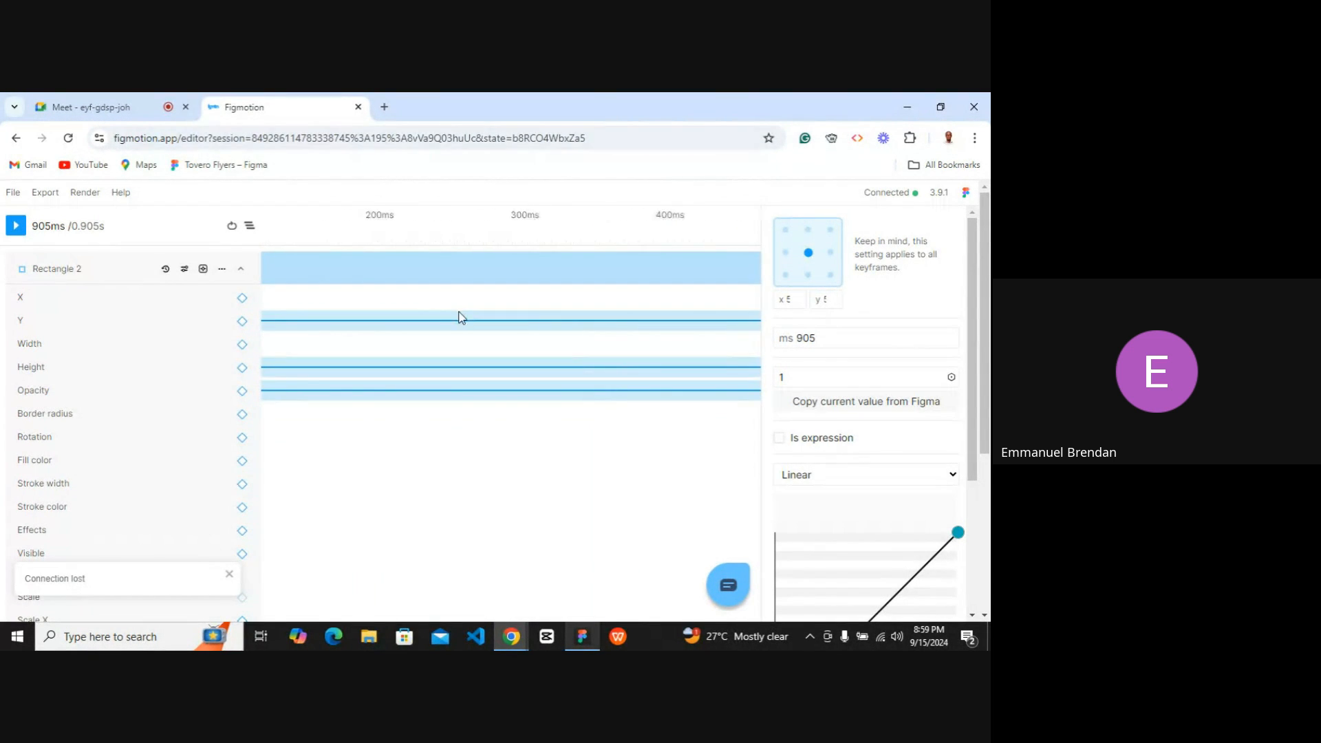
{"action": "scroll", "coordinate": [463, 314], "scroll_direction": "up", "scroll_amount": 1}
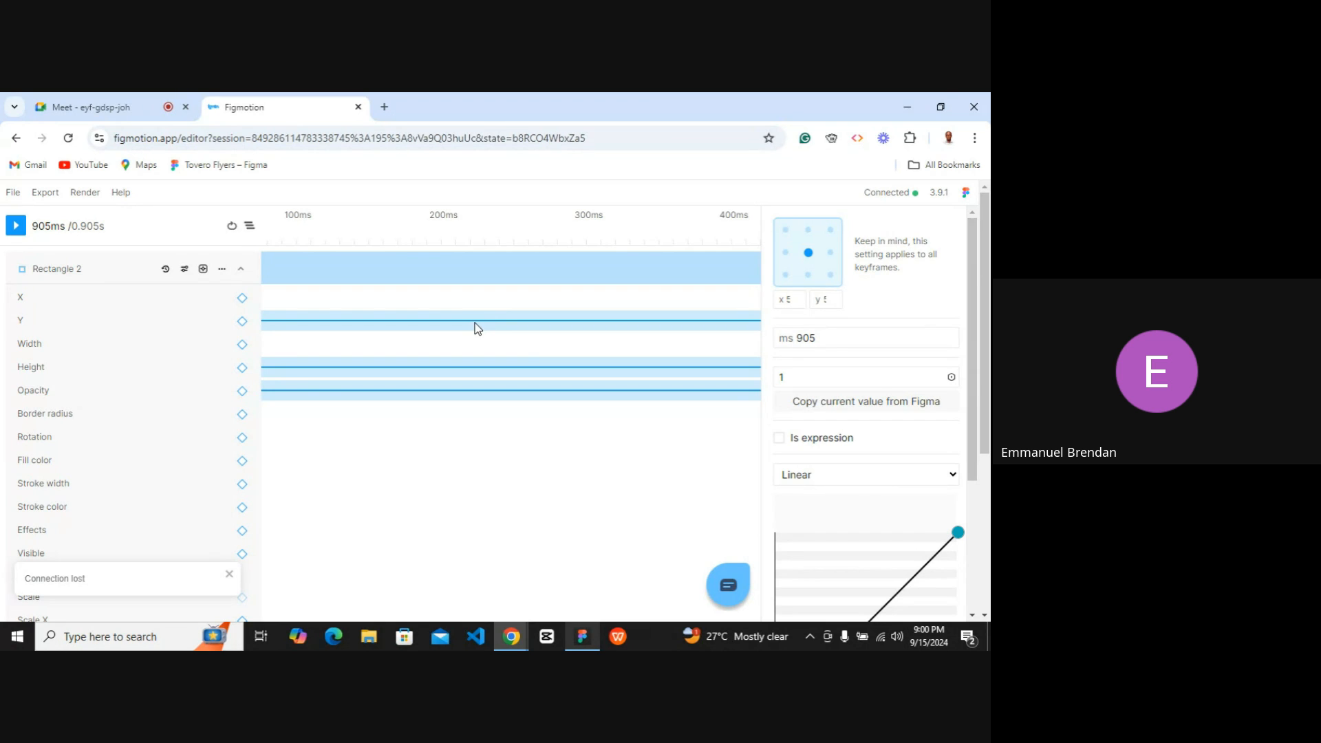
{"action": "left_click", "coordinate": [940, 107]}
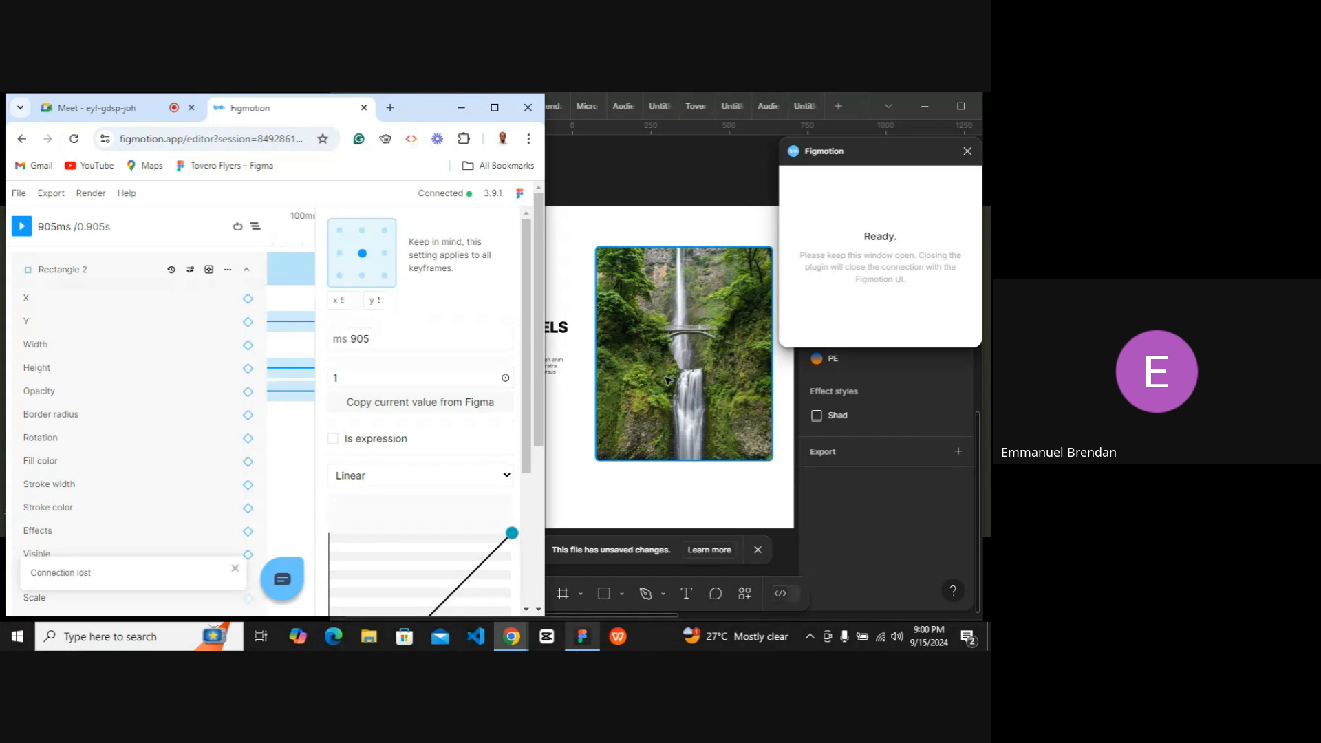
{"action": "left_click", "coordinate": [493, 108]}
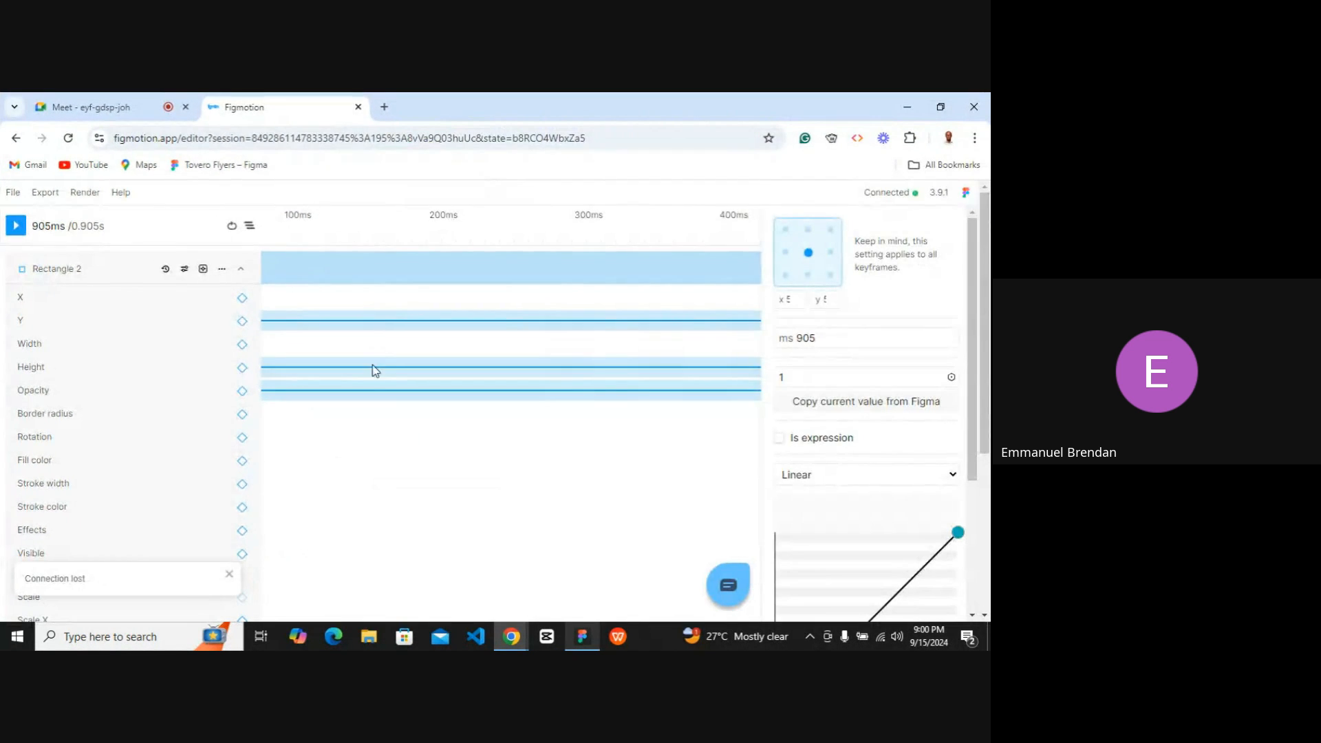
{"action": "left_click", "coordinate": [940, 107]}
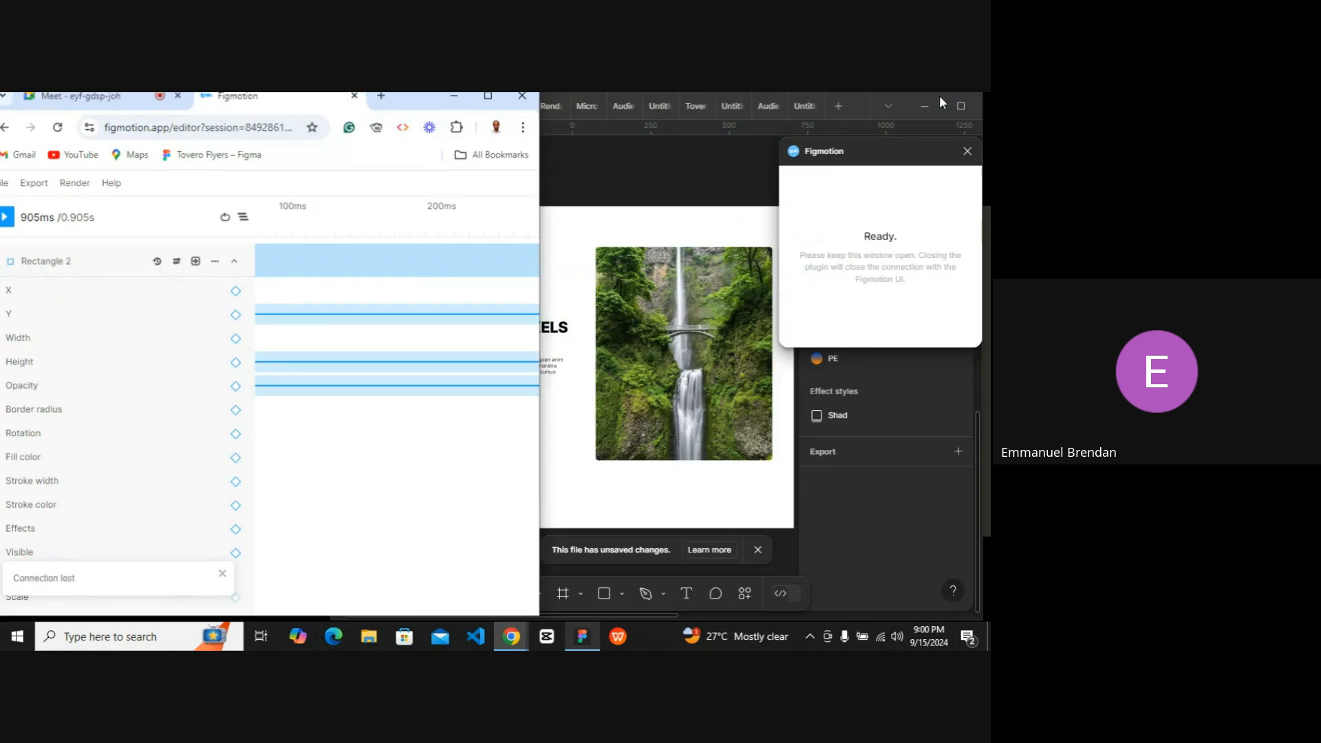
Select the SUBSCRIBE button's Frame 1 on the Figma canvas and add a Y keyframe track to it.
{"action": "scroll", "coordinate": [647, 422], "scroll_direction": "left", "scroll_amount": 4}
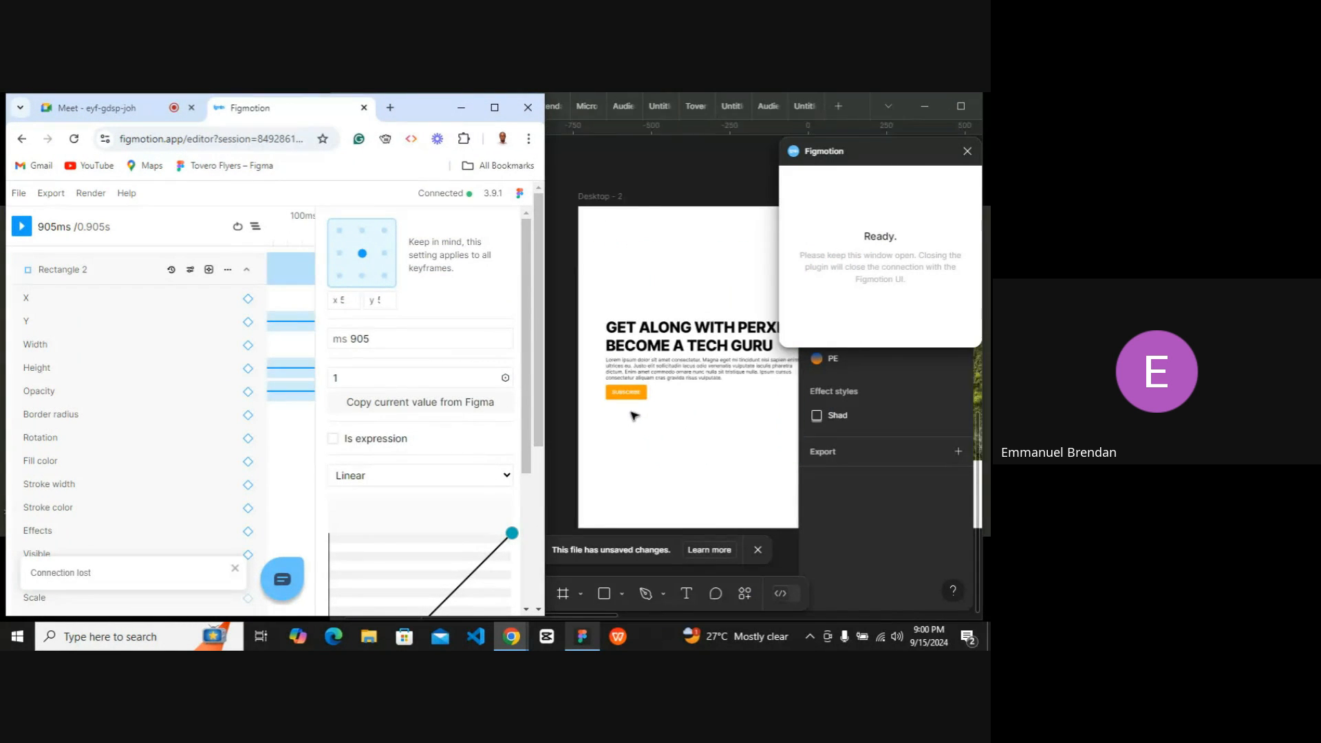
{"action": "scroll", "coordinate": [626, 411], "scroll_direction": "down", "scroll_amount": 1}
{"action": "left_click", "coordinate": [246, 269]}
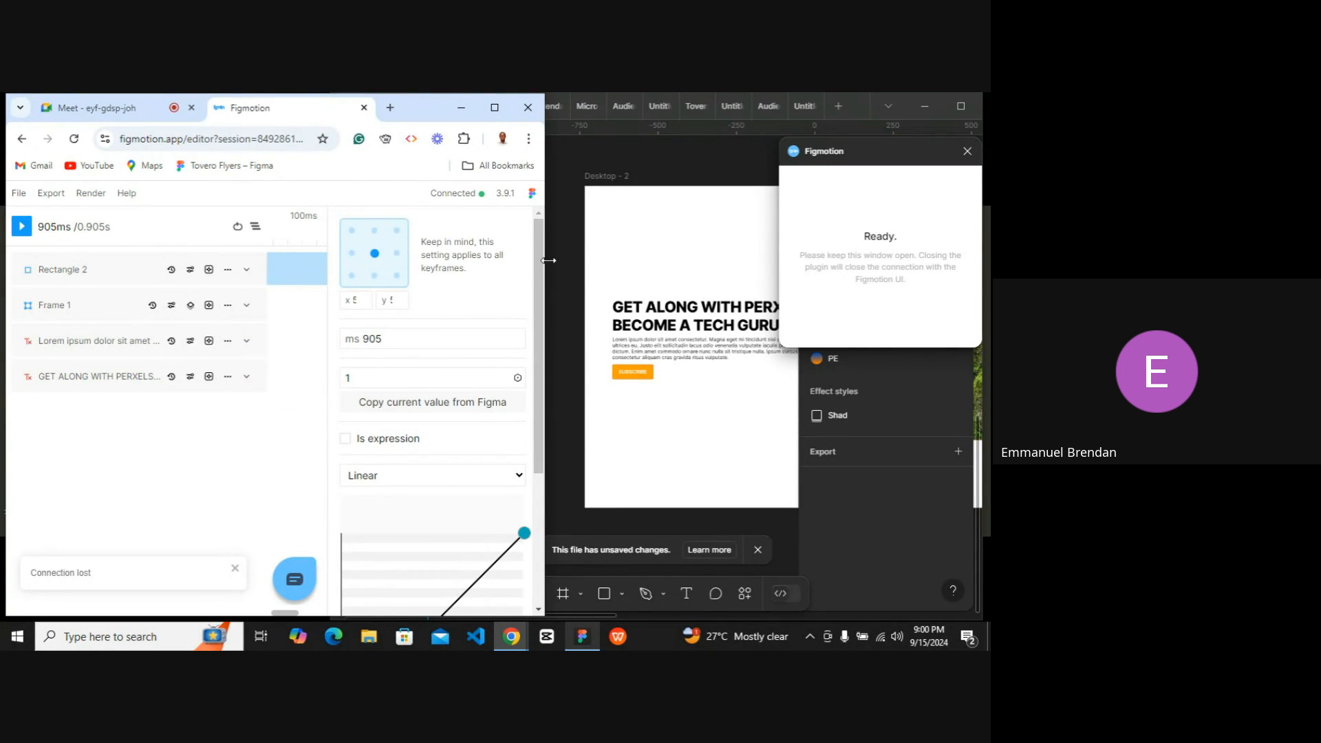
{"action": "left_click", "coordinate": [633, 374]}
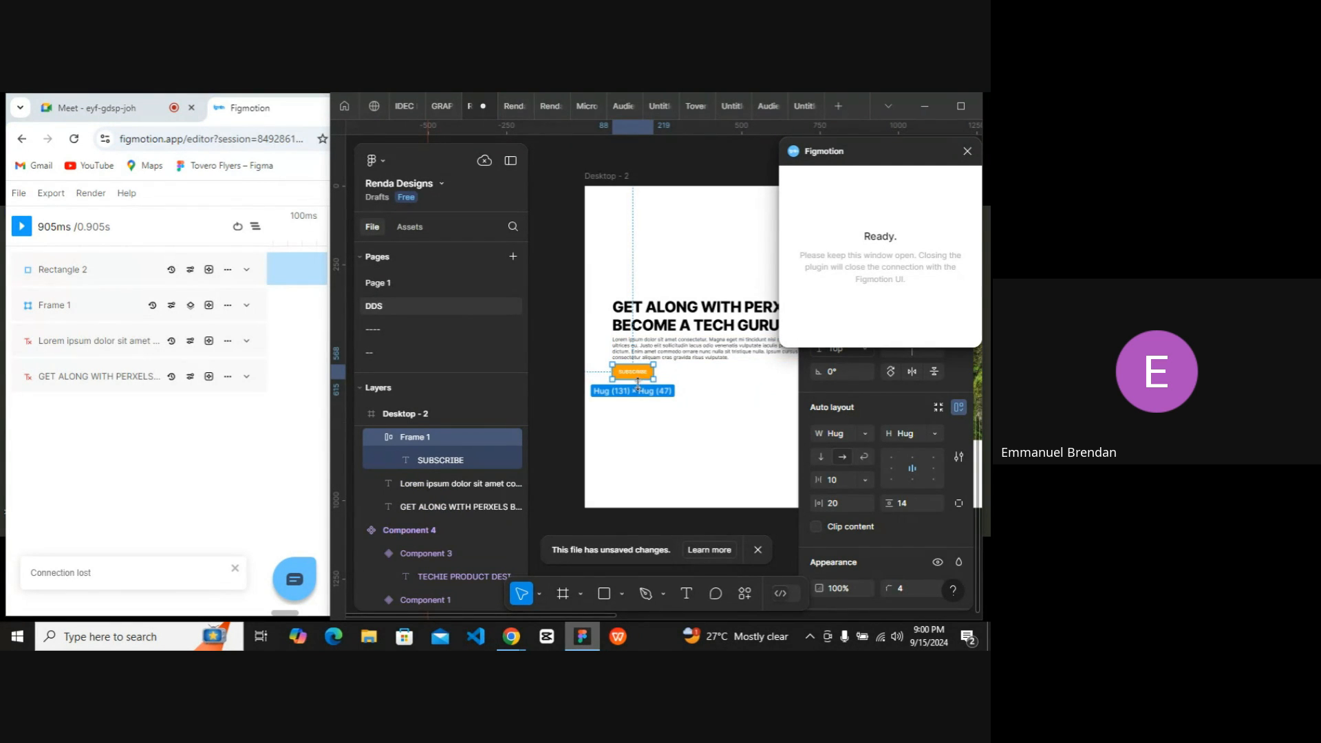
{"action": "left_click", "coordinate": [924, 108]}
{"action": "left_click", "coordinate": [490, 107]}
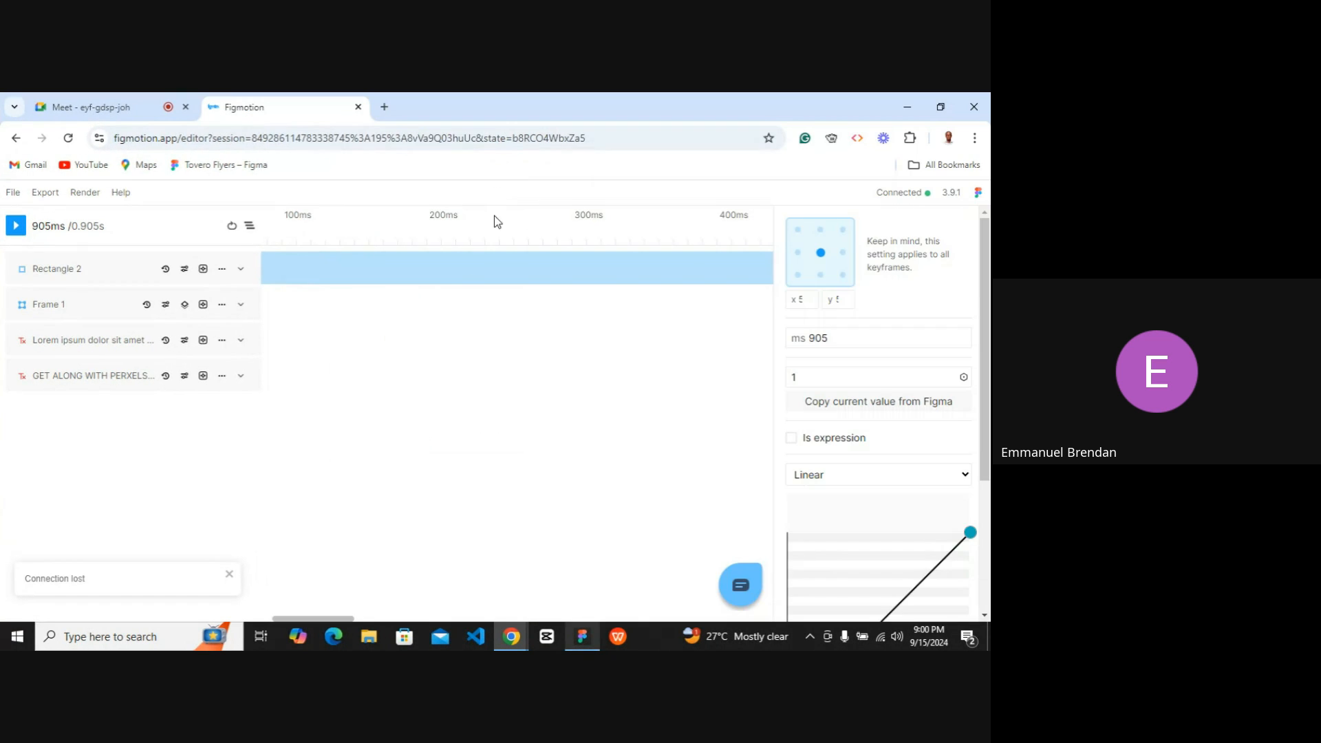
{"action": "left_click", "coordinate": [241, 306]}
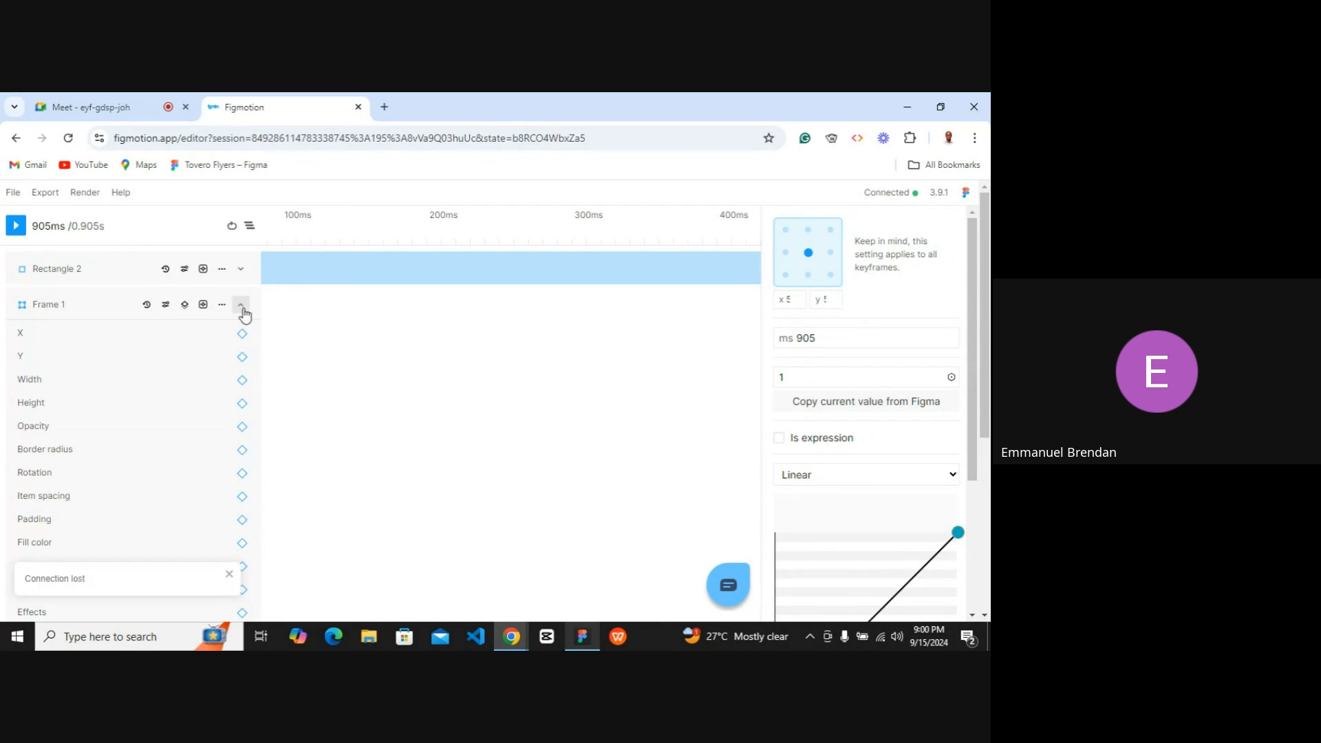
{"action": "left_click", "coordinate": [242, 358]}
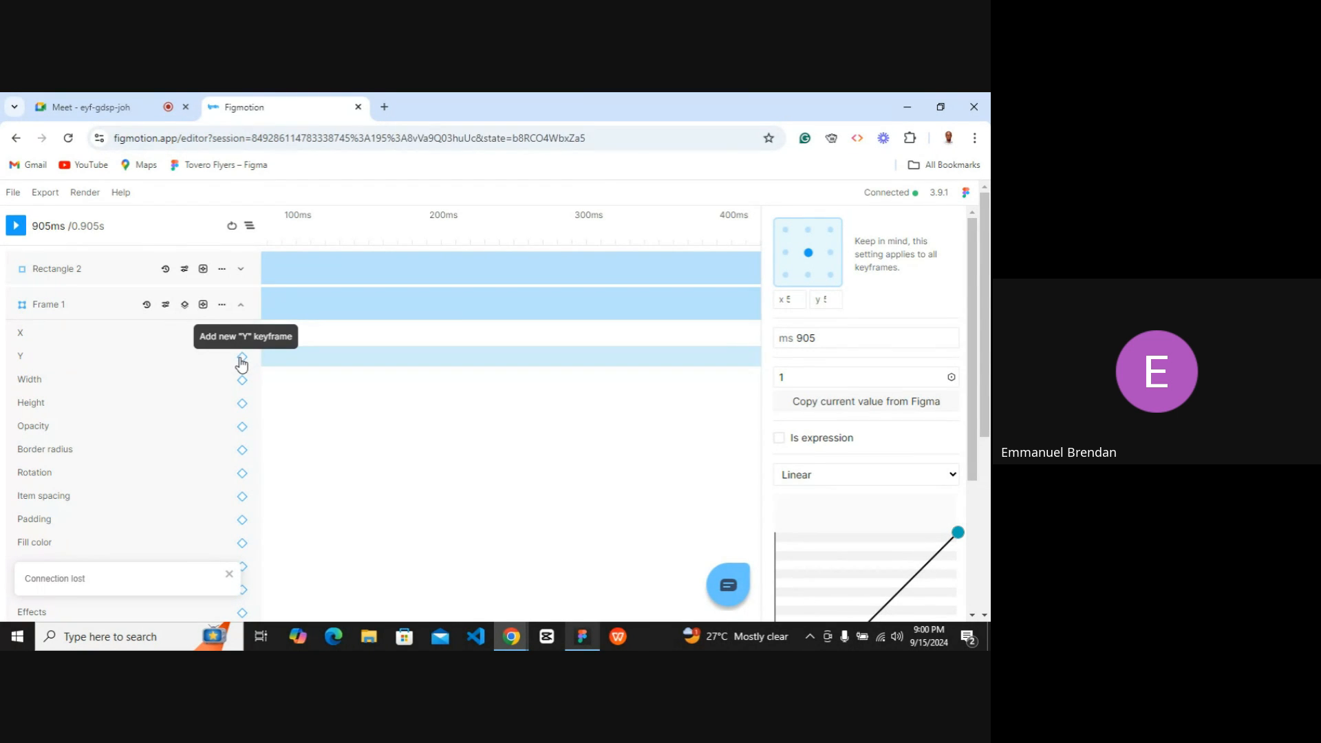
Set Frame 1's Y keyframe at 905 ms to 0.
{"action": "scroll", "coordinate": [343, 379], "scroll_direction": "left", "scroll_amount": 2}
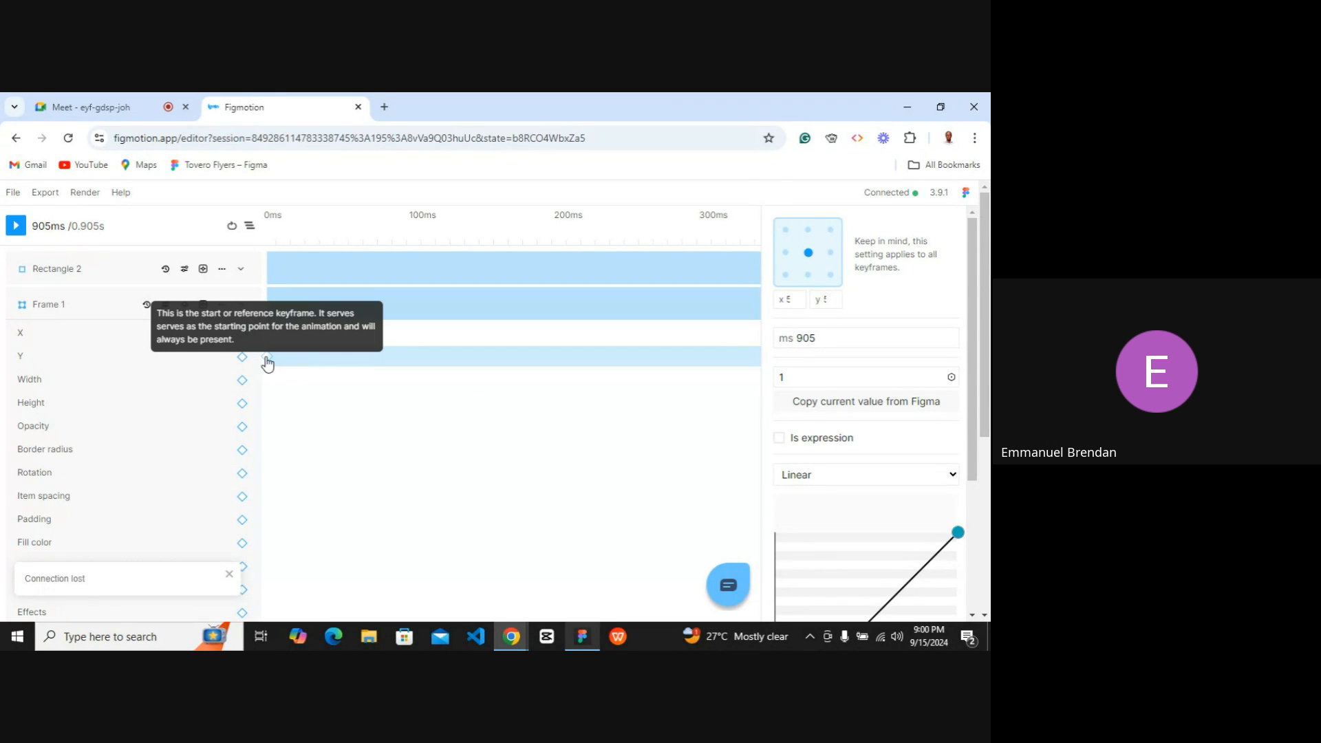
{"action": "left_click", "coordinate": [268, 358]}
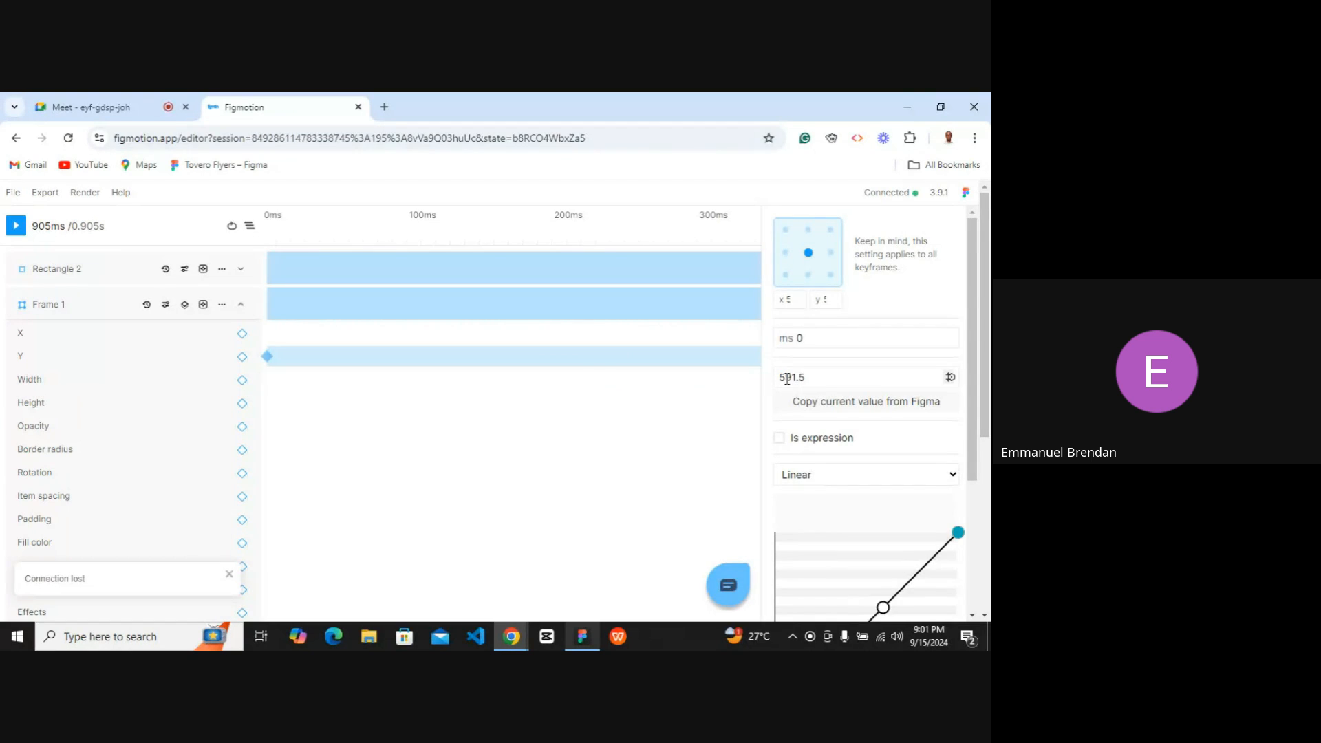
{"action": "scroll", "coordinate": [493, 391], "scroll_direction": "right", "scroll_amount": 5}
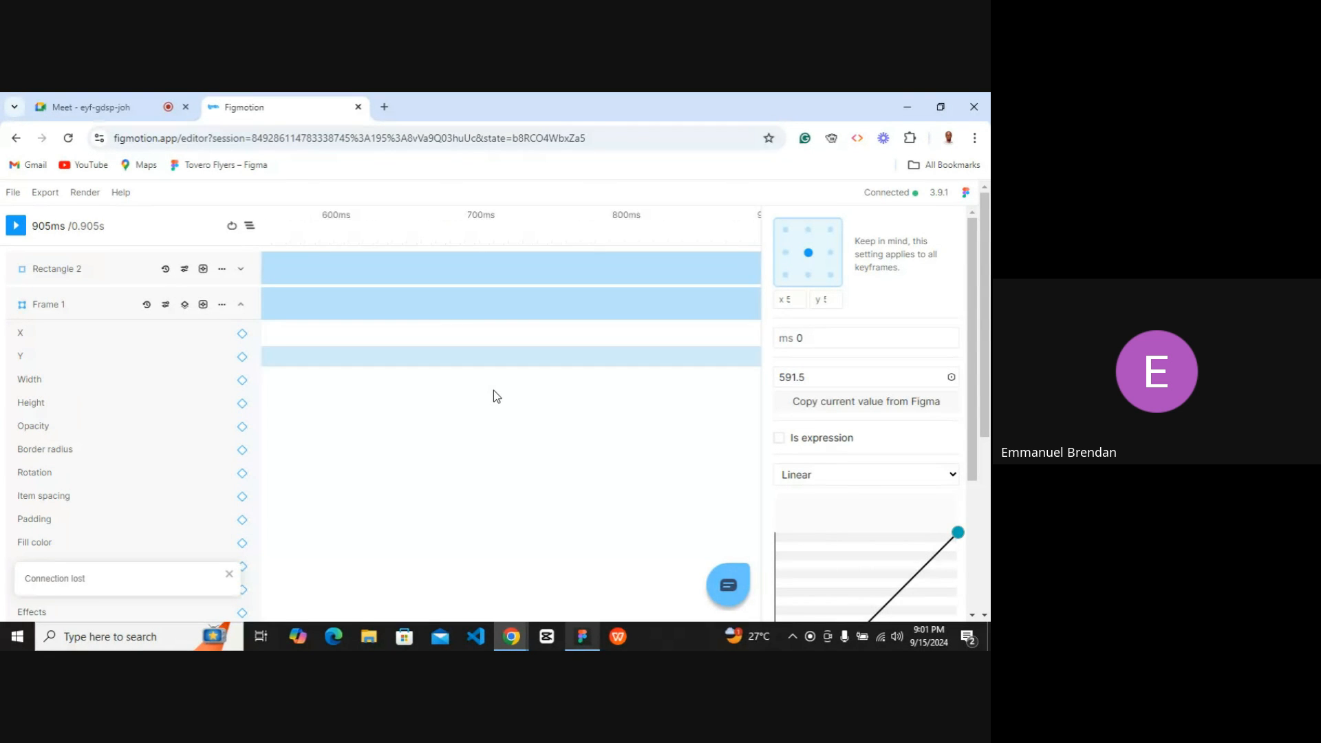
{"action": "scroll", "coordinate": [494, 390], "scroll_direction": "right", "scroll_amount": 3}
{"action": "left_click", "coordinate": [437, 356]}
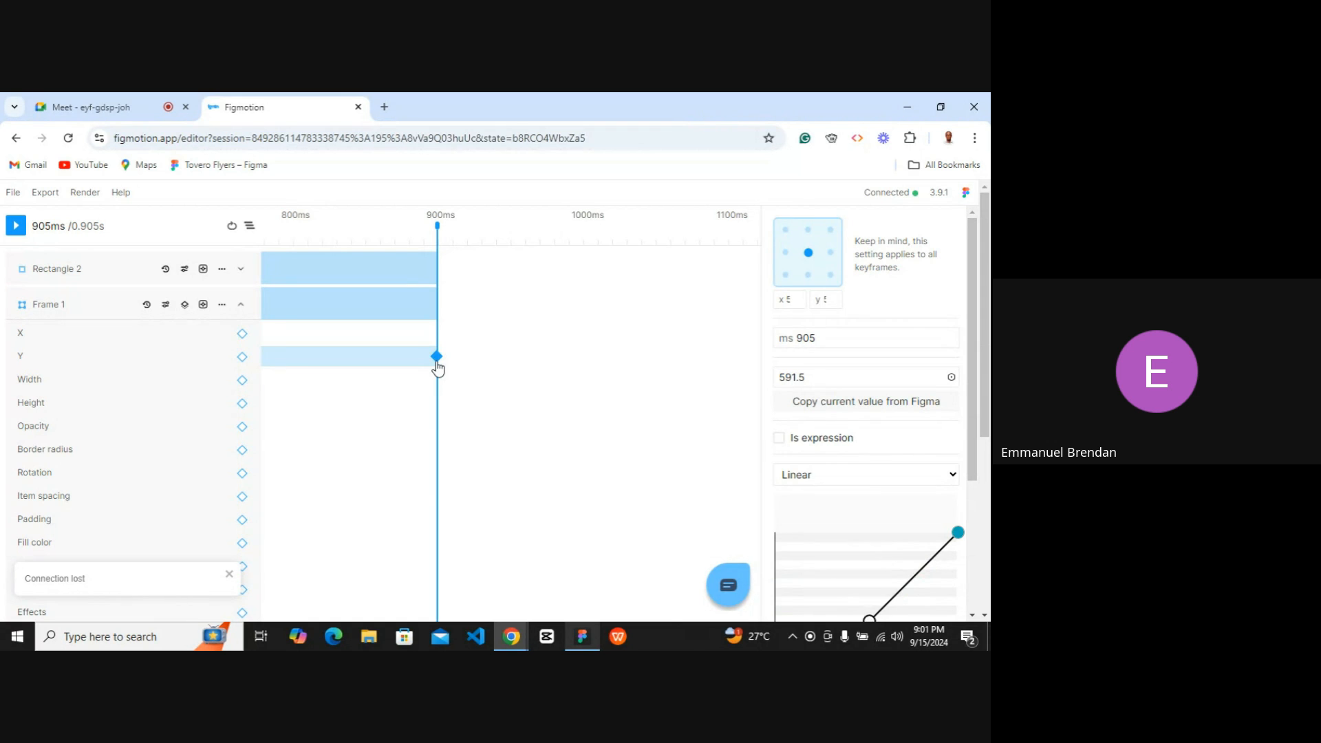
{"action": "double_click", "coordinate": [799, 378]}
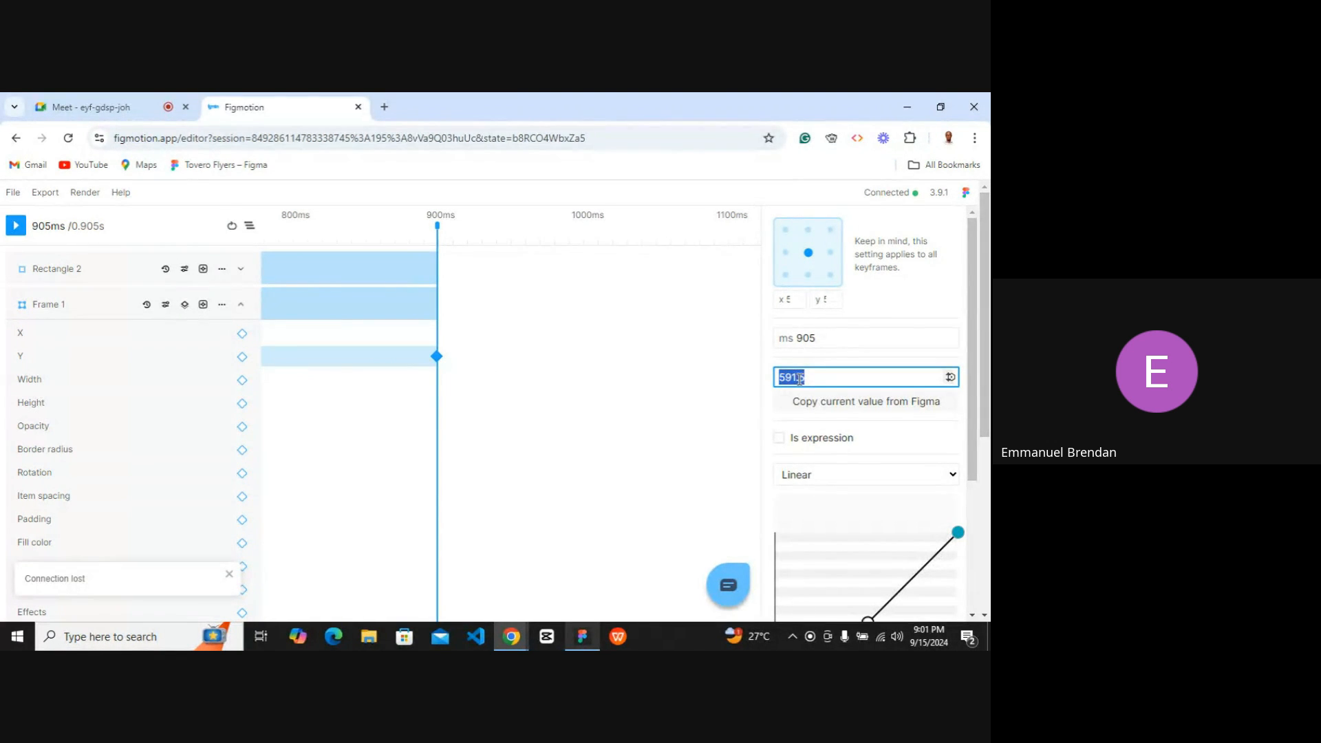
{"action": "type", "text": "0"}
{"action": "key", "text": "Return"}
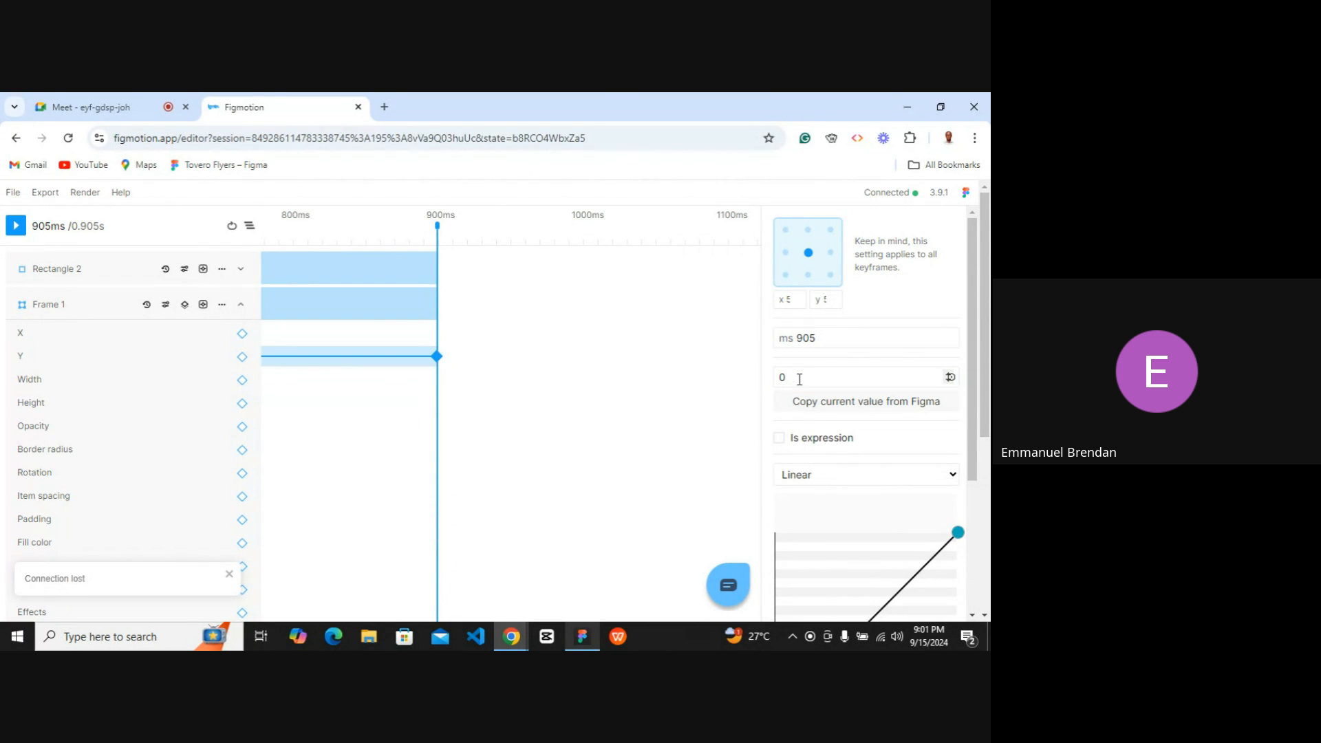
{"action": "left_click", "coordinate": [940, 108]}
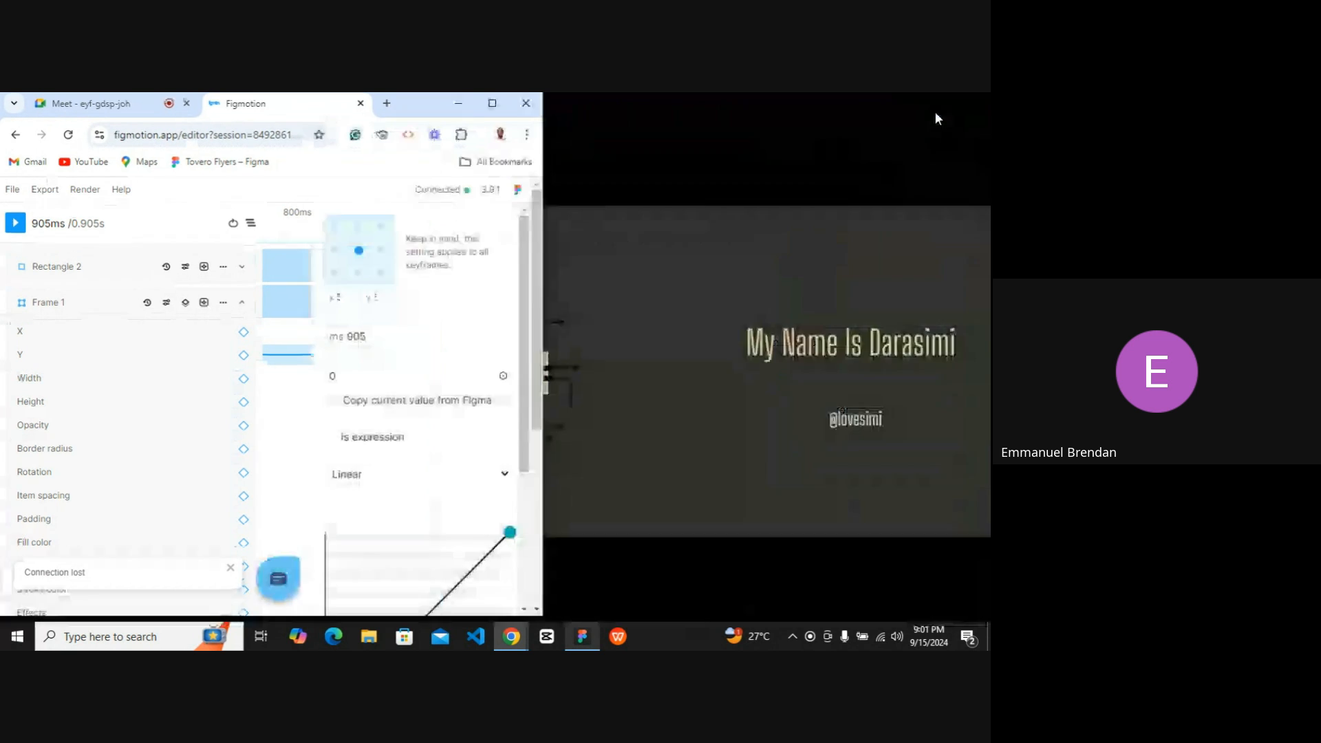
{"action": "left_click", "coordinate": [581, 638]}
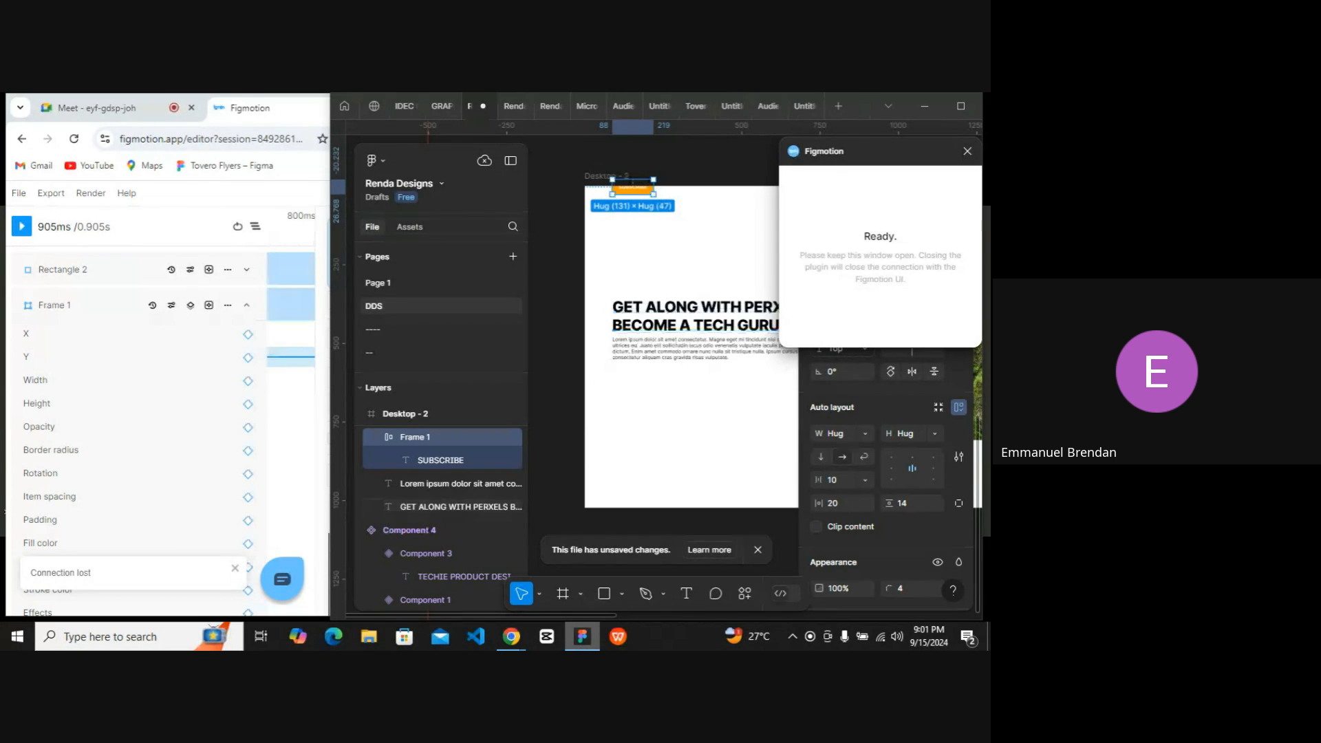
{"action": "left_click", "coordinate": [583, 644]}
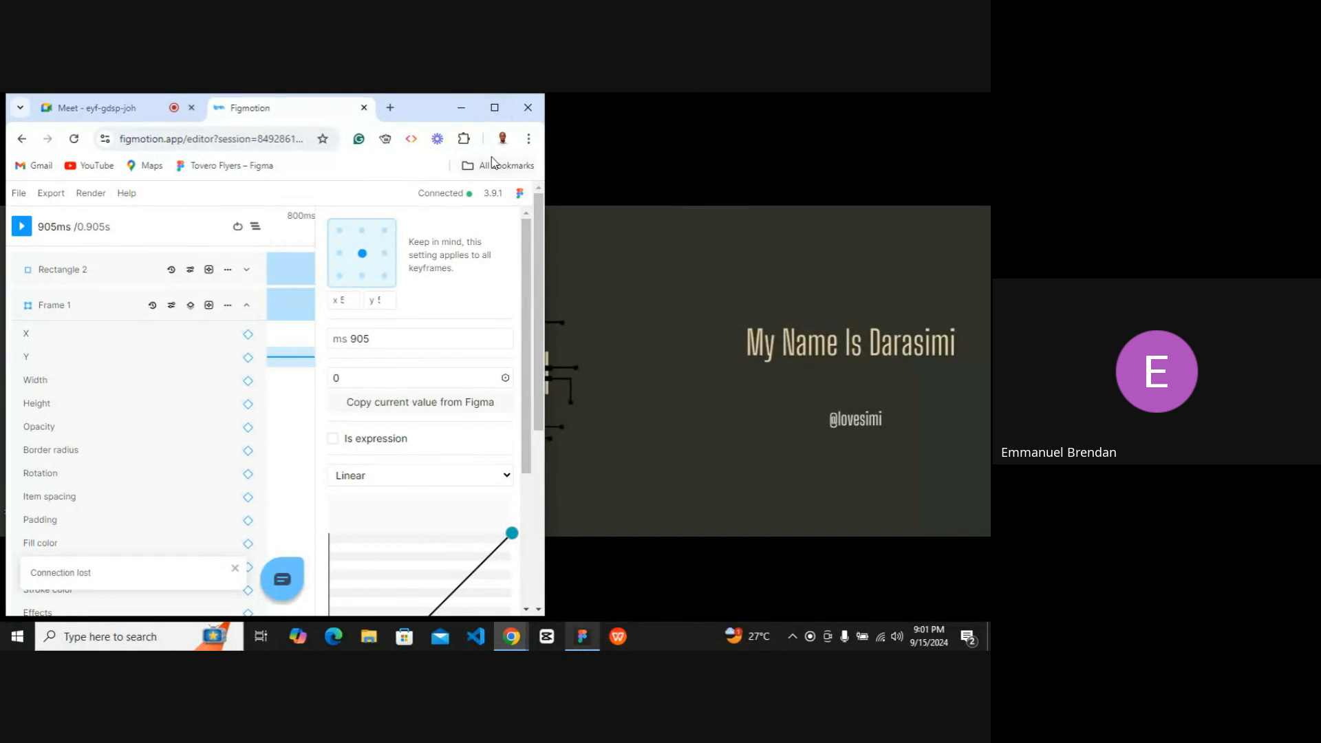
{"action": "left_click", "coordinate": [494, 108]}
Set Frame 1's starting Y keyframe at 0 ms to 385.
{"action": "scroll", "coordinate": [492, 383], "scroll_direction": "up", "scroll_amount": 3}
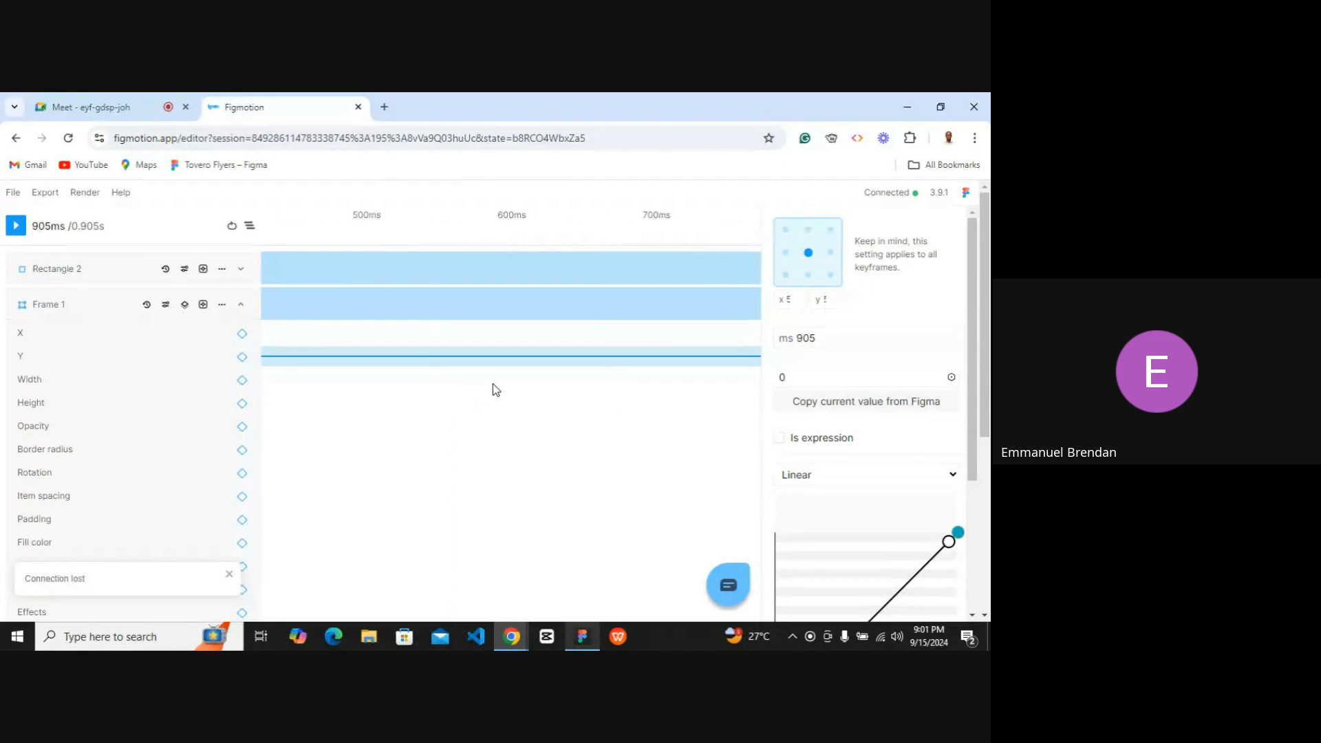
{"action": "left_click", "coordinate": [267, 356]}
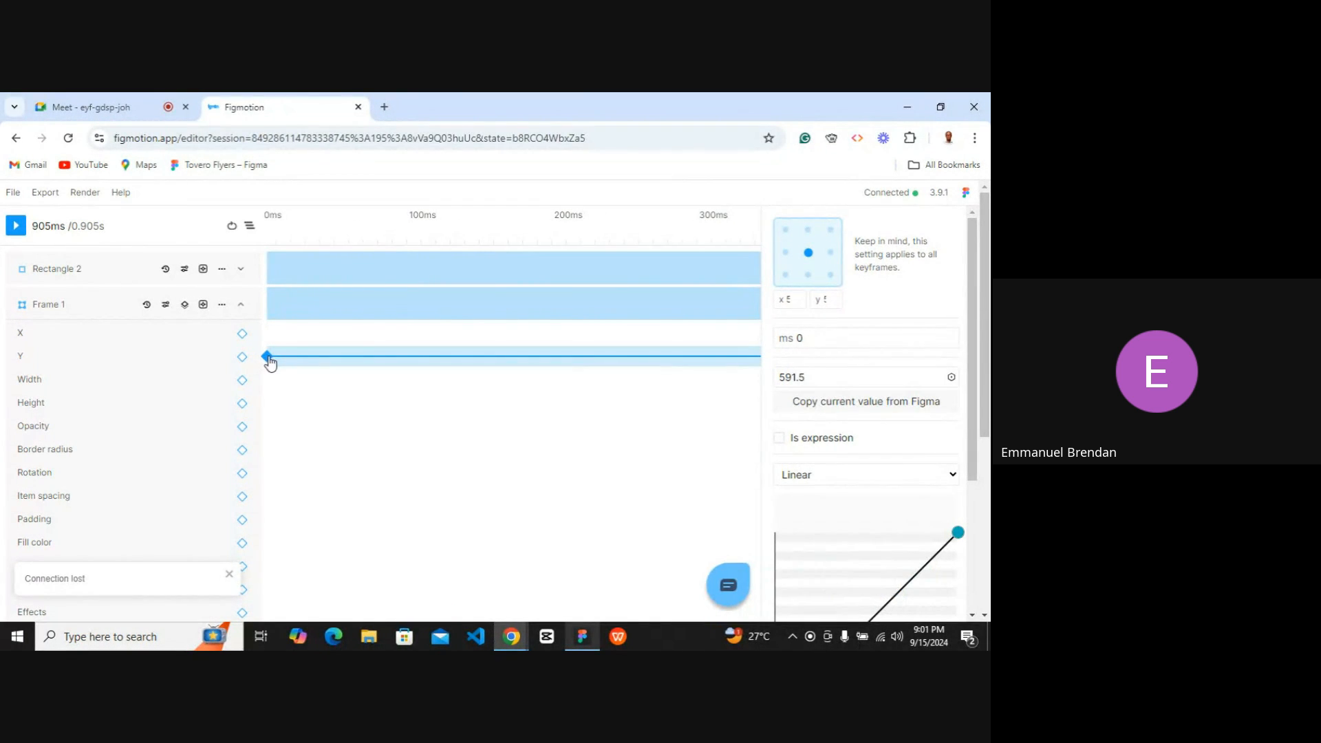
{"action": "left_click", "coordinate": [802, 380]}
{"action": "double_click", "coordinate": [807, 376]}
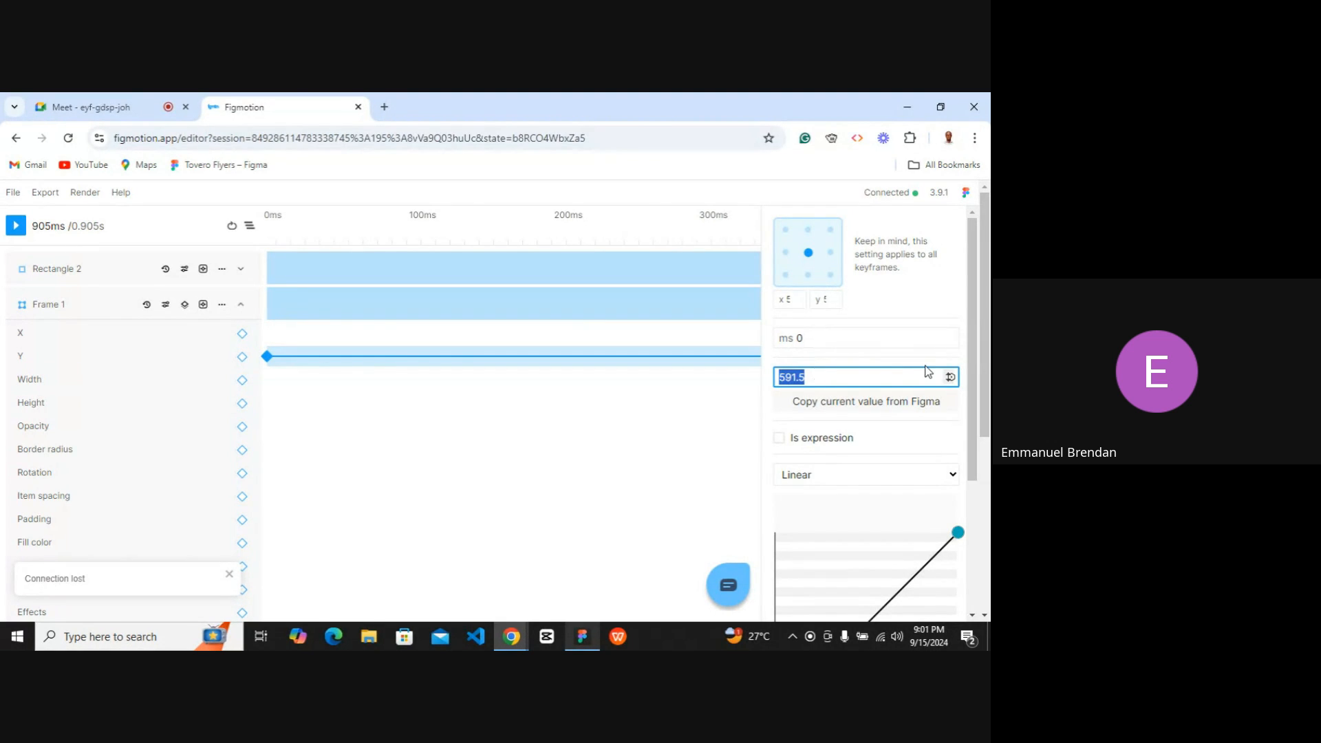
{"action": "type", "text": "385"}
{"action": "key", "text": "Return"}
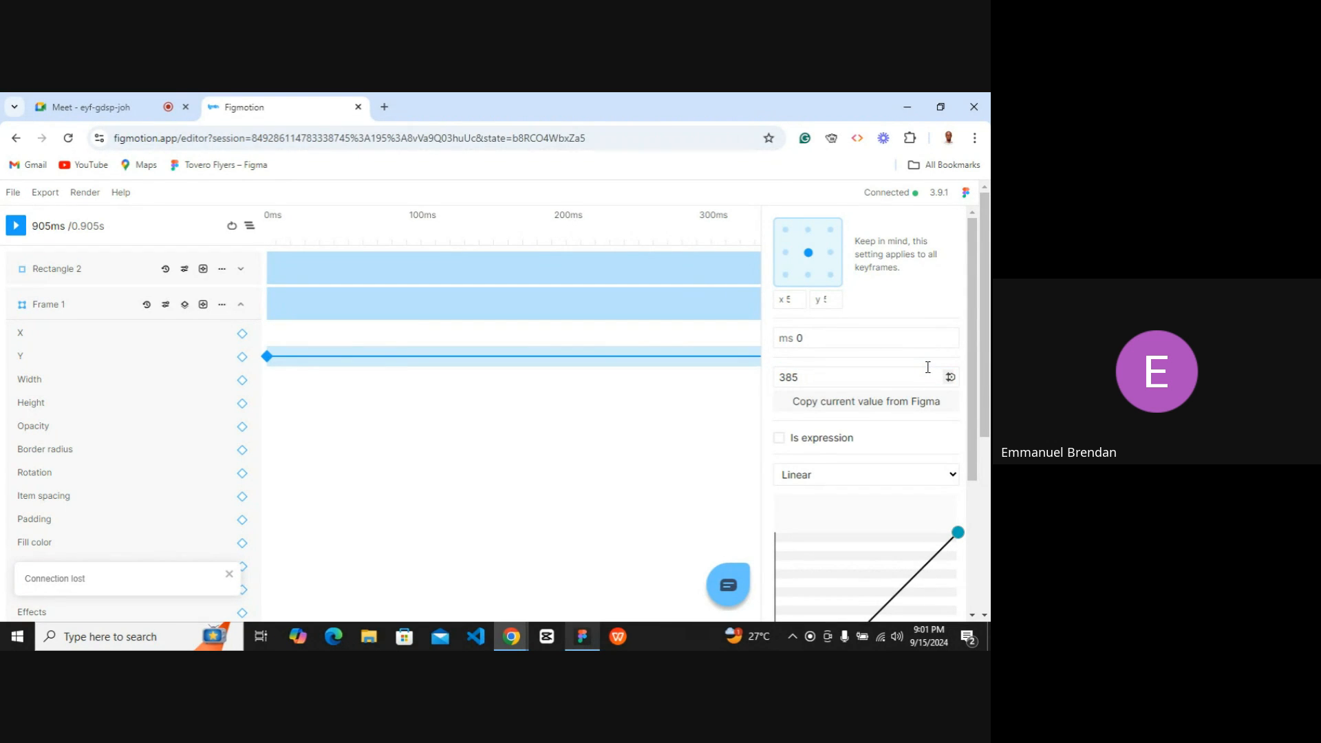
{"action": "left_click", "coordinate": [584, 638]}
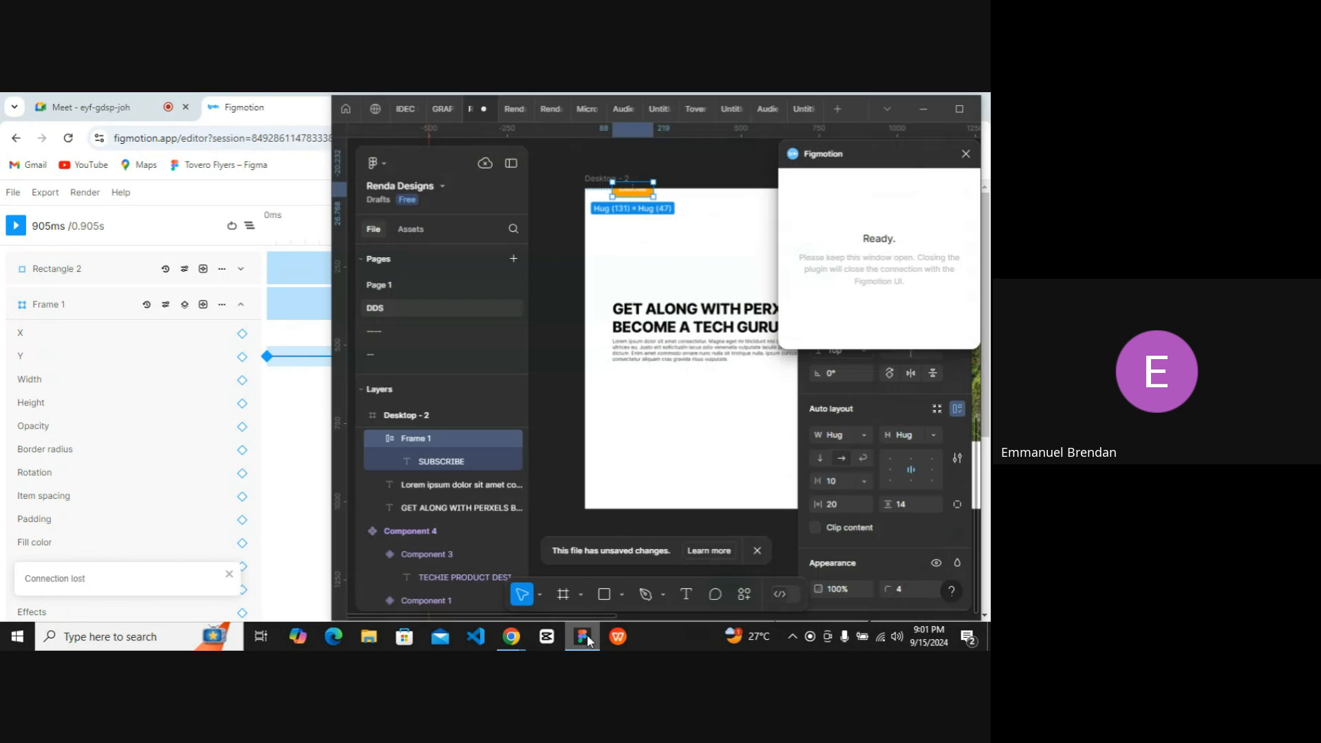
{"action": "left_click", "coordinate": [583, 639]}
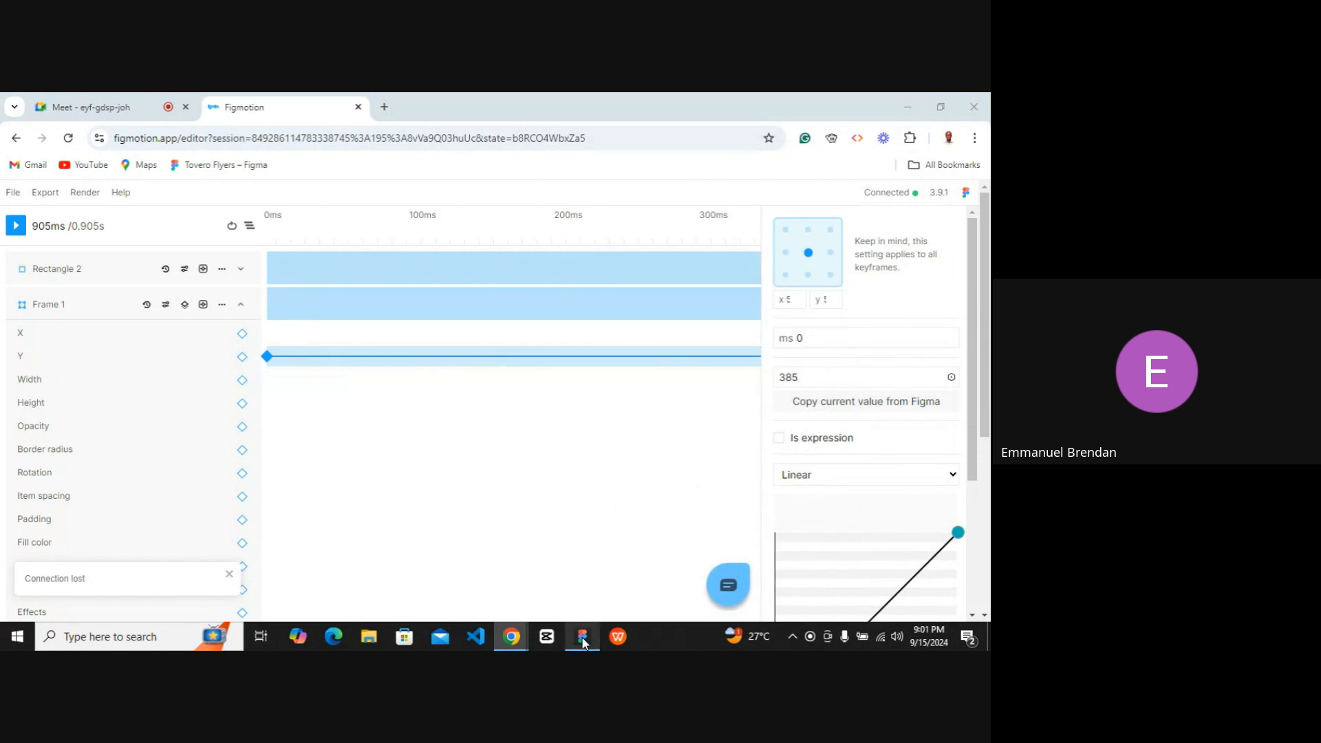
Play the animation and watch the SUBSCRIBE button's Y movement on the Figma canvas beside the Figmotion editor.
{"action": "left_click", "coordinate": [583, 639]}
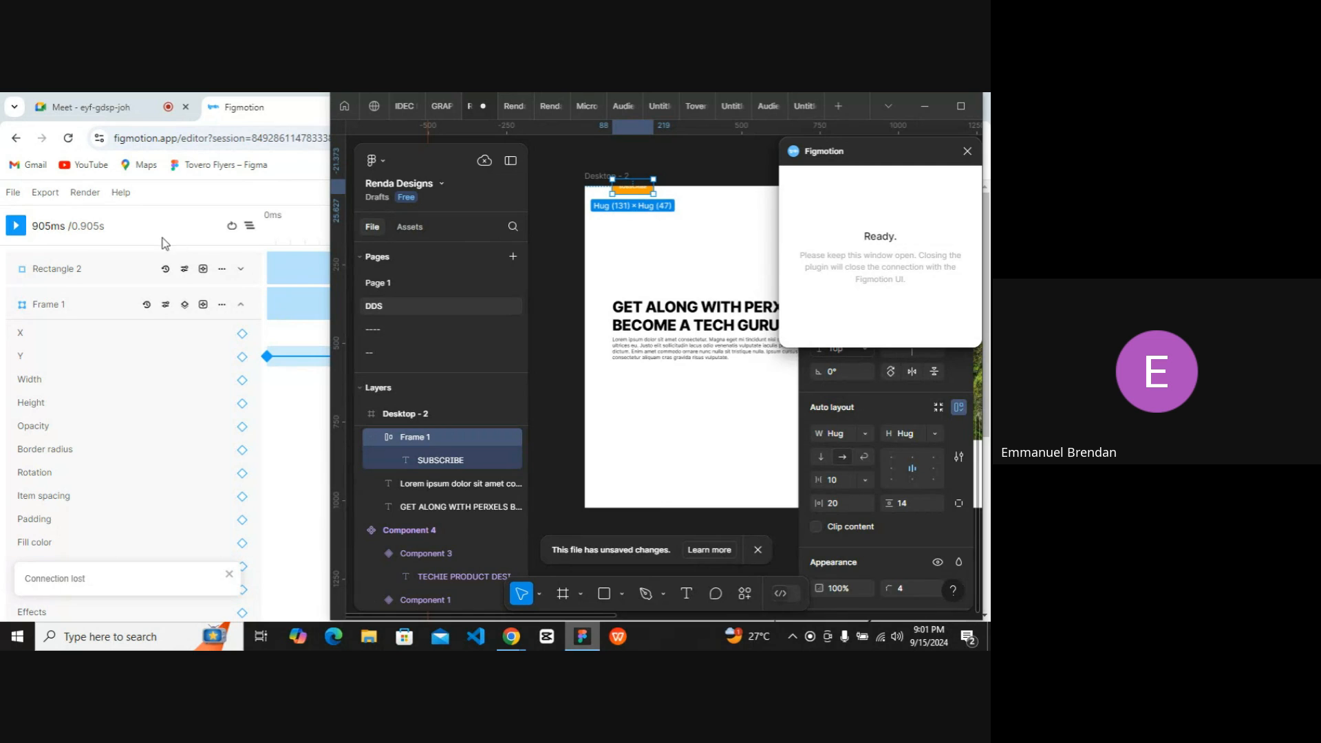
{"action": "left_click", "coordinate": [18, 229]}
{"action": "left_click", "coordinate": [940, 107]}
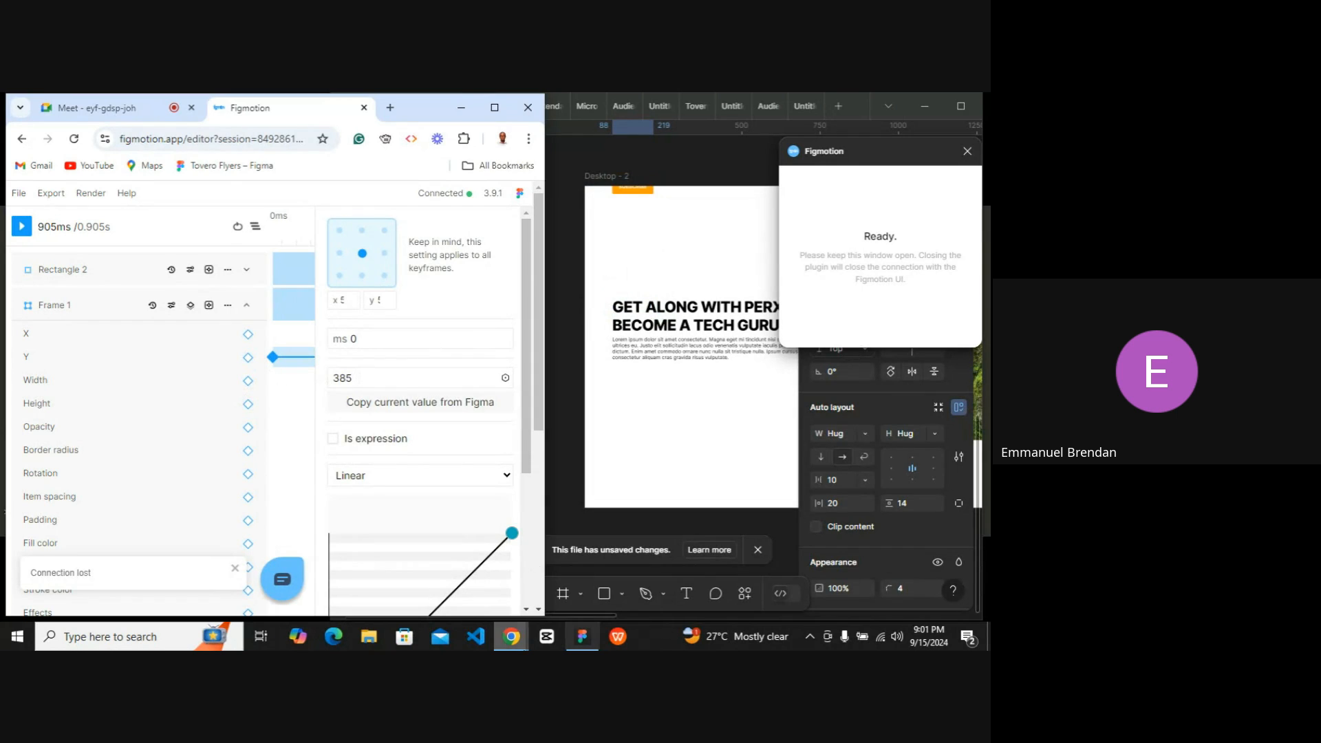
{"action": "left_click", "coordinate": [583, 640]}
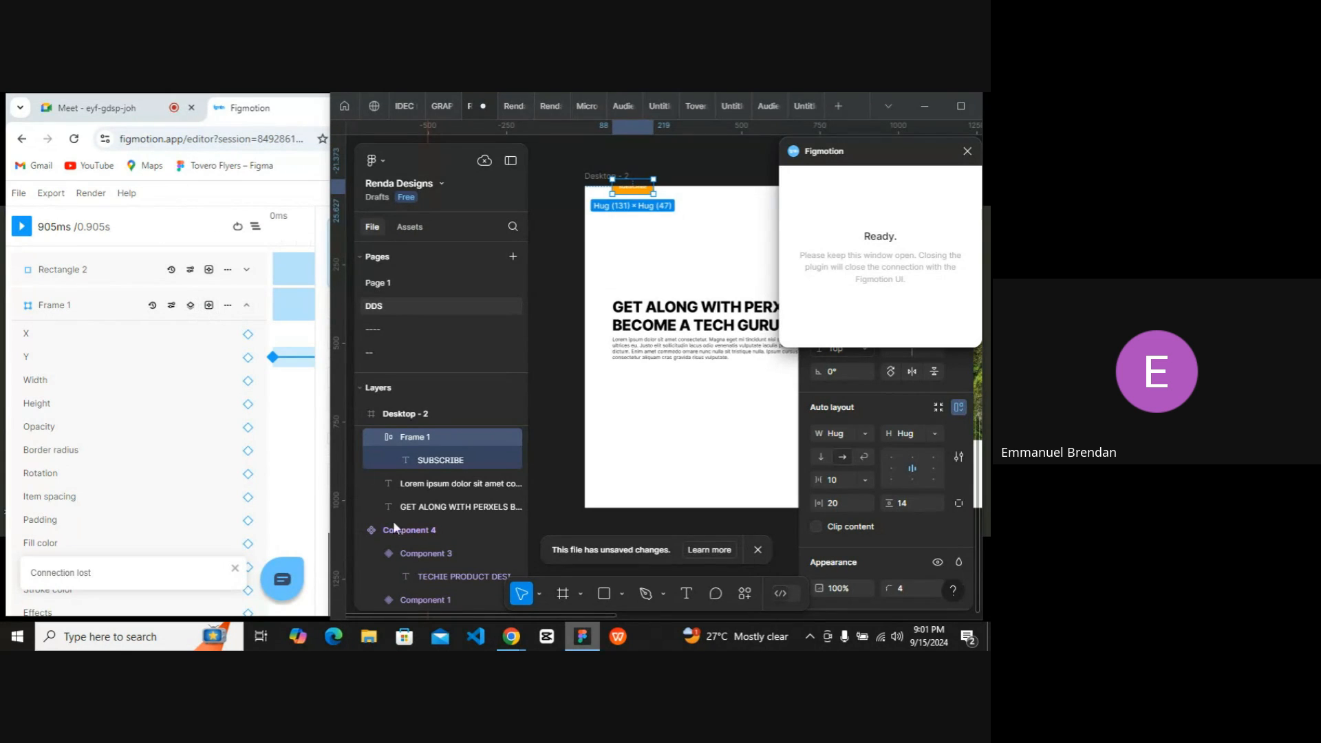
{"action": "left_click", "coordinate": [516, 646]}
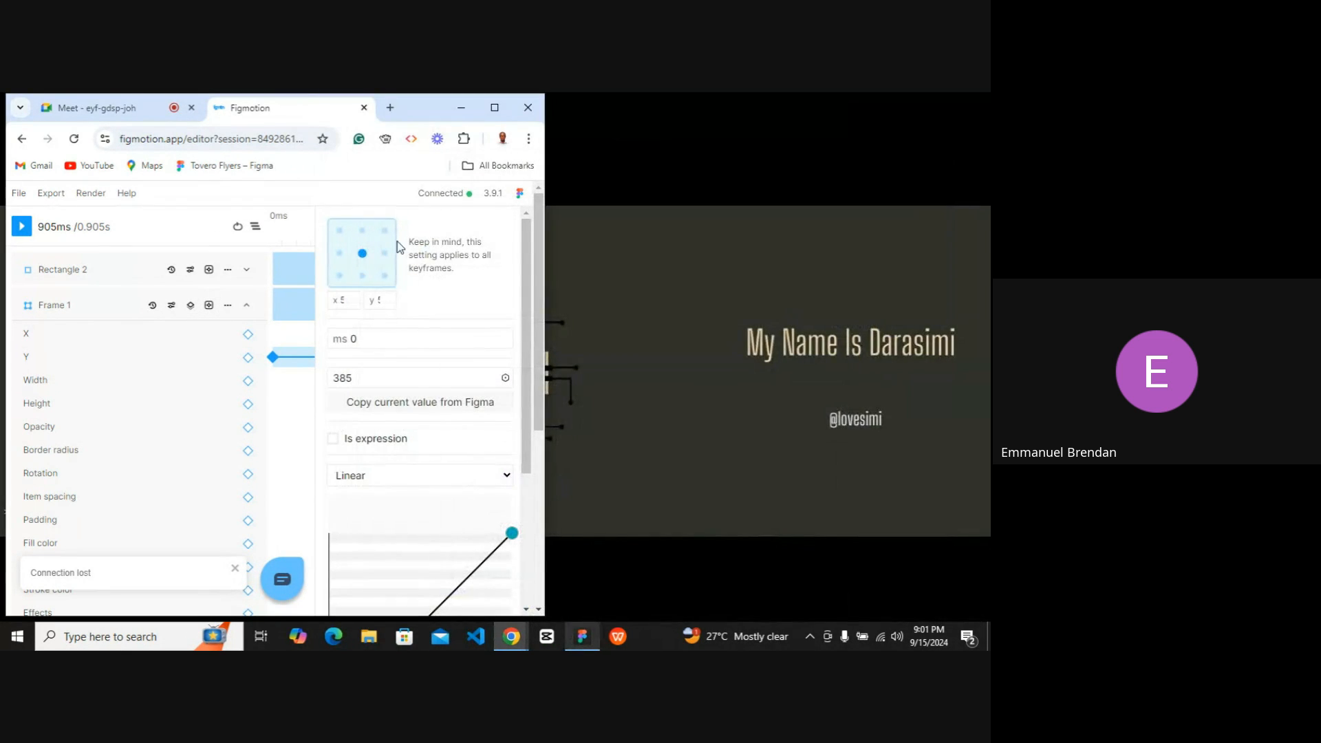
{"action": "left_click", "coordinate": [494, 108]}
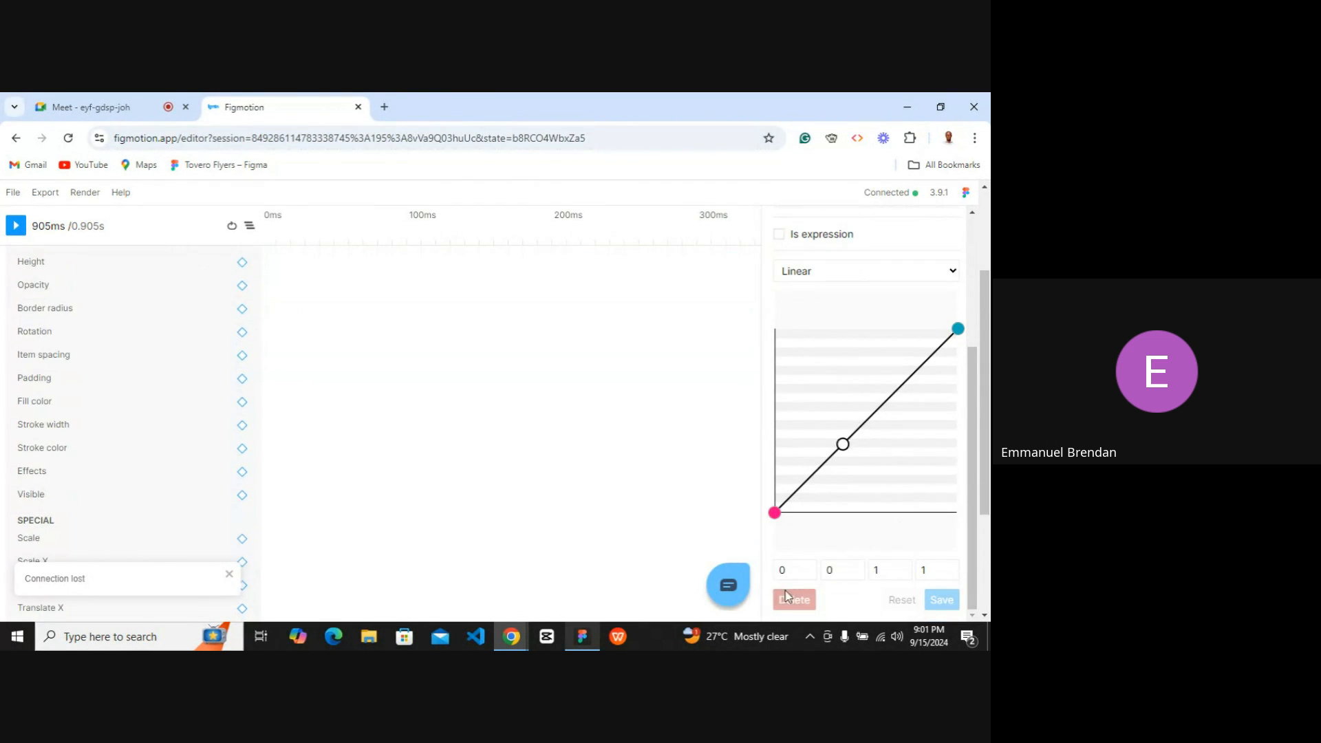
Delete Frame 1's Y keyframe at 905 ms on the timeline.
{"action": "left_click", "coordinate": [268, 357]}
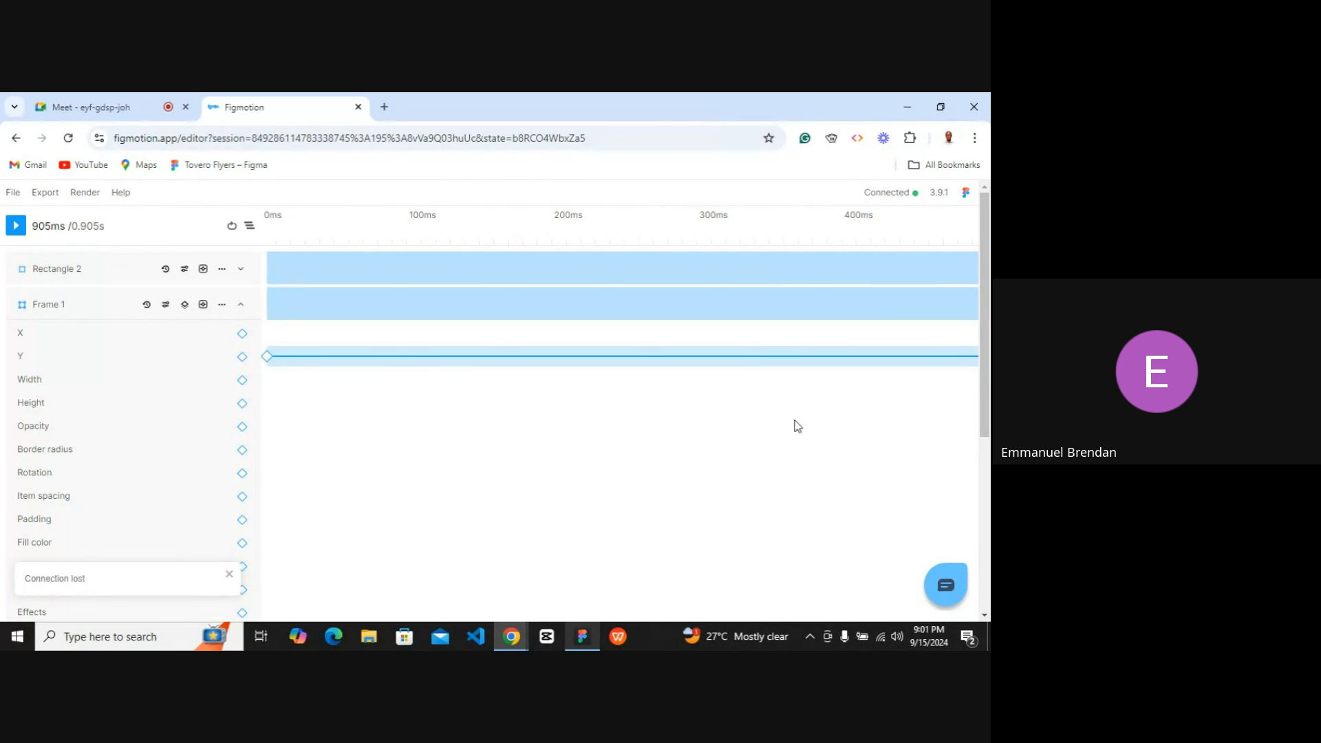
{"action": "scroll", "coordinate": [794, 423], "scroll_direction": "right", "scroll_amount": 5}
{"action": "scroll", "coordinate": [788, 406], "scroll_direction": "right", "scroll_amount": 3}
{"action": "left_click", "coordinate": [784, 358]}
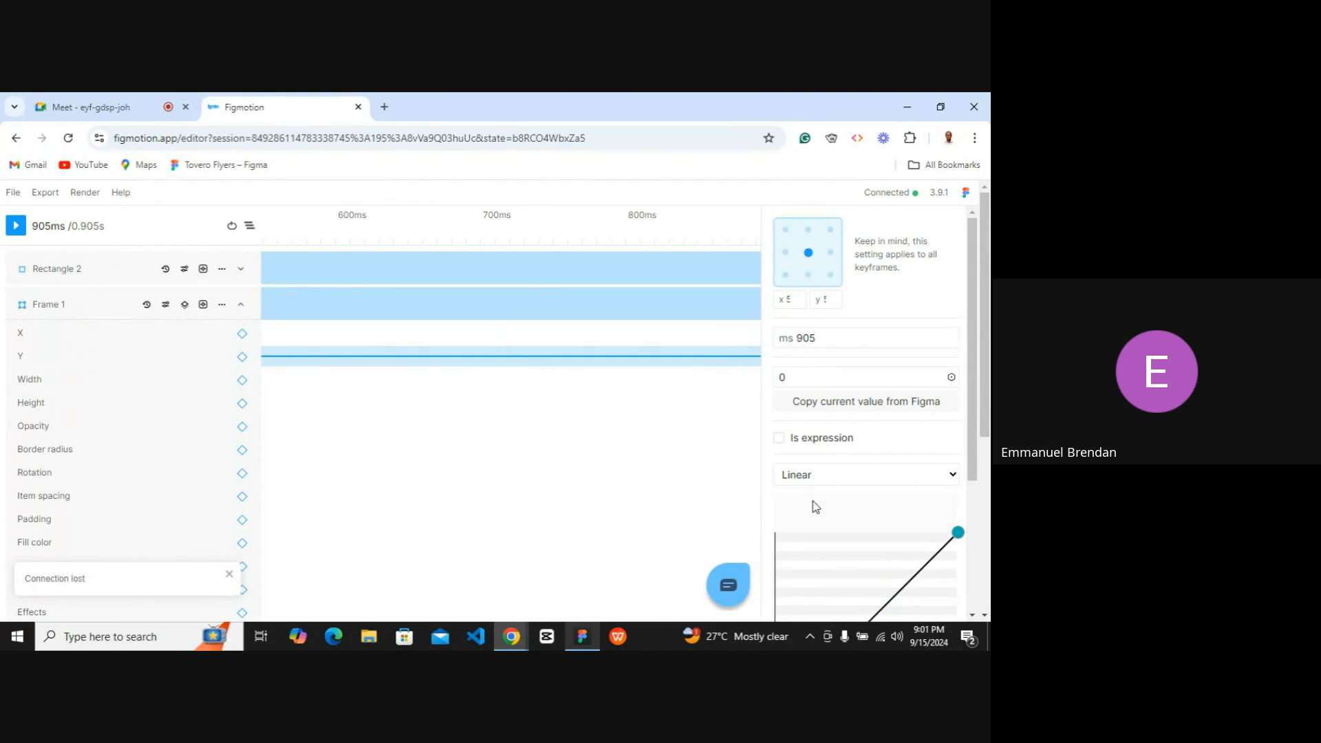
{"action": "left_click", "coordinate": [797, 600]}
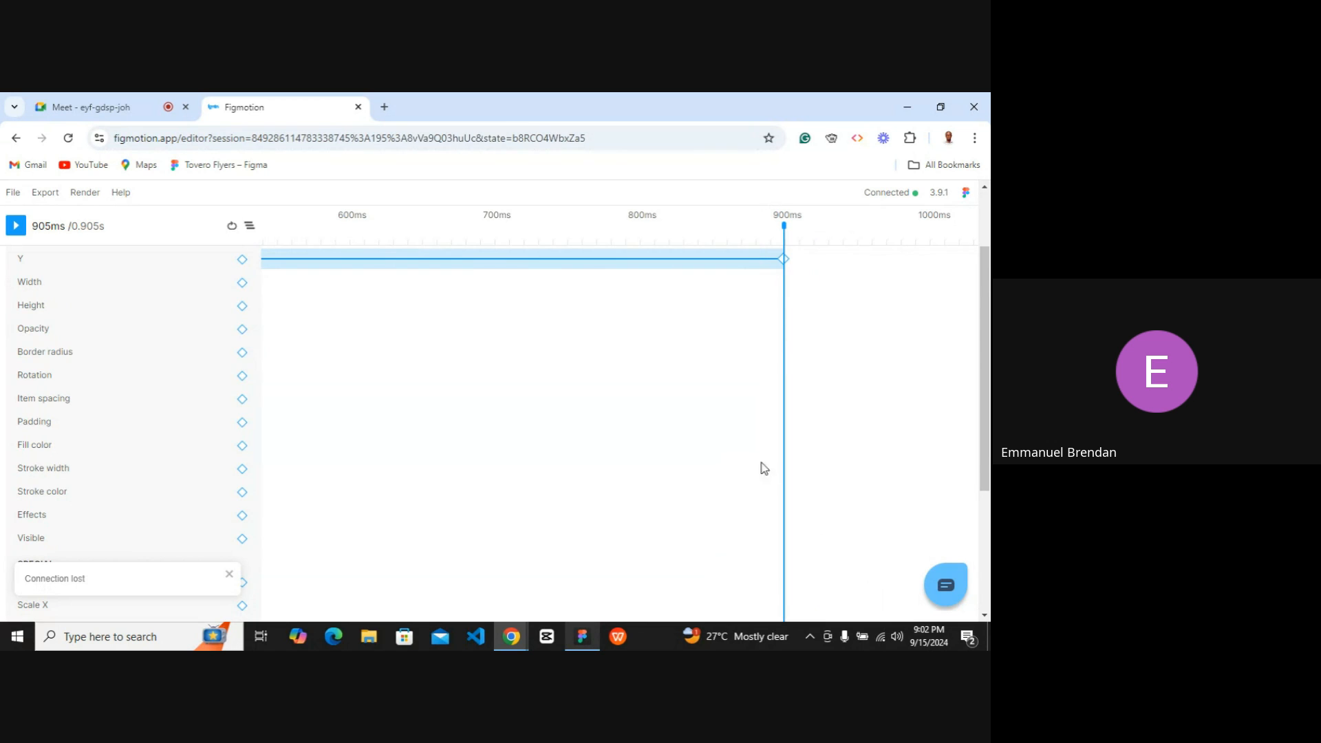
{"action": "left_click", "coordinate": [784, 357]}
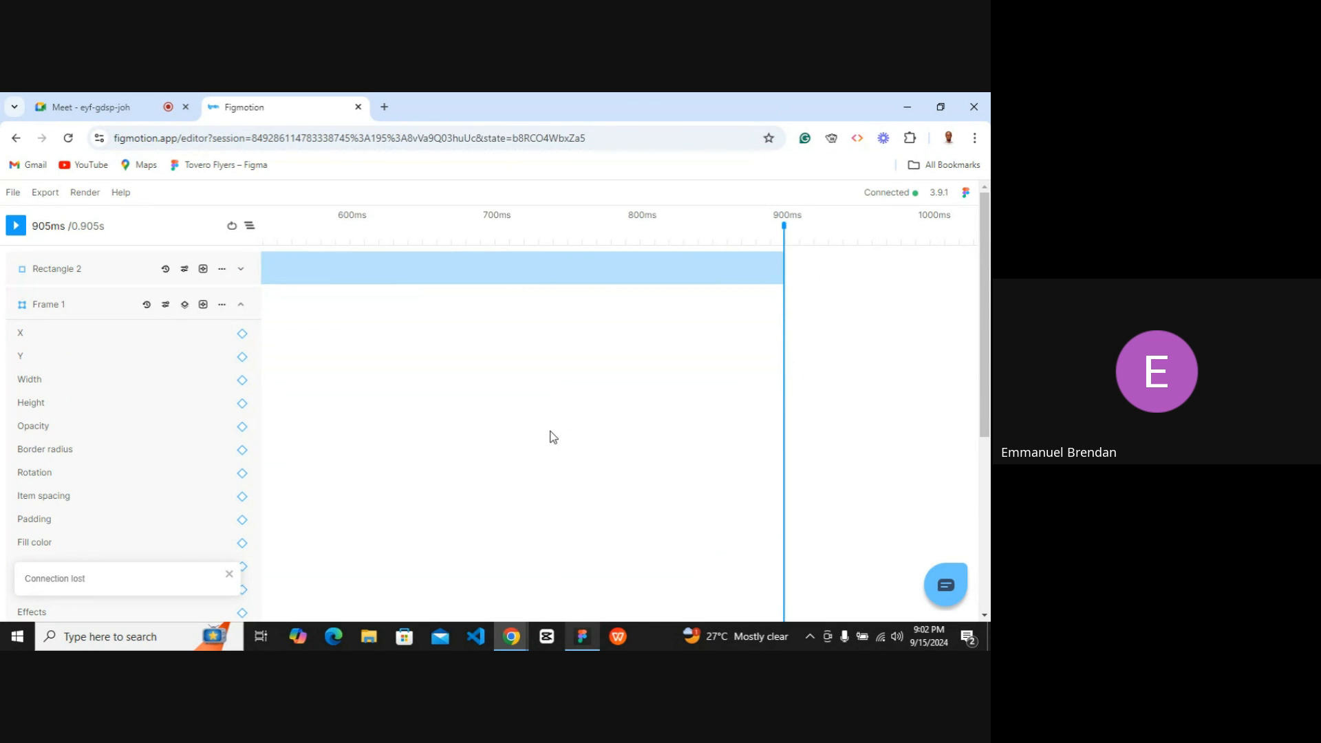
{"action": "scroll", "coordinate": [548, 431], "scroll_direction": "left", "scroll_amount": 10}
{"action": "scroll", "coordinate": [547, 431], "scroll_direction": "right", "scroll_amount": 1}
{"action": "scroll", "coordinate": [399, 395], "scroll_direction": "left", "scroll_amount": 1}
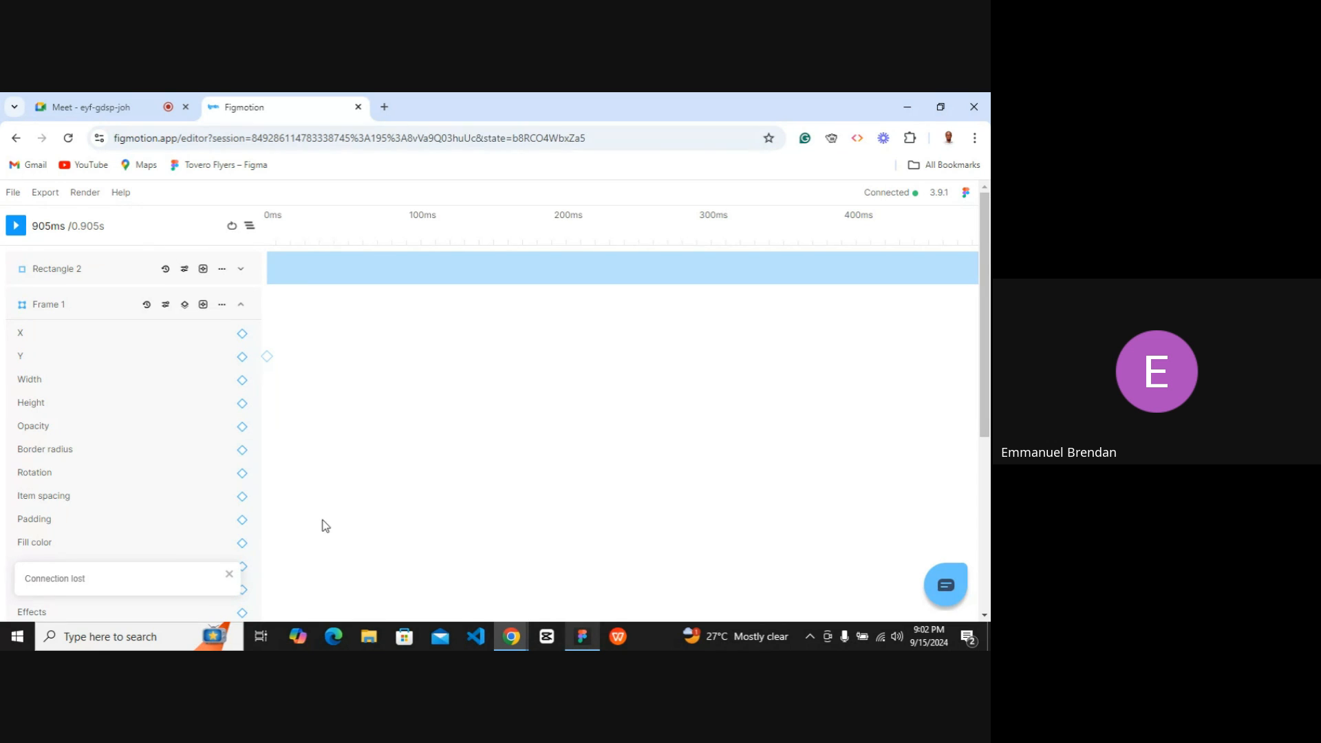
Move the SUBSCRIBE button back down below the paragraph on the Figma canvas.
{"action": "left_click", "coordinate": [583, 637]}
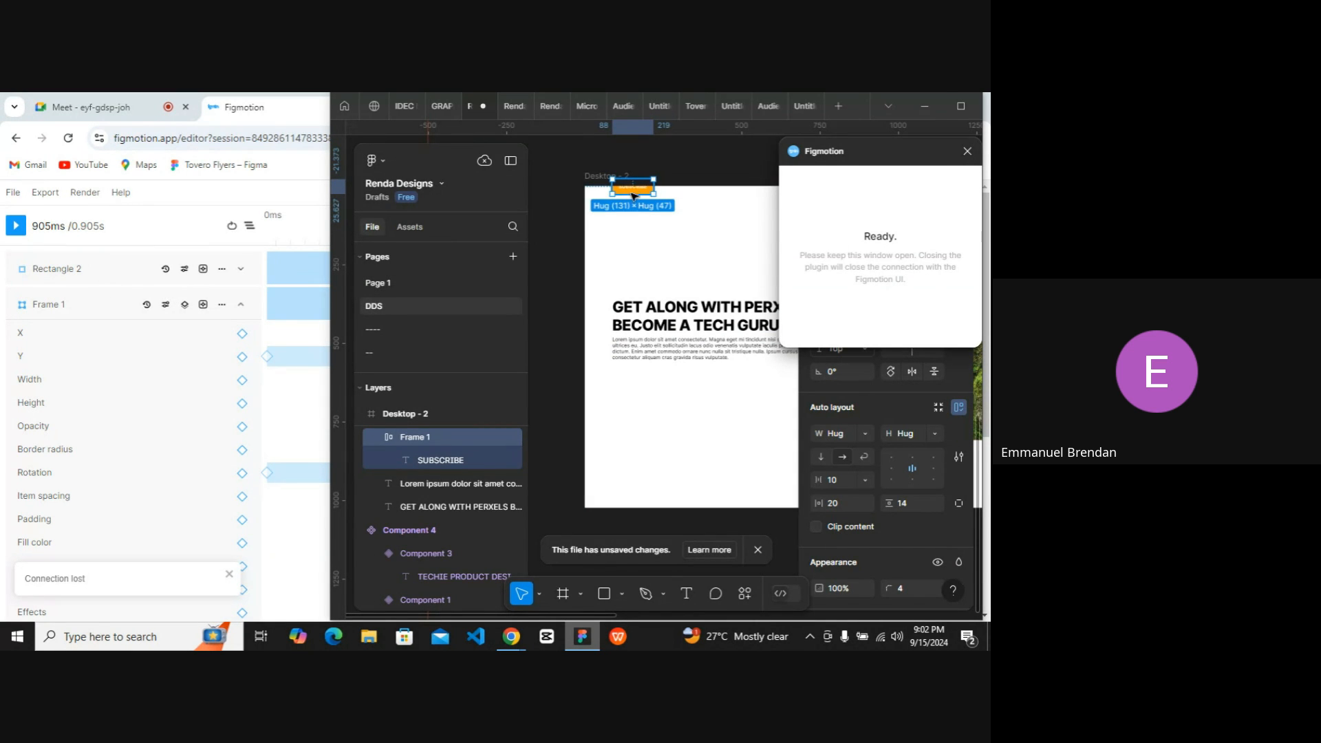
{"action": "left_click_drag", "start_coordinate": [634, 196], "coordinate": [634, 377]}
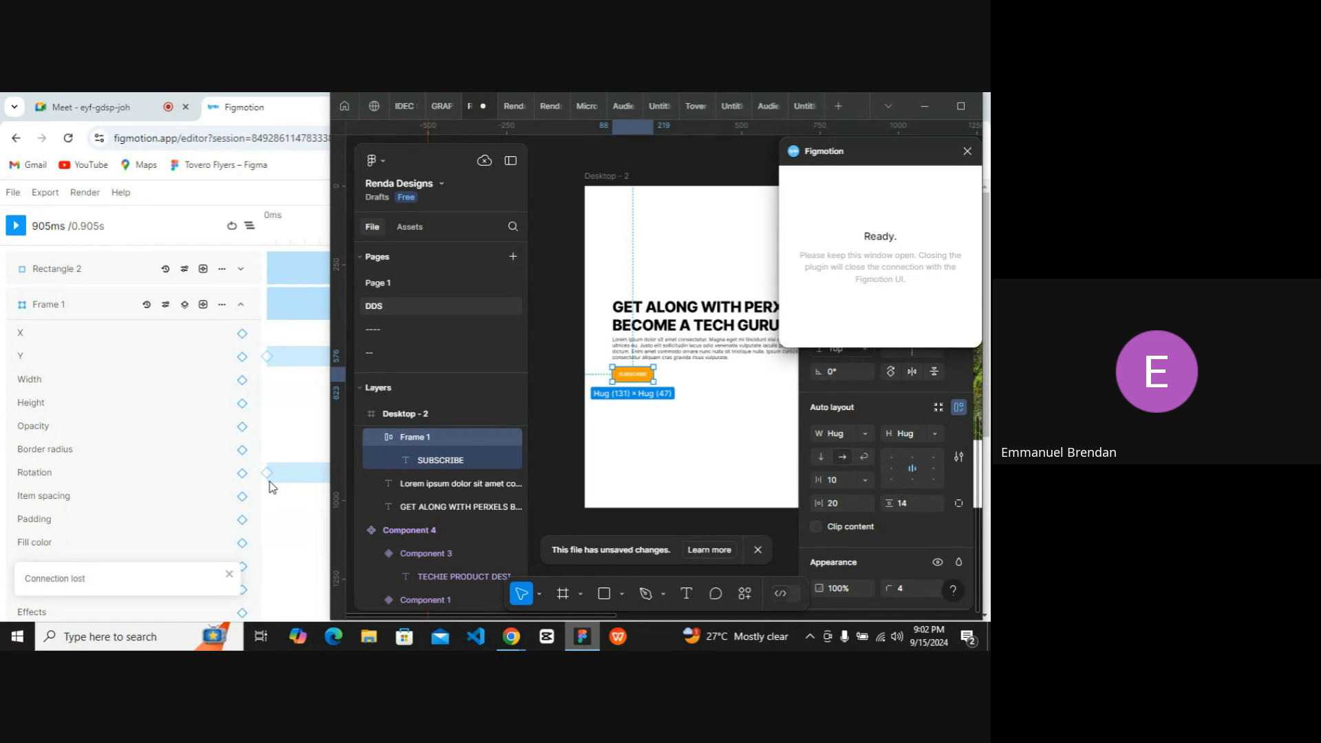
{"action": "left_click", "coordinate": [917, 107]}
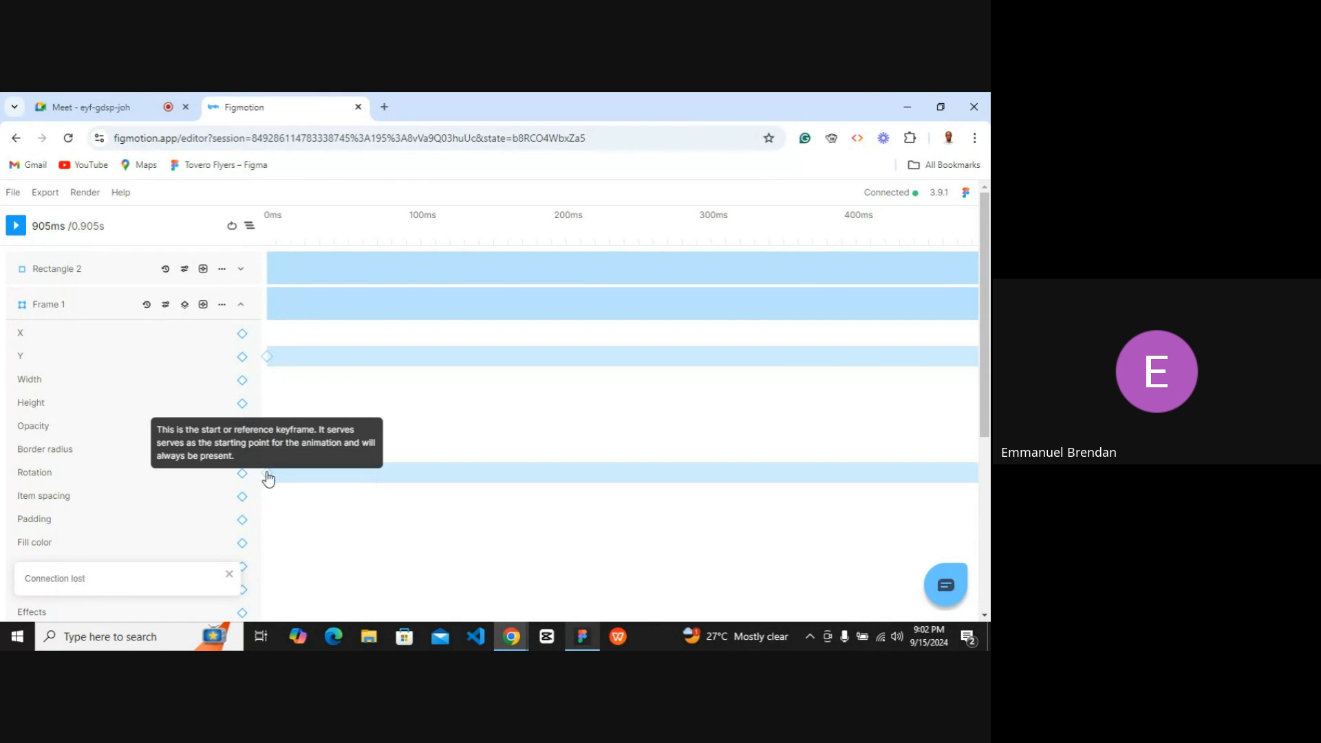
Set Frame 1's starting Rotation keyframe at 0 ms to 45.
{"action": "left_click", "coordinate": [268, 475]}
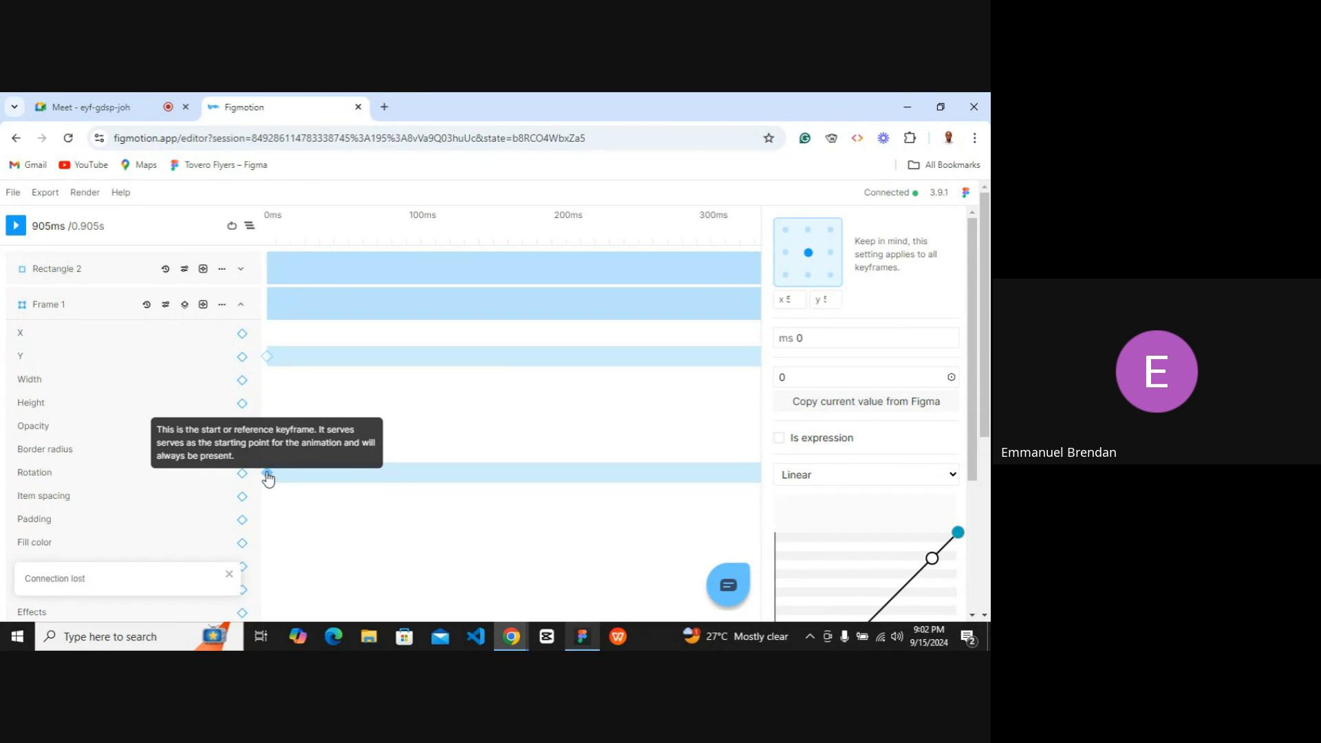
{"action": "left_click", "coordinate": [797, 376]}
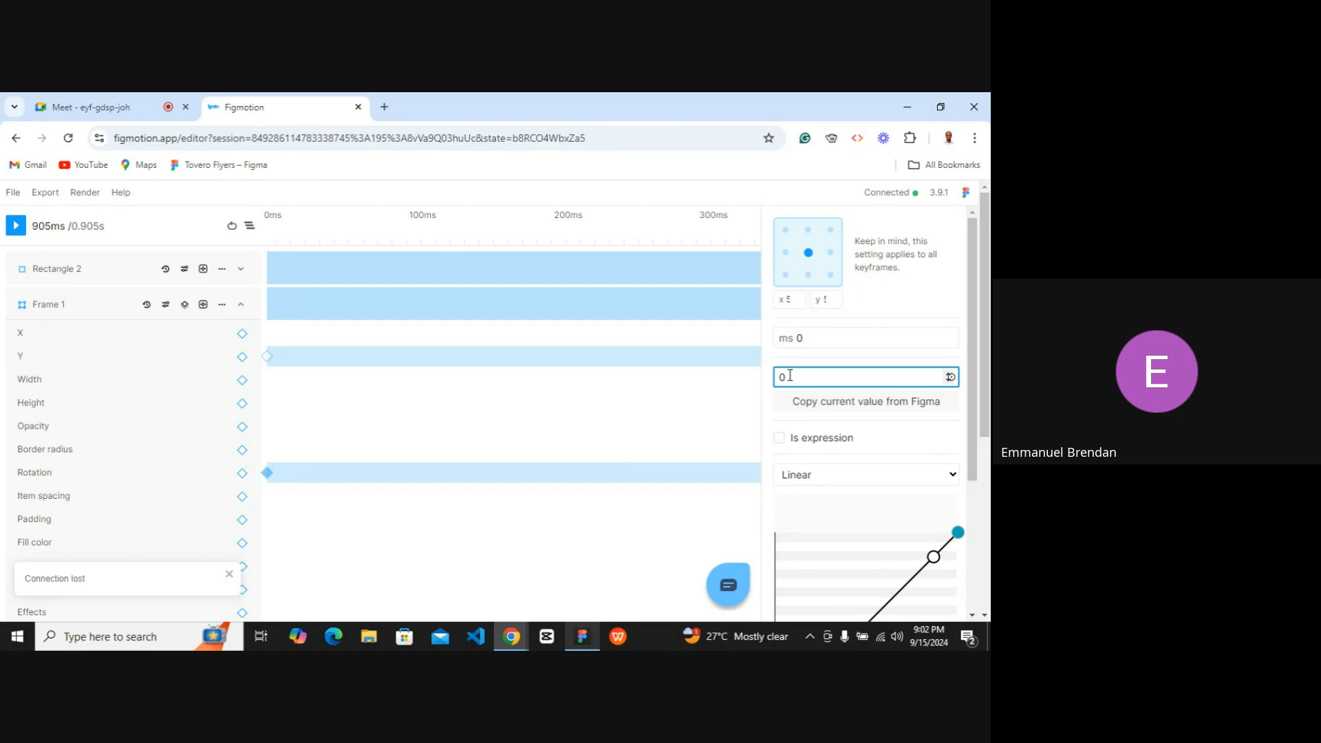
{"action": "key", "text": "BackSpace"}
{"action": "type", "text": "45"}
{"action": "key", "text": "Return"}
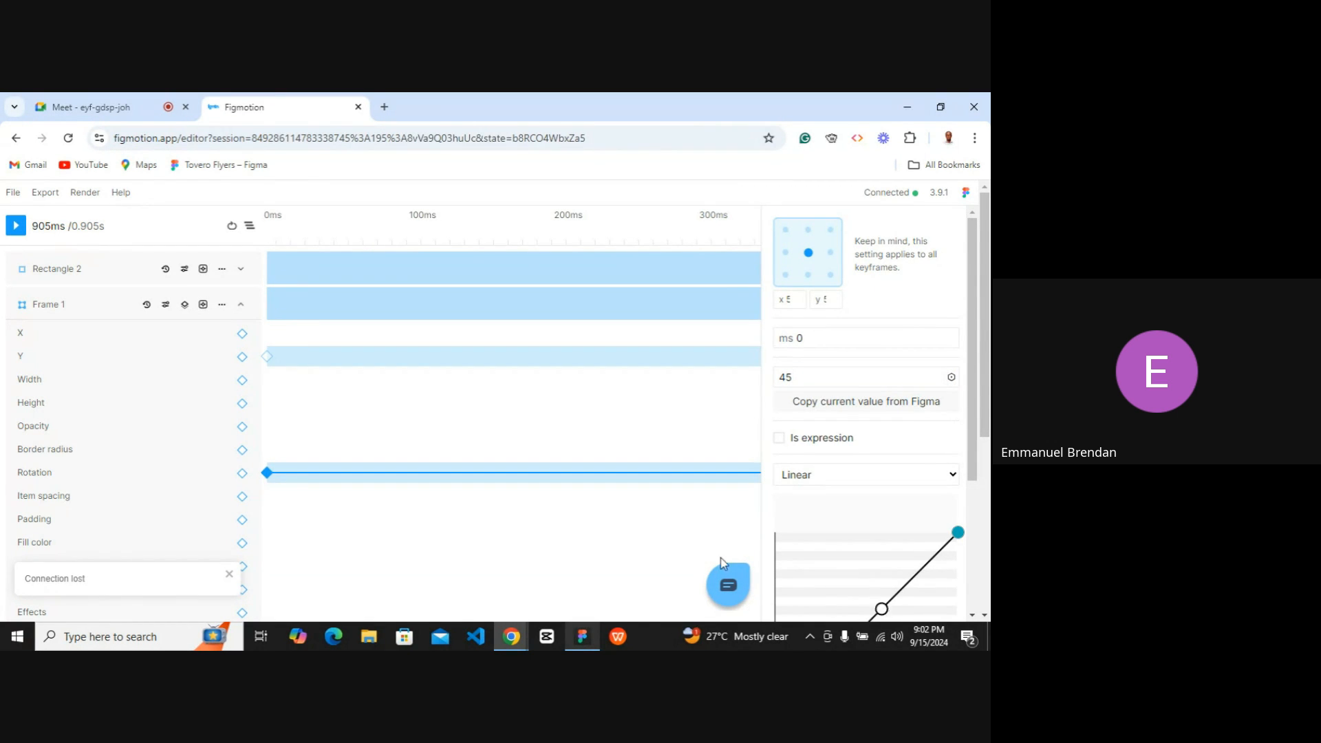
Play the animation, then return the SUBSCRIBE button below the paragraph on the canvas.
{"action": "left_click", "coordinate": [582, 639]}
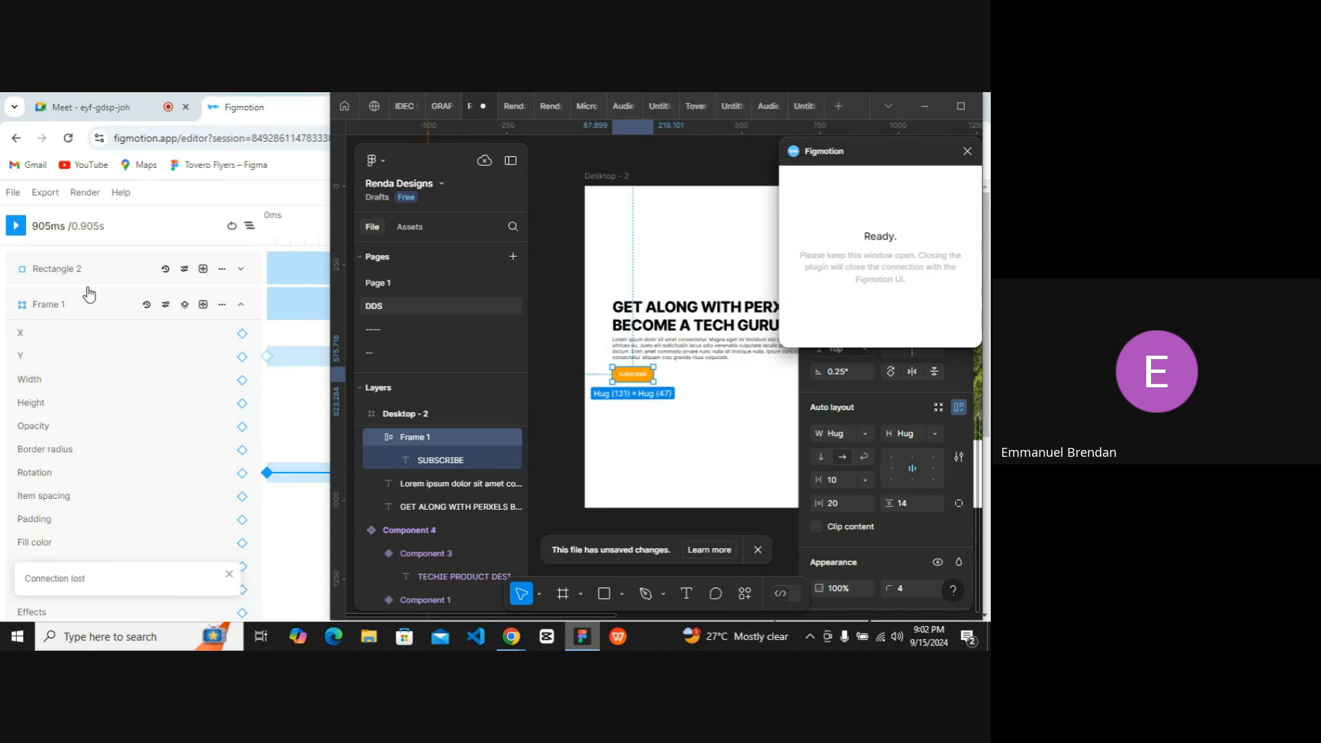
{"action": "left_click", "coordinate": [15, 226]}
{"action": "left_click", "coordinate": [939, 96]}
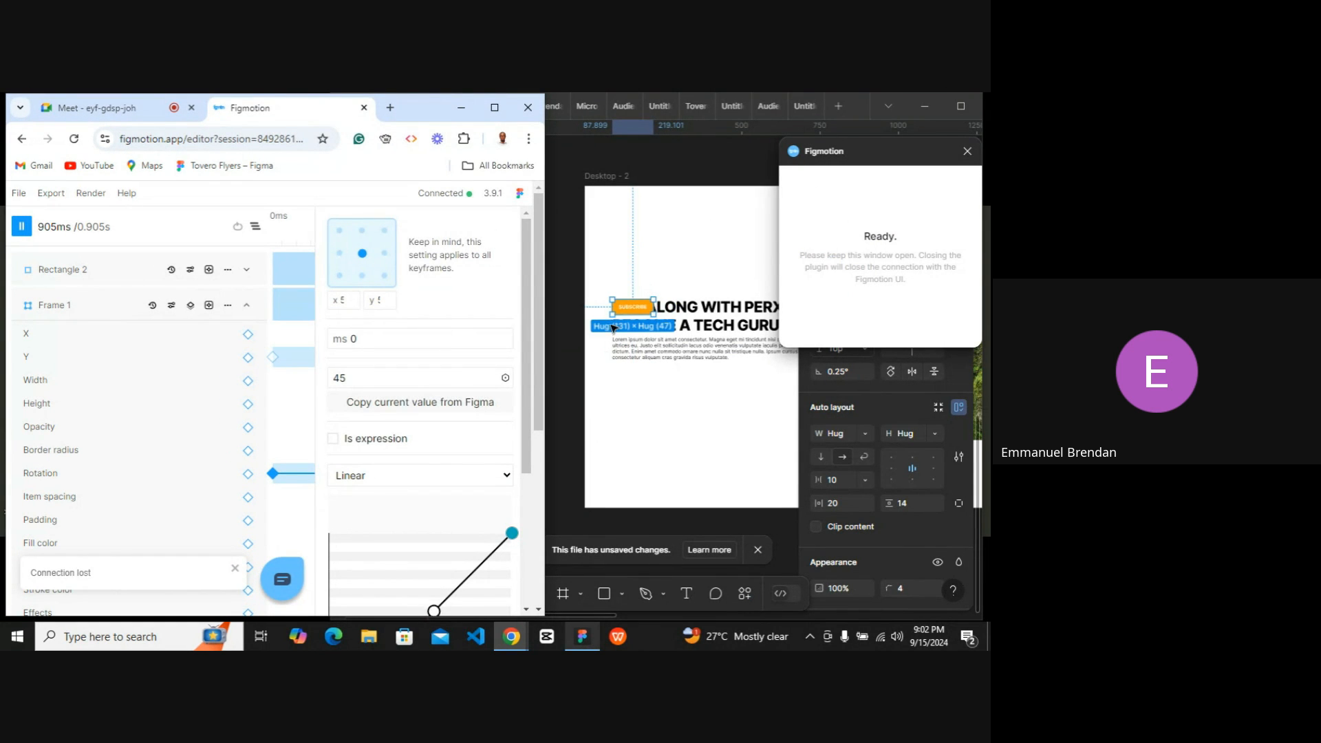
{"action": "left_click_drag", "start_coordinate": [629, 311], "coordinate": [630, 380]}
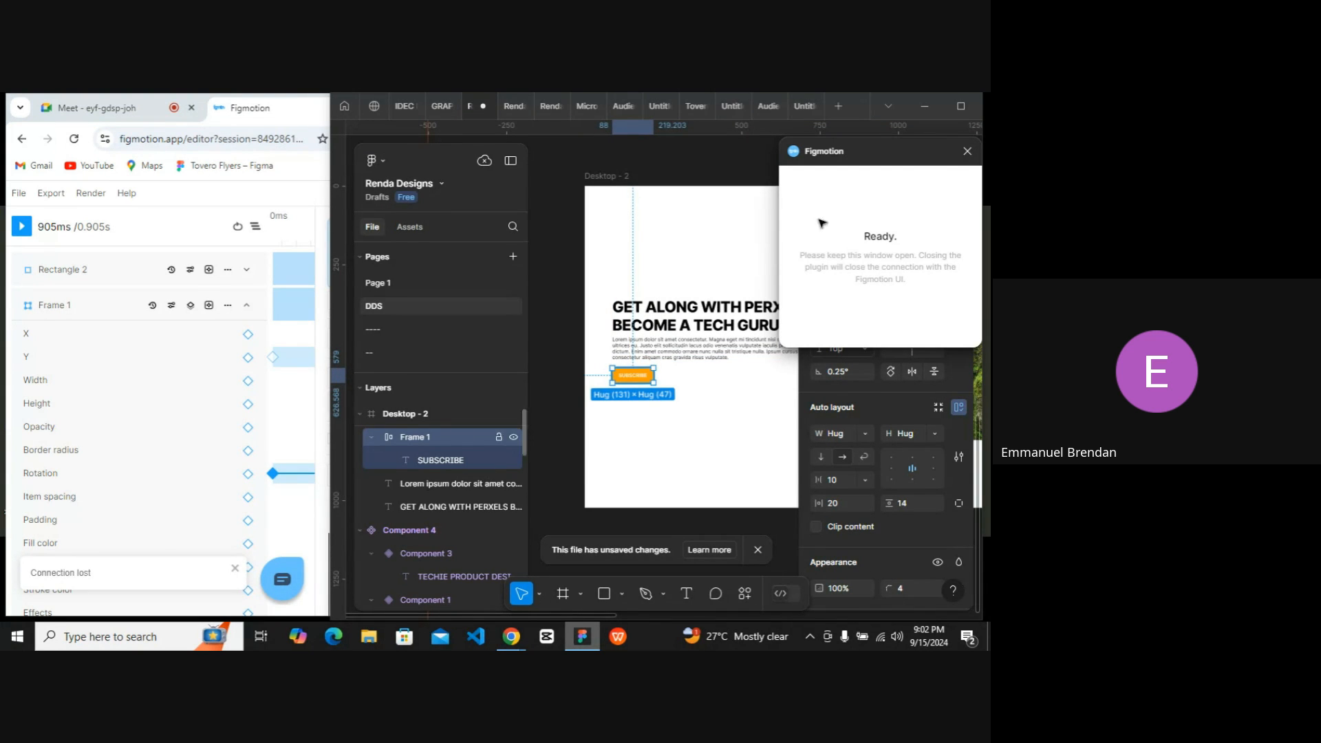
{"action": "left_click", "coordinate": [927, 104]}
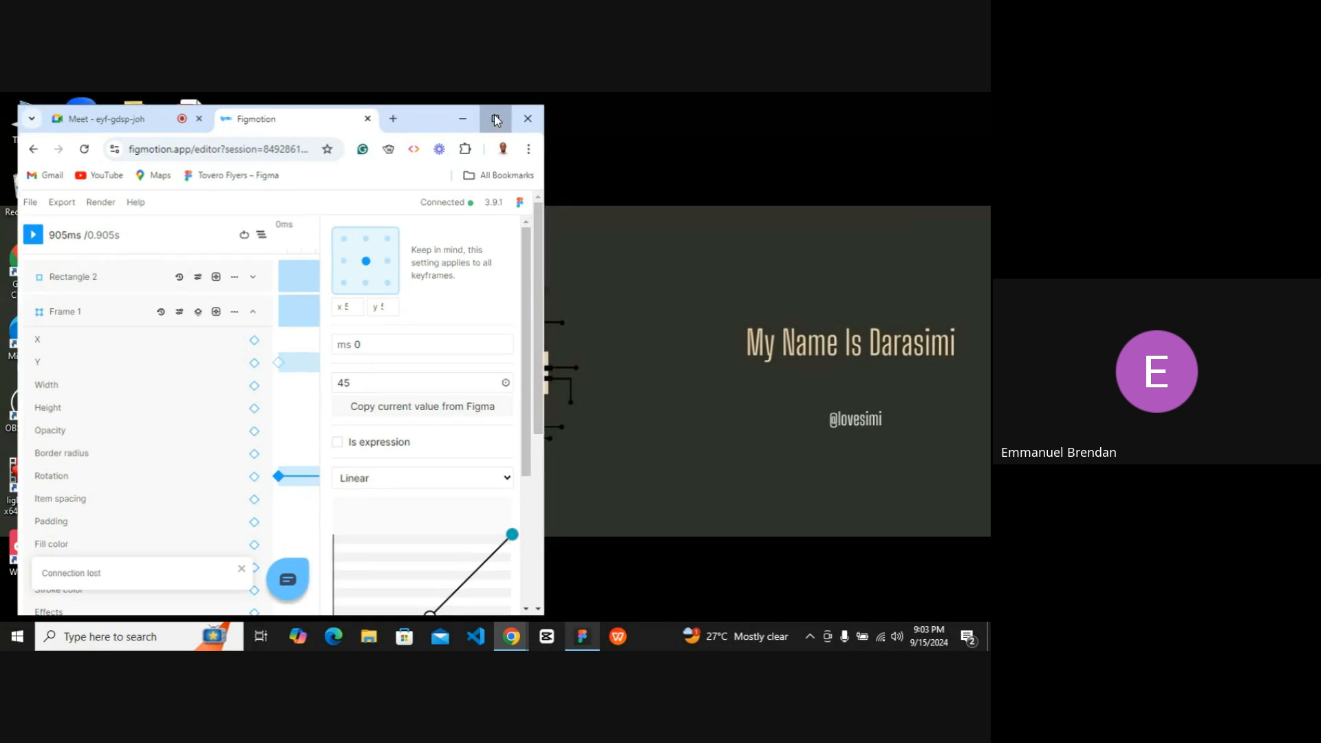
{"action": "left_click", "coordinate": [494, 108]}
{"action": "scroll", "coordinate": [593, 430], "scroll_direction": "down", "scroll_amount": 1}
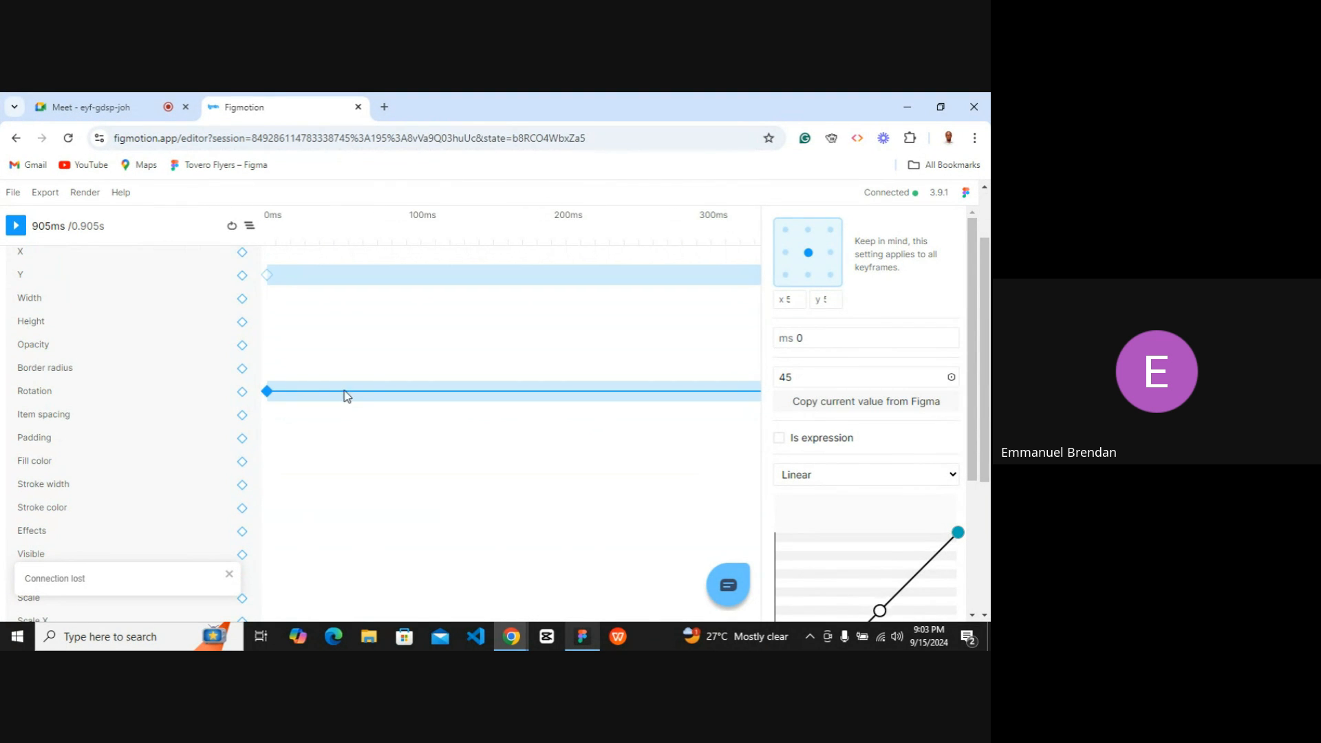
{"action": "scroll", "coordinate": [316, 385], "scroll_direction": "up", "scroll_amount": 1}
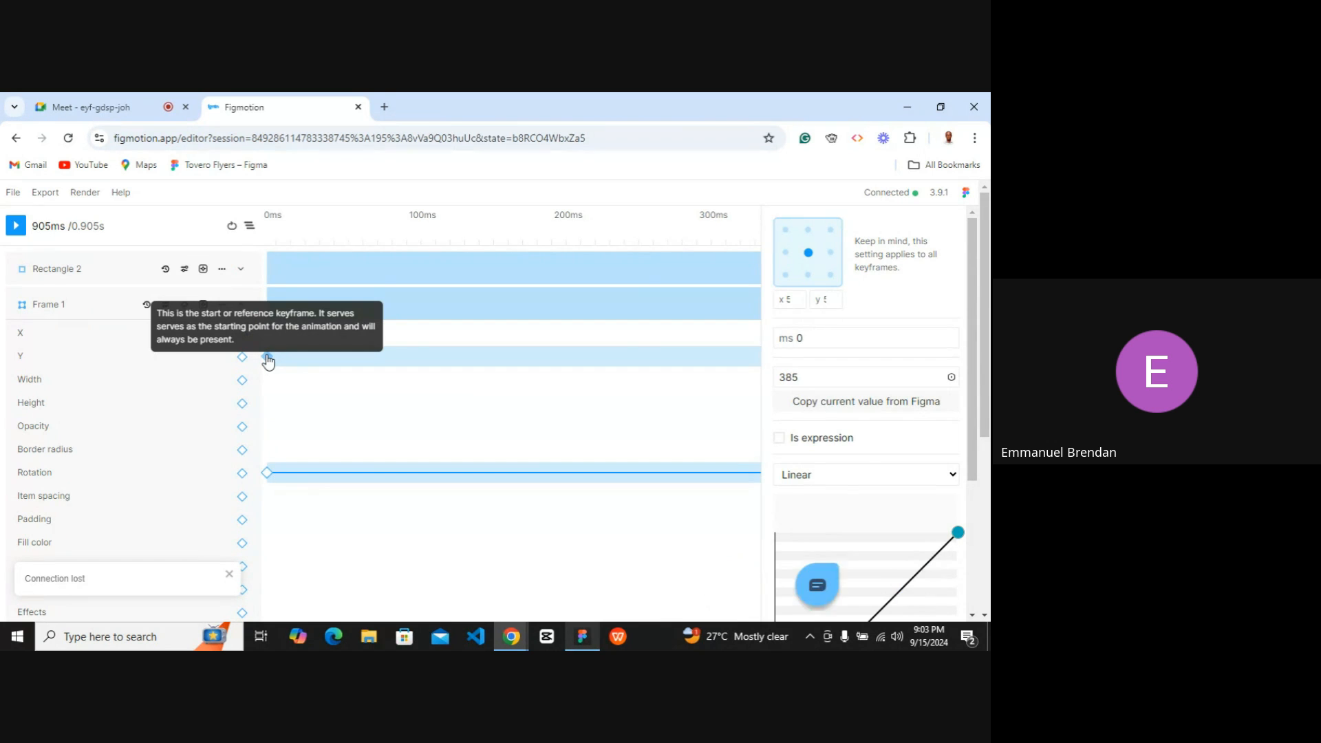
Delete Frame 1's remaining starting Y keyframe at 0 ms.
{"action": "left_click", "coordinate": [267, 359]}
{"action": "scroll", "coordinate": [860, 478], "scroll_direction": "down", "scroll_amount": 3}
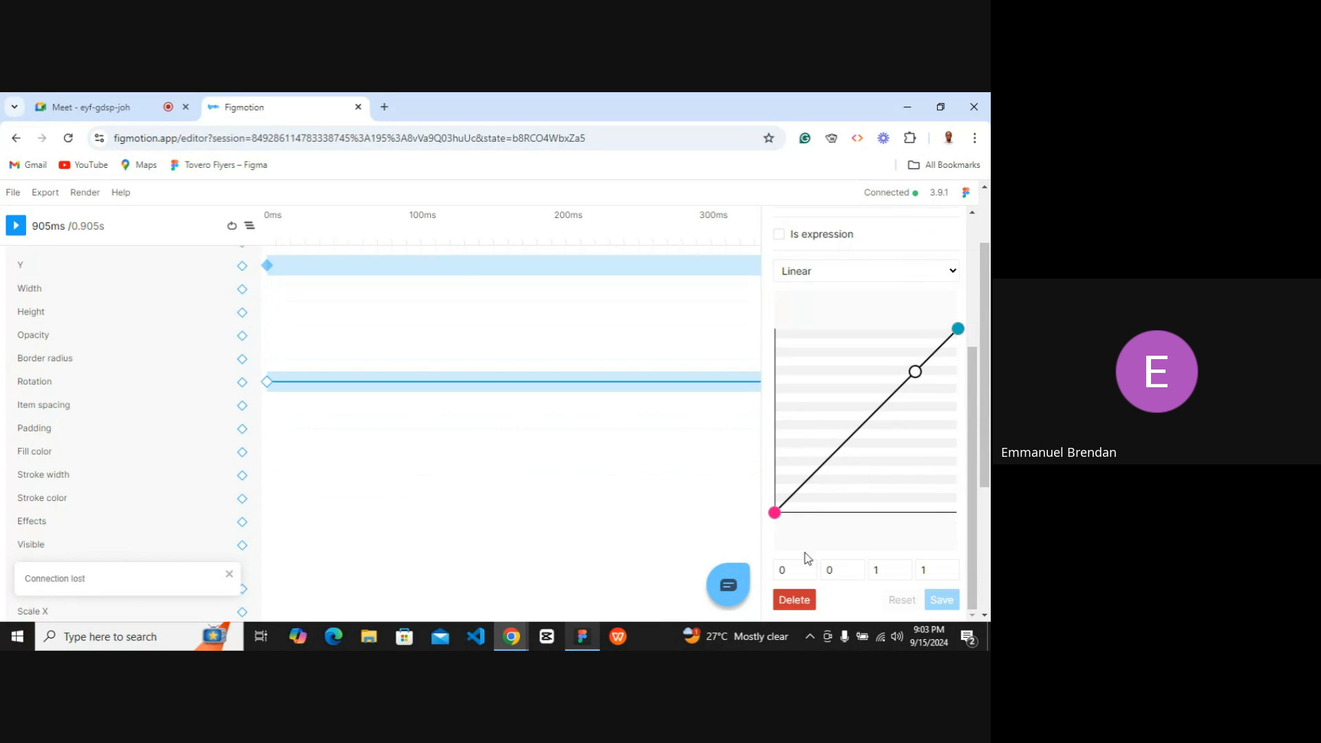
{"action": "left_click", "coordinate": [794, 600]}
{"action": "scroll", "coordinate": [468, 385], "scroll_direction": "up", "scroll_amount": 1}
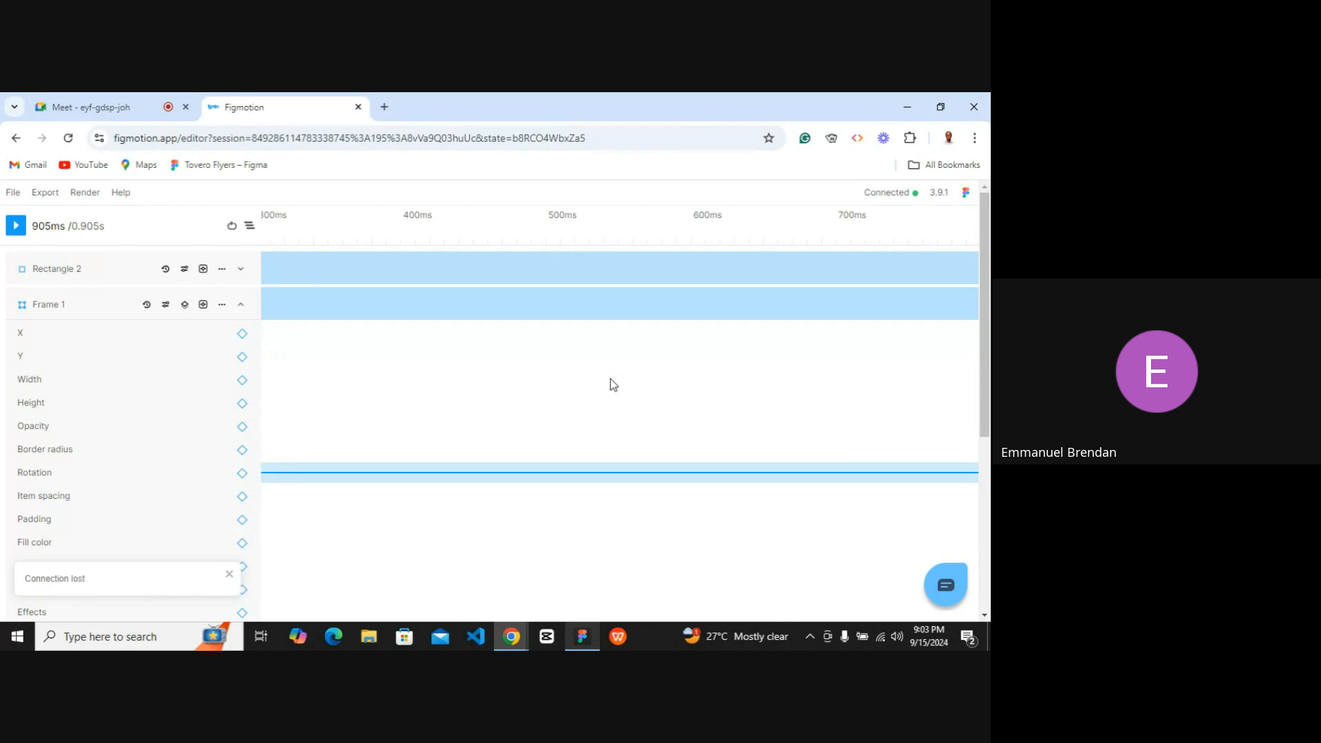
Play the rotation animation repeatedly and watch the SUBSCRIBE button on the zoomed Figma canvas.
{"action": "left_click", "coordinate": [582, 636]}
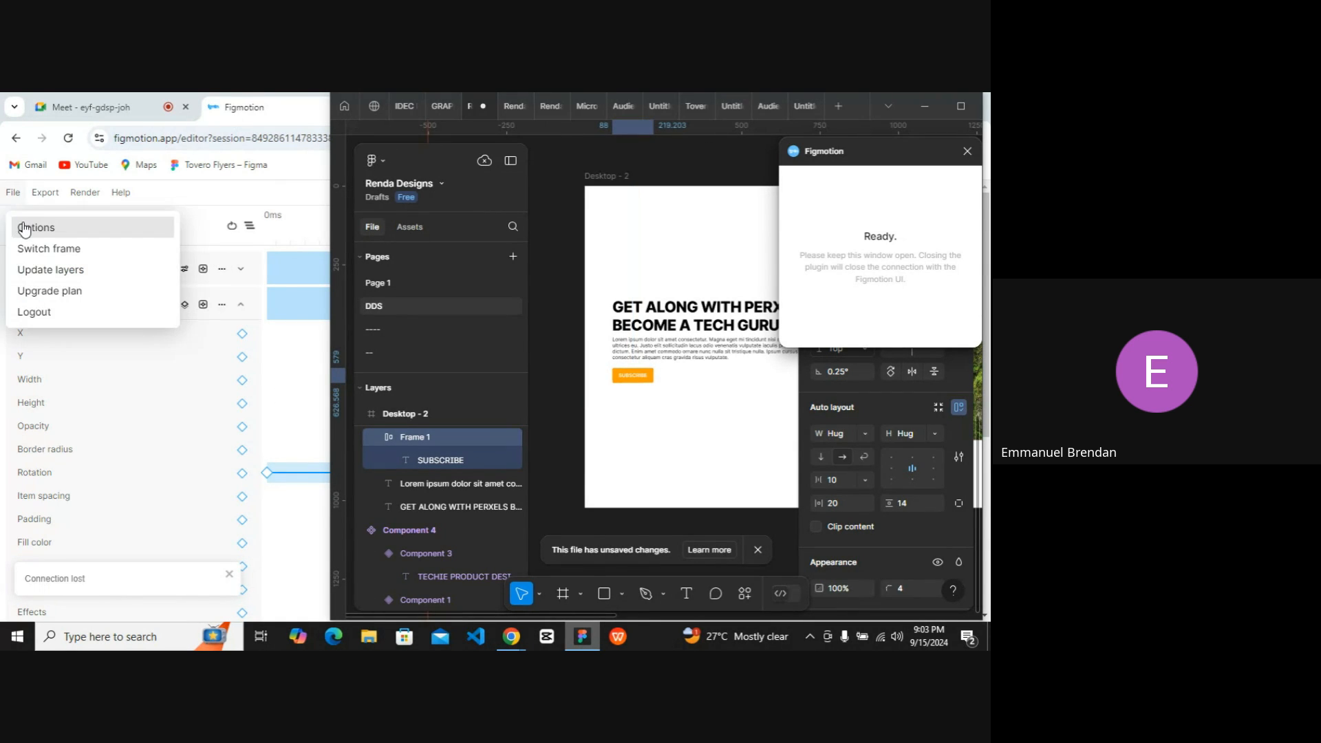
{"action": "left_click", "coordinate": [15, 233]}
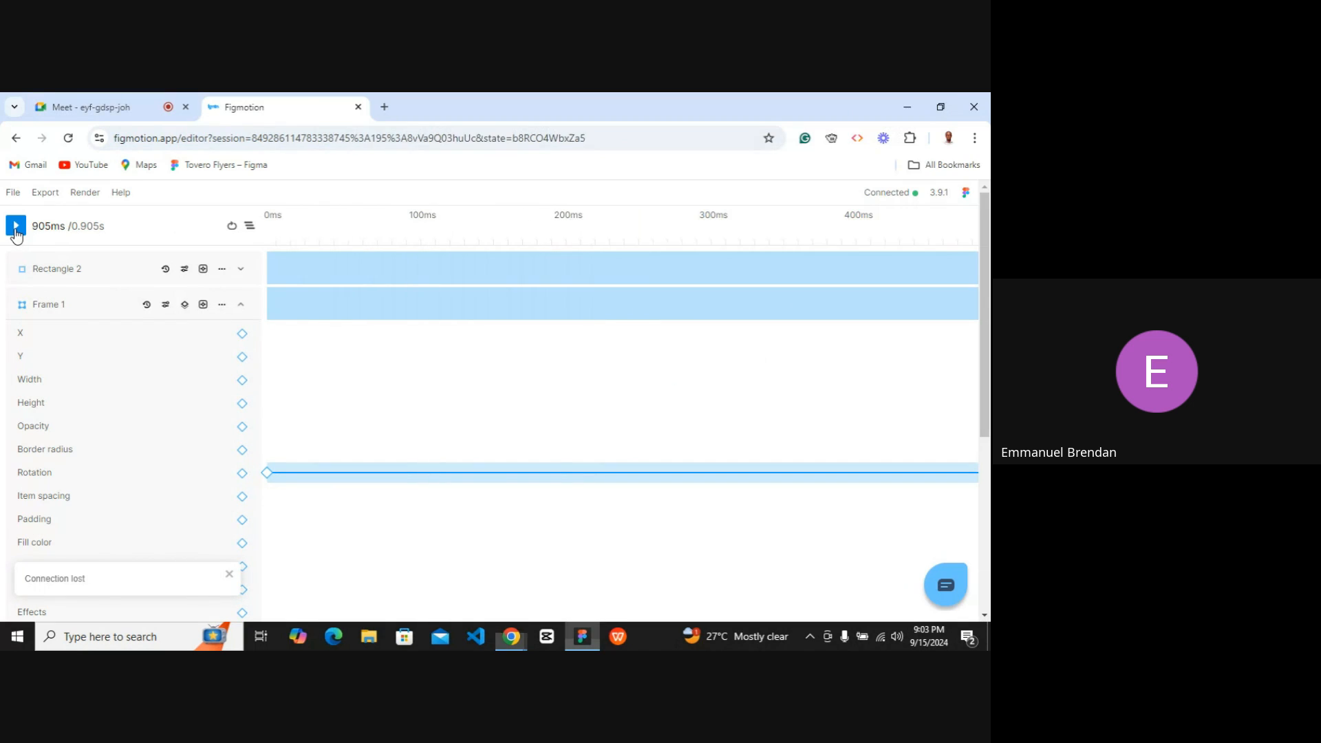
{"action": "left_click", "coordinate": [939, 105]}
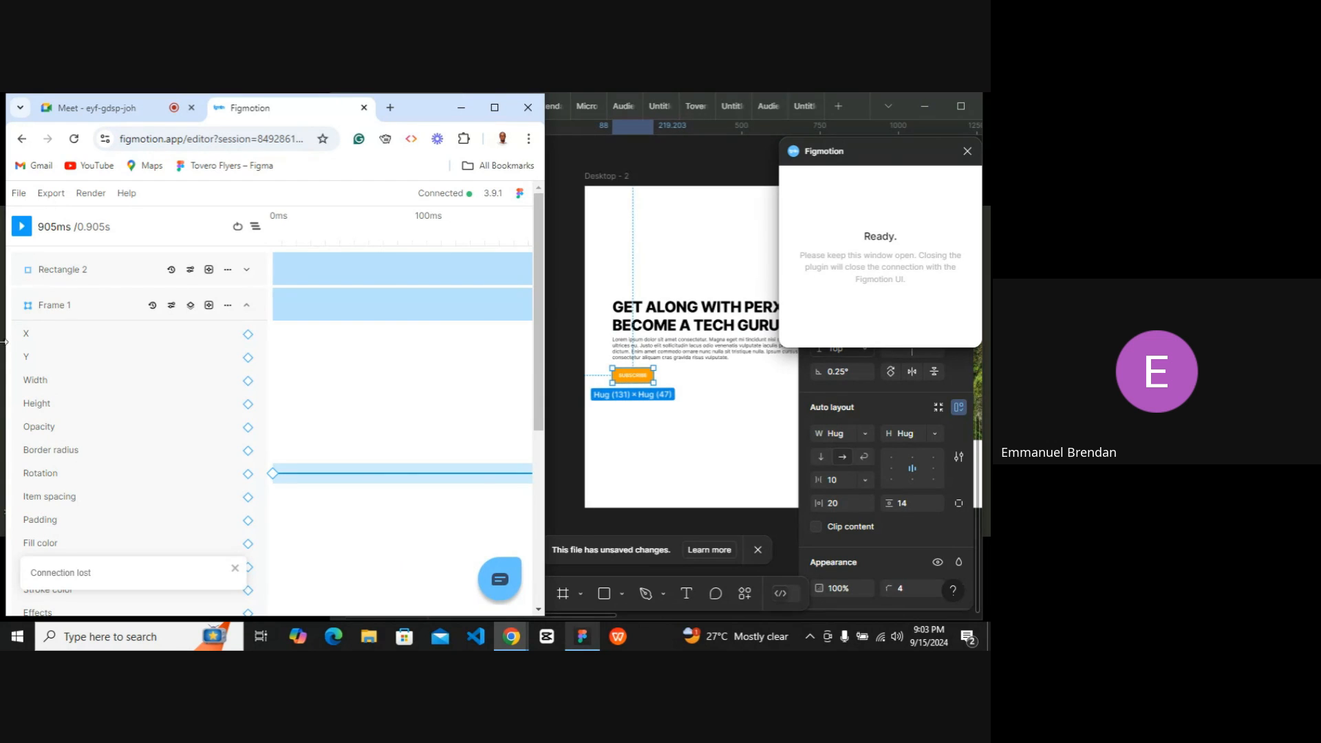
{"action": "left_click", "coordinate": [21, 229]}
{"action": "left_click", "coordinate": [618, 424]}
{"action": "left_click", "coordinate": [23, 230]}
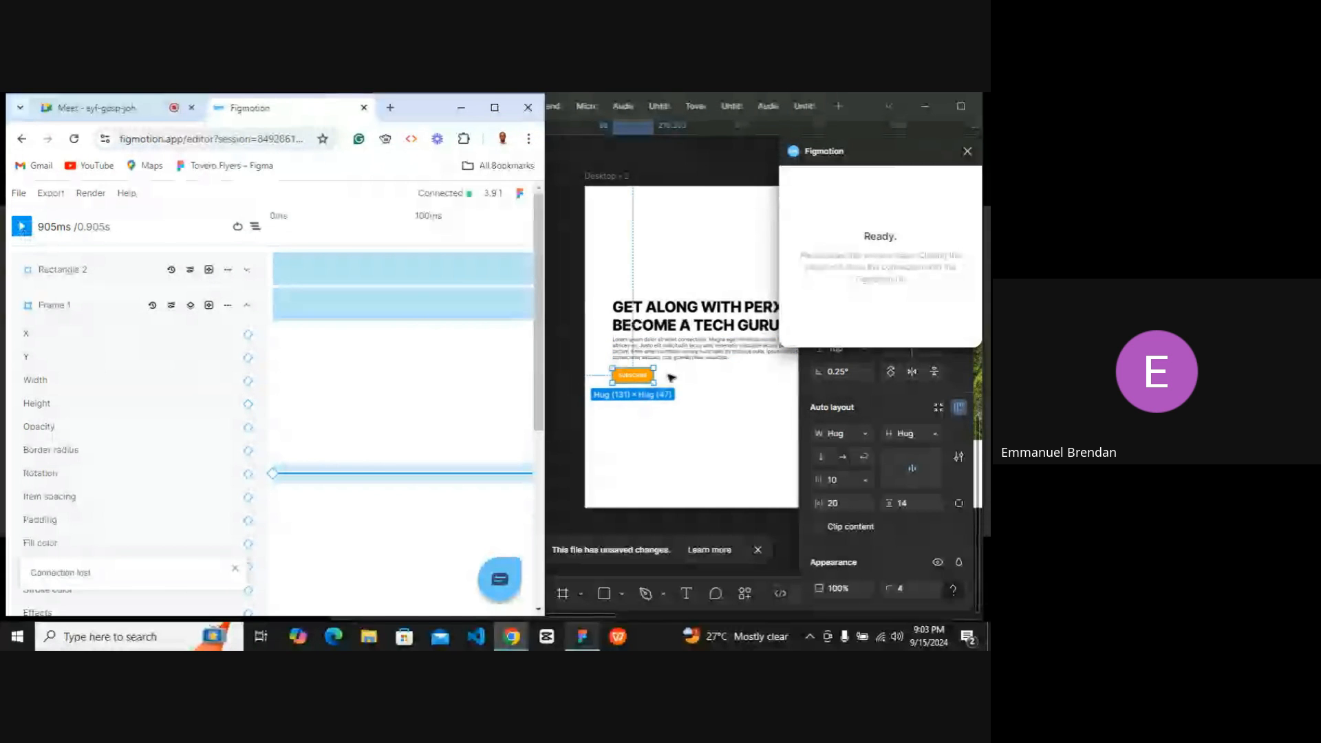
{"action": "scroll", "coordinate": [671, 378], "scroll_direction": "up", "scroll_amount": 3}
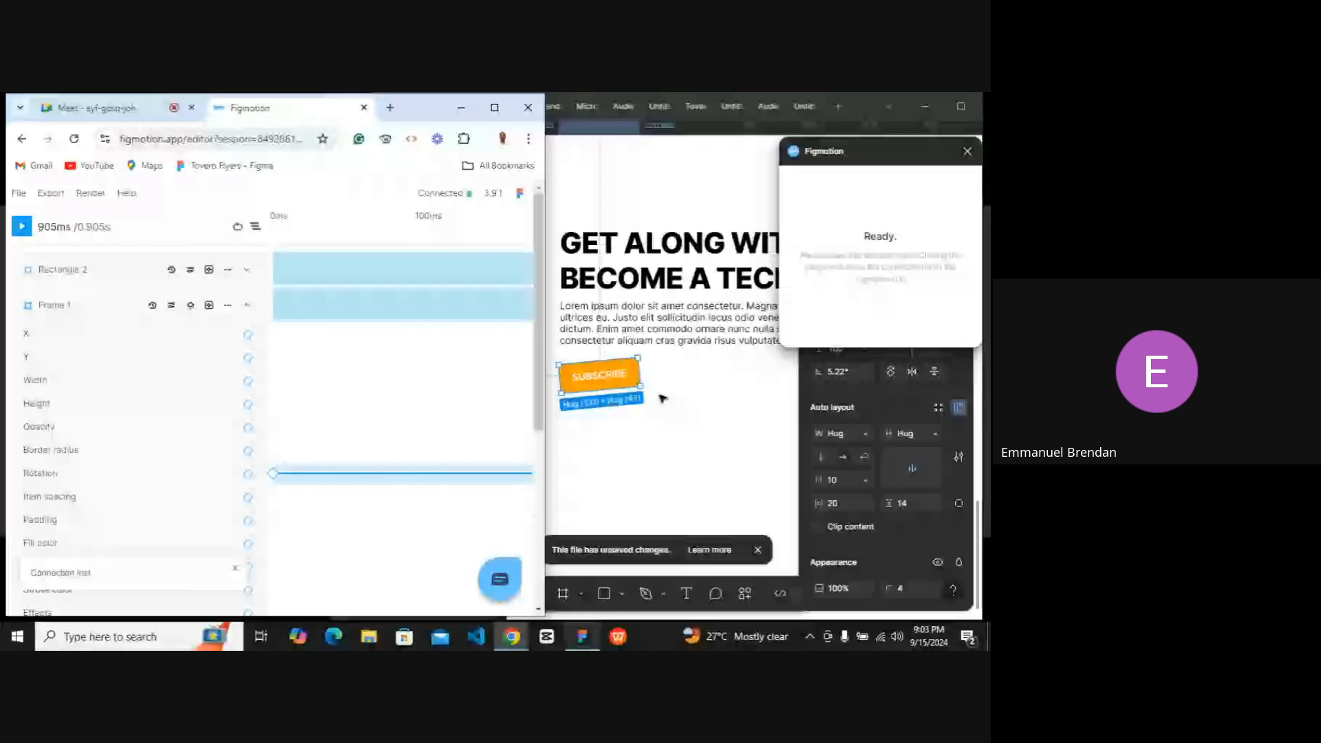
{"action": "left_click", "coordinate": [19, 228]}
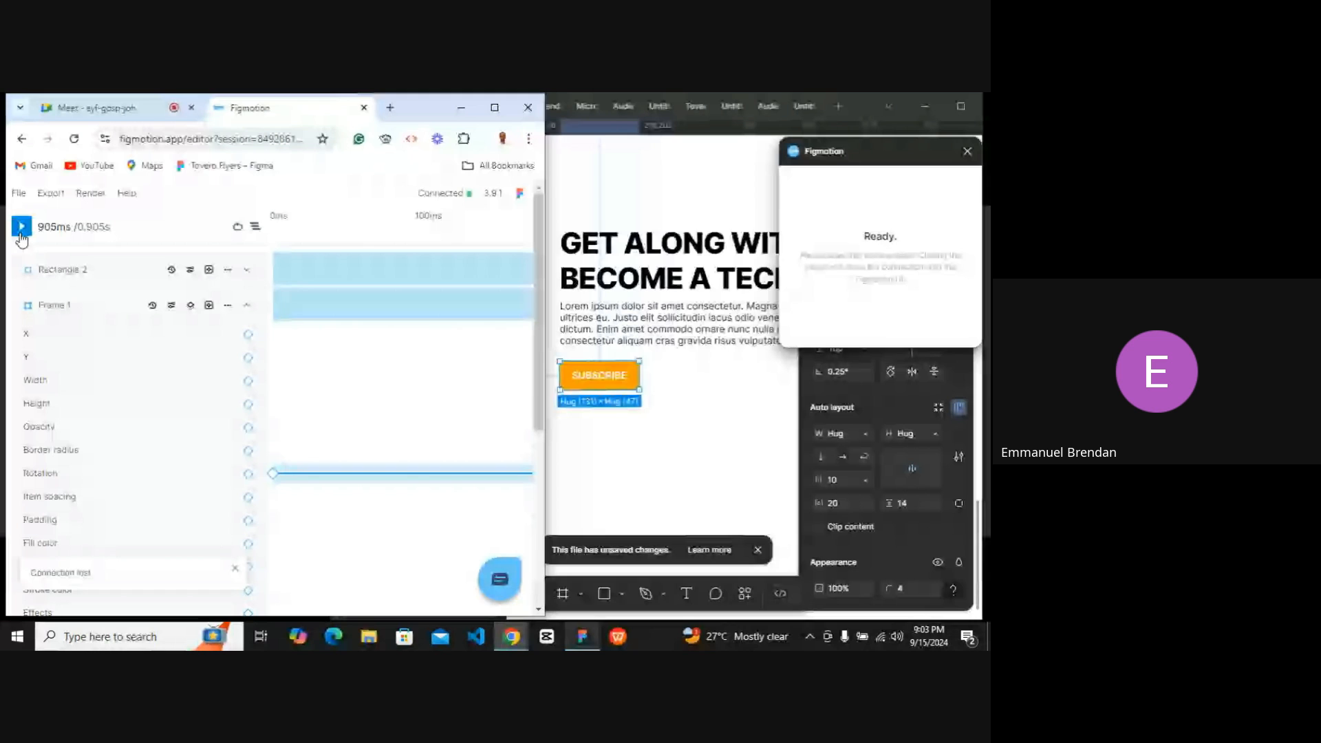
Add a starting Height keyframe to Frame 1 at 0 ms and set its value to 200.
{"action": "left_click", "coordinate": [248, 405]}
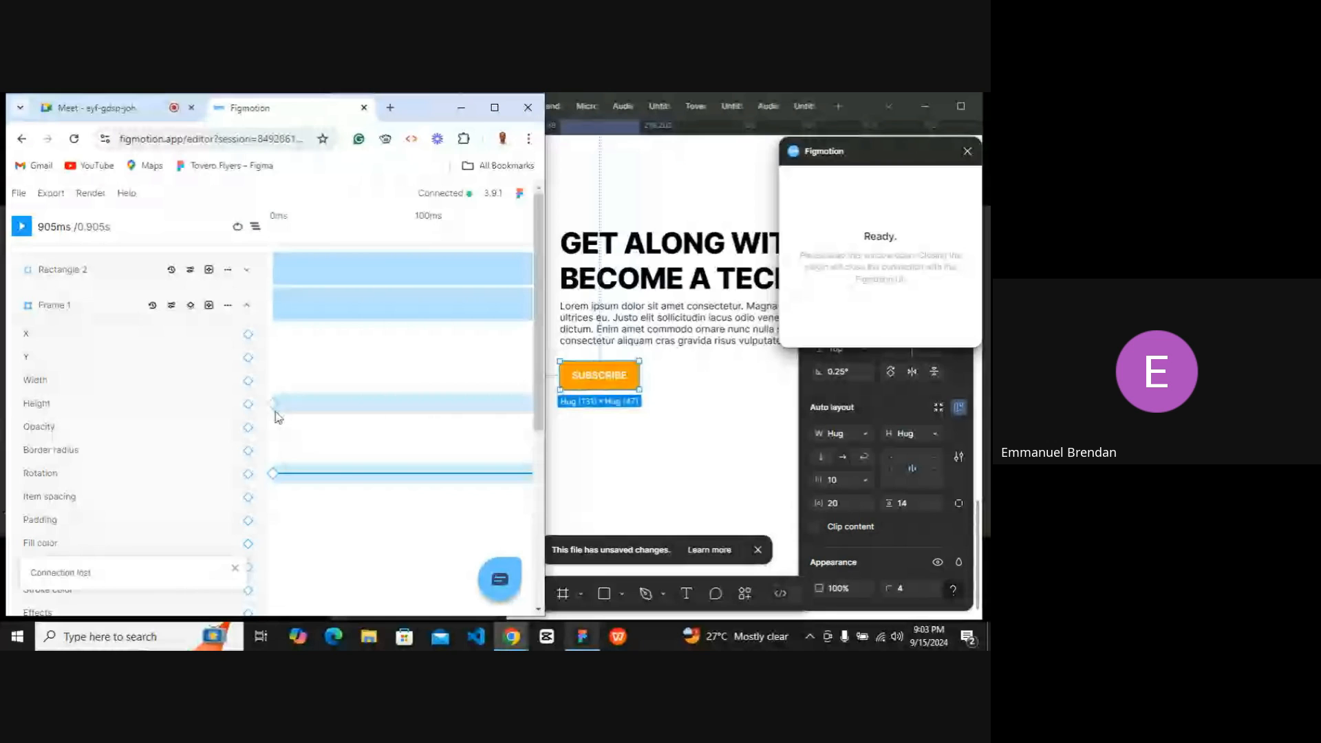
{"action": "left_click", "coordinate": [274, 404]}
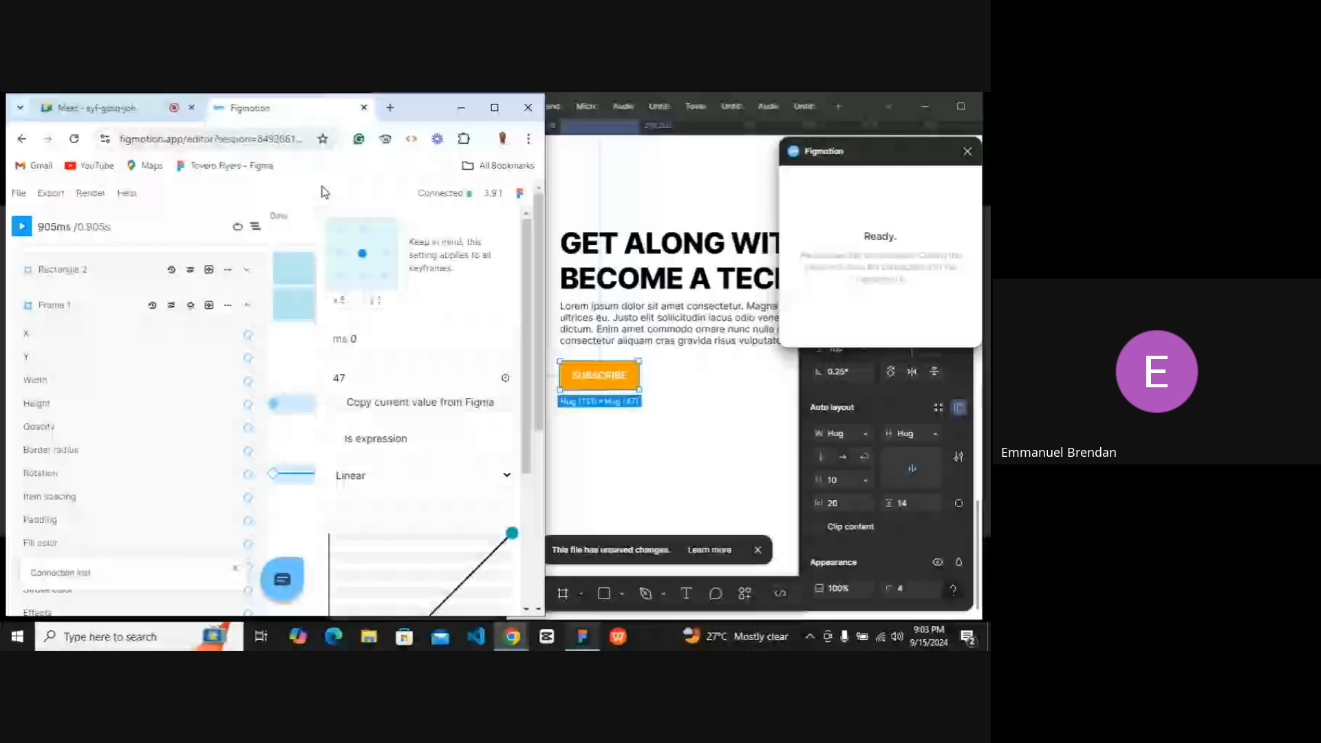
{"action": "left_click", "coordinate": [23, 226]}
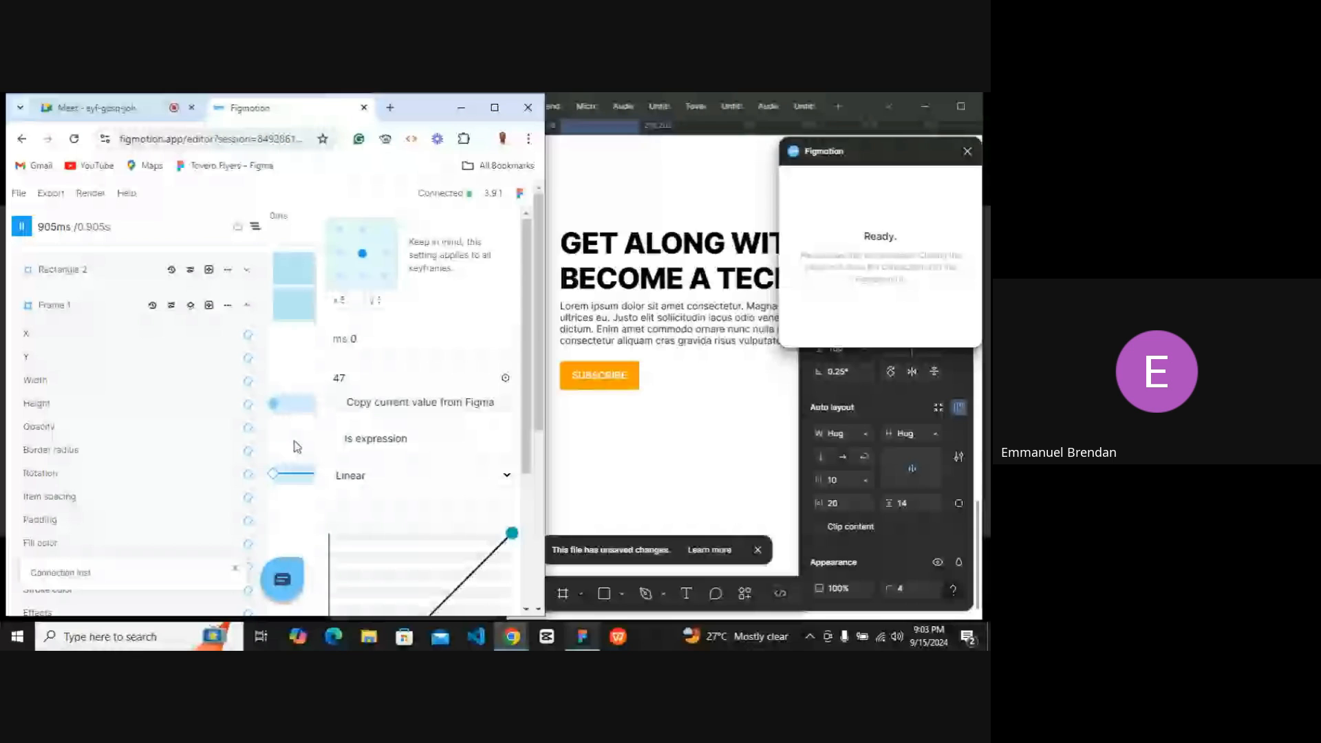
{"action": "left_click", "coordinate": [352, 375]}
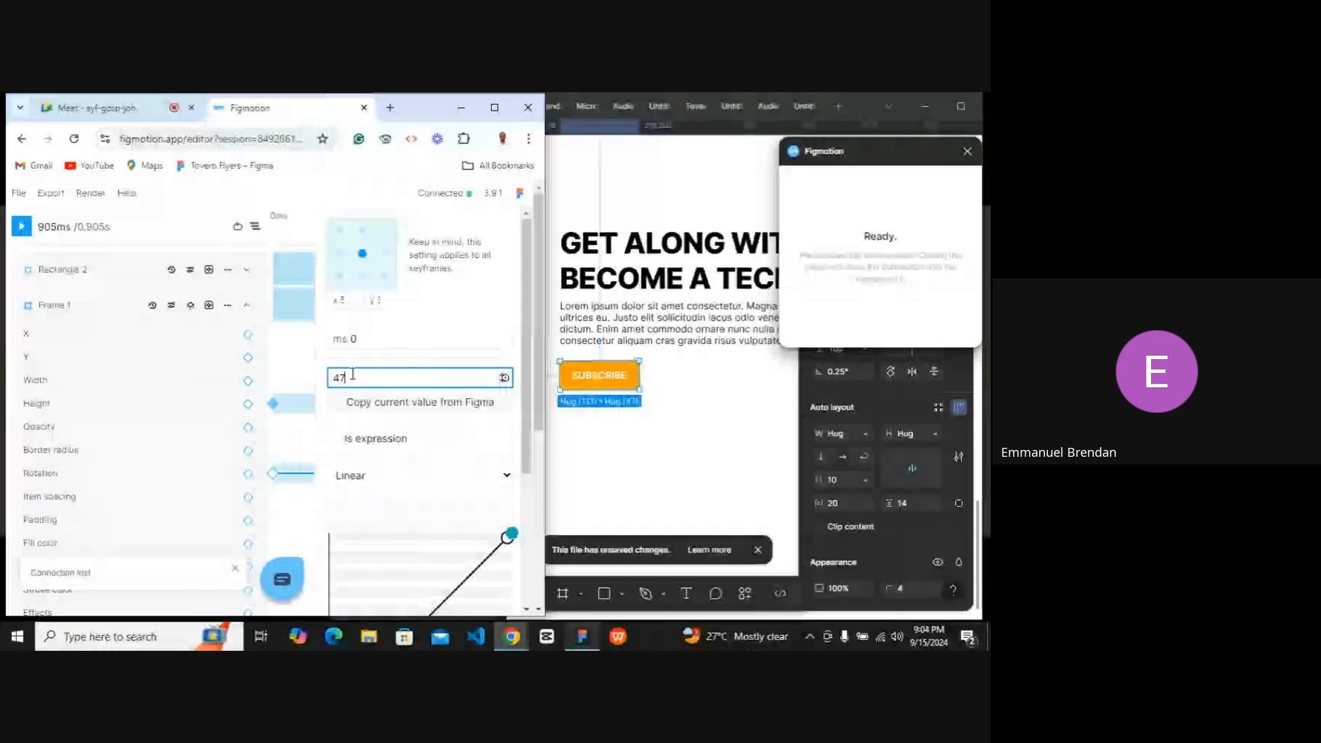
{"action": "double_click", "coordinate": [350, 377]}
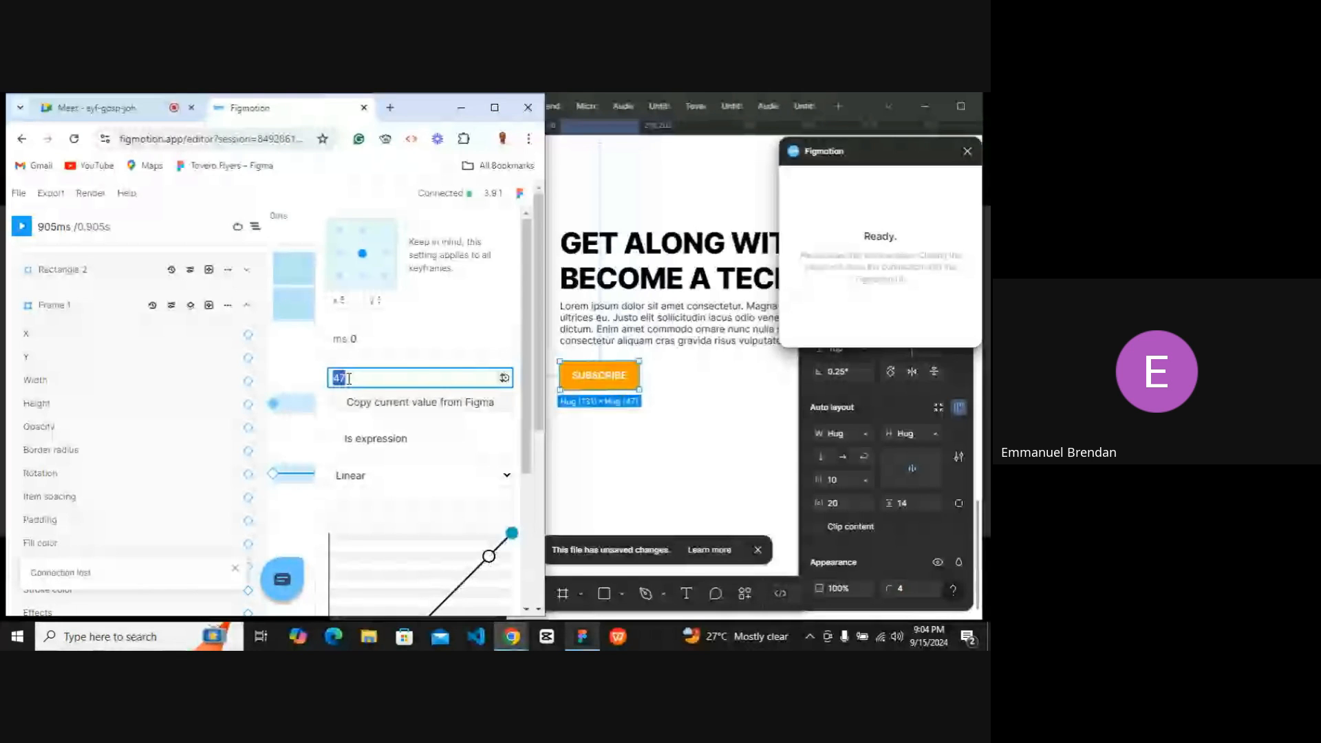
{"action": "type", "text": "200"}
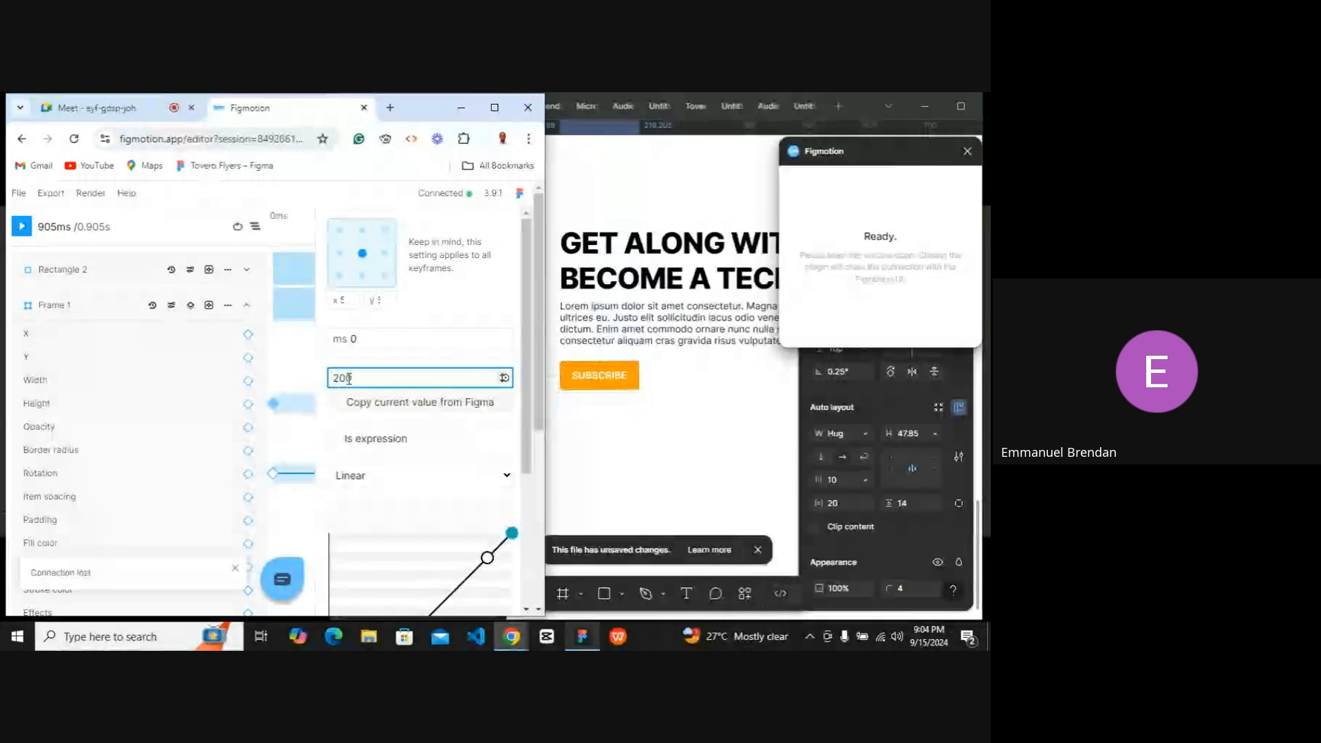
{"action": "left_click", "coordinate": [293, 434]}
{"action": "scroll", "coordinate": [293, 434], "scroll_direction": "right", "scroll_amount": 2}
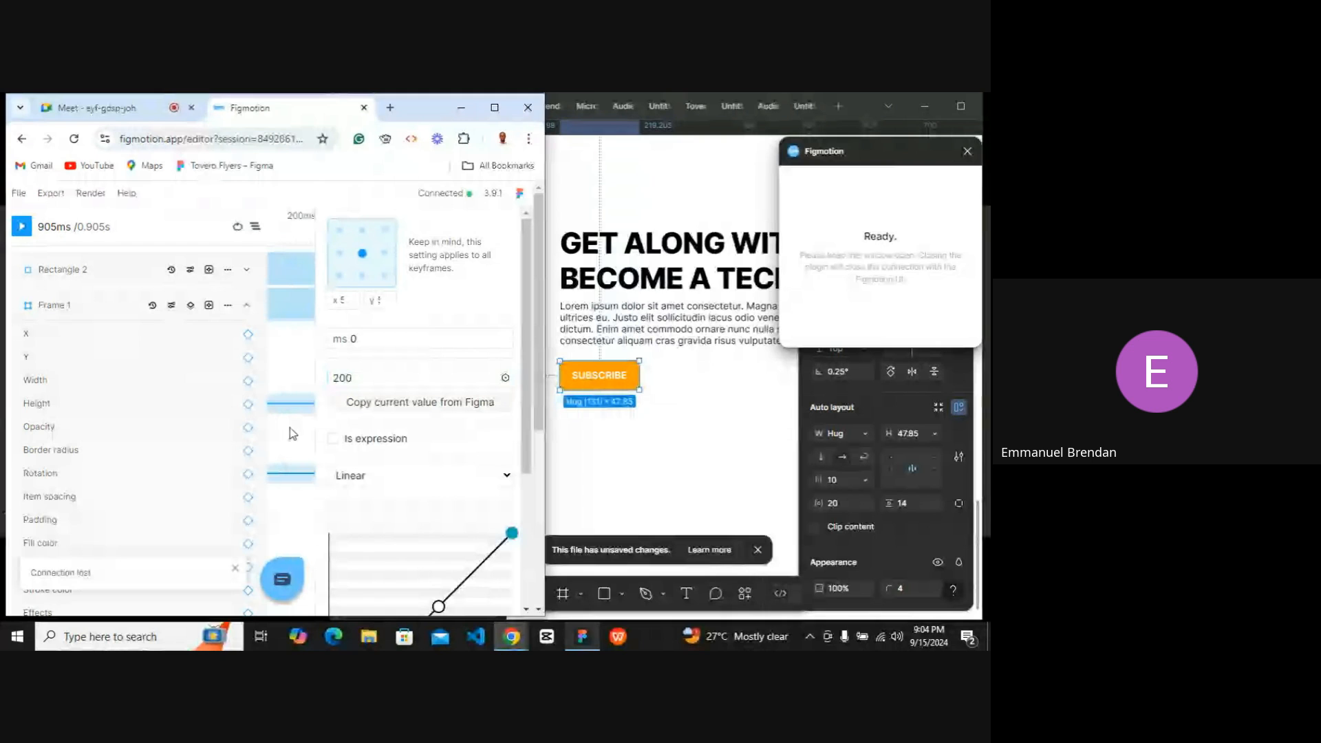
Set Frame 1's ending Height keyframe at 905 ms to 118.
{"action": "left_click", "coordinate": [495, 107]}
{"action": "scroll", "coordinate": [501, 408], "scroll_direction": "right", "scroll_amount": 10}
{"action": "left_click", "coordinate": [498, 404]}
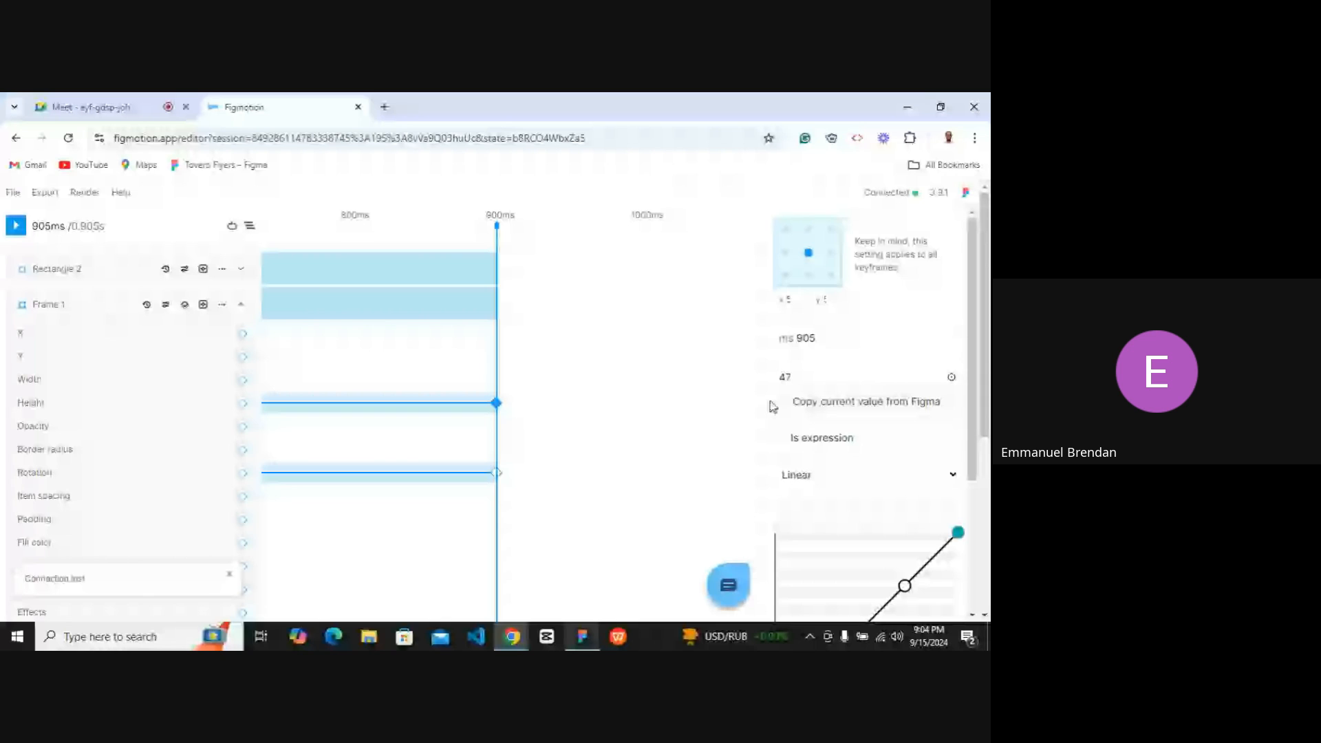
{"action": "left_click", "coordinate": [804, 384]}
{"action": "type", "text": "117"}
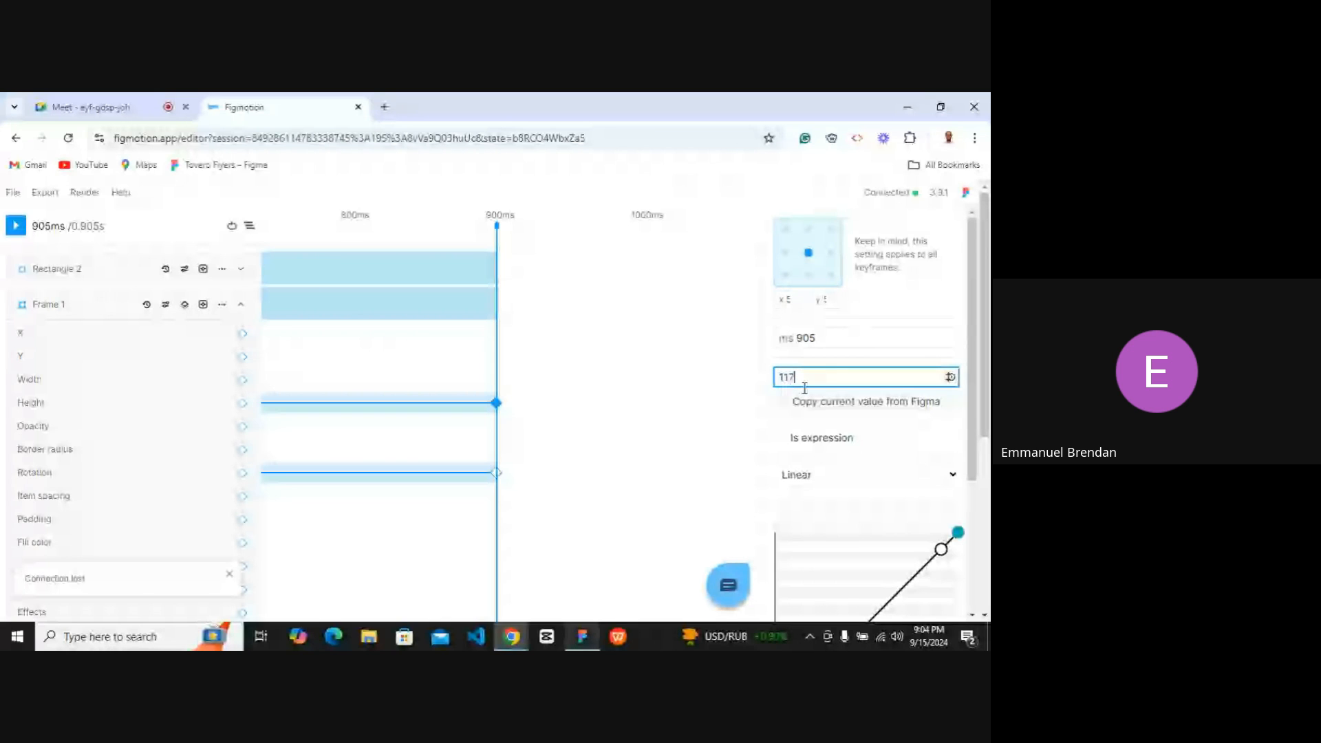
{"action": "key", "text": "BackSpace"}
{"action": "type", "text": "8"}
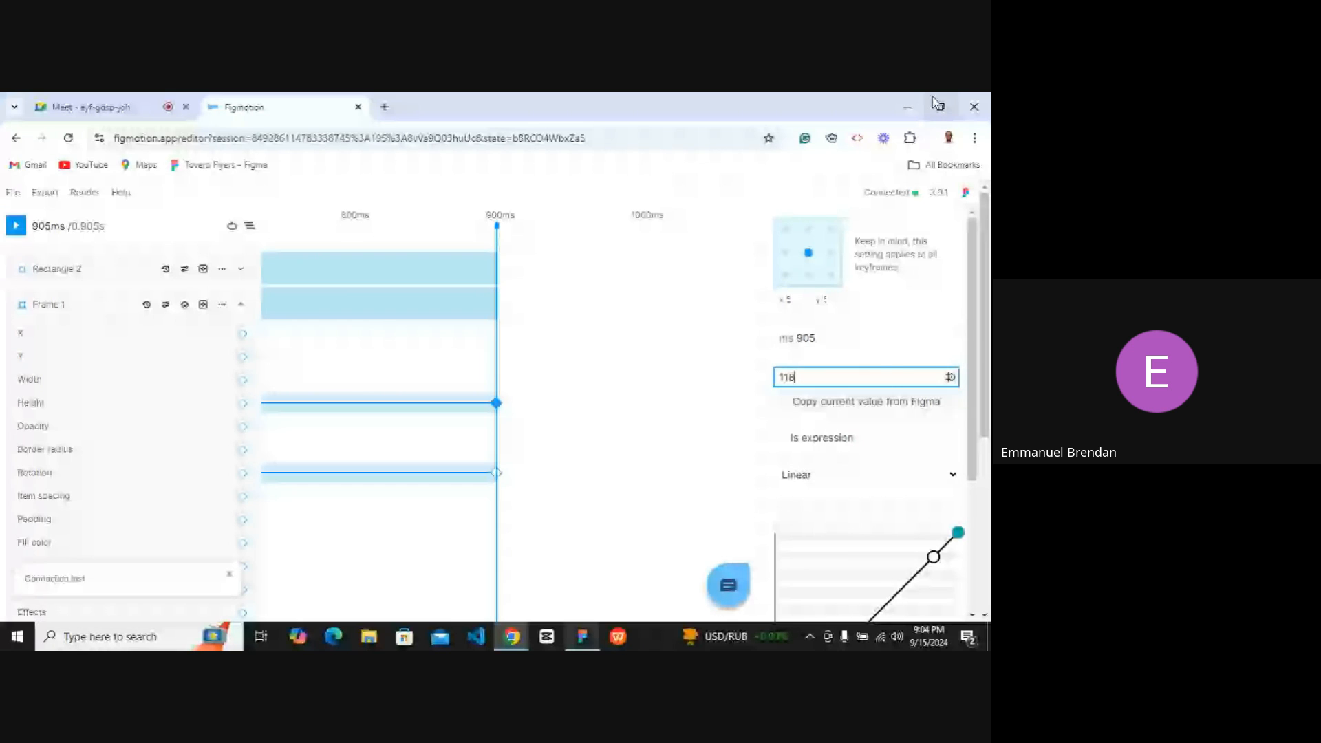
{"action": "left_click", "coordinate": [937, 105]}
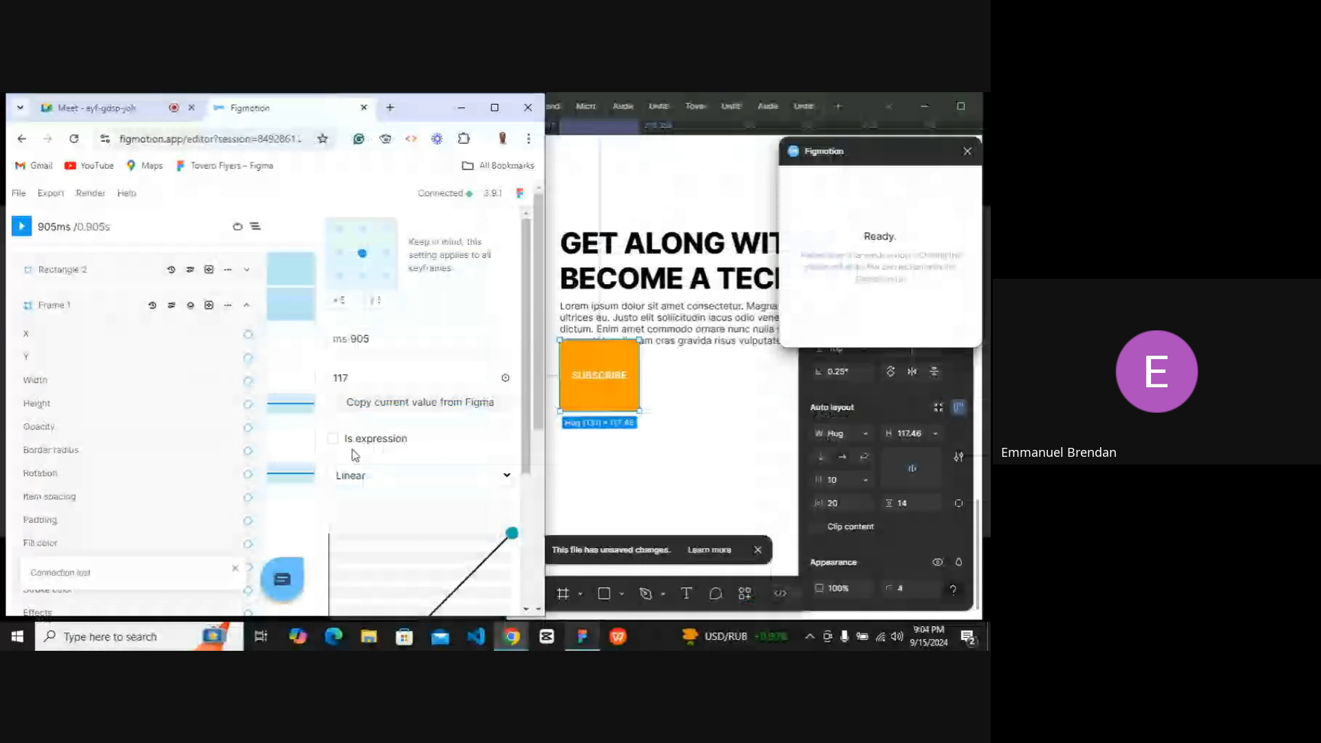
Set Frame 1's ending Height keyframe at 905 ms to 45 and play the animation.
{"action": "left_click", "coordinate": [20, 227]}
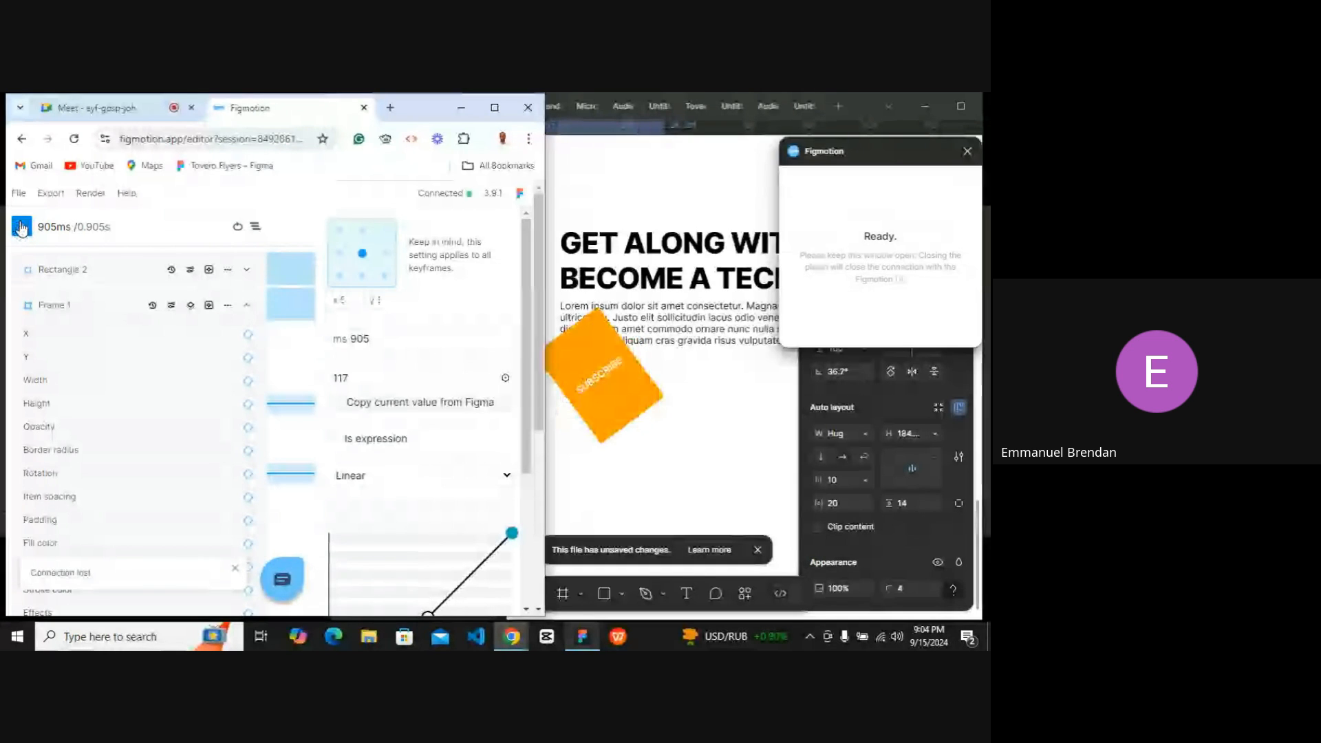
{"action": "double_click", "coordinate": [361, 377]}
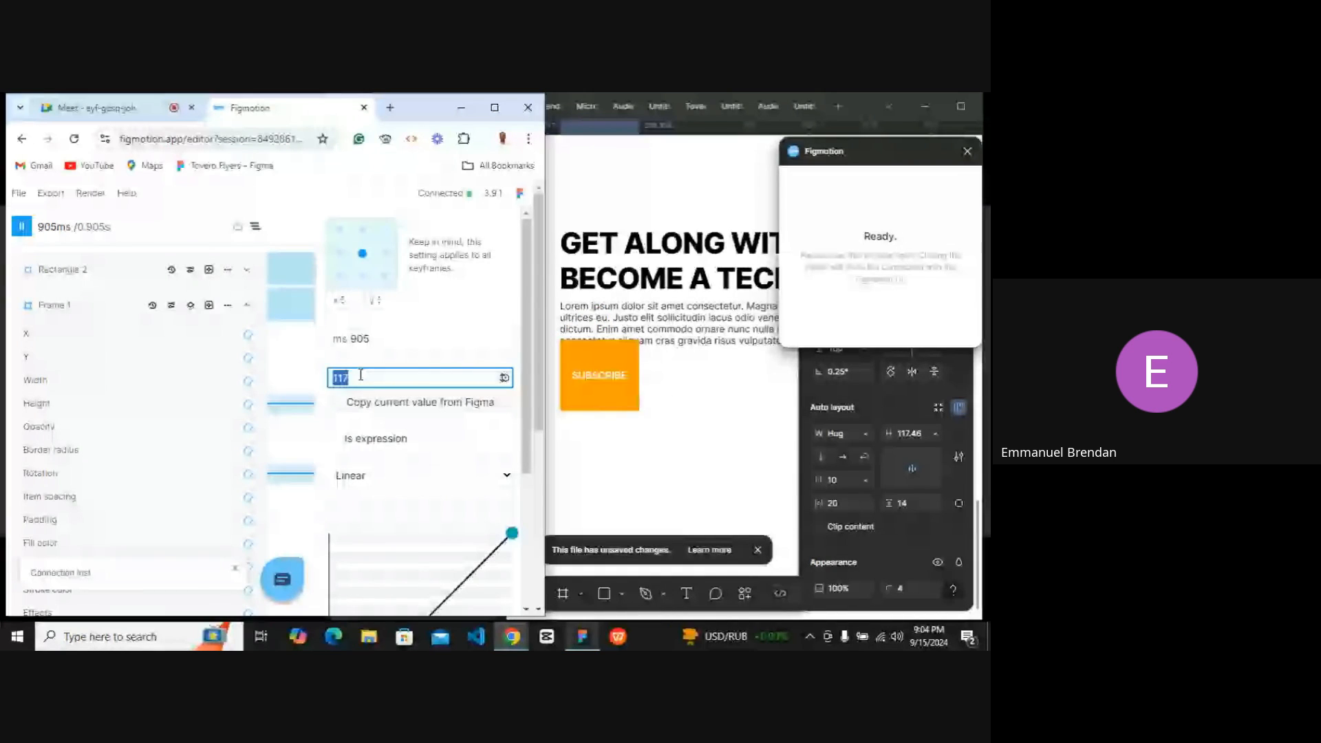
{"action": "type", "text": "0"}
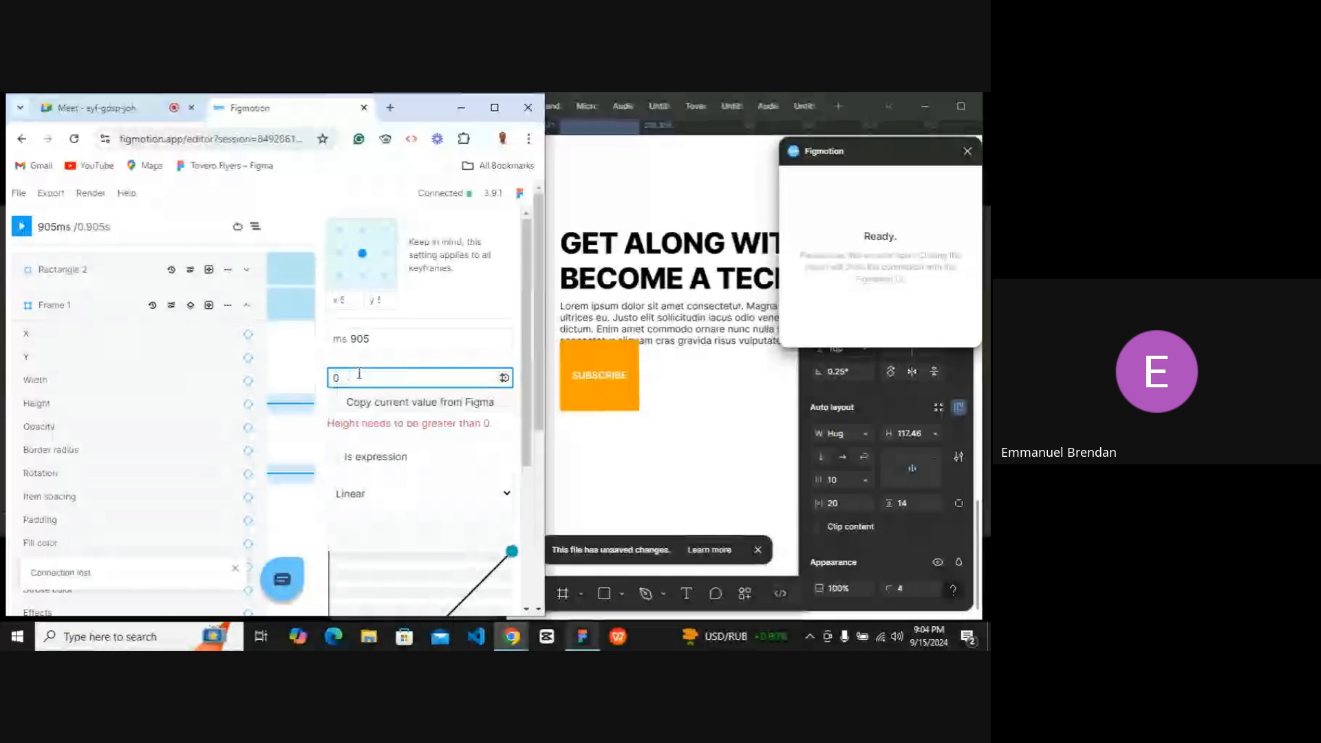
{"action": "key", "text": "BackSpace"}
{"action": "type", "text": "45"}
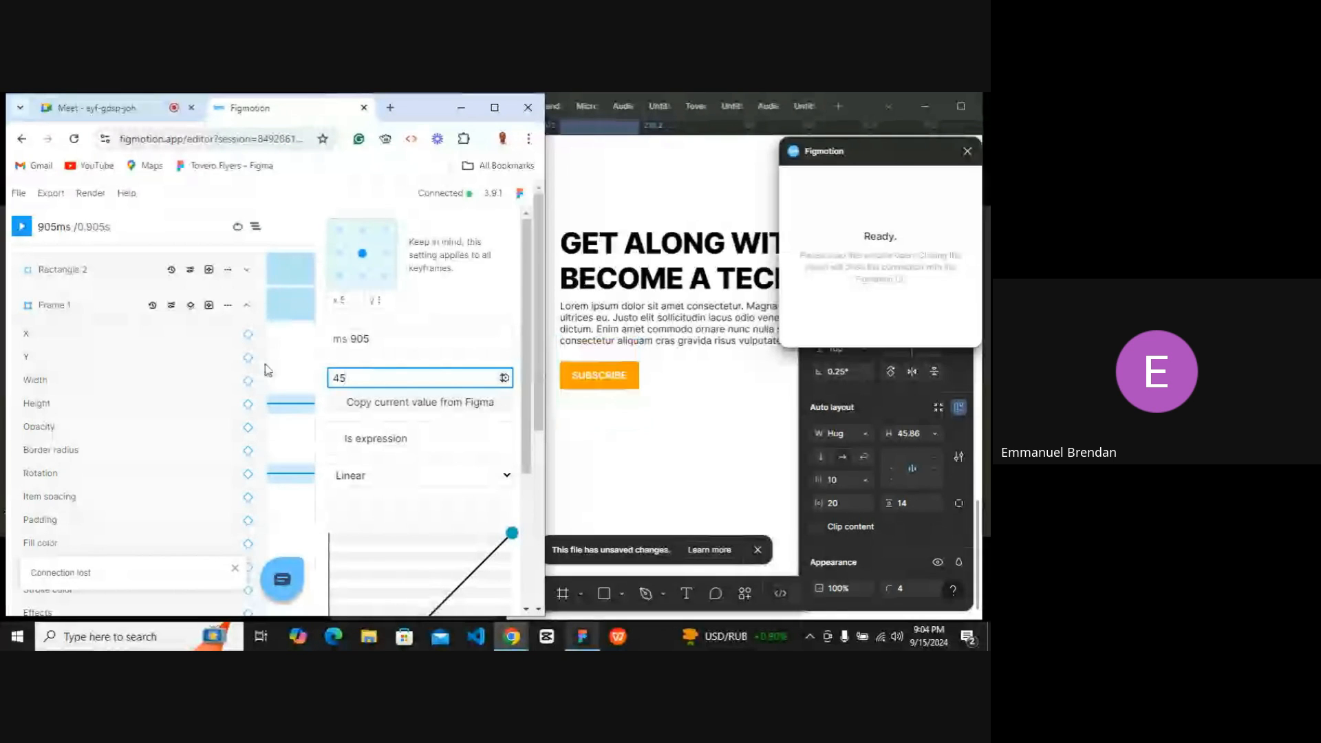
{"action": "left_click", "coordinate": [22, 227]}
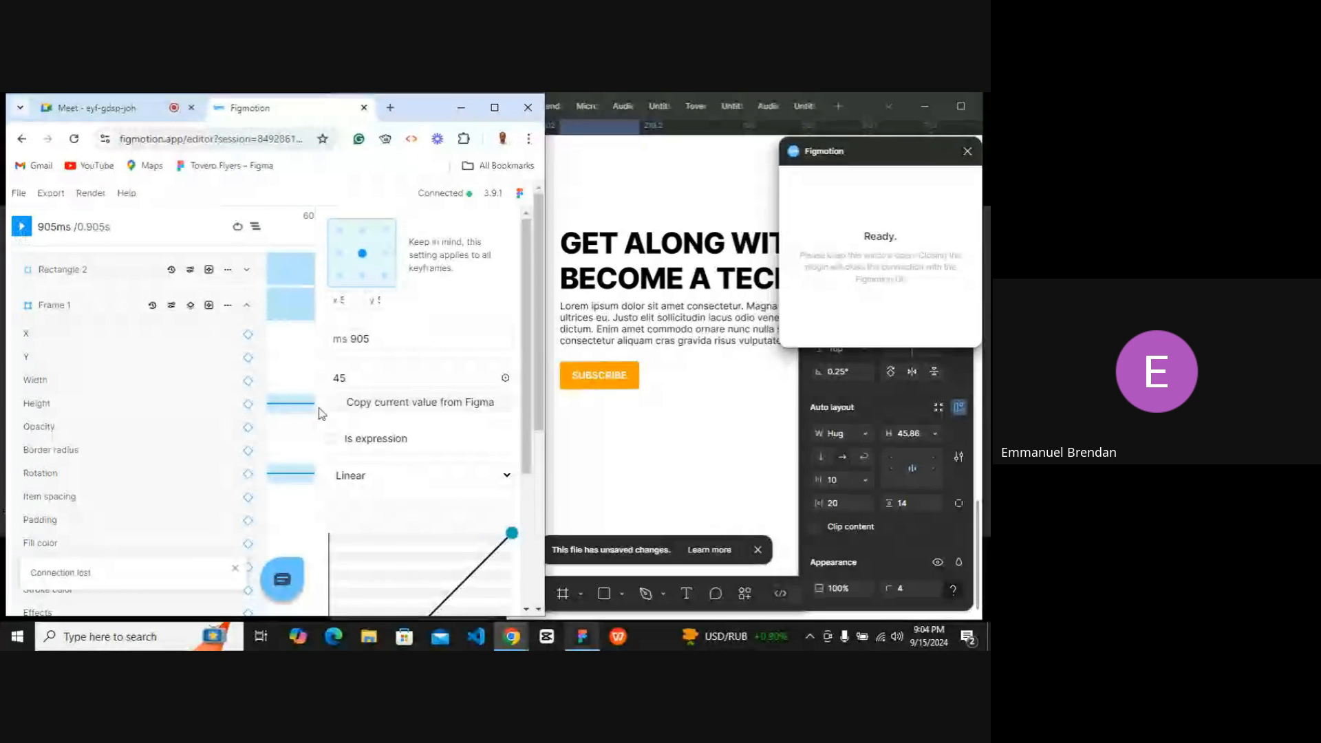
Set Frame 1's starting Height keyframe at 0 ms to 84 and play the animation repeatedly.
{"action": "left_click", "coordinate": [272, 403]}
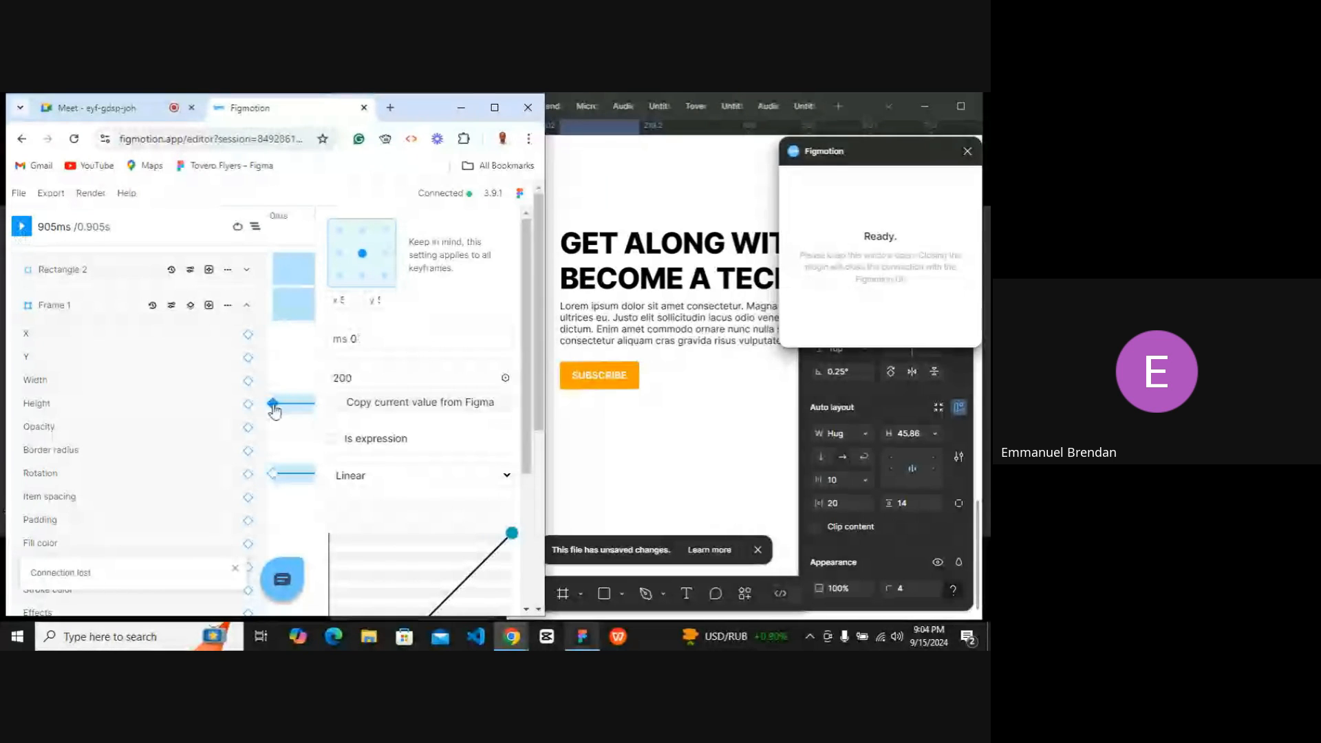
{"action": "double_click", "coordinate": [357, 379]}
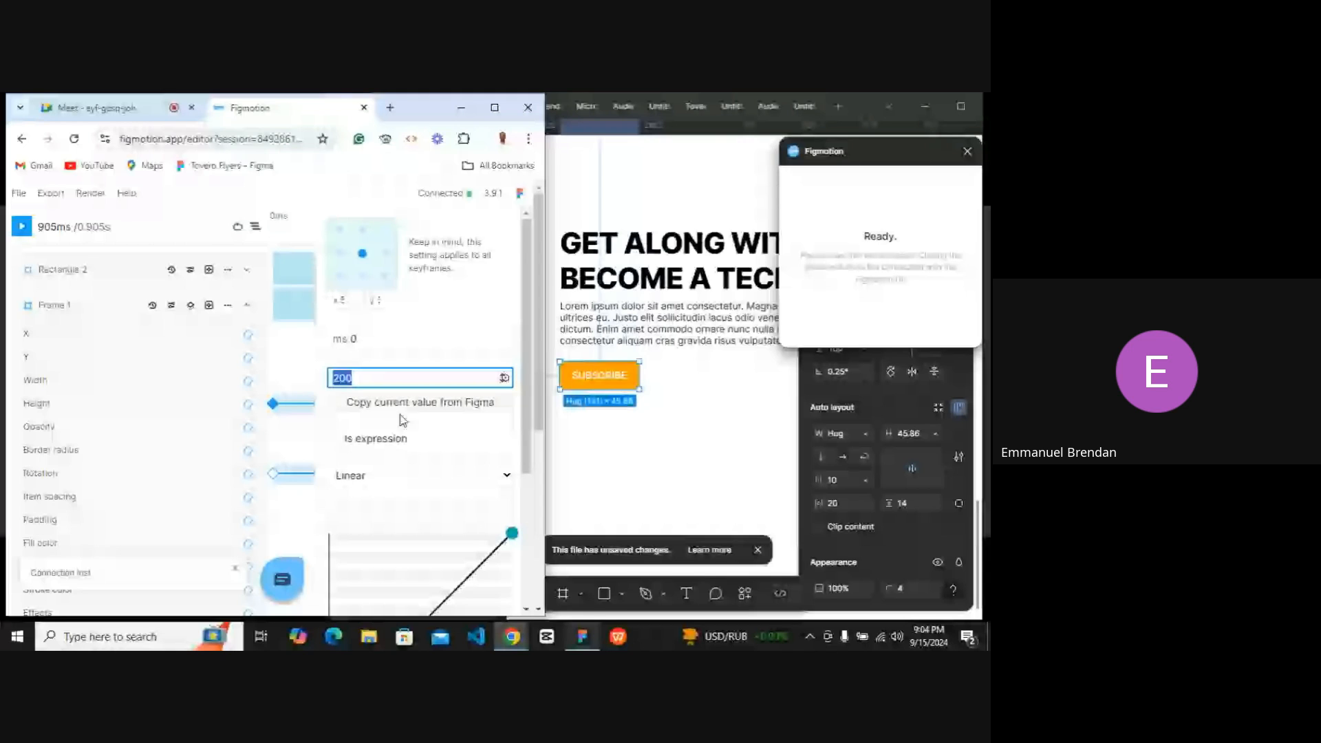
{"action": "left_click", "coordinate": [401, 416]}
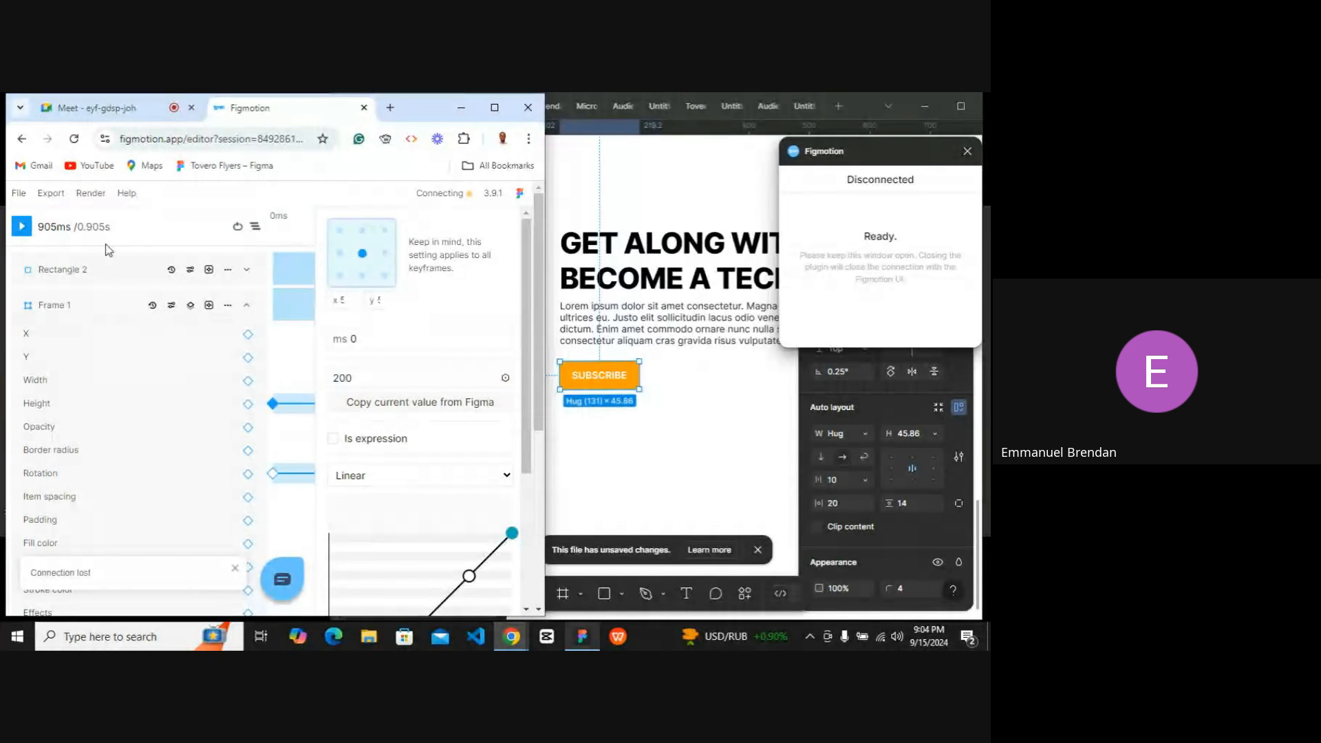
{"action": "left_click", "coordinate": [21, 227]}
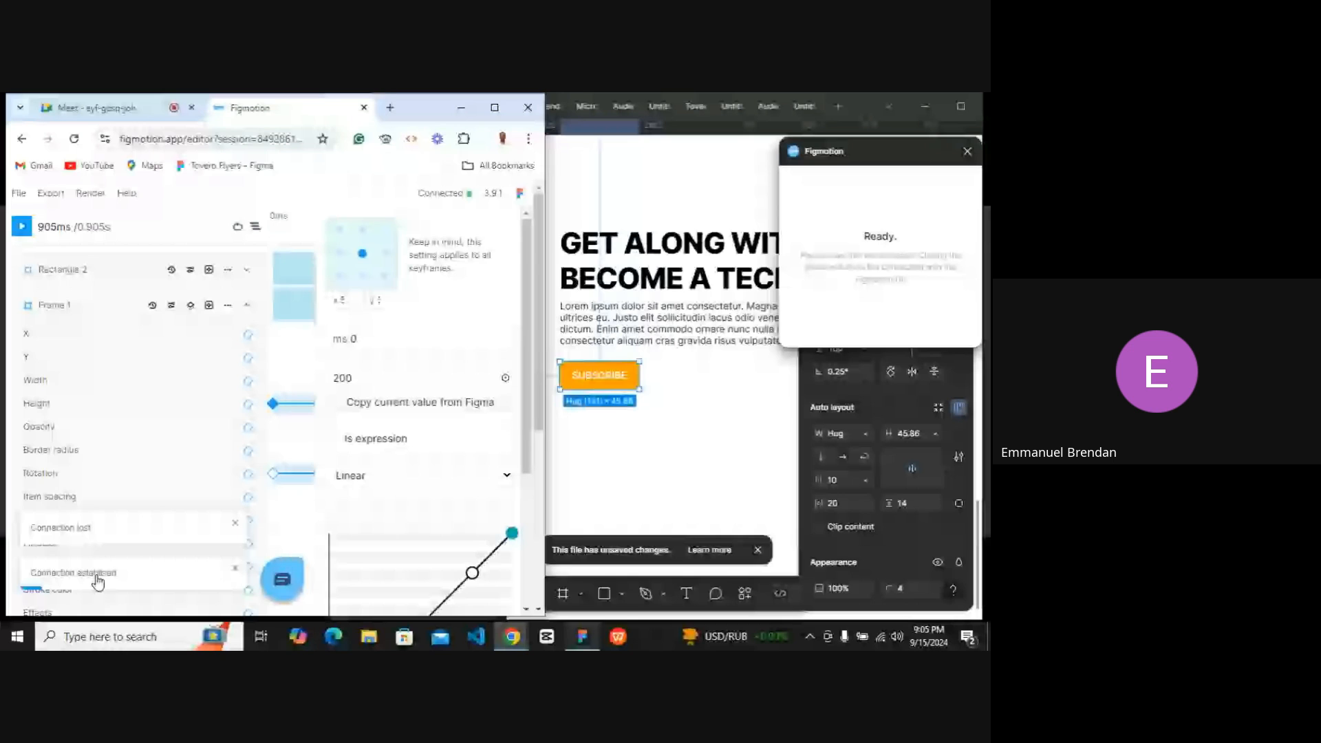
{"action": "left_click", "coordinate": [22, 233]}
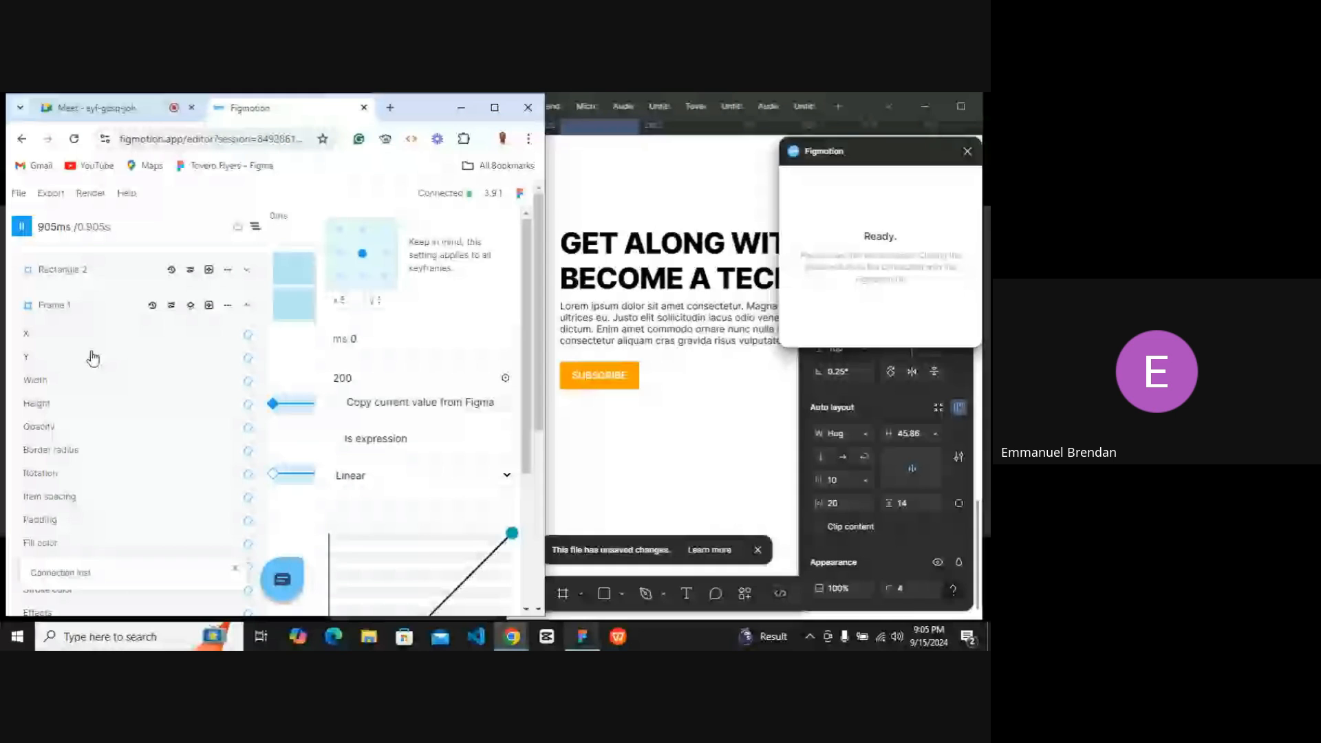
{"action": "double_click", "coordinate": [356, 376]}
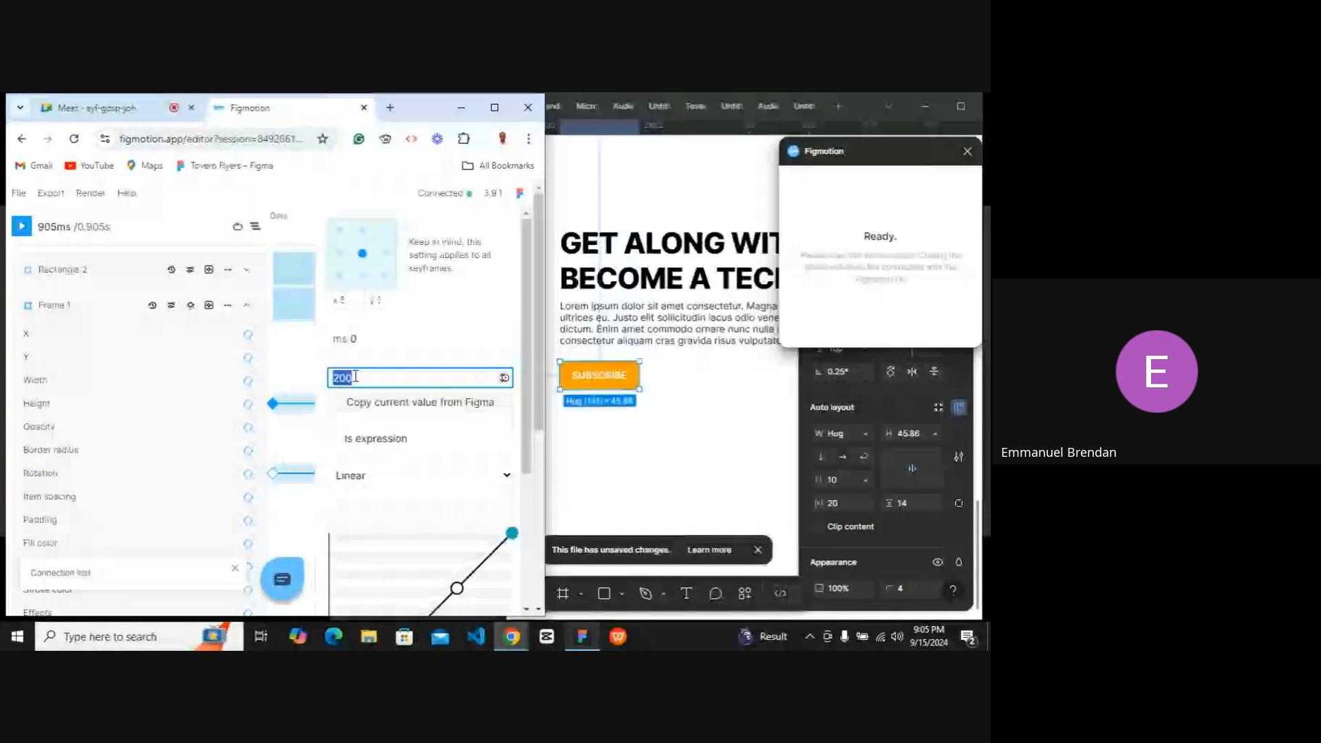
{"action": "type", "text": "84"}
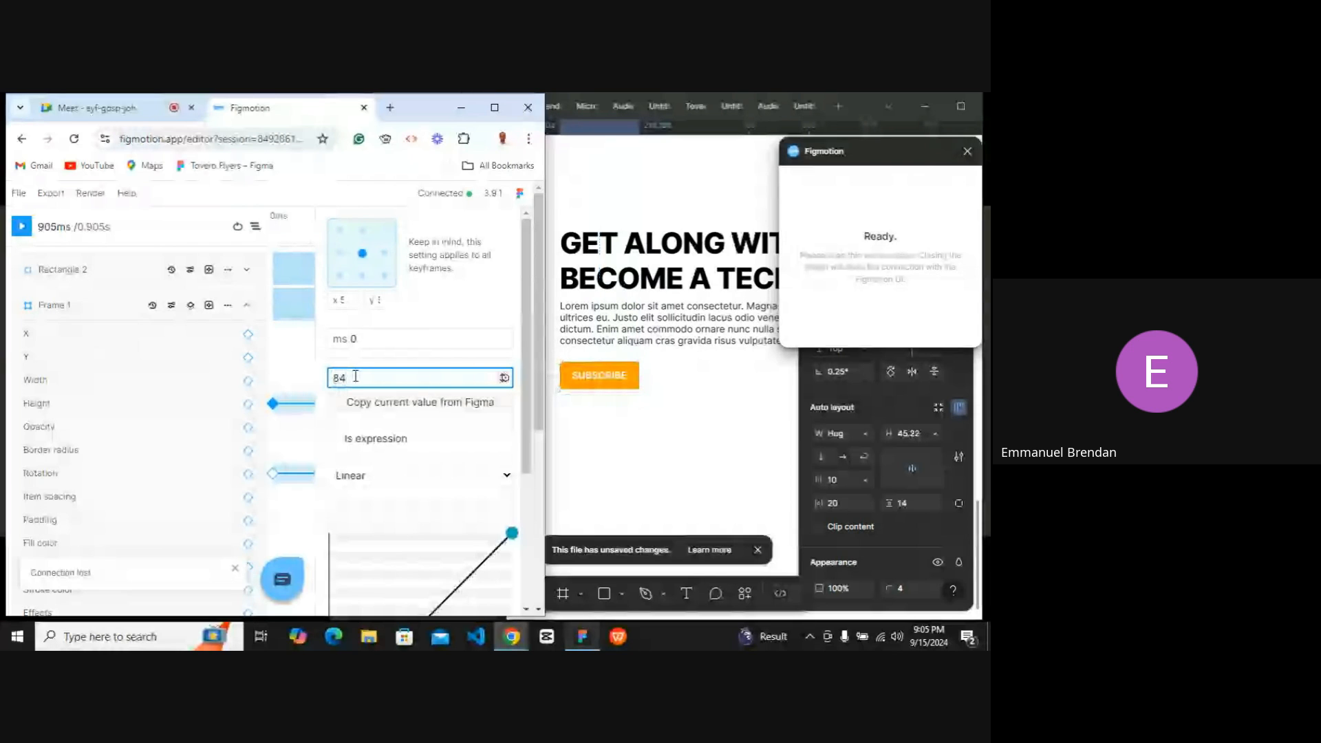
{"action": "left_click", "coordinate": [24, 227]}
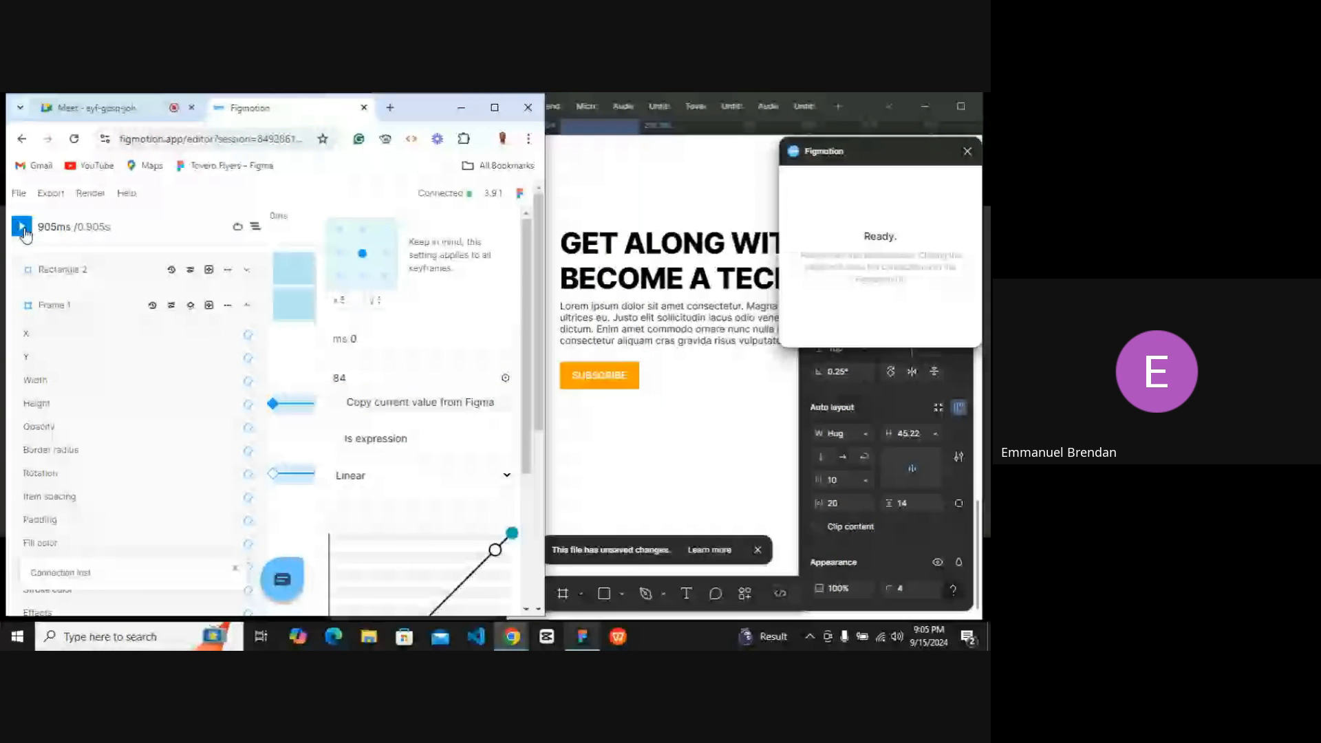
{"action": "left_click", "coordinate": [23, 228]}
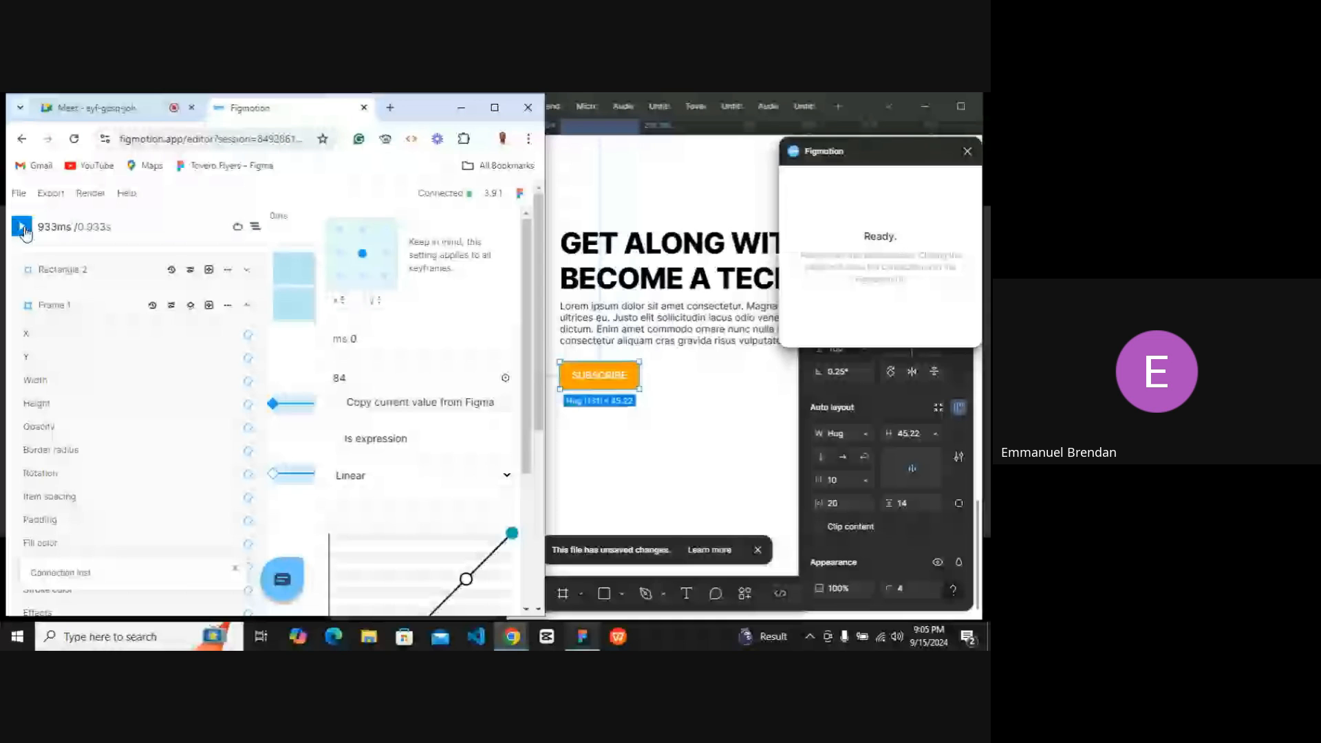
{"action": "left_click", "coordinate": [21, 227]}
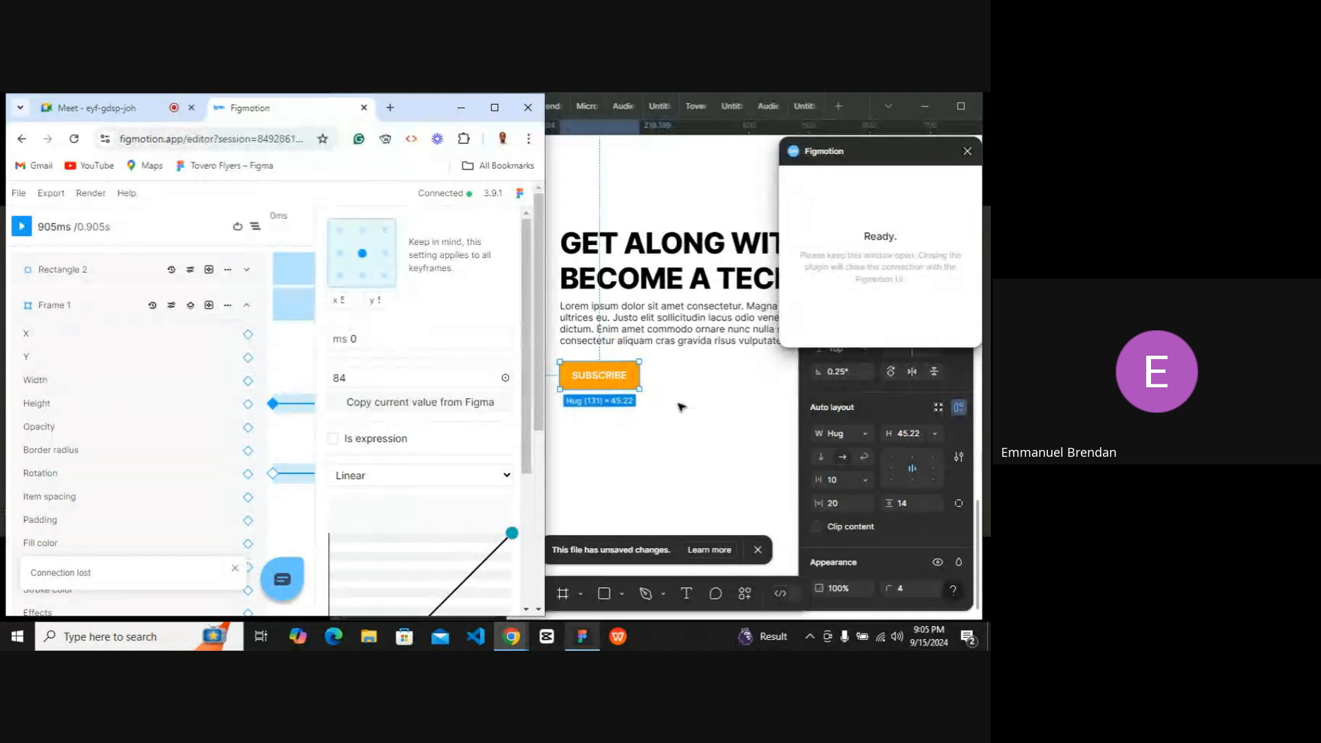
Maximize the Figma window to view the whole Desktop - 2 frame, then bring the Figmotion editor back full size.
{"action": "left_click", "coordinate": [461, 108]}
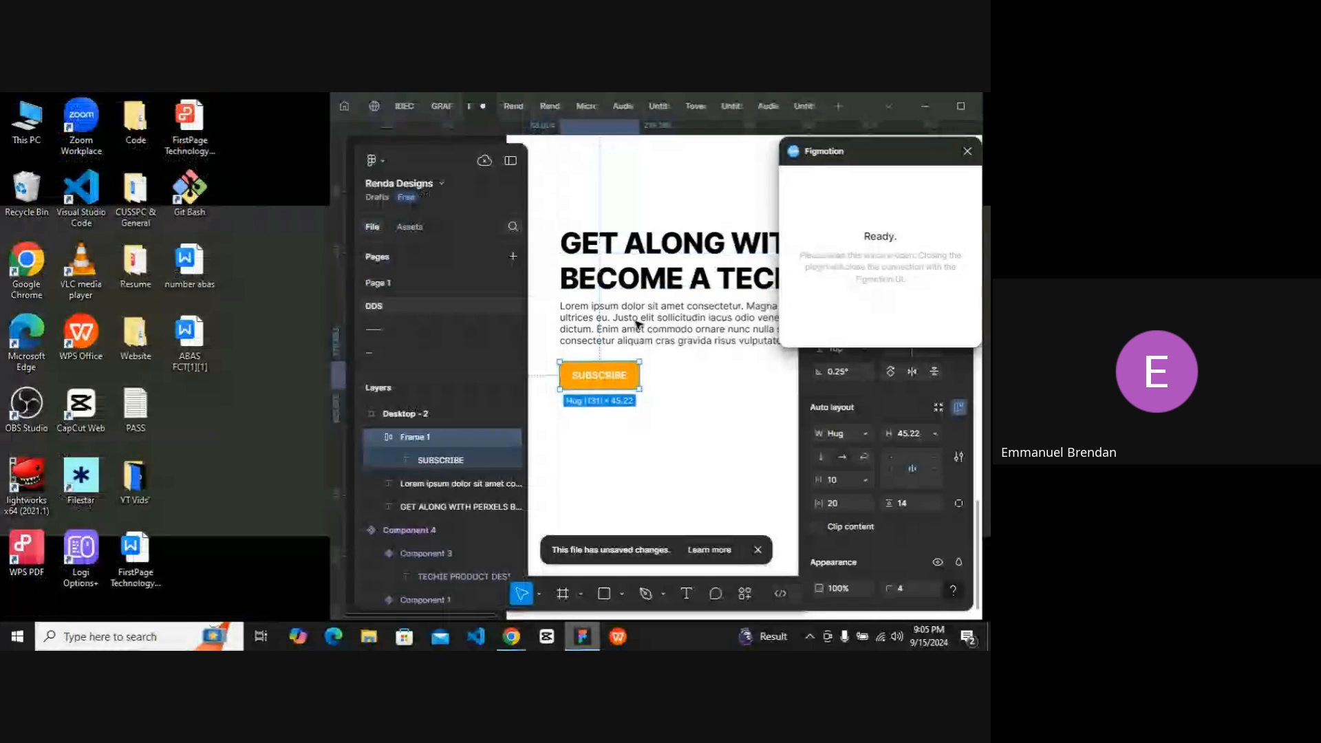
{"action": "scroll", "coordinate": [638, 325], "scroll_direction": "right", "scroll_amount": 1}
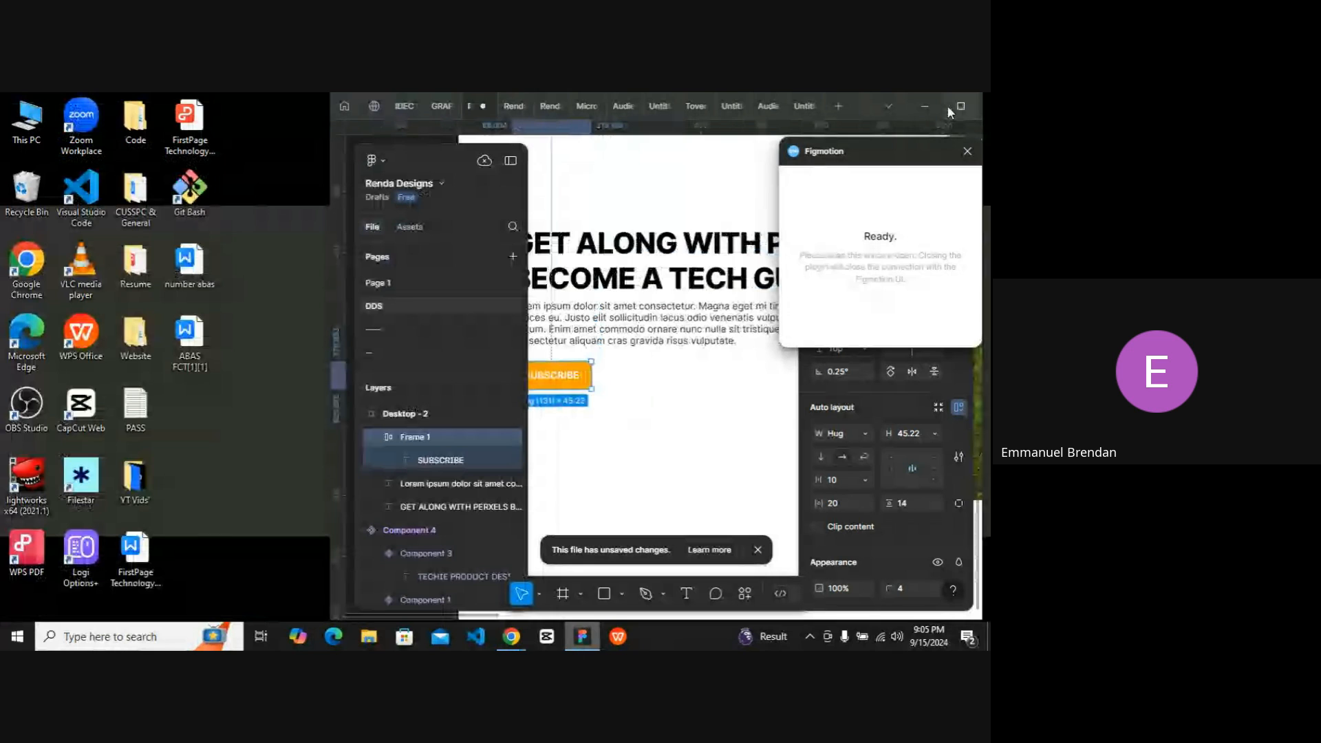
{"action": "left_click", "coordinate": [961, 106]}
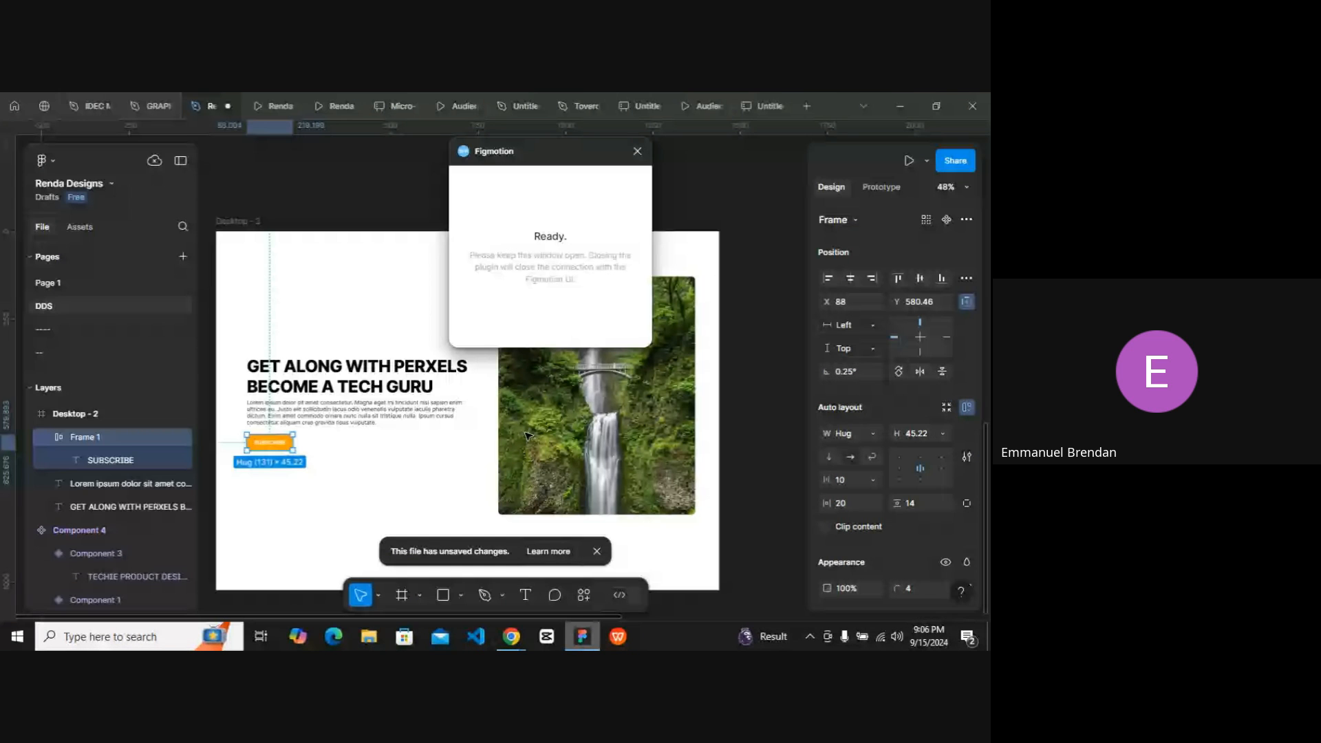
{"action": "left_click", "coordinate": [512, 636]}
{"action": "left_click", "coordinate": [449, 574]}
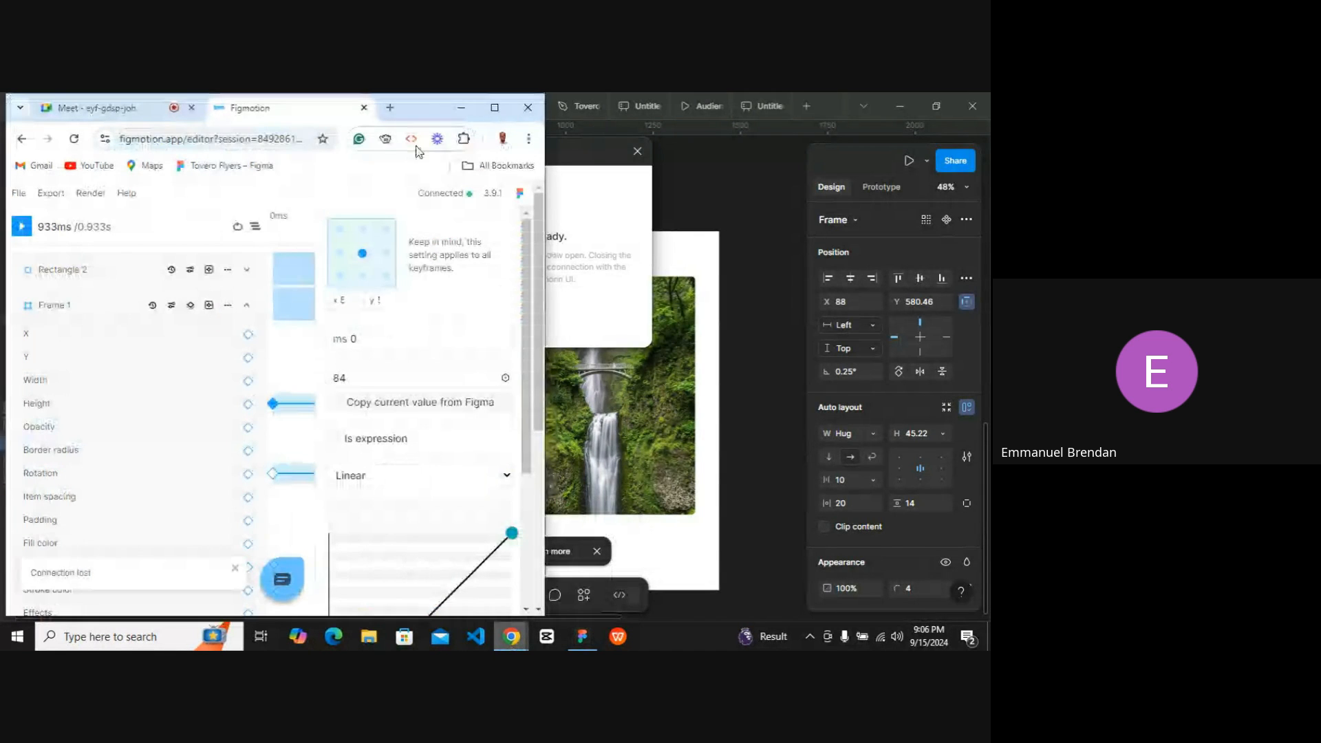
{"action": "left_click", "coordinate": [501, 103]}
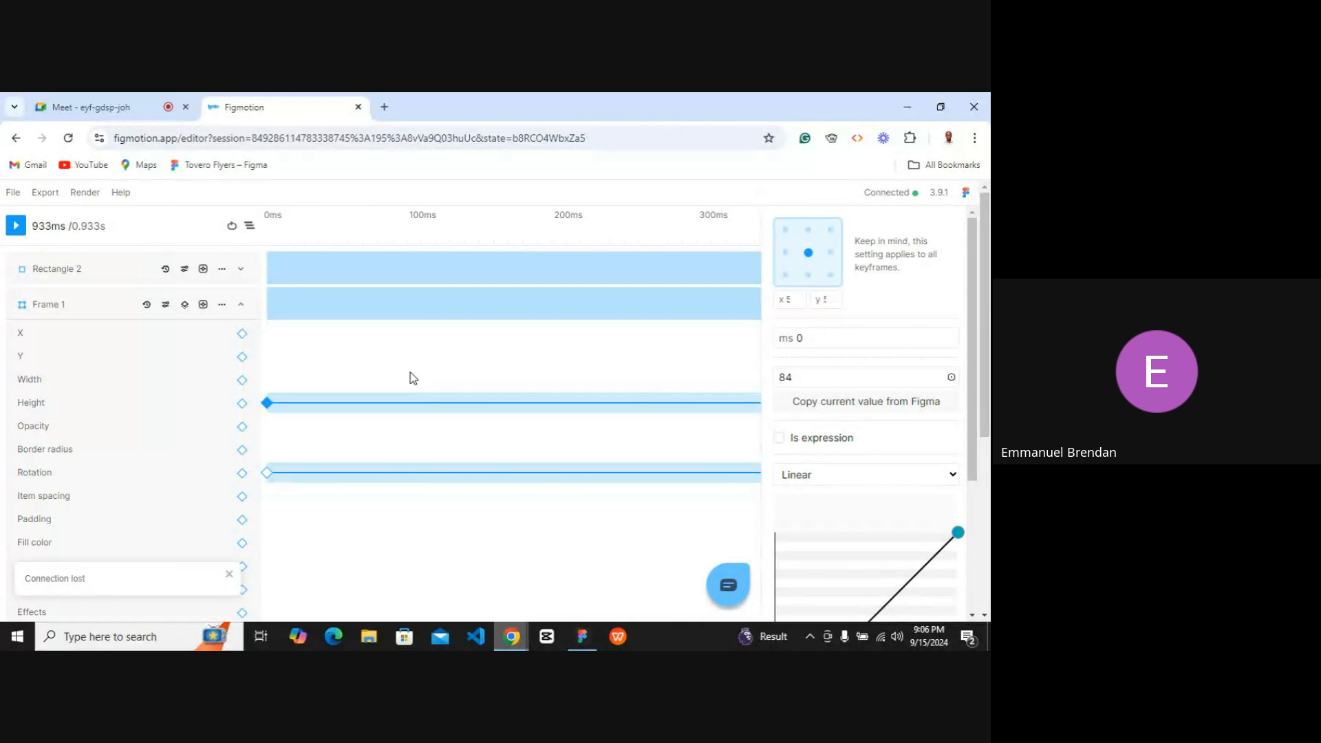
Open the Render dialog to review its mp4 and 60 framerate options, close it, and switch to the Meet tab.
{"action": "left_click", "coordinate": [93, 195]}
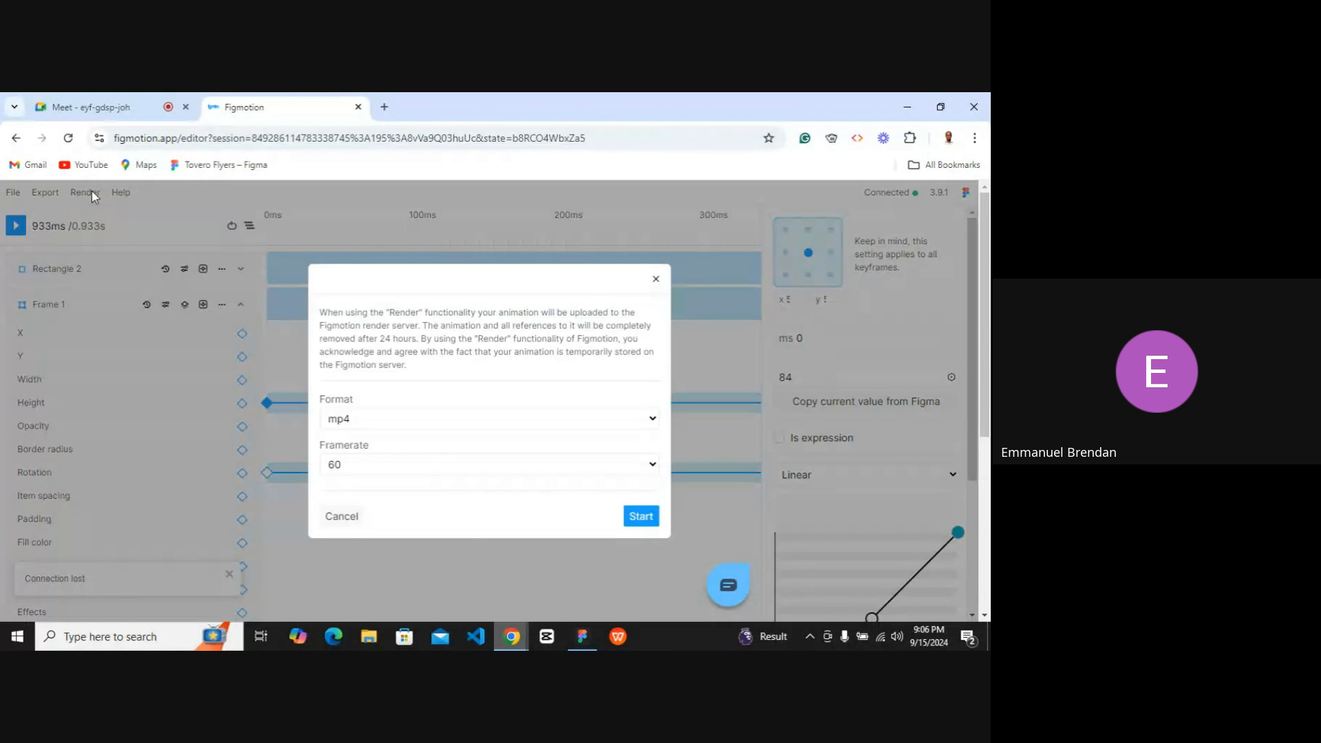
{"action": "left_click", "coordinate": [655, 280]}
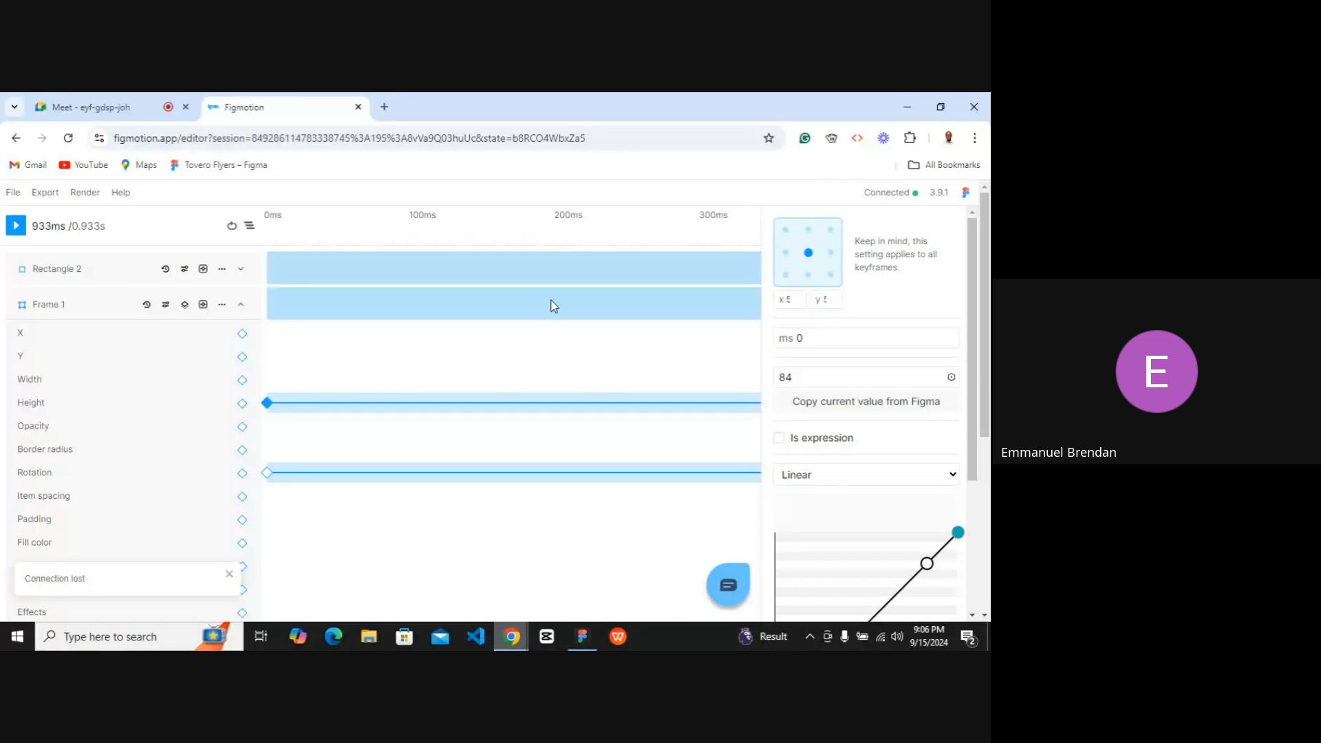
{"action": "left_click", "coordinate": [86, 193]}
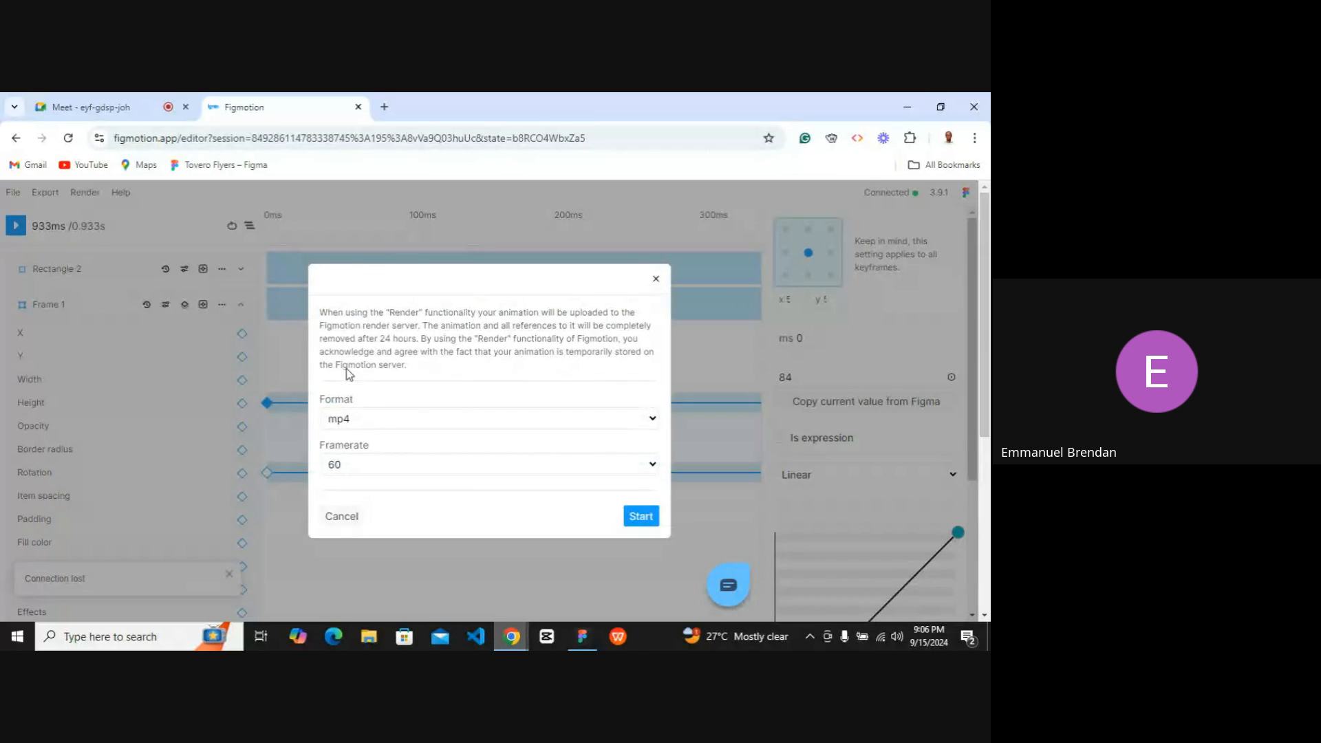
{"action": "left_click", "coordinate": [656, 279]}
{"action": "left_click", "coordinate": [119, 108]}
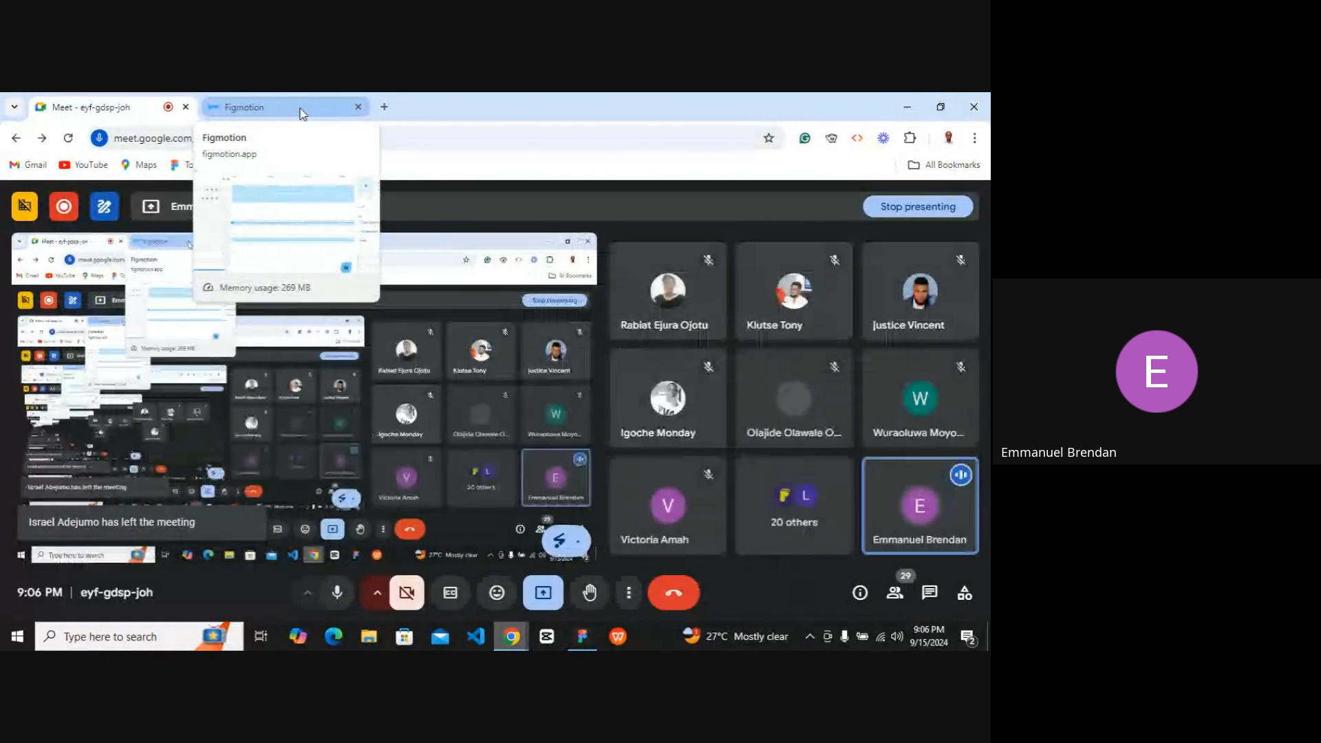
Render the Figmotion animation in mp4 format at a framerate of 60.
{"action": "left_click", "coordinate": [298, 108]}
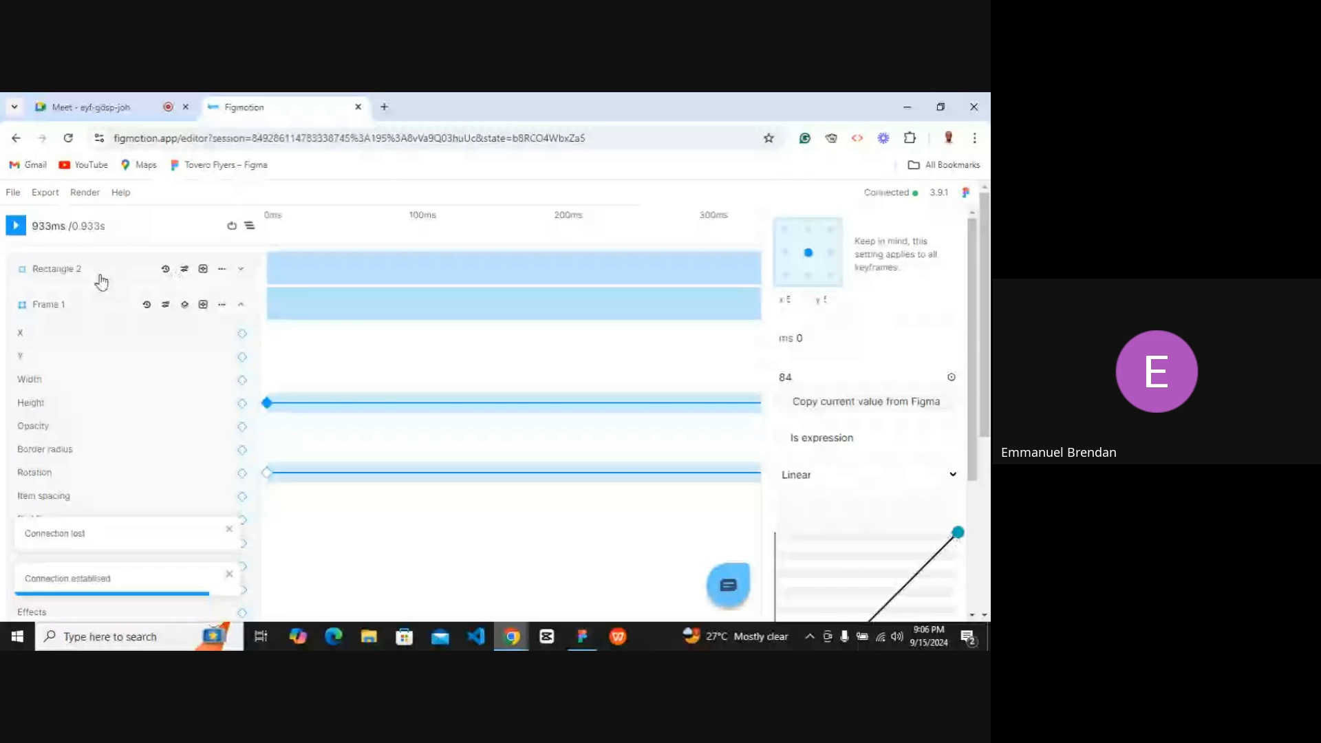
{"action": "left_click", "coordinate": [86, 192]}
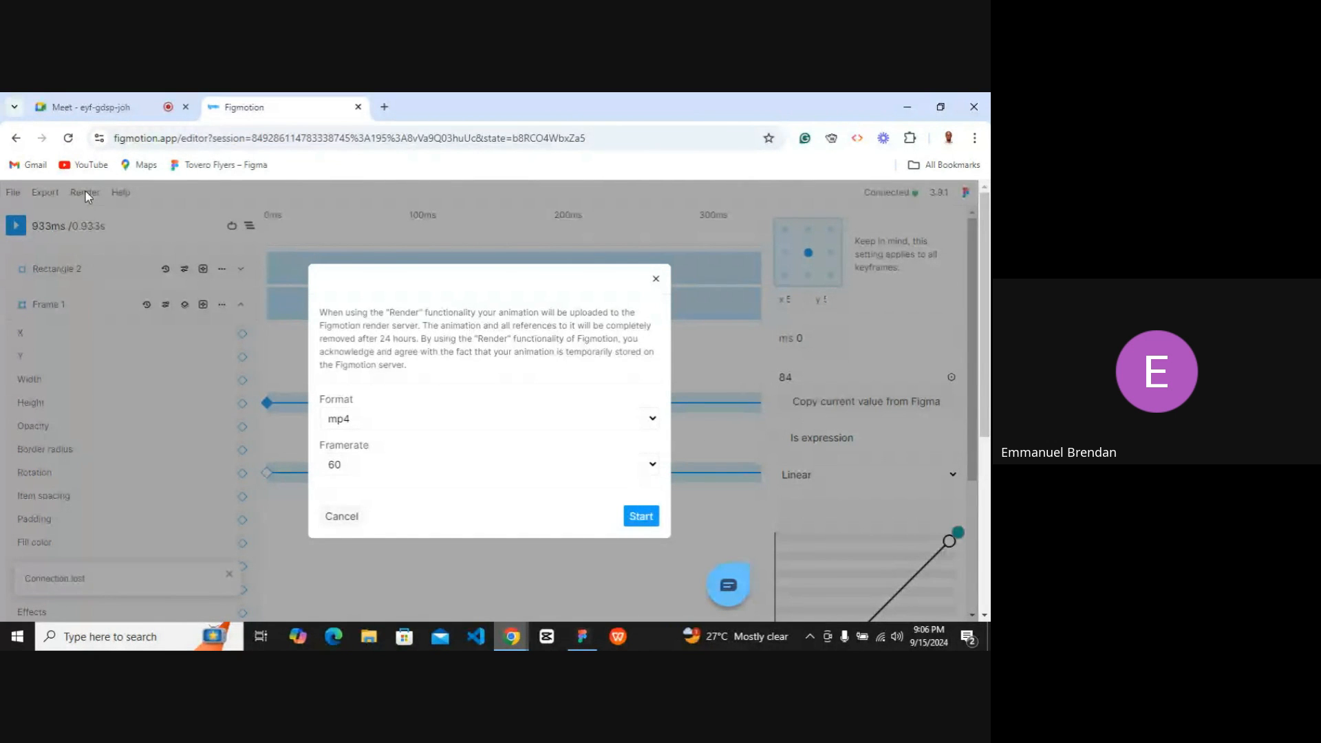
{"action": "left_click", "coordinate": [496, 422]}
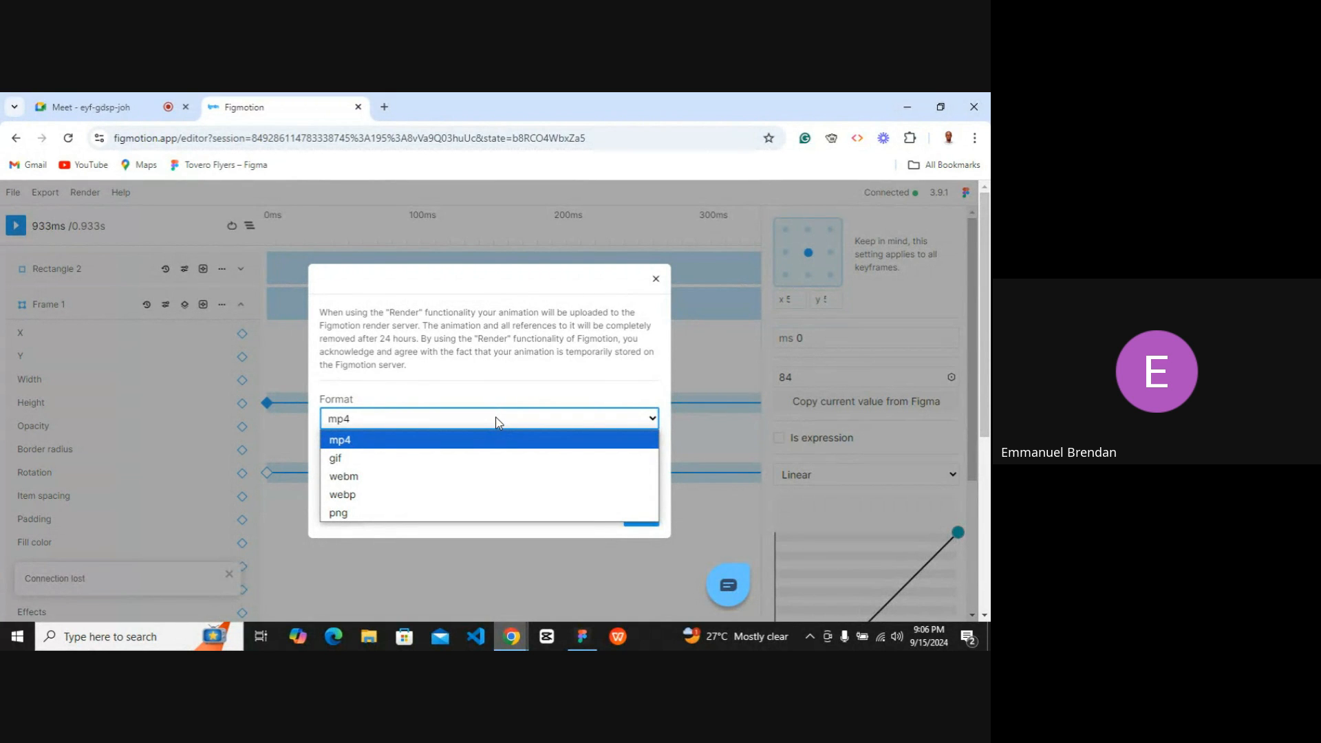
{"action": "left_click", "coordinate": [489, 440]}
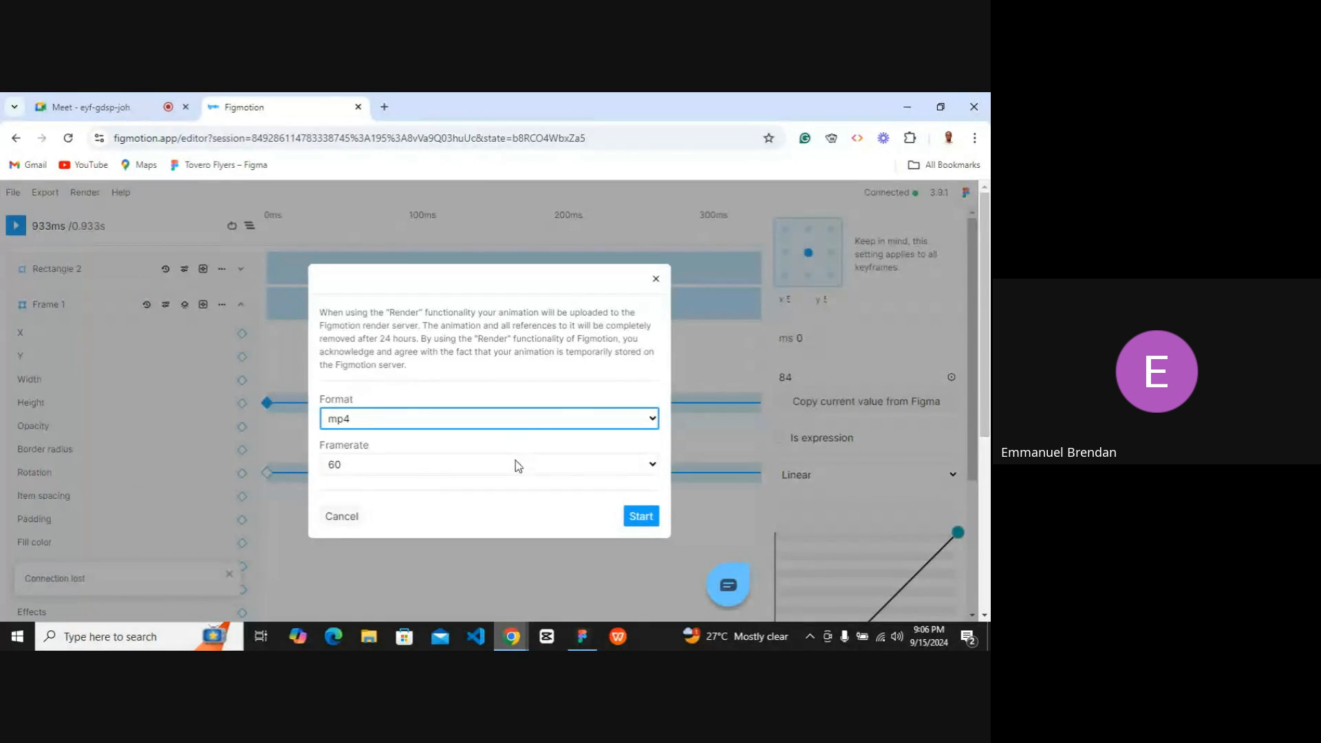
{"action": "left_click", "coordinate": [641, 523]}
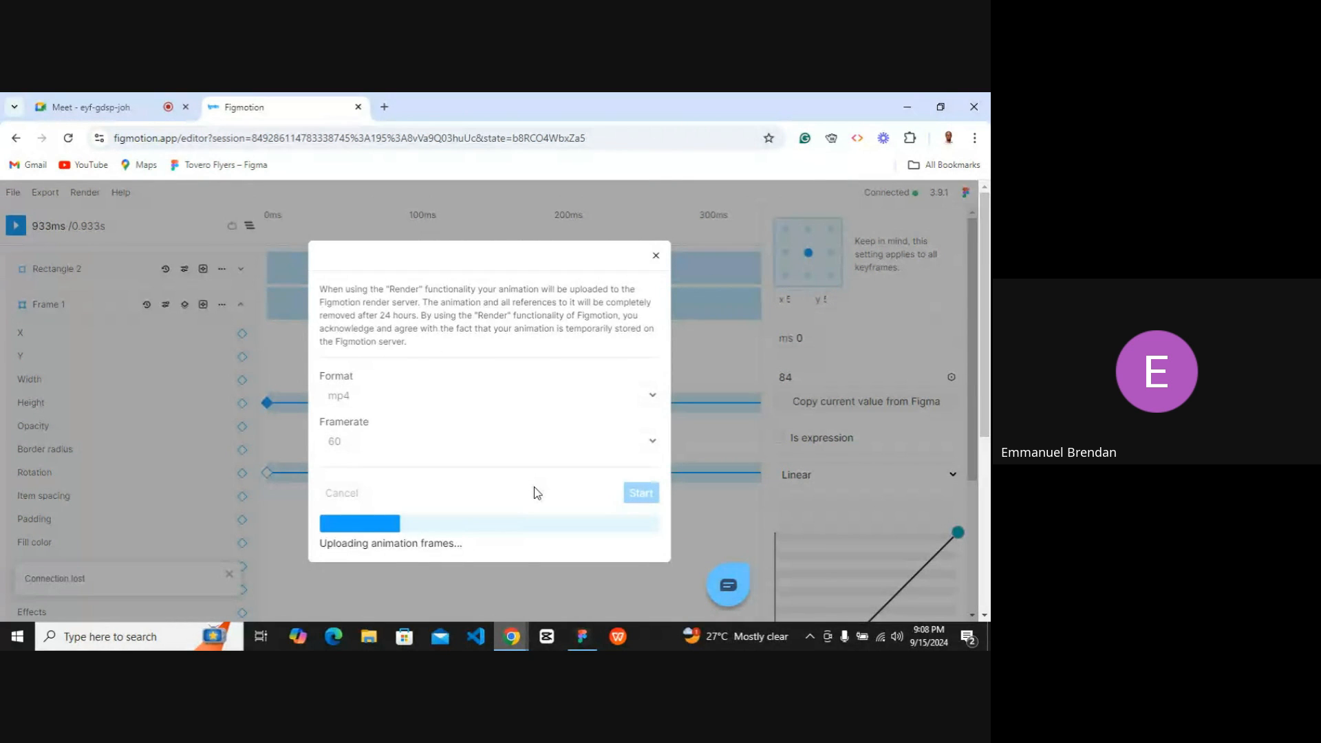
Switch from the Meet tab to the Figma app and open the Renda prototype preview tab.
{"action": "left_click", "coordinate": [127, 113]}
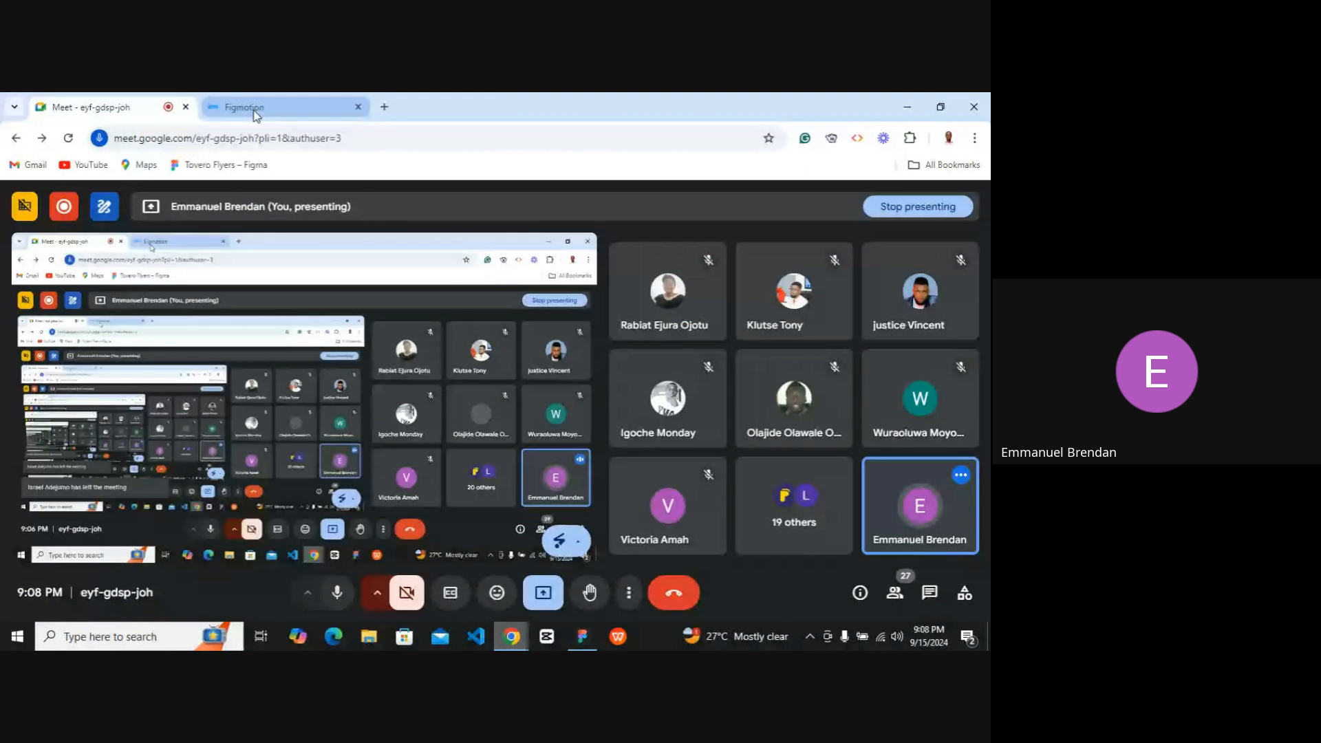
{"action": "left_click", "coordinate": [582, 636]}
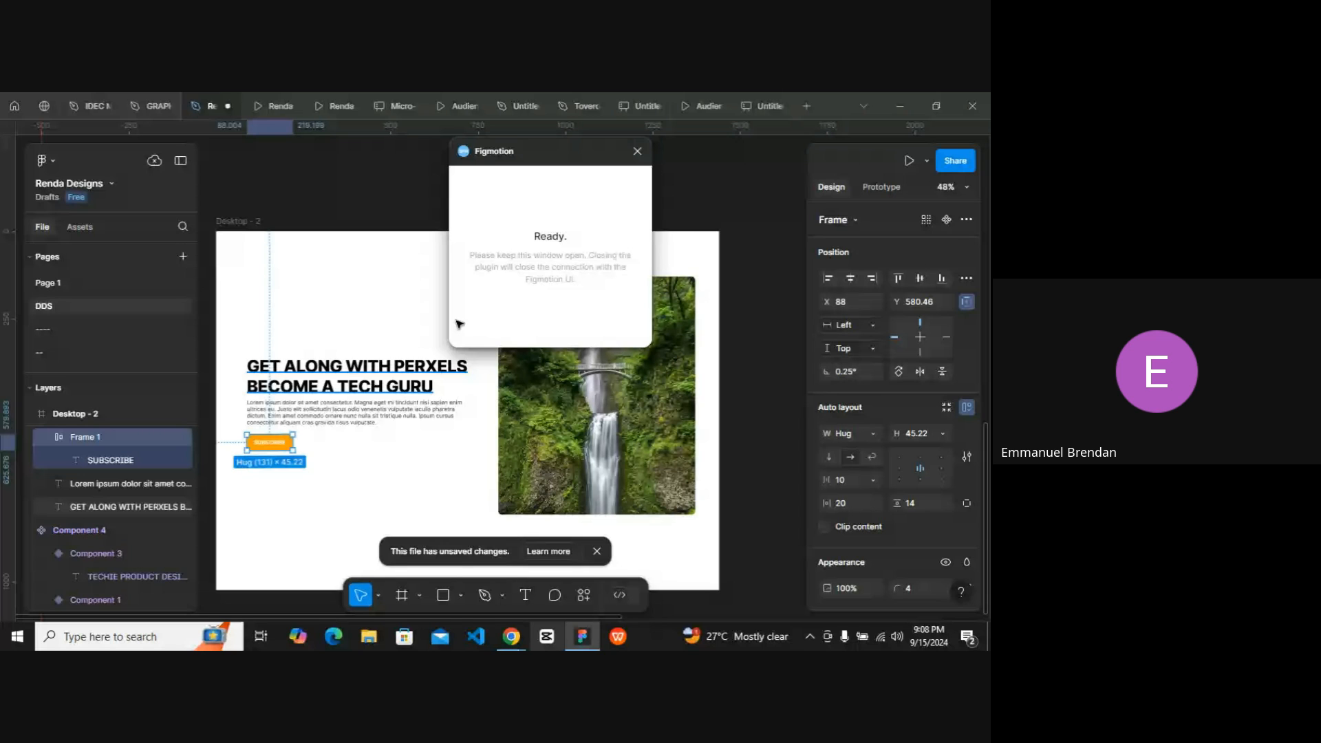
{"action": "left_click", "coordinate": [266, 105]}
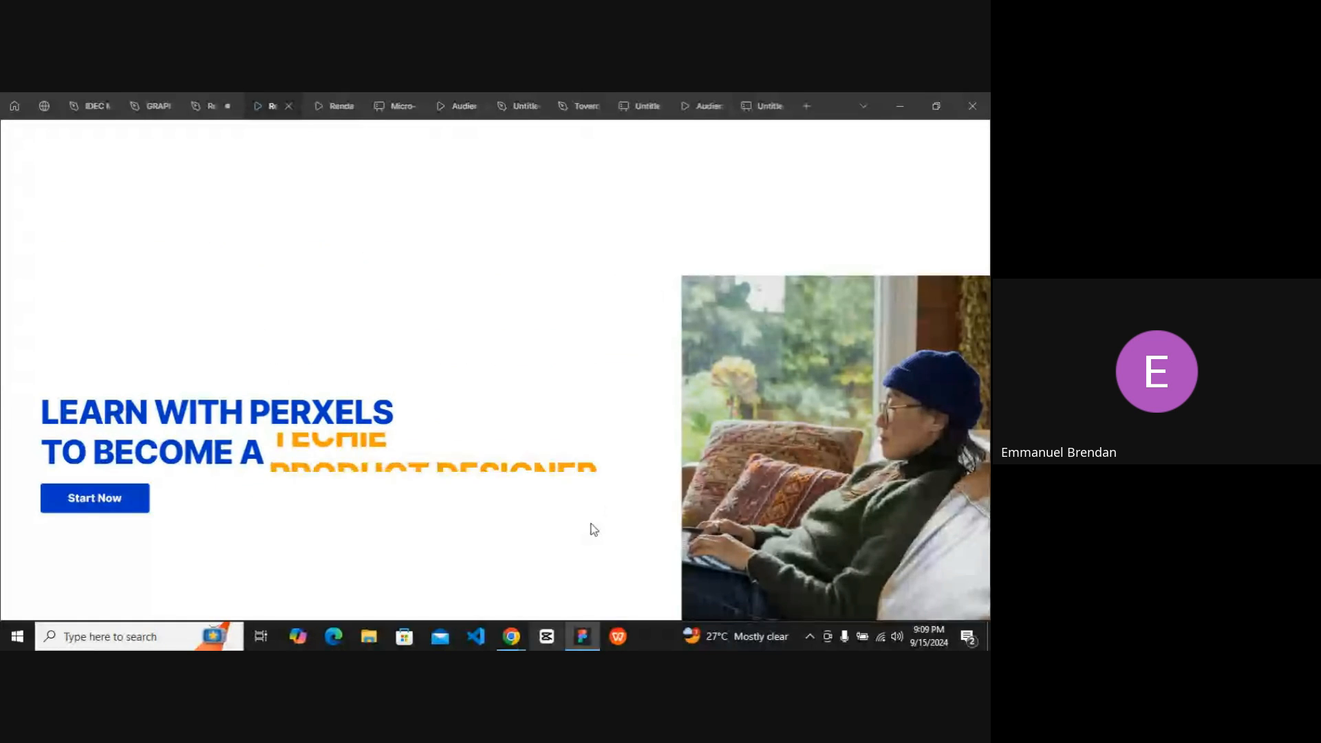
Browse the open Figma tabs: the design file, the Renda prototype, and the Micro-interactions presentation.
{"action": "left_click", "coordinate": [203, 106]}
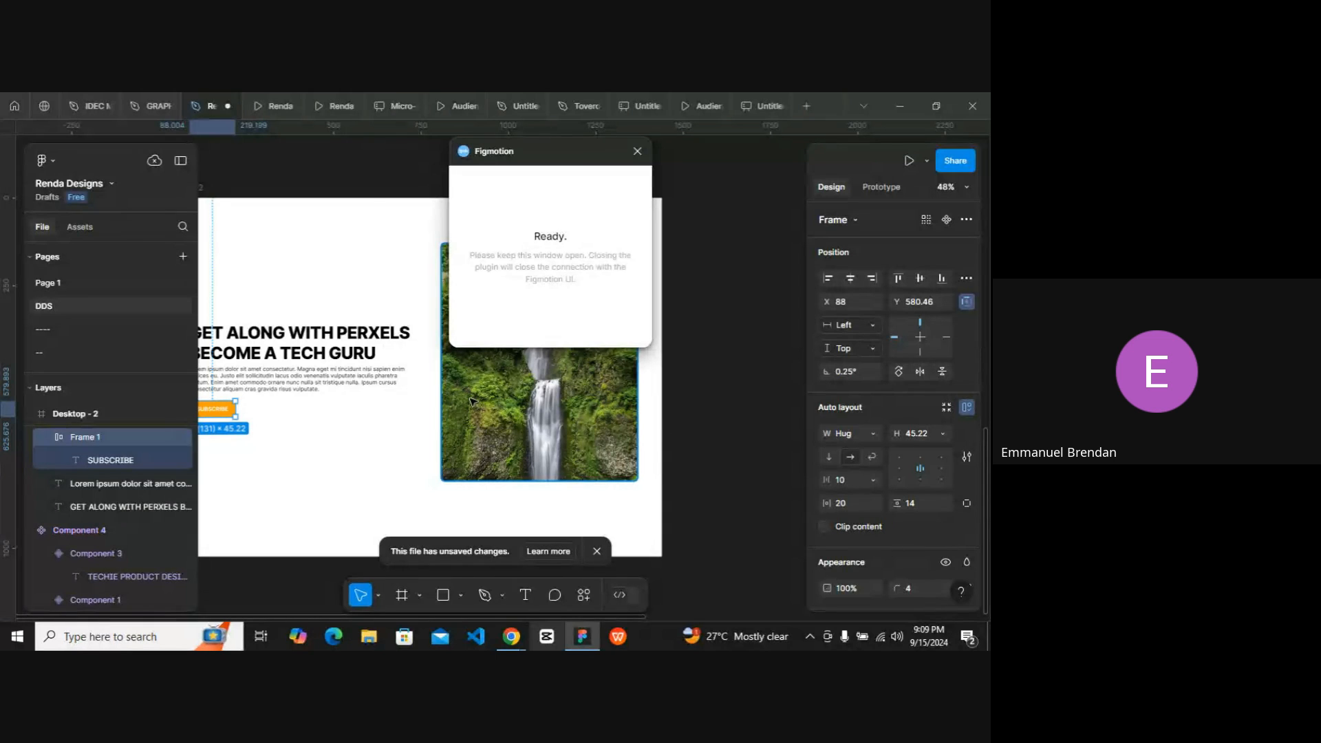
{"action": "scroll", "coordinate": [331, 459], "scroll_direction": "left", "scroll_amount": 1}
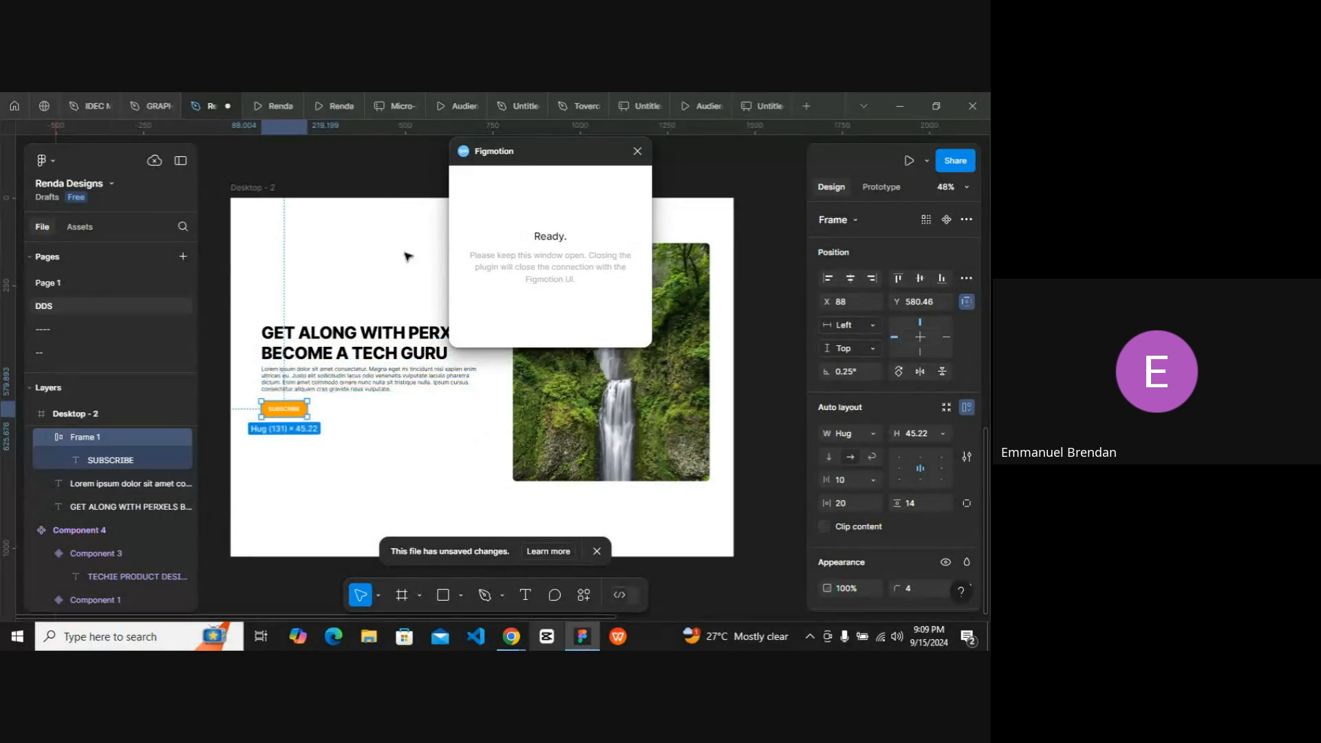
{"action": "left_click", "coordinate": [322, 109]}
{"action": "left_click", "coordinate": [278, 107]}
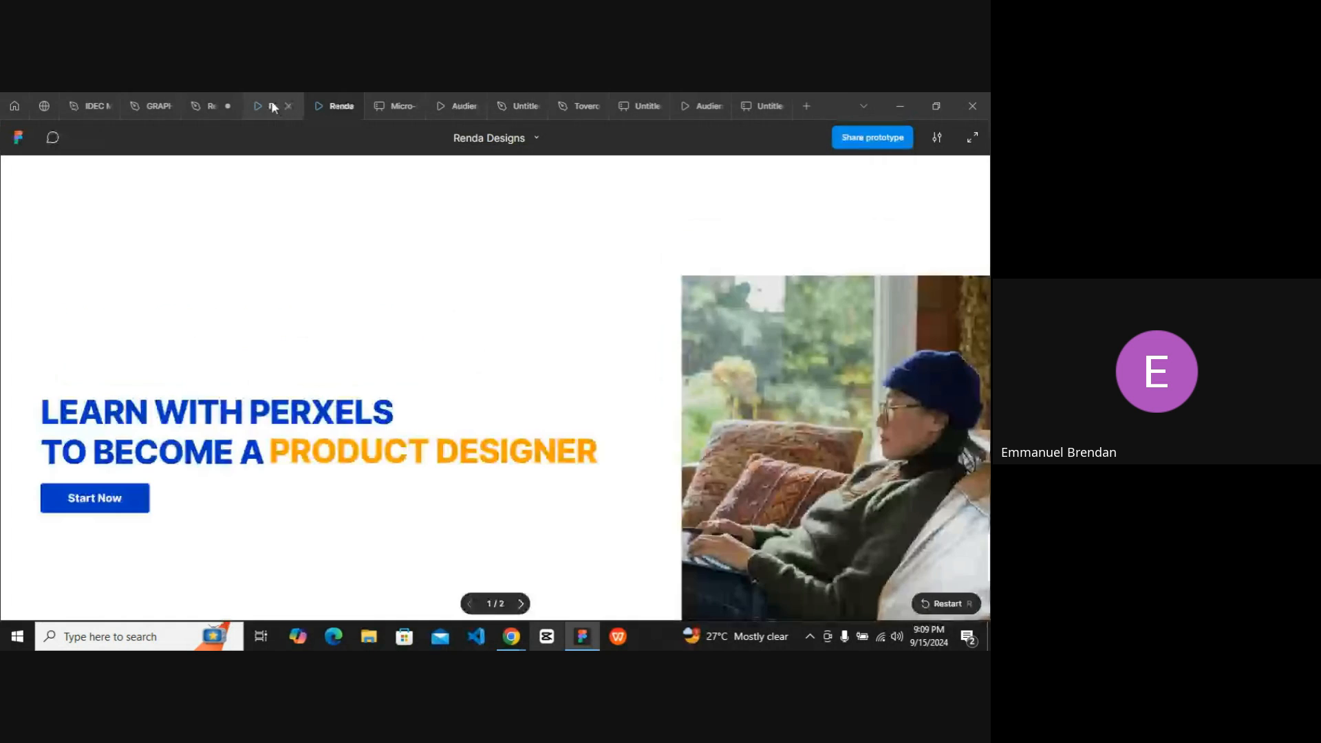
{"action": "left_click", "coordinate": [441, 108]}
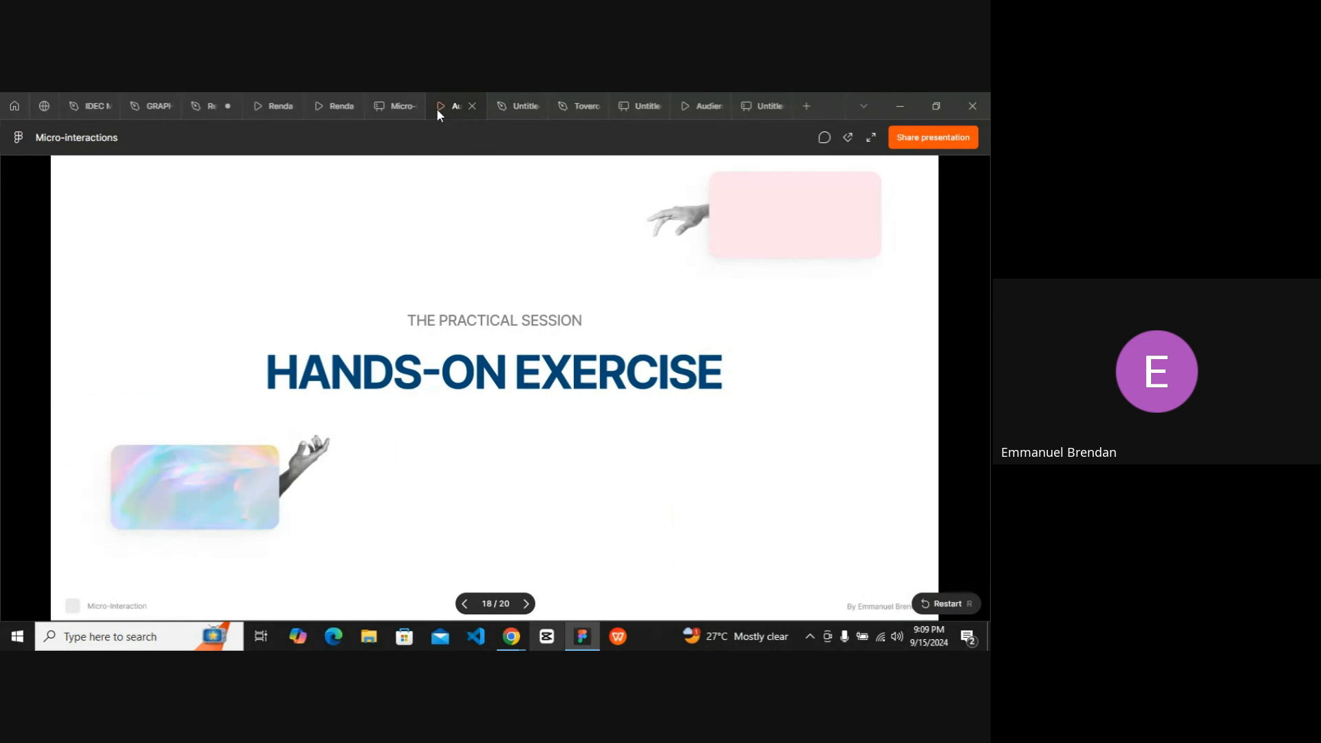